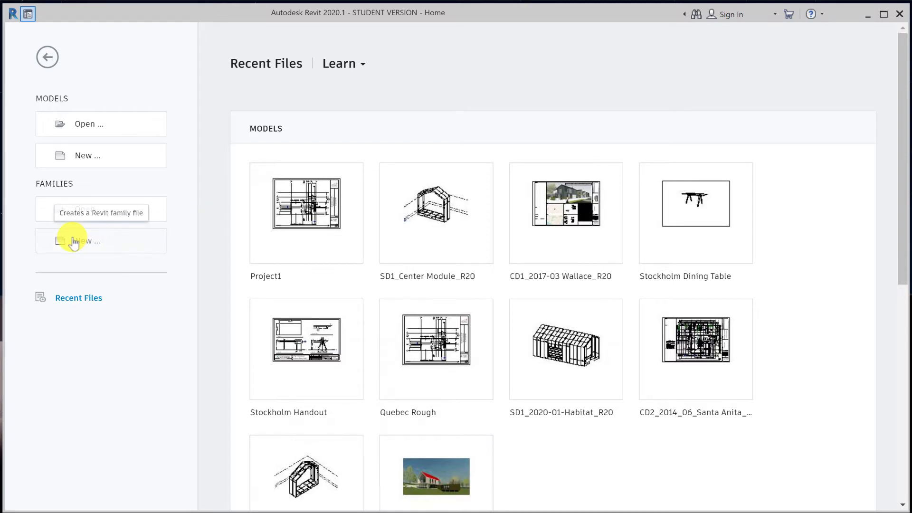
Create a new family from the Door.rft template
{"action": "left_click", "coordinate": [73, 243]}
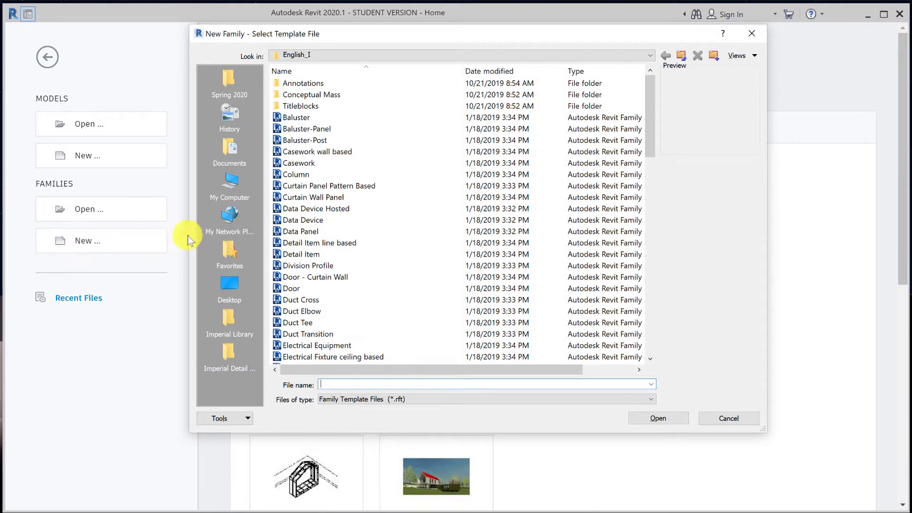
{"action": "left_click", "coordinate": [293, 288]}
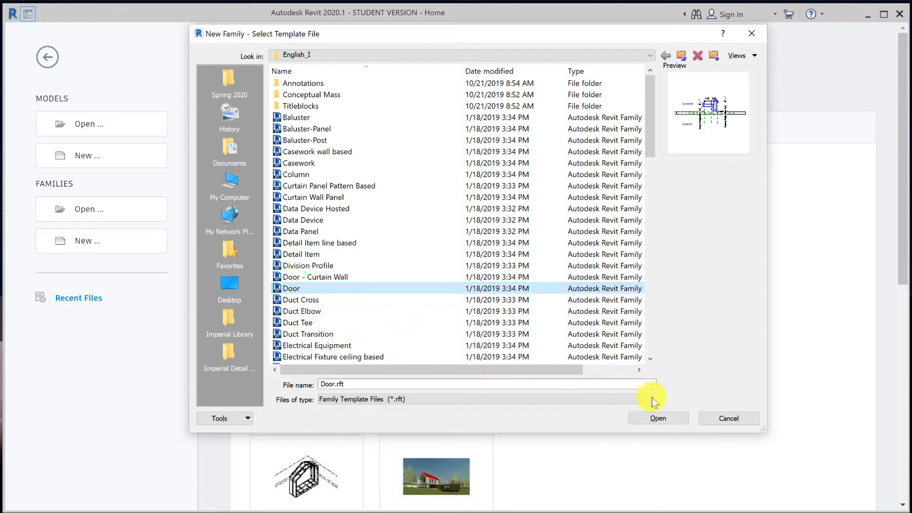
{"action": "left_click", "coordinate": [671, 418]}
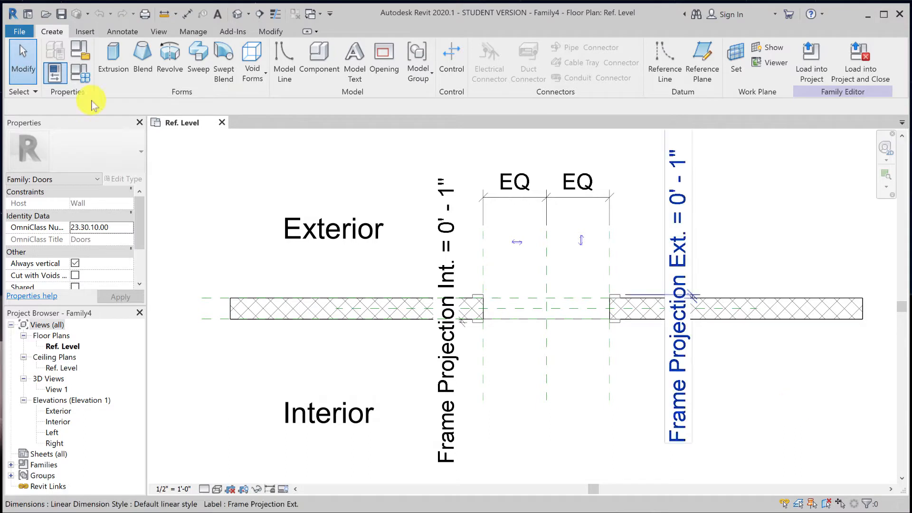
Save the family in the Doors folder under the name DR-Single Flush
{"action": "left_click", "coordinate": [16, 31]}
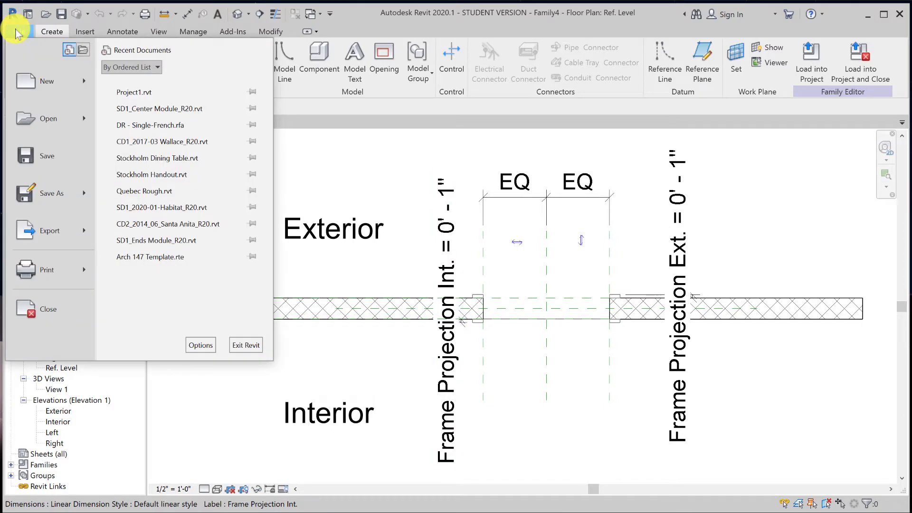
{"action": "mouse_move", "coordinate": [34, 193]}
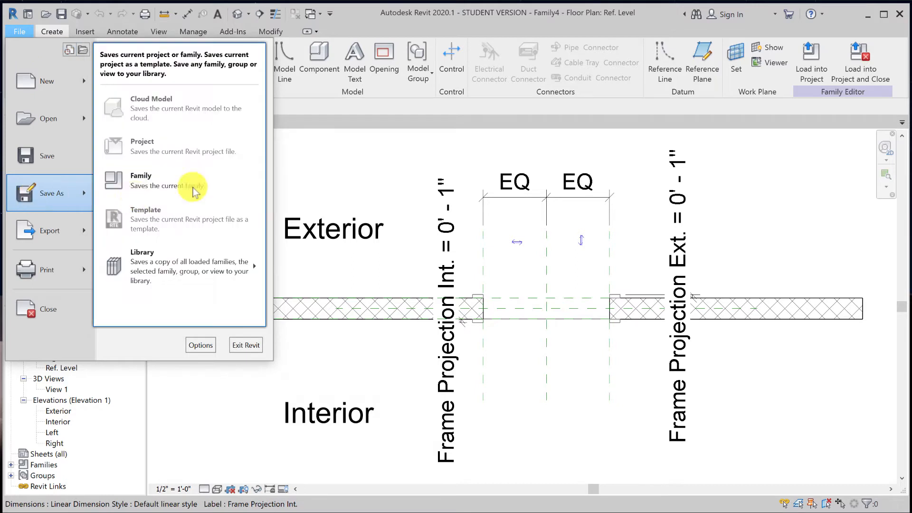
{"action": "left_click", "coordinate": [202, 185]}
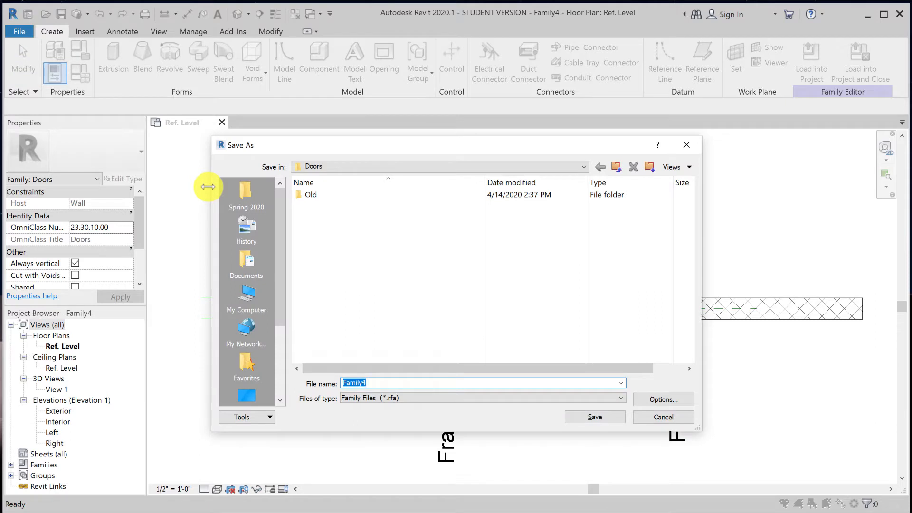
{"action": "left_click", "coordinate": [396, 166]}
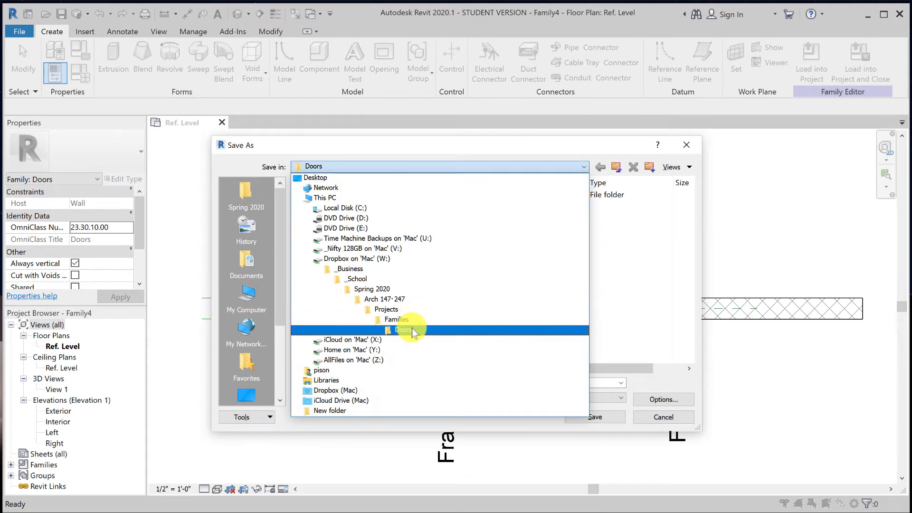
{"action": "left_click", "coordinate": [407, 319]}
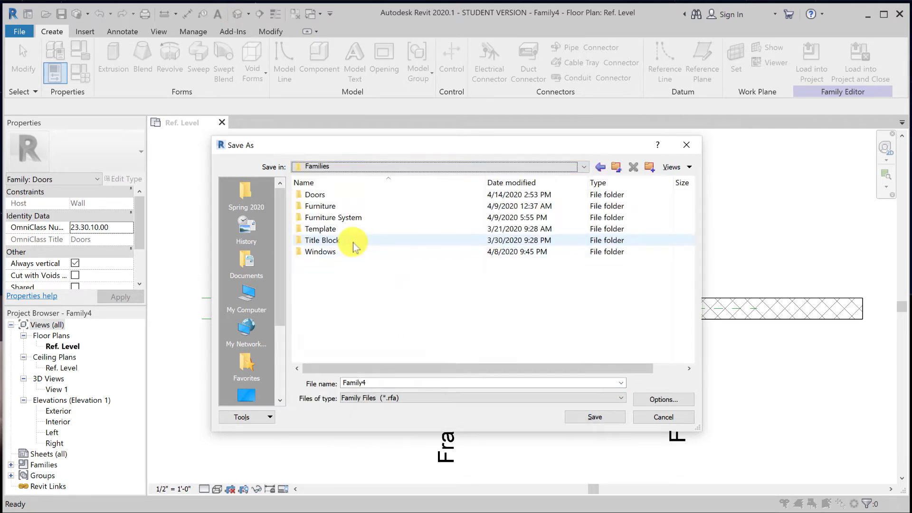
{"action": "double_click", "coordinate": [312, 196]}
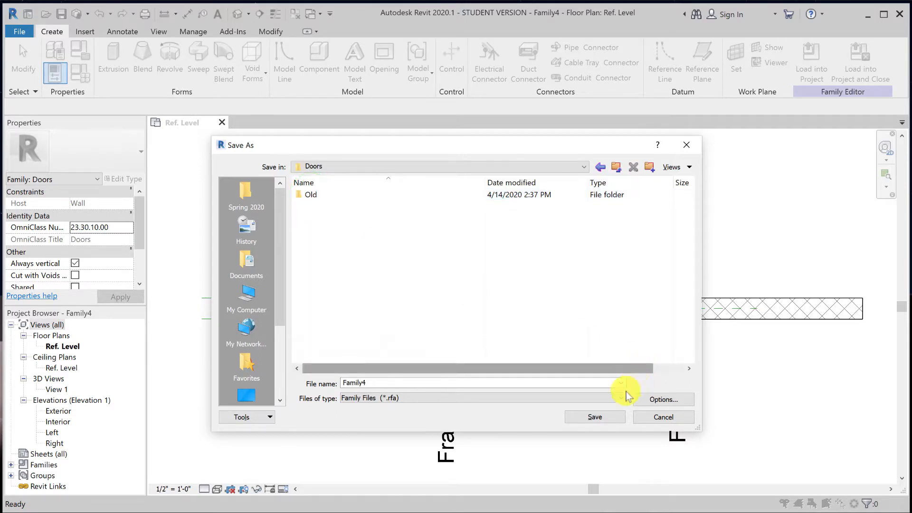
{"action": "left_click", "coordinate": [398, 383]}
{"action": "left_click_drag", "start_coordinate": [398, 383], "coordinate": [327, 386]}
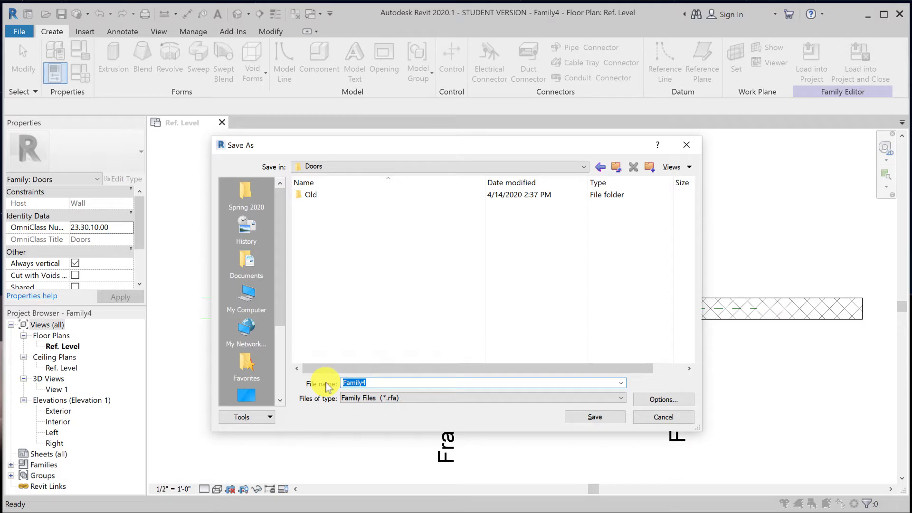
{"action": "type", "text": "DR-Single "}
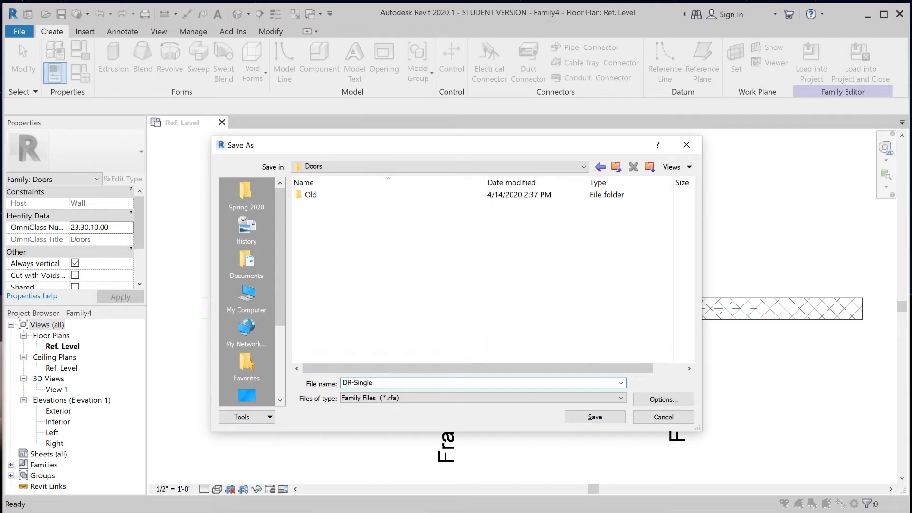
{"action": "type", "text": "Flush"}
{"action": "left_click", "coordinate": [588, 416]}
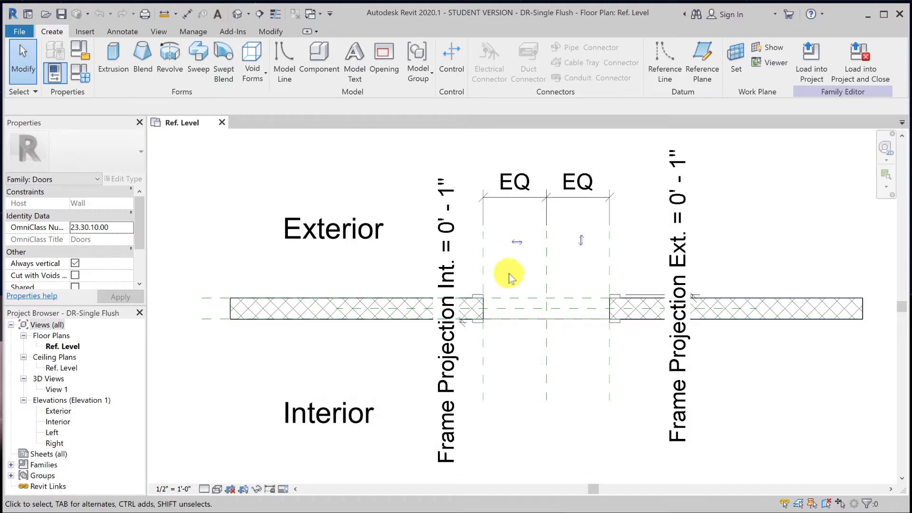
Examine the door's reference planes and frame extrusions in the floor plan and the Exterior elevation
{"action": "left_click_drag", "start_coordinate": [509, 273], "coordinate": [473, 262]}
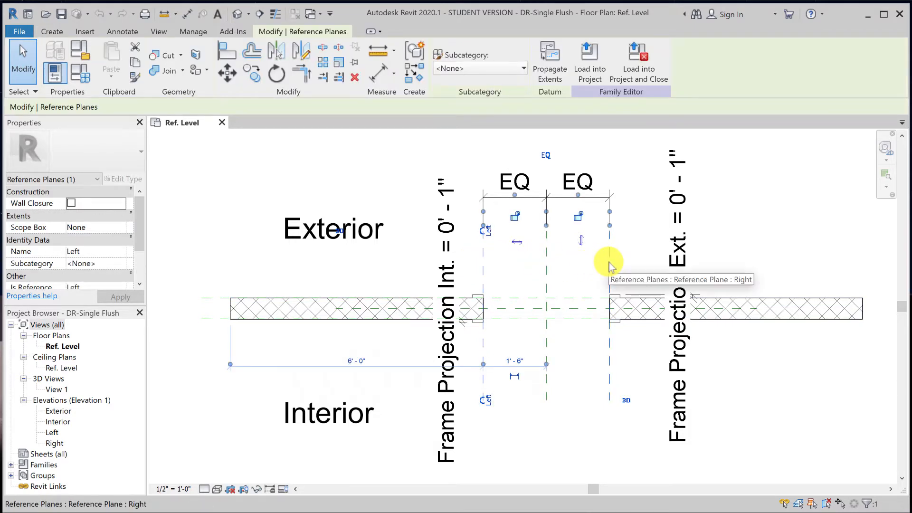
{"action": "left_click", "coordinate": [210, 322]}
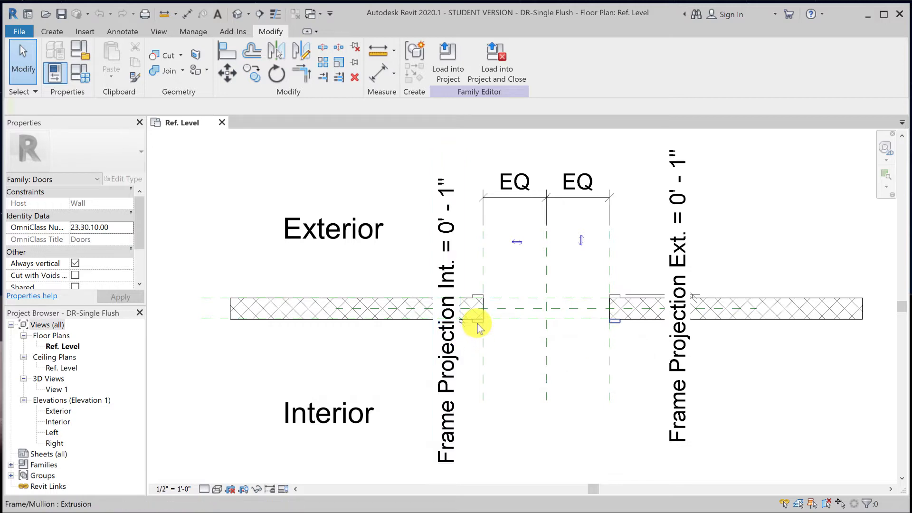
{"action": "left_click", "coordinate": [475, 324]}
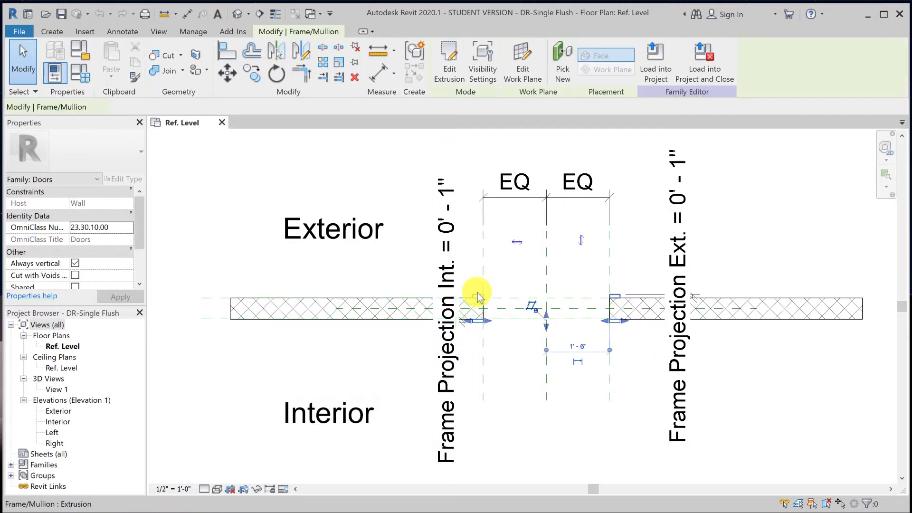
{"action": "double_click", "coordinate": [58, 411]}
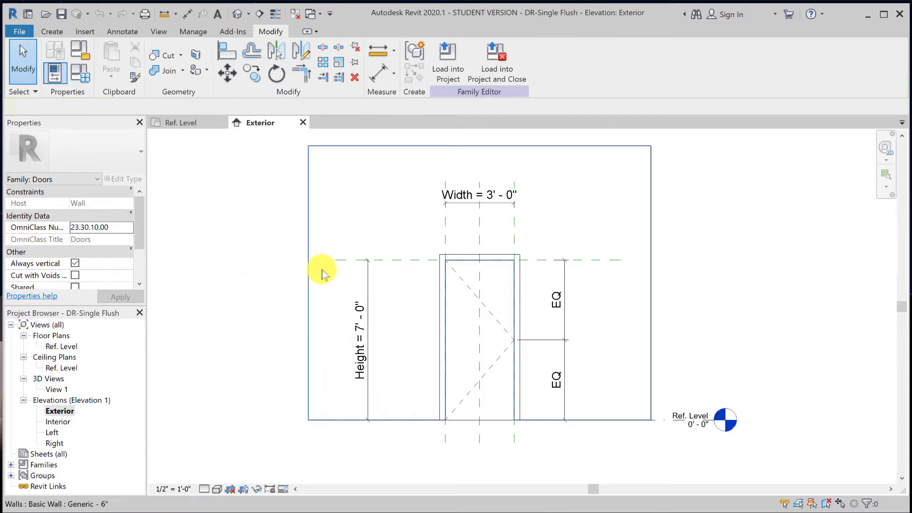
{"action": "left_click", "coordinate": [388, 261]}
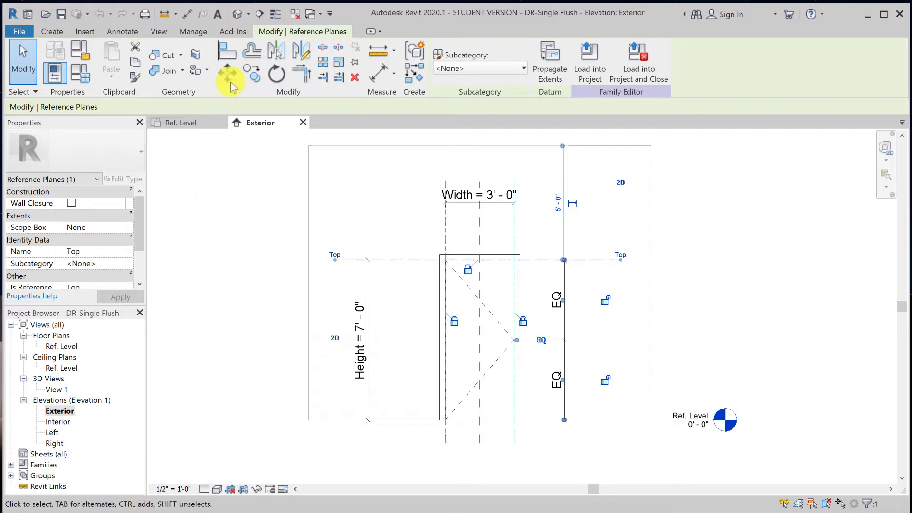
Show the door in the default 3D view and set that view's scale to 1" = 1'-0"
{"action": "left_click", "coordinate": [237, 16]}
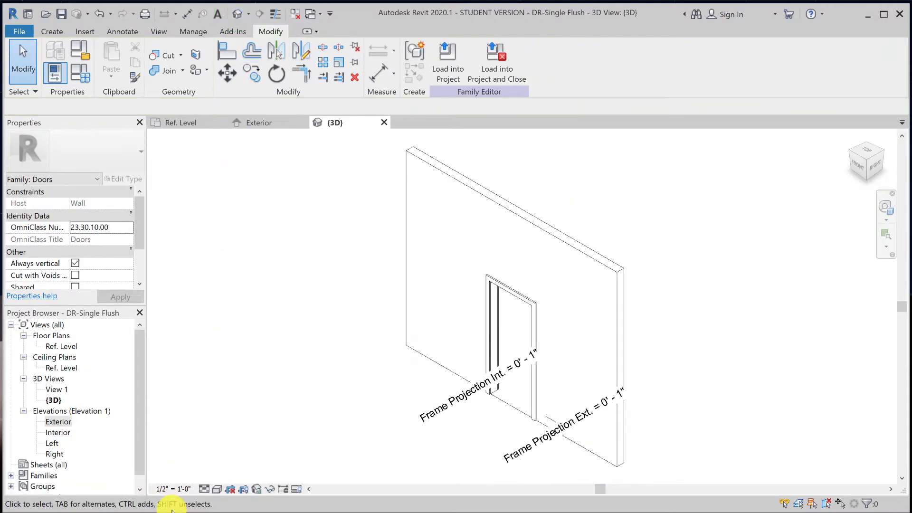
{"action": "left_click", "coordinate": [174, 489]}
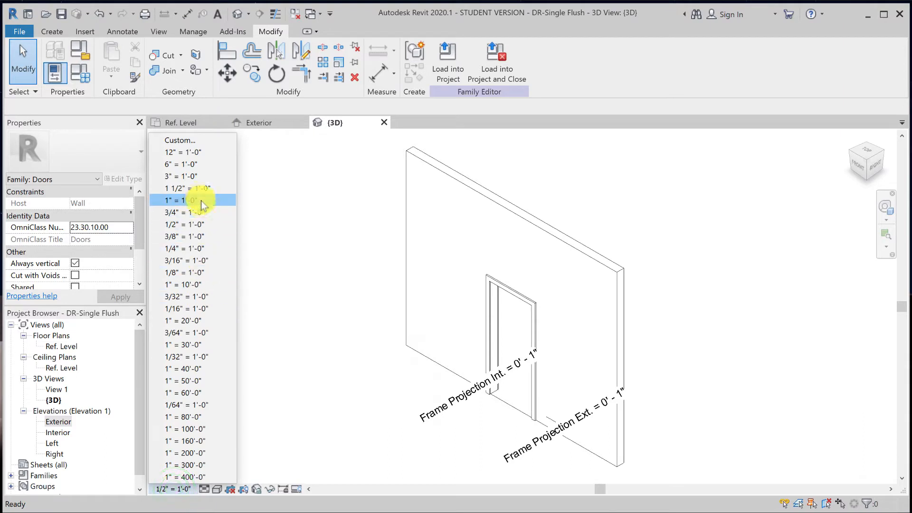
{"action": "left_click", "coordinate": [201, 200]}
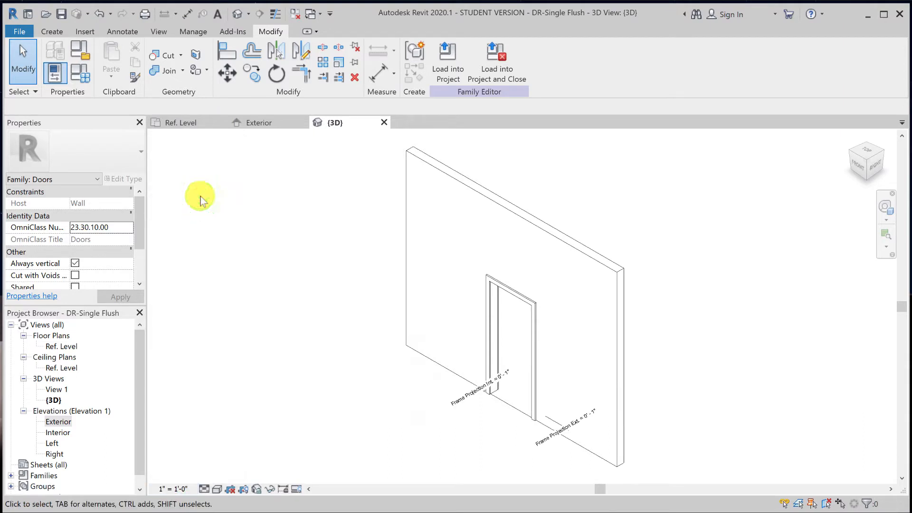
{"action": "scroll", "coordinate": [529, 414], "scroll_direction": "up", "scroll_amount": 4}
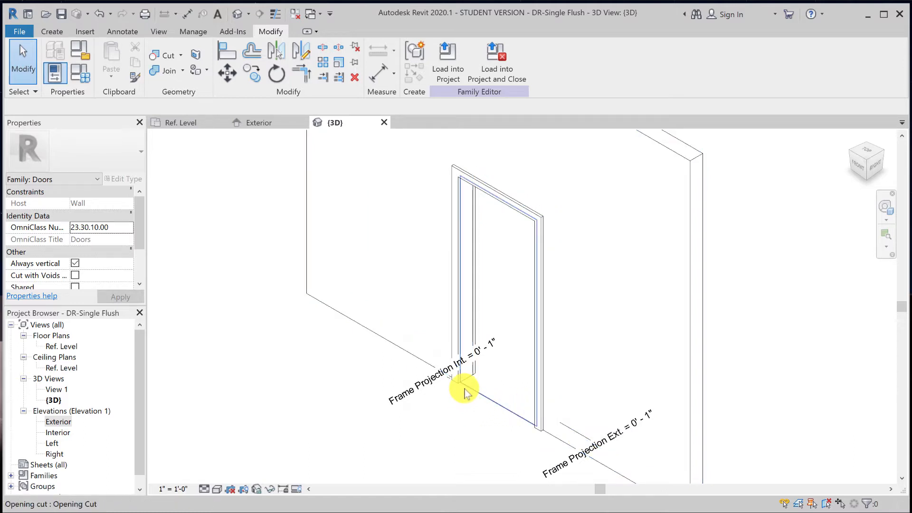
{"action": "scroll", "coordinate": [465, 393], "scroll_direction": "up", "scroll_amount": 1}
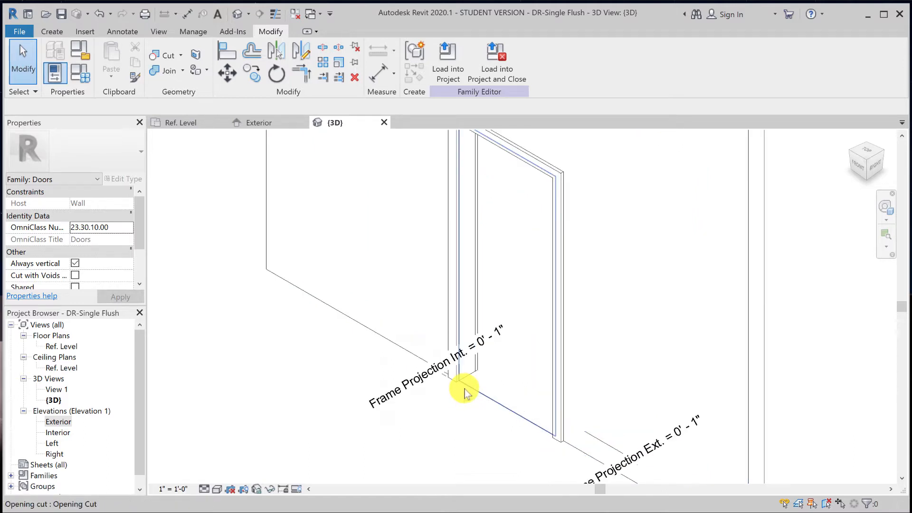
{"action": "scroll", "coordinate": [465, 393], "scroll_direction": "up", "scroll_amount": 3}
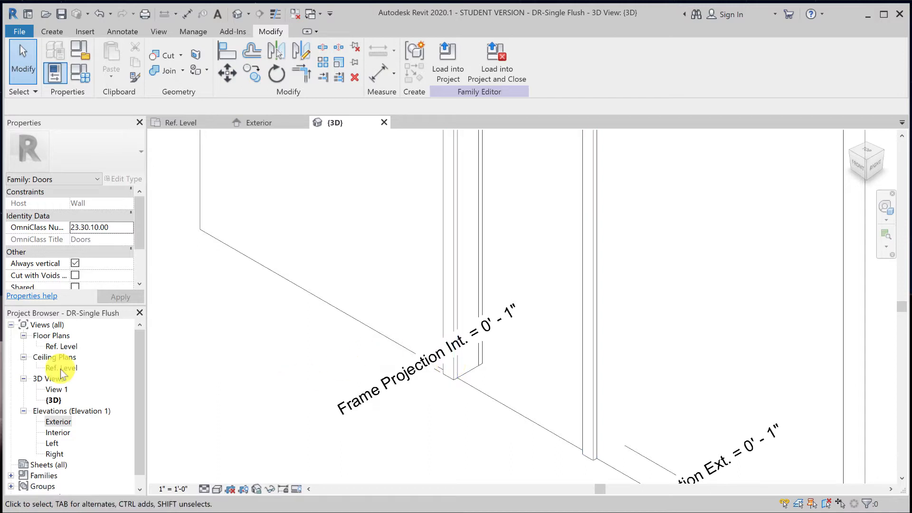
In the Exterior elevation, temporarily hide the door frame, filtering the selection to Frame/Mullion elements only
{"action": "double_click", "coordinate": [59, 422]}
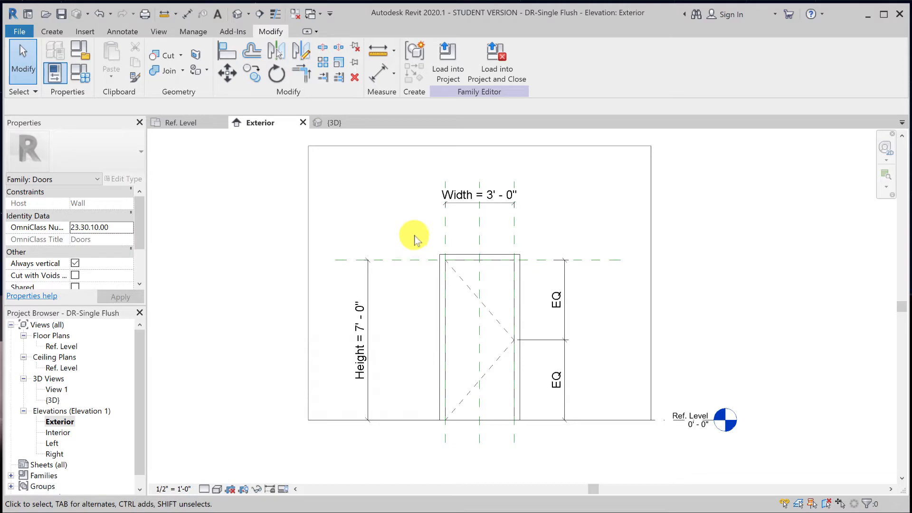
{"action": "left_click_drag", "start_coordinate": [422, 249], "coordinate": [535, 441]}
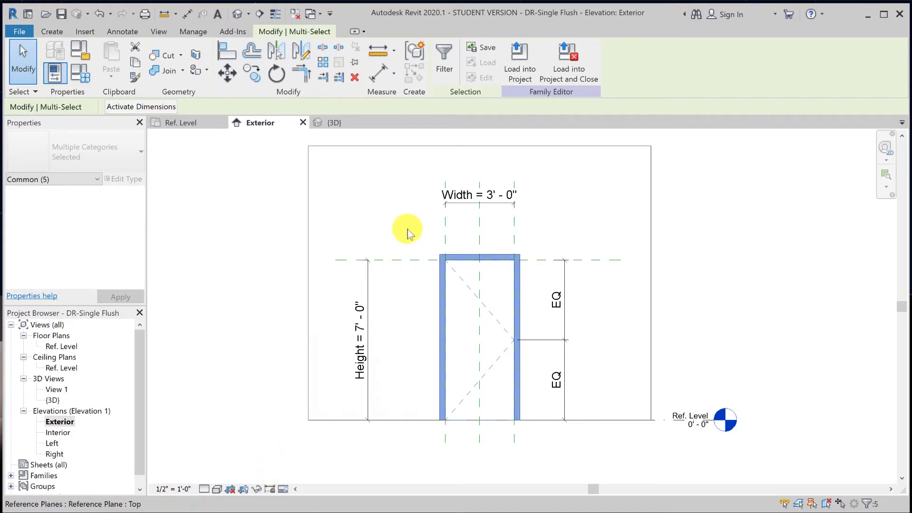
{"action": "left_click", "coordinate": [444, 54]}
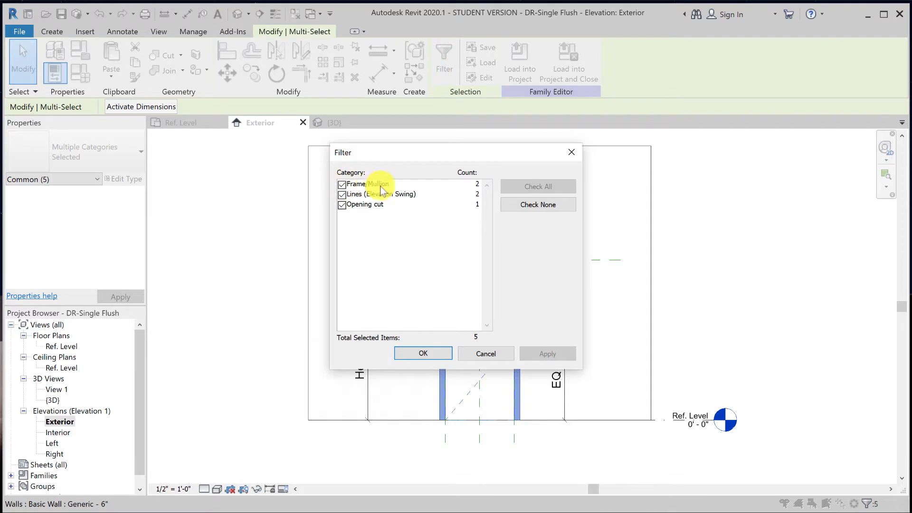
{"action": "left_click", "coordinate": [342, 194]}
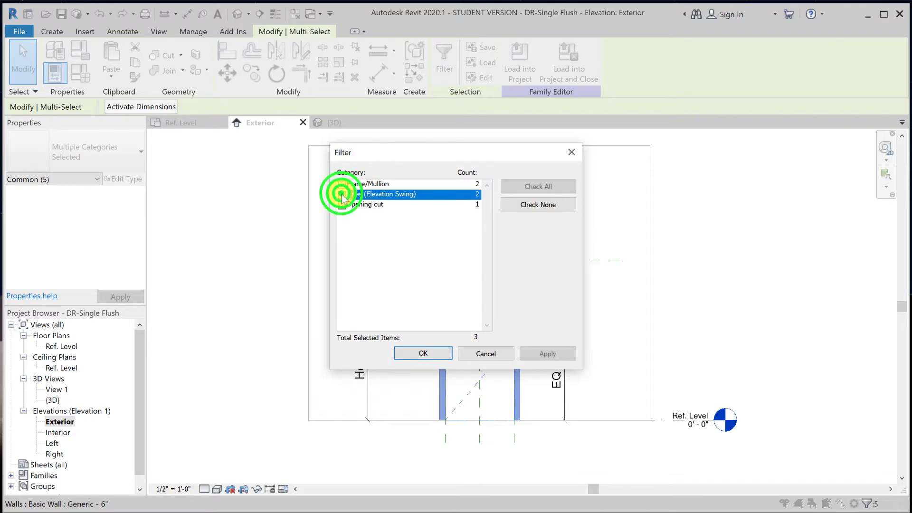
{"action": "left_click", "coordinate": [342, 205]}
{"action": "left_click", "coordinate": [415, 353]}
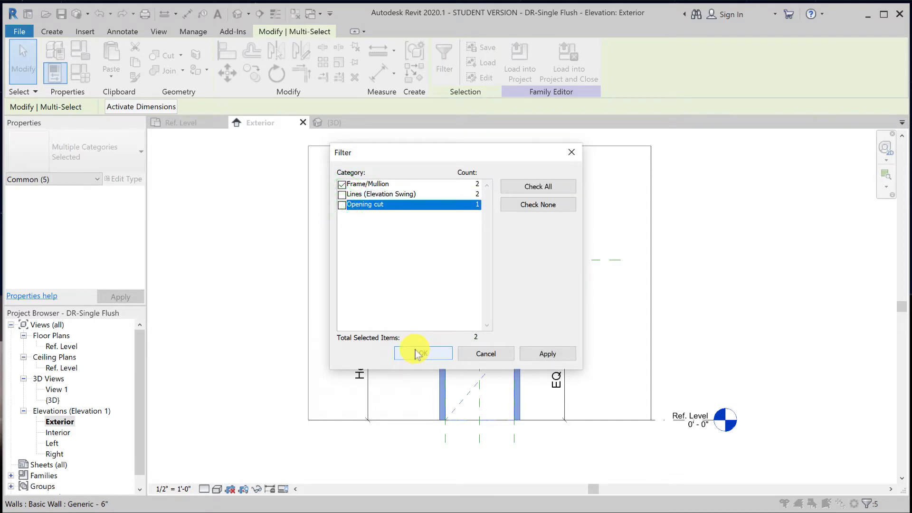
{"action": "left_click", "coordinate": [257, 489]}
{"action": "left_click", "coordinate": [267, 460]}
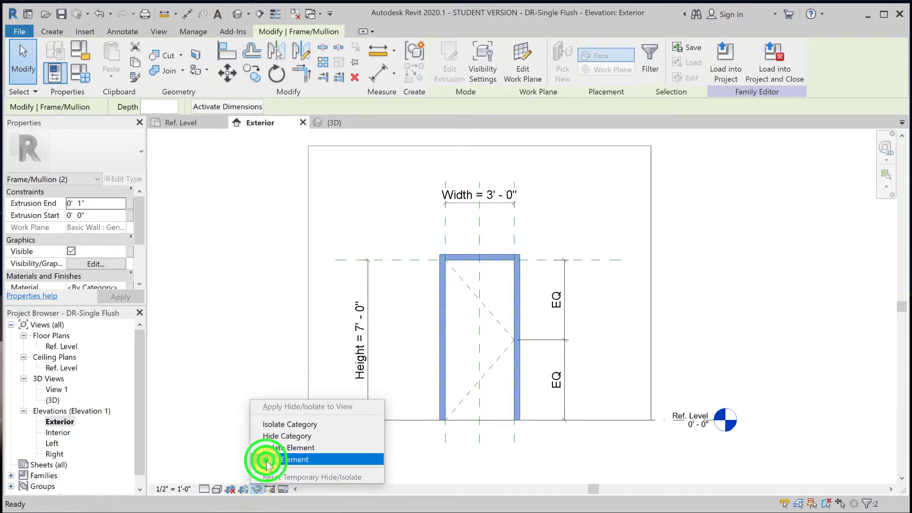
{"action": "left_click", "coordinate": [270, 435]}
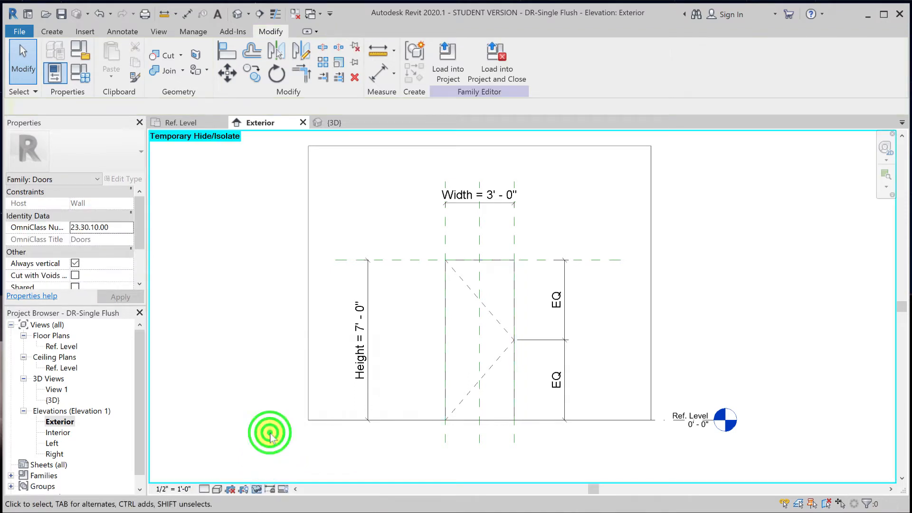
Draw a horizontal reference plane about 10 5/8" above the Top reference plane, spanning past both sides of the wall
{"action": "scroll", "coordinate": [493, 261], "scroll_direction": "up", "scroll_amount": 3}
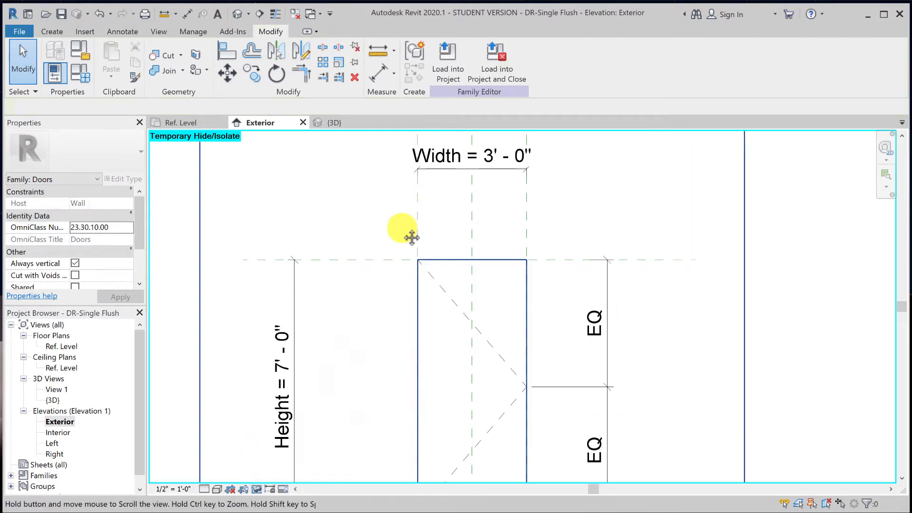
{"action": "middle_click_drag", "start_coordinate": [412, 238], "coordinate": [402, 232]}
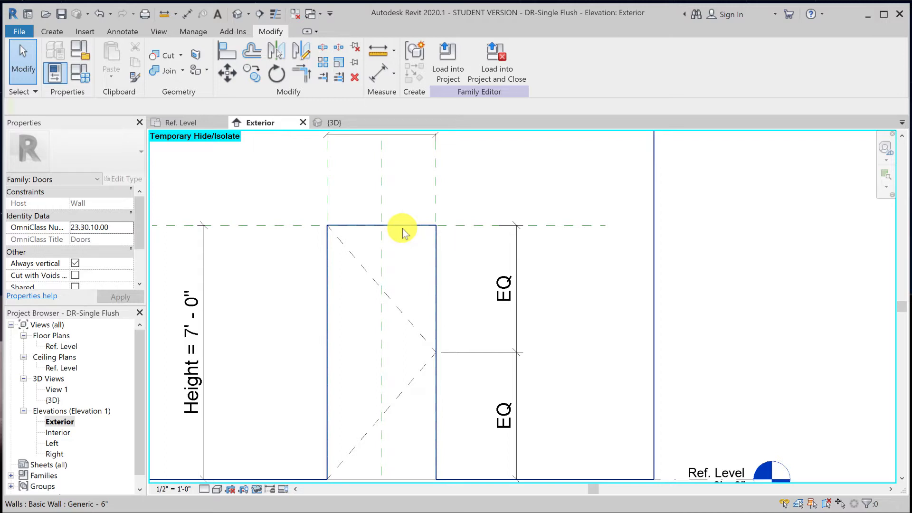
{"action": "scroll", "coordinate": [403, 233], "scroll_direction": "down", "scroll_amount": 2}
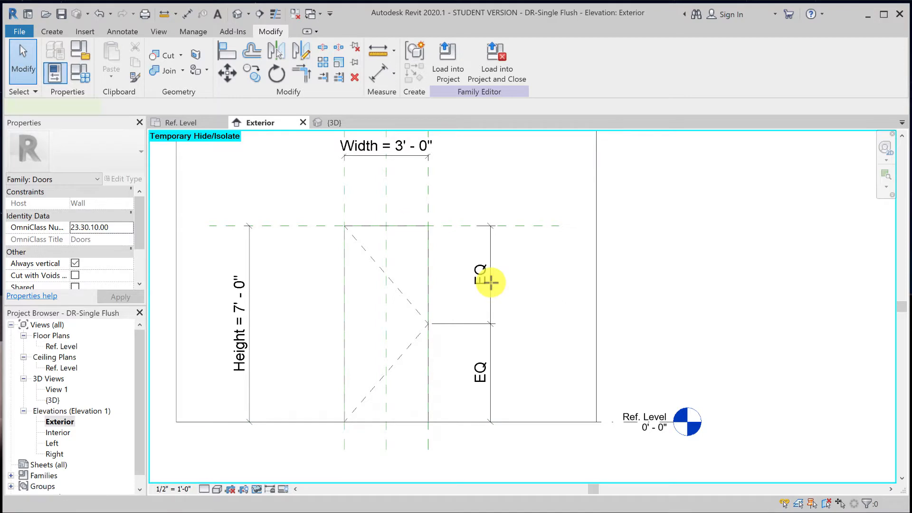
{"action": "key", "text": "r"}
{"action": "key", "text": "p"}
{"action": "scroll", "coordinate": [257, 240], "scroll_direction": "down", "scroll_amount": 1}
{"action": "left_click", "coordinate": [194, 244]}
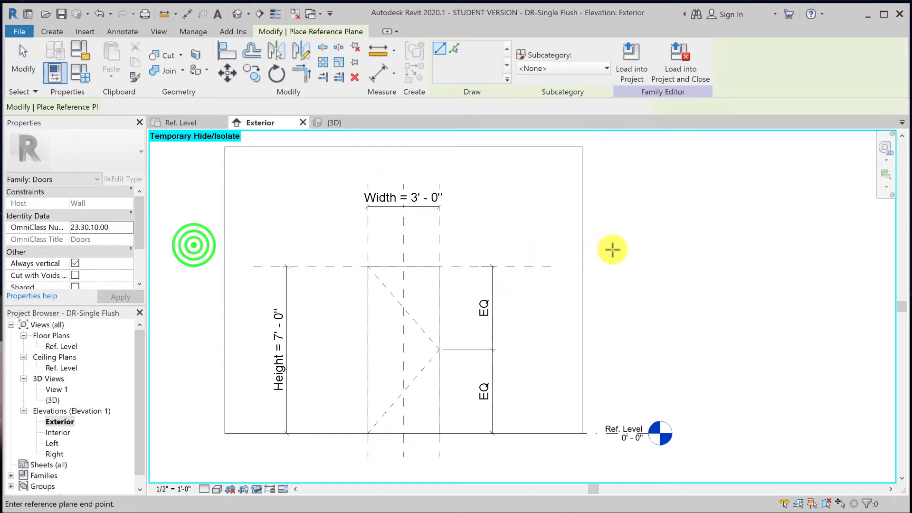
{"action": "left_click", "coordinate": [619, 245]}
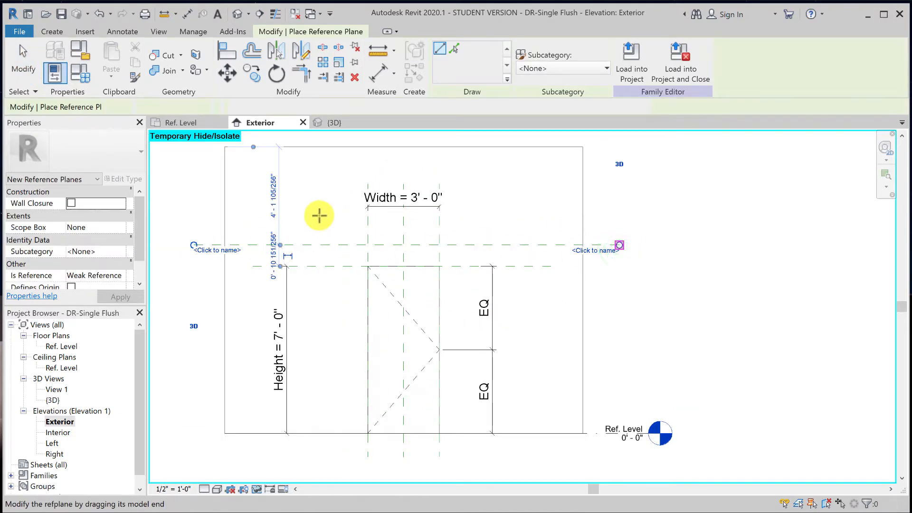
Draw two vertical reference planes beside the door opening, about 1' 6 1/2" outside its left edge and 1' 0" outside its right edge
{"action": "left_click", "coordinate": [330, 202]}
{"action": "left_click", "coordinate": [329, 464]}
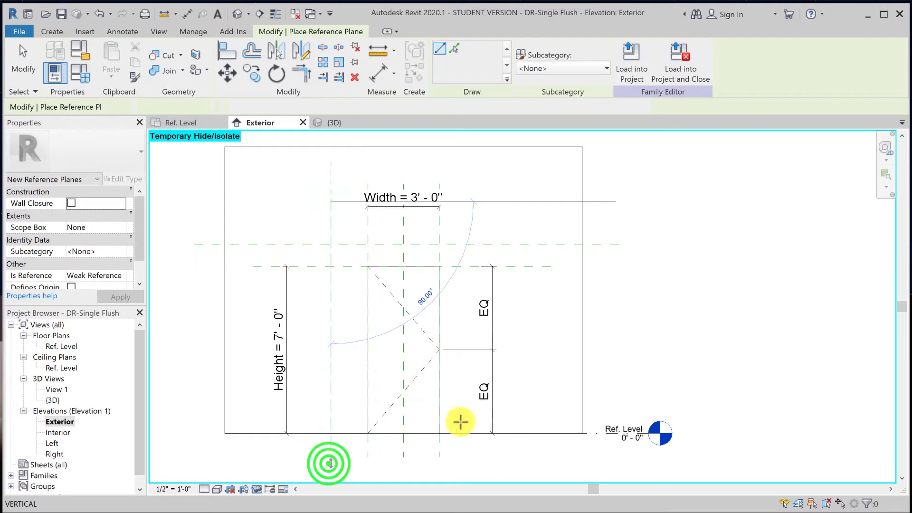
{"action": "left_click", "coordinate": [464, 198]}
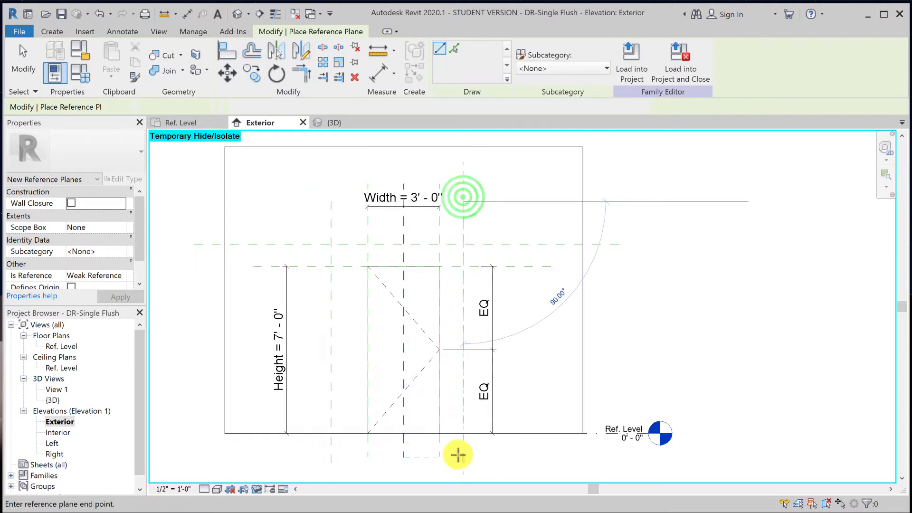
{"action": "left_click", "coordinate": [458, 457]}
{"action": "left_click", "coordinate": [21, 66]}
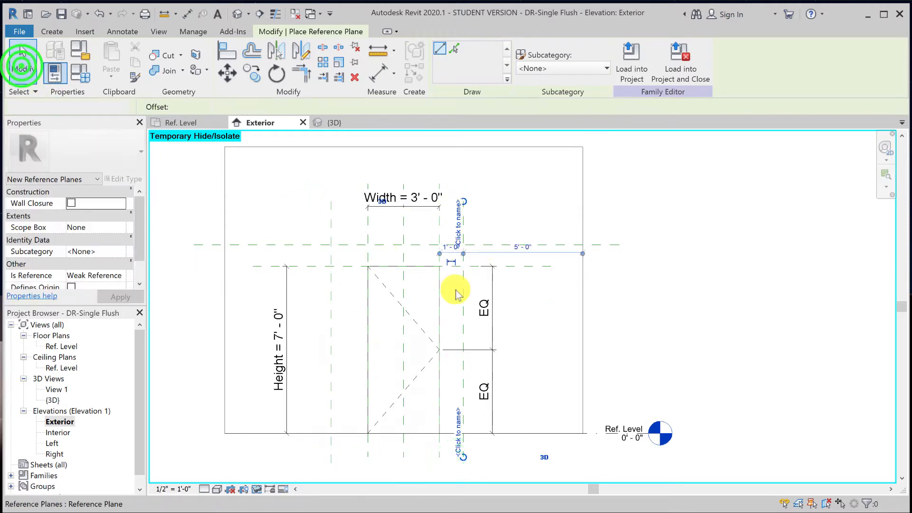
Move the vertical EQ dimension string away from the door, out beyond the wall's right edge
{"action": "left_click", "coordinate": [490, 329]}
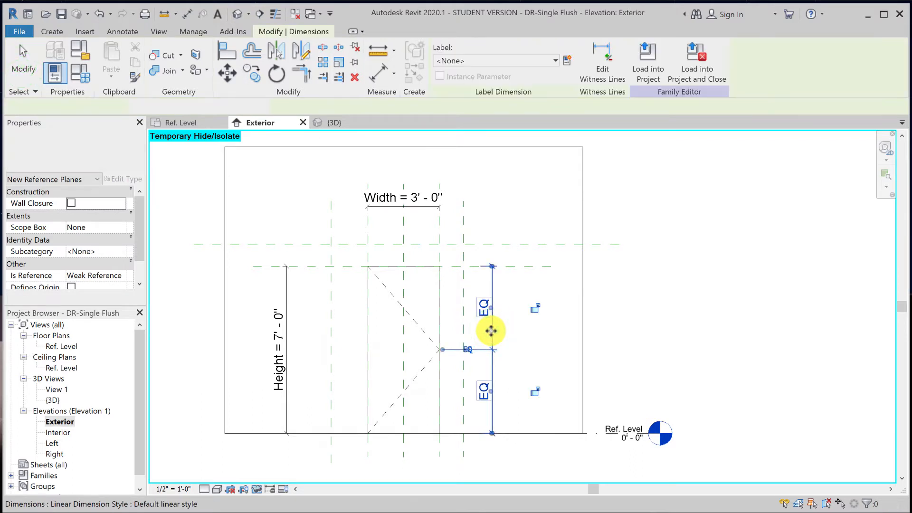
{"action": "left_click_drag", "start_coordinate": [491, 330], "coordinate": [656, 335]}
{"action": "left_click", "coordinate": [740, 206]}
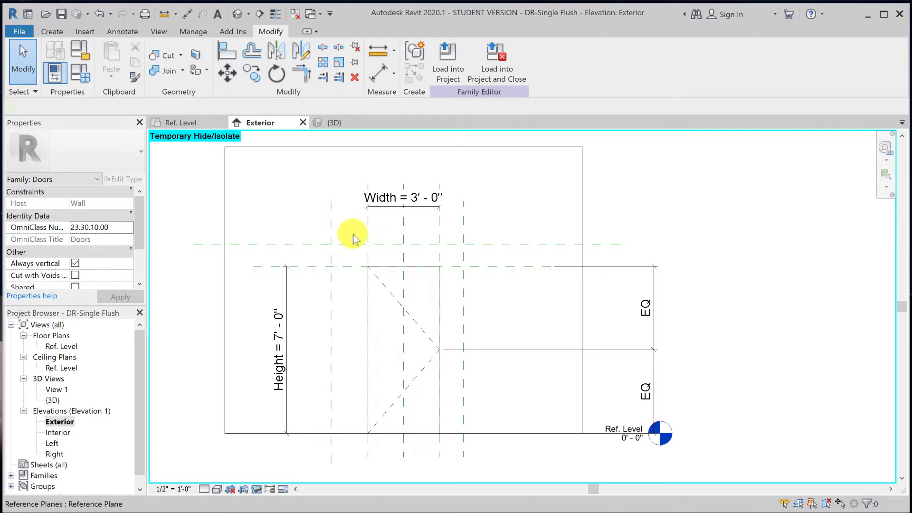
Add an aligned dimension between the Top reference plane and the new horizontal plane above it, placed left of the wall
{"action": "left_click", "coordinate": [187, 14]}
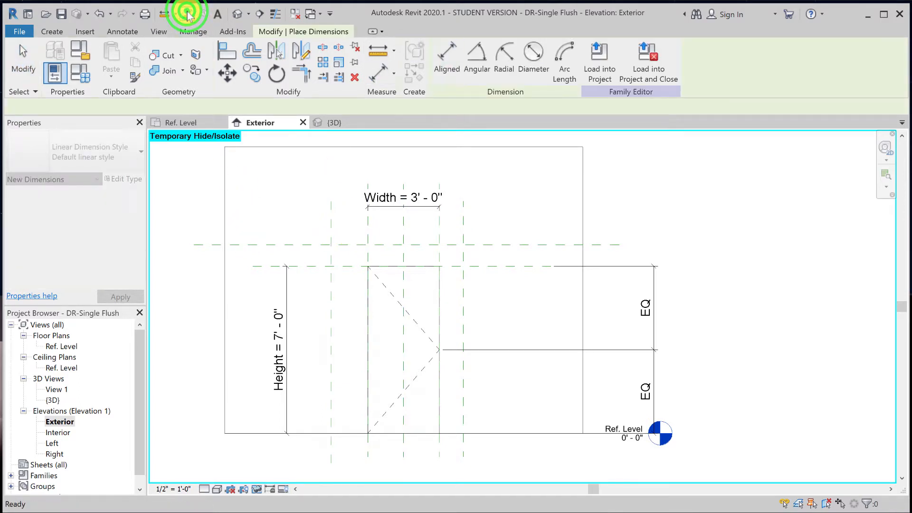
{"action": "left_click", "coordinate": [263, 265]}
{"action": "left_click", "coordinate": [264, 245]}
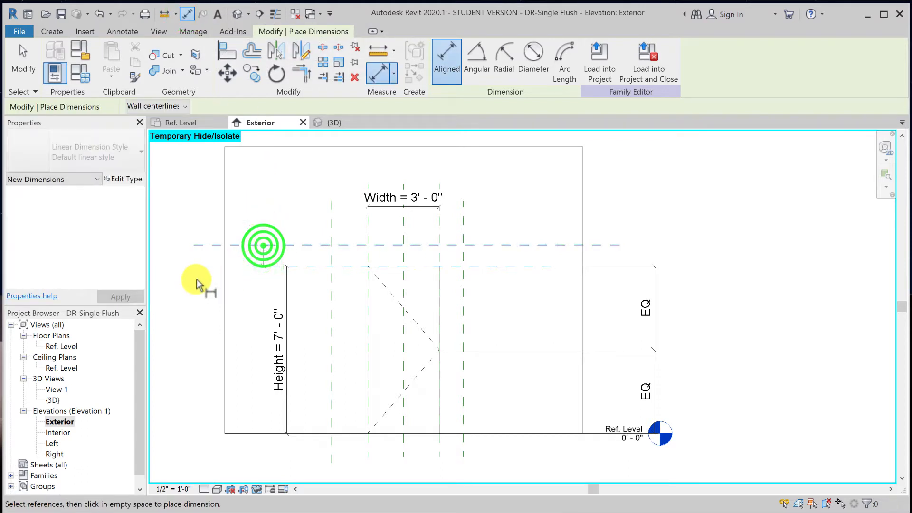
{"action": "left_click", "coordinate": [188, 282]}
{"action": "left_click", "coordinate": [22, 61]}
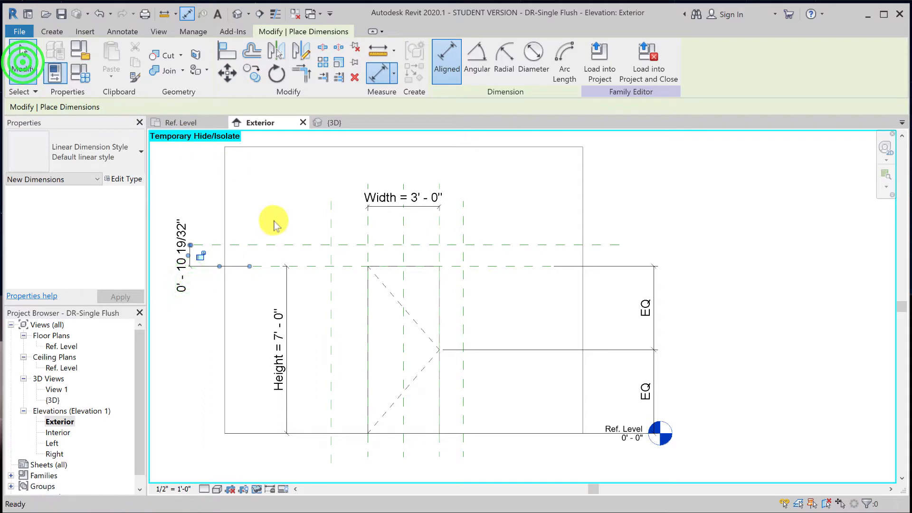
Set the new horizontal reference plane's offset above the door top to 1/2"
{"action": "left_click", "coordinate": [271, 244]}
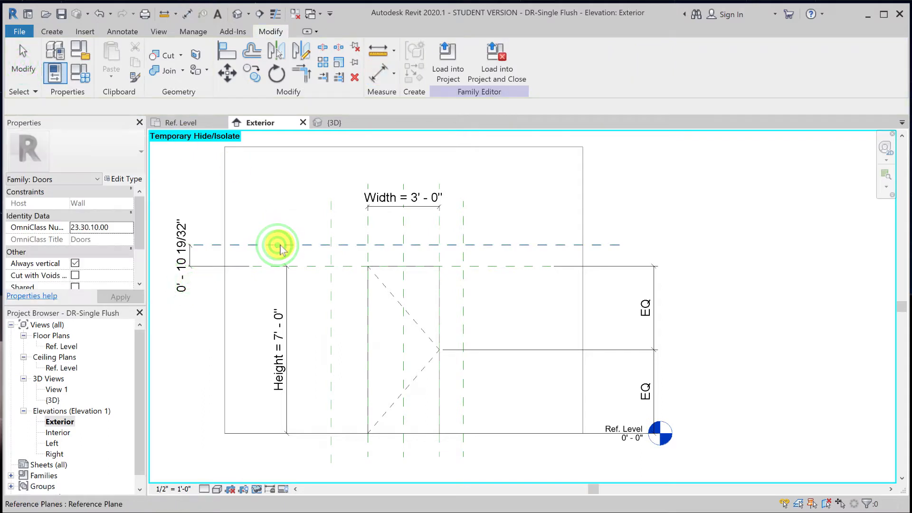
{"action": "left_click", "coordinate": [281, 245]}
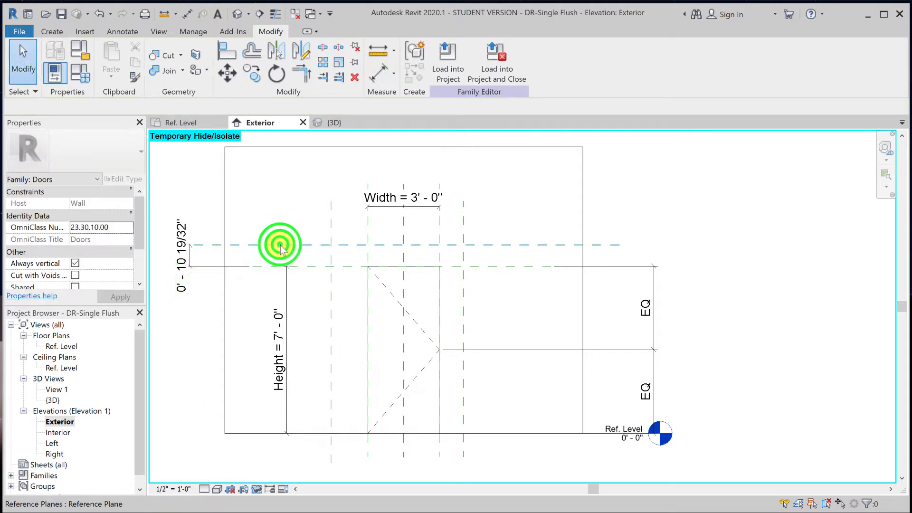
{"action": "left_click", "coordinate": [186, 259]}
{"action": "type", "text": ".5"}
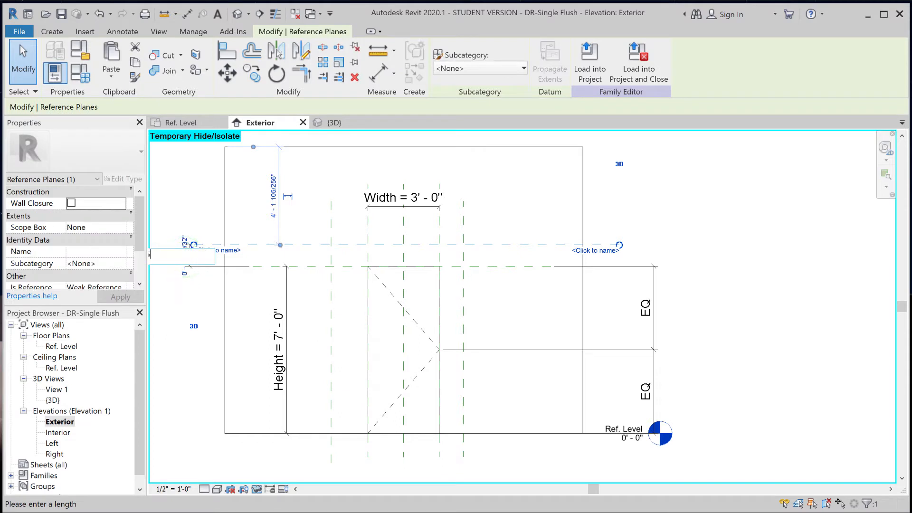
{"action": "type", "text": "\""}
{"action": "key", "text": "Return"}
{"action": "left_click", "coordinate": [192, 200]}
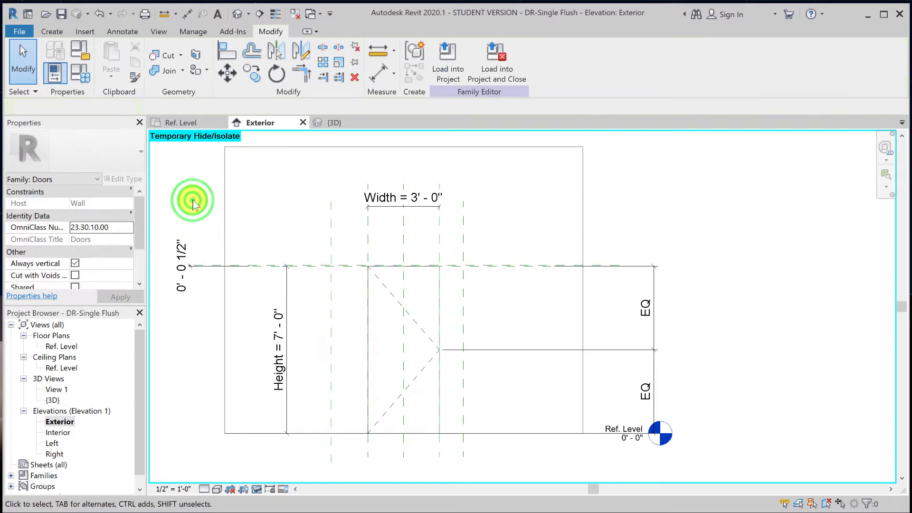
Add aligned dimensions below the door from each opening edge to the new vertical reference plane beside it
{"action": "left_click", "coordinate": [187, 15]}
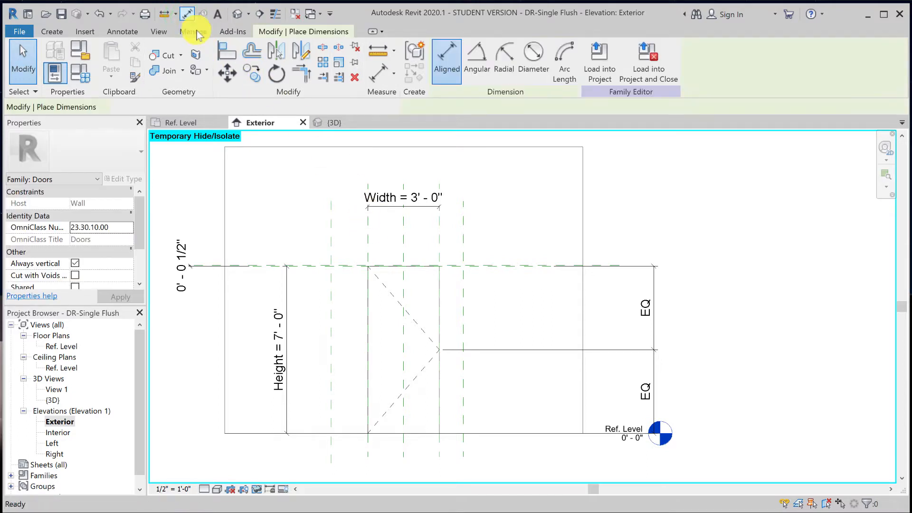
{"action": "left_click", "coordinate": [369, 236]}
{"action": "left_click", "coordinate": [329, 238]}
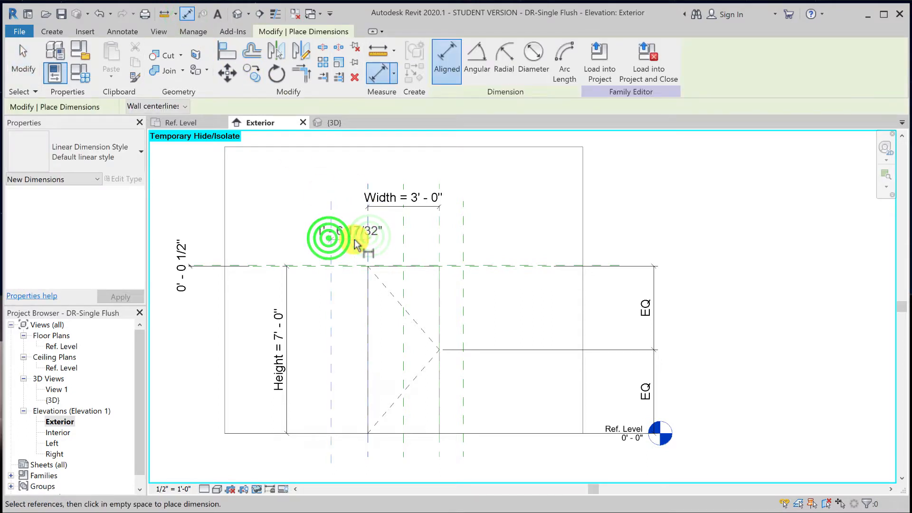
{"action": "scroll", "coordinate": [348, 244], "scroll_direction": "down", "scroll_amount": 1}
{"action": "middle_click_drag", "start_coordinate": [352, 266], "coordinate": [357, 374]}
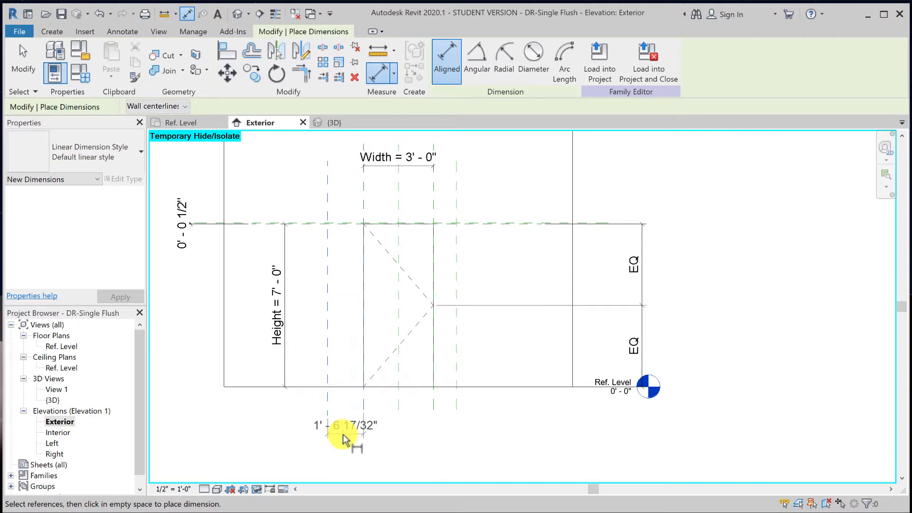
{"action": "left_click", "coordinate": [338, 445]}
{"action": "left_click", "coordinate": [432, 407]}
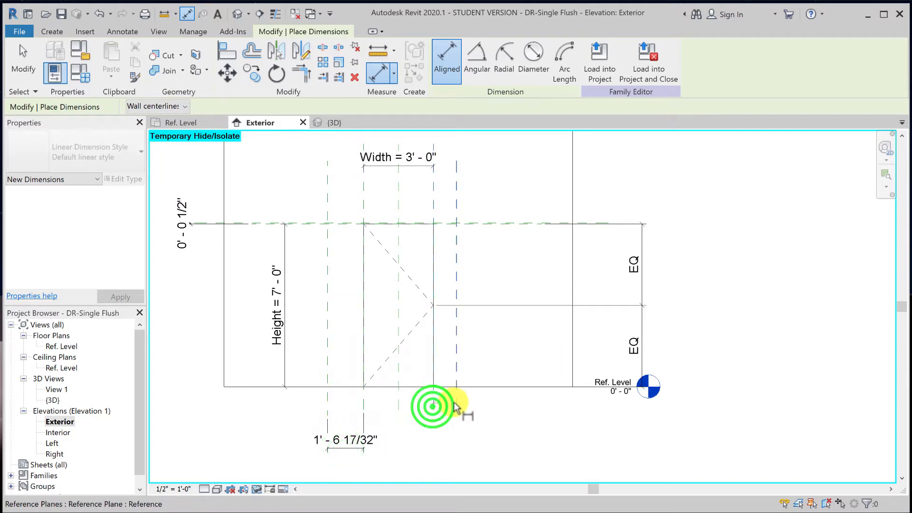
{"action": "left_click", "coordinate": [464, 450]}
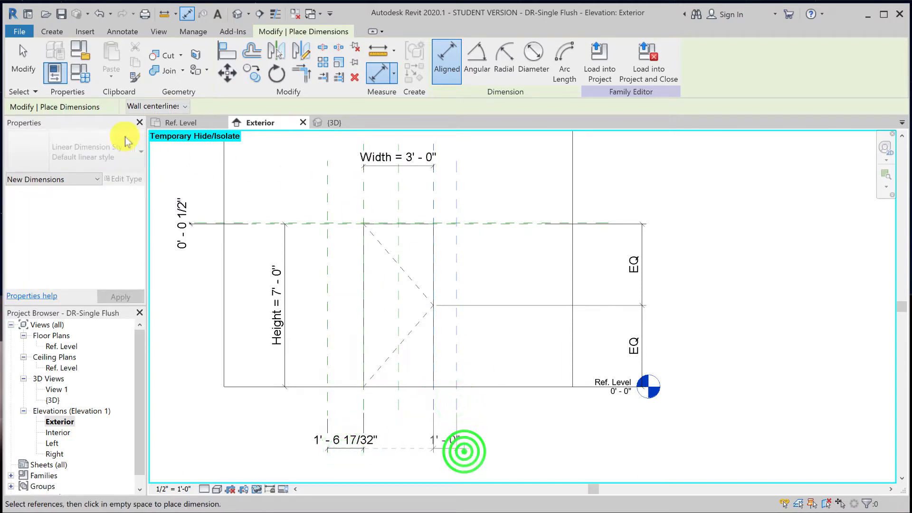
{"action": "left_click", "coordinate": [22, 59]}
Set the left vertical reference plane's offset from the door's left edge to 1/2"
{"action": "left_click", "coordinate": [327, 411]}
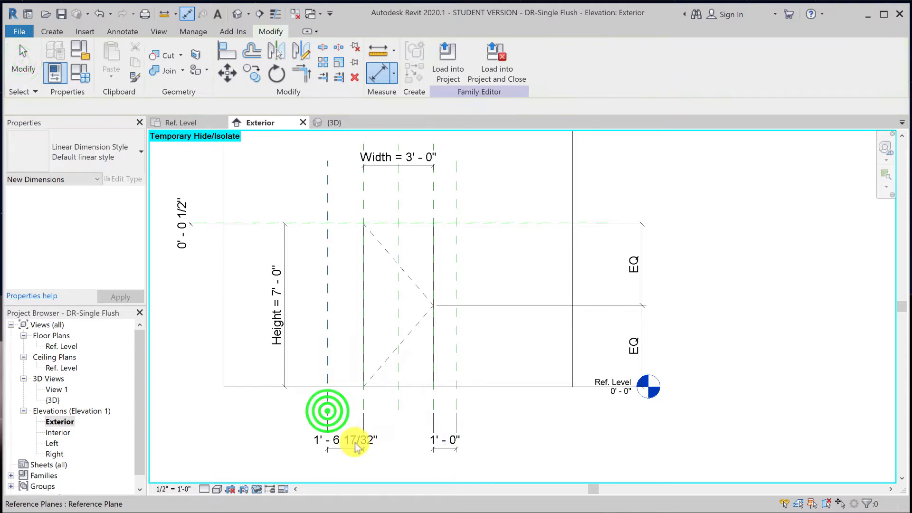
{"action": "left_click", "coordinate": [357, 444]}
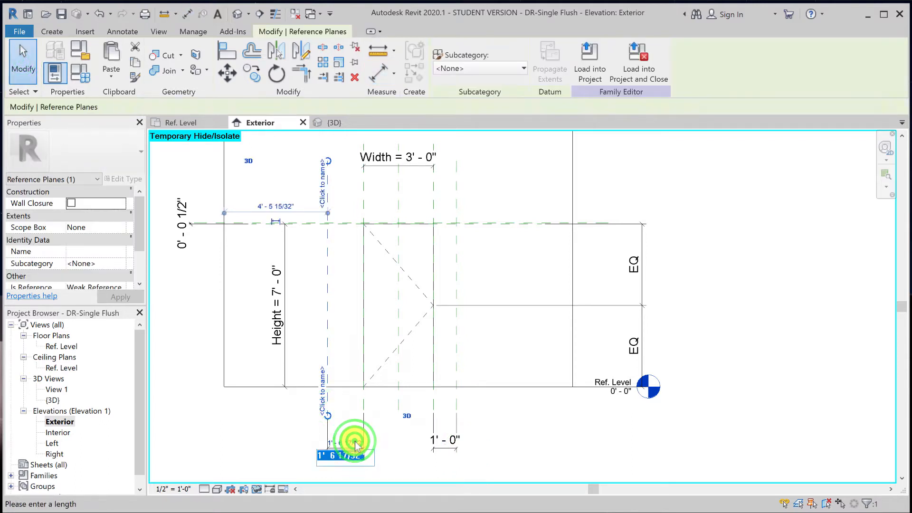
{"action": "type", "text": ".5"}
{"action": "key", "text": "Return"}
{"action": "left_click", "coordinate": [577, 417]}
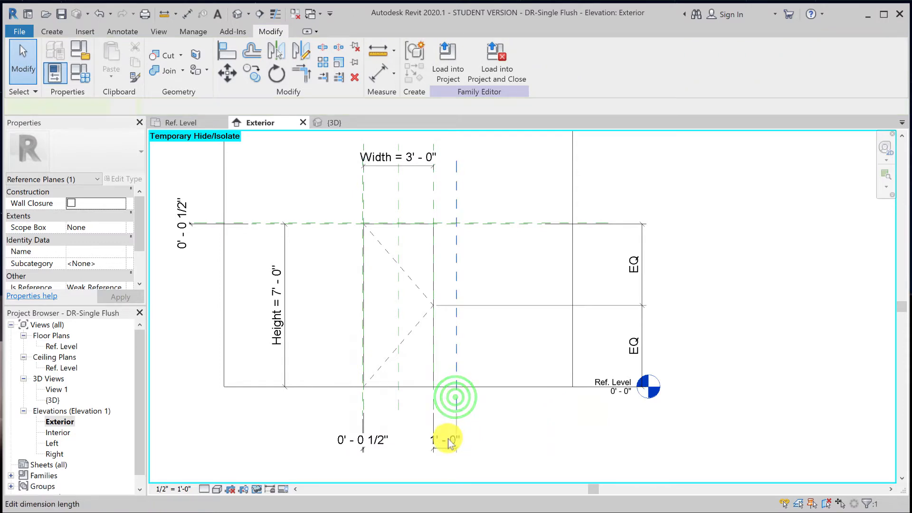
Set the right vertical reference plane's offset from the door's right edge to 1/2"
{"action": "left_click", "coordinate": [450, 441]}
{"action": "left_click", "coordinate": [444, 442]}
{"action": "type", "text": ".5"}
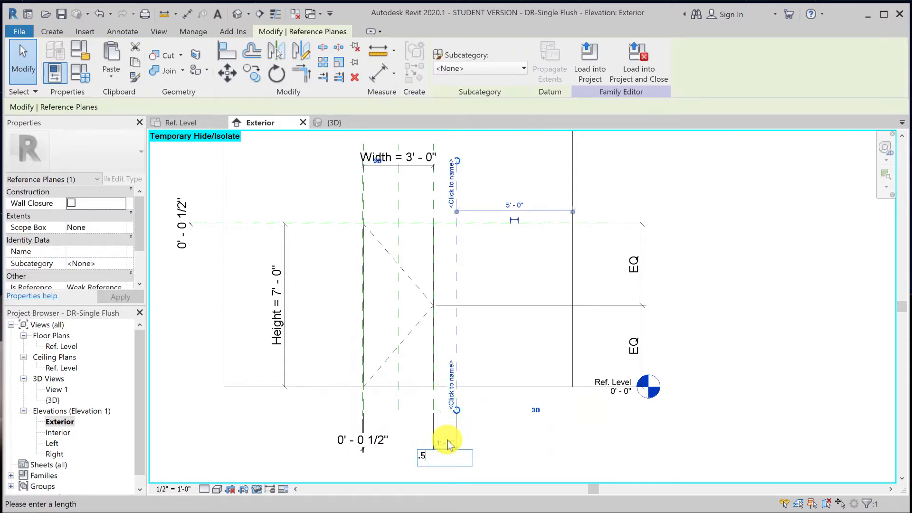
{"action": "key", "text": "Return"}
{"action": "left_click", "coordinate": [483, 447]}
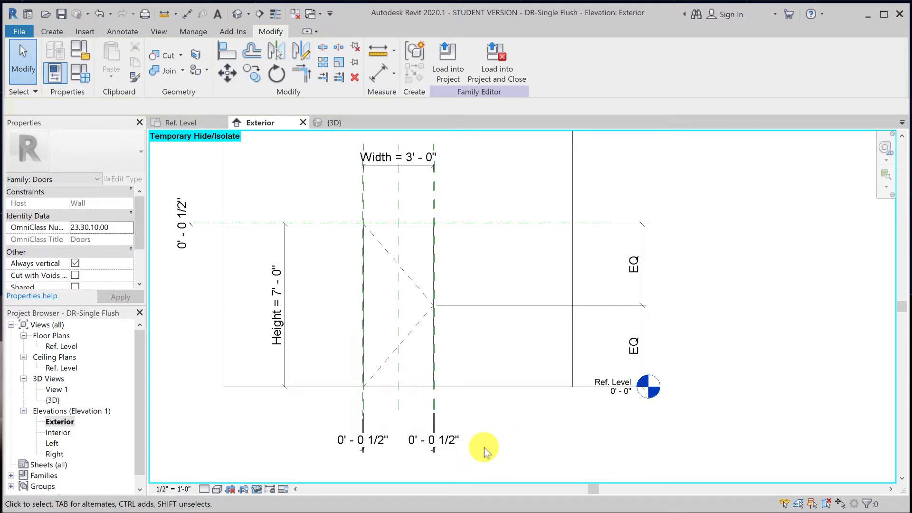
Lock the 1/2" offset dimensions that tie the new reference planes to the door opening
{"action": "scroll", "coordinate": [369, 195], "scroll_direction": "up", "scroll_amount": 1}
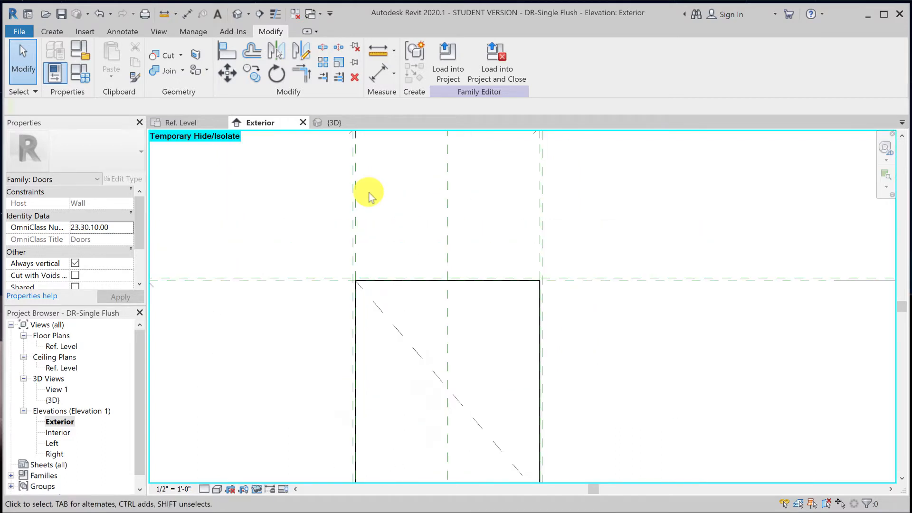
{"action": "scroll", "coordinate": [365, 205], "scroll_direction": "up", "scroll_amount": 1}
{"action": "scroll", "coordinate": [352, 219], "scroll_direction": "up", "scroll_amount": 1}
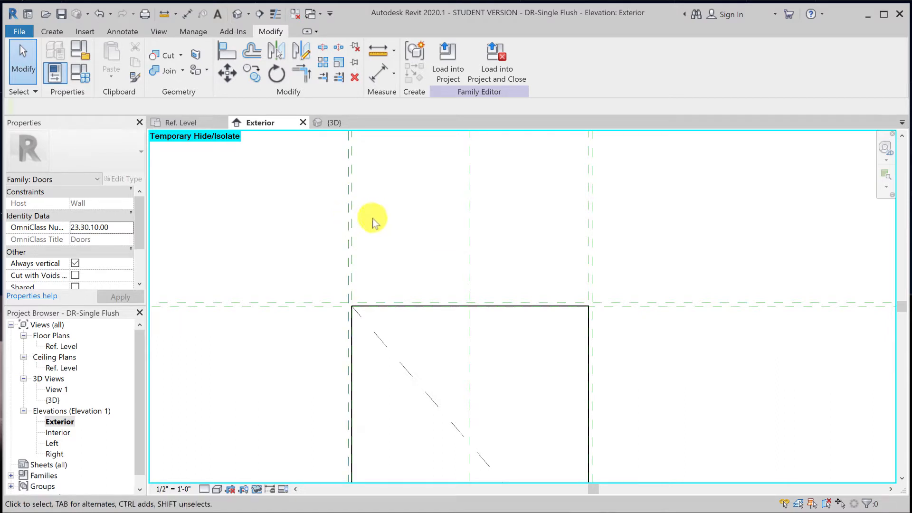
{"action": "scroll", "coordinate": [374, 223], "scroll_direction": "down", "scroll_amount": 5}
{"action": "middle_click_drag", "start_coordinate": [377, 177], "coordinate": [381, 143]}
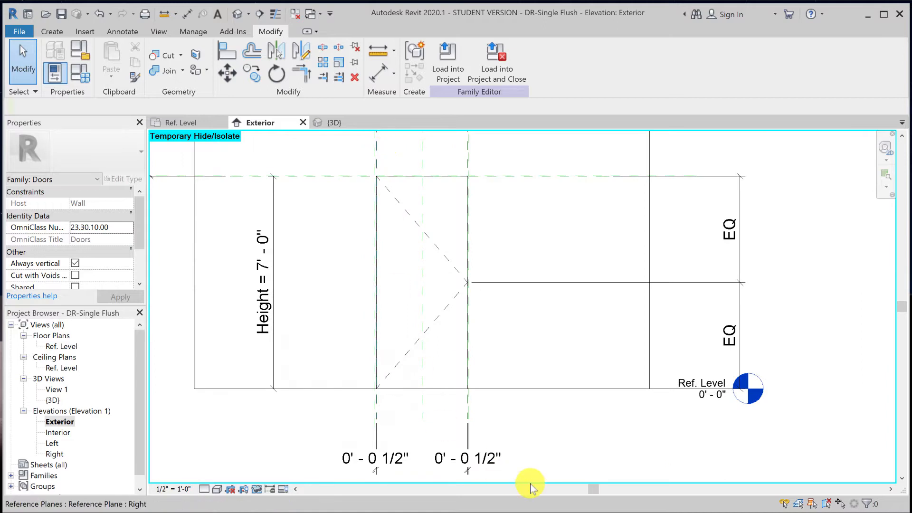
{"action": "scroll", "coordinate": [509, 456], "scroll_direction": "down", "scroll_amount": 1}
{"action": "middle_click_drag", "start_coordinate": [509, 455], "coordinate": [501, 305]}
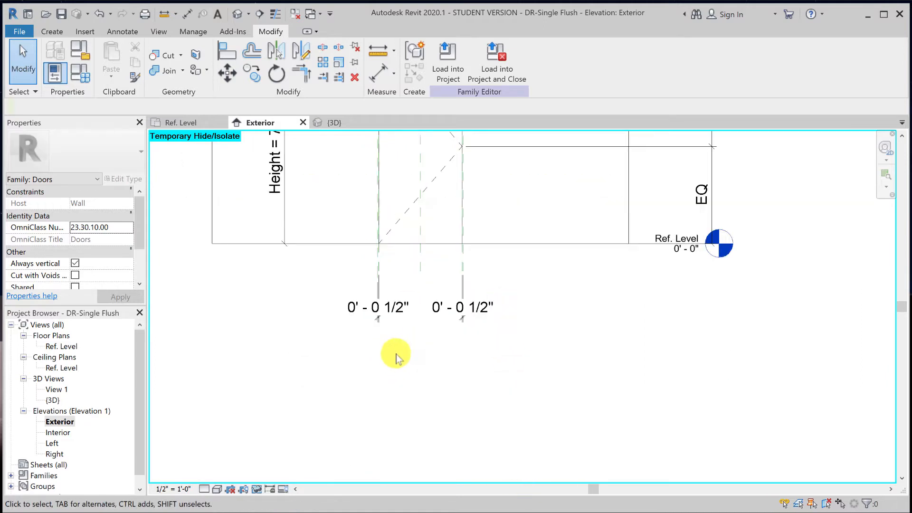
{"action": "left_click", "coordinate": [375, 315]}
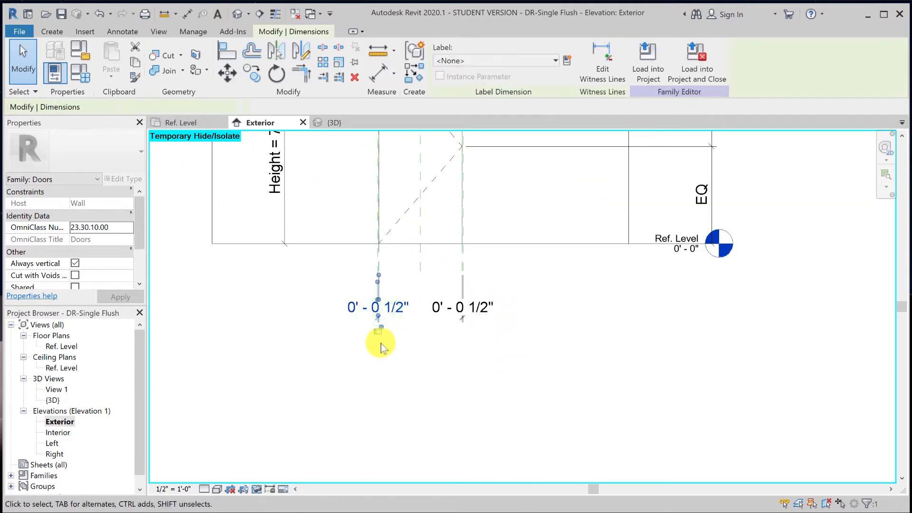
{"action": "left_click", "coordinate": [469, 310]}
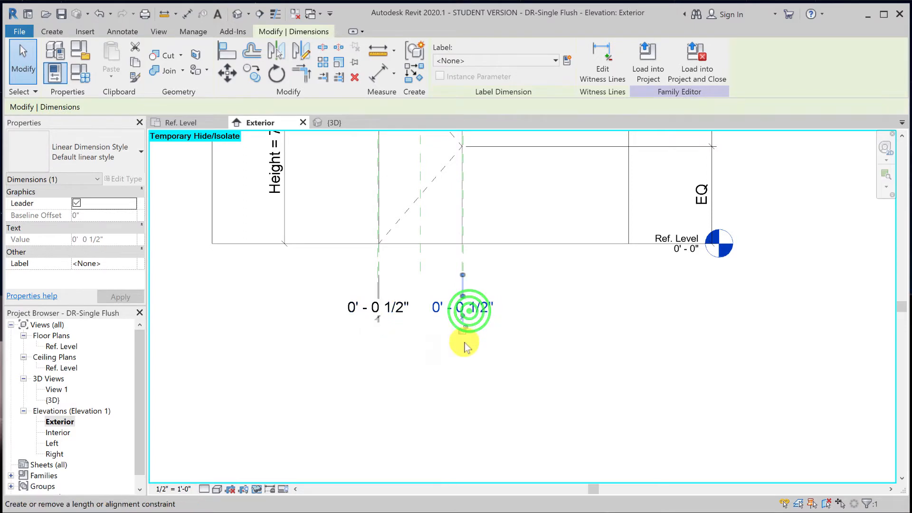
{"action": "left_click", "coordinate": [463, 328]}
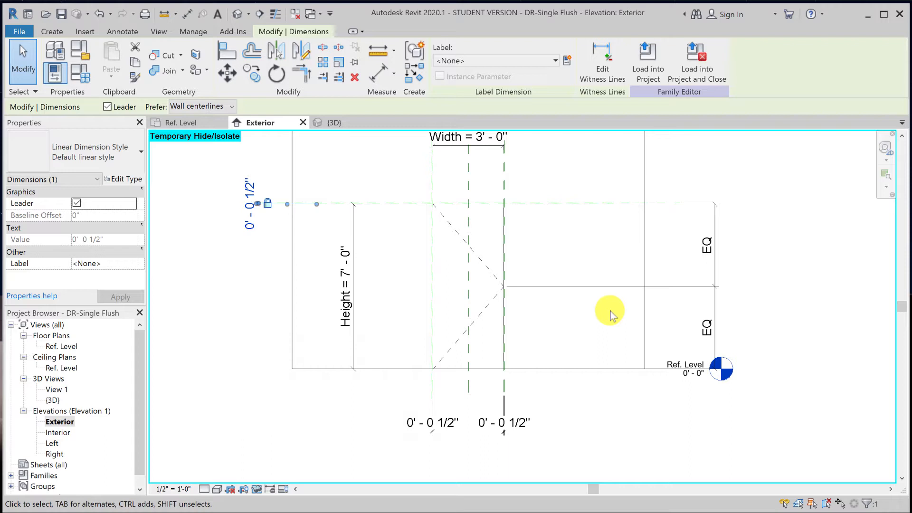
Isolate the opening cut from a selection around the door by excluding Lines (Elevation Swing), and open its boundary sketch for editing
{"action": "left_click_drag", "start_coordinate": [611, 315], "coordinate": [241, 325]}
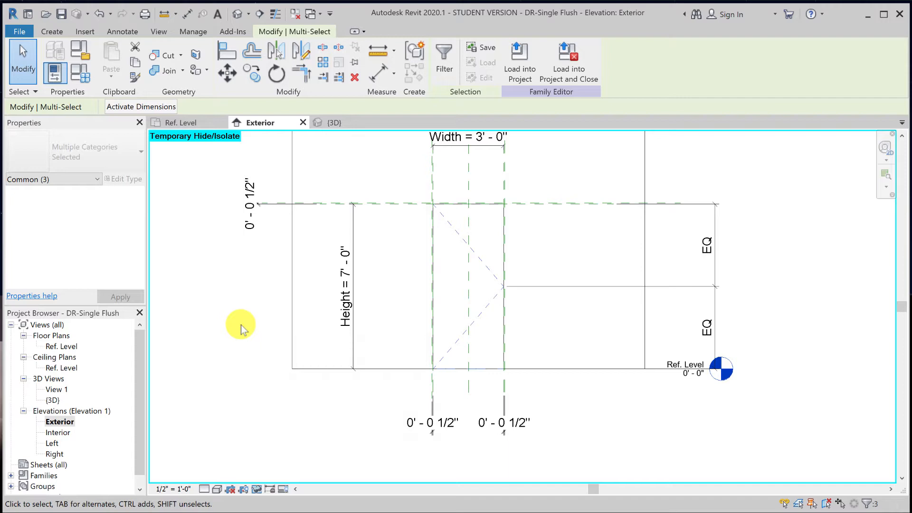
{"action": "left_click_drag", "start_coordinate": [390, 179], "coordinate": [554, 395]}
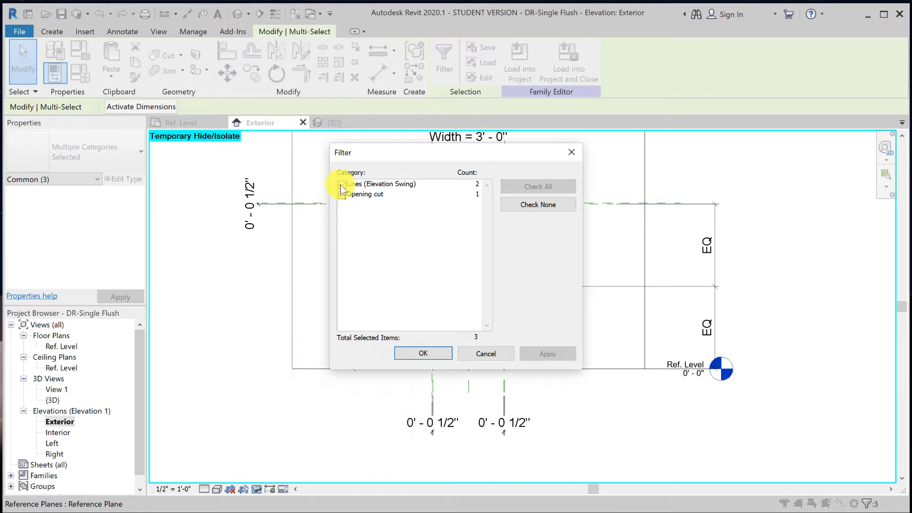
{"action": "left_click", "coordinate": [341, 184]}
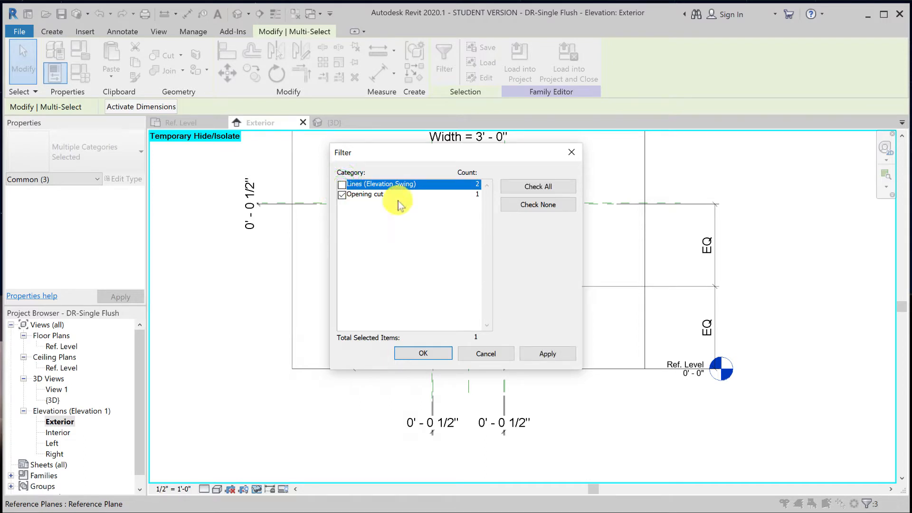
{"action": "left_click", "coordinate": [423, 354]}
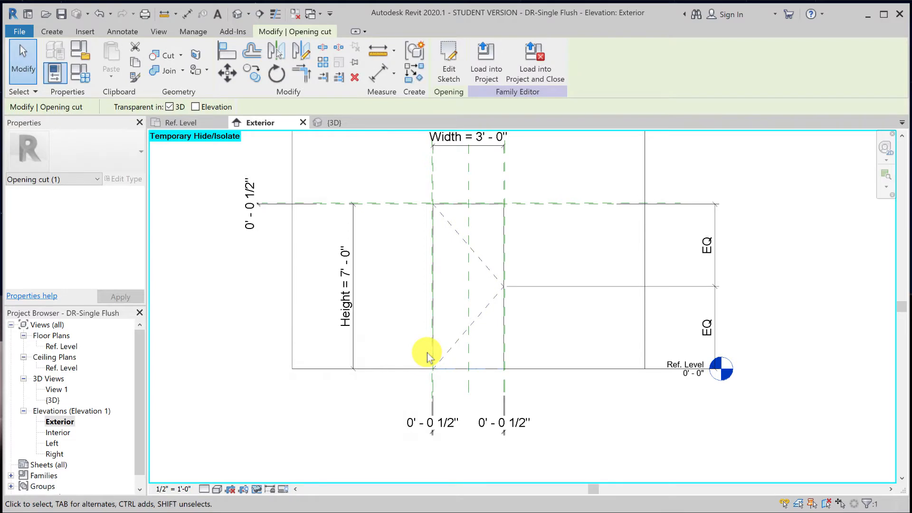
{"action": "left_click", "coordinate": [449, 72]}
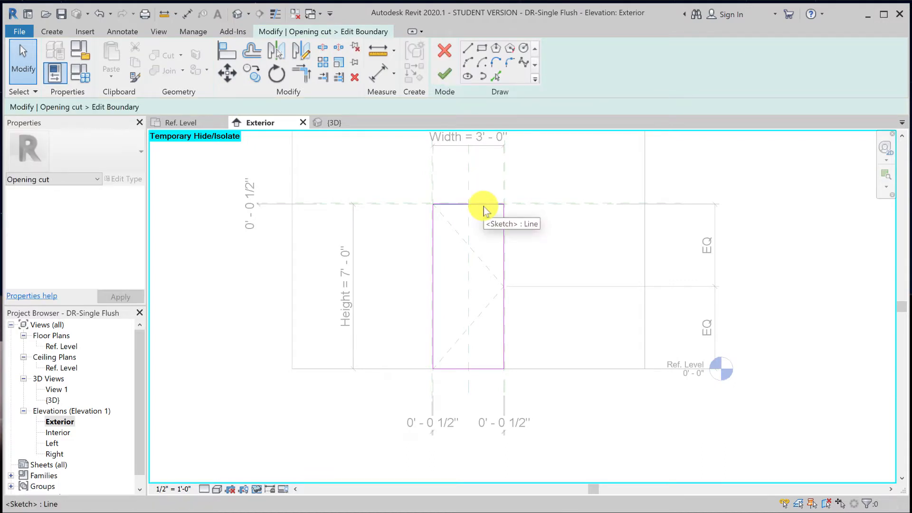
Try to unlock the alignment constraint on the top line of the opening cut's boundary
{"action": "left_click", "coordinate": [484, 207]}
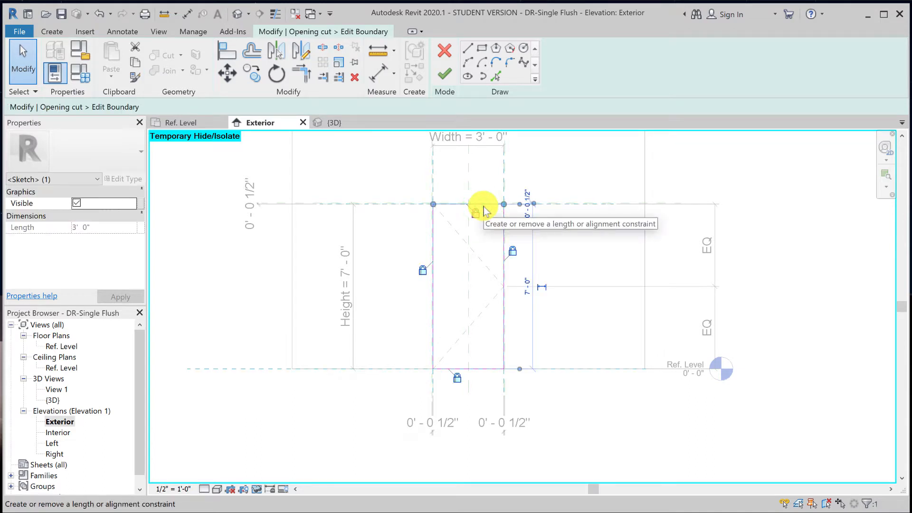
{"action": "left_click", "coordinate": [475, 216]}
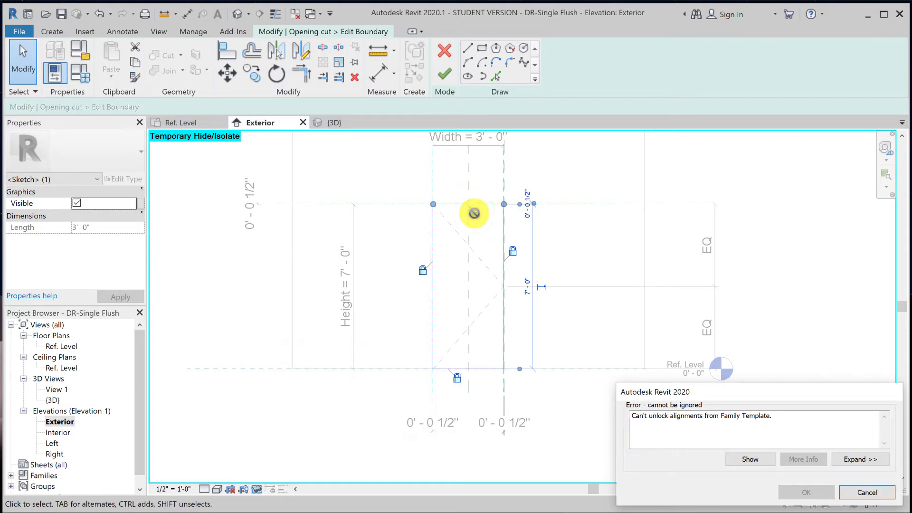
{"action": "left_click", "coordinate": [866, 494]}
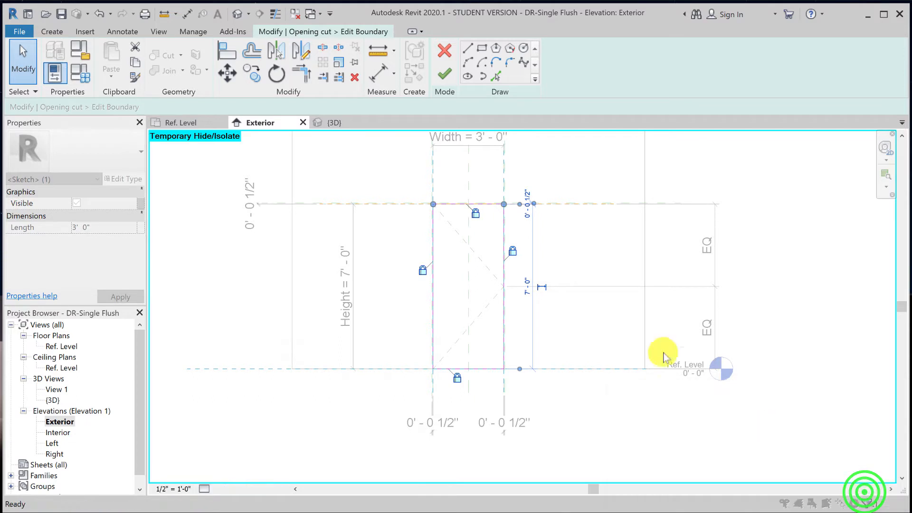
{"action": "left_click", "coordinate": [568, 228]}
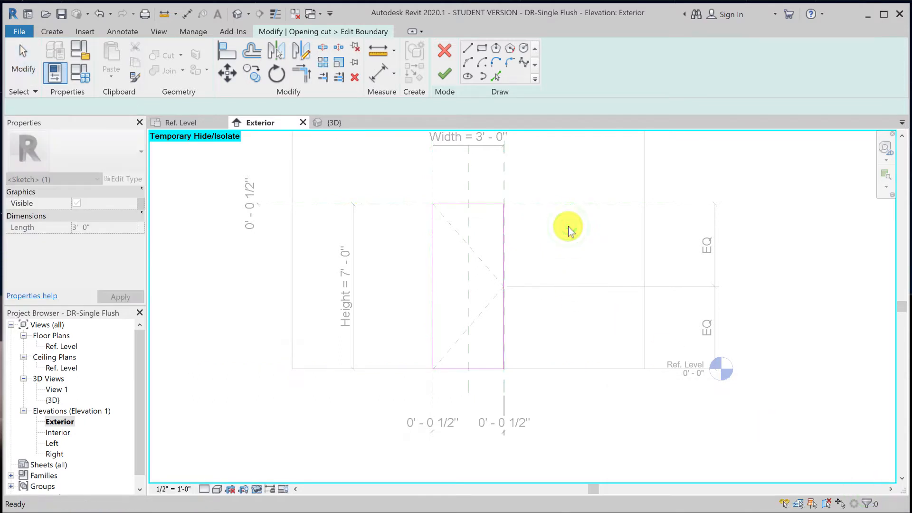
Align the opening boundary's top line to the new upper reference plane, removing the conflicting constraints, and lock the alignment
{"action": "key", "text": "a"}
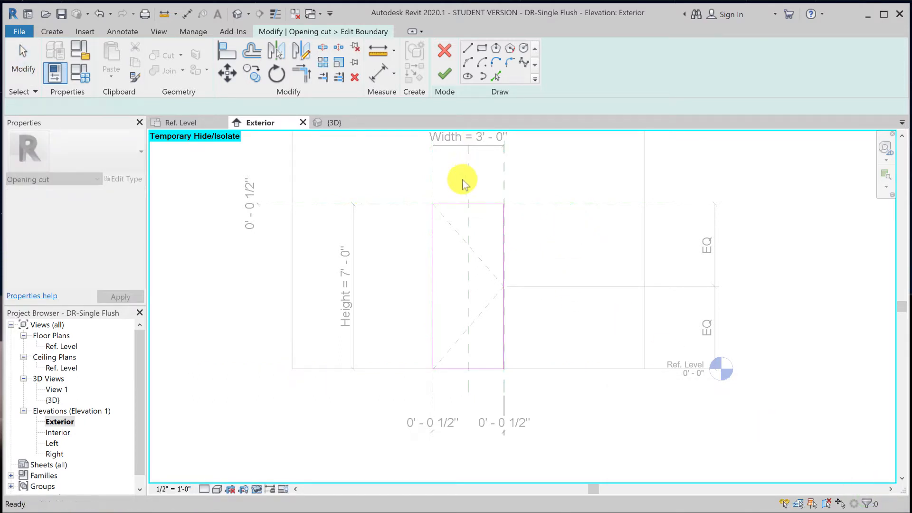
{"action": "scroll", "coordinate": [458, 187], "scroll_direction": "up", "scroll_amount": 4}
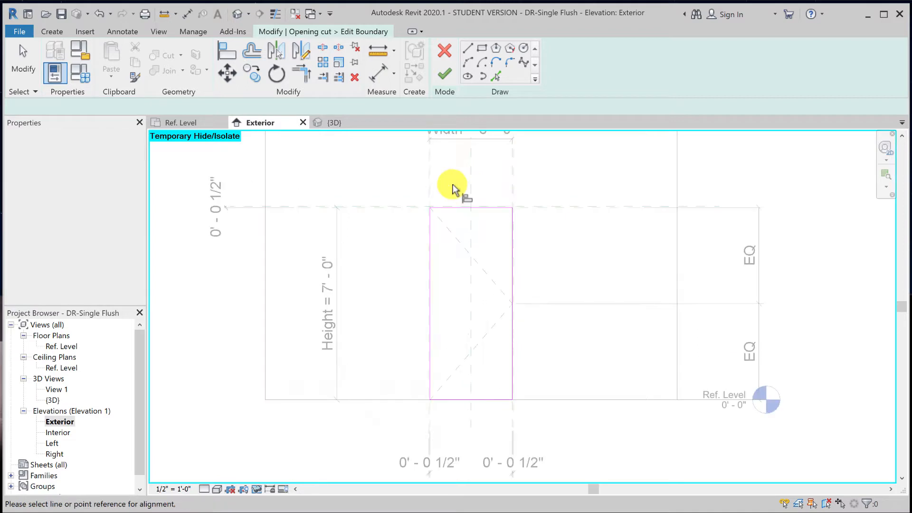
{"action": "scroll", "coordinate": [453, 190], "scroll_direction": "up", "scroll_amount": 2}
{"action": "scroll", "coordinate": [429, 219], "scroll_direction": "up", "scroll_amount": 1}
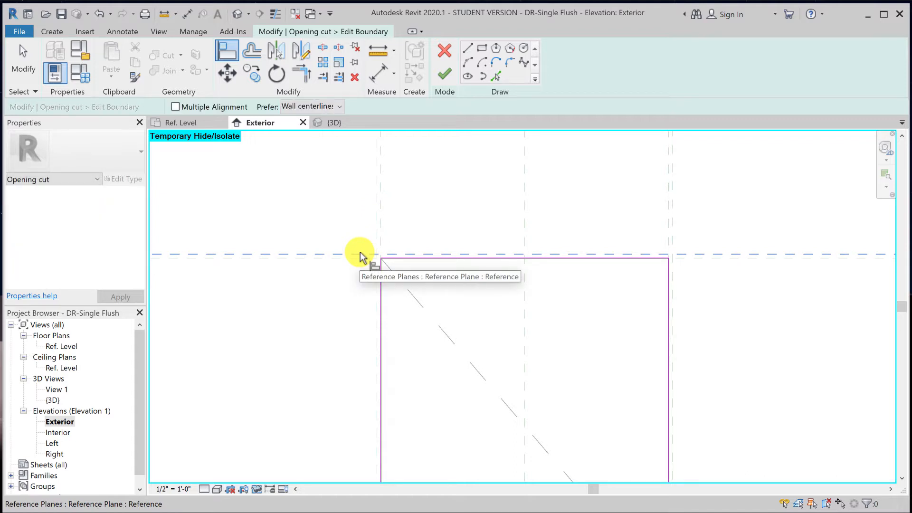
{"action": "left_click", "coordinate": [395, 259]}
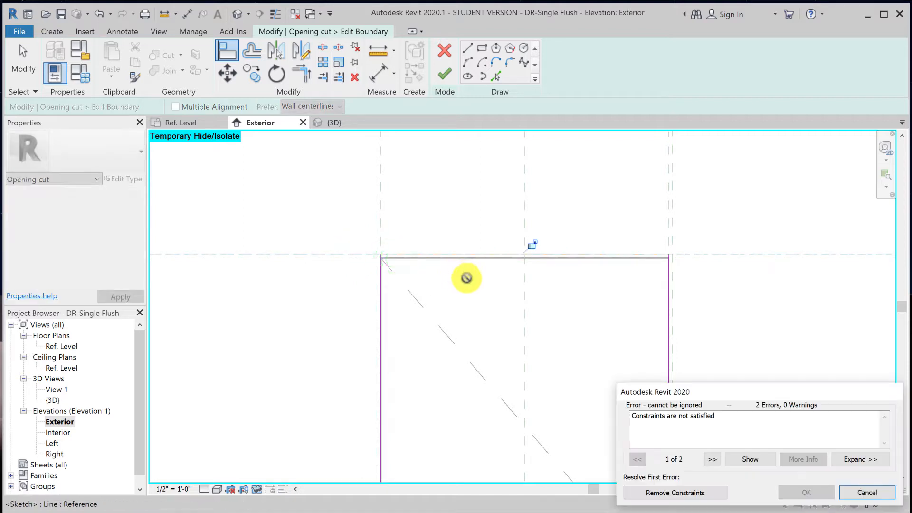
{"action": "left_click", "coordinate": [682, 494]}
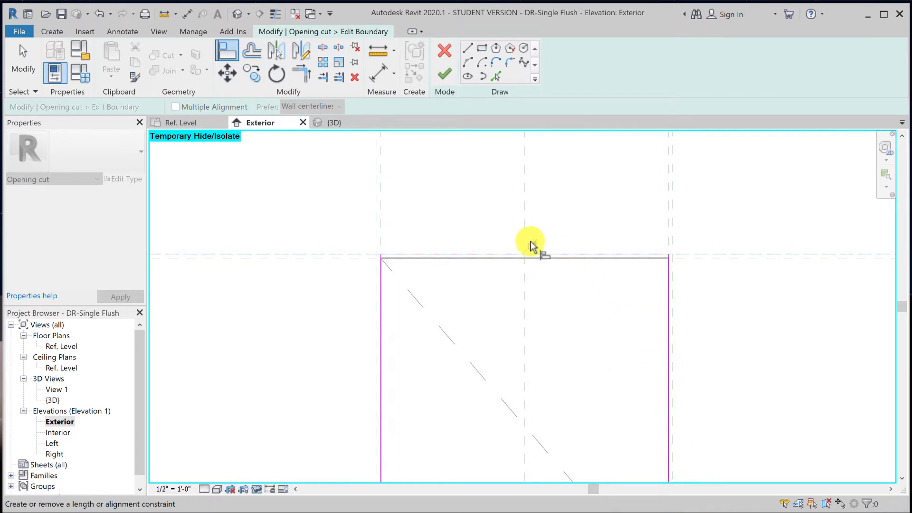
{"action": "left_click", "coordinate": [532, 245]}
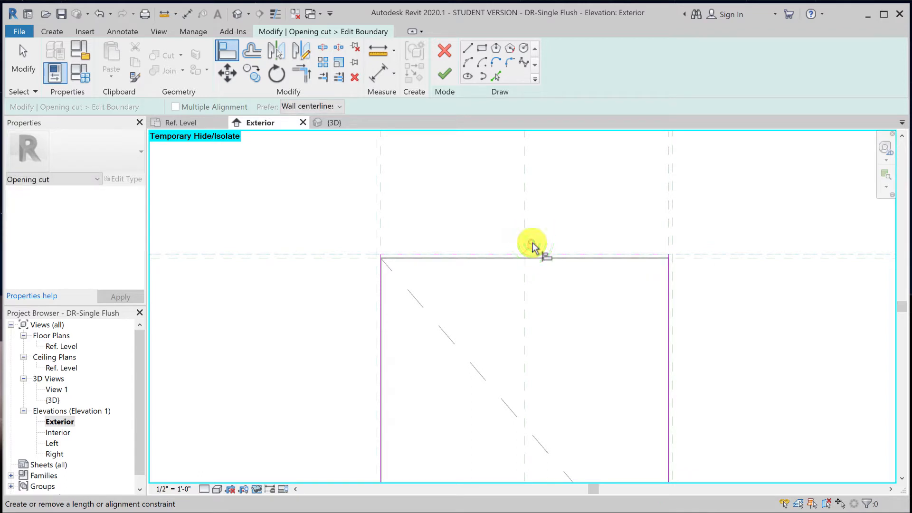
{"action": "left_click", "coordinate": [533, 248]}
Align the opening boundary's left line to the outer left reference plane, removing the conflicting constraints, and lock it
{"action": "left_click", "coordinate": [373, 233]}
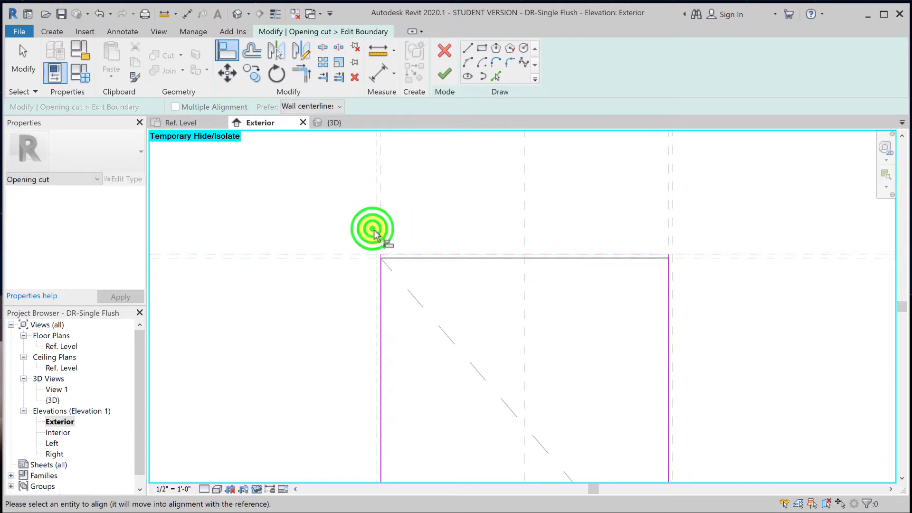
{"action": "left_click", "coordinate": [380, 320]}
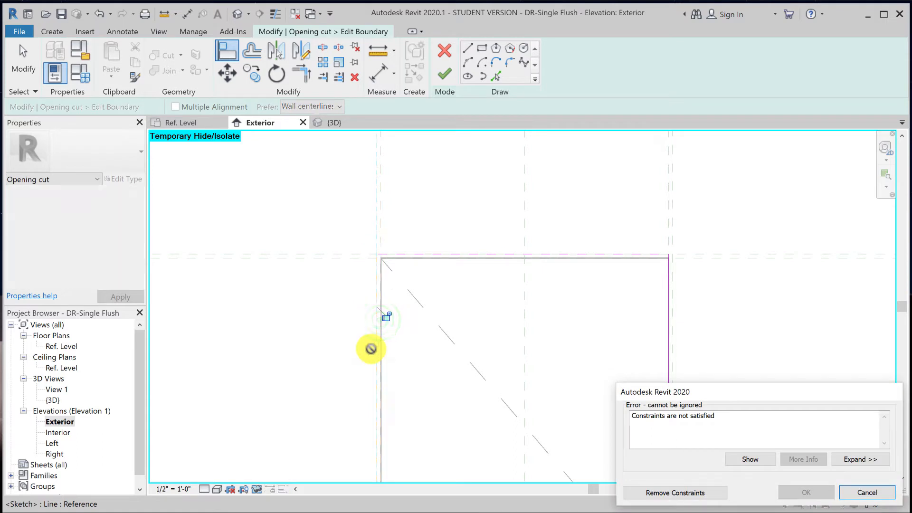
{"action": "left_click", "coordinate": [668, 495]}
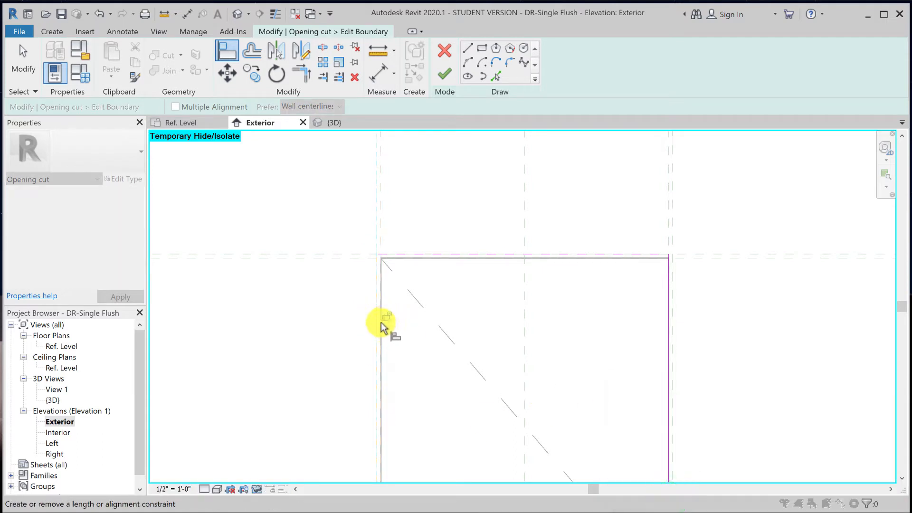
{"action": "left_click", "coordinate": [387, 316]}
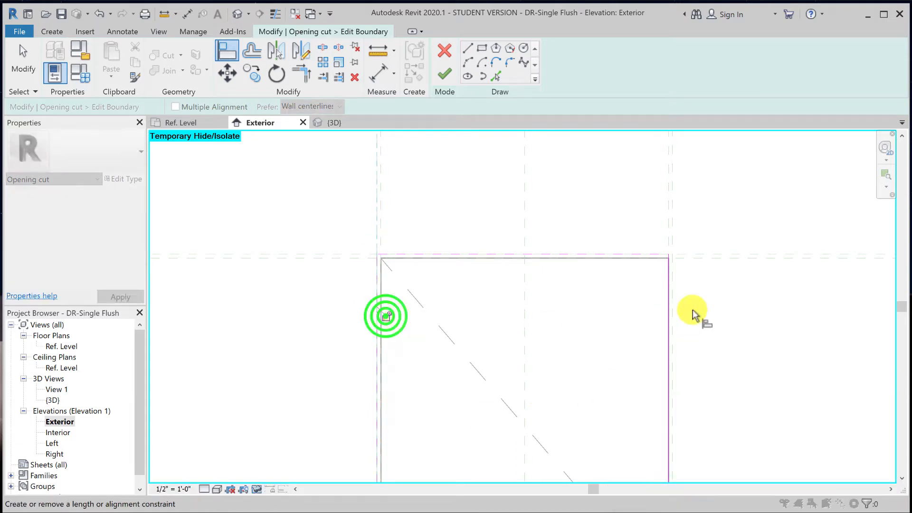
Align the opening boundary's right line to the outer right reference plane, removing the conflicting constraints, and lock it
{"action": "left_click", "coordinate": [674, 224]}
{"action": "left_click", "coordinate": [669, 329]}
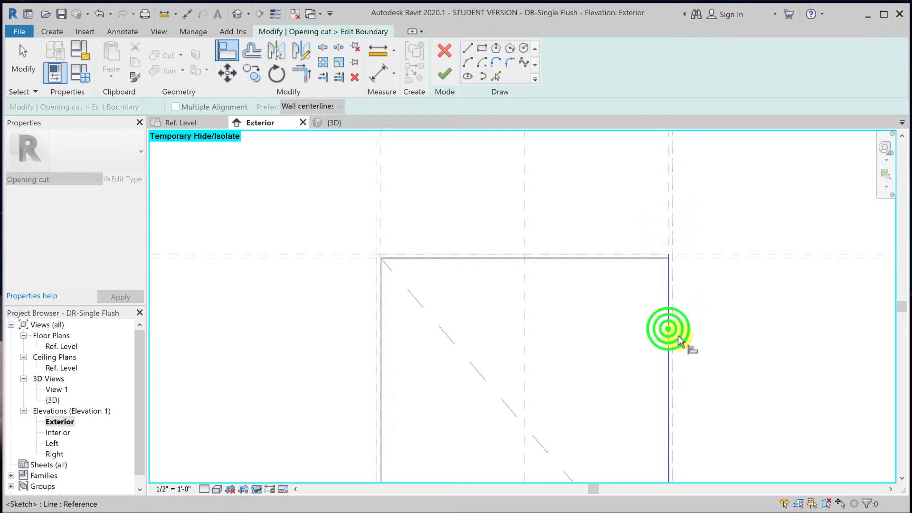
{"action": "left_click", "coordinate": [694, 492]}
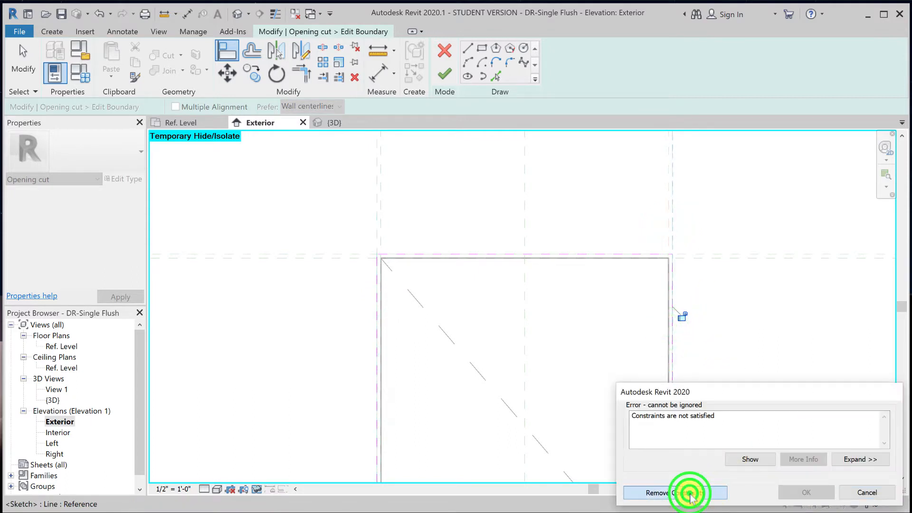
{"action": "left_click", "coordinate": [683, 318]}
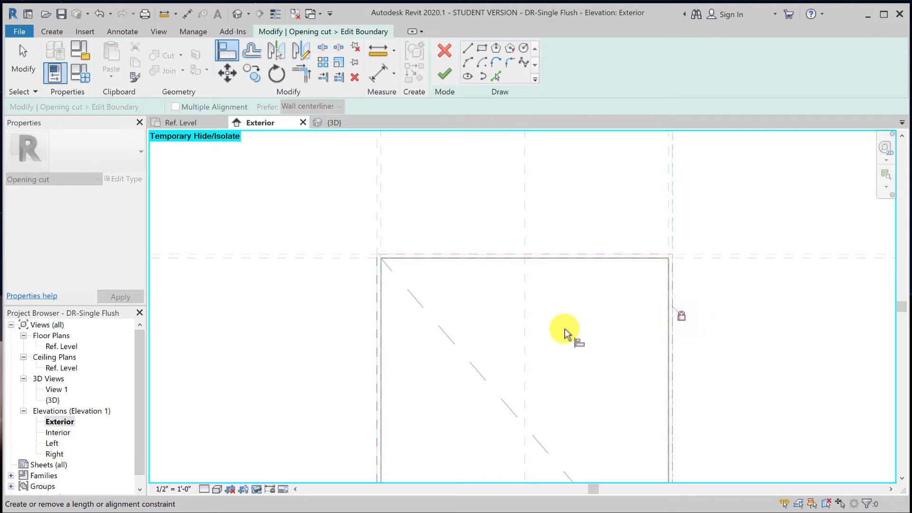
Check that the boundary lines meet at the opening's lower corners and finish the opening cut sketch
{"action": "scroll", "coordinate": [564, 332], "scroll_direction": "down", "scroll_amount": 1}
{"action": "middle_click_drag", "start_coordinate": [541, 161], "coordinate": [473, 340]}
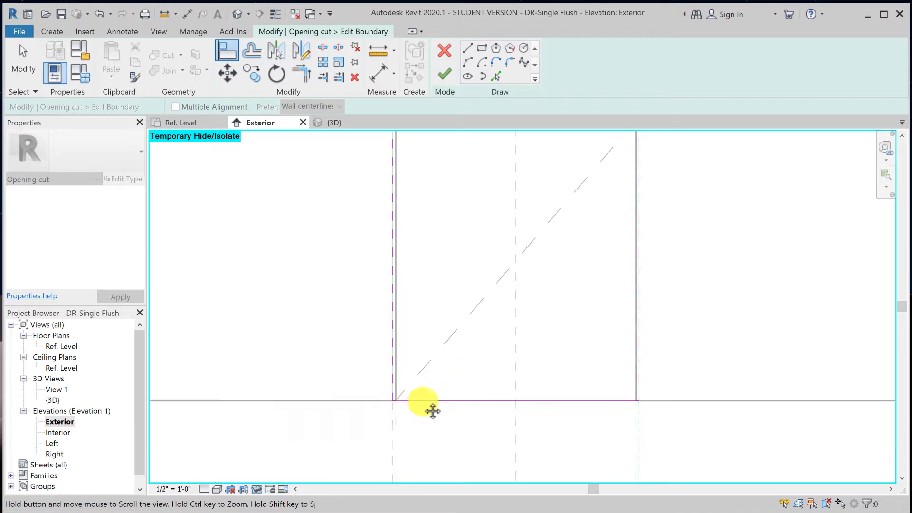
{"action": "scroll", "coordinate": [394, 404], "scroll_direction": "up", "scroll_amount": 1}
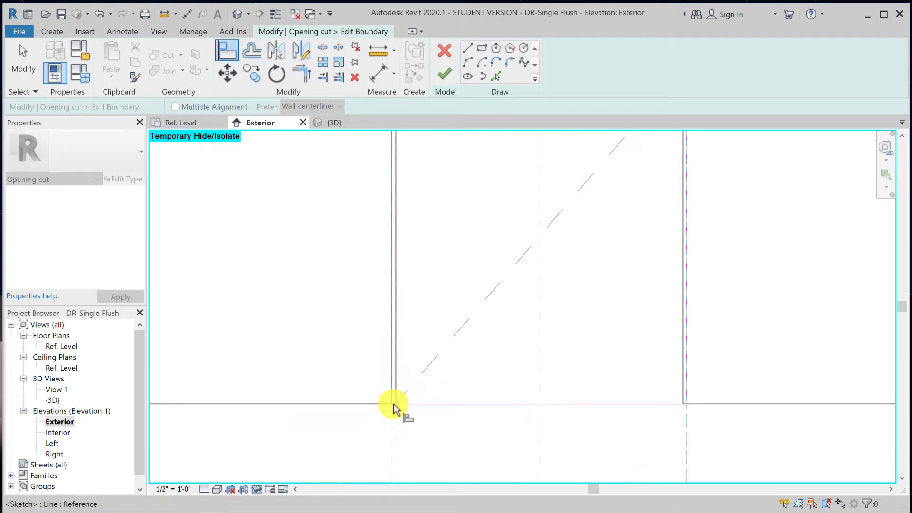
{"action": "scroll", "coordinate": [393, 406], "scroll_direction": "up", "scroll_amount": 1}
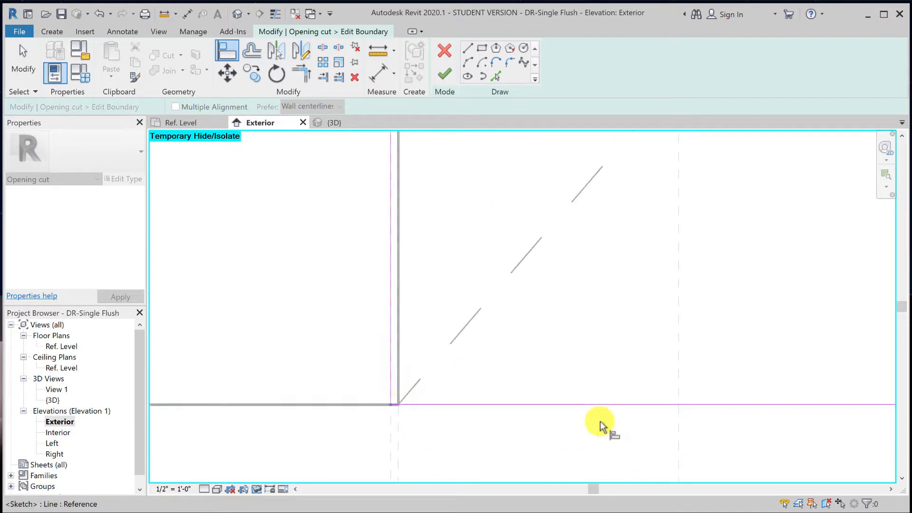
{"action": "scroll", "coordinate": [397, 408], "scroll_direction": "up", "scroll_amount": 1}
{"action": "middle_click_drag", "start_coordinate": [385, 427], "coordinate": [436, 425]}
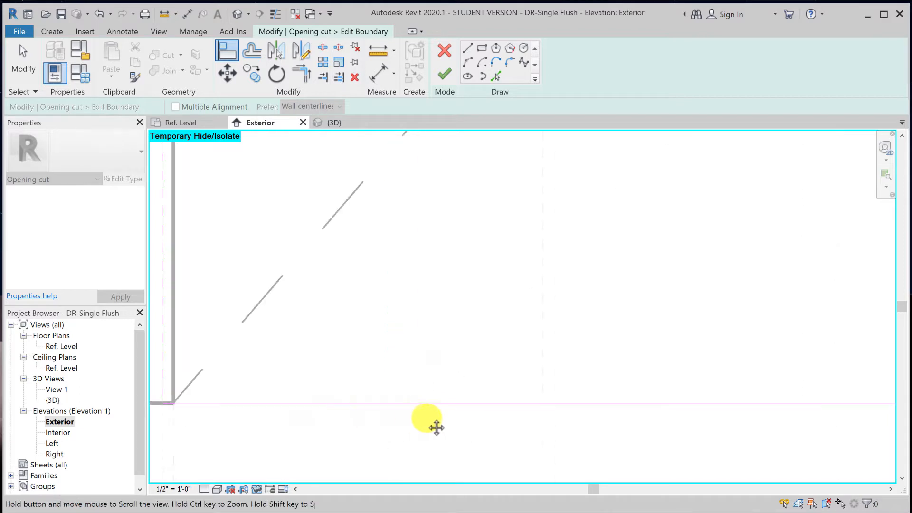
{"action": "middle_click_drag", "start_coordinate": [713, 433], "coordinate": [442, 436]}
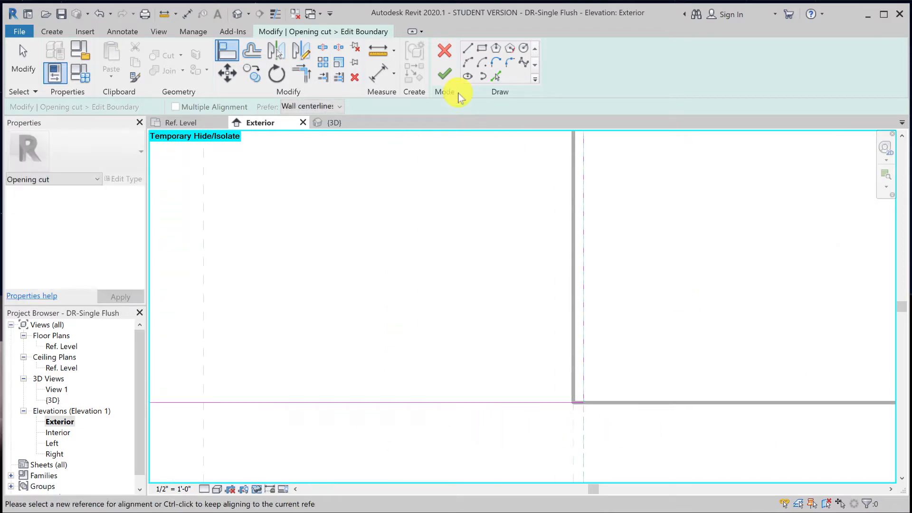
{"action": "left_click", "coordinate": [444, 76]}
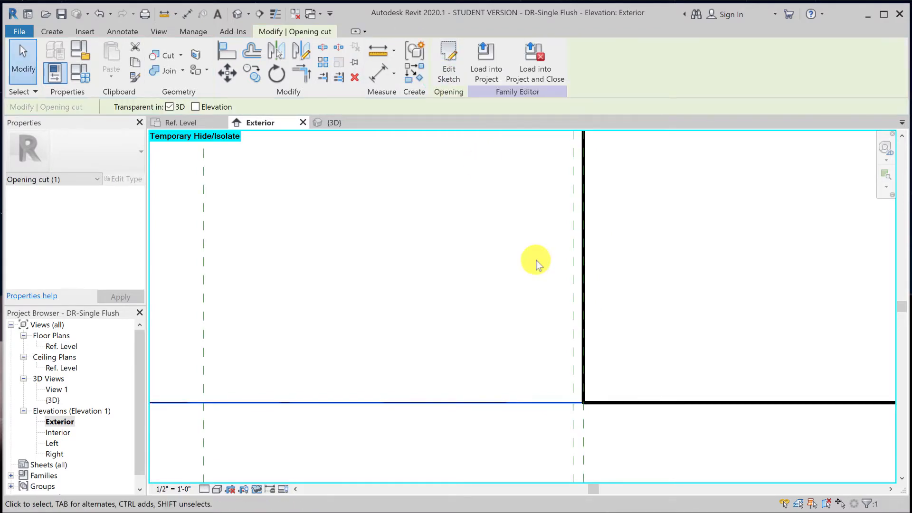
Examine the resized opening around the base of the door frame in the 3D view and return to the Exterior elevation
{"action": "scroll", "coordinate": [538, 265], "scroll_direction": "down", "scroll_amount": 2}
{"action": "scroll", "coordinate": [537, 264], "scroll_direction": "down", "scroll_amount": 2}
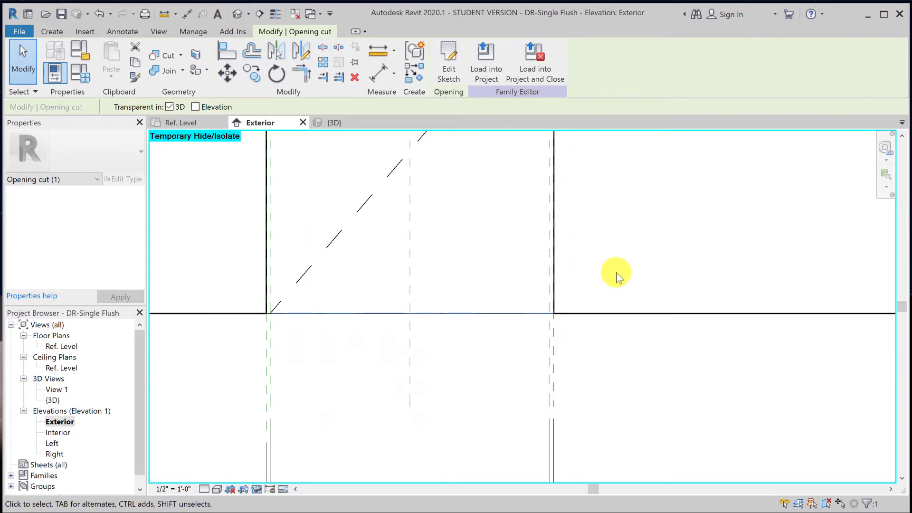
{"action": "middle_click_drag", "start_coordinate": [626, 282], "coordinate": [607, 279]}
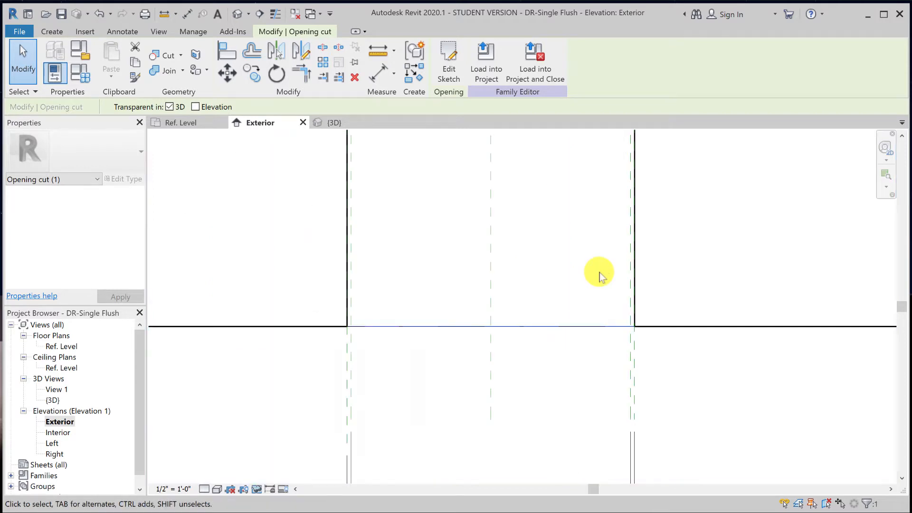
{"action": "left_click", "coordinate": [335, 120]}
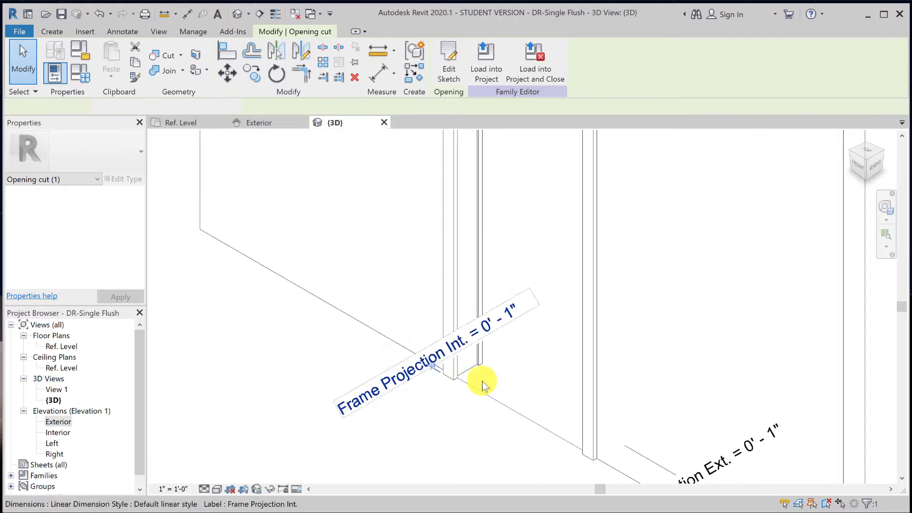
{"action": "scroll", "coordinate": [471, 364], "scroll_direction": "up", "scroll_amount": 2}
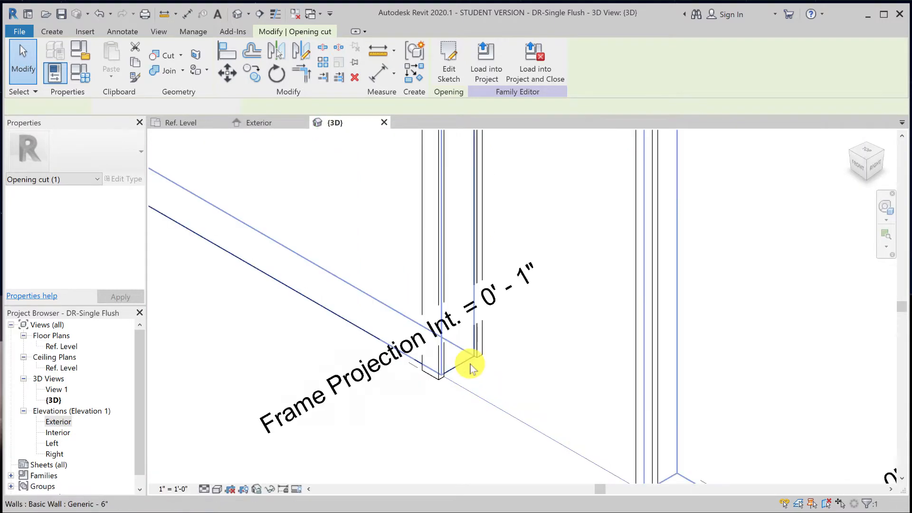
{"action": "left_click", "coordinate": [472, 367]}
{"action": "middle_click_drag", "start_coordinate": [472, 367], "coordinate": [697, 422], "text": "shift"}
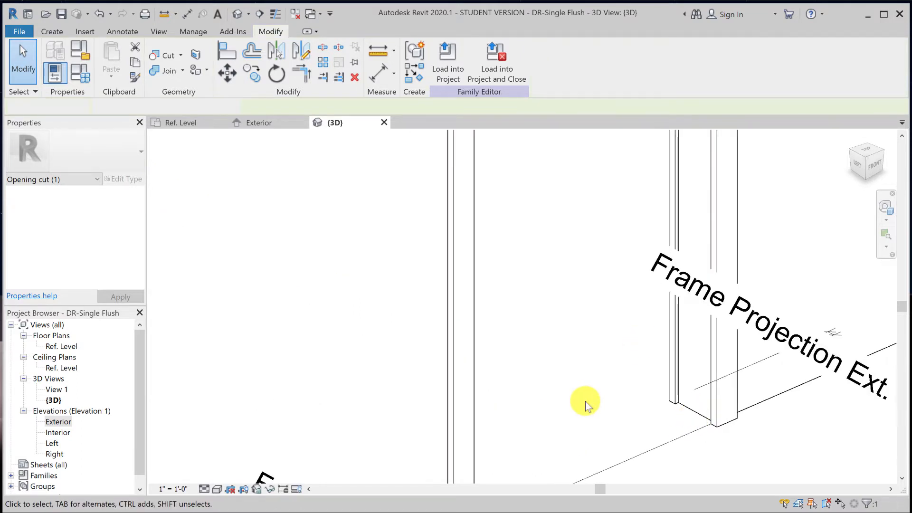
{"action": "scroll", "coordinate": [586, 405], "scroll_direction": "down", "scroll_amount": 2}
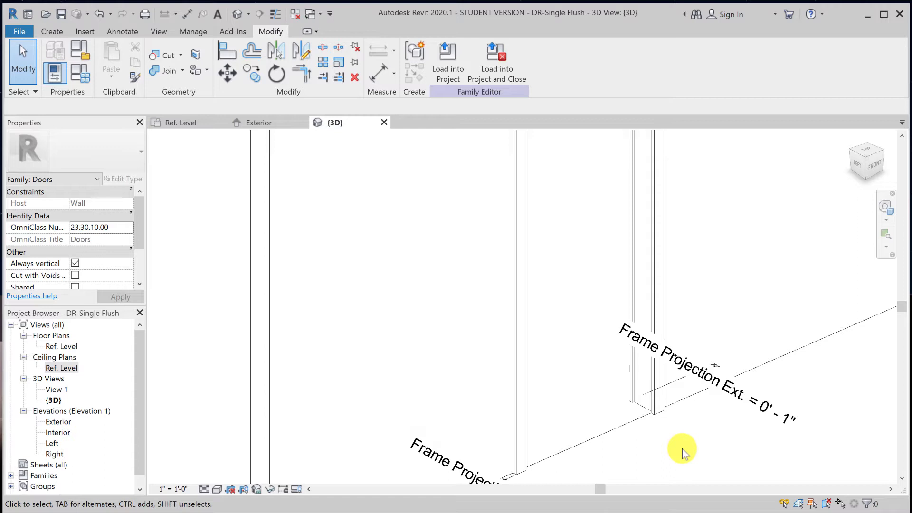
{"action": "double_click", "coordinate": [56, 423]}
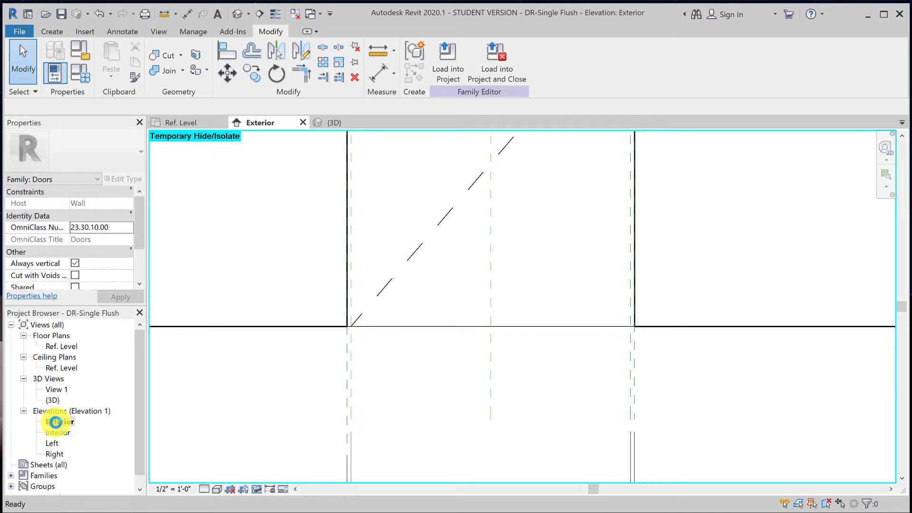
Start a sweep with a sketched path and set its work plane to Reference Plane : Exterior
{"action": "key", "text": "a"}
{"action": "key", "text": "l"}
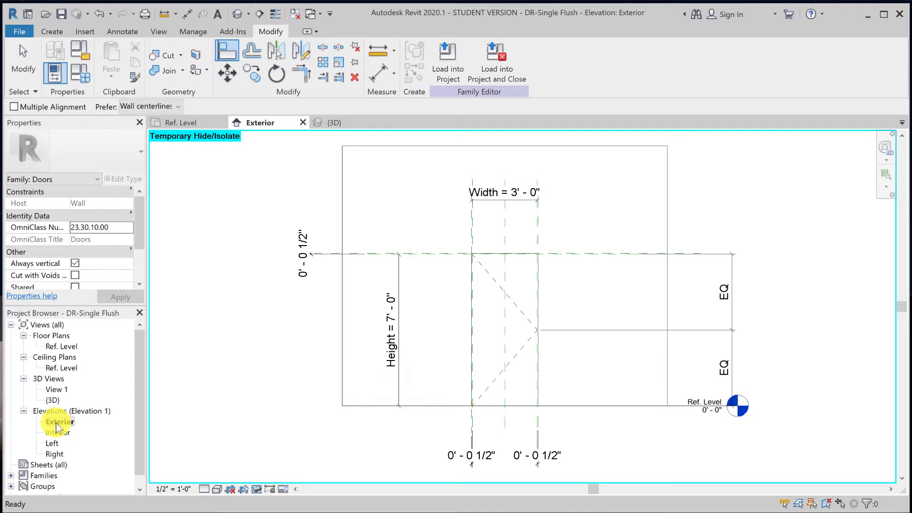
{"action": "left_click", "coordinate": [52, 32]}
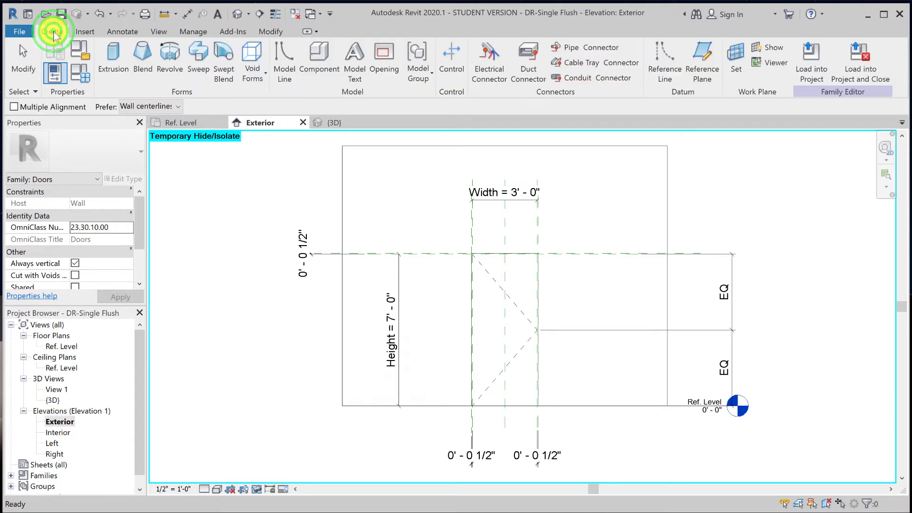
{"action": "left_click", "coordinate": [198, 65]}
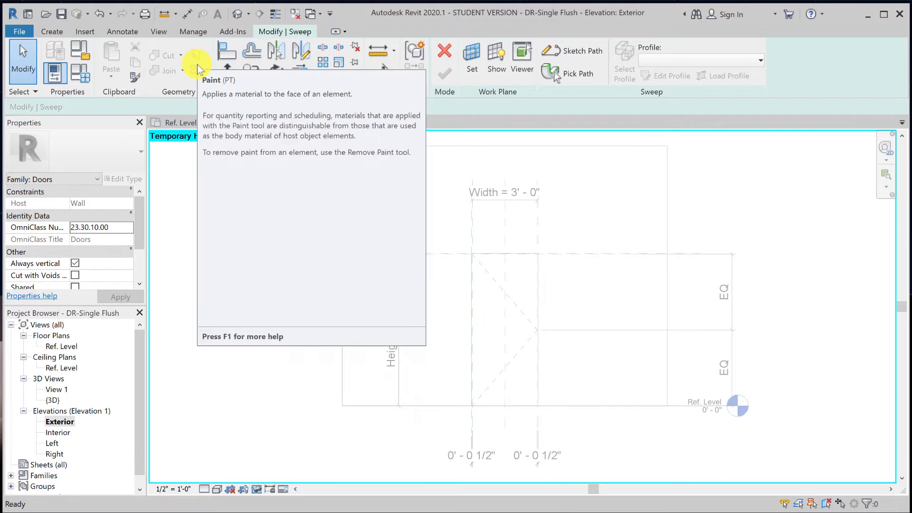
{"action": "left_click", "coordinate": [574, 51]}
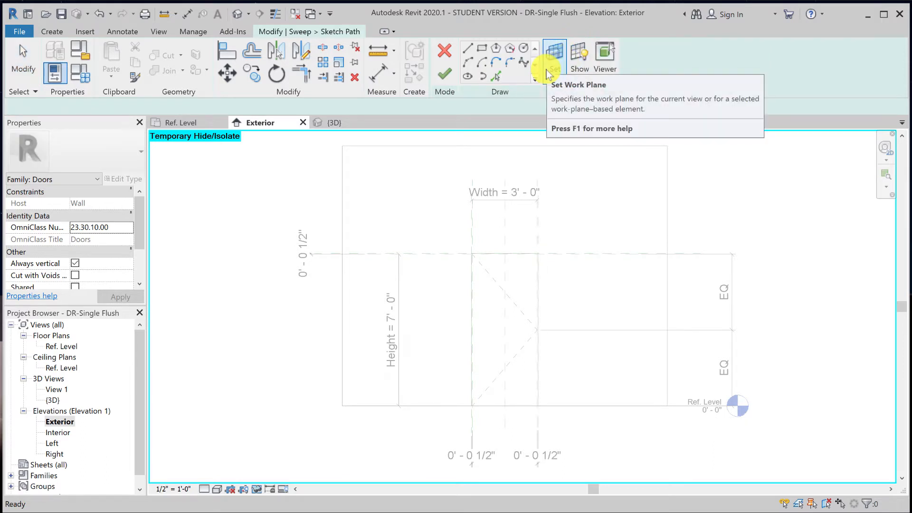
{"action": "left_click", "coordinate": [554, 63]}
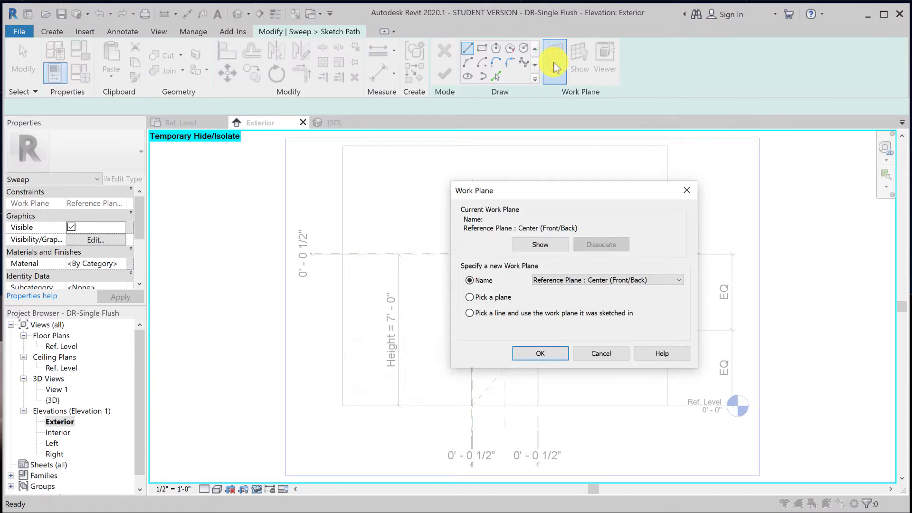
{"action": "left_click", "coordinate": [593, 281]}
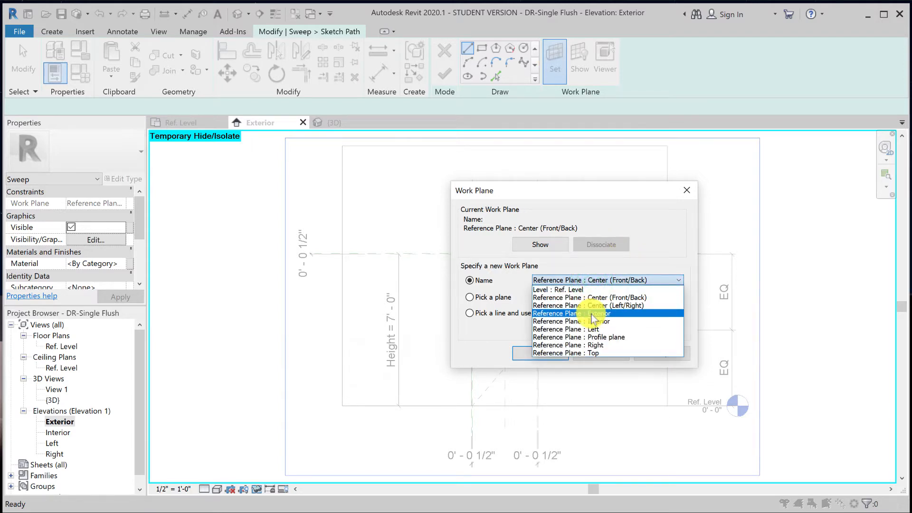
{"action": "left_click", "coordinate": [592, 313]}
{"action": "left_click", "coordinate": [551, 353]}
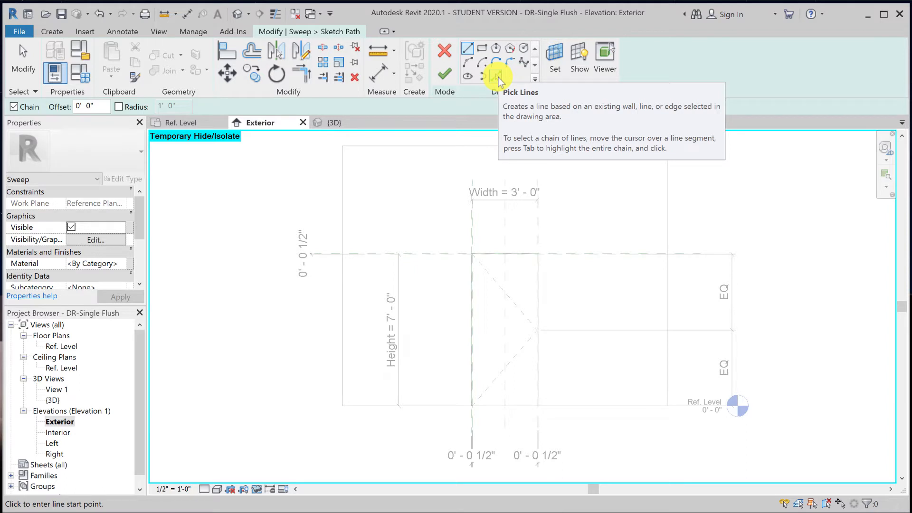
Create locked sweep path lines along the outer left, upper and outer right 1/2" offset reference planes using Pick Lines
{"action": "left_click", "coordinate": [498, 78]}
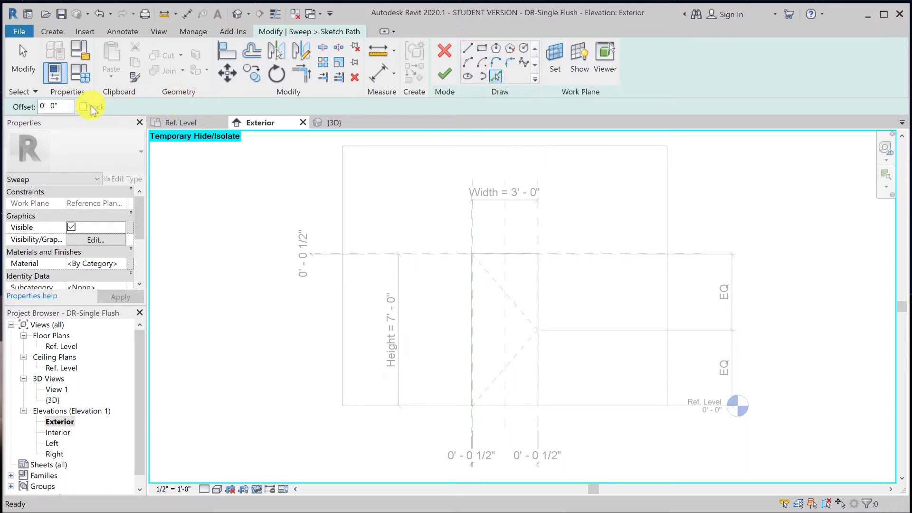
{"action": "left_click", "coordinate": [83, 107]}
{"action": "scroll", "coordinate": [498, 266], "scroll_direction": "up", "scroll_amount": 2}
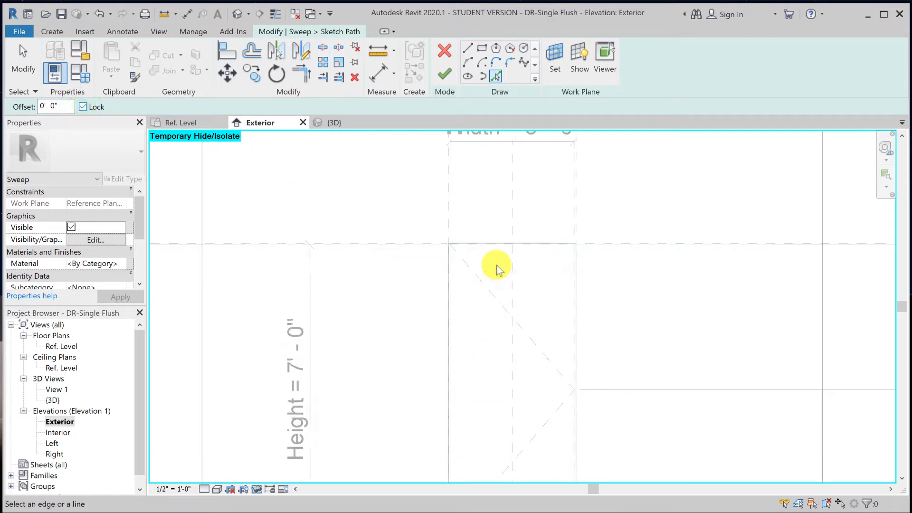
{"action": "scroll", "coordinate": [494, 264], "scroll_direction": "up", "scroll_amount": 2}
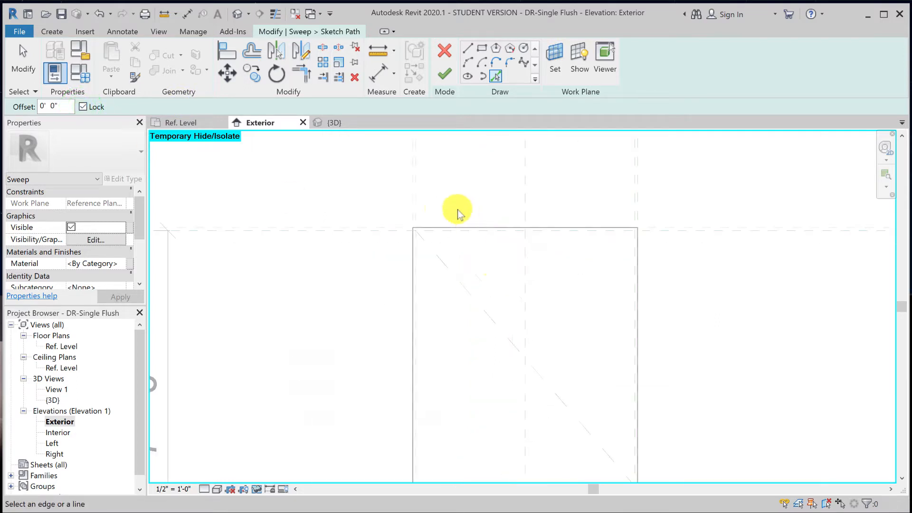
{"action": "left_click", "coordinate": [411, 193]}
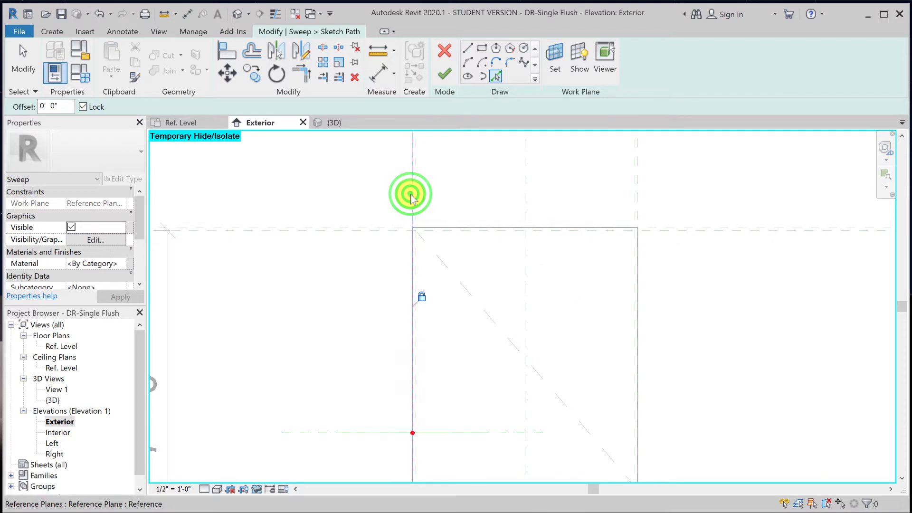
{"action": "left_click", "coordinate": [369, 229]}
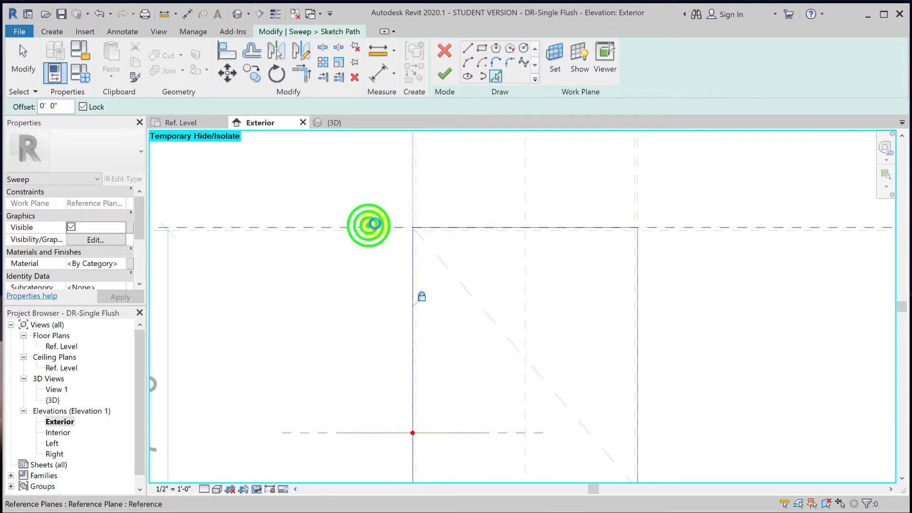
{"action": "left_click", "coordinate": [639, 209]}
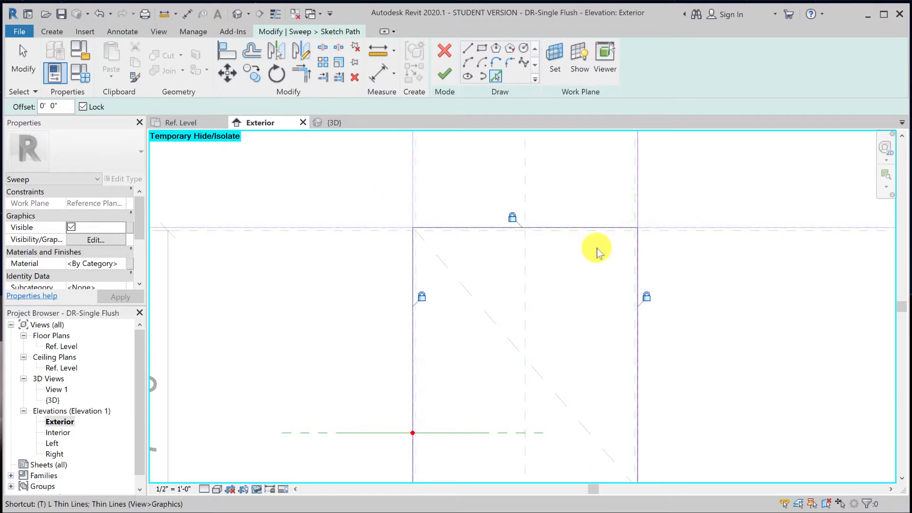
Trim the sweep path lines to each other at both upper corners of the door opening
{"action": "key", "text": "Escape"}
{"action": "left_click", "coordinate": [413, 266]}
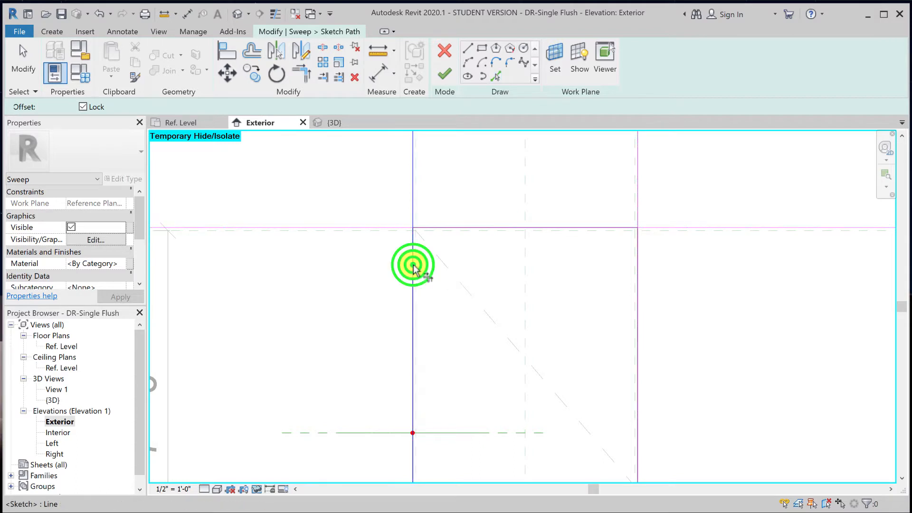
{"action": "left_click", "coordinate": [420, 228]}
{"action": "left_click", "coordinate": [645, 247]}
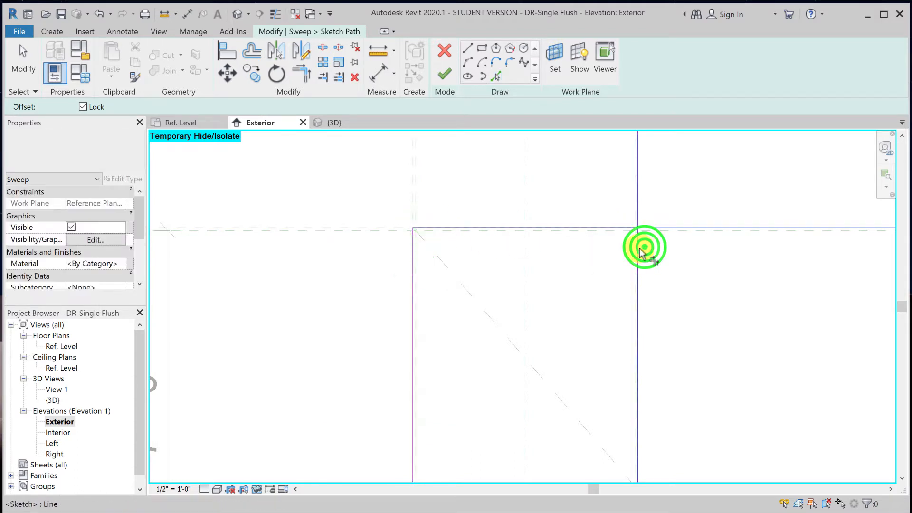
{"action": "left_click", "coordinate": [638, 248]}
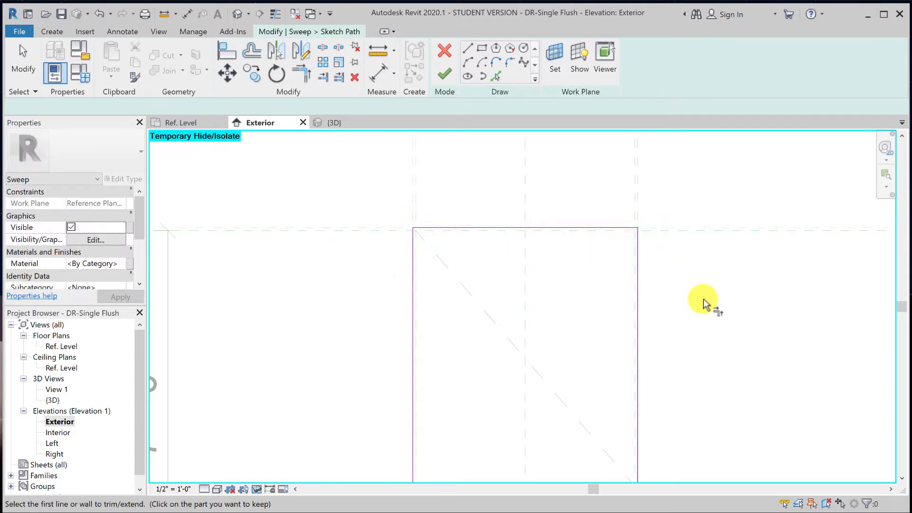
Shorten the lower ends of the left and right path lines to the Ref. Level line
{"action": "scroll", "coordinate": [706, 310], "scroll_direction": "down", "scroll_amount": 2}
{"action": "middle_click_drag", "start_coordinate": [713, 362], "coordinate": [652, 164]}
{"action": "middle_click_drag", "start_coordinate": [675, 370], "coordinate": [666, 328]}
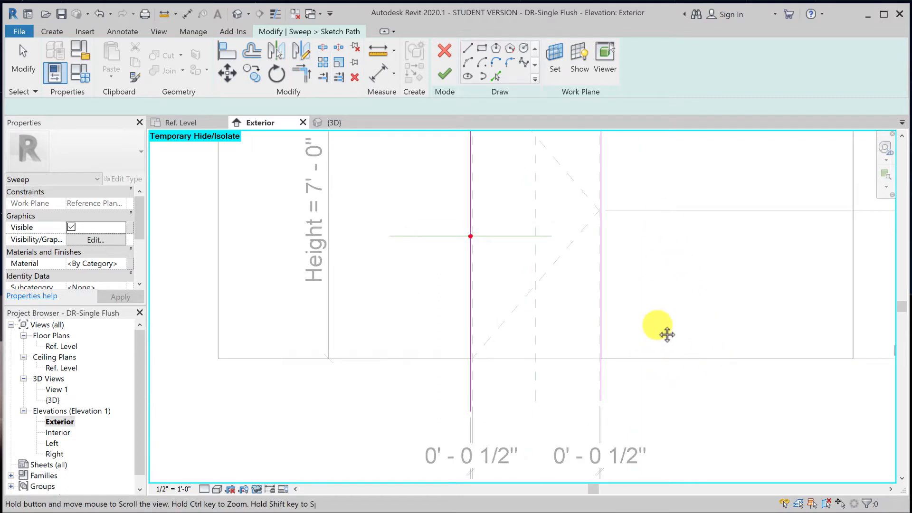
{"action": "left_click", "coordinate": [22, 68]}
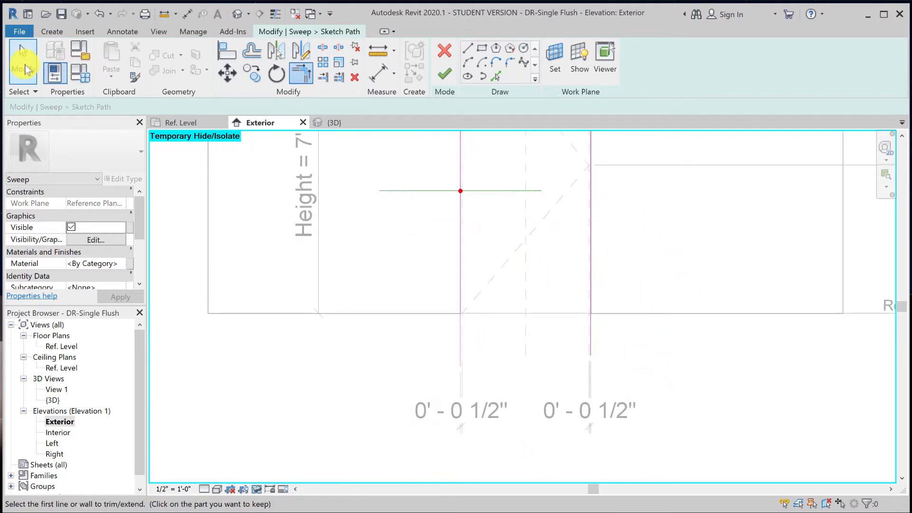
{"action": "left_click", "coordinate": [460, 346]}
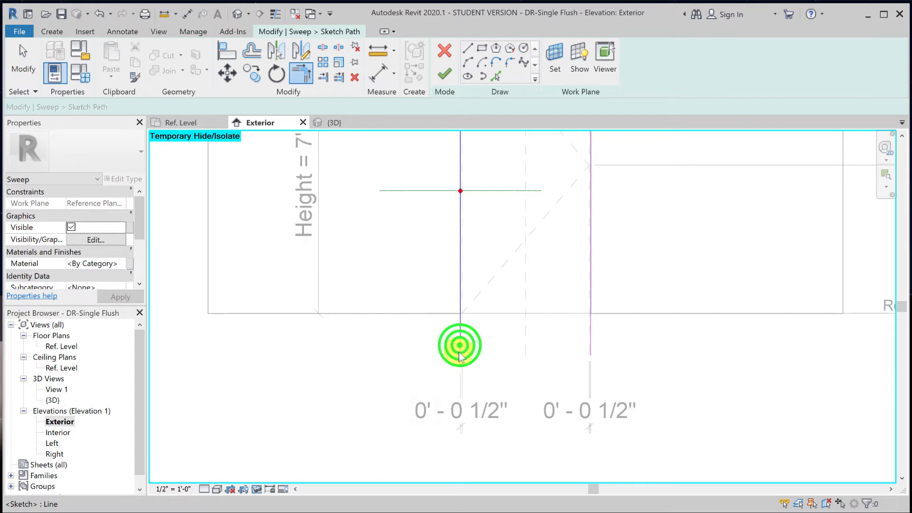
{"action": "left_click_drag", "start_coordinate": [460, 367], "coordinate": [457, 314]}
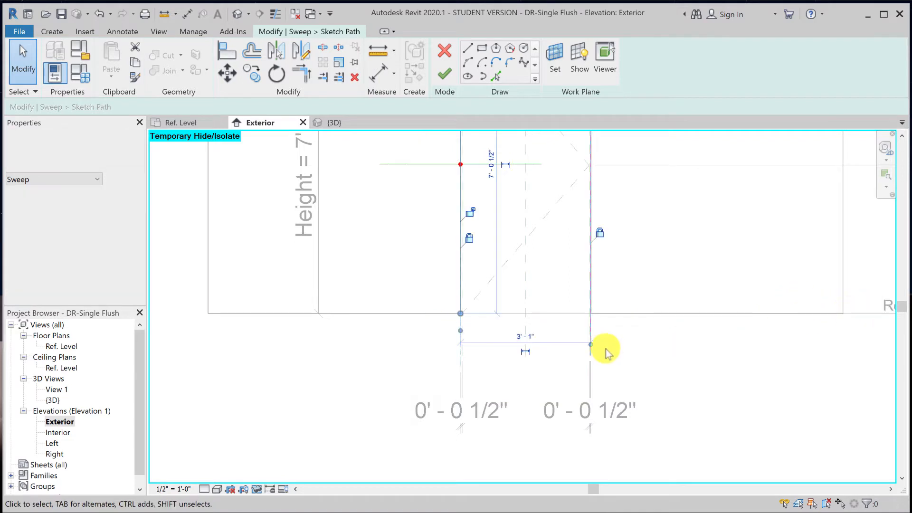
{"action": "left_click", "coordinate": [591, 333]}
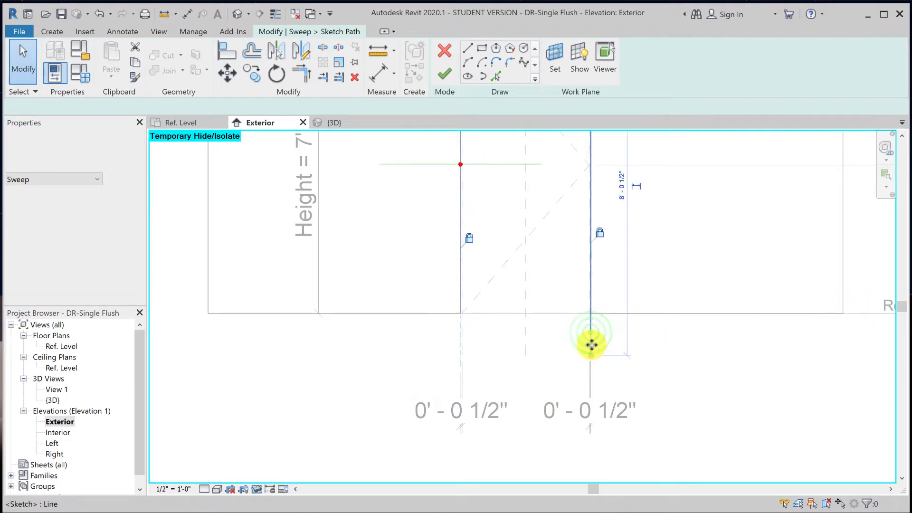
{"action": "left_click_drag", "start_coordinate": [591, 355], "coordinate": [590, 313]}
{"action": "left_click", "coordinate": [681, 355]}
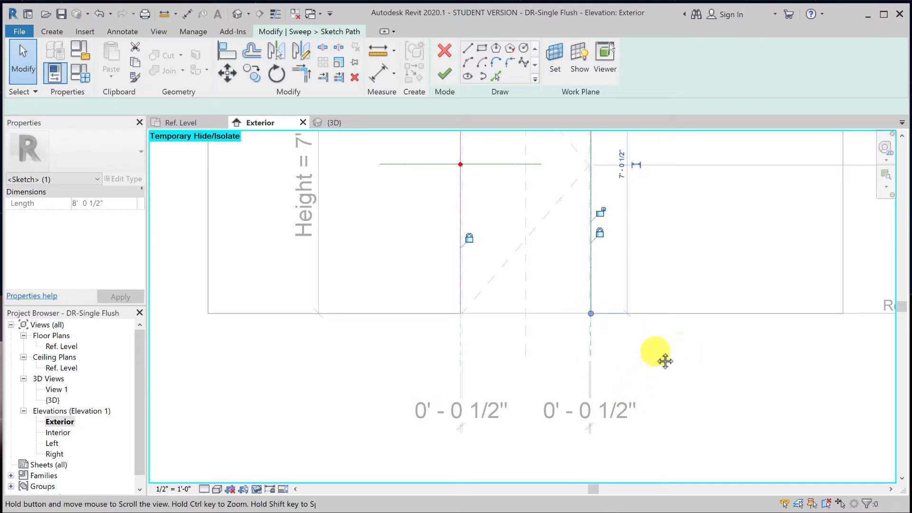
Check the path's profile plane, open the Ref. Level floor plan at the right jamb and finish the sweep path
{"action": "scroll", "coordinate": [654, 256], "scroll_direction": "down", "scroll_amount": 2}
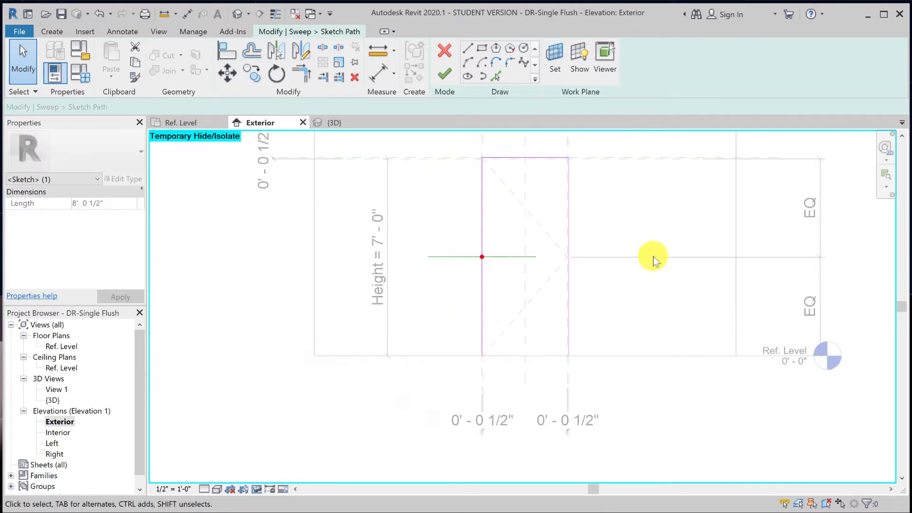
{"action": "left_click", "coordinate": [511, 256]}
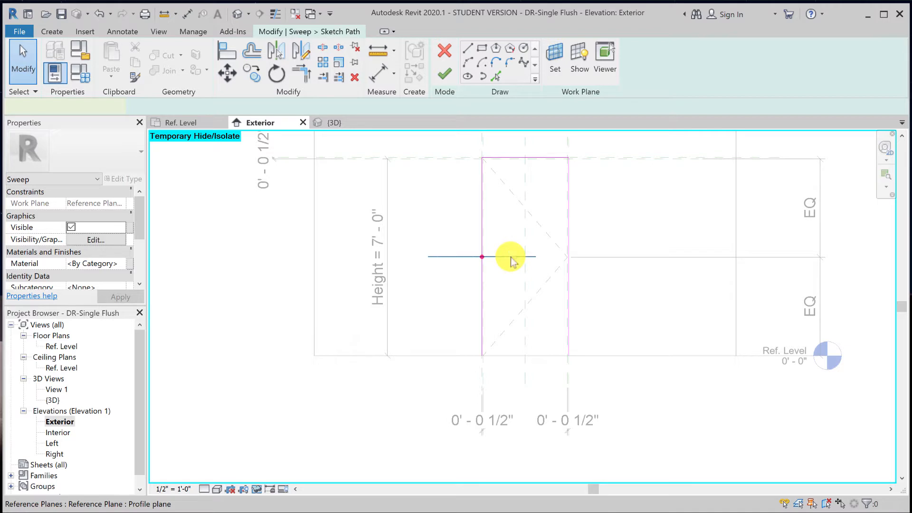
{"action": "left_click", "coordinate": [512, 259]}
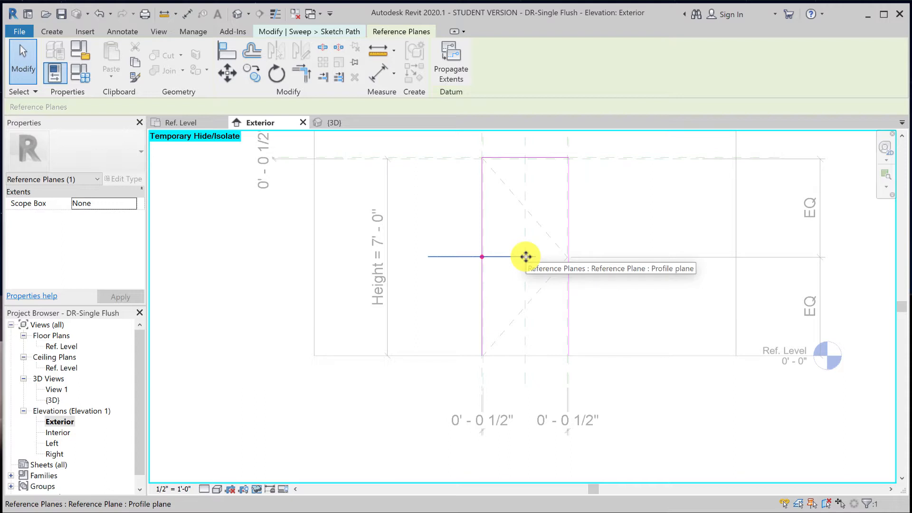
{"action": "double_click", "coordinate": [56, 347]}
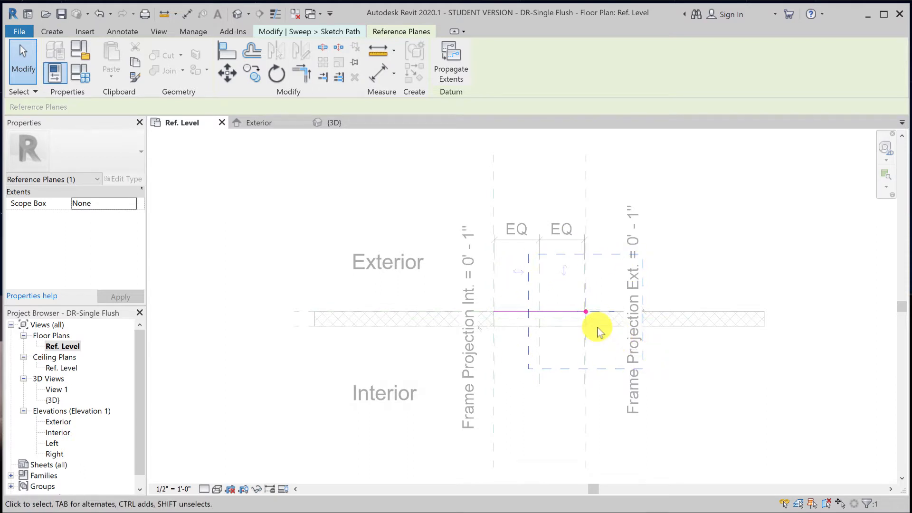
{"action": "scroll", "coordinate": [585, 312], "scroll_direction": "up", "scroll_amount": 5}
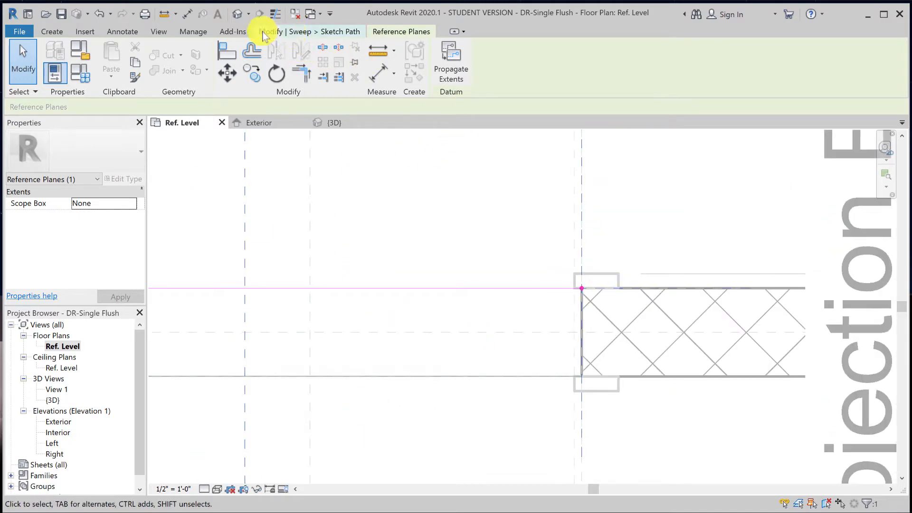
{"action": "left_click", "coordinate": [316, 35]}
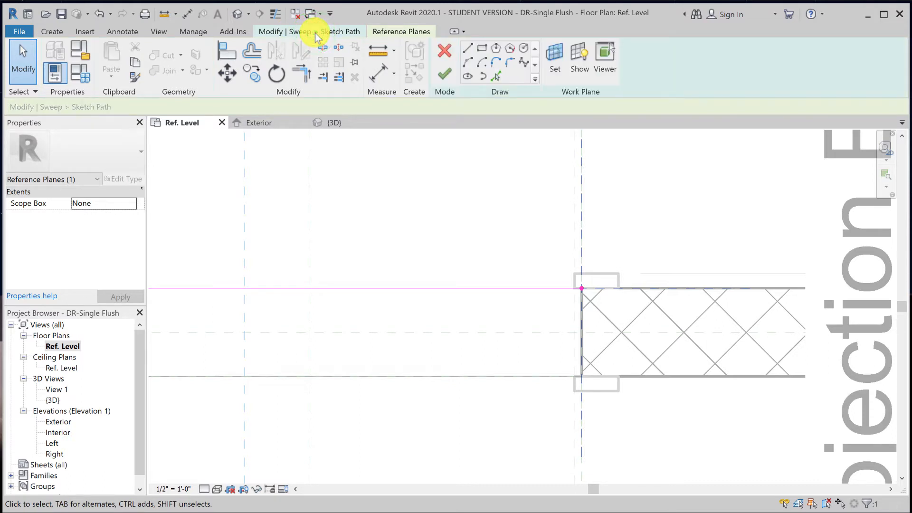
{"action": "left_click", "coordinate": [441, 76]}
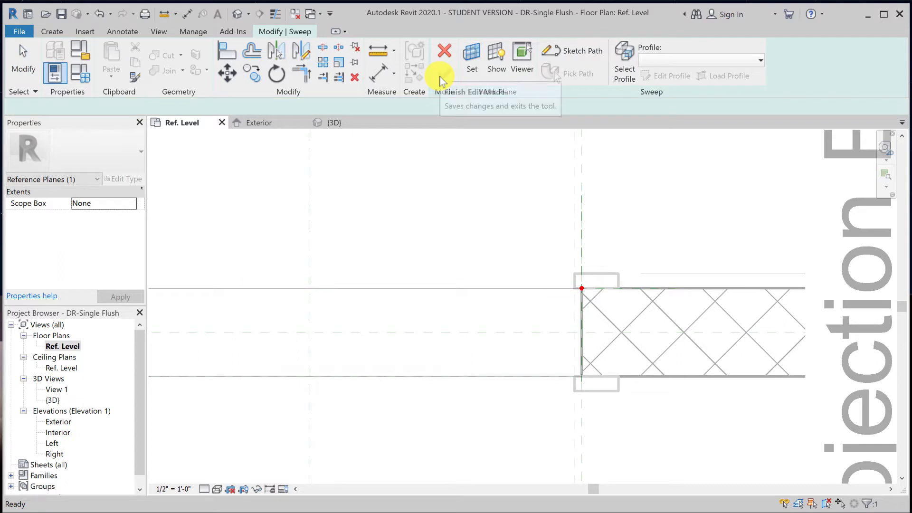
Start the frame profile sketch with a 1/2" line from the path point to the Right reference plane and a 1.75" line down along it
{"action": "left_click", "coordinate": [674, 76]}
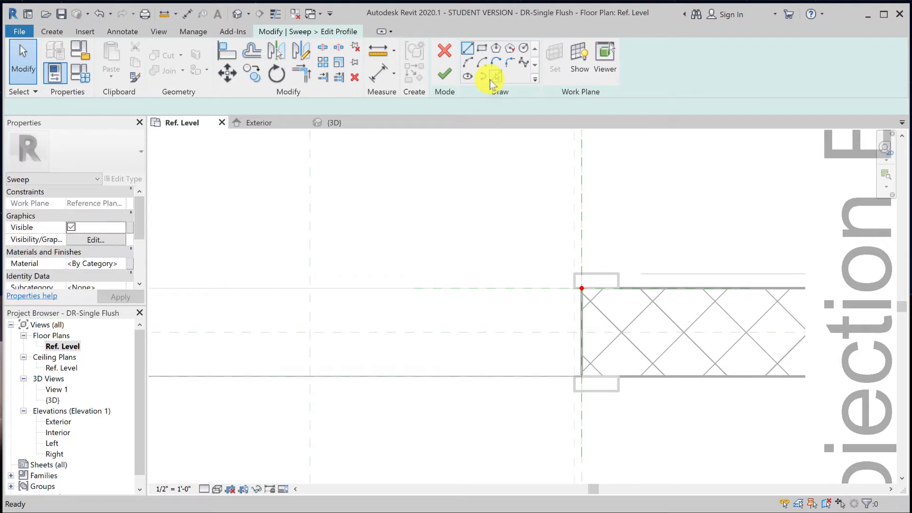
{"action": "left_click", "coordinate": [468, 49]}
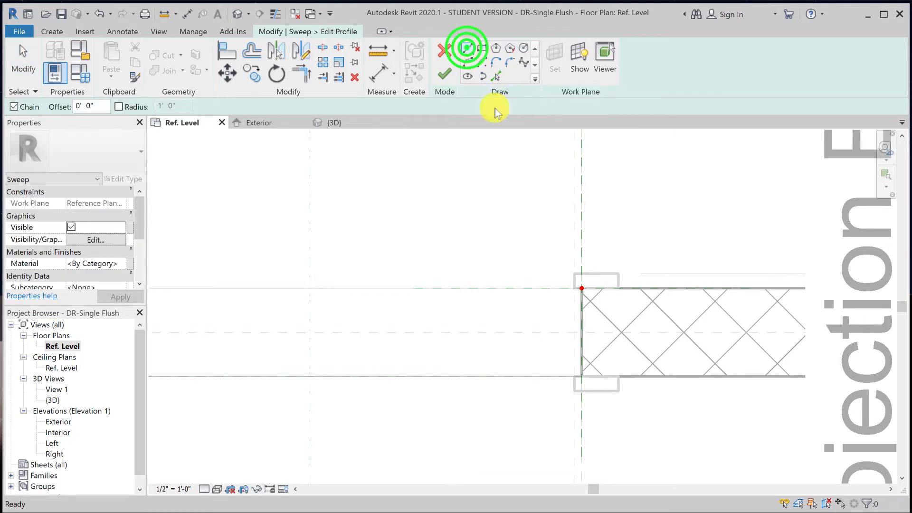
{"action": "left_click", "coordinate": [580, 288]}
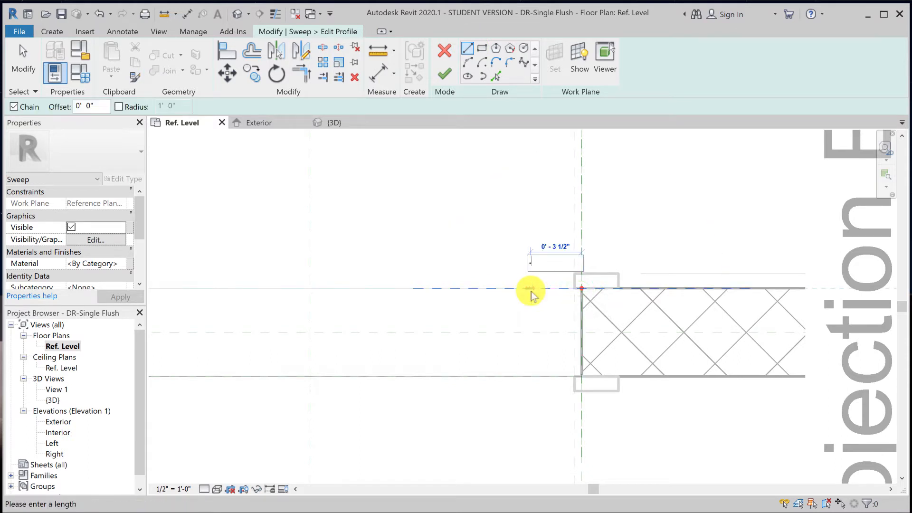
{"action": "type", "text": "3\""}
{"action": "key", "text": "Return"}
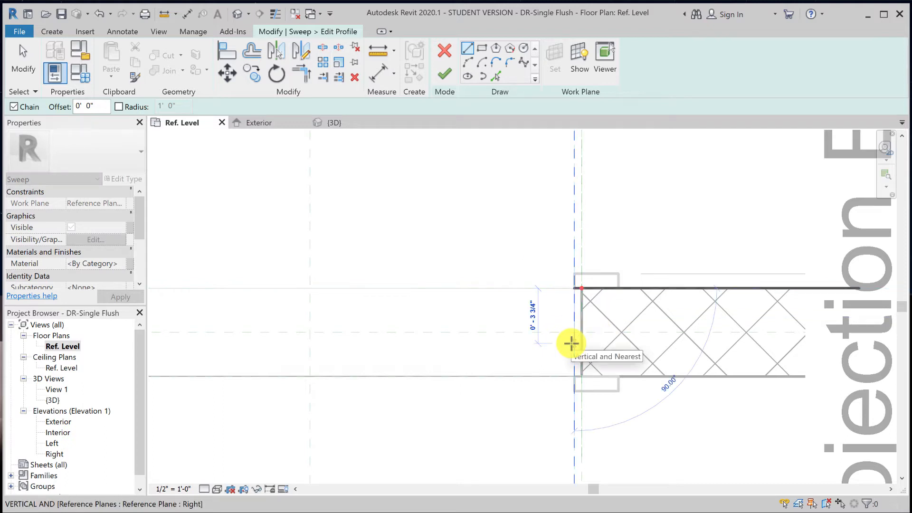
{"action": "type", "text": "1.75\""}
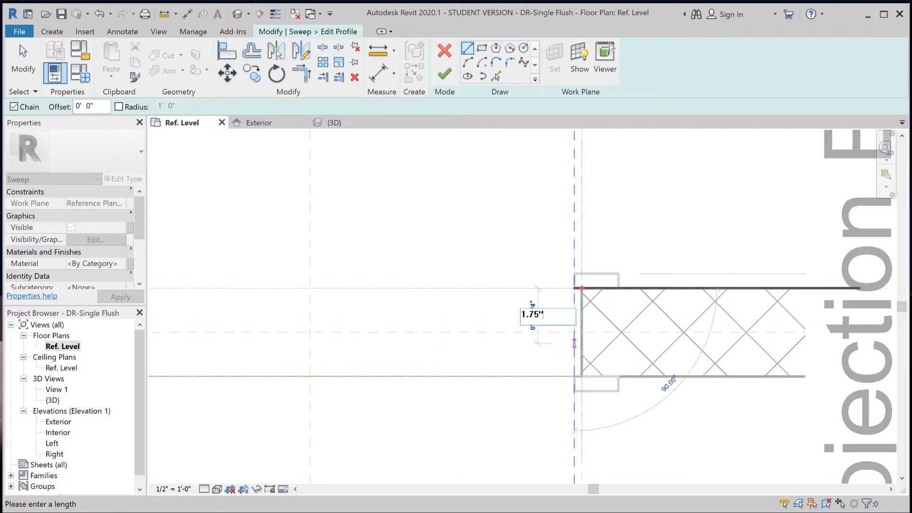
{"action": "key", "text": "Return"}
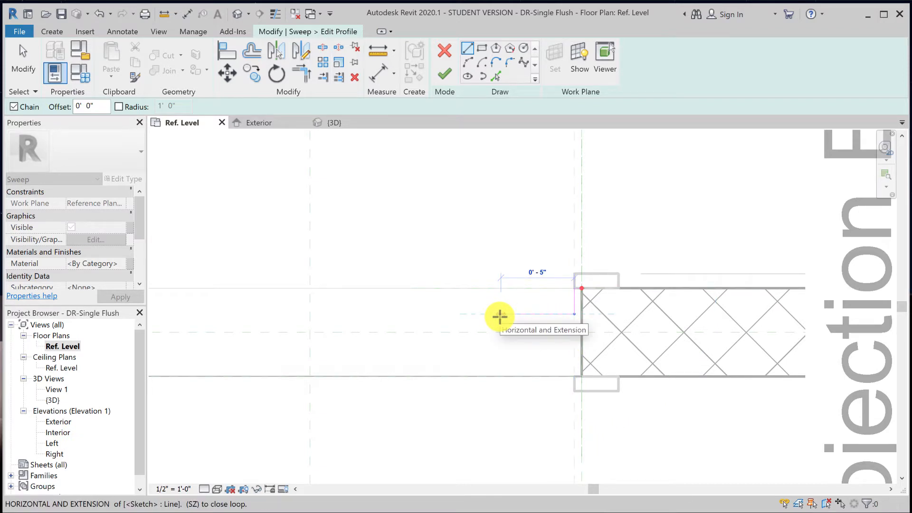
Sketch the door stop's projection with a .75" line into the opening followed by a 1.75" line parallel to the jamb
{"action": "type", "text": ".7"}
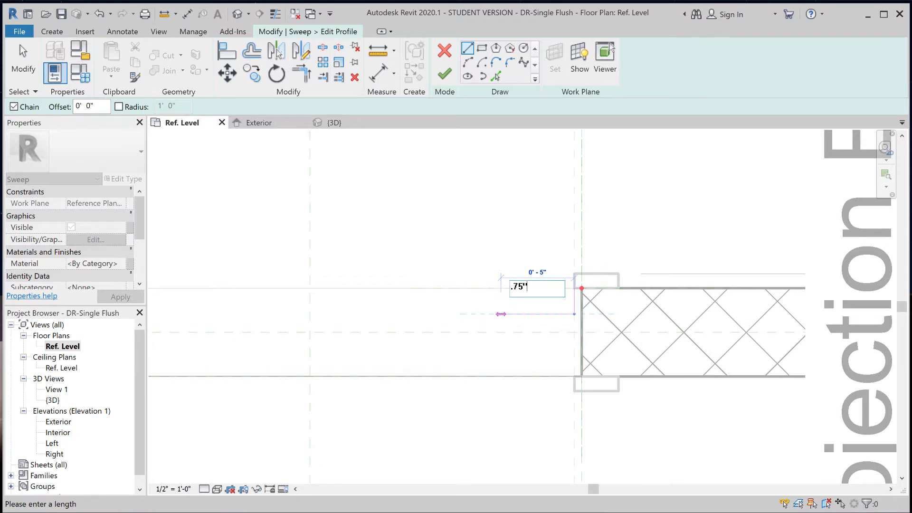
{"action": "type", "text": "5\""}
{"action": "key", "text": "Return"}
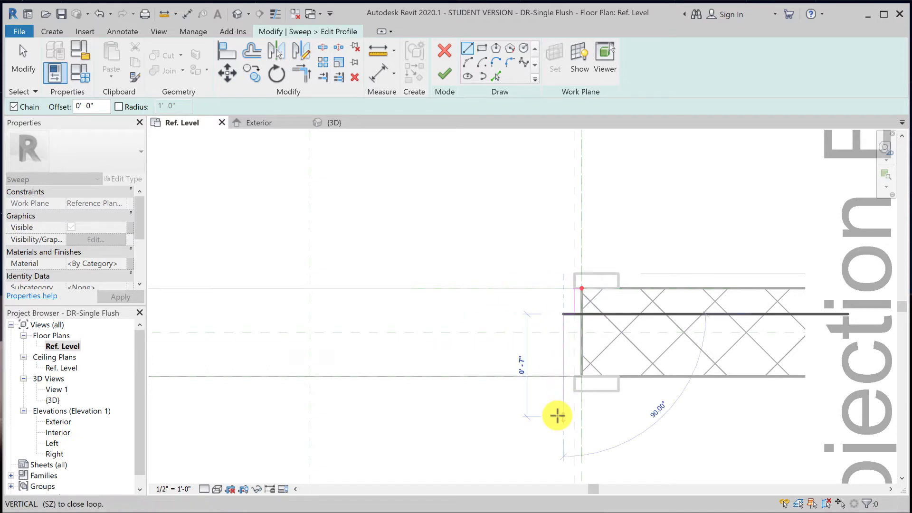
{"action": "type", "text": "1.75"}
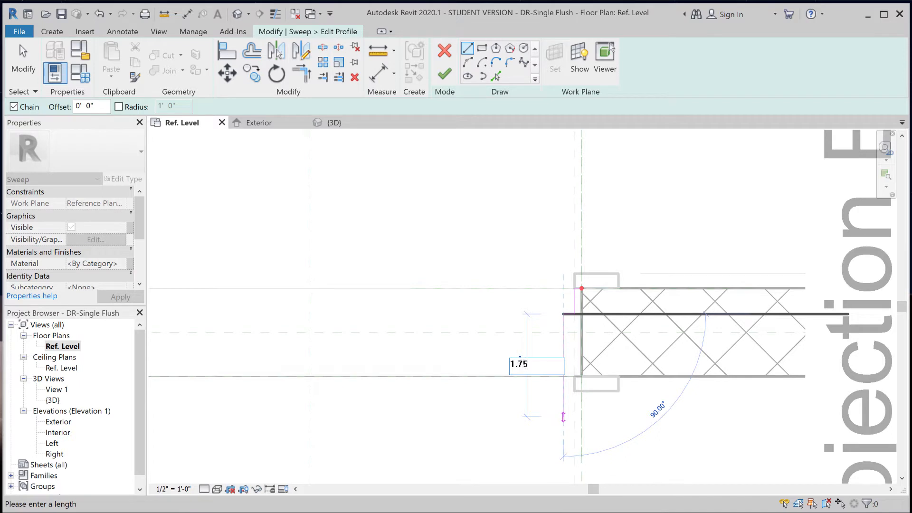
{"action": "type", "text": "\""}
{"action": "key", "text": "Return"}
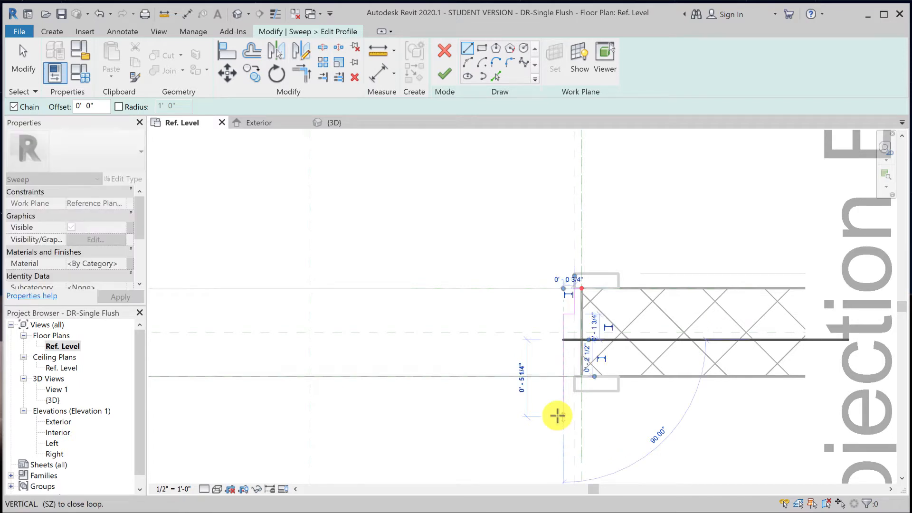
Step the profile back about 1/4", continue about 4 1/2" past the wall's interior face, and close it along the outer reference plane
{"action": "left_click", "coordinate": [596, 337]}
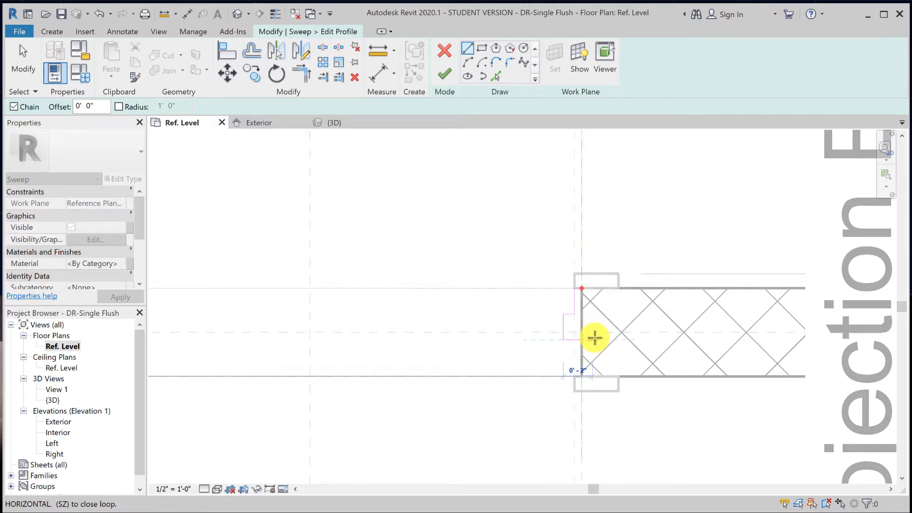
{"action": "scroll", "coordinate": [594, 338], "scroll_direction": "up", "scroll_amount": 1}
{"action": "scroll", "coordinate": [594, 337], "scroll_direction": "up", "scroll_amount": 1}
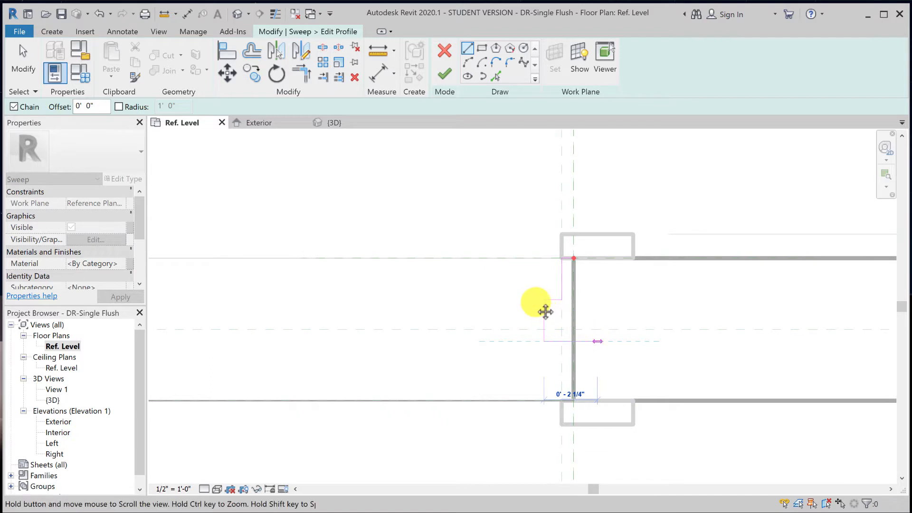
{"action": "scroll", "coordinate": [542, 307], "scroll_direction": "up", "scroll_amount": 1}
{"action": "mouse_move", "coordinate": [537, 308]}
{"action": "middle_mouse_down"}
{"action": "mouse_move", "coordinate": [499, 301]}
{"action": "mouse_move", "coordinate": [489, 277]}
{"action": "mouse_move", "coordinate": [468, 266]}
{"action": "middle_mouse_up"}
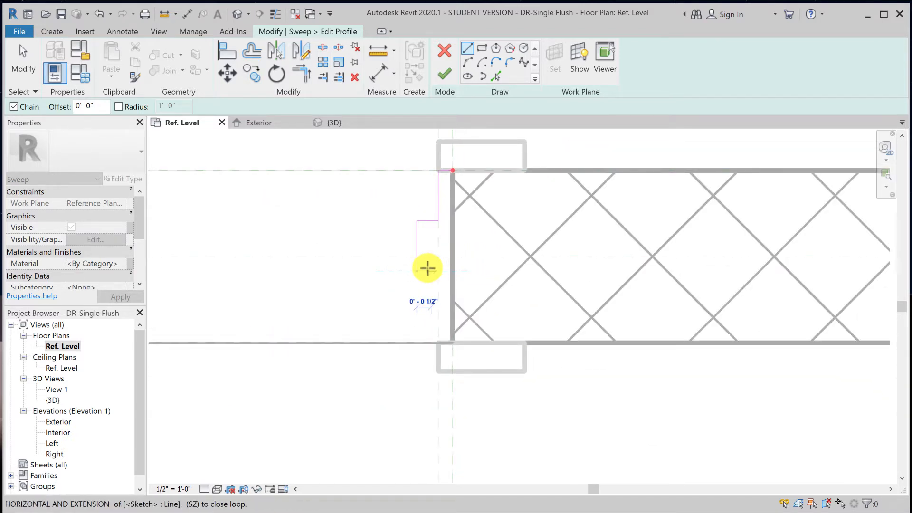
{"action": "left_click", "coordinate": [426, 269]}
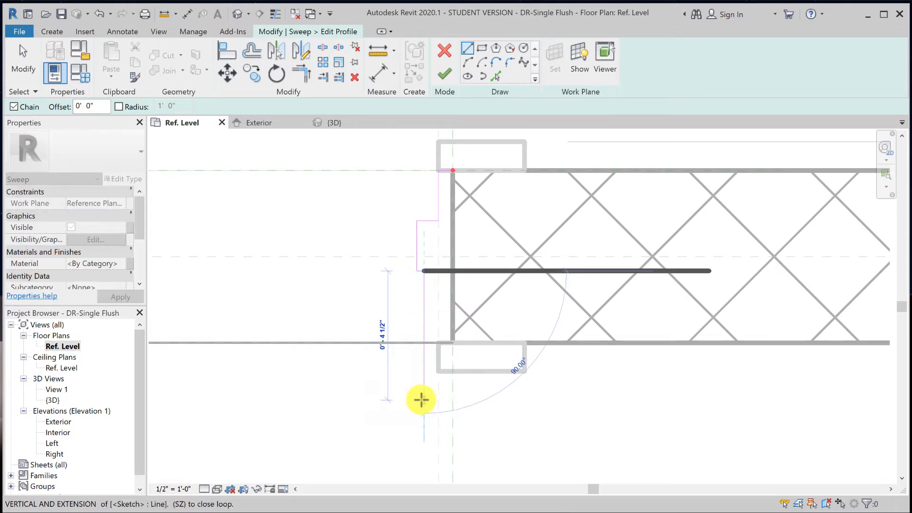
{"action": "left_click", "coordinate": [422, 400]}
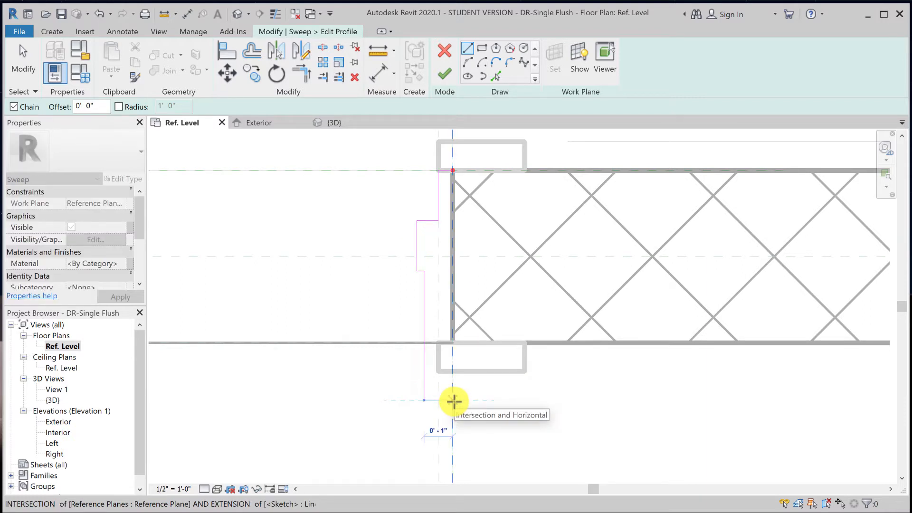
{"action": "left_click", "coordinate": [453, 400]}
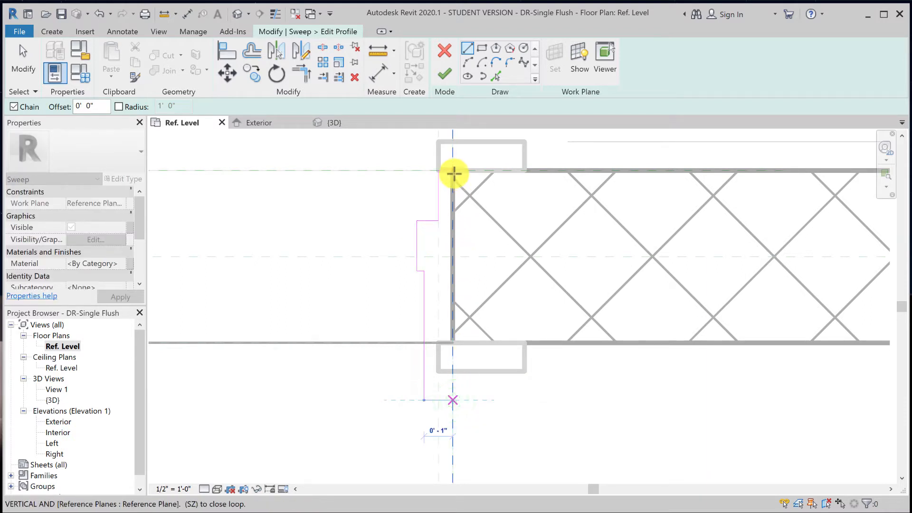
{"action": "left_click", "coordinate": [453, 170]}
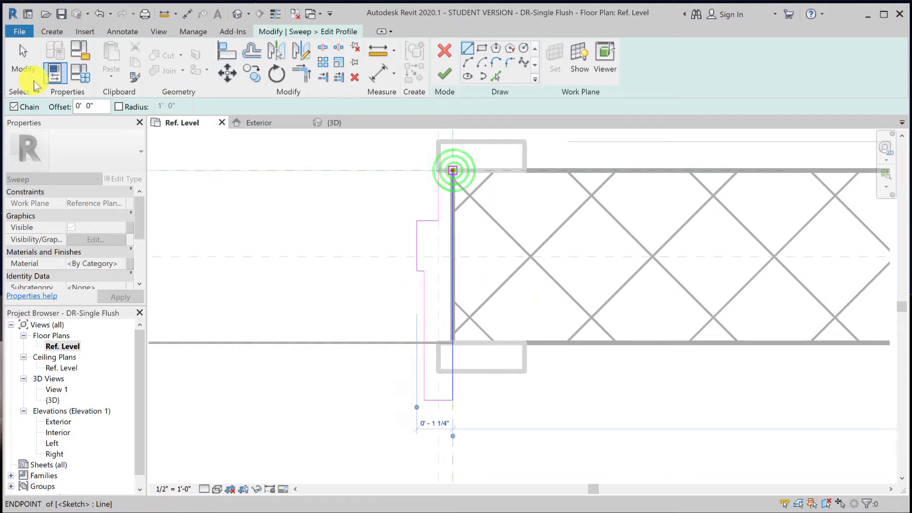
{"action": "left_click", "coordinate": [26, 52]}
{"action": "left_click", "coordinate": [610, 392]}
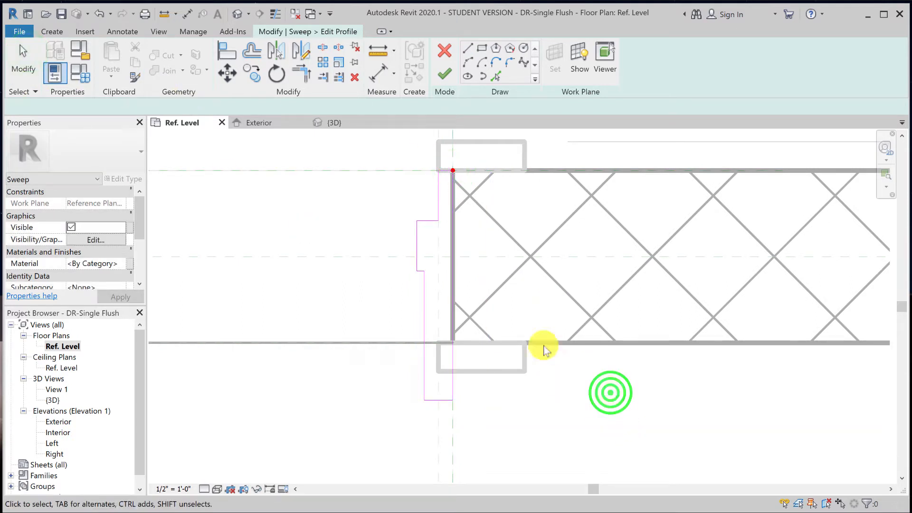
Align the profile's lower opening-side line with its upper opening-side line and lock the alignment
{"action": "left_click", "coordinate": [423, 319]}
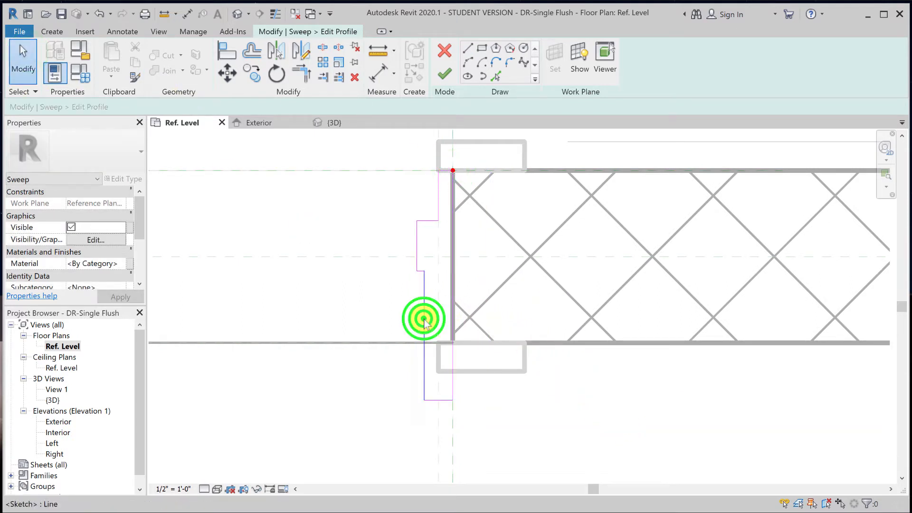
{"action": "left_click", "coordinate": [438, 197]}
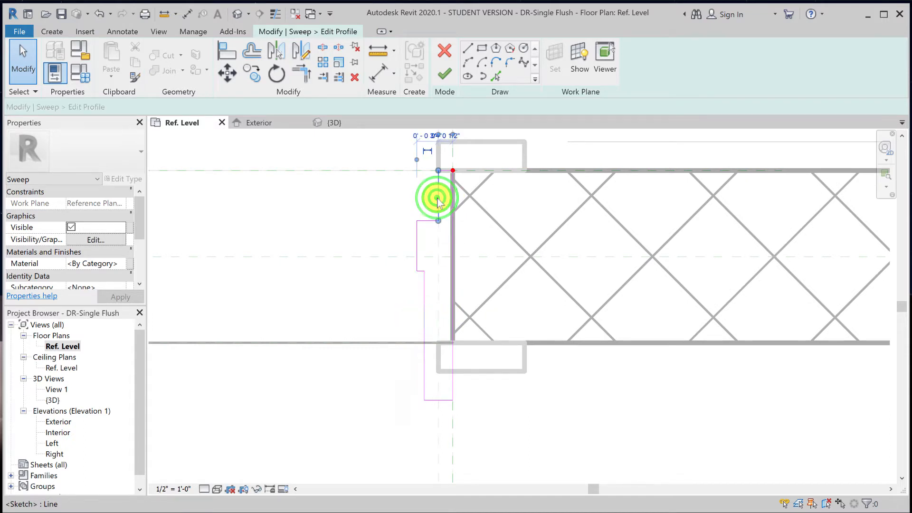
{"action": "key", "text": "Escape"}
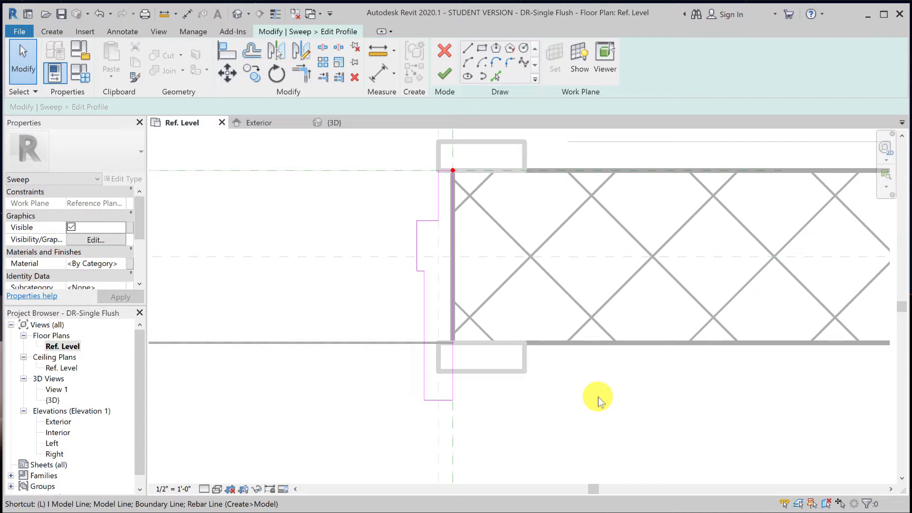
{"action": "left_click", "coordinate": [411, 204]}
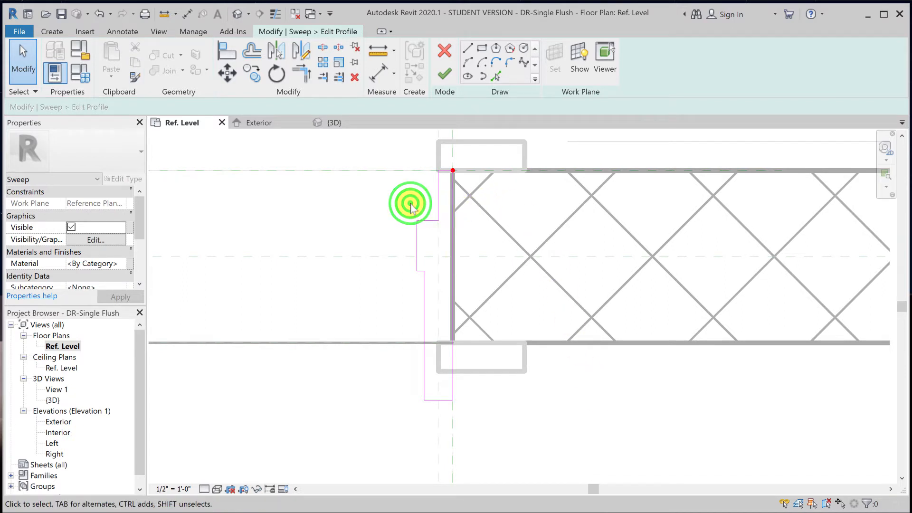
{"action": "key", "text": "a"}
{"action": "key", "text": "l"}
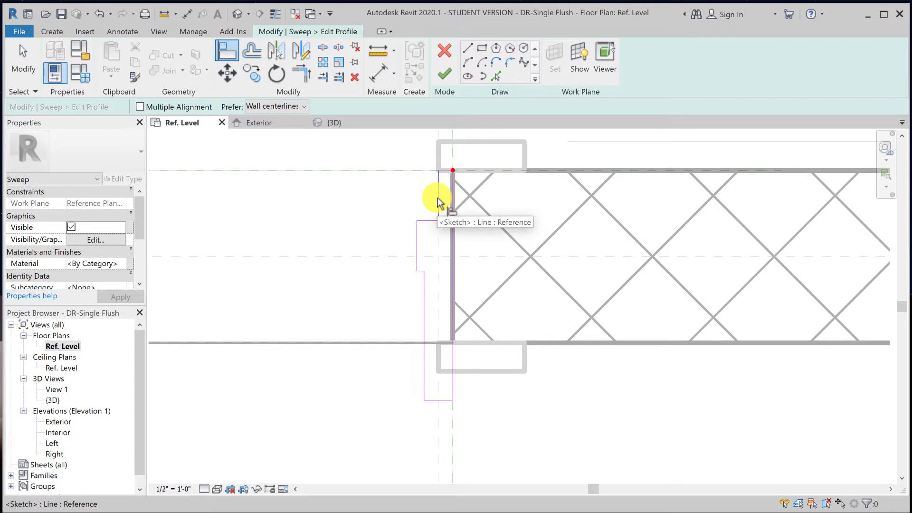
{"action": "left_click", "coordinate": [438, 202]}
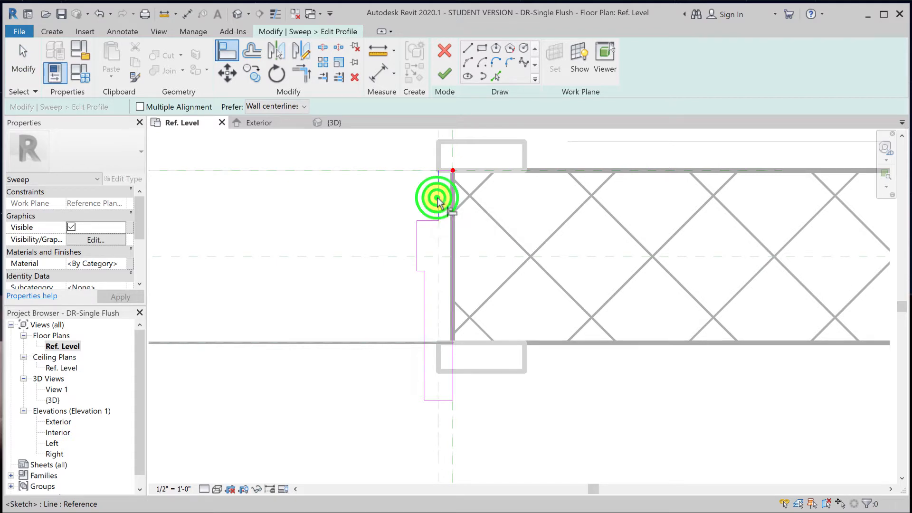
{"action": "left_click", "coordinate": [425, 307]}
{"action": "left_click", "coordinate": [428, 277]}
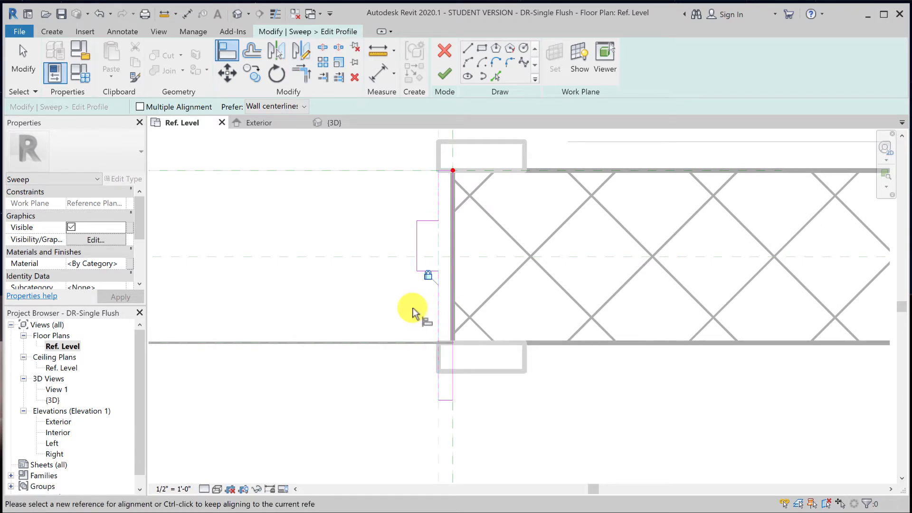
Align the profile's lower end line to the Interior reference plane and lock it
{"action": "scroll", "coordinate": [412, 309], "scroll_direction": "down", "scroll_amount": 3}
{"action": "middle_click_drag", "start_coordinate": [412, 309], "coordinate": [692, 318]}
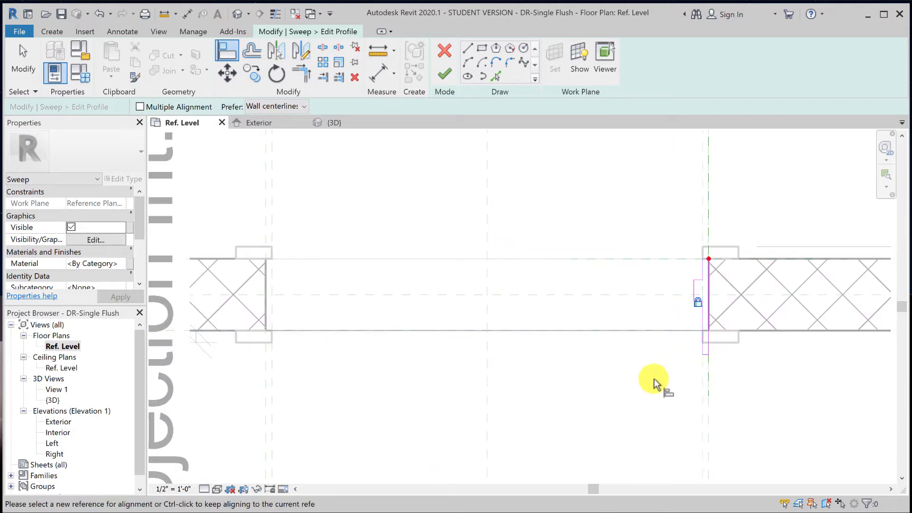
{"action": "scroll", "coordinate": [479, 398], "scroll_direction": "down", "scroll_amount": 1}
{"action": "middle_click_drag", "start_coordinate": [479, 398], "coordinate": [715, 392]}
{"action": "middle_click_drag", "start_coordinate": [338, 393], "coordinate": [652, 393]}
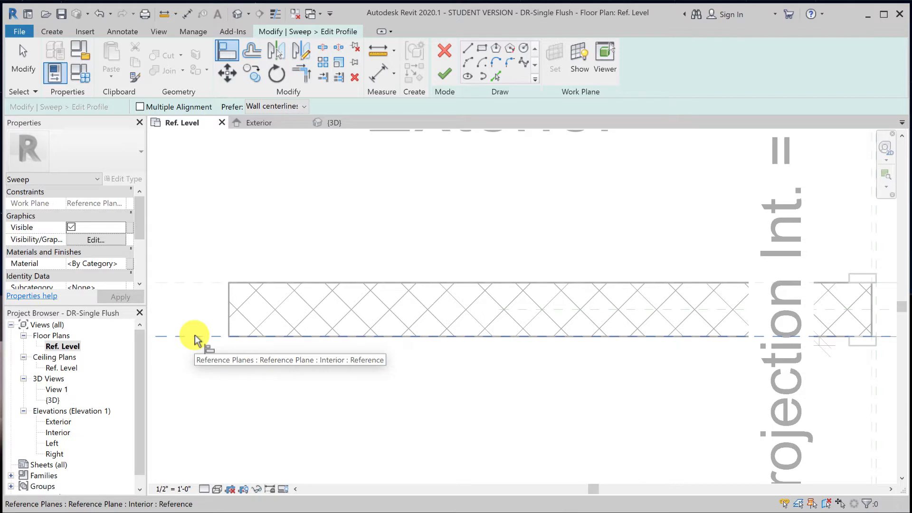
{"action": "left_click", "coordinate": [194, 336]}
{"action": "middle_click_drag", "start_coordinate": [549, 407], "coordinate": [308, 409]}
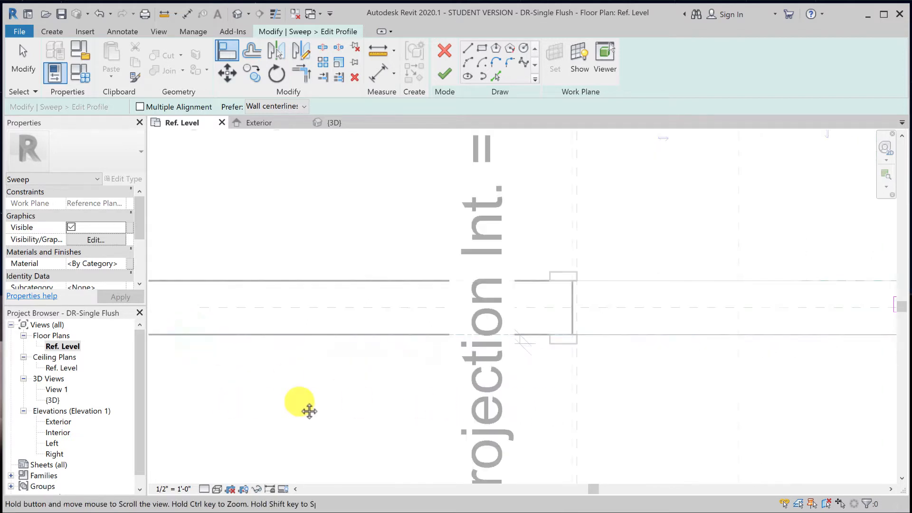
{"action": "middle_click_drag", "start_coordinate": [563, 385], "coordinate": [515, 363]}
{"action": "scroll", "coordinate": [517, 342], "scroll_direction": "up", "scroll_amount": 3}
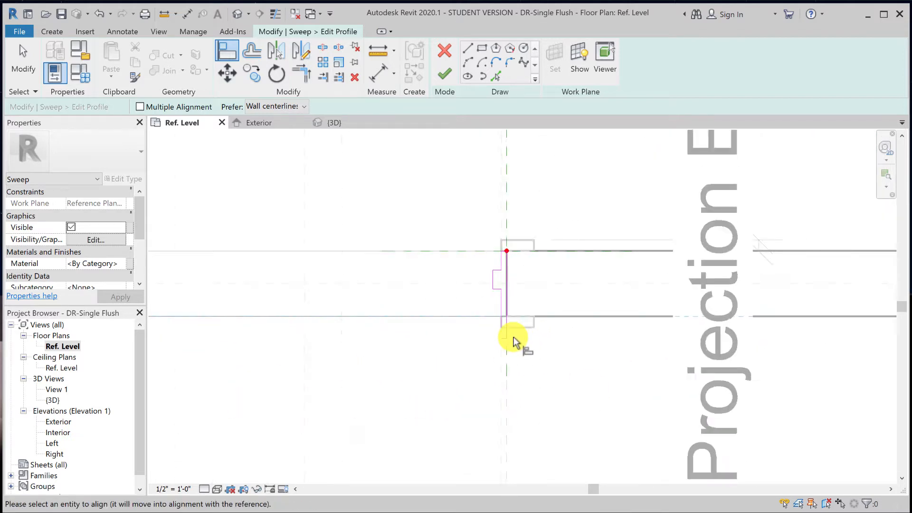
{"action": "scroll", "coordinate": [514, 341], "scroll_direction": "up", "scroll_amount": 5}
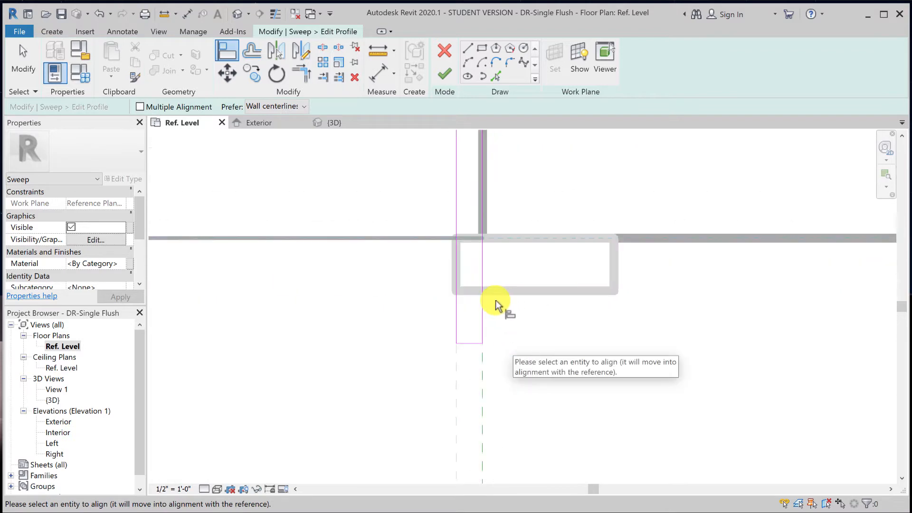
{"action": "left_click", "coordinate": [469, 343]}
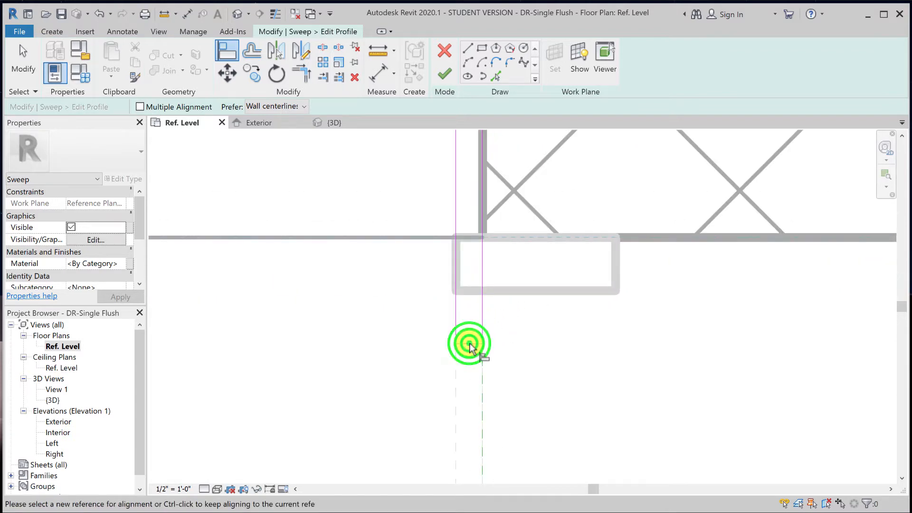
{"action": "left_click", "coordinate": [306, 247]}
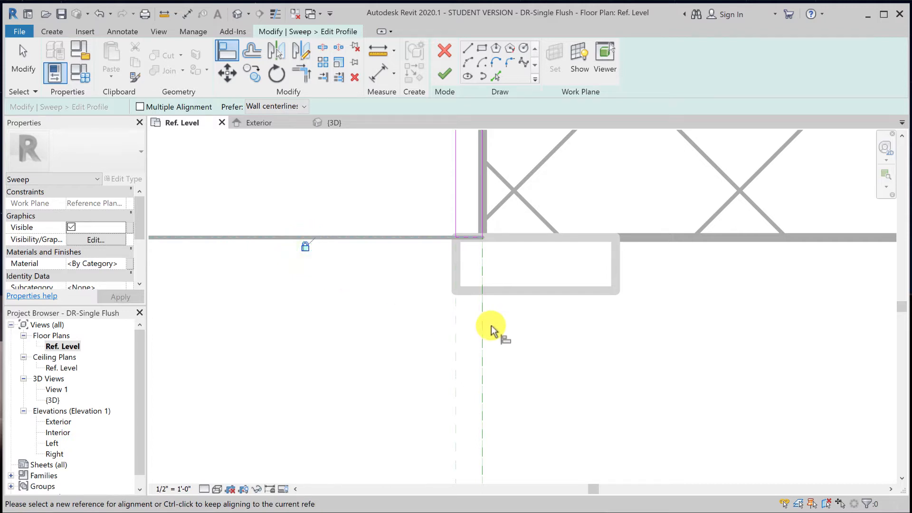
{"action": "scroll", "coordinate": [493, 326], "scroll_direction": "down", "scroll_amount": 2}
{"action": "middle_click_drag", "start_coordinate": [495, 188], "coordinate": [465, 291]}
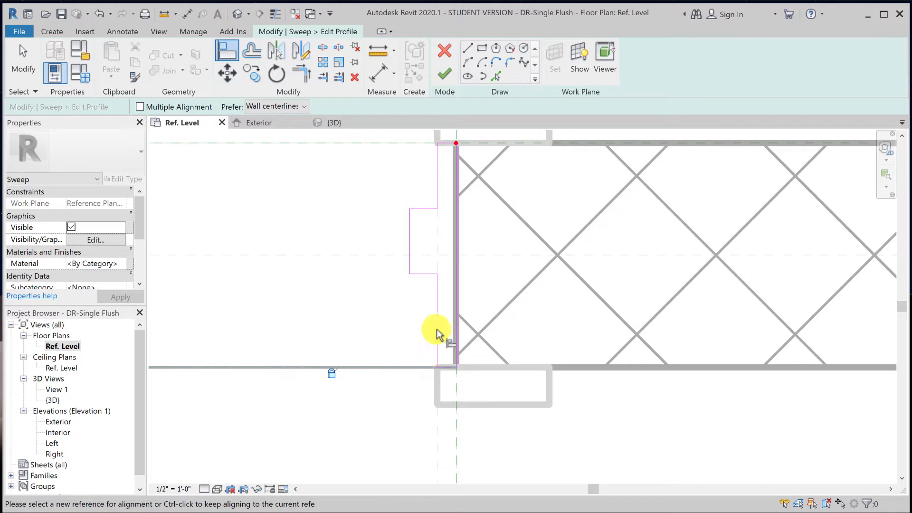
{"action": "left_click", "coordinate": [22, 60]}
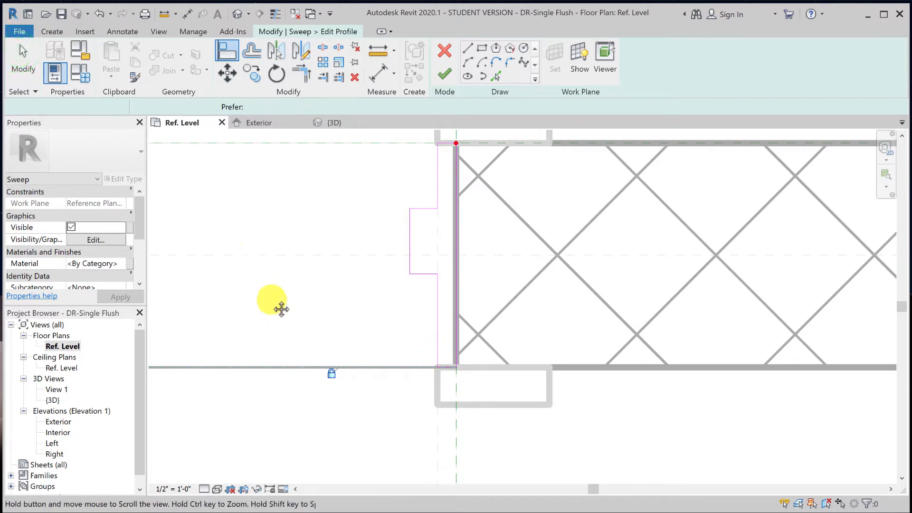
{"action": "scroll", "coordinate": [313, 292], "scroll_direction": "down", "scroll_amount": 1}
{"action": "mouse_move", "coordinate": [346, 187]}
{"action": "left_mouse_down"}
{"action": "mouse_move", "coordinate": [424, 322]}
{"action": "mouse_move", "coordinate": [451, 338]}
{"action": "left_mouse_up"}
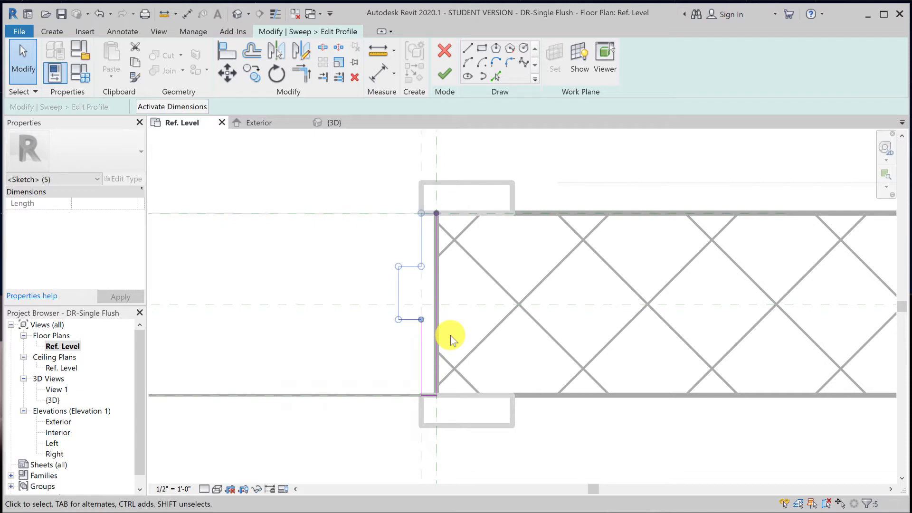
Place a chained aligned dimension from the Exterior reference plane to both parallel edges of the door stop, and lock both segments
{"action": "left_click", "coordinate": [187, 13]}
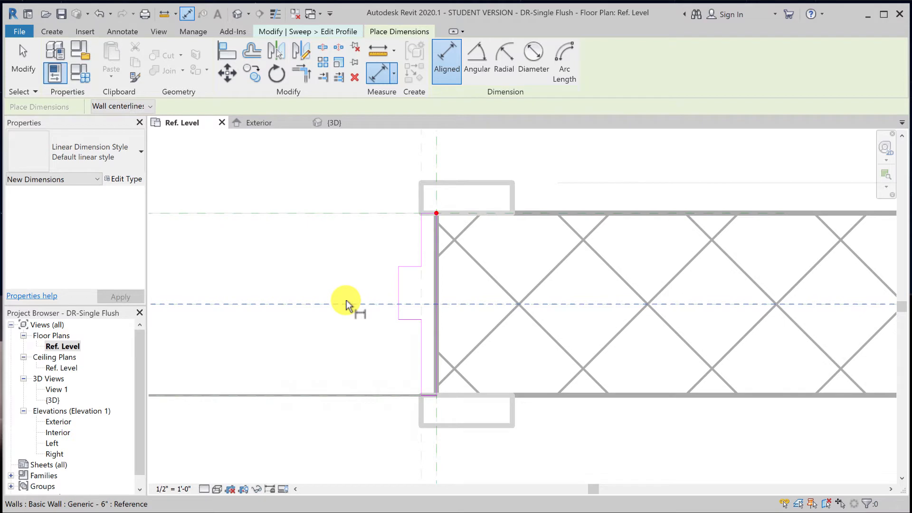
{"action": "scroll", "coordinate": [379, 229], "scroll_direction": "down", "scroll_amount": 2}
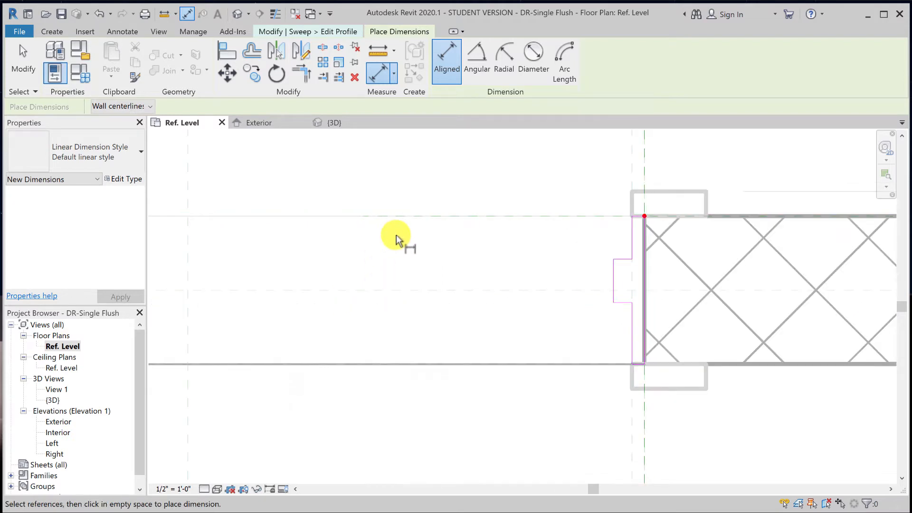
{"action": "scroll", "coordinate": [396, 235], "scroll_direction": "down", "scroll_amount": 2}
{"action": "scroll", "coordinate": [398, 238], "scroll_direction": "down", "scroll_amount": 1}
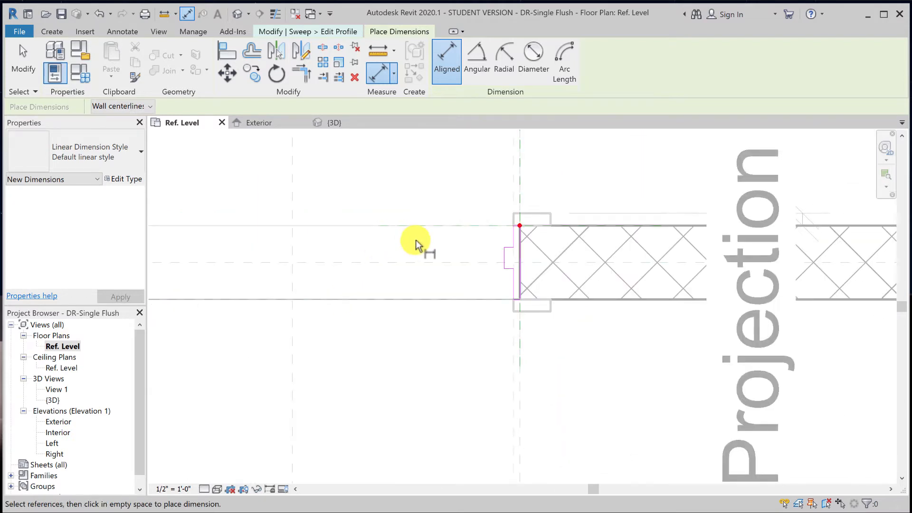
{"action": "scroll", "coordinate": [415, 241], "scroll_direction": "down", "scroll_amount": 1}
{"action": "middle_click_drag", "start_coordinate": [415, 241], "coordinate": [403, 263]}
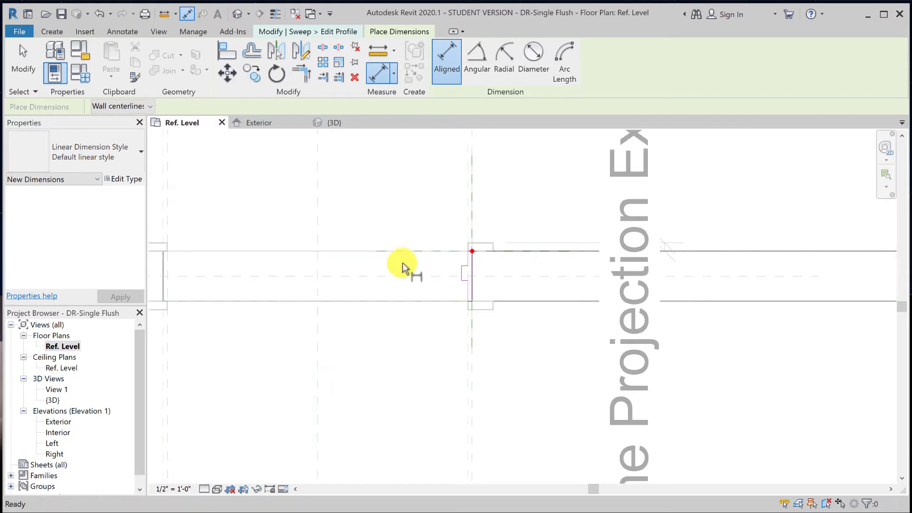
{"action": "left_click", "coordinate": [438, 253]}
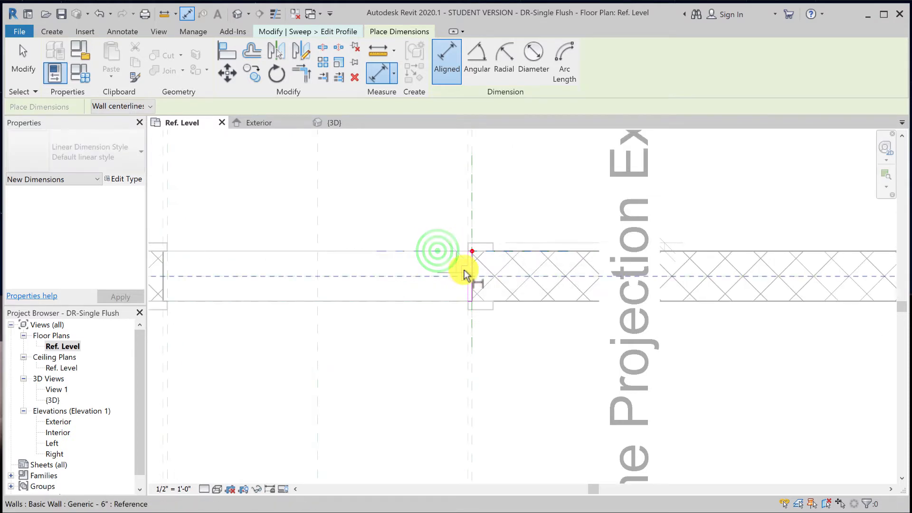
{"action": "scroll", "coordinate": [467, 269], "scroll_direction": "up", "scroll_amount": 4}
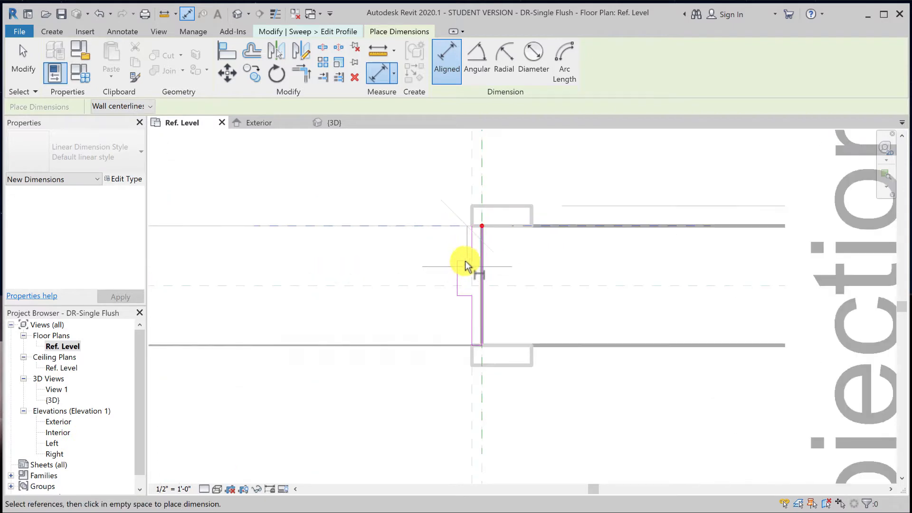
{"action": "left_click", "coordinate": [466, 261]}
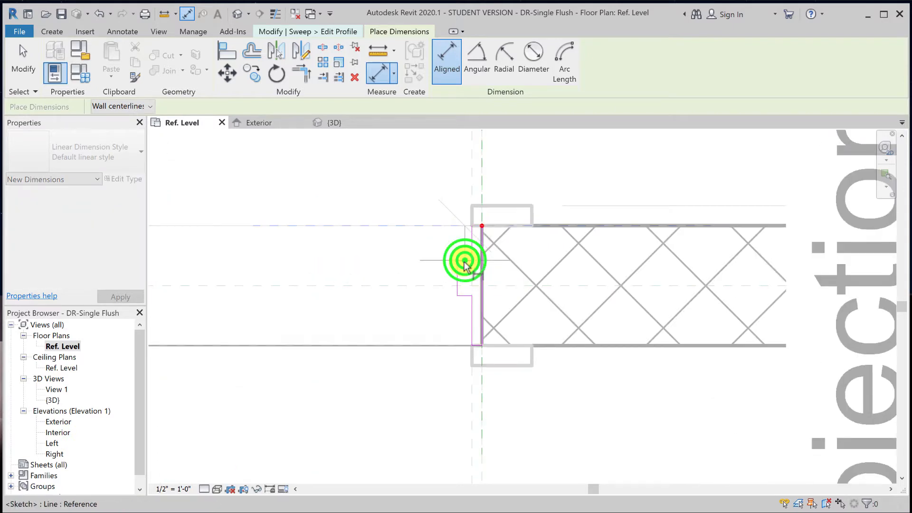
{"action": "left_click", "coordinate": [466, 301]}
{"action": "scroll", "coordinate": [383, 308], "scroll_direction": "down", "scroll_amount": 2}
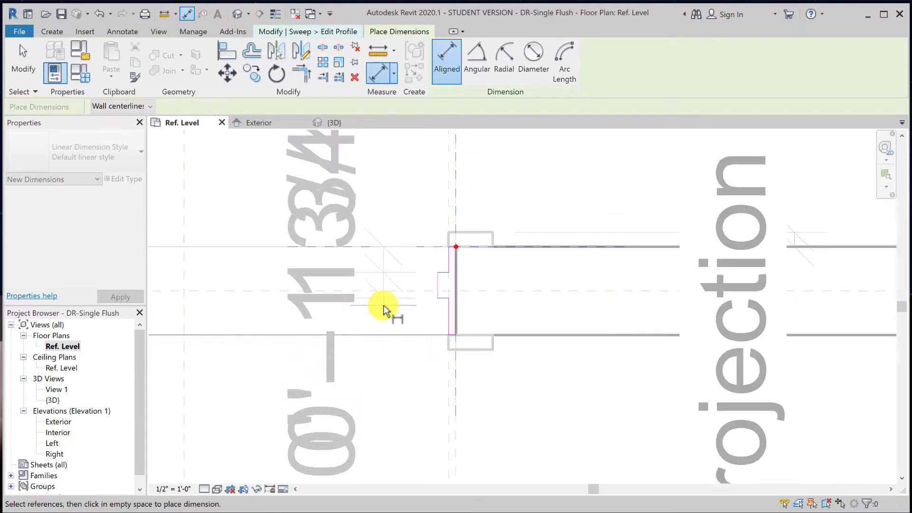
{"action": "scroll", "coordinate": [383, 306], "scroll_direction": "down", "scroll_amount": 2}
{"action": "middle_click_drag", "start_coordinate": [383, 306], "coordinate": [519, 308]}
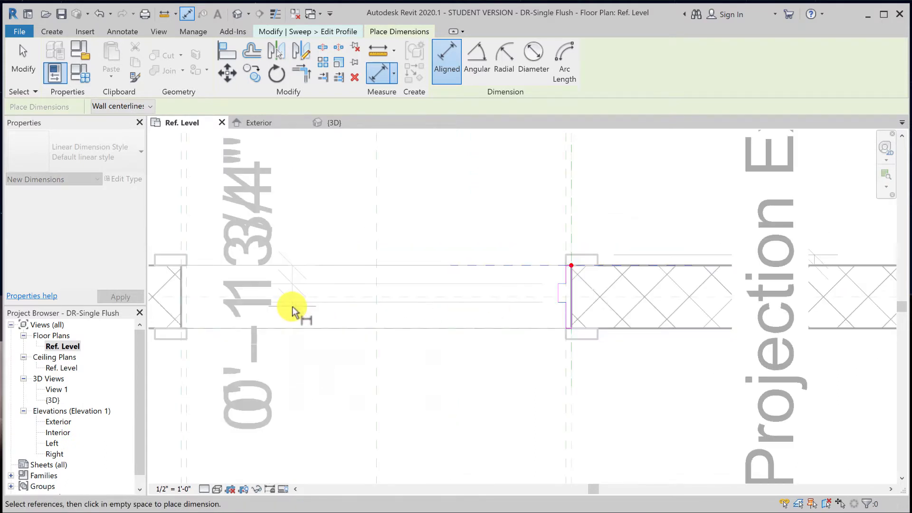
{"action": "left_click", "coordinate": [292, 306]}
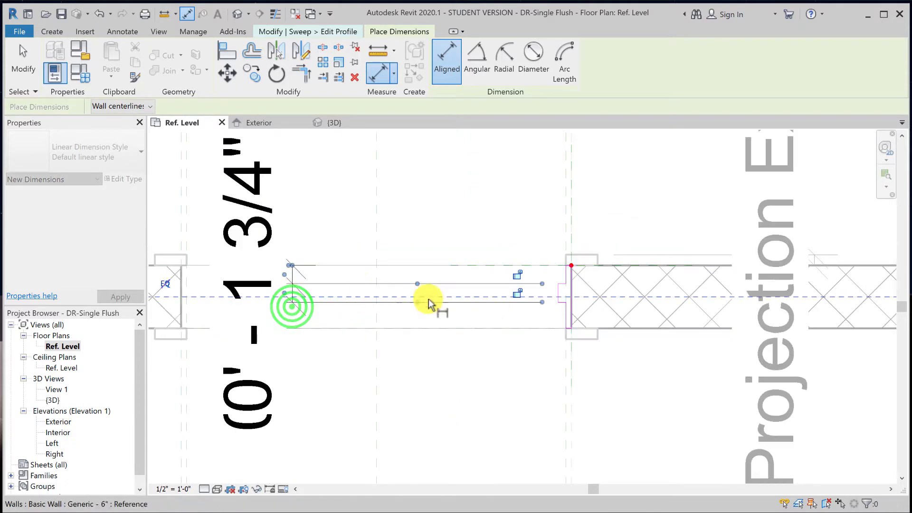
{"action": "left_click", "coordinate": [520, 292]}
{"action": "left_click", "coordinate": [519, 273]}
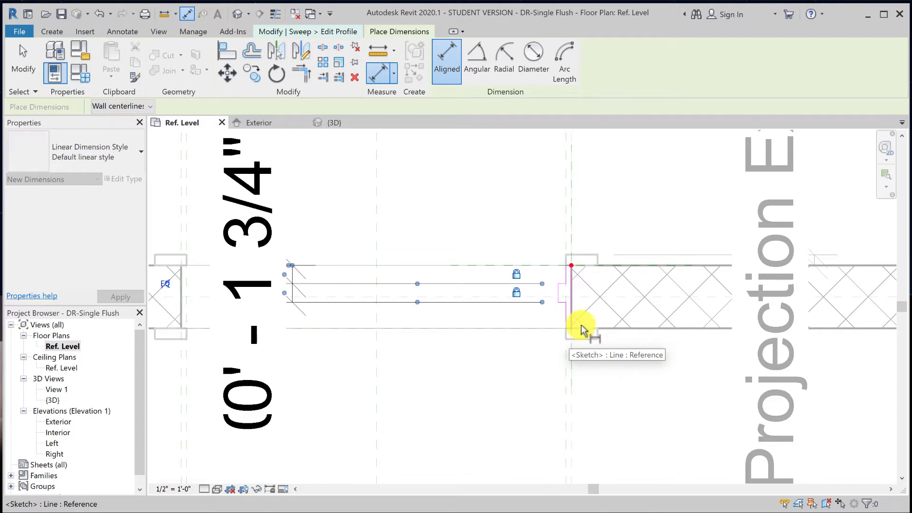
Dimension the door stop's projection from the frame's opening-side line to the stop's face, placing the dimension beyond the wall's exterior face
{"action": "scroll", "coordinate": [592, 294], "scroll_direction": "up", "scroll_amount": 2}
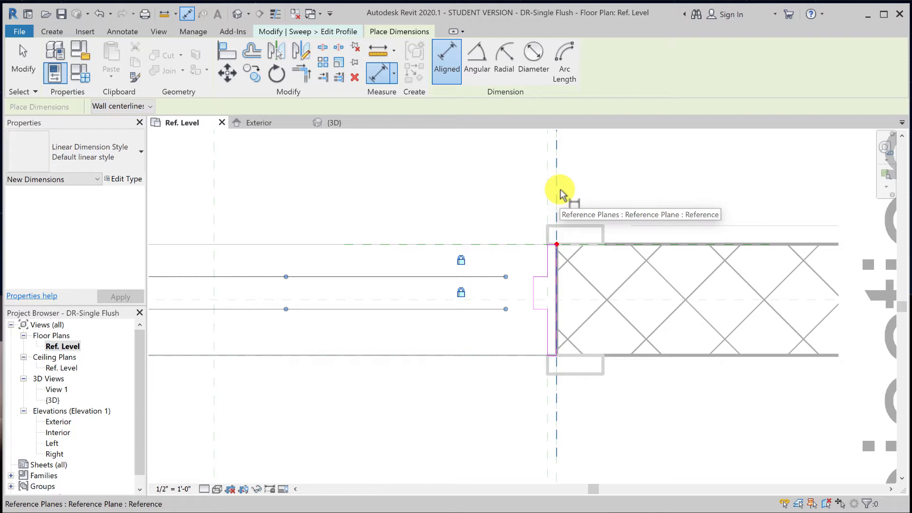
{"action": "left_click", "coordinate": [558, 191]}
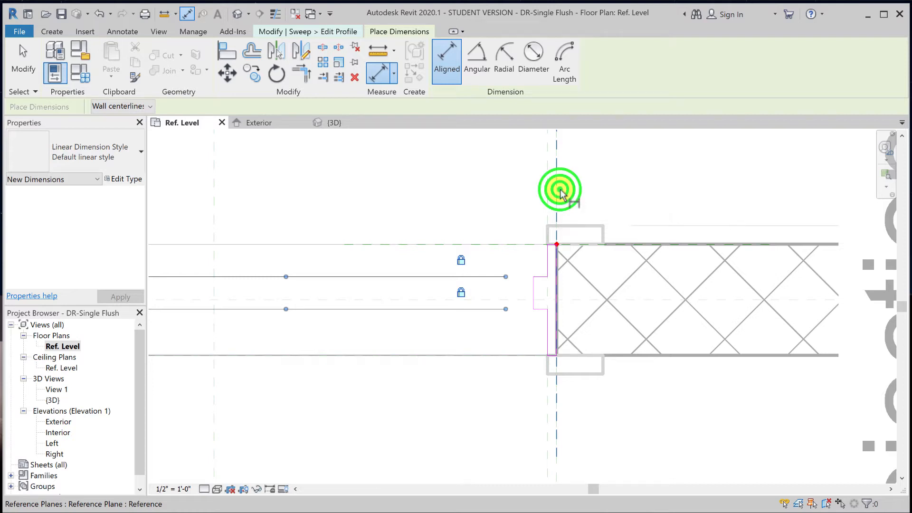
{"action": "left_click", "coordinate": [546, 260]}
{"action": "left_click", "coordinate": [526, 291]}
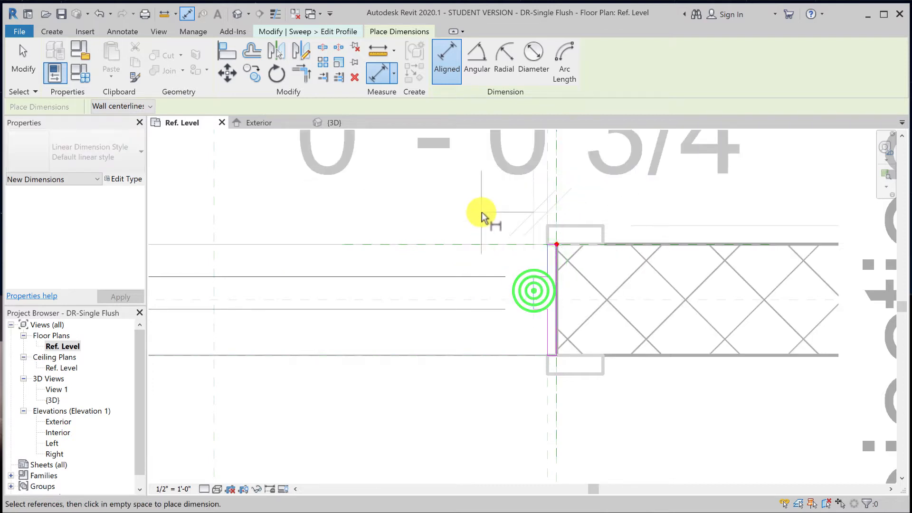
{"action": "scroll", "coordinate": [485, 214], "scroll_direction": "down", "scroll_amount": 1}
{"action": "middle_click_drag", "start_coordinate": [487, 309], "coordinate": [475, 259]}
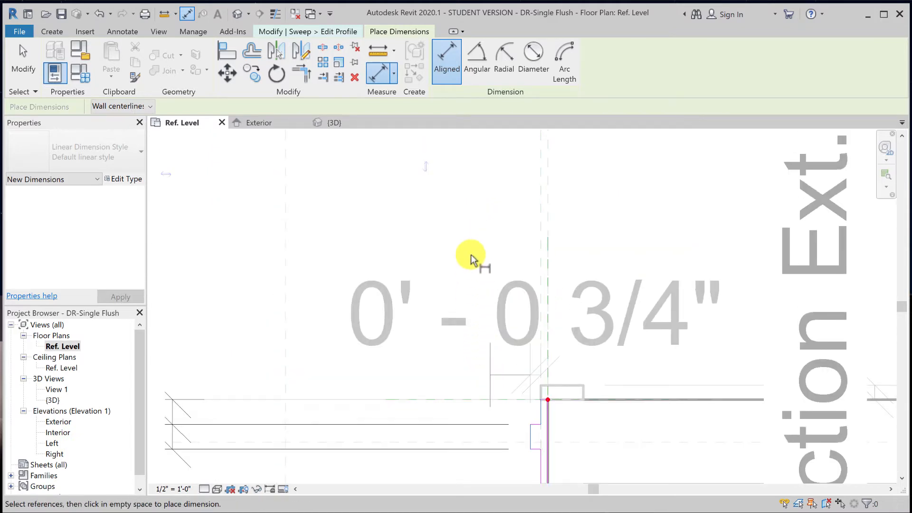
{"action": "left_click", "coordinate": [464, 221]}
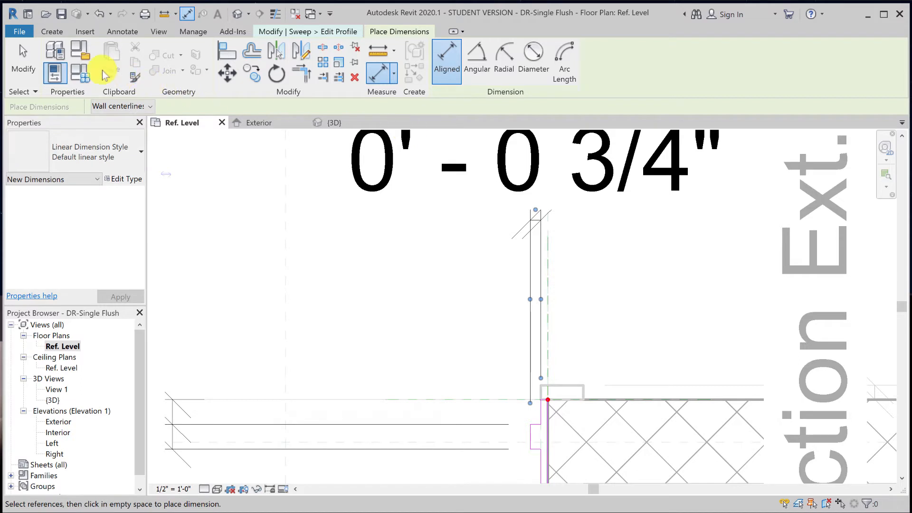
Lock the door stop's projection dimension
{"action": "left_click", "coordinate": [26, 57]}
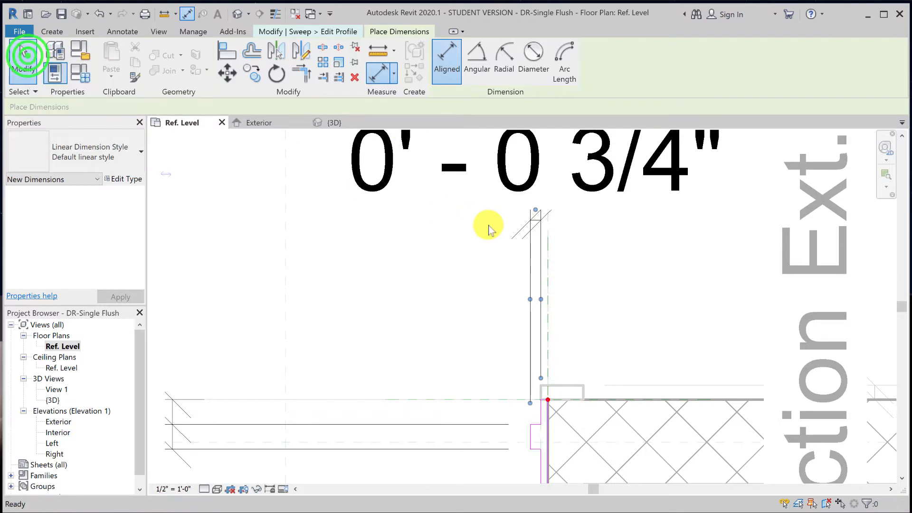
{"action": "left_click", "coordinate": [533, 220]}
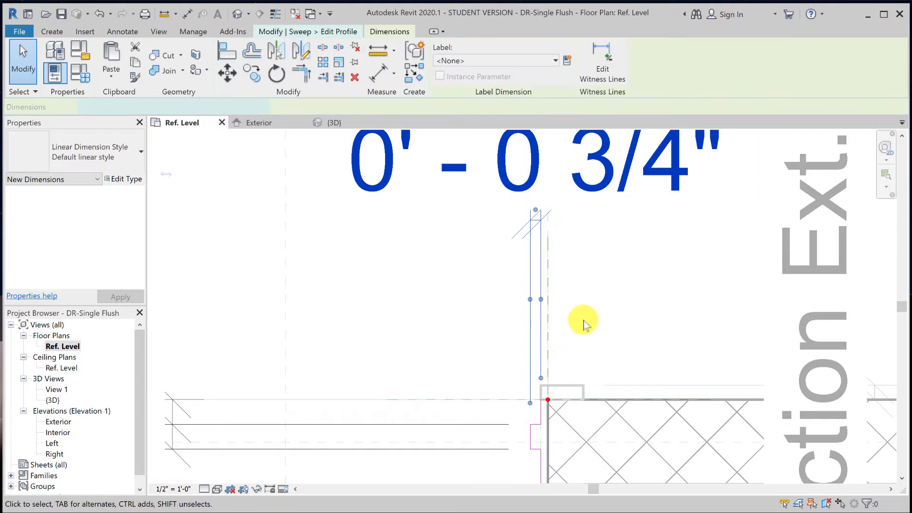
{"action": "scroll", "coordinate": [584, 324], "scroll_direction": "down", "scroll_amount": 2}
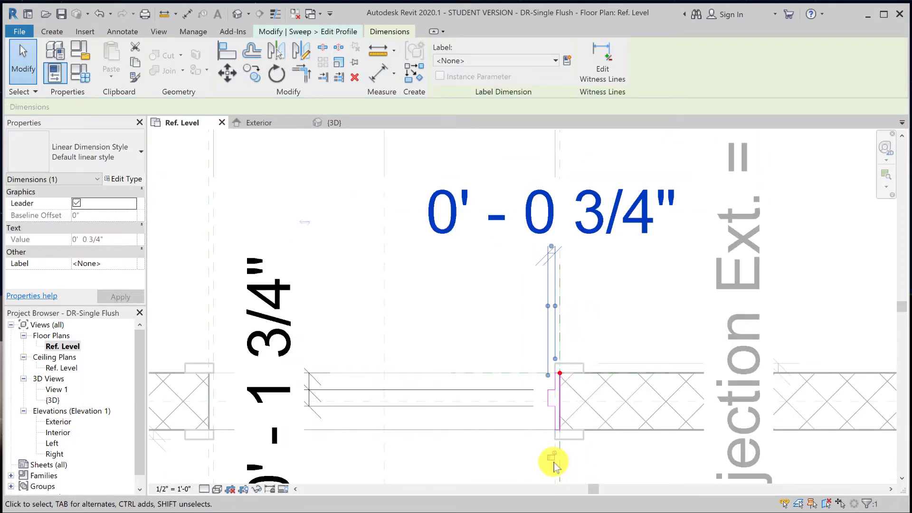
{"action": "middle_click_drag", "start_coordinate": [551, 457], "coordinate": [586, 330]}
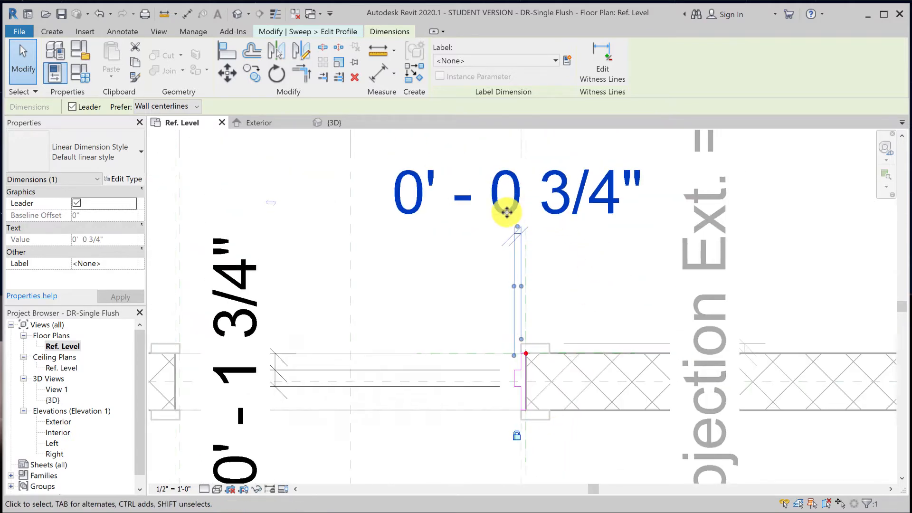
Add a witness line at the outer reference plane along the wall opening to the stop projection dimension, so it also covers the frame thickness
{"action": "left_click", "coordinate": [602, 58]}
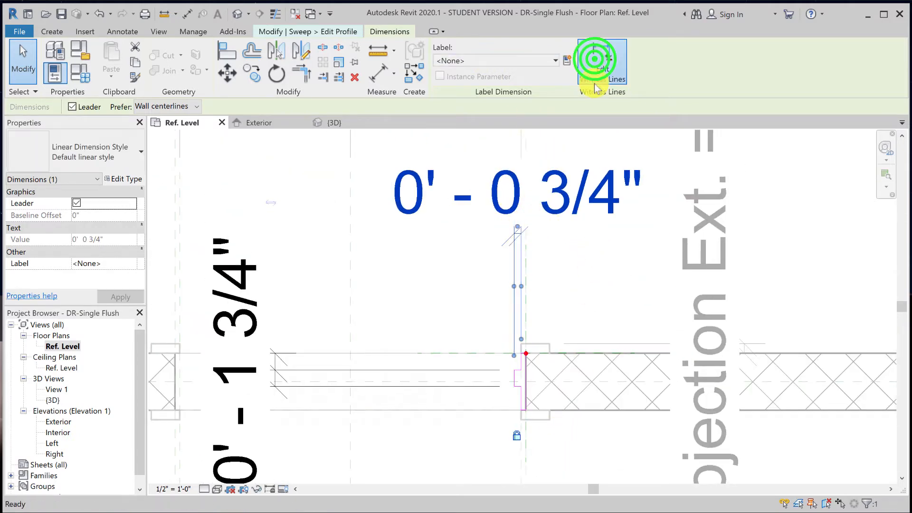
{"action": "left_click", "coordinate": [528, 300]}
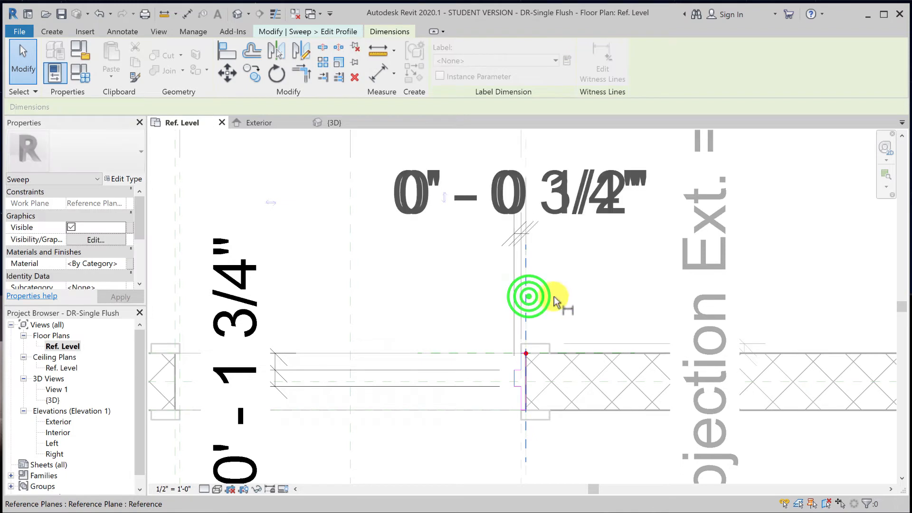
{"action": "left_click", "coordinate": [554, 299]}
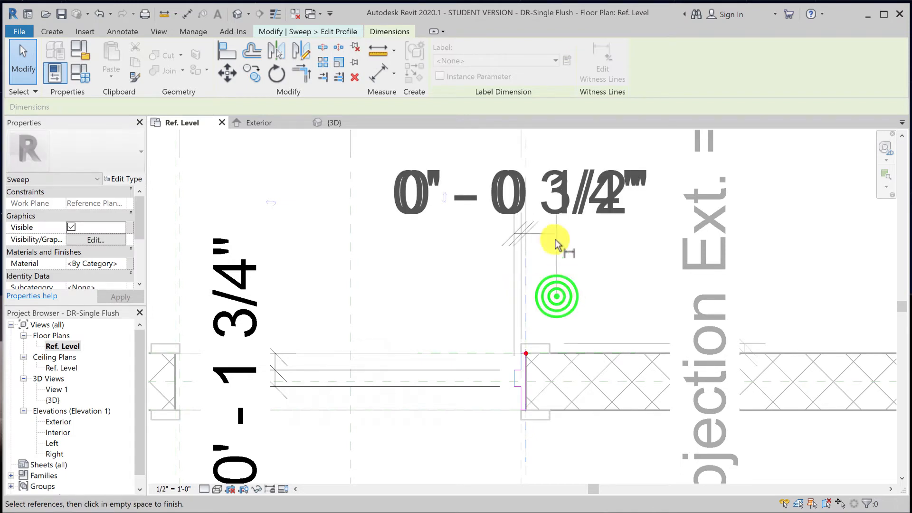
{"action": "left_click", "coordinate": [407, 143]}
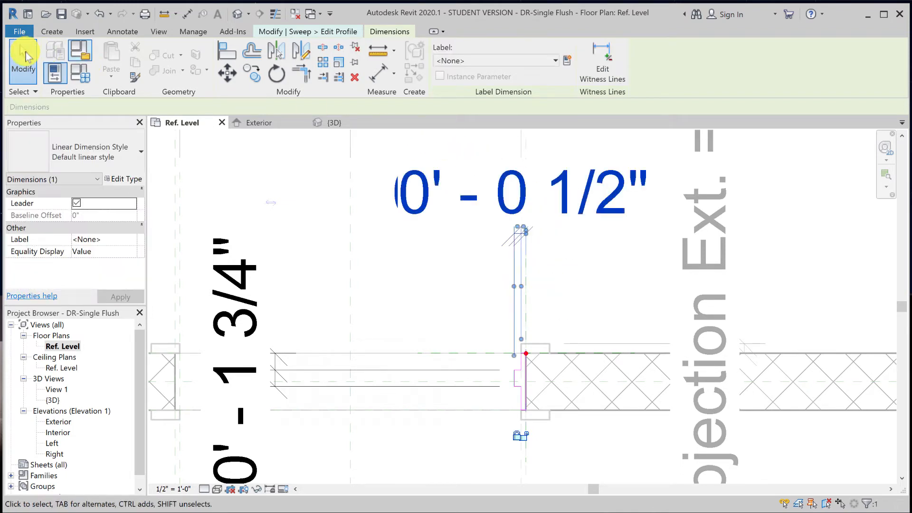
{"action": "left_click", "coordinate": [22, 52]}
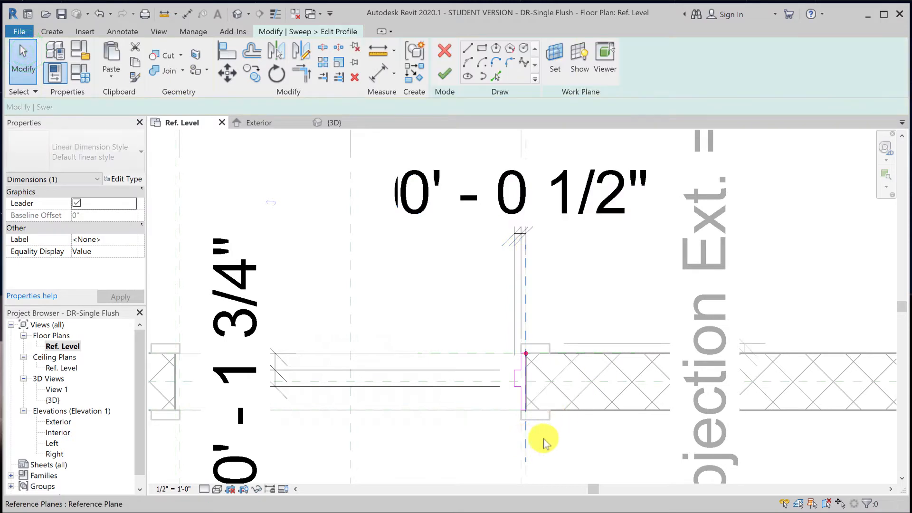
Lock the frame thickness segment of the extended dimension string
{"action": "left_click", "coordinate": [588, 440]}
{"action": "left_click", "coordinate": [584, 178]}
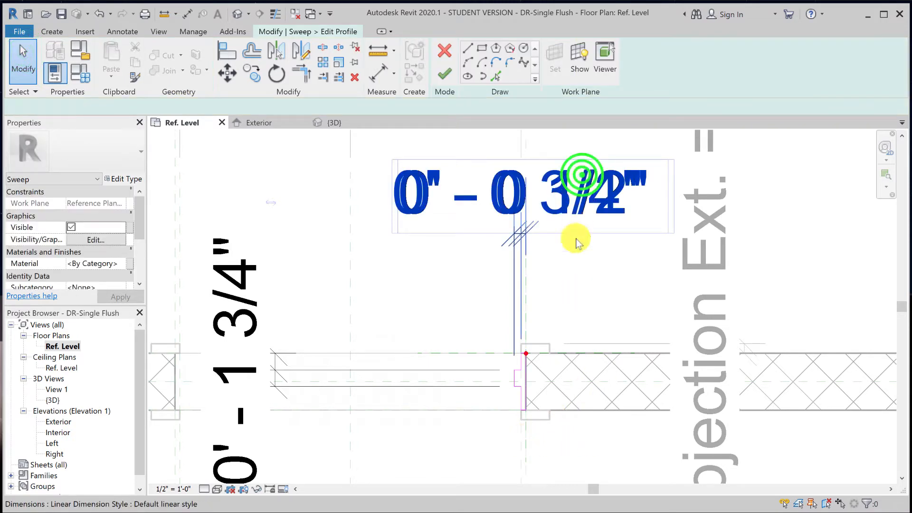
{"action": "left_click", "coordinate": [523, 435]}
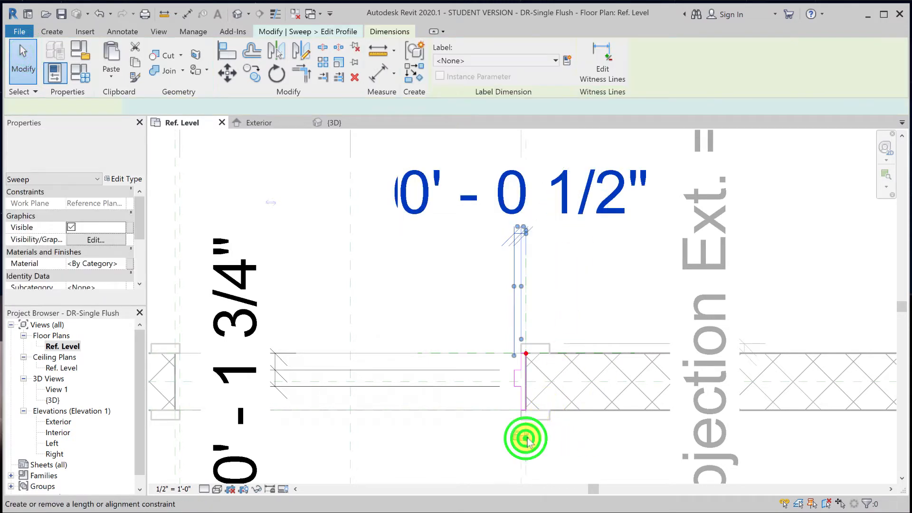
{"action": "left_click", "coordinate": [597, 327]}
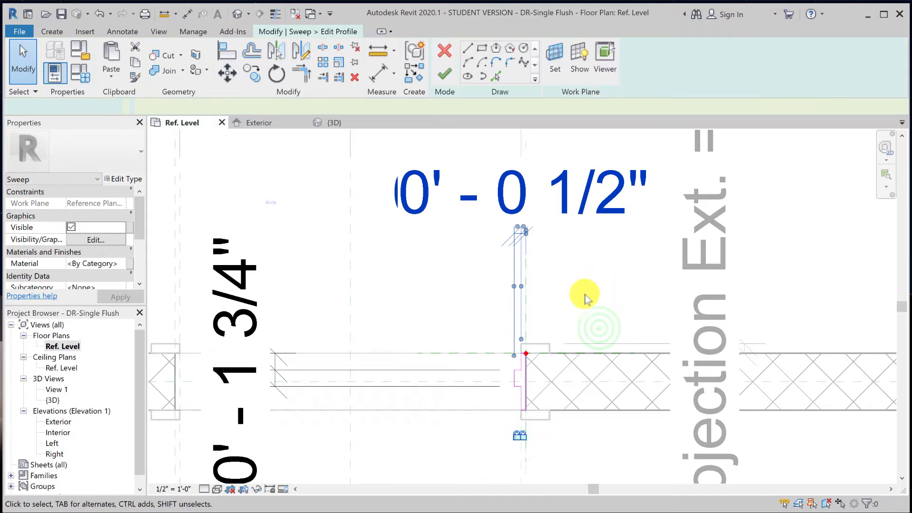
Move the overlapping 1/2" and 3/4" dimension texts apart to opposite sides of their witness lines
{"action": "scroll", "coordinate": [570, 285], "scroll_direction": "down", "scroll_amount": 1}
{"action": "left_click", "coordinate": [546, 275]}
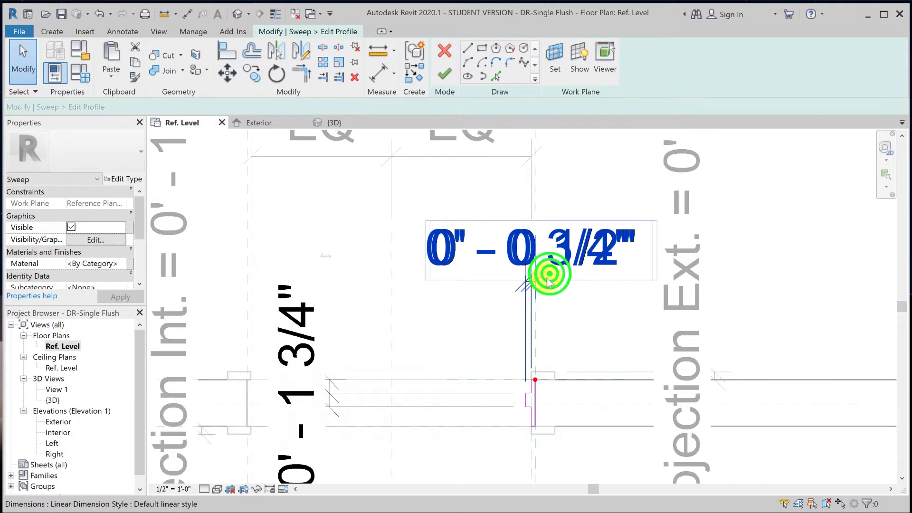
{"action": "mouse_move", "coordinate": [536, 281]}
{"action": "left_mouse_down"}
{"action": "mouse_move", "coordinate": [535, 267]}
{"action": "mouse_move", "coordinate": [684, 247]}
{"action": "mouse_move", "coordinate": [604, 266]}
{"action": "left_mouse_up"}
{"action": "left_click_drag", "start_coordinate": [528, 275], "coordinate": [457, 281]}
{"action": "left_click", "coordinate": [457, 281]}
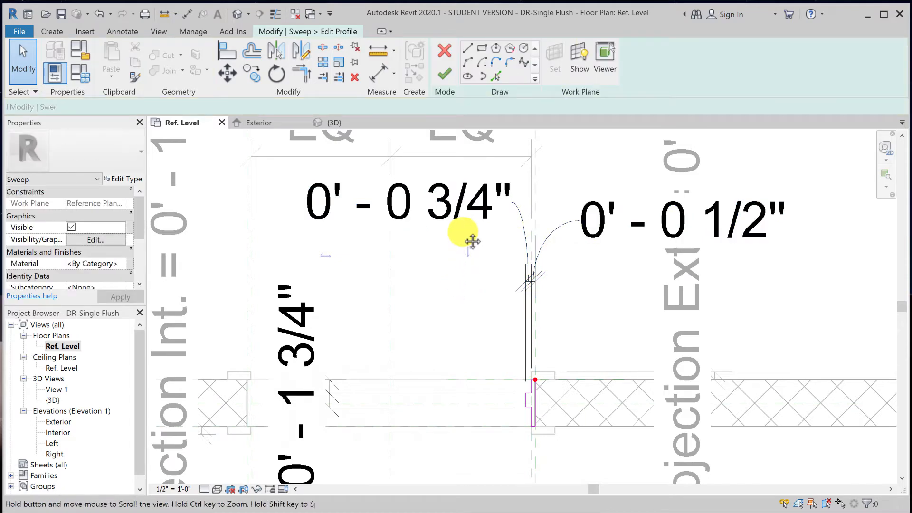
{"action": "scroll", "coordinate": [465, 235], "scroll_direction": "down", "scroll_amount": 1}
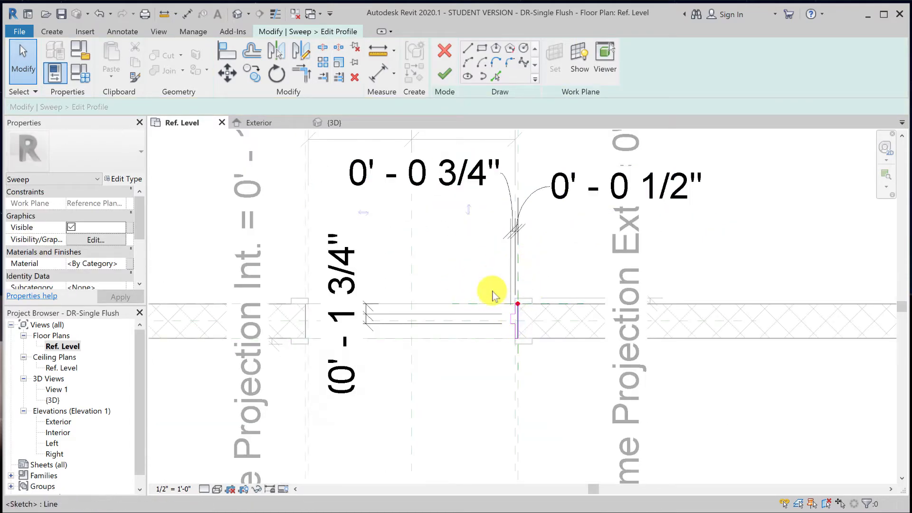
{"action": "scroll", "coordinate": [493, 295], "scroll_direction": "up", "scroll_amount": 1}
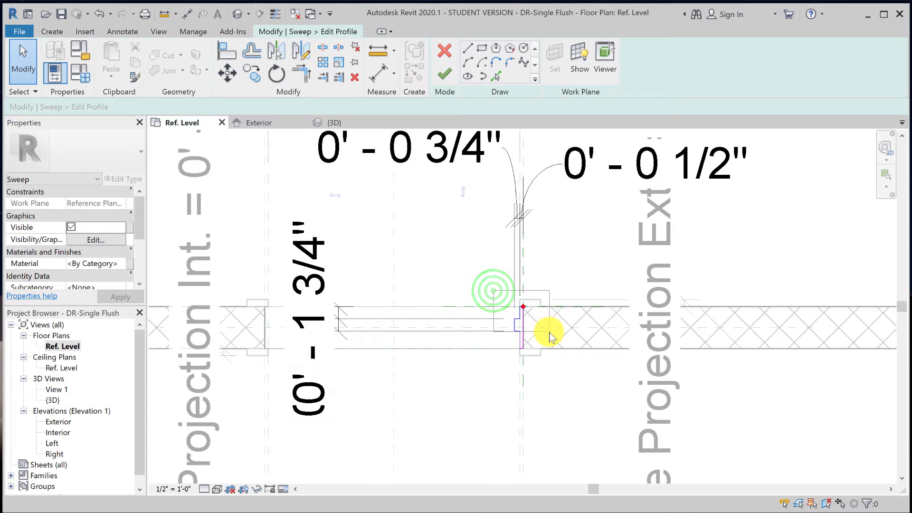
Finish the stopped frame profile and its sweep, and save the door family
{"action": "left_click_drag", "start_coordinate": [494, 331], "coordinate": [594, 276]}
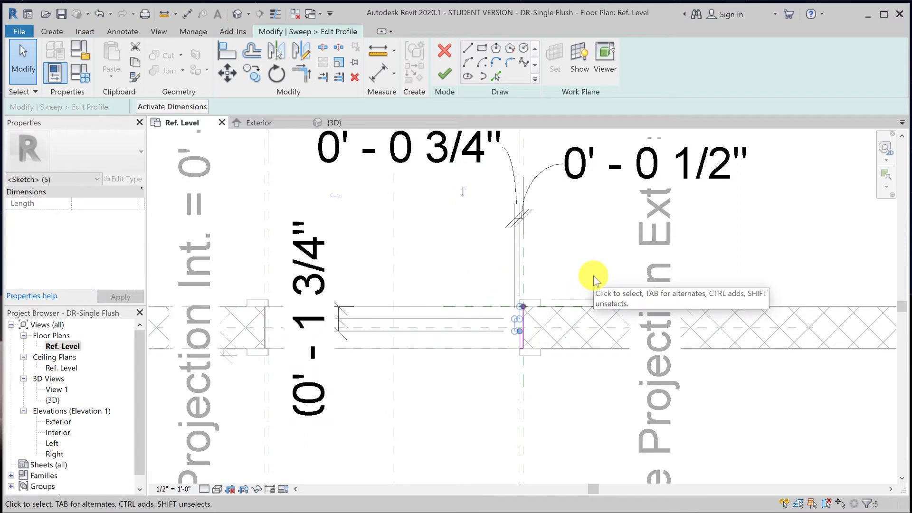
{"action": "left_click", "coordinate": [444, 75]}
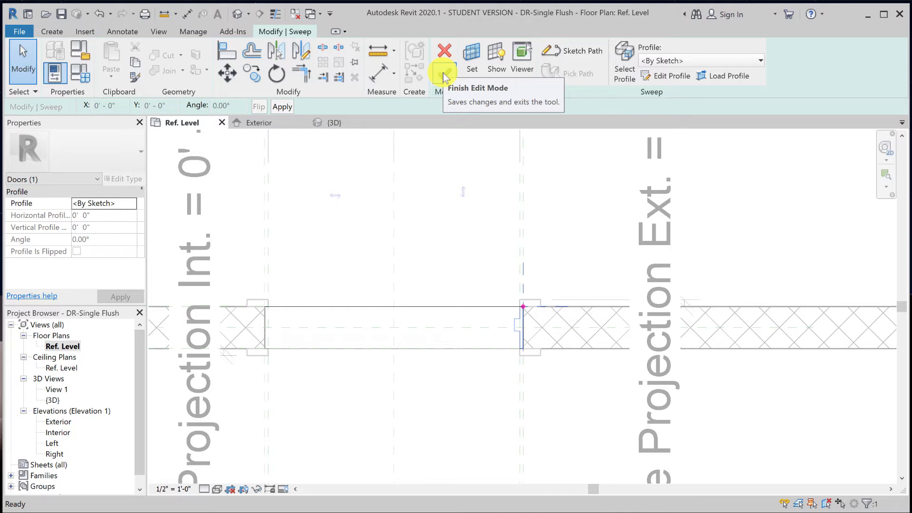
{"action": "left_click", "coordinate": [441, 74]}
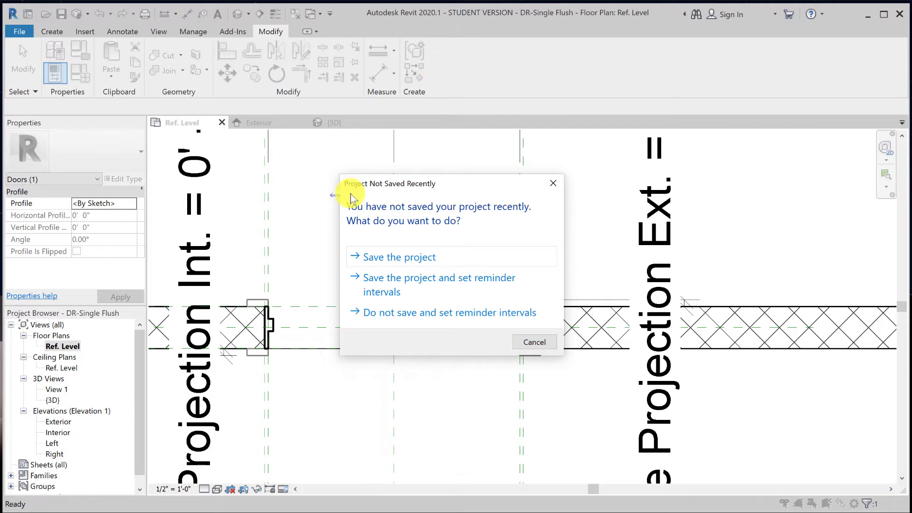
{"action": "left_click", "coordinate": [393, 256]}
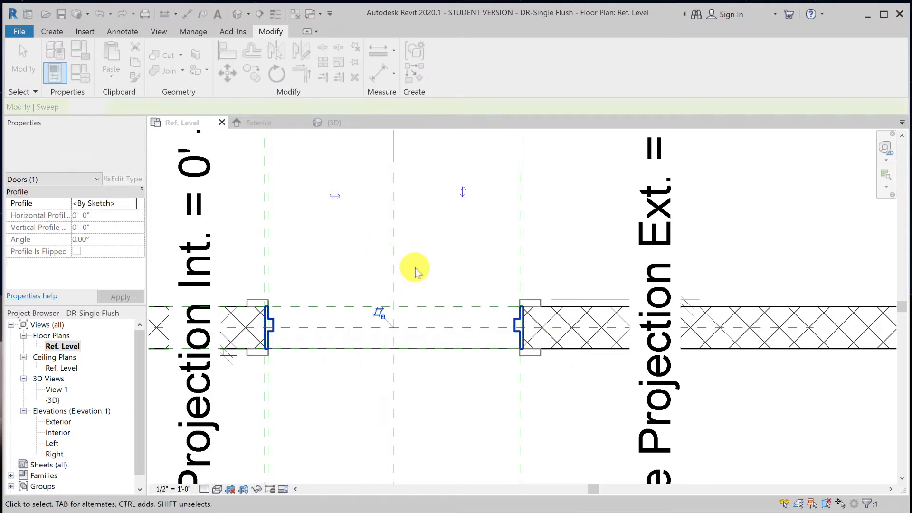
{"action": "left_click", "coordinate": [415, 267]}
Examine the foot of the swept door frame and its stop profile in the 3D view
{"action": "left_click", "coordinate": [240, 14]}
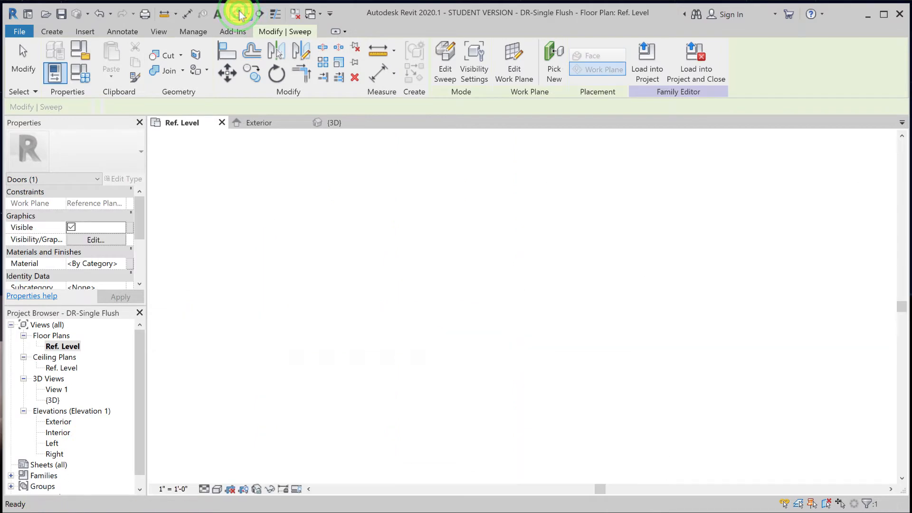
{"action": "scroll", "coordinate": [548, 399], "scroll_direction": "up", "scroll_amount": 5}
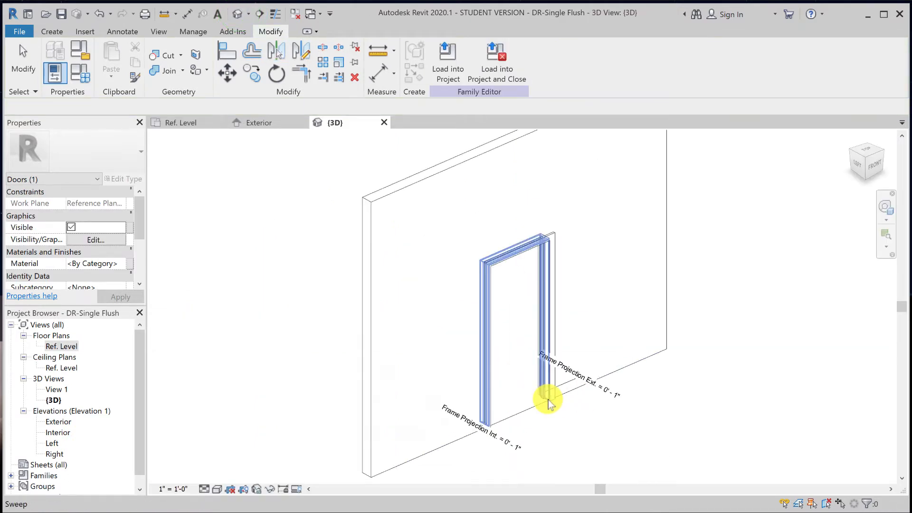
{"action": "left_click", "coordinate": [573, 439]}
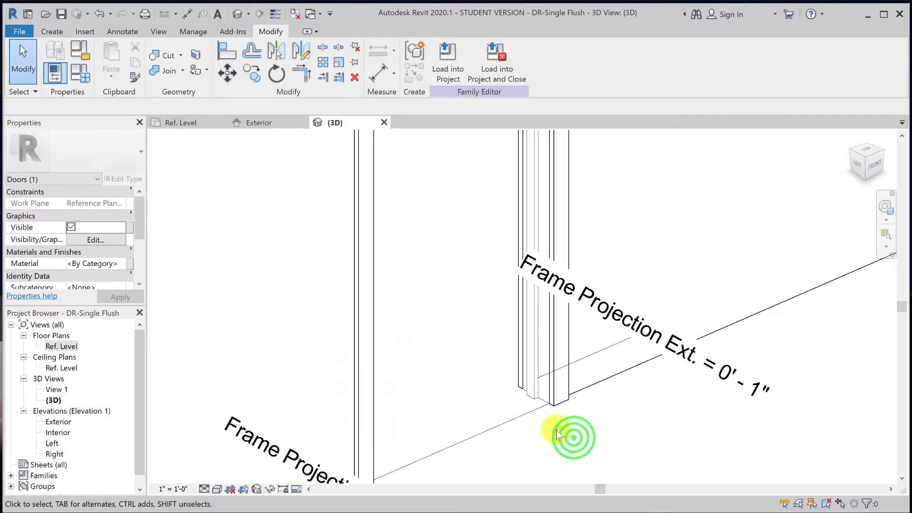
{"action": "scroll", "coordinate": [503, 362], "scroll_direction": "up", "scroll_amount": 3}
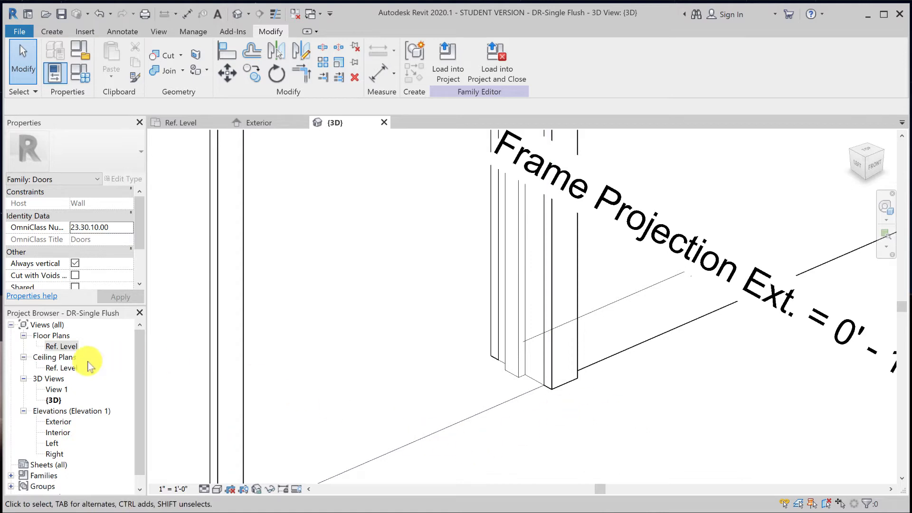
Start an extrusion in the Exterior elevation with Reference Plane : Exterior as its work plane
{"action": "double_click", "coordinate": [66, 346]}
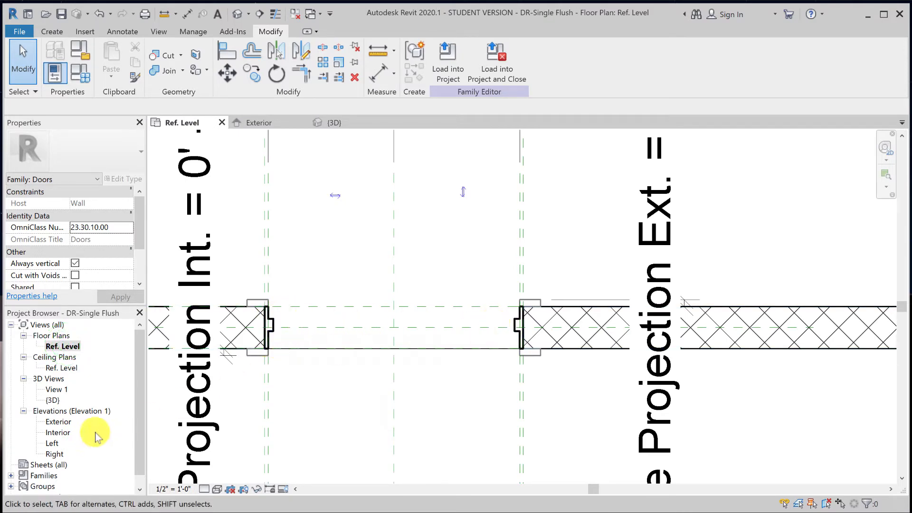
{"action": "double_click", "coordinate": [57, 423]}
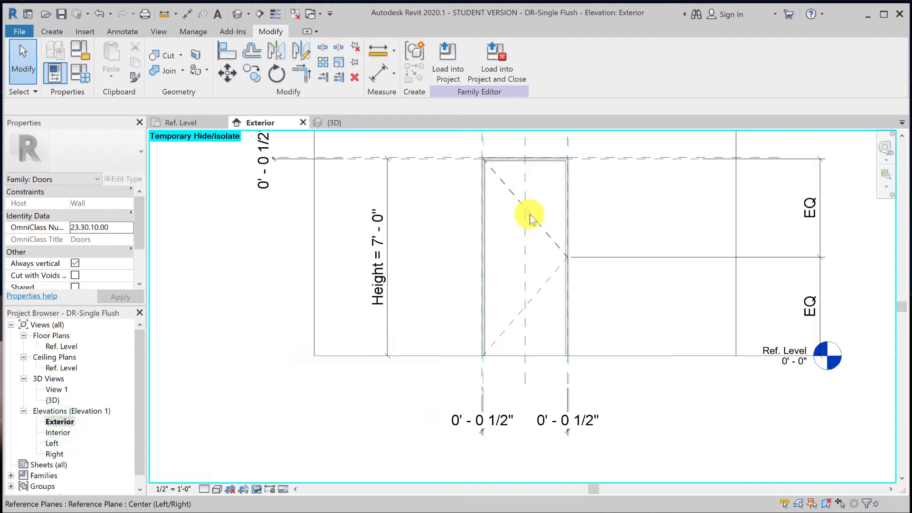
{"action": "scroll", "coordinate": [541, 244], "scroll_direction": "up", "scroll_amount": 3}
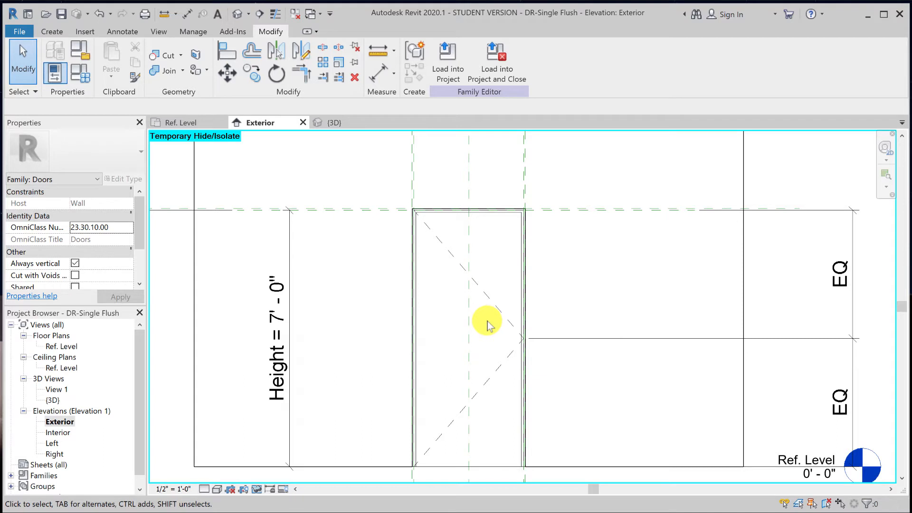
{"action": "left_click", "coordinate": [48, 33]}
{"action": "left_click", "coordinate": [112, 56]}
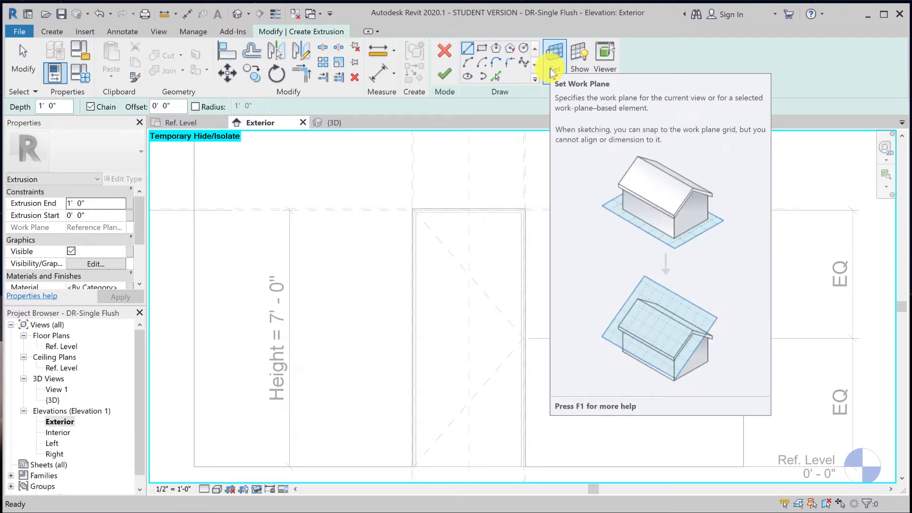
{"action": "left_click", "coordinate": [551, 69]}
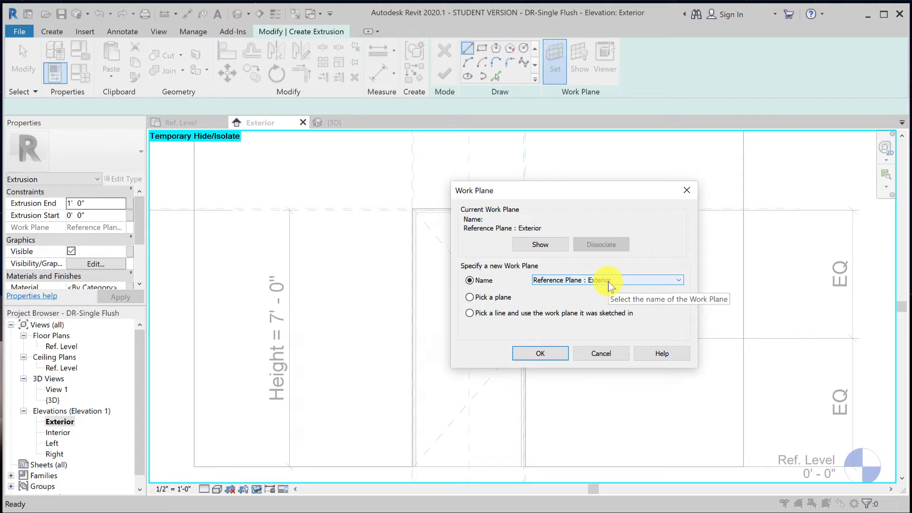
{"action": "left_click", "coordinate": [547, 352]}
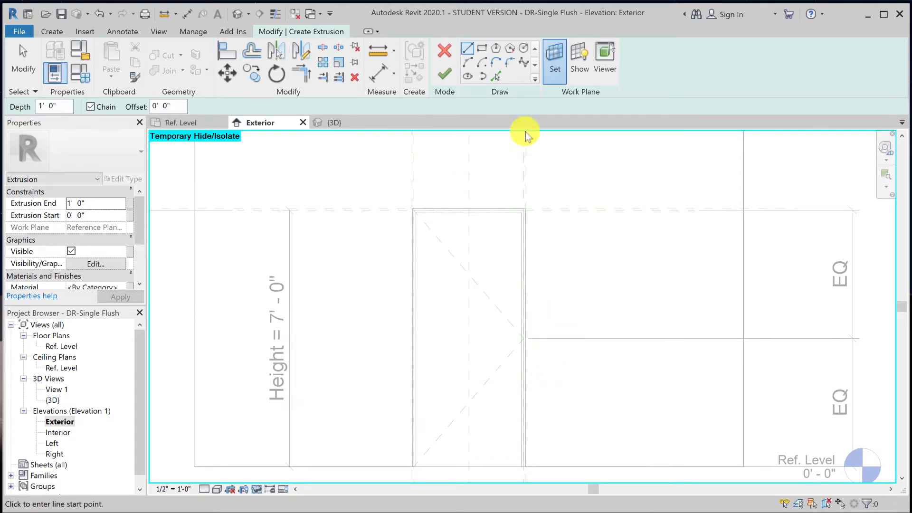
Sketch a rectangle about 5'-2" wide and 8'-1" high around the door opening for the extrusion
{"action": "left_click", "coordinate": [482, 48]}
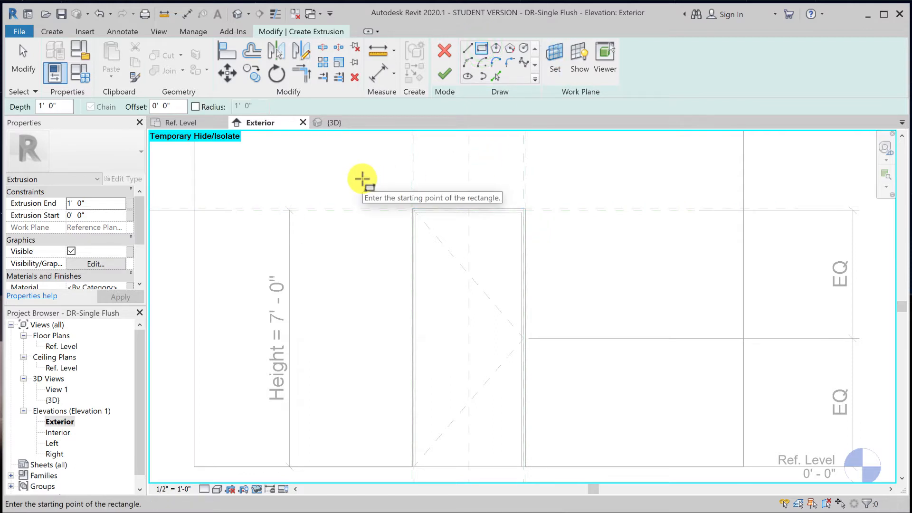
{"action": "left_click", "coordinate": [363, 180]}
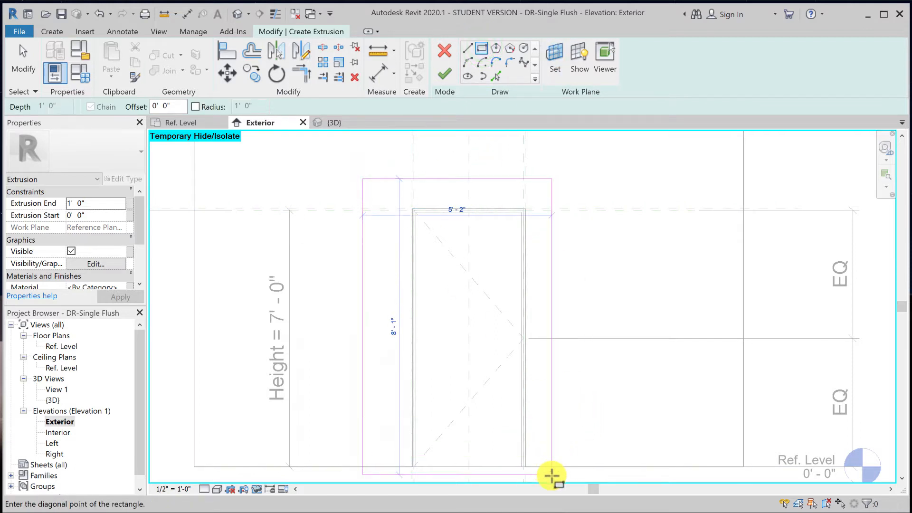
{"action": "left_click", "coordinate": [552, 475]}
{"action": "left_click", "coordinate": [24, 64]}
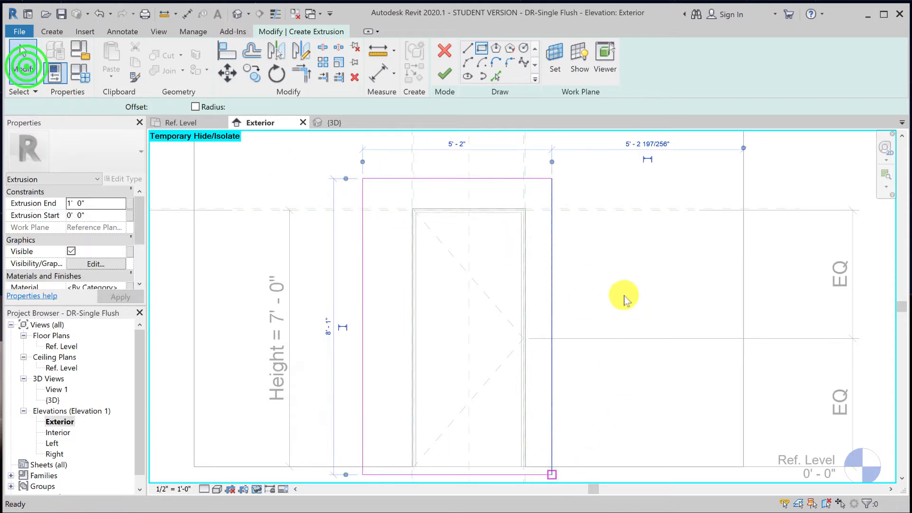
{"action": "scroll", "coordinate": [580, 280], "scroll_direction": "down", "scroll_amount": 2}
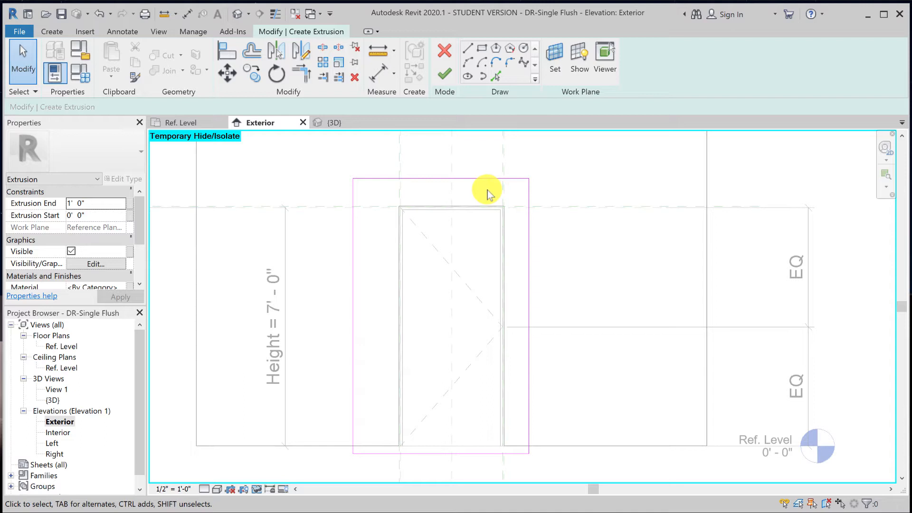
Align the rectangle's upper sketch line with the Top reference plane at the door head
{"action": "scroll", "coordinate": [452, 191], "scroll_direction": "up", "scroll_amount": 3}
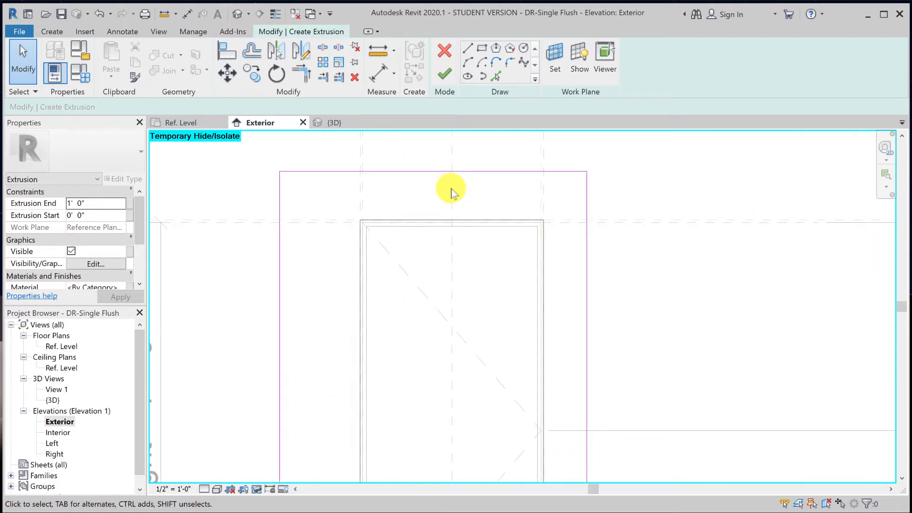
{"action": "key", "text": "a"}
{"action": "key", "text": "l"}
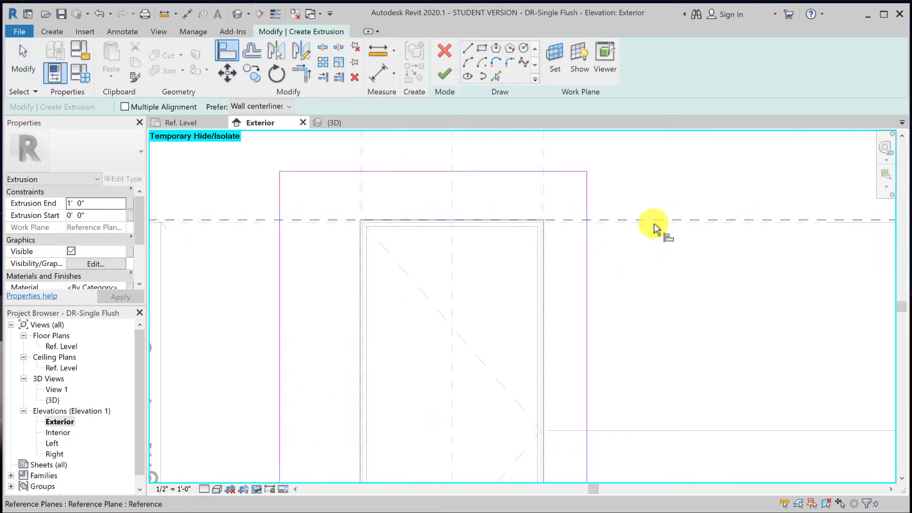
{"action": "left_click", "coordinate": [654, 226]}
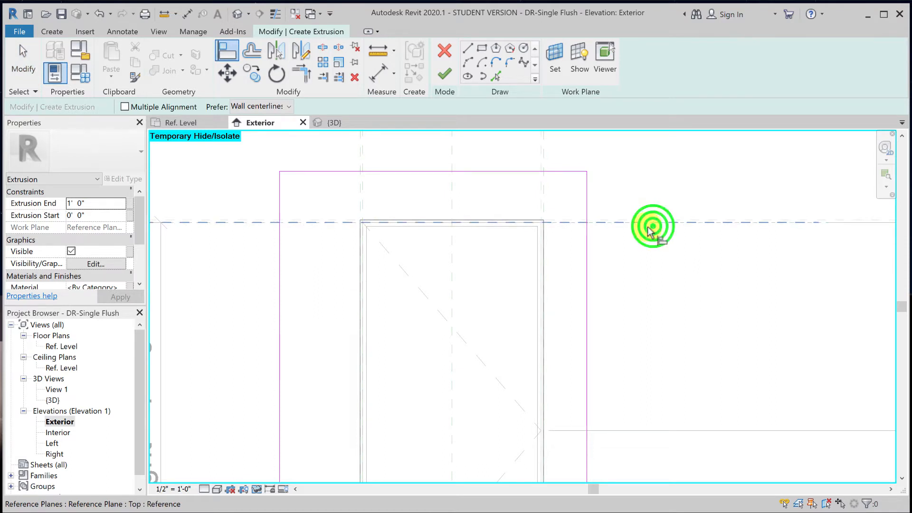
{"action": "left_click", "coordinate": [505, 171]}
{"action": "scroll", "coordinate": [424, 153], "scroll_direction": "right", "scroll_amount": 2, "text": "shift"}
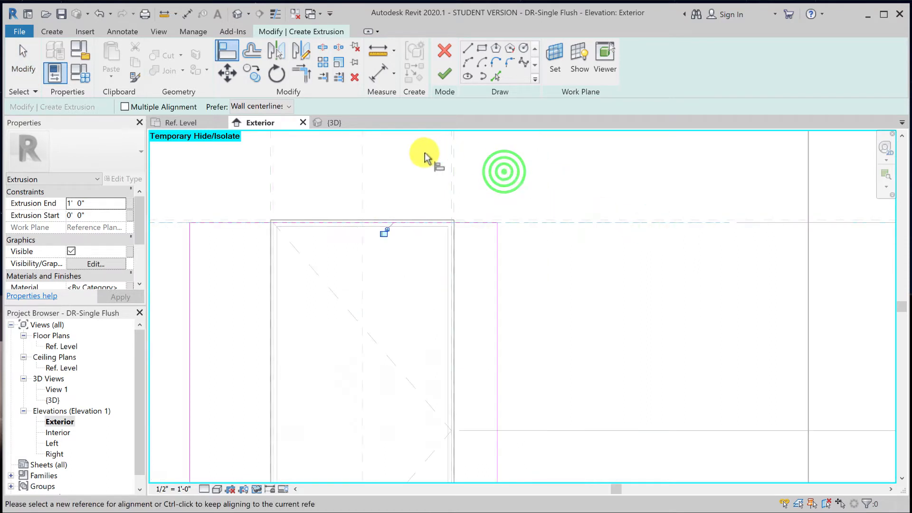
Align both vertical sketch lines with the inner reference planes at the jambs and lock the right-hand alignment
{"action": "left_click", "coordinate": [278, 171]}
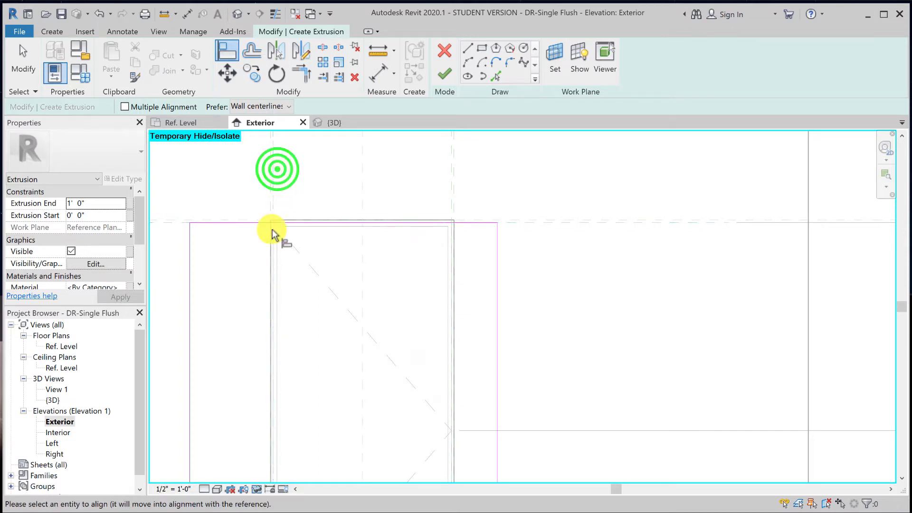
{"action": "left_click", "coordinate": [190, 272]}
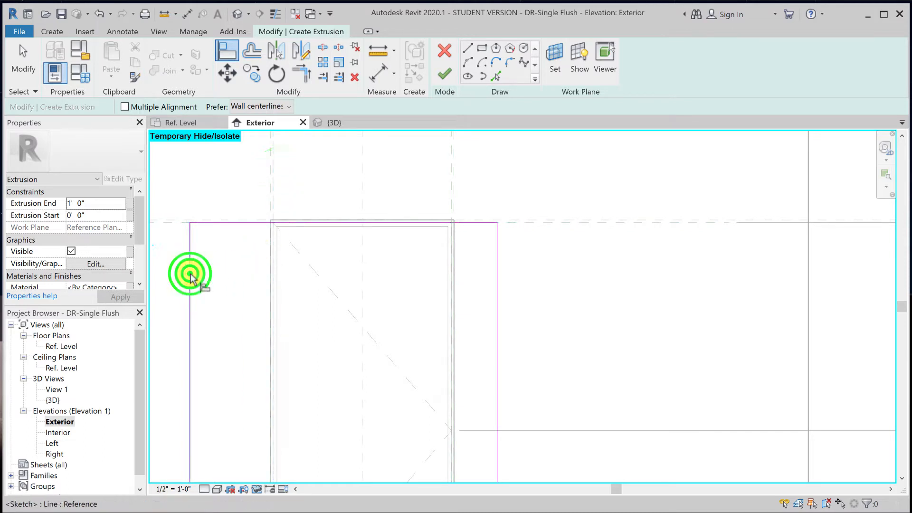
{"action": "left_click", "coordinate": [447, 190]}
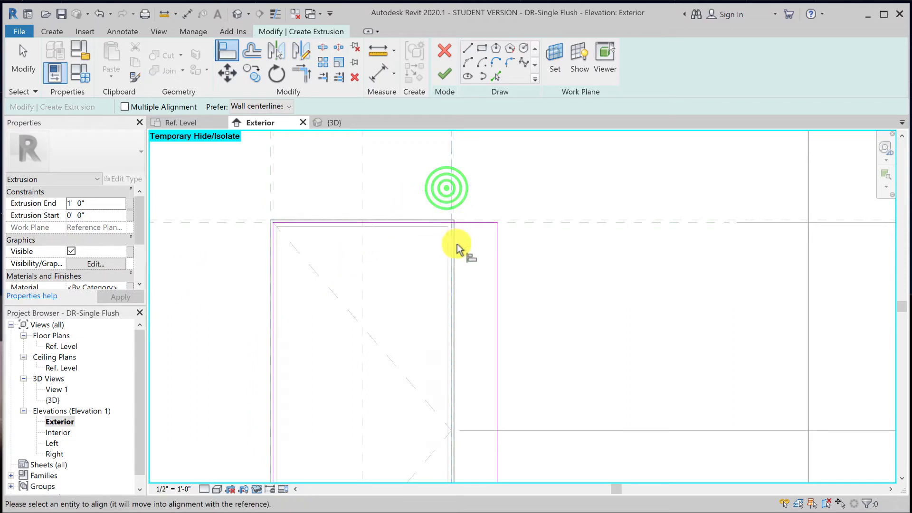
{"action": "left_click", "coordinate": [494, 275]}
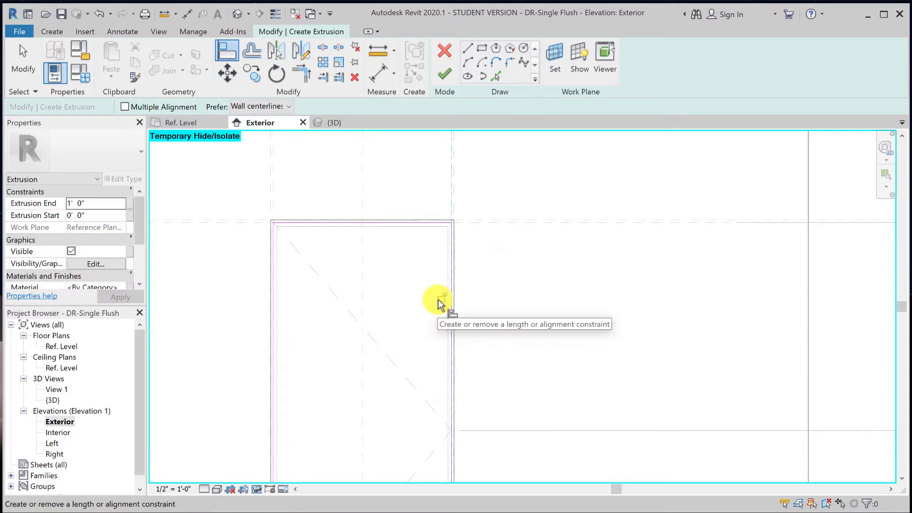
{"action": "left_click", "coordinate": [439, 299]}
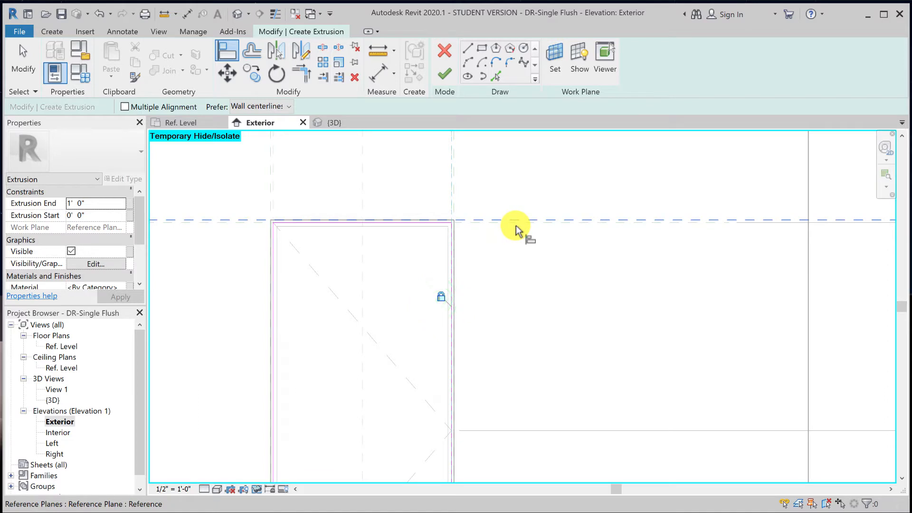
Realign the sketch's upper and left lines to the Top and Right reference planes and lock both alignments
{"action": "left_click", "coordinate": [516, 227]}
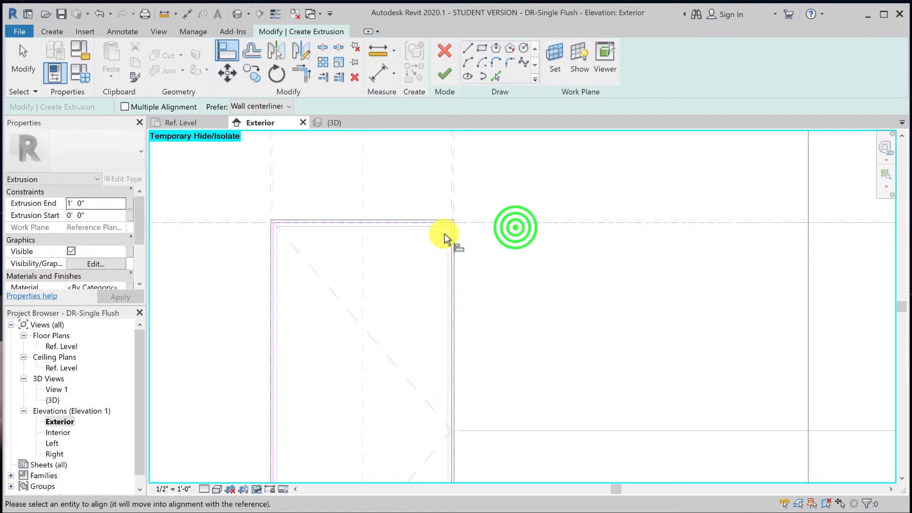
{"action": "left_click", "coordinate": [406, 224]}
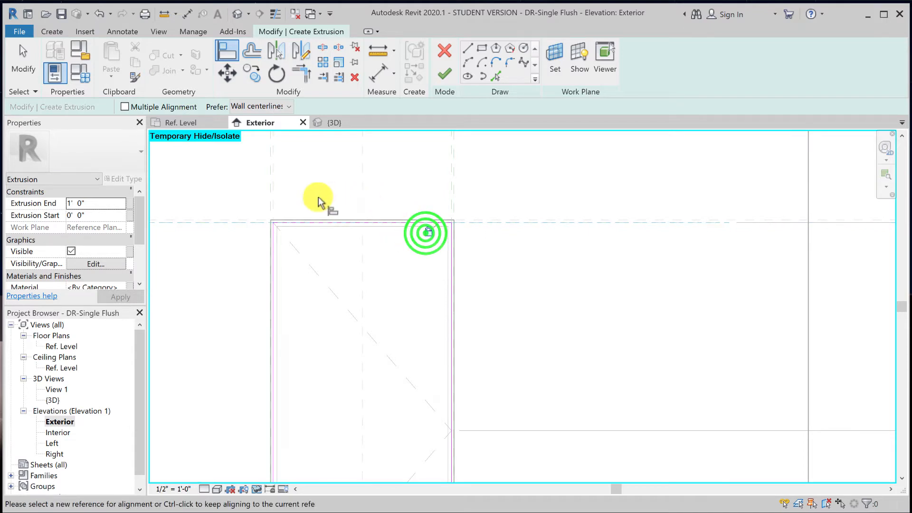
{"action": "left_click", "coordinate": [279, 190]}
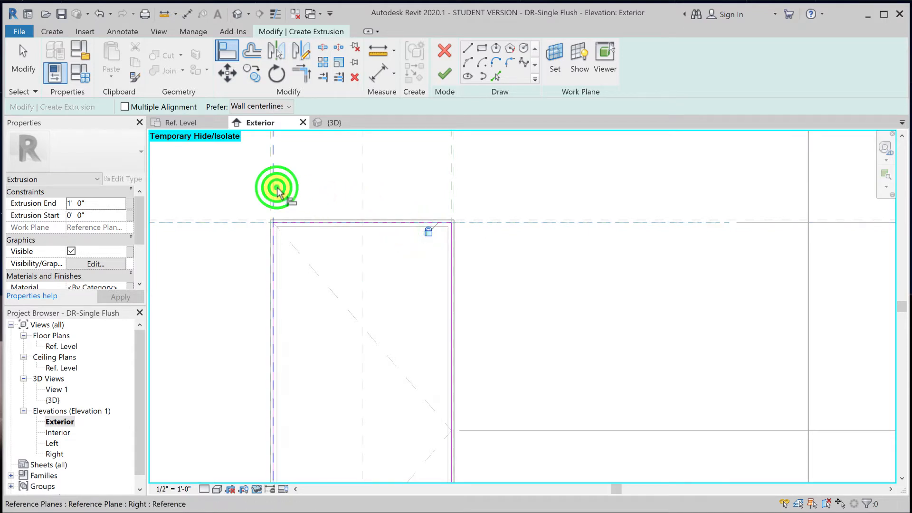
{"action": "left_click", "coordinate": [275, 278]}
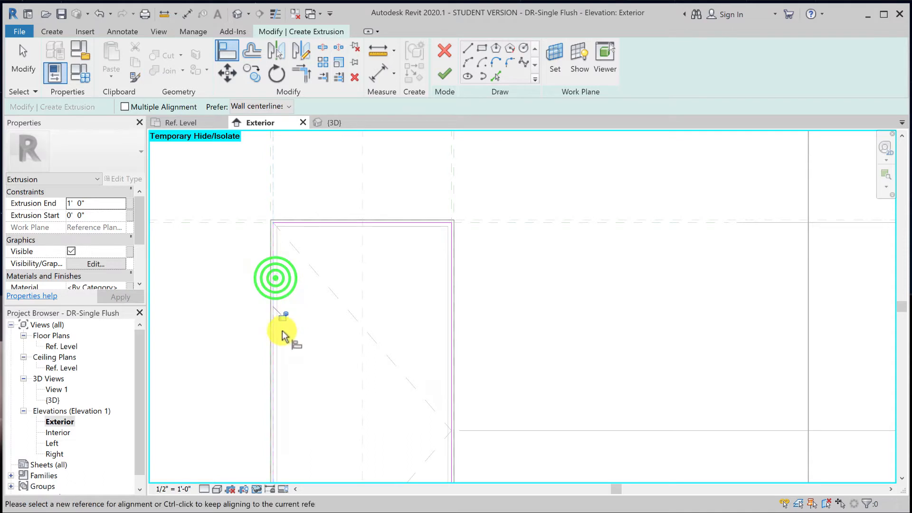
{"action": "left_click", "coordinate": [282, 319]}
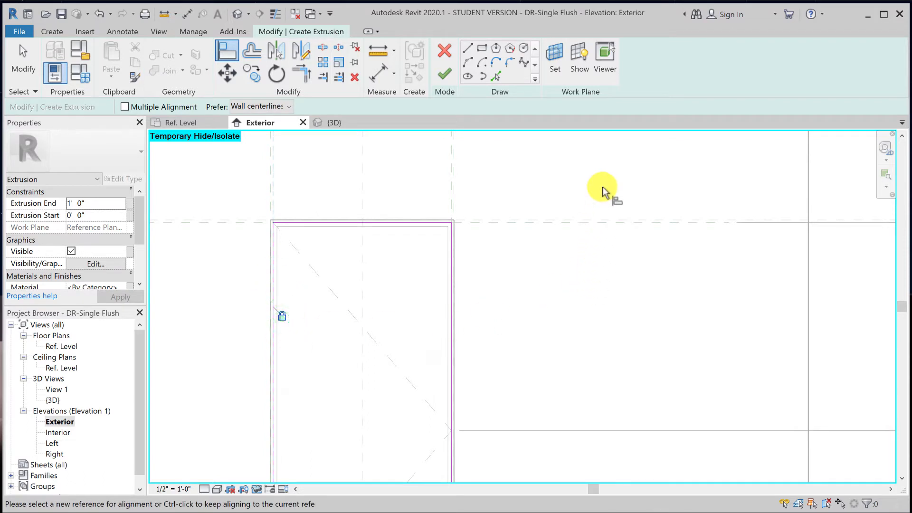
Align the sketch's lower line with Ref. Level and lock the alignment
{"action": "scroll", "coordinate": [602, 193], "scroll_direction": "down", "scroll_amount": 2}
{"action": "middle_click_drag", "start_coordinate": [603, 219], "coordinate": [600, 176]}
{"action": "left_click", "coordinate": [794, 407]}
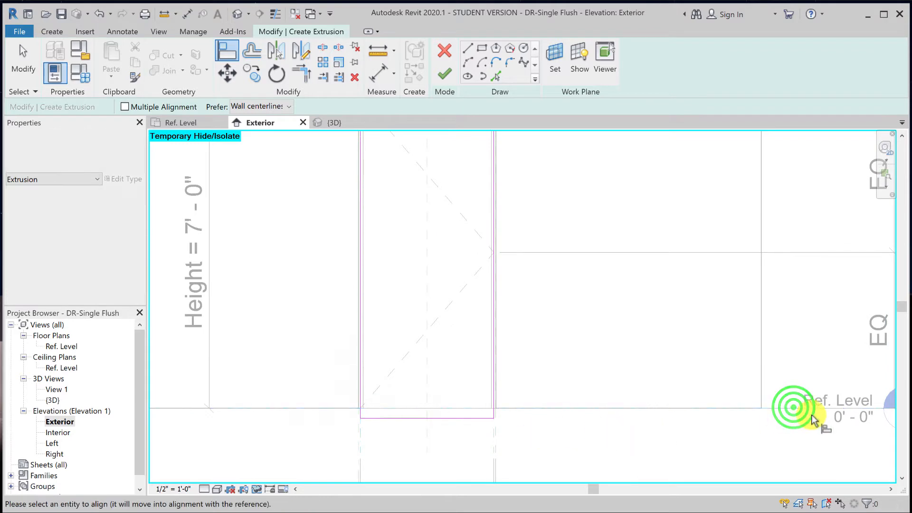
{"action": "left_click", "coordinate": [449, 420]}
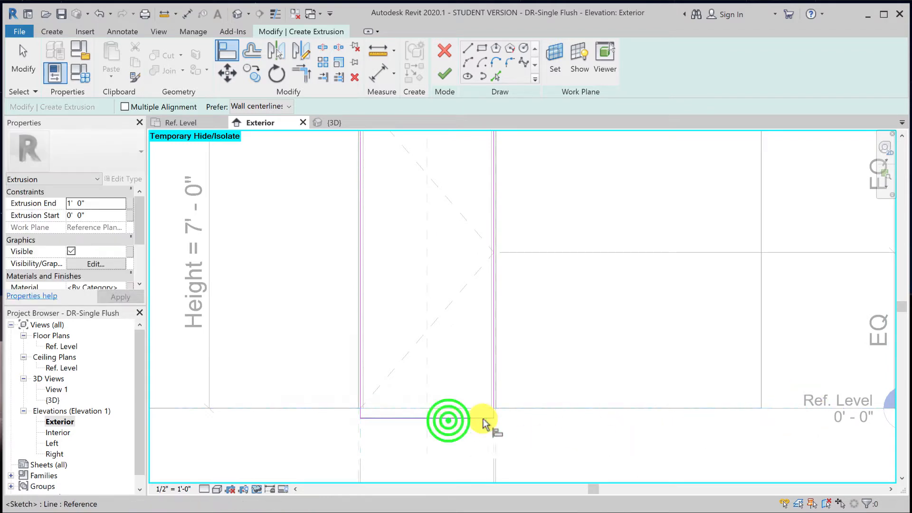
{"action": "left_click", "coordinate": [527, 400]}
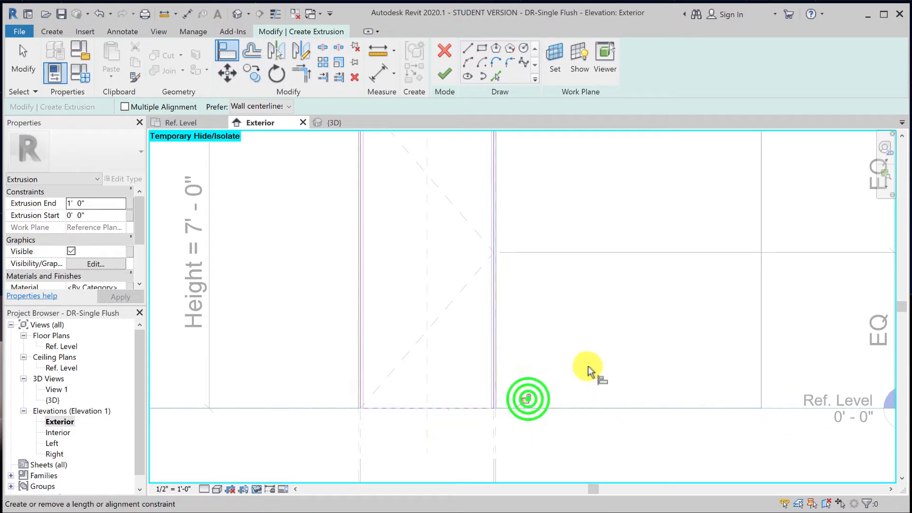
Finish the door panel's extrusion sketch in the Exterior elevation
{"action": "left_click", "coordinate": [444, 74]}
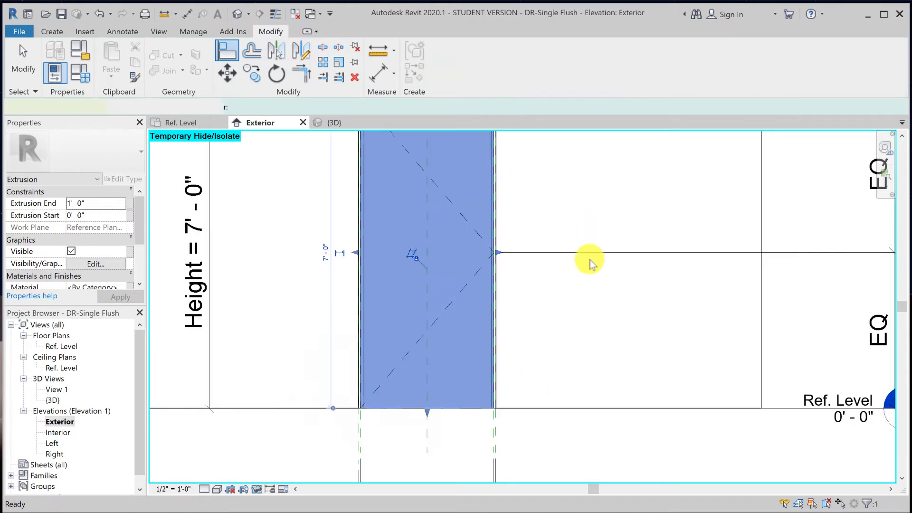
{"action": "scroll", "coordinate": [588, 288], "scroll_direction": "down", "scroll_amount": 1}
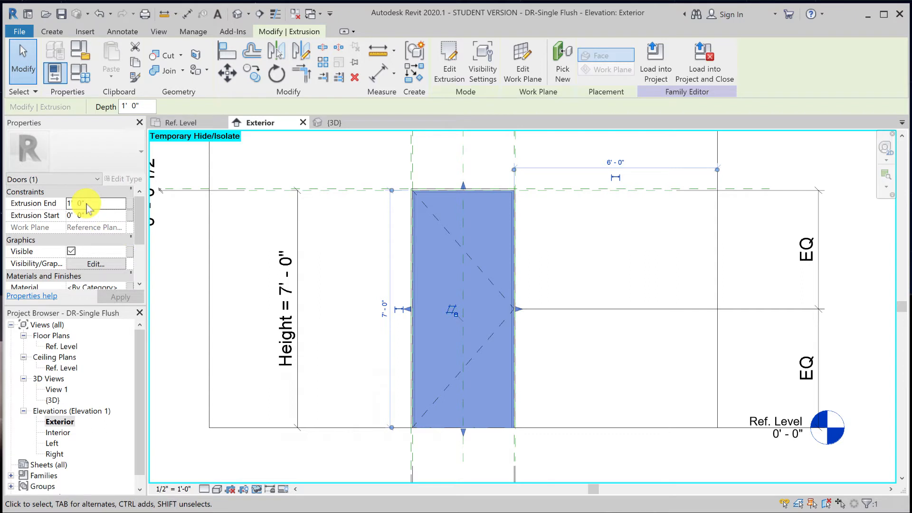
{"action": "left_click", "coordinate": [252, 240]}
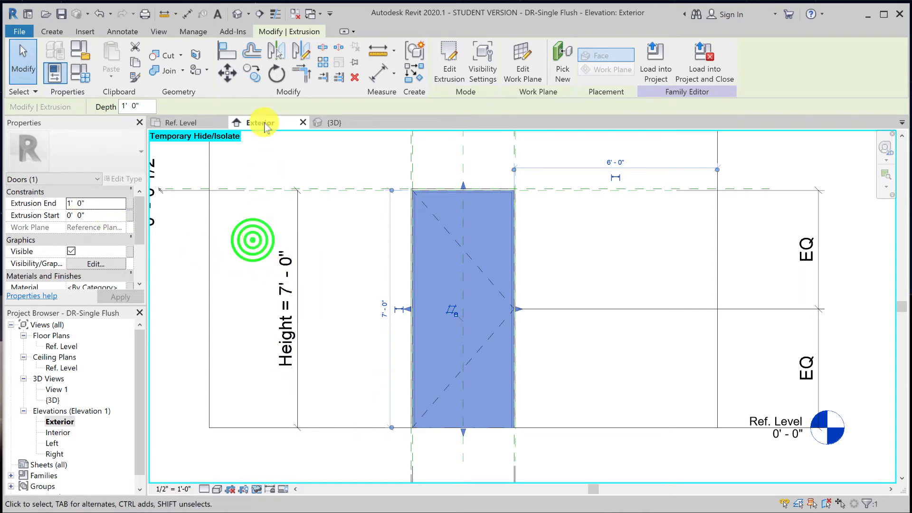
Inspect the depth of the new door panel extrusion in the default 3D view
{"action": "left_click", "coordinate": [238, 15]}
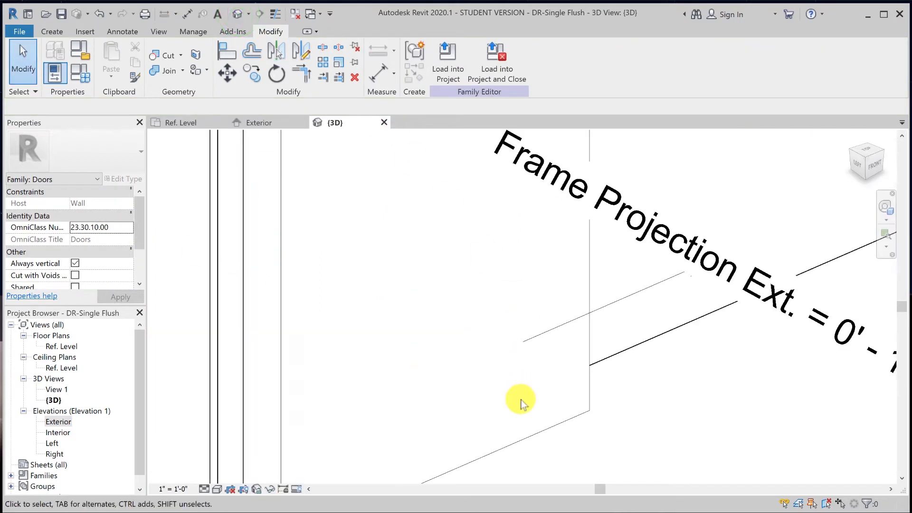
{"action": "scroll", "coordinate": [521, 403], "scroll_direction": "down", "scroll_amount": 3}
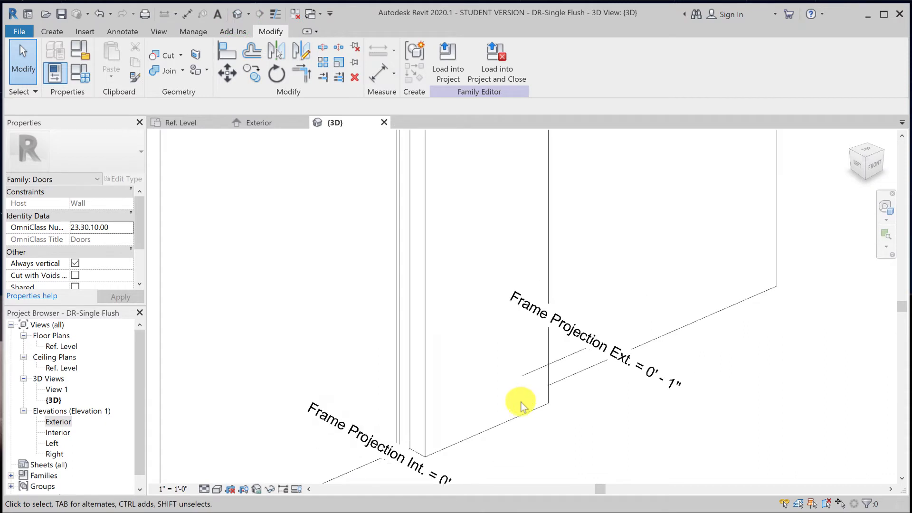
{"action": "left_click", "coordinate": [520, 416]}
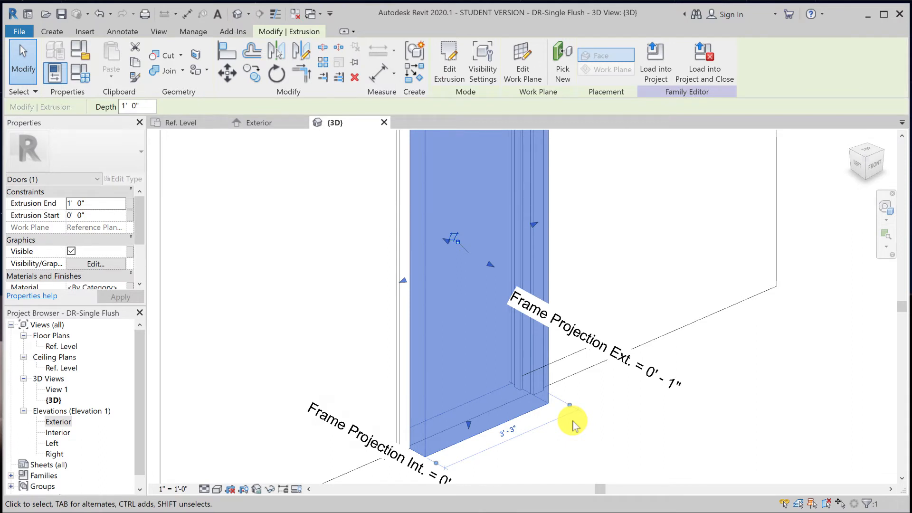
{"action": "left_click", "coordinate": [94, 204]}
{"action": "left_click", "coordinate": [263, 304]}
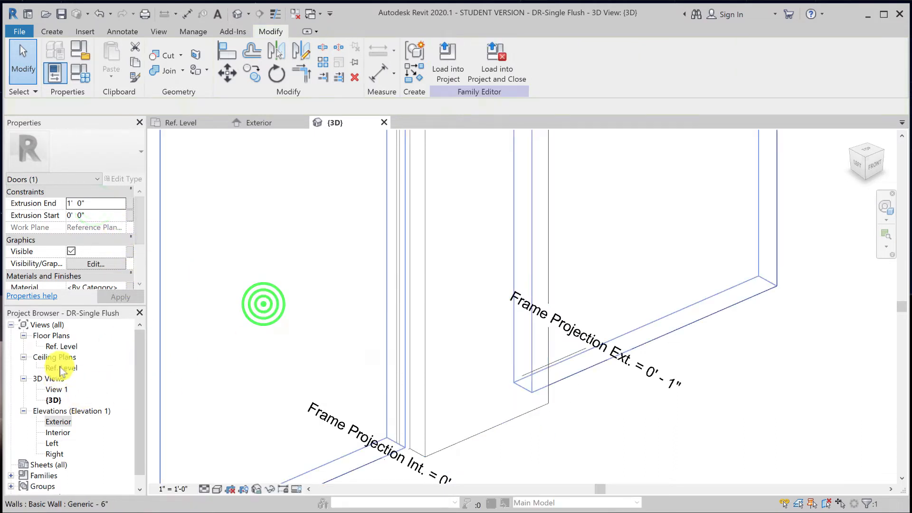
In the Ref. Level floor plan, set the door panel's Extrusion End to 1.75"
{"action": "double_click", "coordinate": [62, 346]}
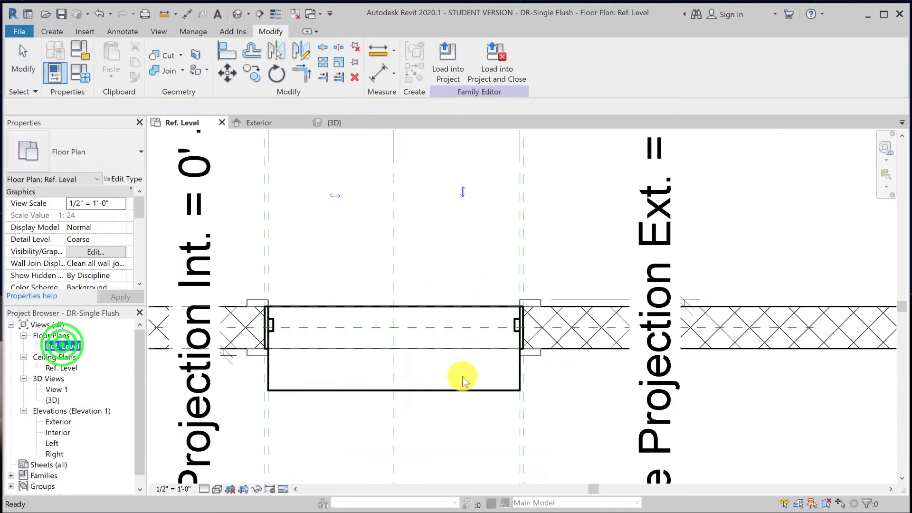
{"action": "left_click", "coordinate": [466, 386]}
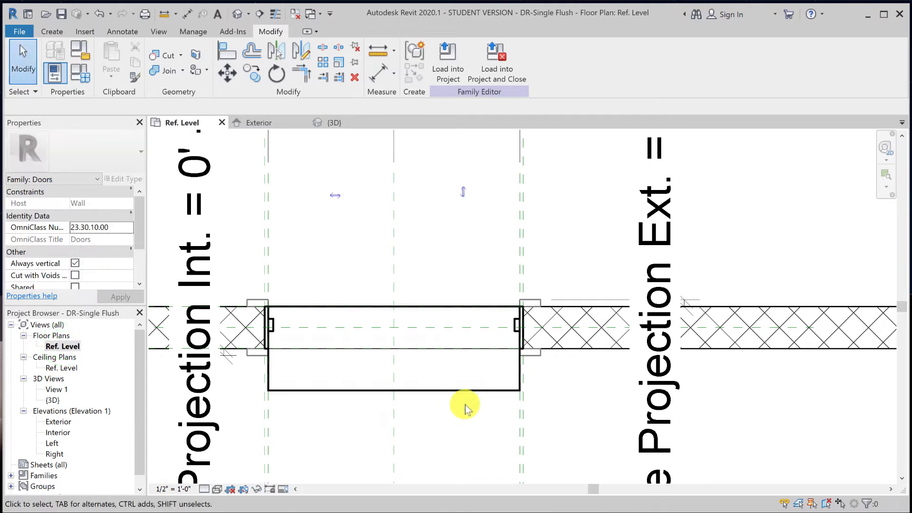
{"action": "left_click", "coordinate": [464, 402]}
{"action": "left_click", "coordinate": [444, 378]}
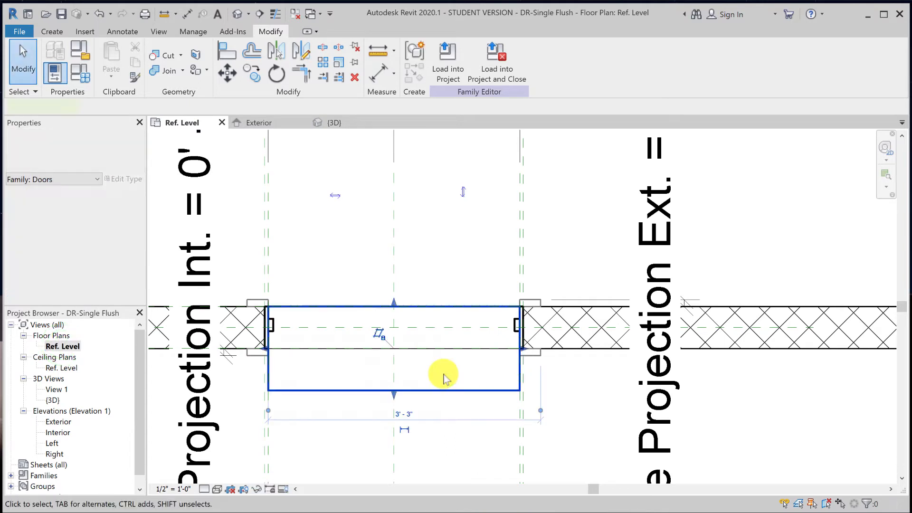
{"action": "left_click", "coordinate": [71, 203]}
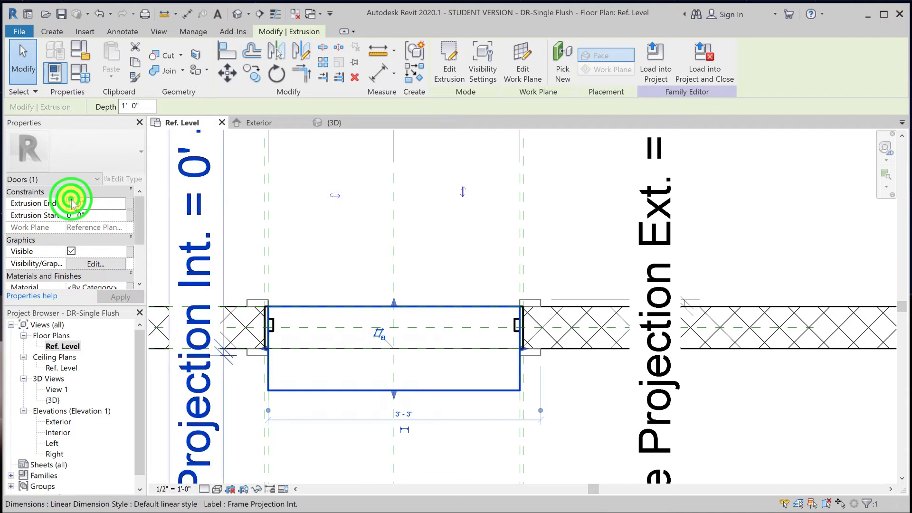
{"action": "double_click", "coordinate": [81, 203]}
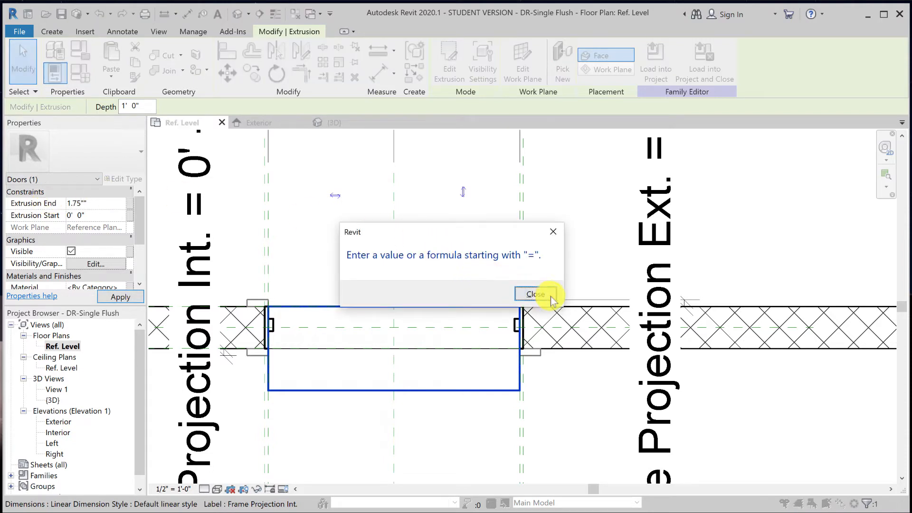
{"action": "left_click", "coordinate": [537, 294]}
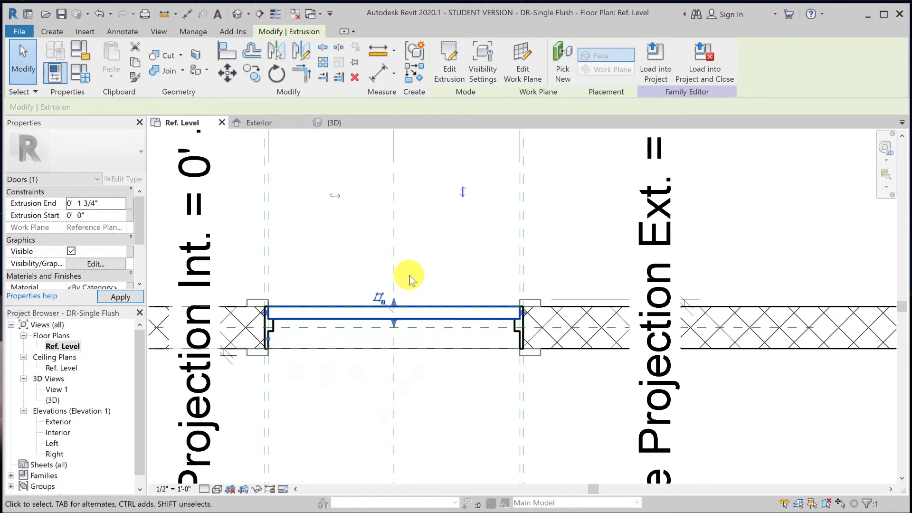
{"action": "left_click", "coordinate": [357, 267]}
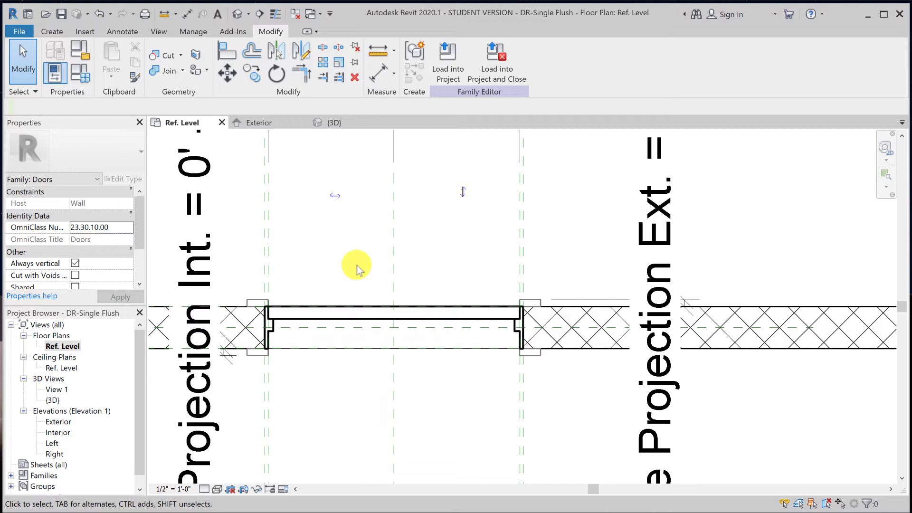
Inspect the door panel and frame within the host wall in 3D from both sides
{"action": "left_click", "coordinate": [236, 14]}
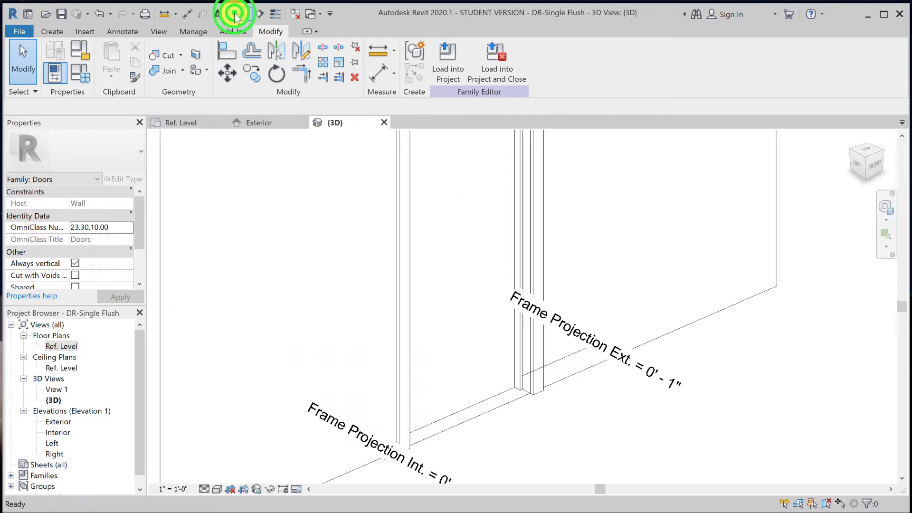
{"action": "scroll", "coordinate": [517, 352], "scroll_direction": "down", "scroll_amount": 5}
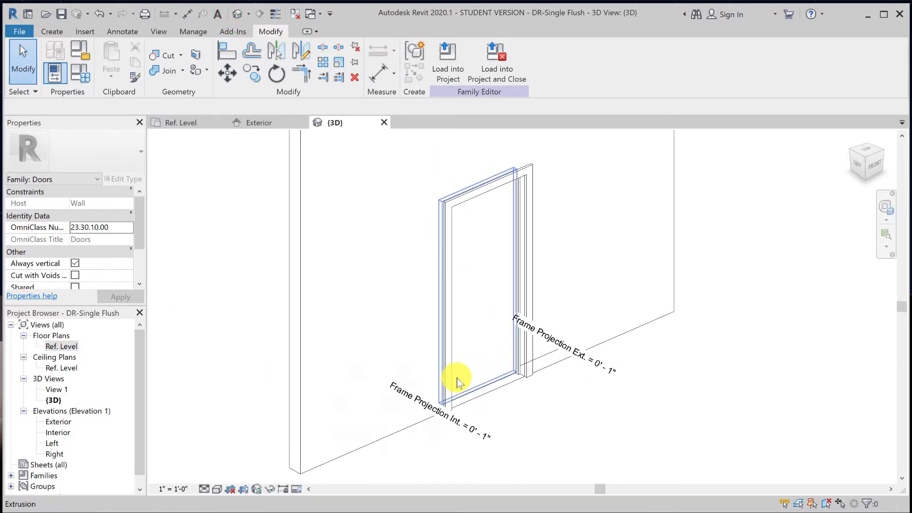
{"action": "left_click", "coordinate": [373, 438]}
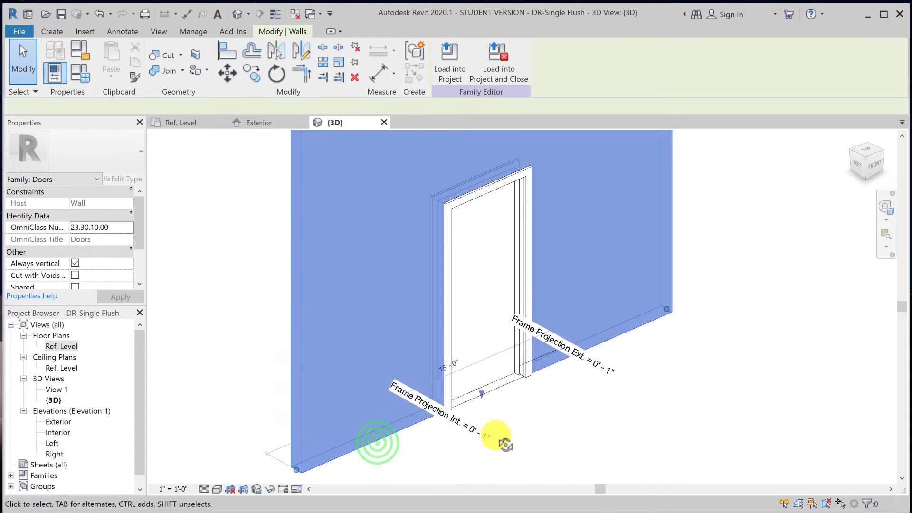
{"action": "middle_click_drag", "start_coordinate": [499, 439], "coordinate": [563, 440], "text": "shift"}
{"action": "left_click", "coordinate": [421, 443]}
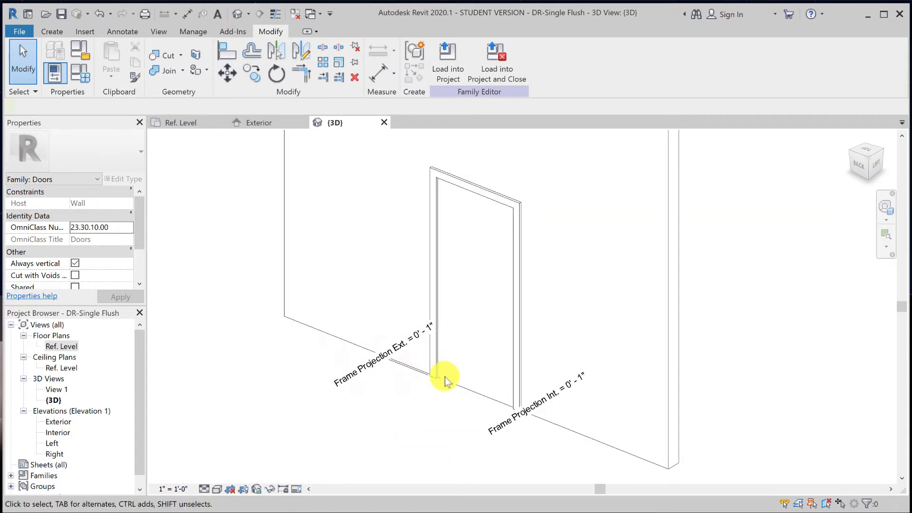
{"action": "left_click", "coordinate": [233, 259]}
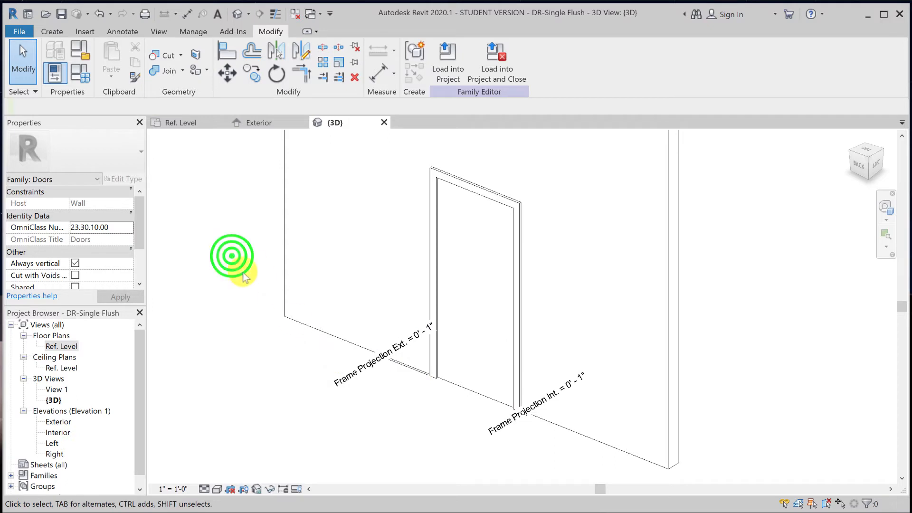
Open the Family Types settings and move the Width parameter above Height in the Dimensions group
{"action": "left_click", "coordinate": [79, 74]}
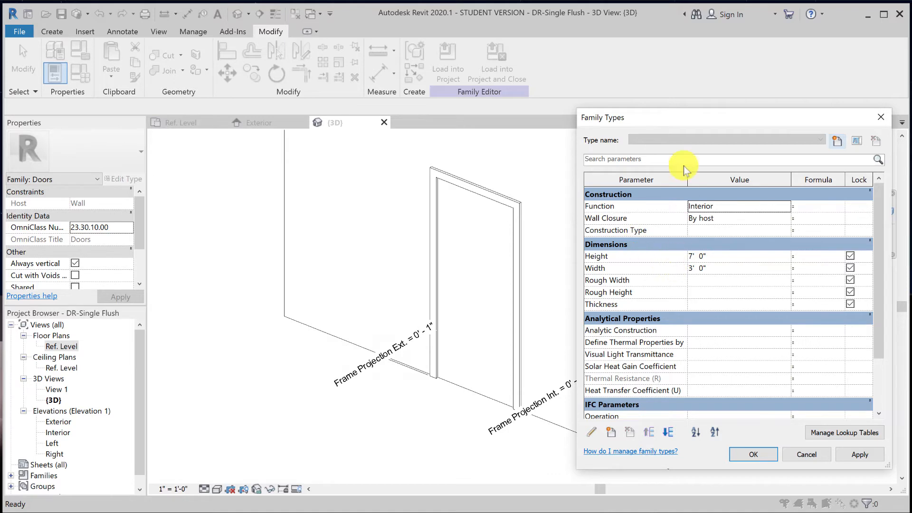
{"action": "left_click_drag", "start_coordinate": [689, 117], "coordinate": [666, 93]}
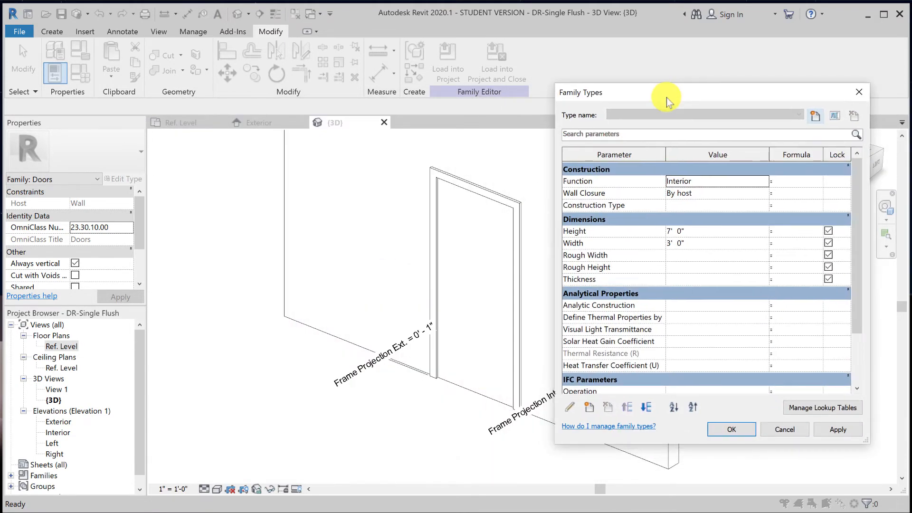
{"action": "left_click", "coordinate": [706, 231]}
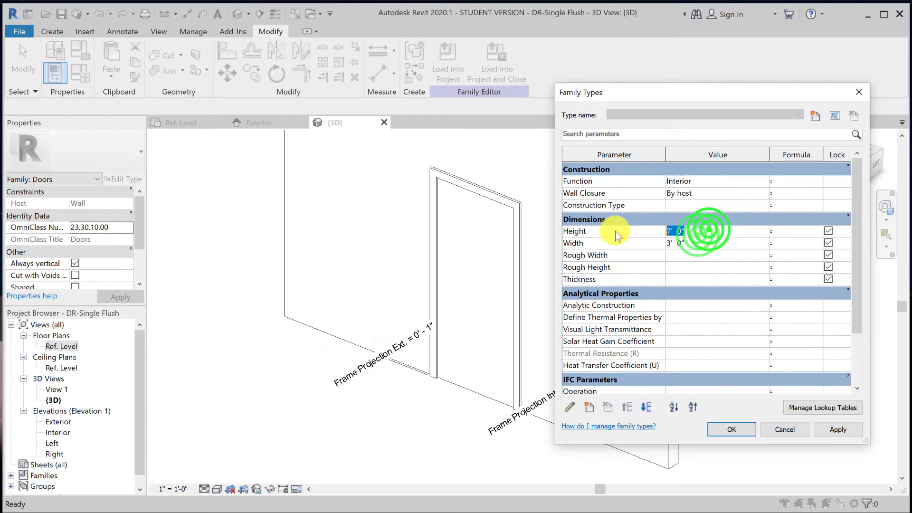
{"action": "left_click", "coordinate": [572, 244]}
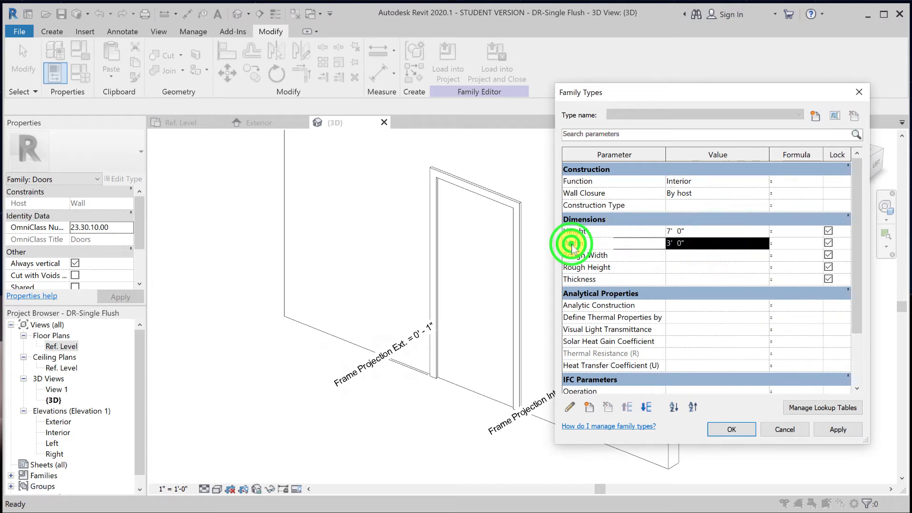
{"action": "left_click", "coordinate": [625, 408]}
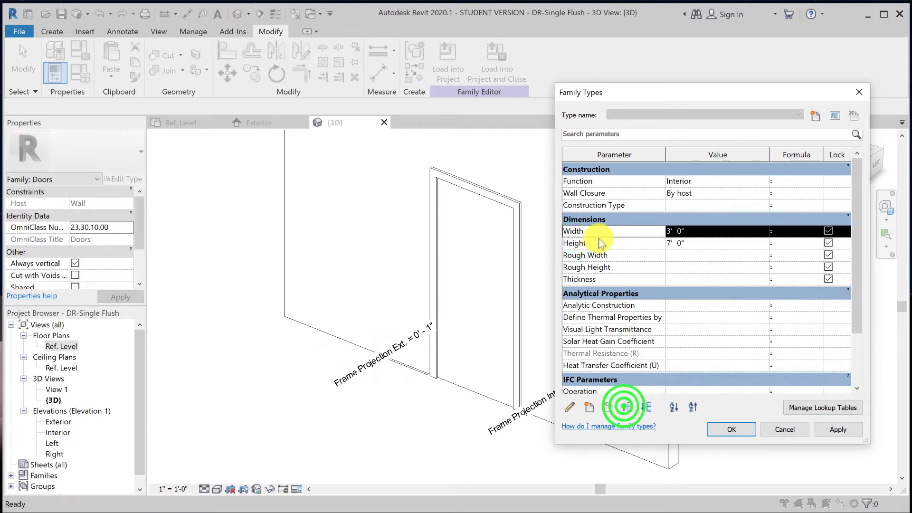
Flex the door family by applying a Width of 5' and a Height of 2'
{"action": "left_click", "coordinate": [692, 231]}
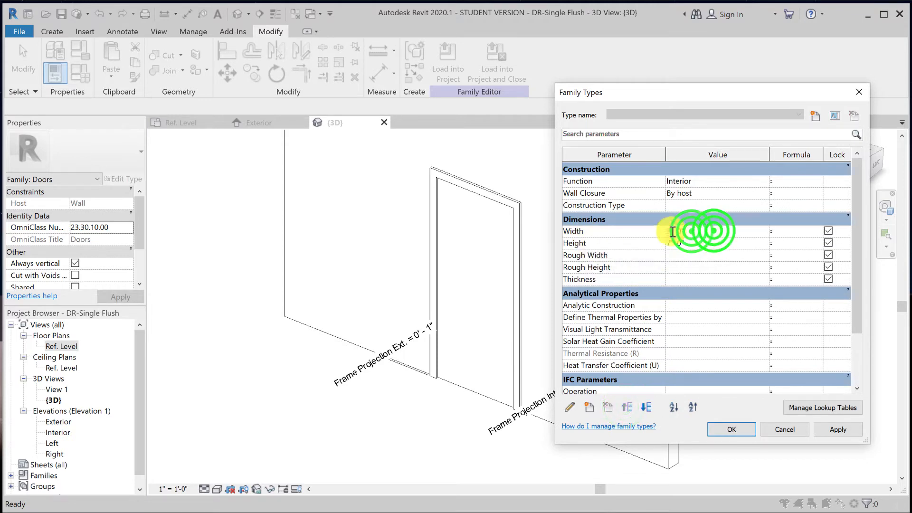
{"action": "type", "text": "5"}
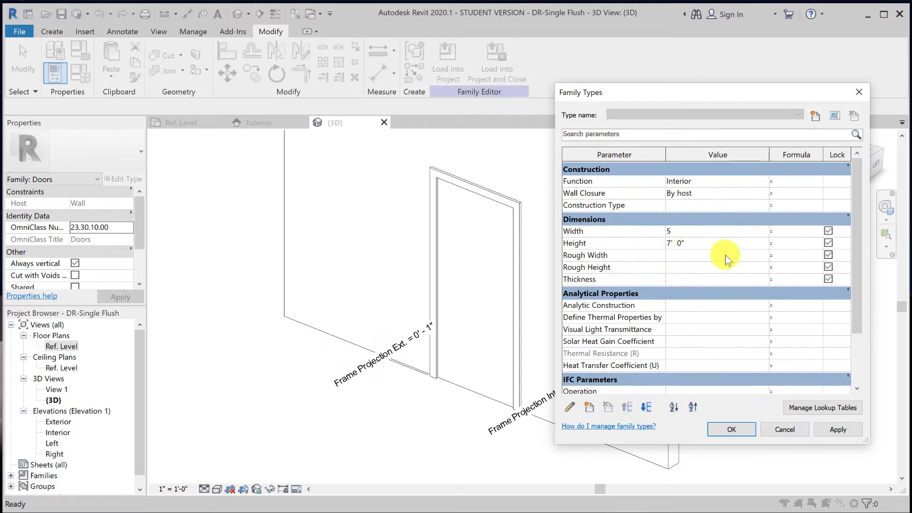
{"action": "left_click", "coordinate": [700, 243]}
{"action": "type", "text": "2"}
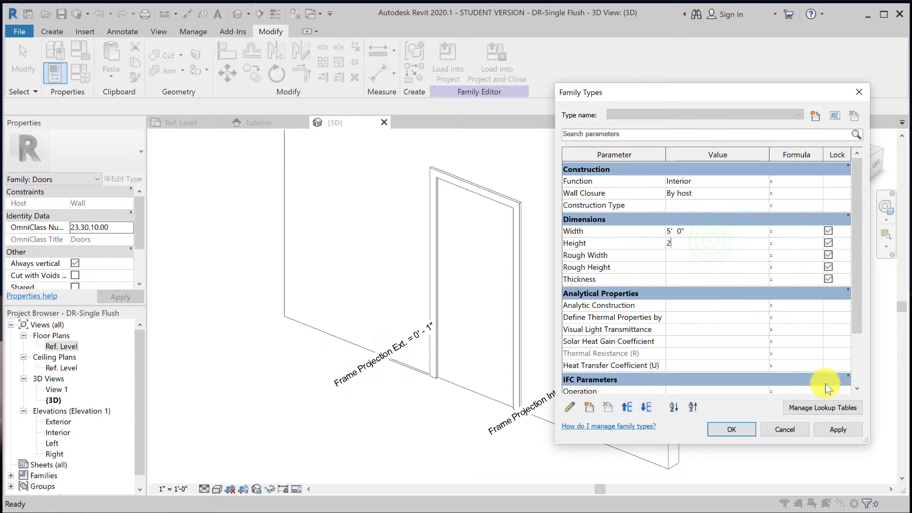
{"action": "left_click", "coordinate": [840, 432]}
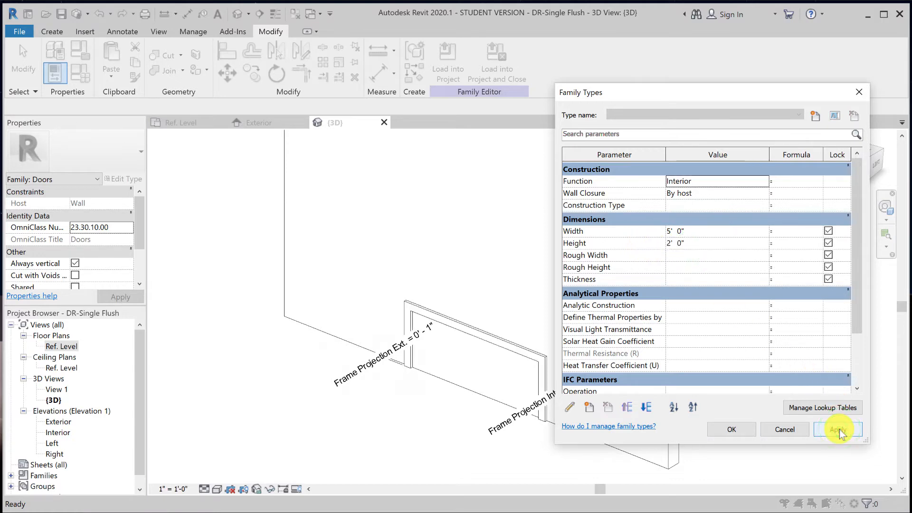
Set the door family's Width to 4' and Height to 8', apply the values and close the Family Types settings
{"action": "left_click", "coordinate": [694, 232]}
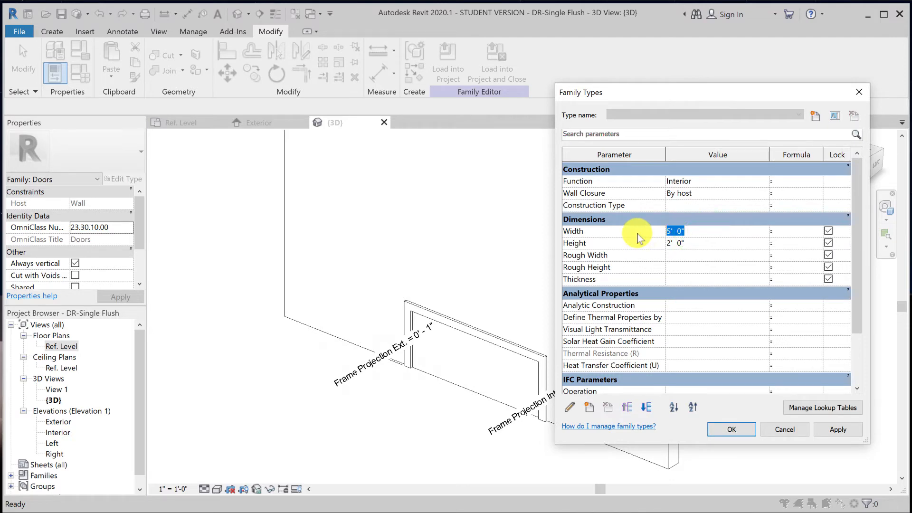
{"action": "type", "text": "4"}
{"action": "left_click", "coordinate": [697, 243]}
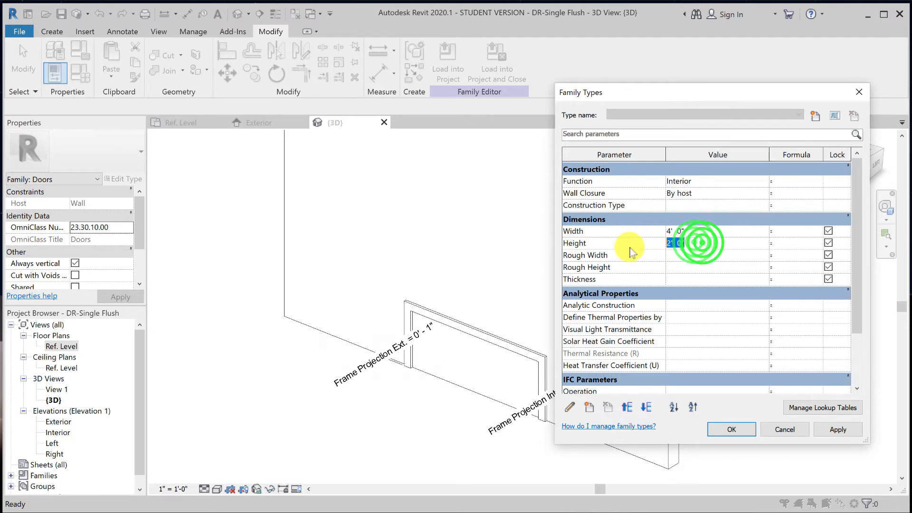
{"action": "type", "text": "8"}
{"action": "left_click", "coordinate": [838, 429]}
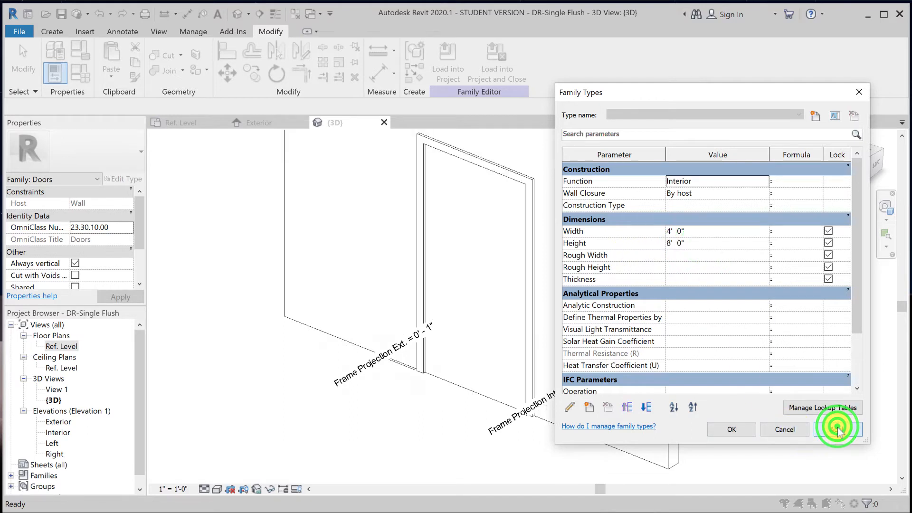
{"action": "left_click", "coordinate": [730, 429]}
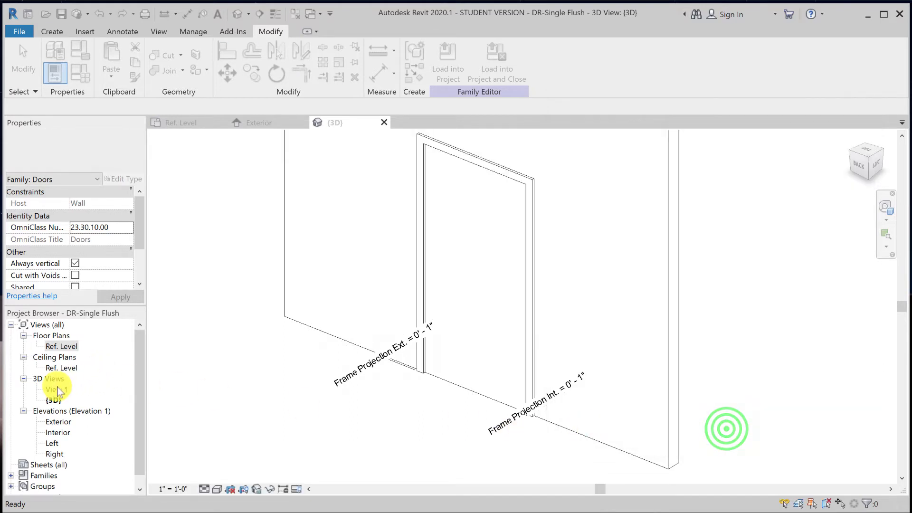
Open the Exterior elevation and reset its temporary hide/isolate to bring back the hidden elements
{"action": "double_click", "coordinate": [58, 422]}
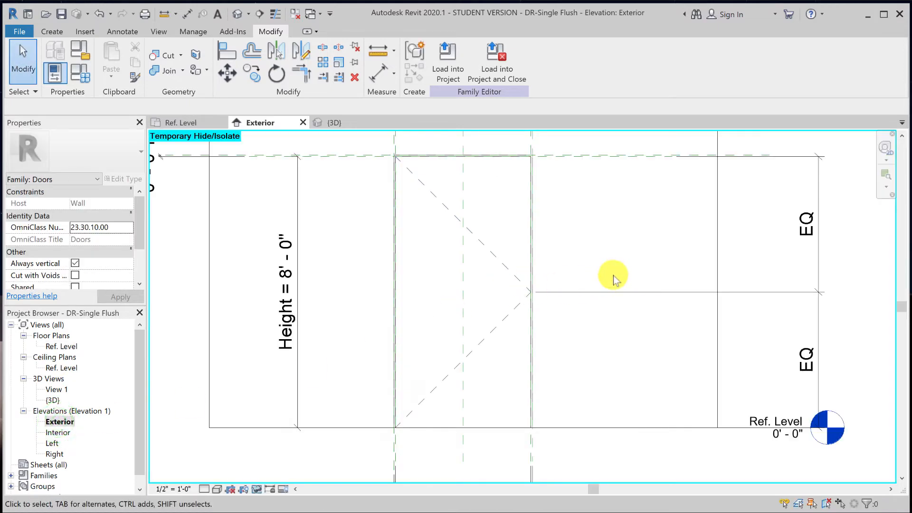
{"action": "scroll", "coordinate": [613, 278], "scroll_direction": "down", "scroll_amount": 1}
{"action": "scroll", "coordinate": [613, 278], "scroll_direction": "down", "scroll_amount": 2}
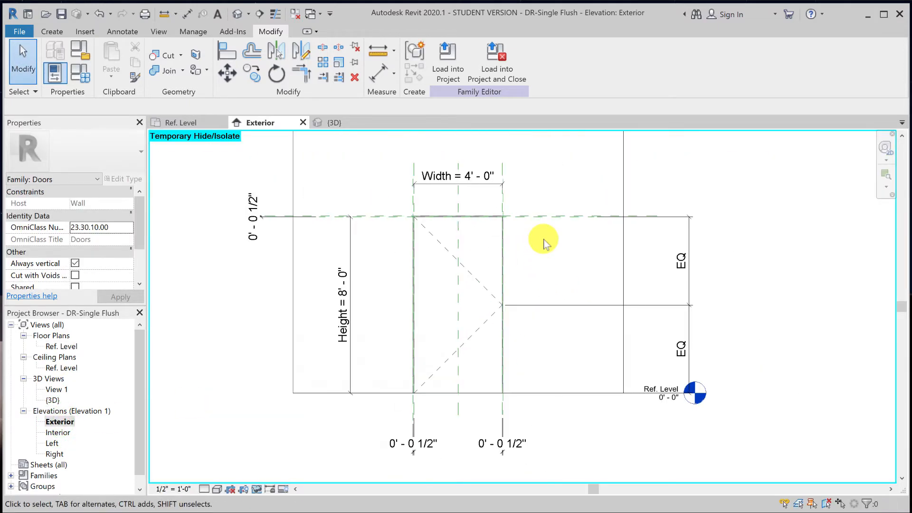
{"action": "left_click", "coordinate": [257, 489]}
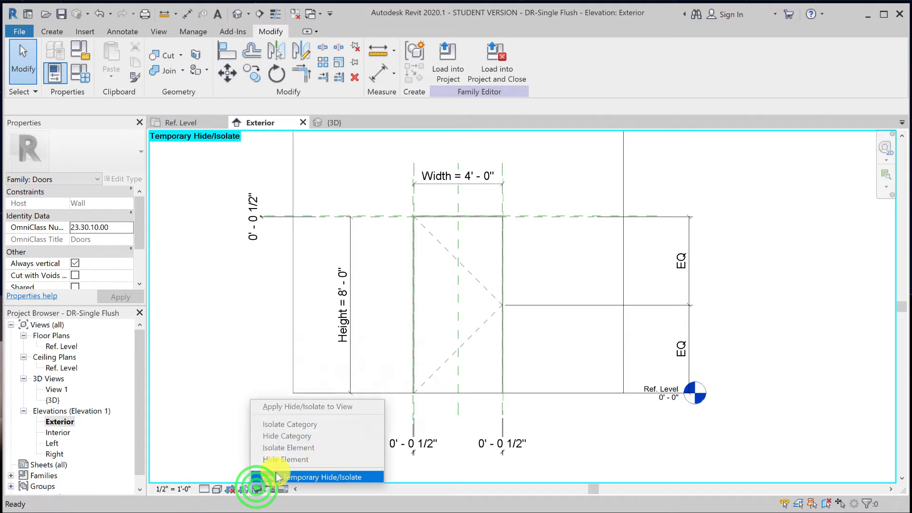
{"action": "left_click", "coordinate": [277, 477]}
{"action": "left_click", "coordinate": [792, 345]}
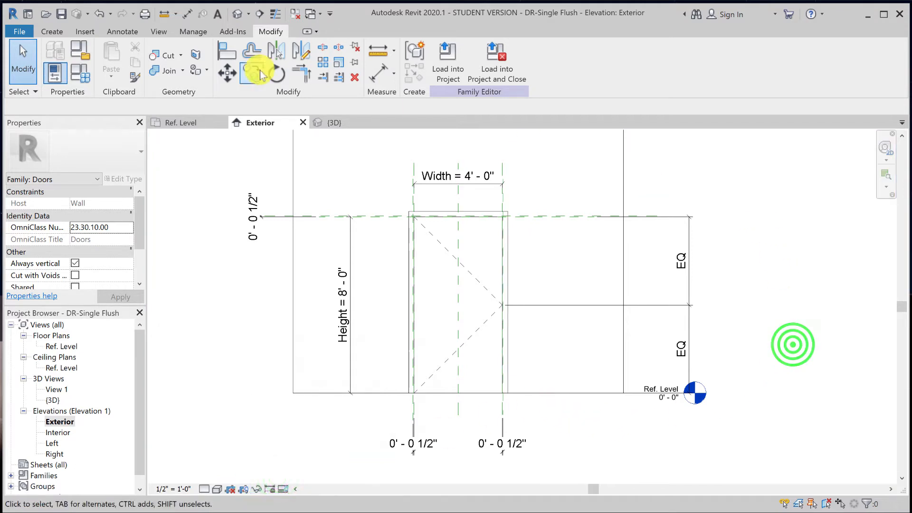
Flex the door family in the Exterior elevation by applying a Width of 3' and a Height of 4'
{"action": "left_click", "coordinate": [52, 31]}
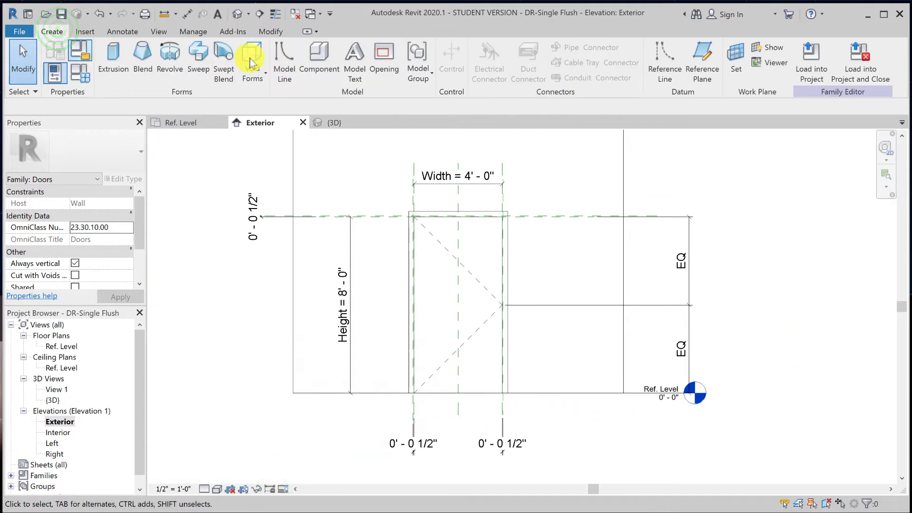
{"action": "left_click", "coordinate": [79, 70]}
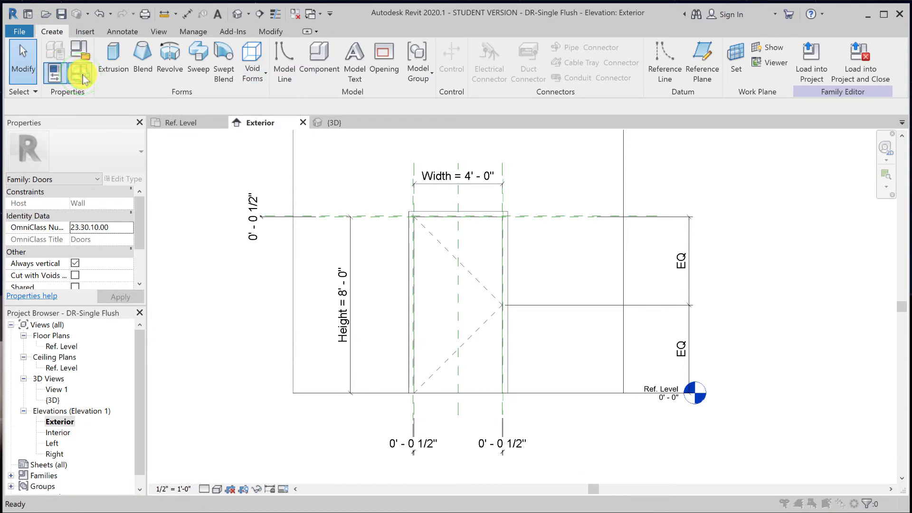
{"action": "left_click", "coordinate": [694, 232]}
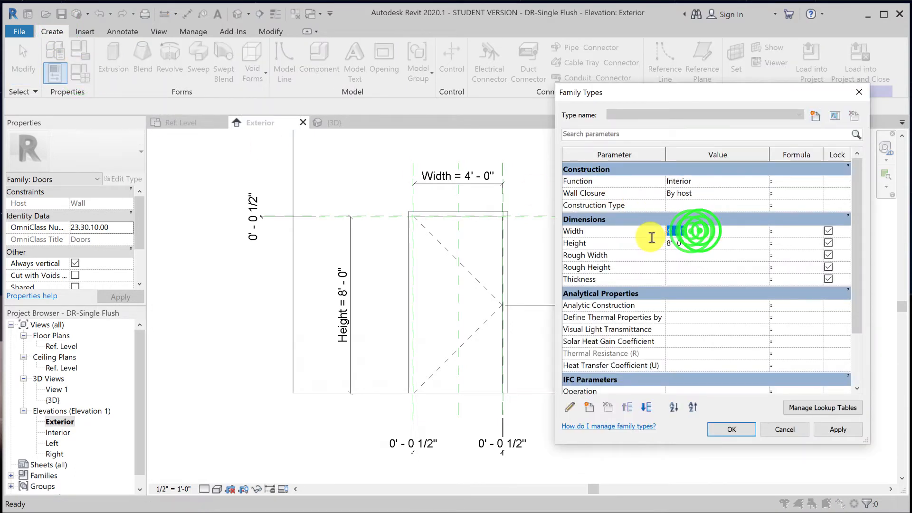
{"action": "type", "text": "3"}
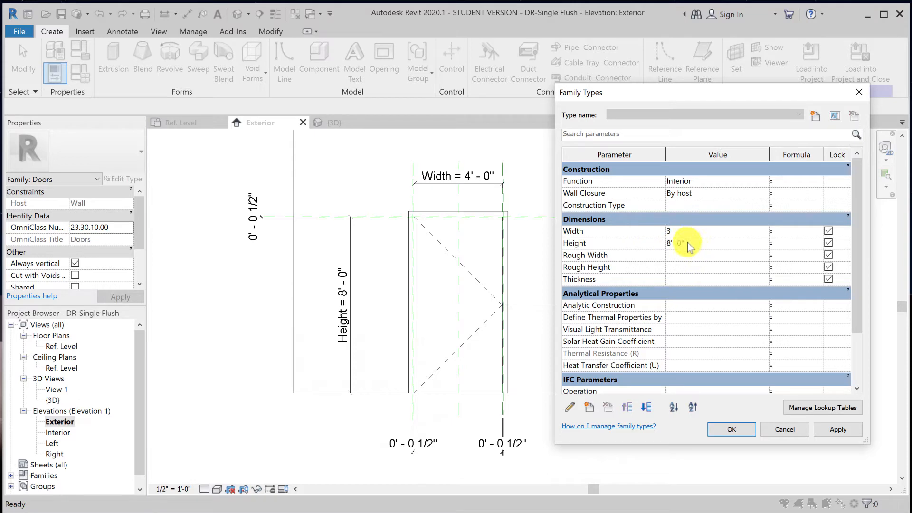
{"action": "left_click", "coordinate": [689, 243]}
{"action": "type", "text": "4"}
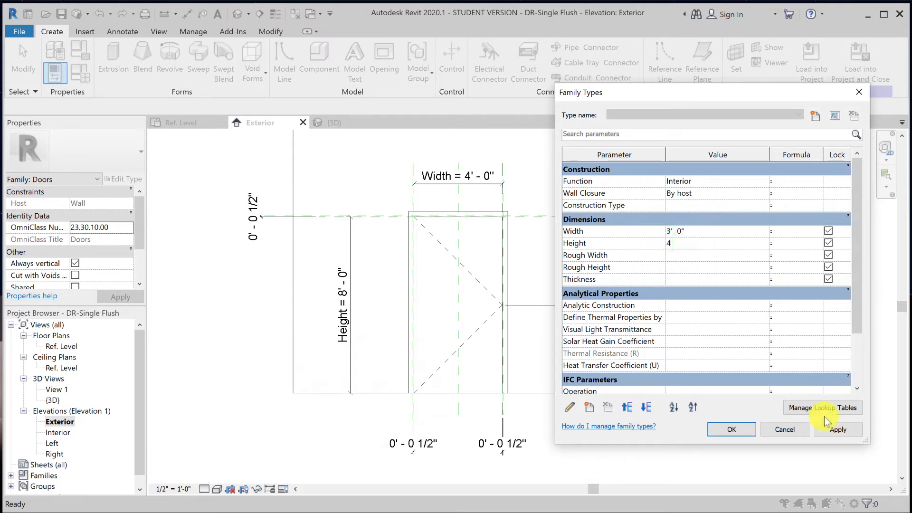
{"action": "left_click", "coordinate": [836, 432]}
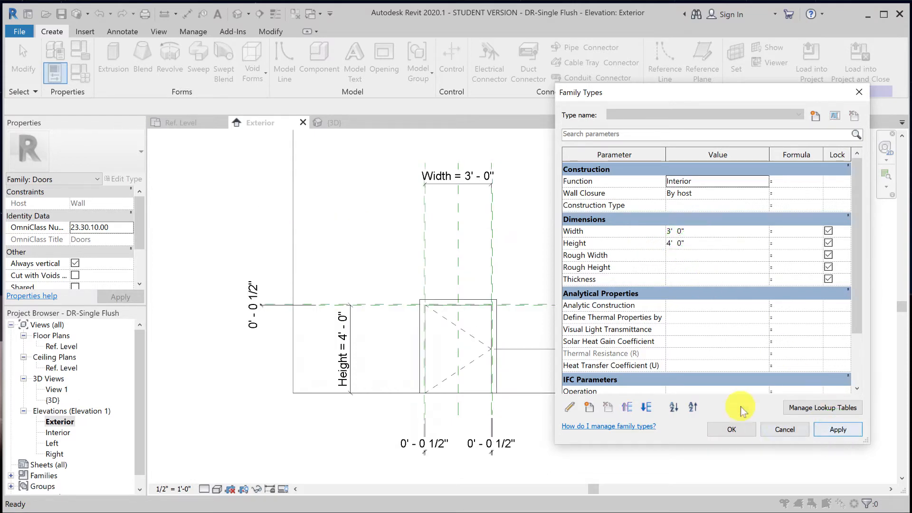
Apply a Width of 5' and a Height of 8' to the door family, and close the Family Types settings
{"action": "left_click", "coordinate": [698, 231]}
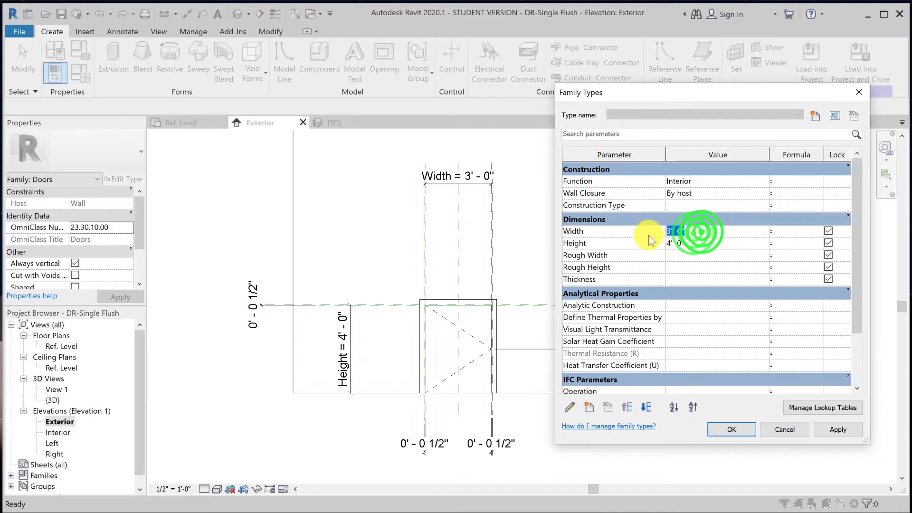
{"action": "type", "text": "5"}
{"action": "left_click", "coordinate": [698, 243]}
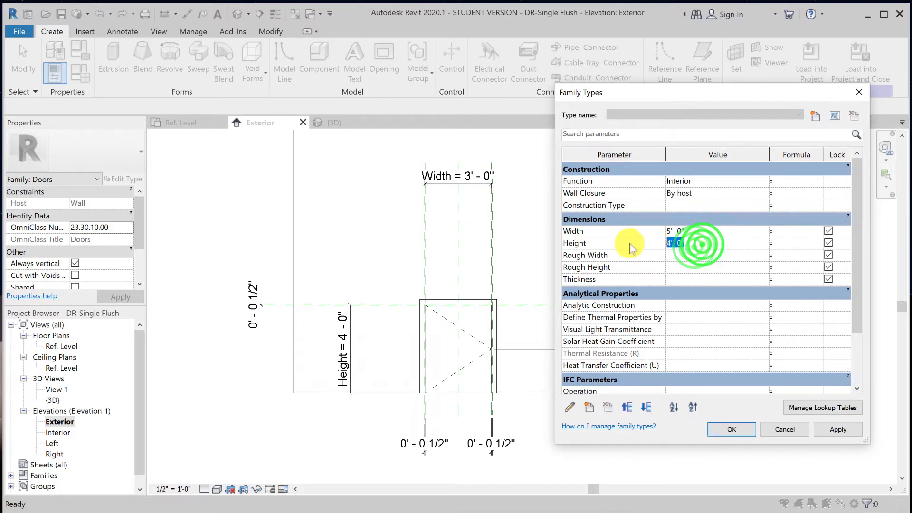
{"action": "type", "text": "8"}
{"action": "left_click", "coordinate": [846, 424]}
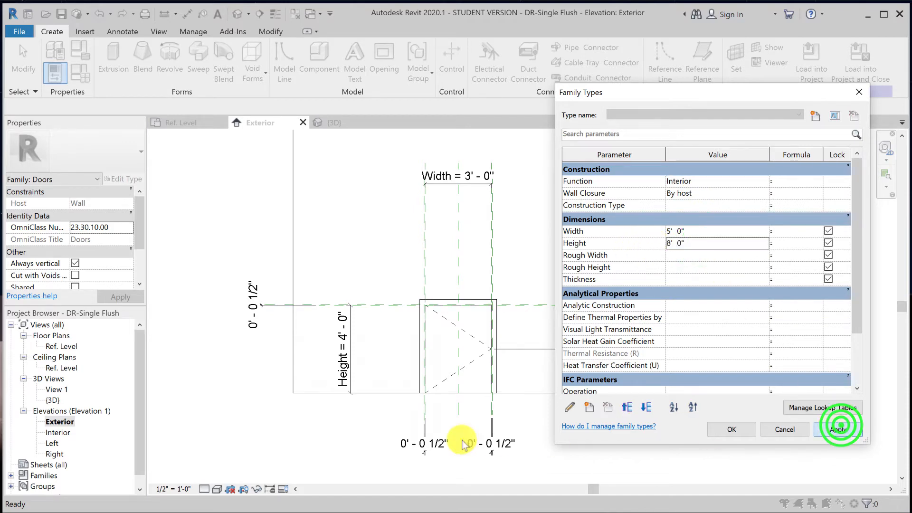
{"action": "left_click", "coordinate": [372, 440]}
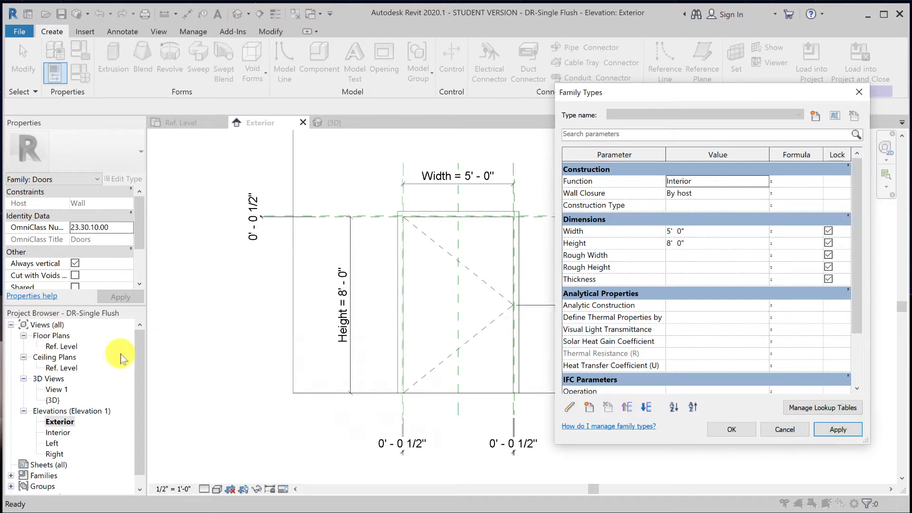
{"action": "left_click", "coordinate": [731, 429]}
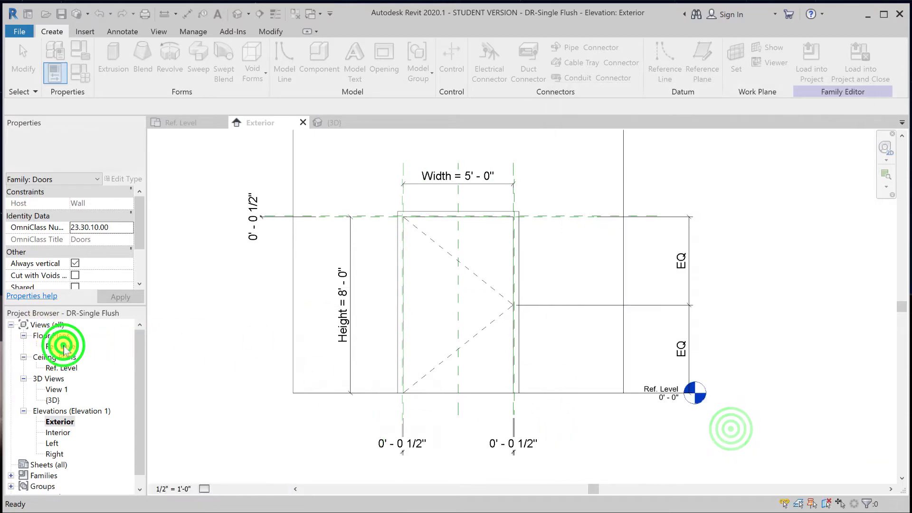
Open the Ref. Level floor plan, apply a door Width of 3' in the Family Types settings, and save the family
{"action": "double_click", "coordinate": [62, 347]}
{"action": "scroll", "coordinate": [526, 267], "scroll_direction": "down", "scroll_amount": 3}
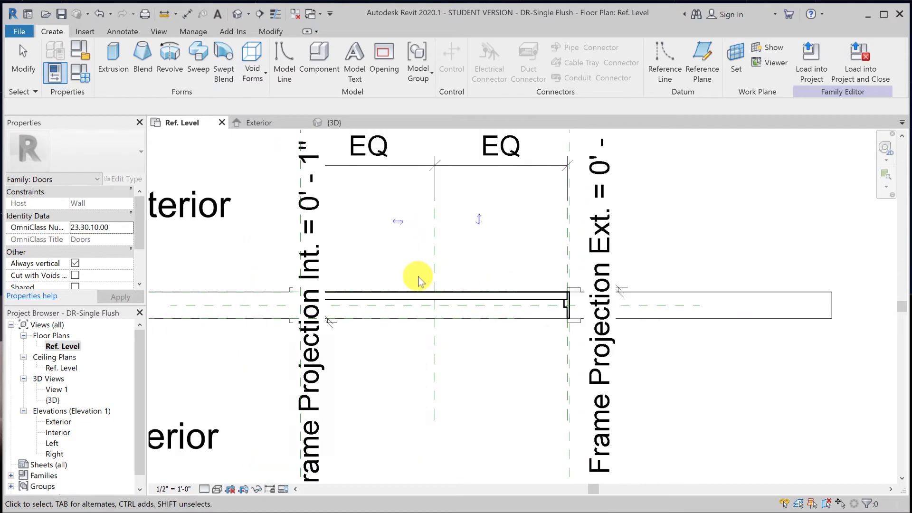
{"action": "left_click", "coordinate": [84, 75]}
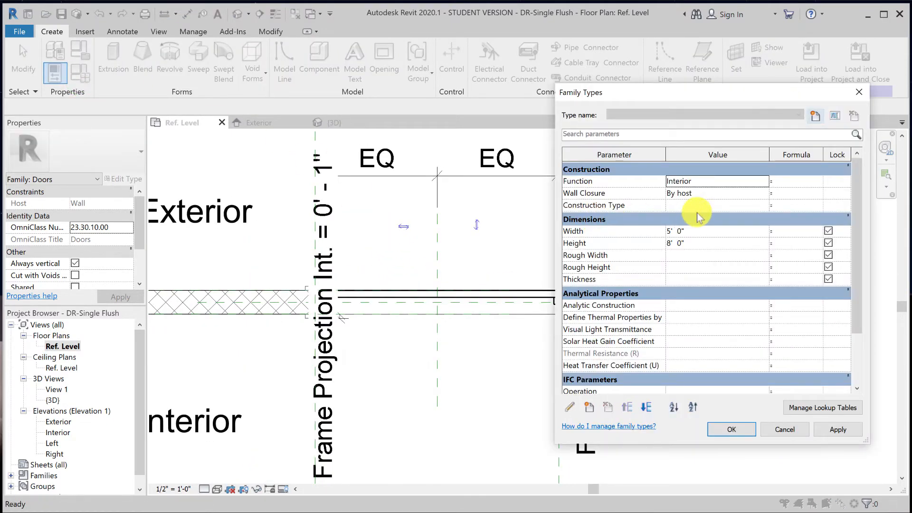
{"action": "left_click", "coordinate": [688, 230]}
{"action": "type", "text": "3"}
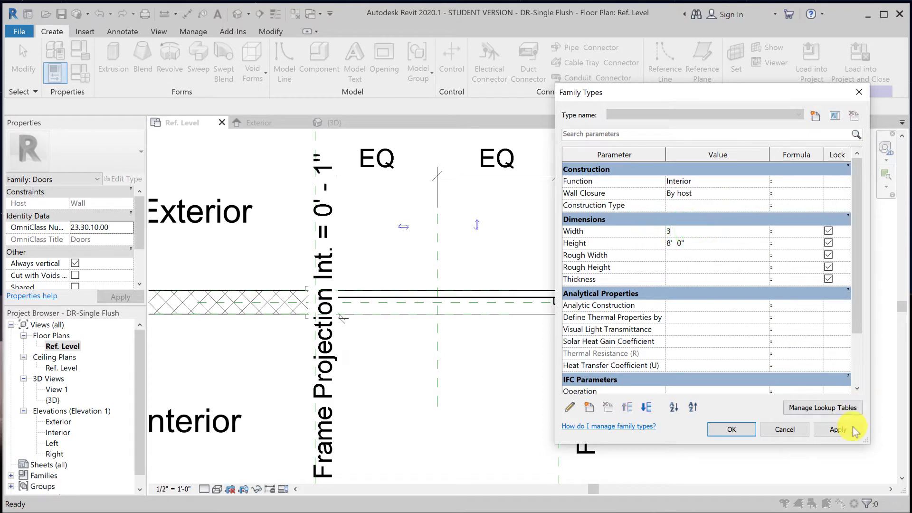
{"action": "left_click", "coordinate": [848, 430]}
{"action": "left_click", "coordinate": [729, 430]}
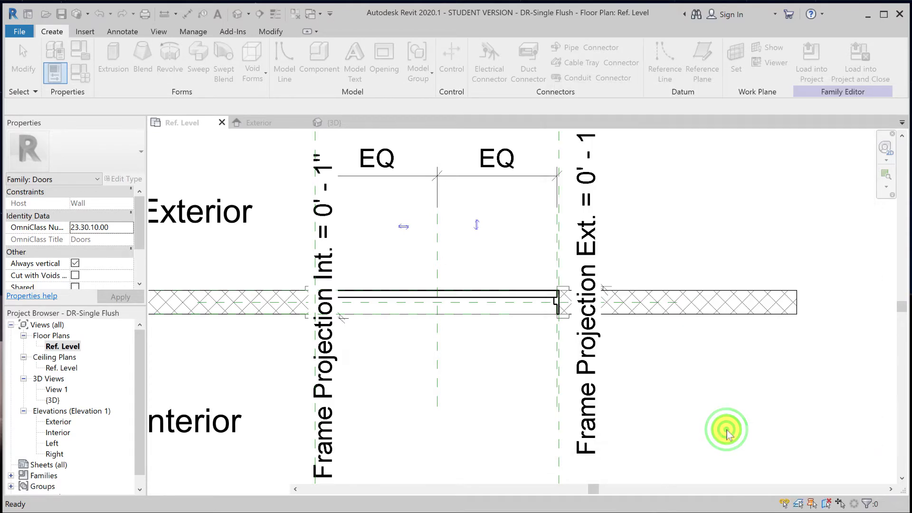
{"action": "left_click", "coordinate": [61, 15]}
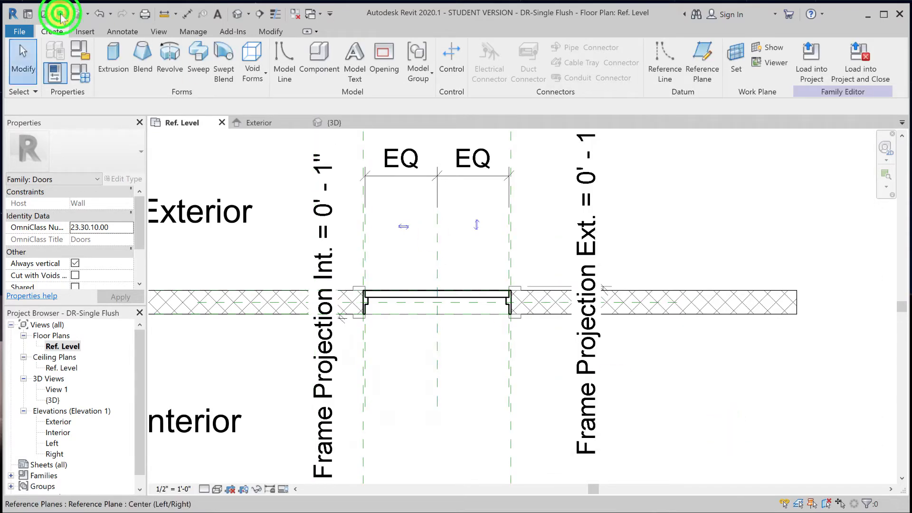
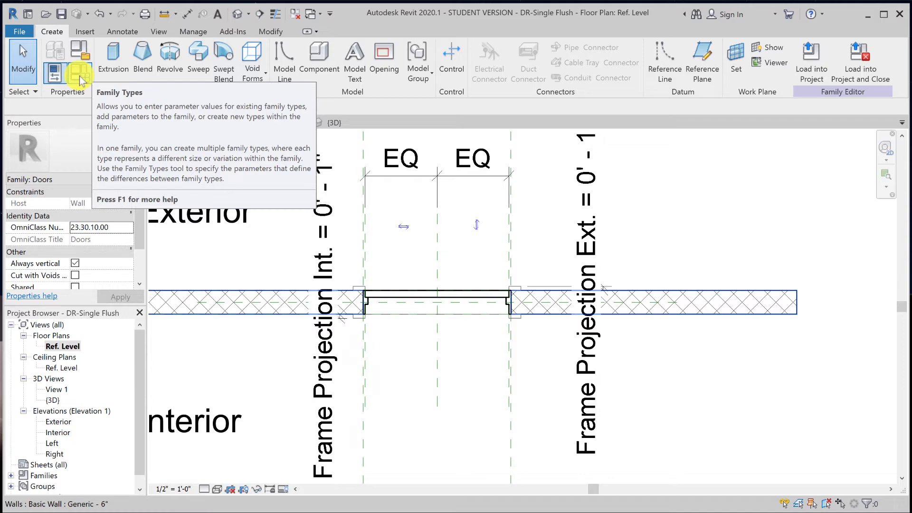
Create a new family type named "30 80" from the door's current dimensions
{"action": "left_click", "coordinate": [79, 75]}
{"action": "left_click", "coordinate": [683, 231]}
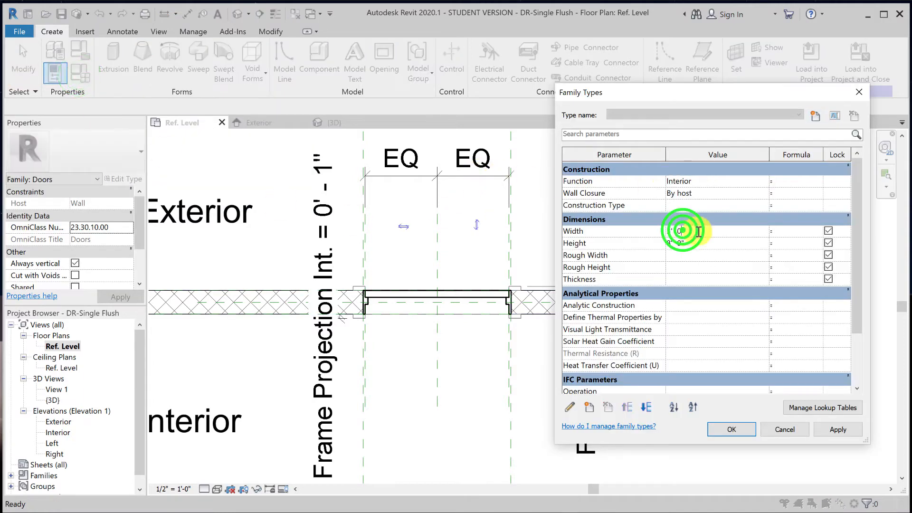
{"action": "left_click_drag", "start_coordinate": [698, 231], "coordinate": [639, 238]}
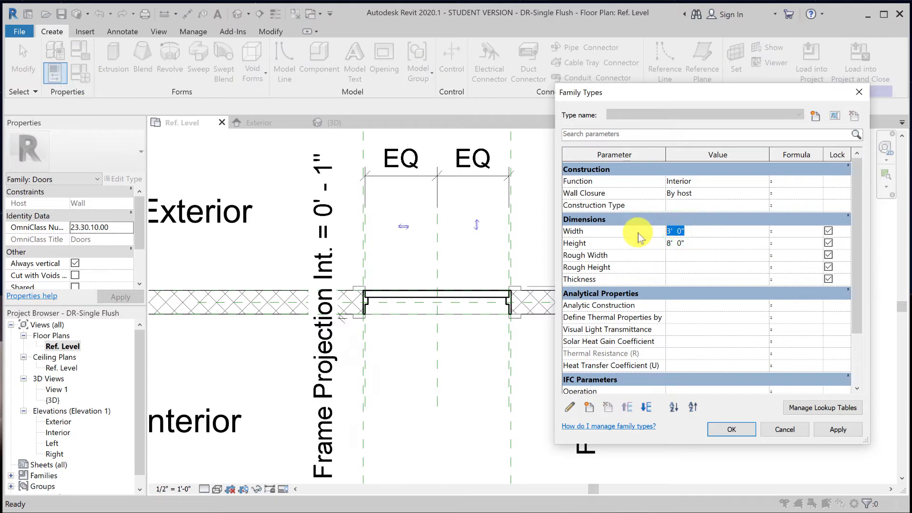
{"action": "left_click", "coordinate": [814, 117]}
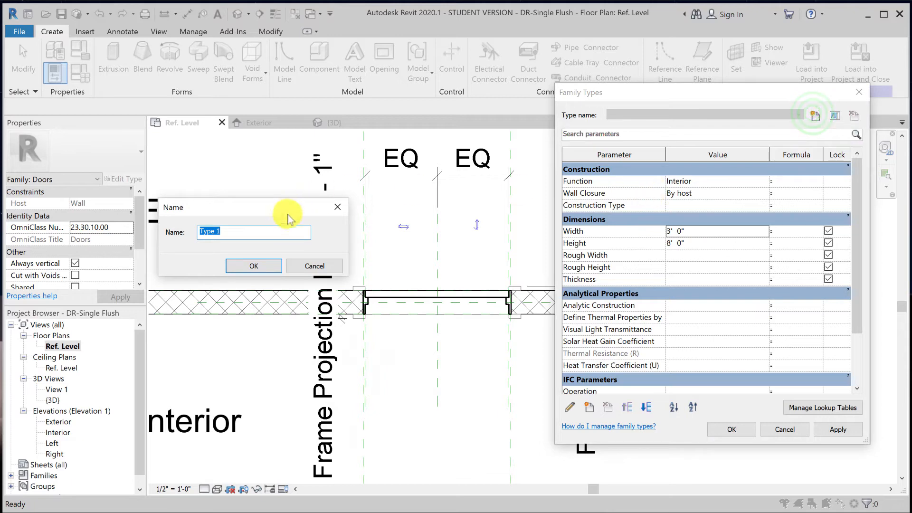
{"action": "left_click", "coordinate": [267, 228]}
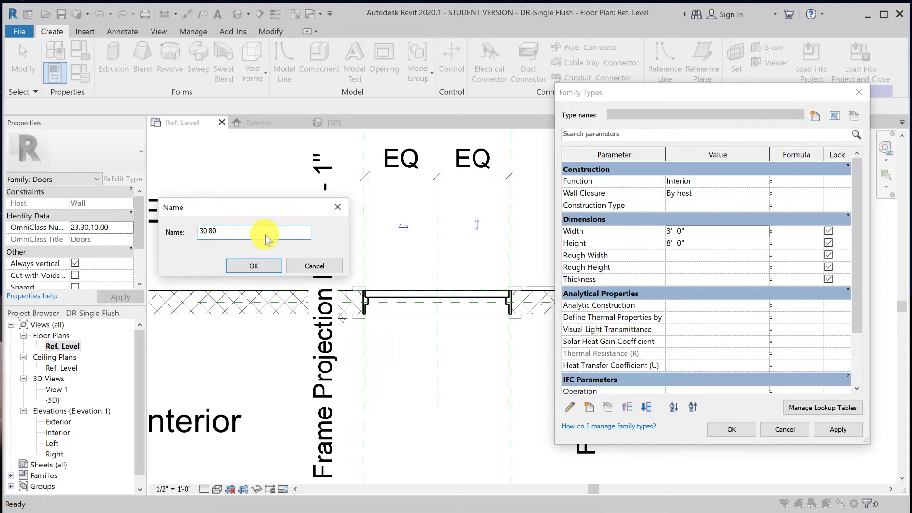
{"action": "left_click", "coordinate": [260, 265]}
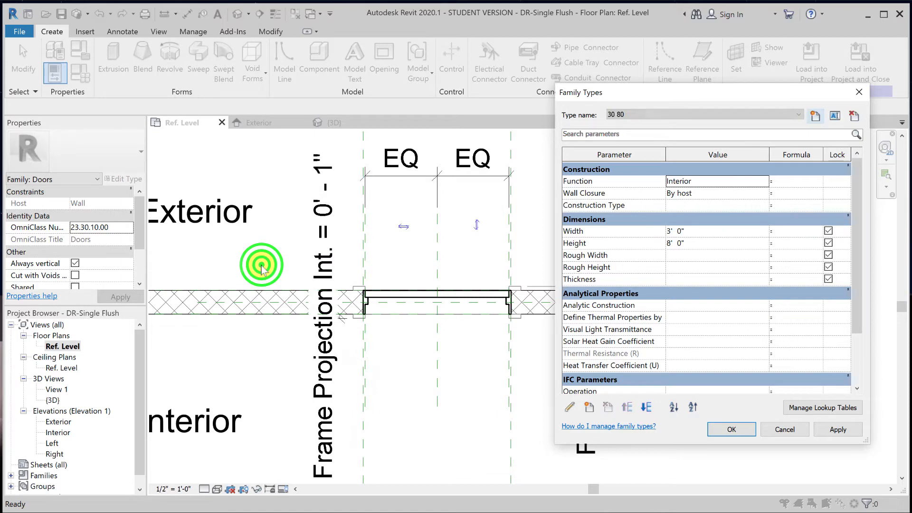
Create a second family type named "26 70" with a Width of 2' 6" and a Height of 7' 0", and confirm the Family Types settings
{"action": "left_click", "coordinate": [815, 116]}
{"action": "left_click", "coordinate": [243, 233]}
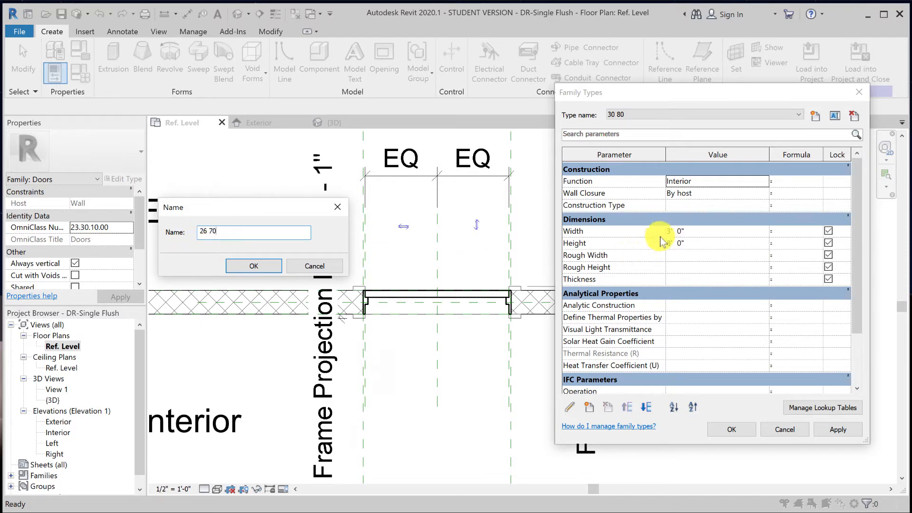
{"action": "left_click", "coordinate": [243, 266]}
{"action": "double_click", "coordinate": [682, 231]}
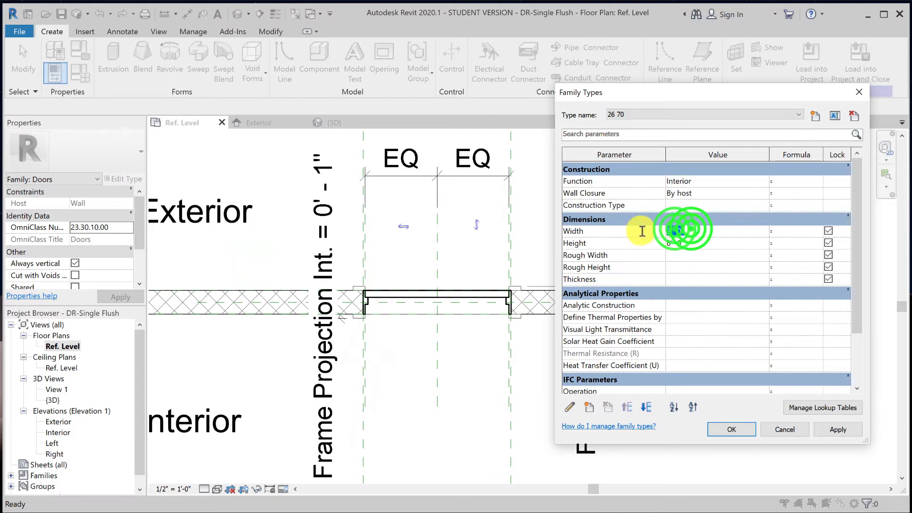
{"action": "double_click", "coordinate": [694, 243]}
{"action": "type", "text": "7"}
{"action": "left_click", "coordinate": [707, 268]}
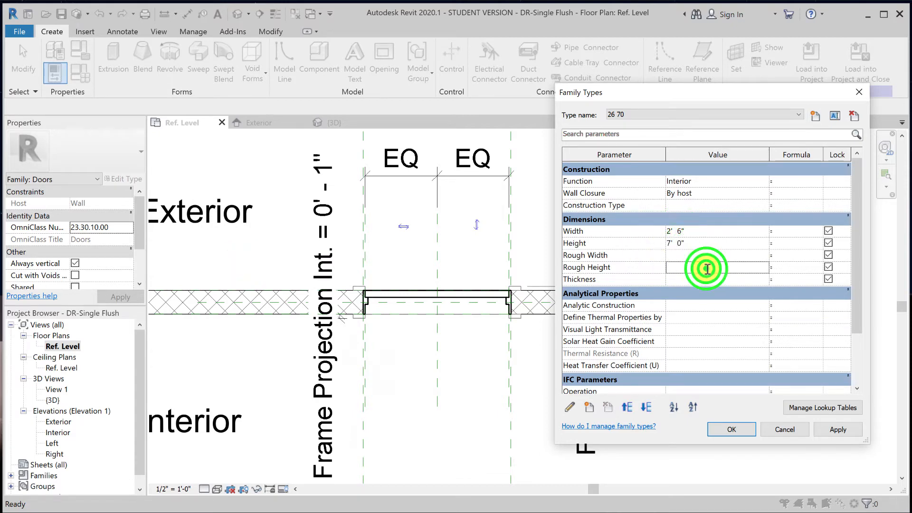
{"action": "left_click_drag", "start_coordinate": [858, 278], "coordinate": [859, 321]}
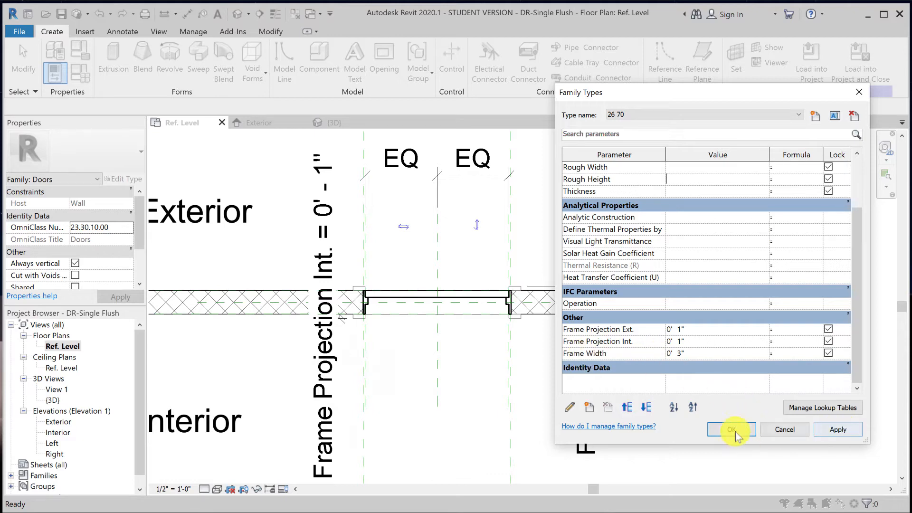
{"action": "left_click_drag", "start_coordinate": [855, 307], "coordinate": [853, 253]}
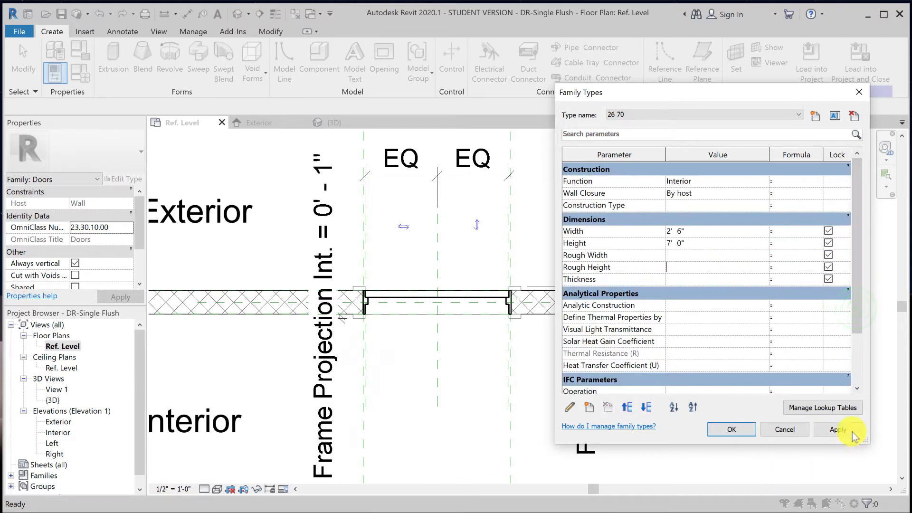
{"action": "left_click", "coordinate": [734, 431]}
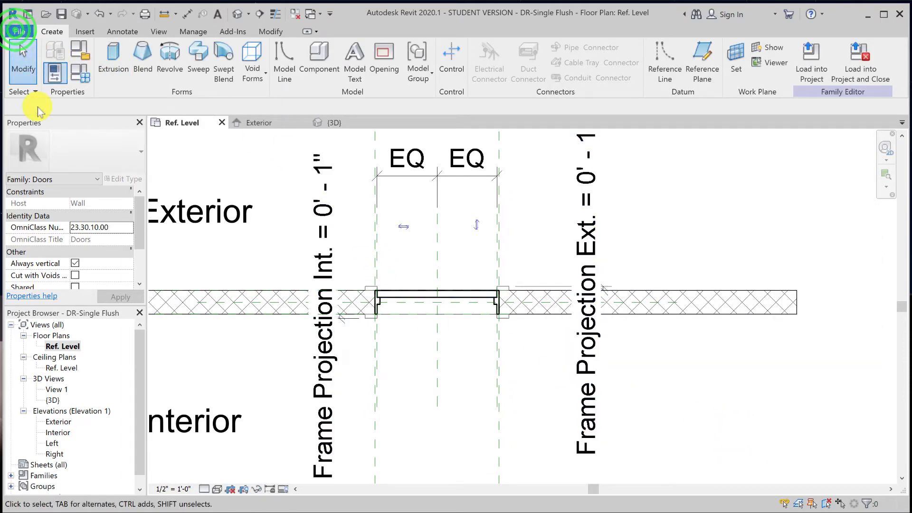
Bring up the choices for creating a new Revit file
{"action": "mouse_move", "coordinate": [26, 90]}
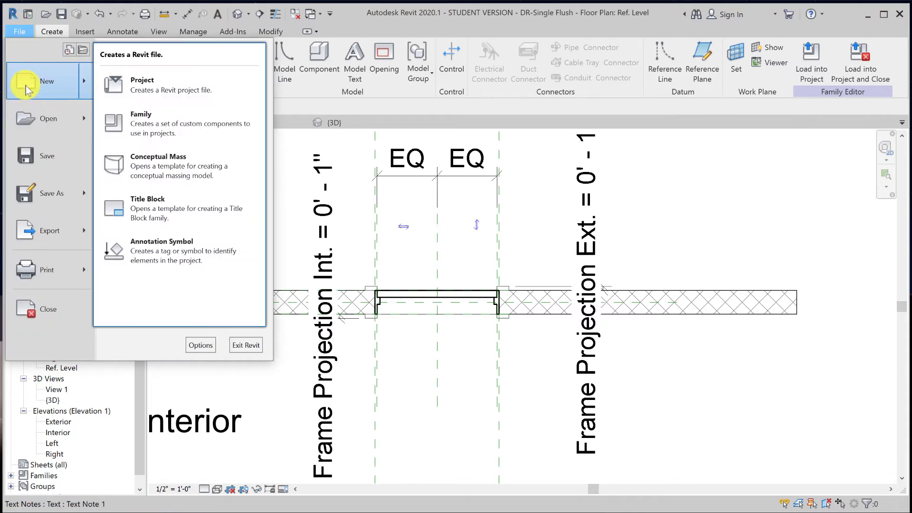
Create a new project from the Architectural Template and draw a horizontal Generic - 8" wall about 12' long on Level 1
{"action": "left_click", "coordinate": [163, 86]}
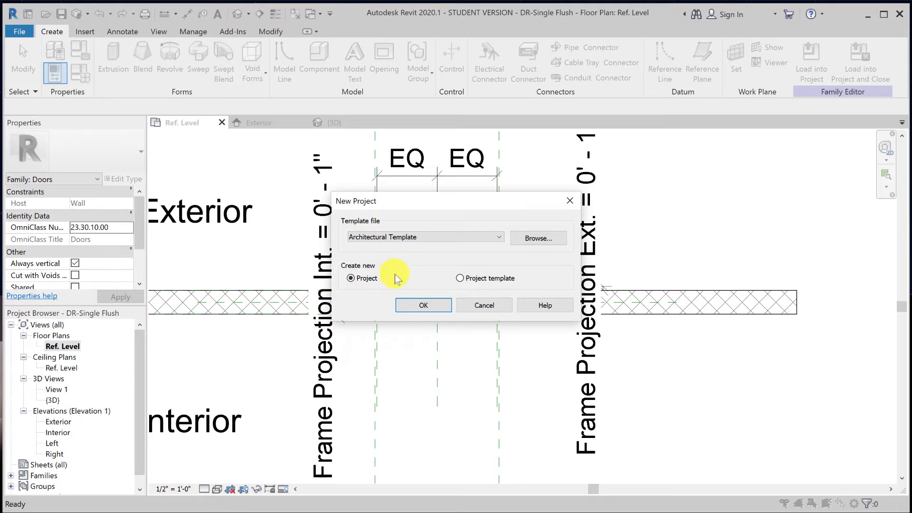
{"action": "left_click", "coordinate": [428, 306]}
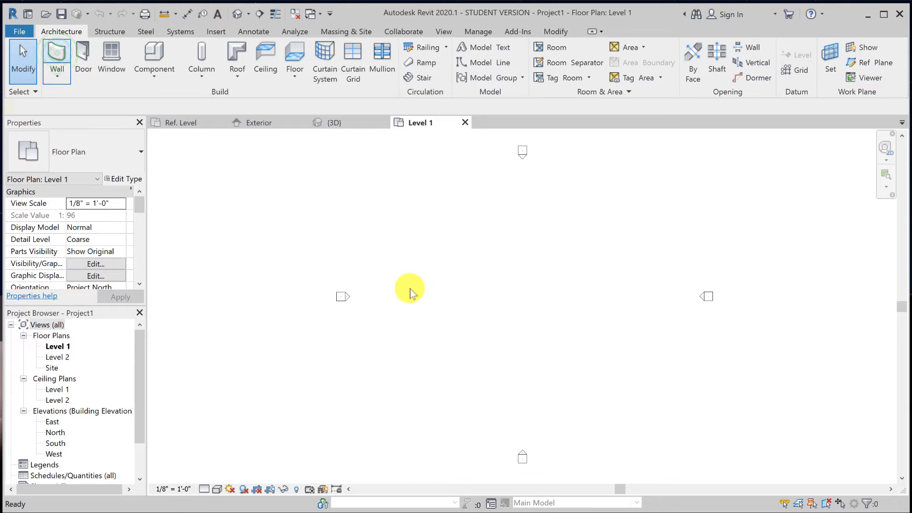
{"action": "left_click", "coordinate": [407, 290]}
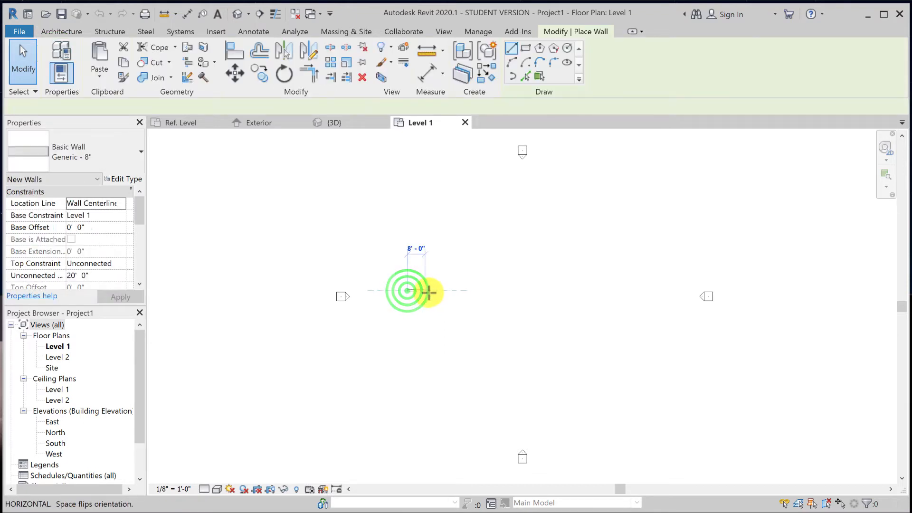
{"action": "left_click", "coordinate": [430, 291]}
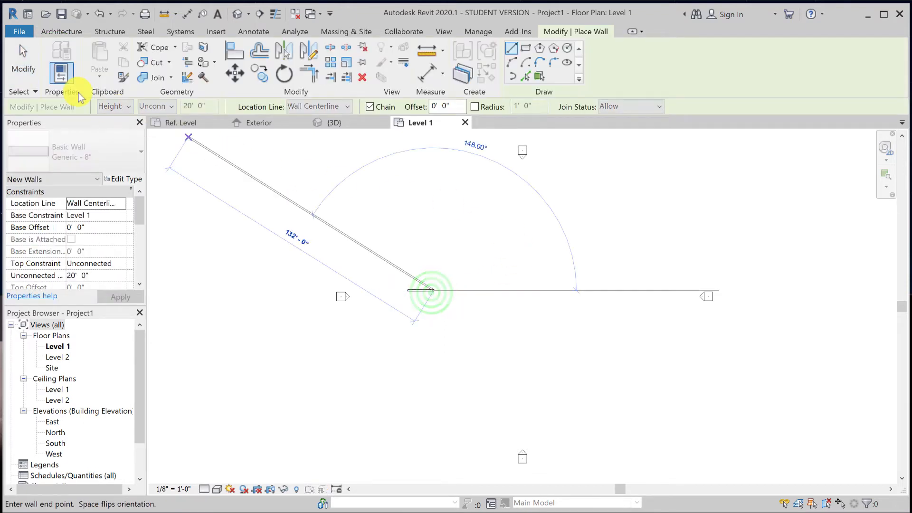
{"action": "key", "text": "Escape"}
{"action": "key", "text": "Escape"}
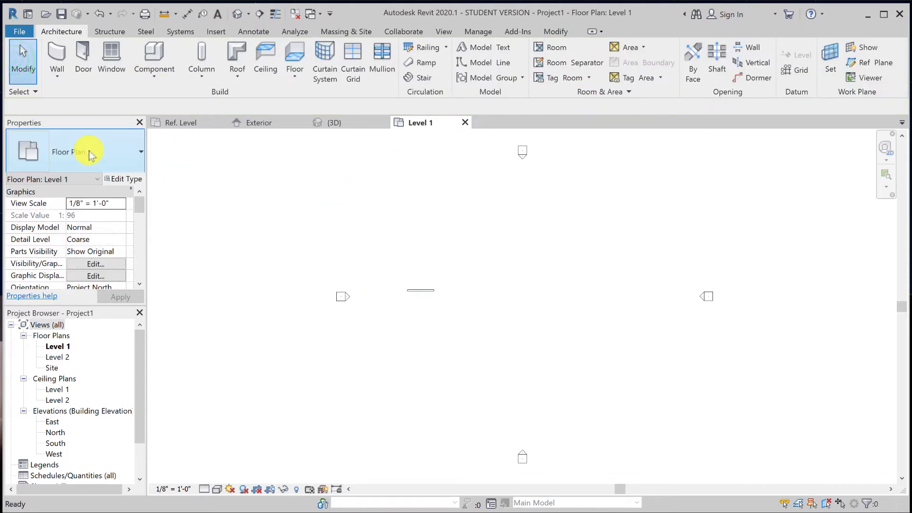
Draw an Exterior - CMU on Mtl. Stud wall about 11'-6" long, to the right of the first wall and in line with it
{"action": "left_click", "coordinate": [57, 51]}
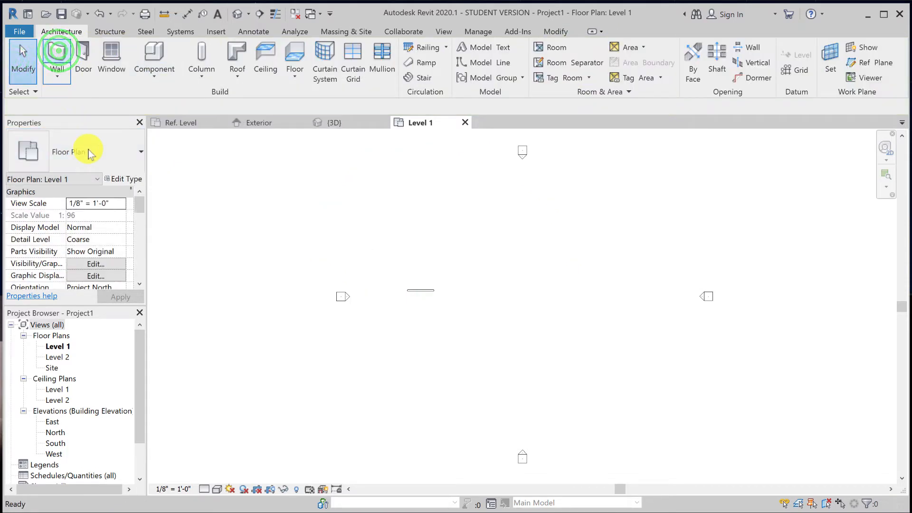
{"action": "left_click", "coordinate": [88, 150]}
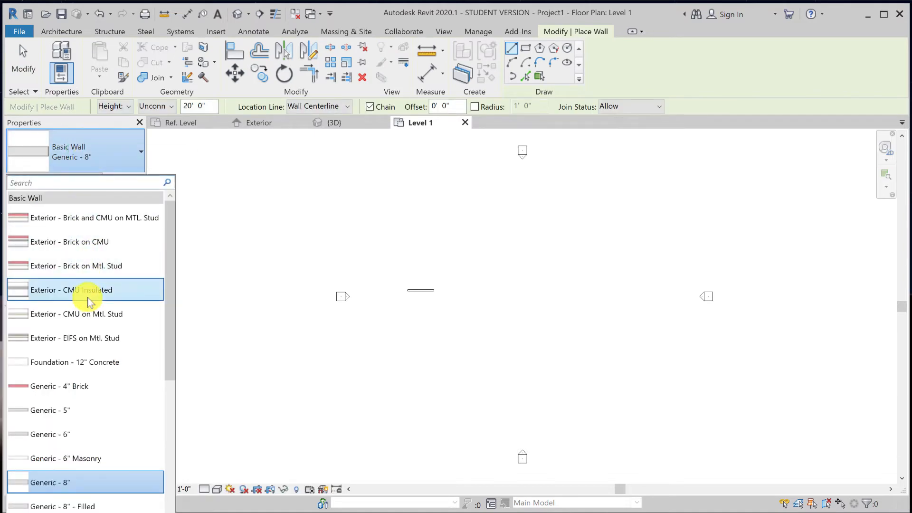
{"action": "left_click", "coordinate": [90, 319]}
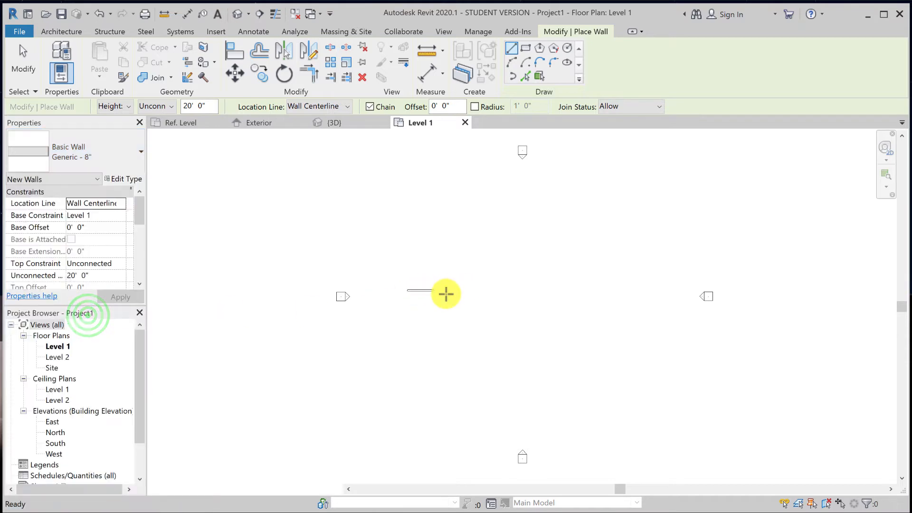
{"action": "scroll", "coordinate": [446, 294], "scroll_direction": "up", "scroll_amount": 3}
{"action": "scroll", "coordinate": [447, 295], "scroll_direction": "up", "scroll_amount": 4}
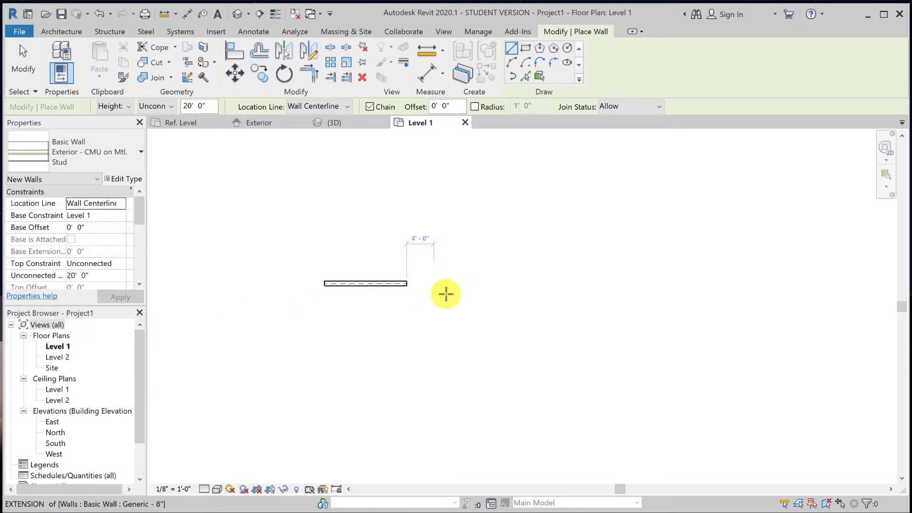
{"action": "left_click", "coordinate": [405, 278]}
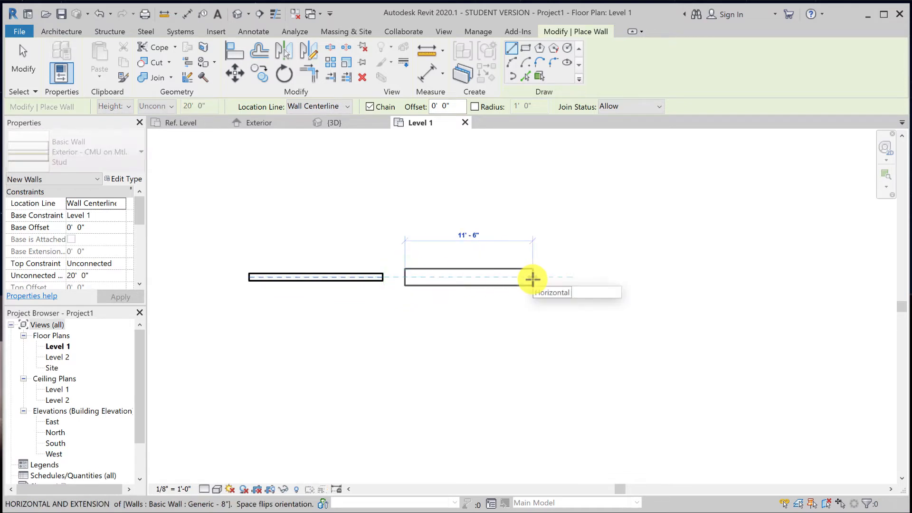
{"action": "left_click", "coordinate": [533, 278]}
{"action": "left_click", "coordinate": [25, 67]}
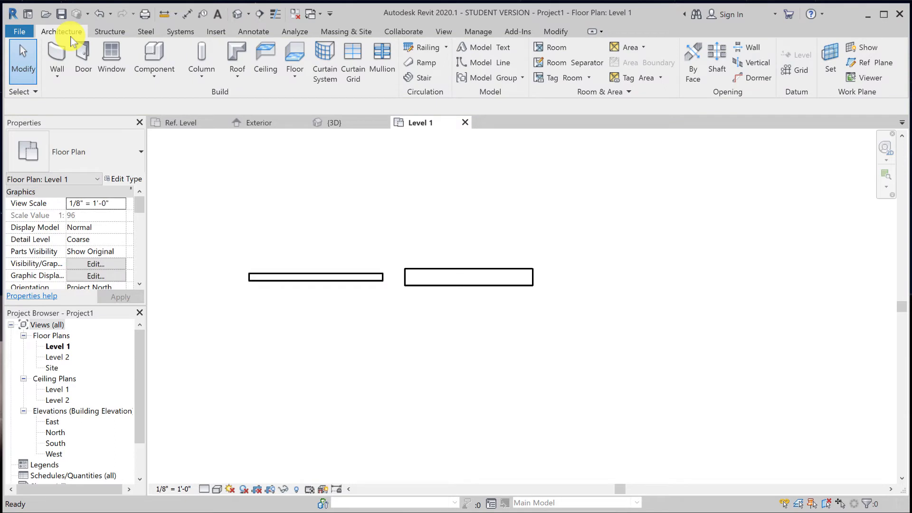
Close the inactive views and load the DR-Single Flush door family into the project
{"action": "left_click", "coordinate": [298, 14]}
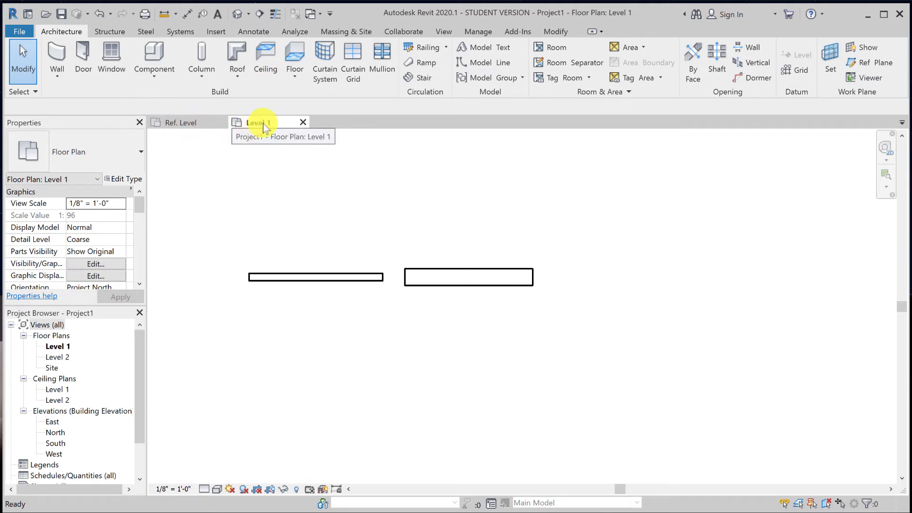
{"action": "left_click", "coordinate": [189, 123]}
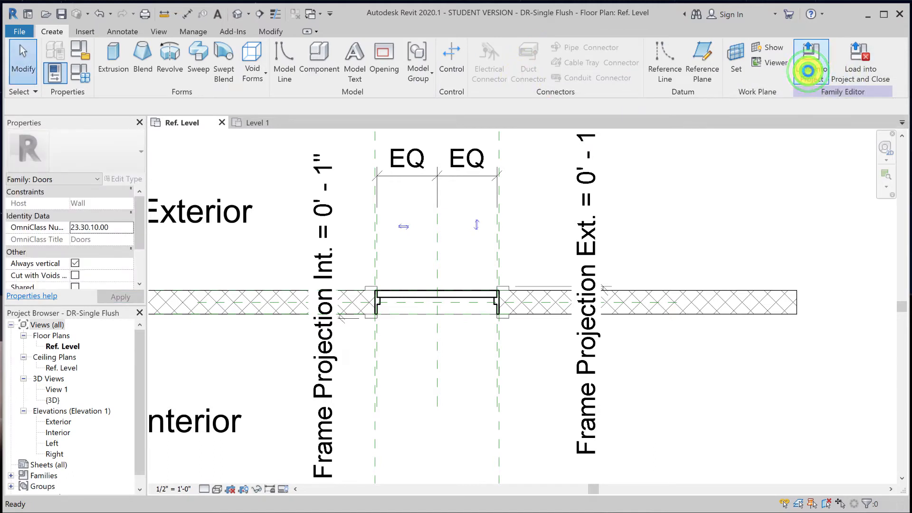
{"action": "left_click", "coordinate": [809, 71]}
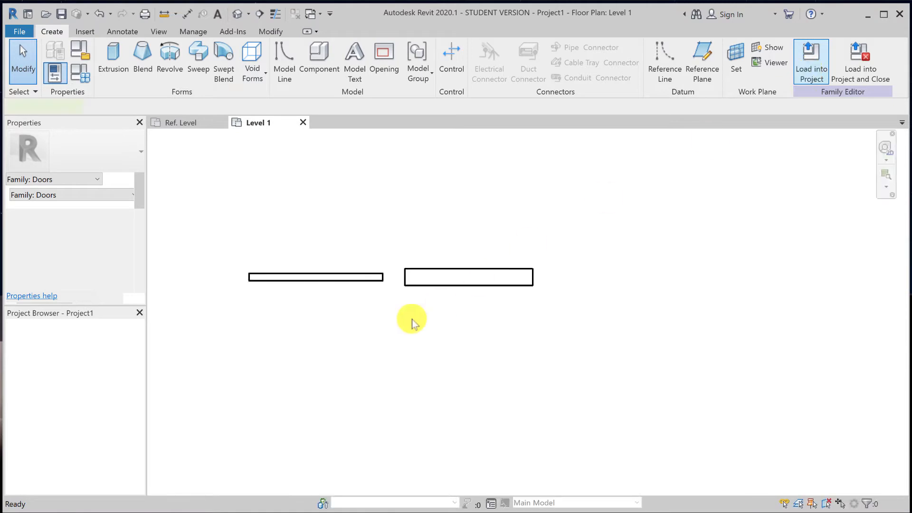
Place one DR-Single Flush 30 80 door in each of the two walls on Level 1
{"action": "left_click", "coordinate": [305, 281]}
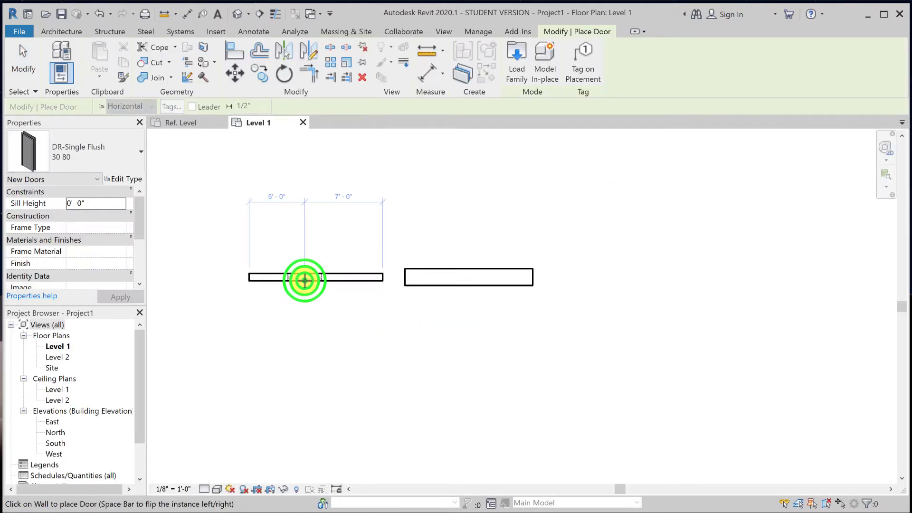
{"action": "left_click", "coordinate": [444, 285]}
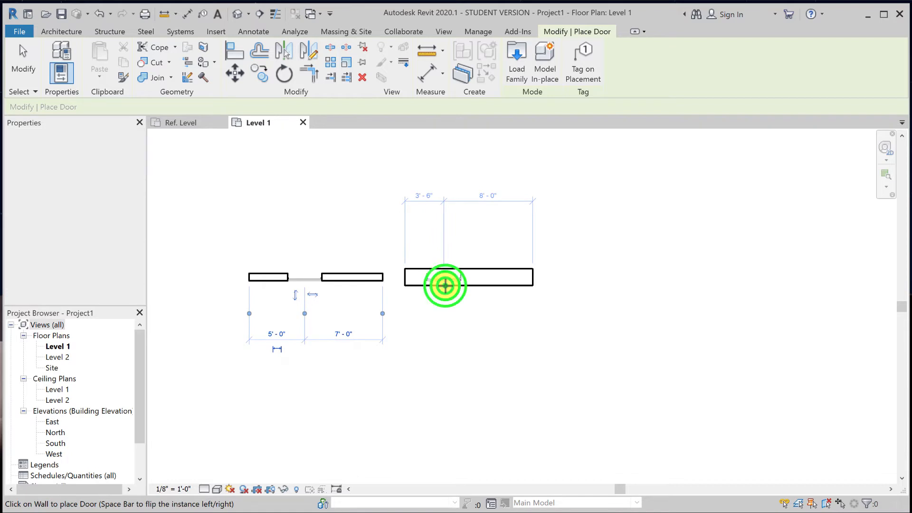
{"action": "left_click", "coordinate": [28, 63]}
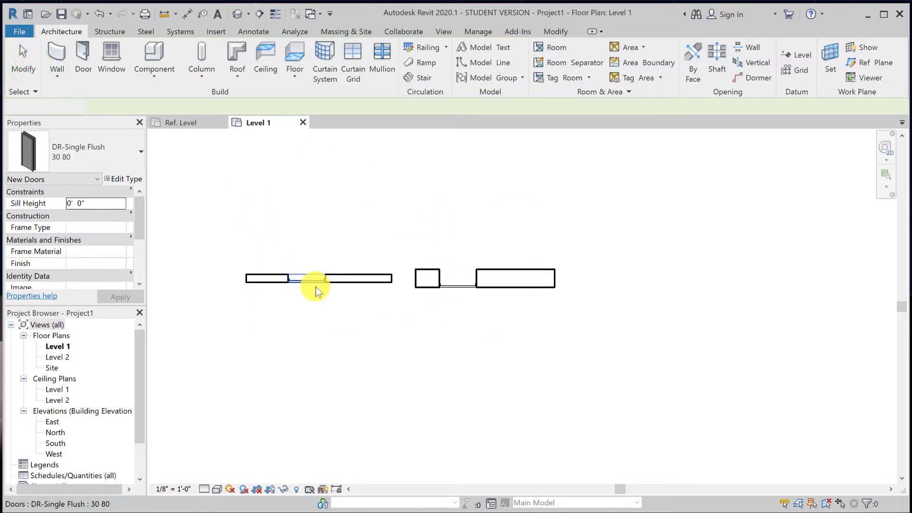
Set the Level 1 floor plan's view scale to 1/2" = 1'-0"
{"action": "scroll", "coordinate": [297, 285], "scroll_direction": "up", "scroll_amount": 3}
{"action": "scroll", "coordinate": [303, 287], "scroll_direction": "up", "scroll_amount": 2}
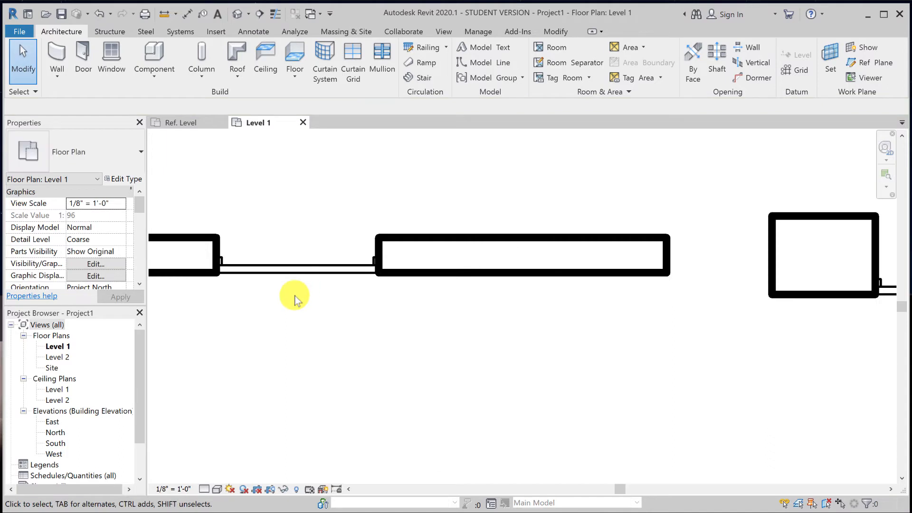
{"action": "middle_click_drag", "start_coordinate": [295, 299], "coordinate": [409, 305]}
{"action": "left_click", "coordinate": [182, 489]}
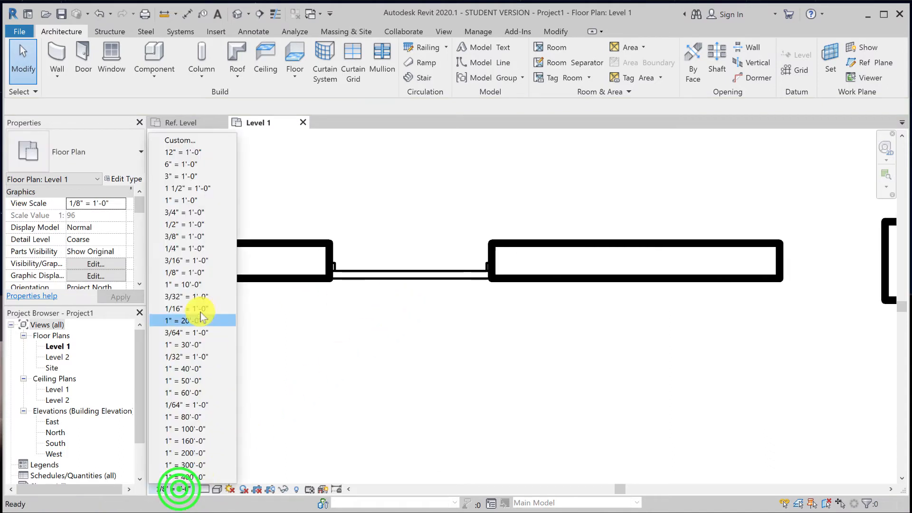
{"action": "left_click", "coordinate": [201, 225]}
Examine in plan how the door panel and frame fit the thin wall and the thick wall
{"action": "scroll", "coordinate": [337, 276], "scroll_direction": "up", "scroll_amount": 4}
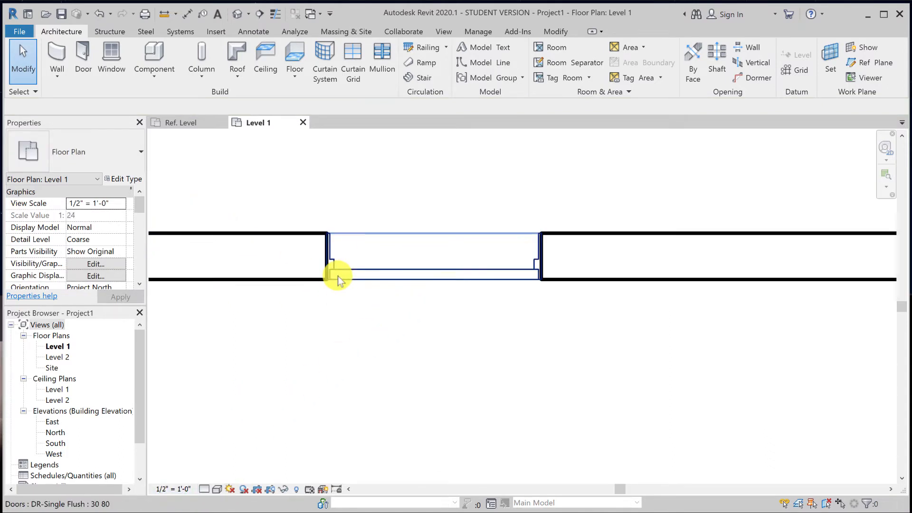
{"action": "scroll", "coordinate": [681, 328], "scroll_direction": "down", "scroll_amount": 2}
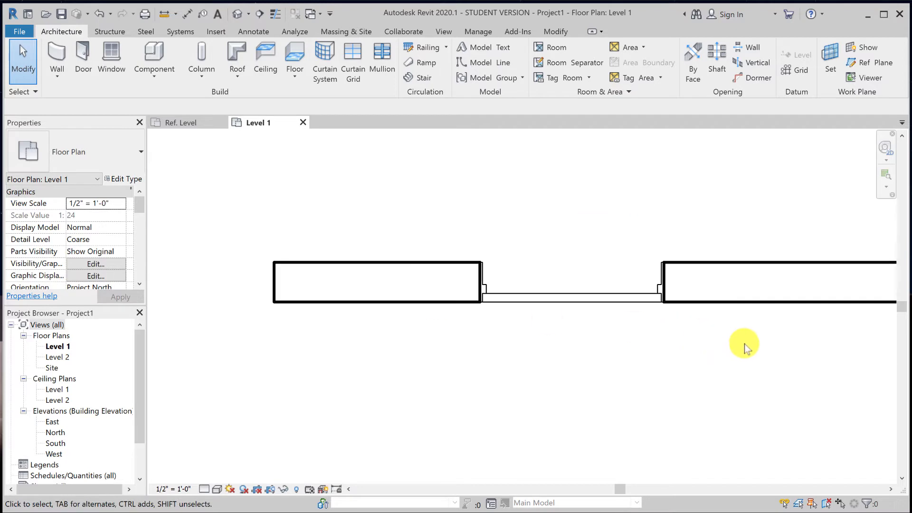
{"action": "middle_click_drag", "start_coordinate": [746, 345], "coordinate": [459, 353]}
{"action": "middle_click_drag", "start_coordinate": [619, 357], "coordinate": [352, 352]}
{"action": "middle_click_drag", "start_coordinate": [694, 357], "coordinate": [424, 352]}
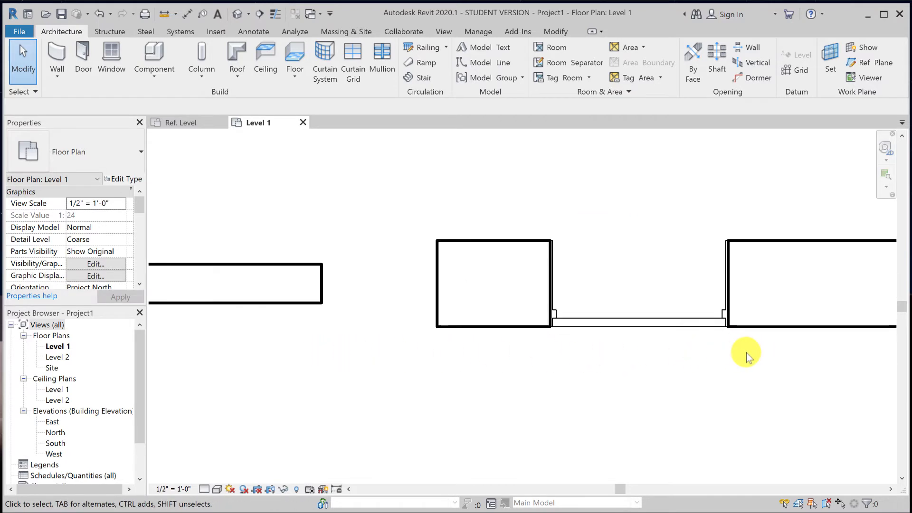
{"action": "scroll", "coordinate": [727, 338], "scroll_direction": "up", "scroll_amount": 2}
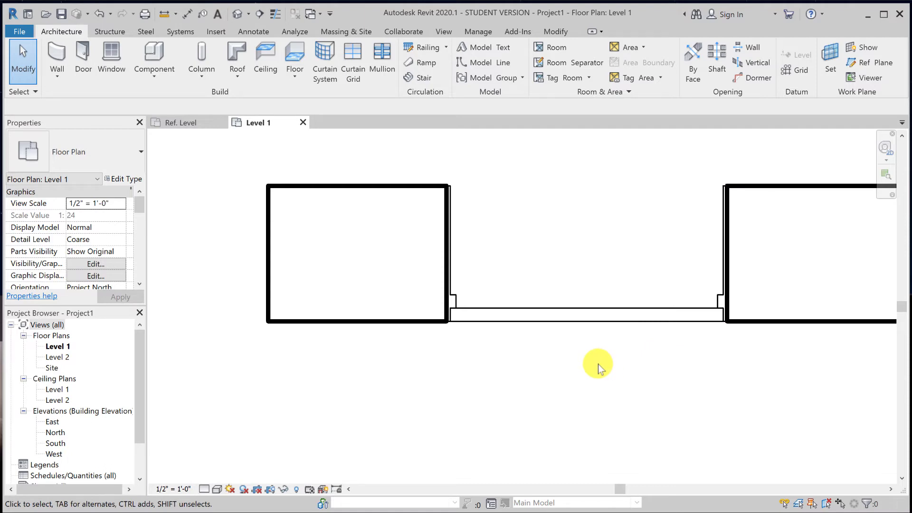
Open the default 3D view and select the doors in both walls
{"action": "left_click", "coordinate": [240, 16]}
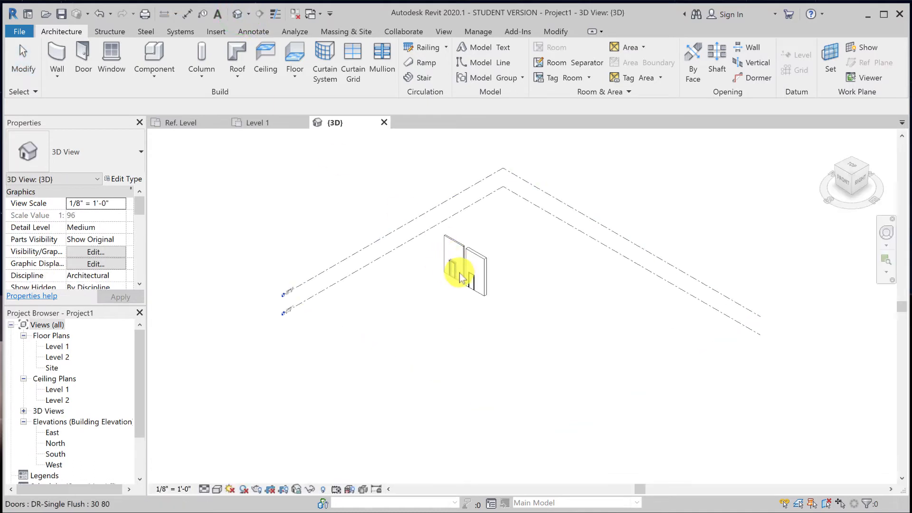
{"action": "scroll", "coordinate": [463, 279], "scroll_direction": "up", "scroll_amount": 3}
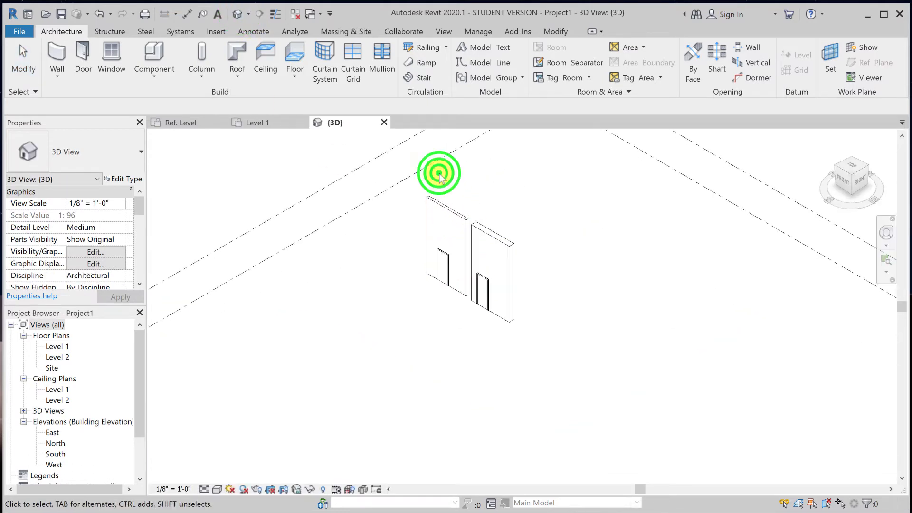
{"action": "left_click_drag", "start_coordinate": [462, 285], "coordinate": [495, 346]}
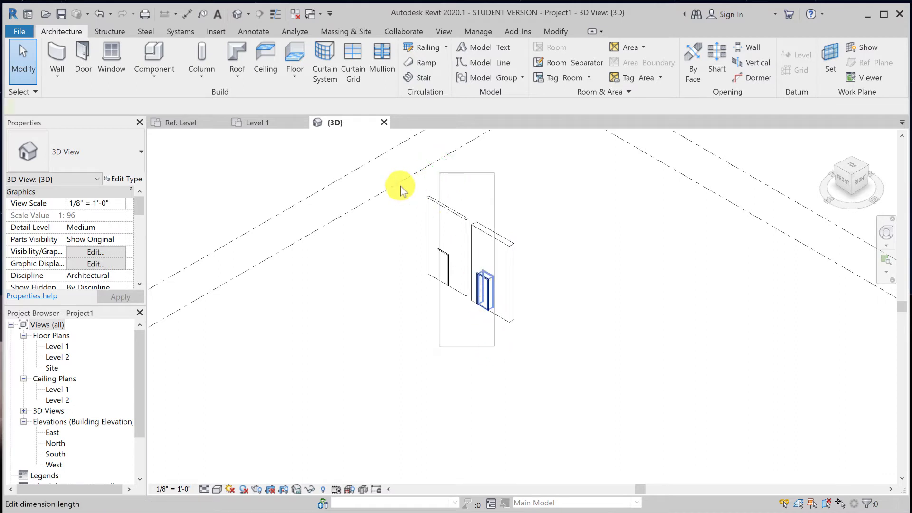
{"action": "left_click_drag", "start_coordinate": [374, 227], "coordinate": [504, 349]}
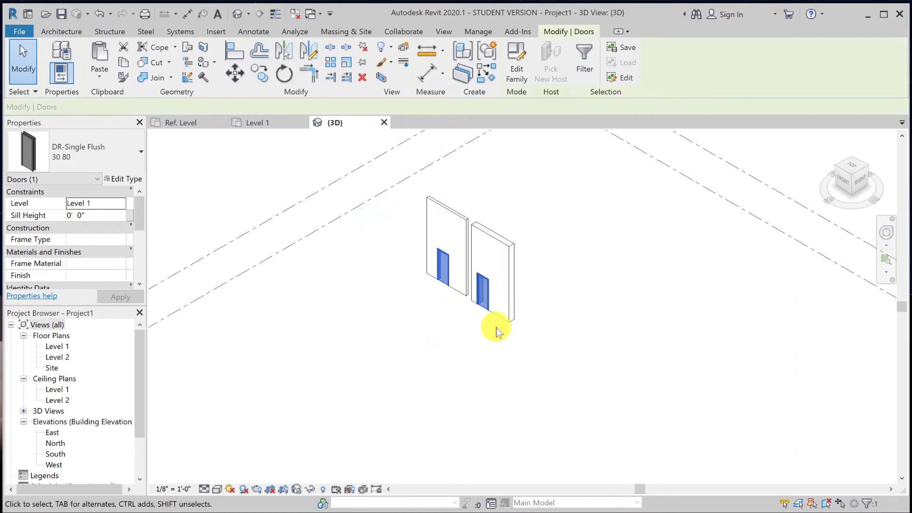
{"action": "scroll", "coordinate": [490, 310], "scroll_direction": "up", "scroll_amount": 4}
Switch both selected doors to the 26 70 type and back to 30 80 to test the door sizes
{"action": "left_click", "coordinate": [81, 152]}
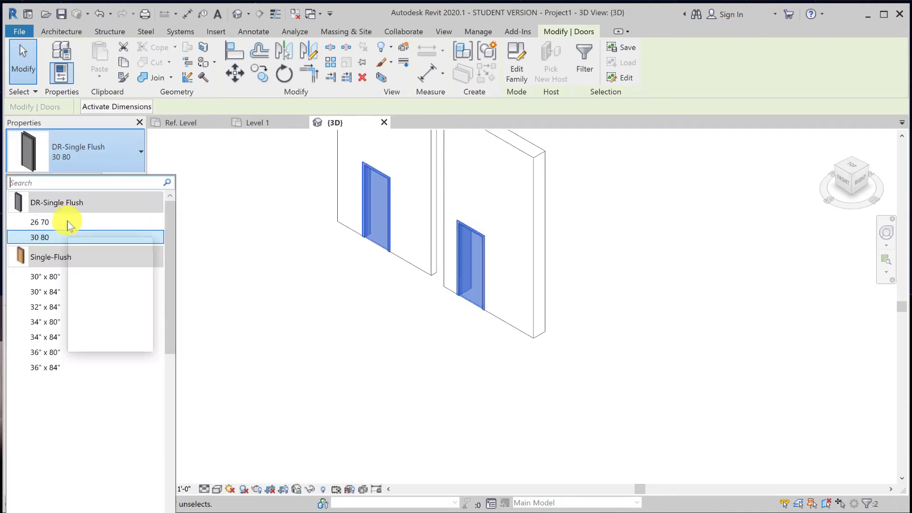
{"action": "left_click", "coordinate": [68, 220]}
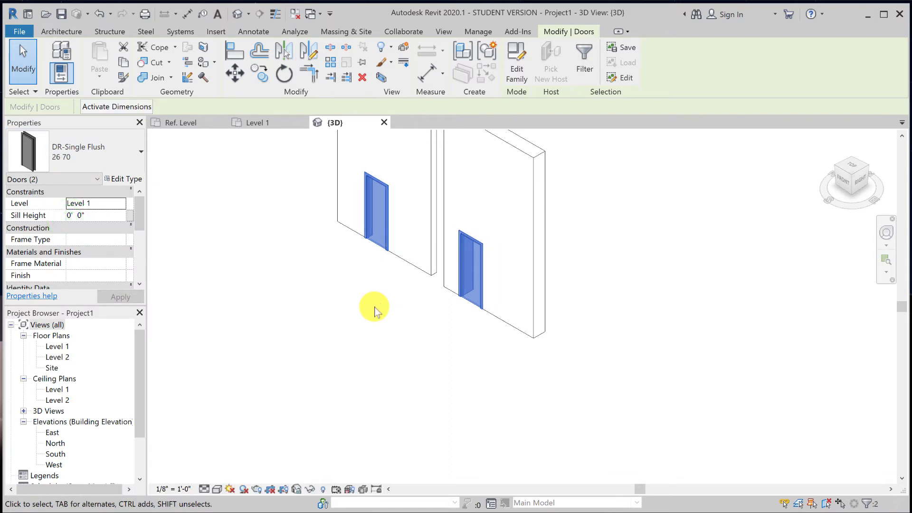
{"action": "left_click", "coordinate": [61, 148]}
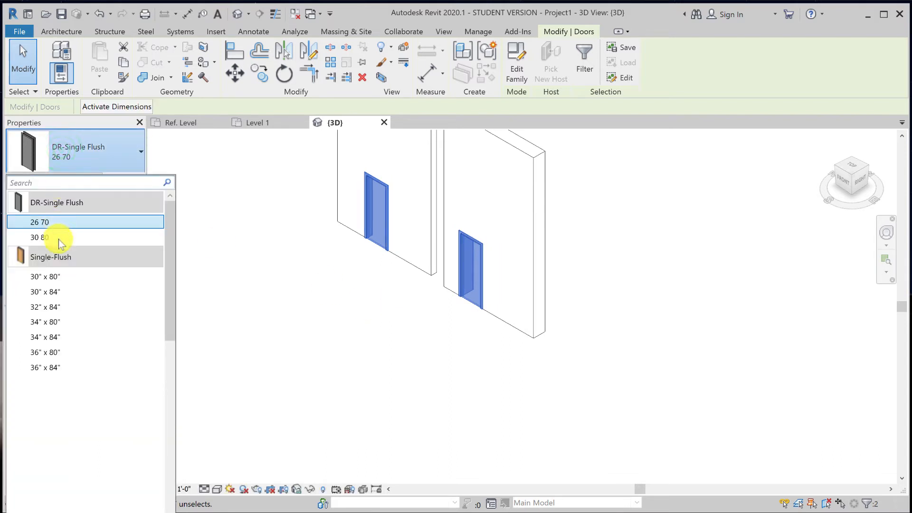
{"action": "left_click", "coordinate": [58, 240]}
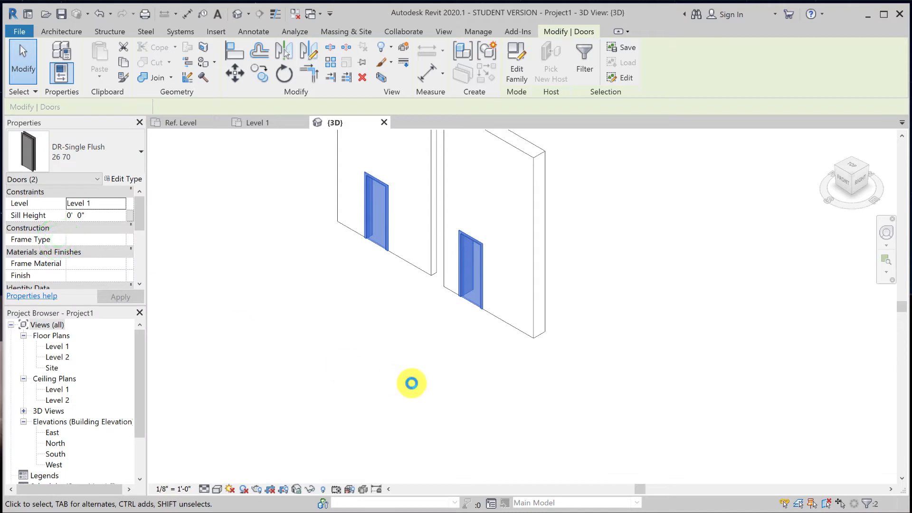
Return to the Level 1 floor plan and change both selected doors to the DR-Single Flush 26 70 type
{"action": "left_click", "coordinate": [61, 347]}
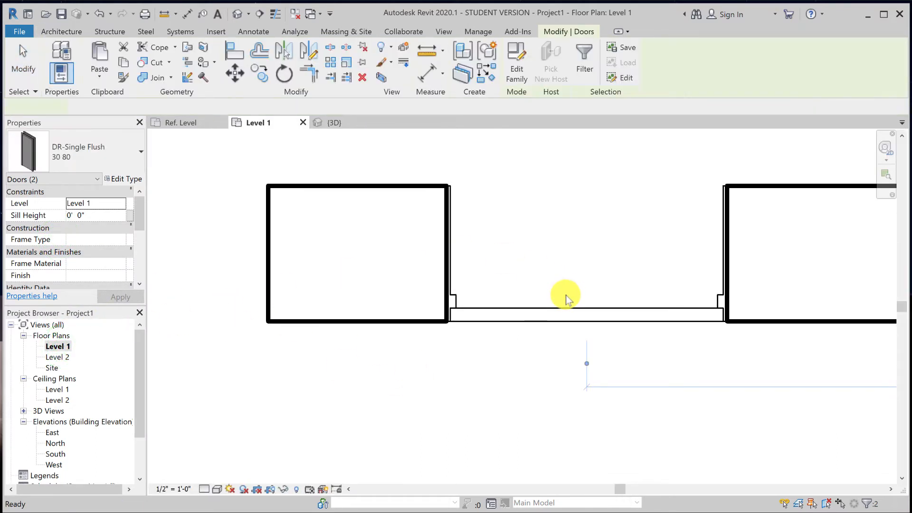
{"action": "scroll", "coordinate": [566, 295], "scroll_direction": "down", "scroll_amount": 3}
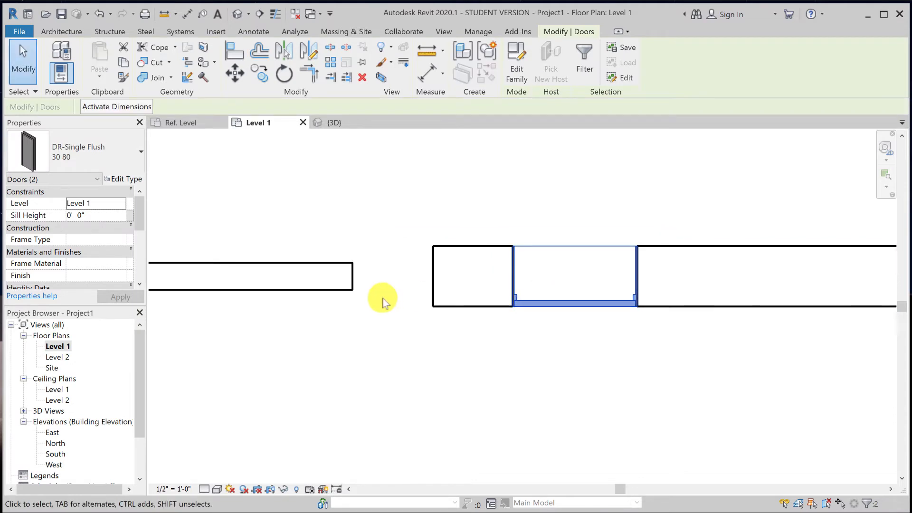
{"action": "middle_click_drag", "start_coordinate": [381, 299], "coordinate": [553, 309]}
{"action": "left_click", "coordinate": [92, 151]}
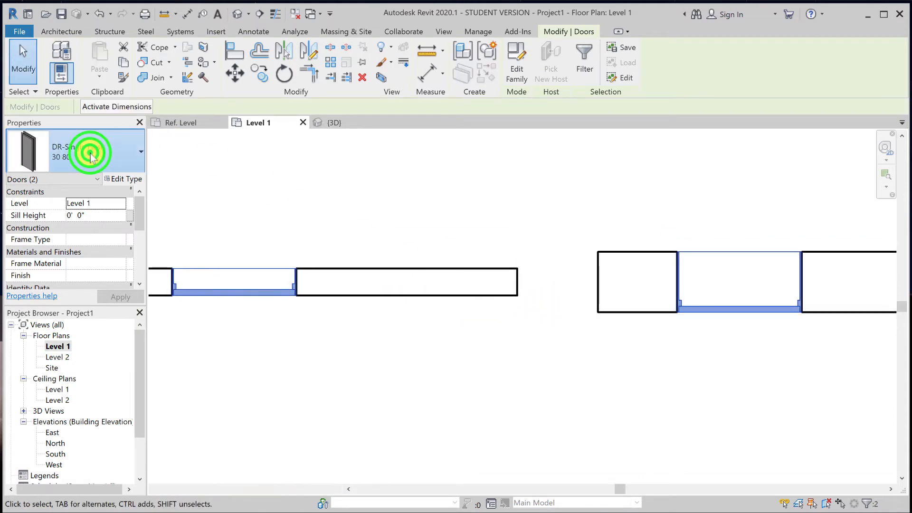
{"action": "left_click", "coordinate": [67, 223]}
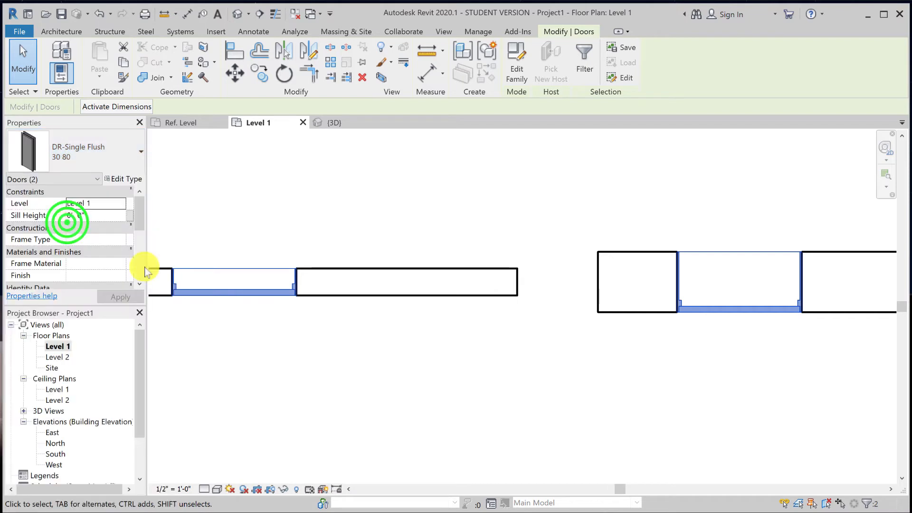
Compare how the door appears in the family's reference level plan, the project's Level 1 floor plan and the 3D view
{"action": "left_click", "coordinate": [438, 386]}
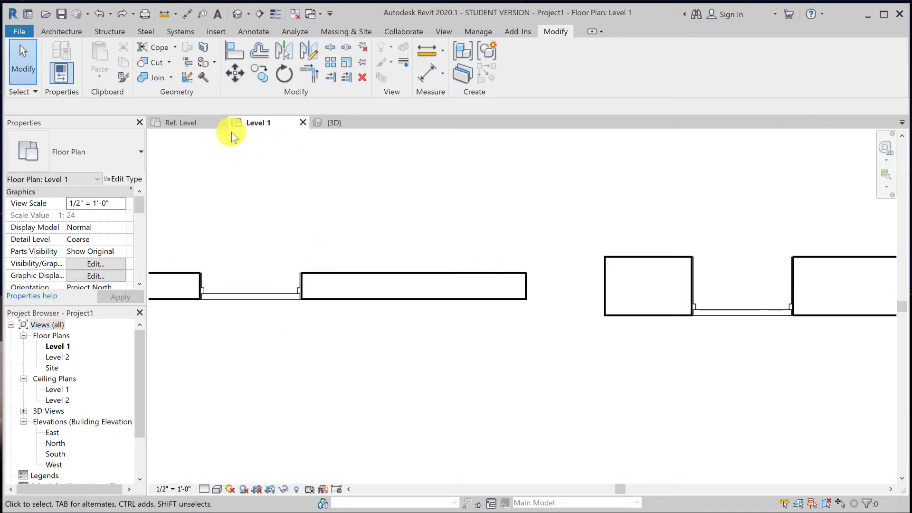
{"action": "left_click", "coordinate": [187, 122]}
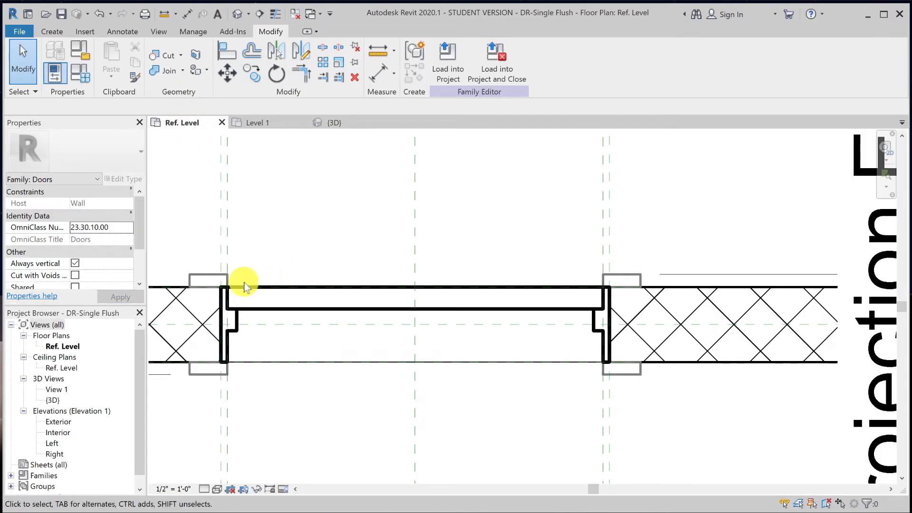
{"action": "scroll", "coordinate": [192, 283], "scroll_direction": "up", "scroll_amount": 1}
{"action": "scroll", "coordinate": [191, 281], "scroll_direction": "up", "scroll_amount": 3}
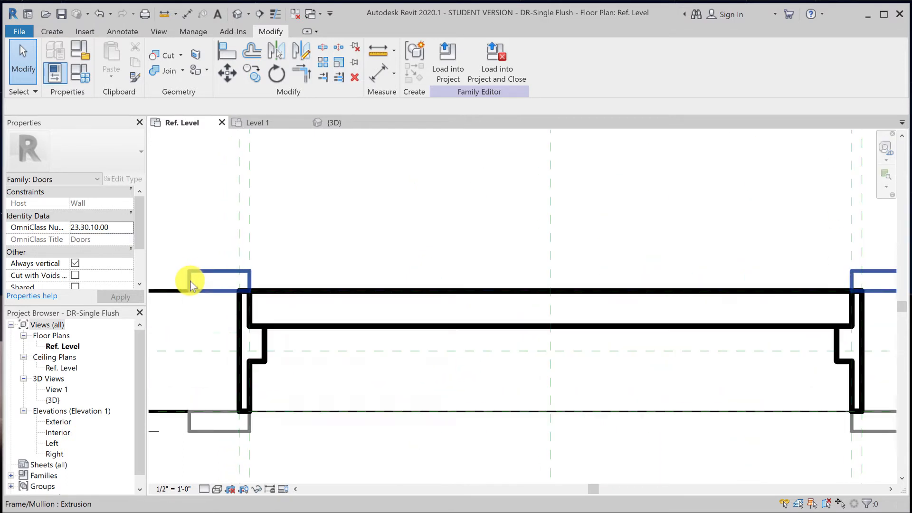
{"action": "scroll", "coordinate": [427, 205], "scroll_direction": "up", "scroll_amount": 1}
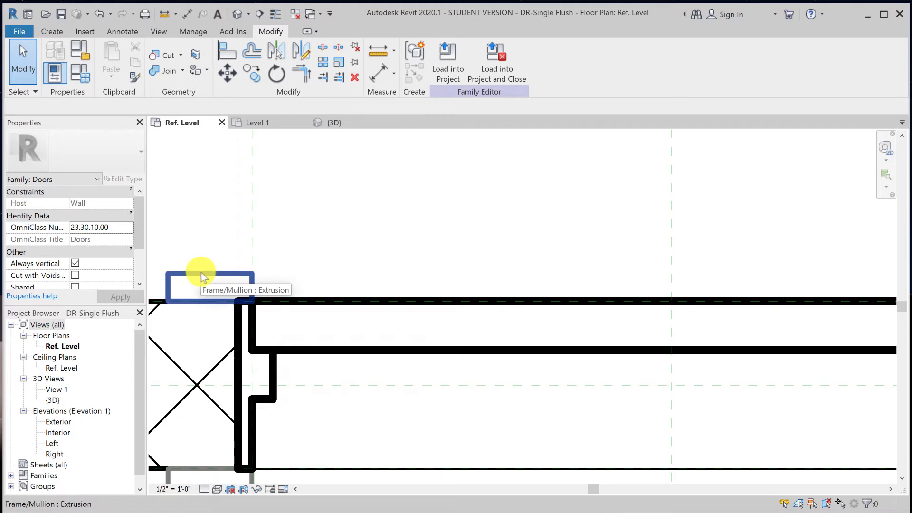
{"action": "left_click", "coordinate": [272, 124]}
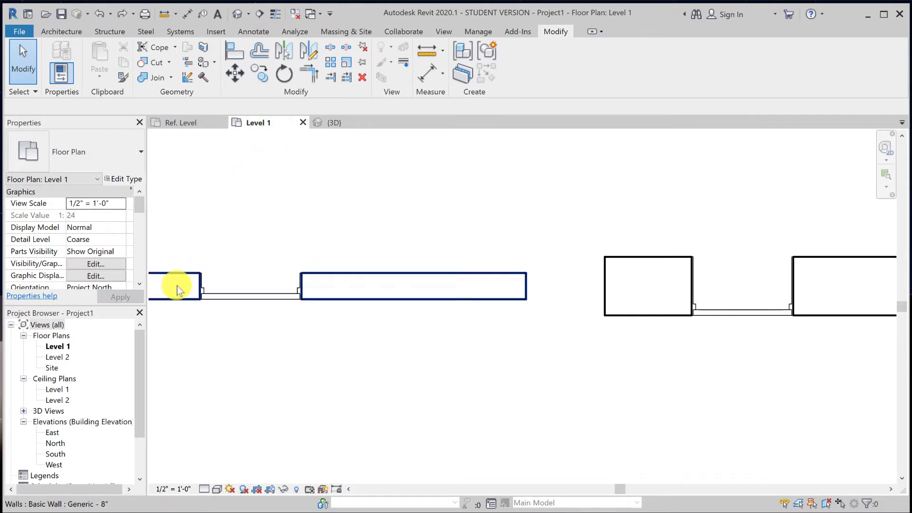
{"action": "left_click", "coordinate": [327, 125]}
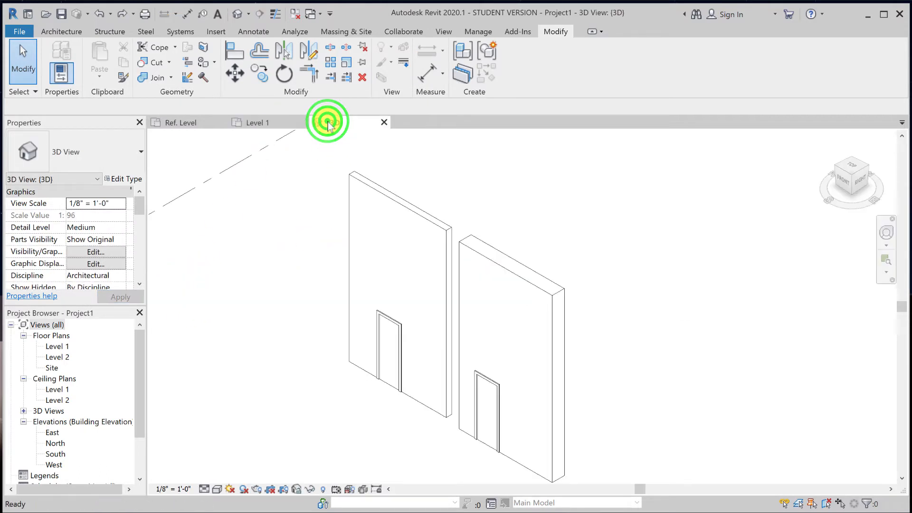
{"action": "left_click", "coordinate": [193, 122]}
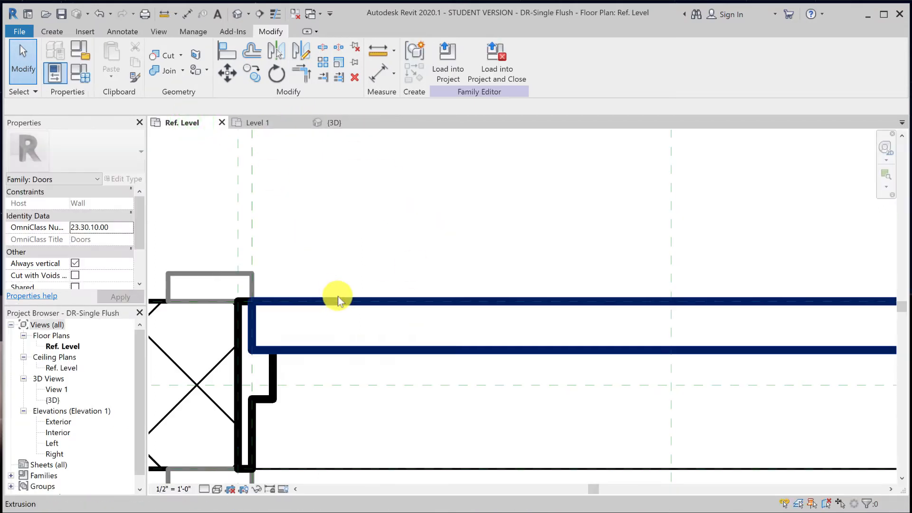
Review the exterior trim extrusion's visibility settings in the door family without changing them
{"action": "left_click", "coordinate": [338, 305]}
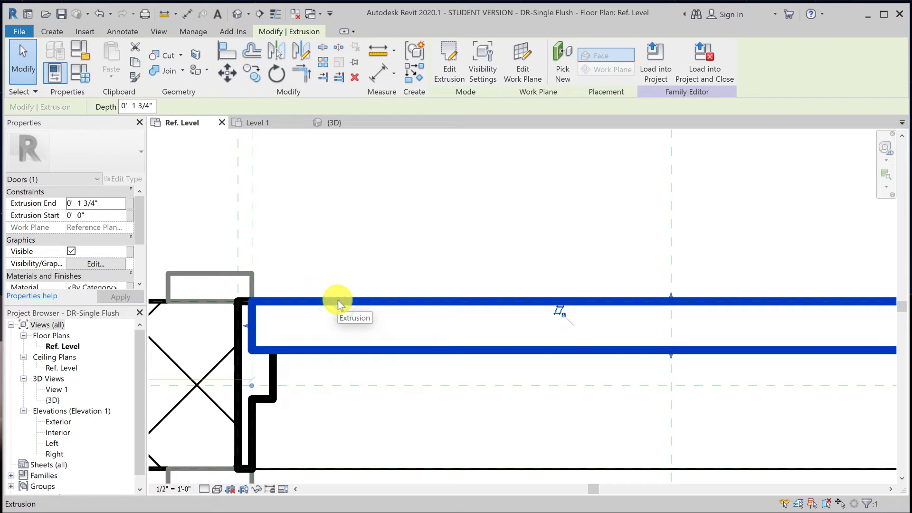
{"action": "left_click", "coordinate": [478, 246]}
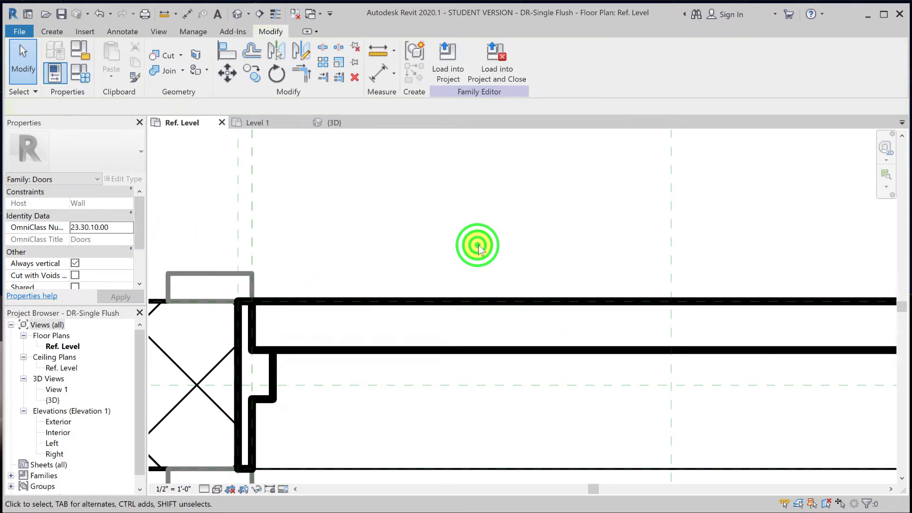
{"action": "left_click", "coordinate": [206, 271]}
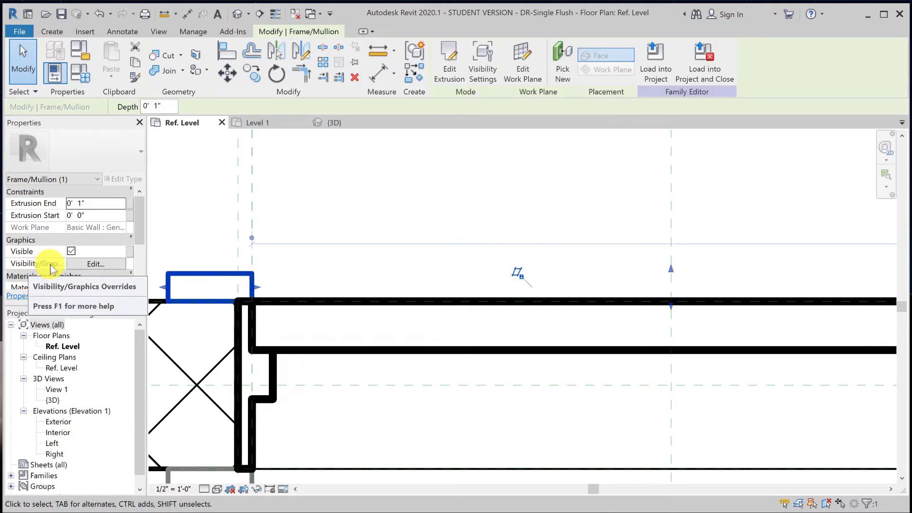
{"action": "left_click", "coordinate": [95, 263]}
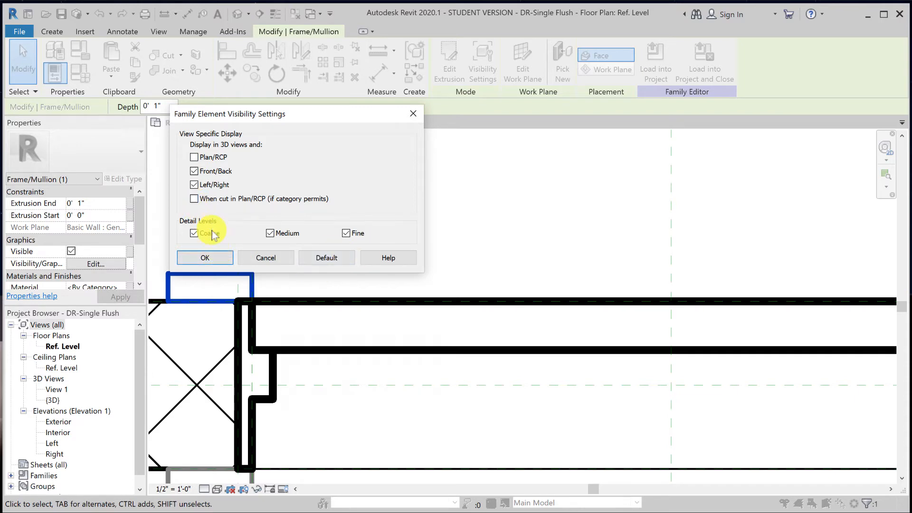
{"action": "left_click", "coordinate": [273, 260]}
{"action": "left_click", "coordinate": [402, 198]}
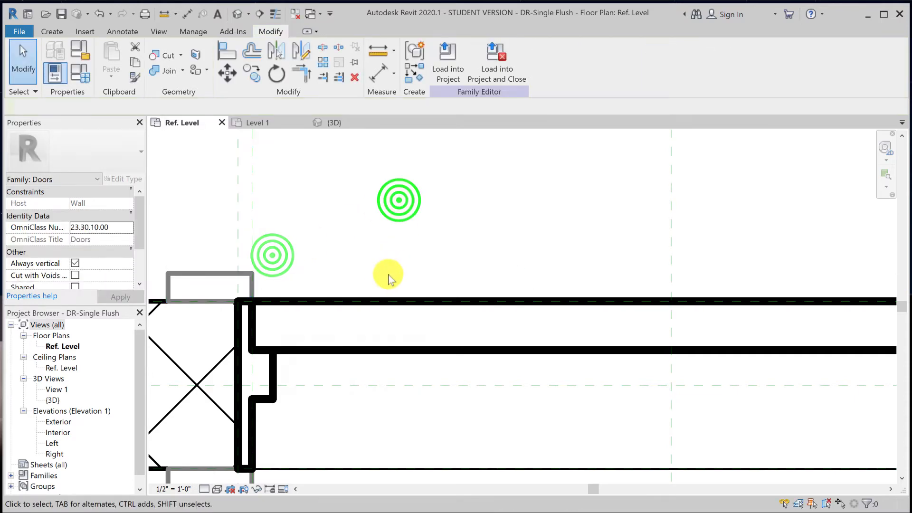
Turn off the door panel extrusion's visibility for Plan/RCP and When cut in Plan/RCP
{"action": "left_click", "coordinate": [382, 301]}
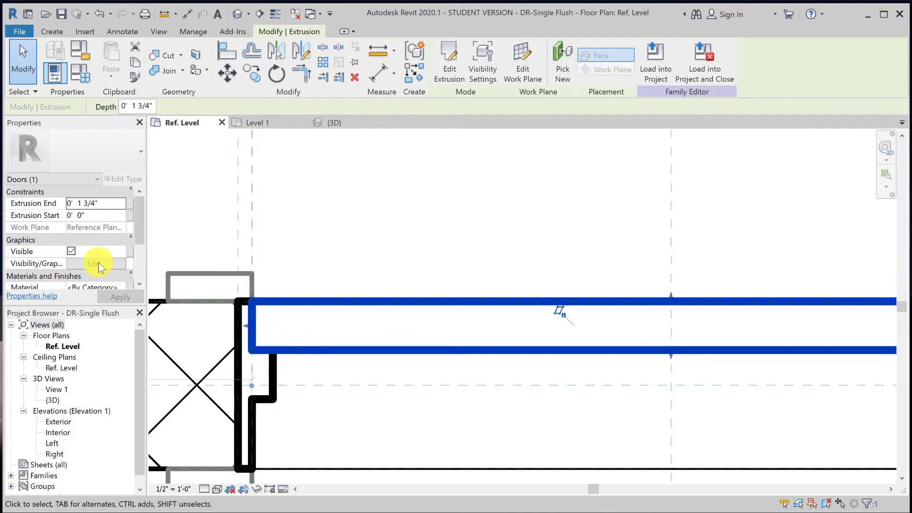
{"action": "left_click", "coordinate": [98, 265]}
{"action": "left_click", "coordinate": [194, 185]}
{"action": "left_click", "coordinate": [194, 156]}
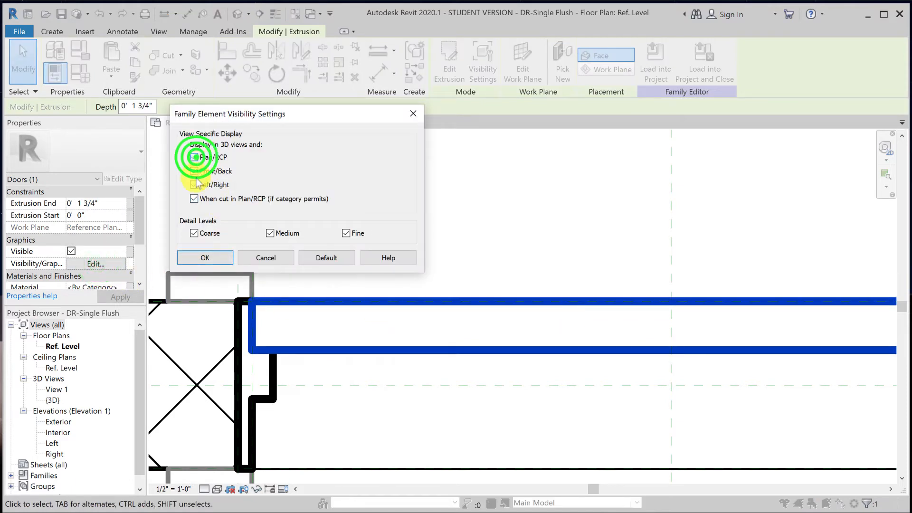
{"action": "left_click", "coordinate": [195, 198]}
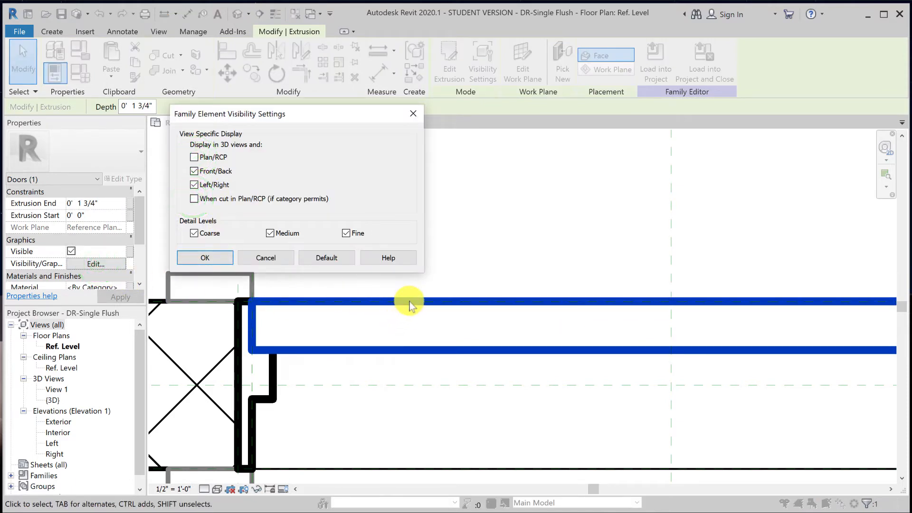
{"action": "left_click", "coordinate": [215, 258]}
{"action": "left_click", "coordinate": [550, 256]}
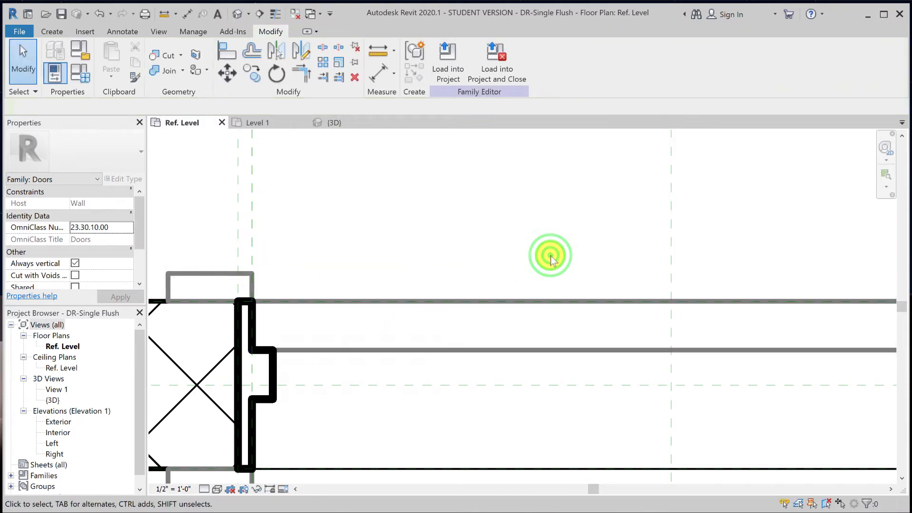
Load the door family into the project, overwriting the existing version, and inspect the thin wall's door opening in plan
{"action": "left_click", "coordinate": [447, 75]}
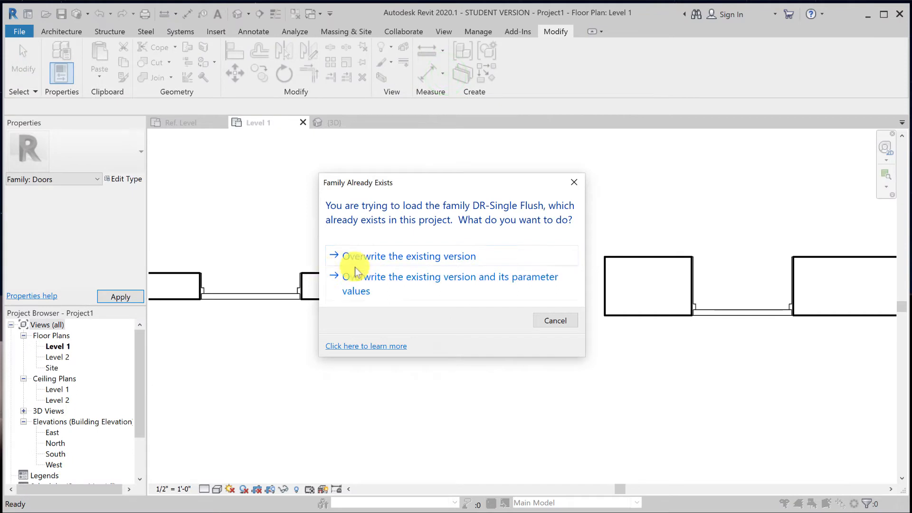
{"action": "left_click", "coordinate": [386, 261]}
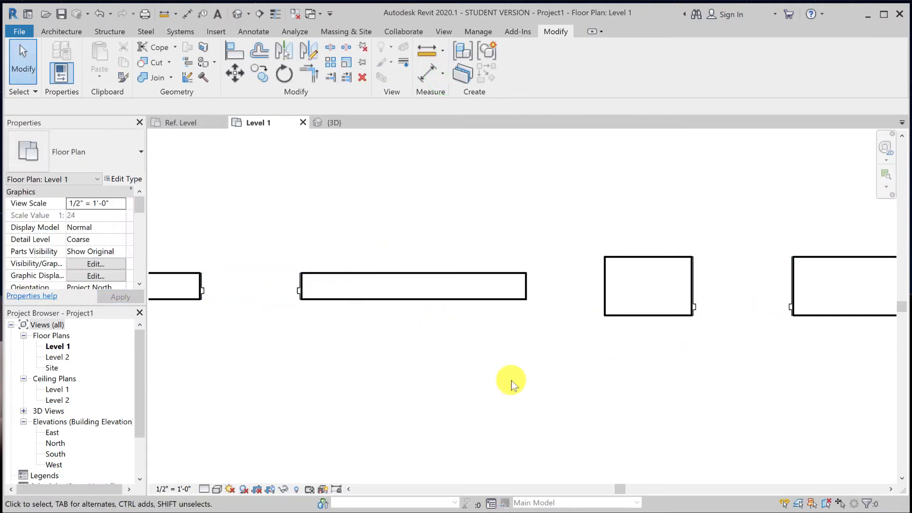
{"action": "left_click", "coordinate": [336, 349]}
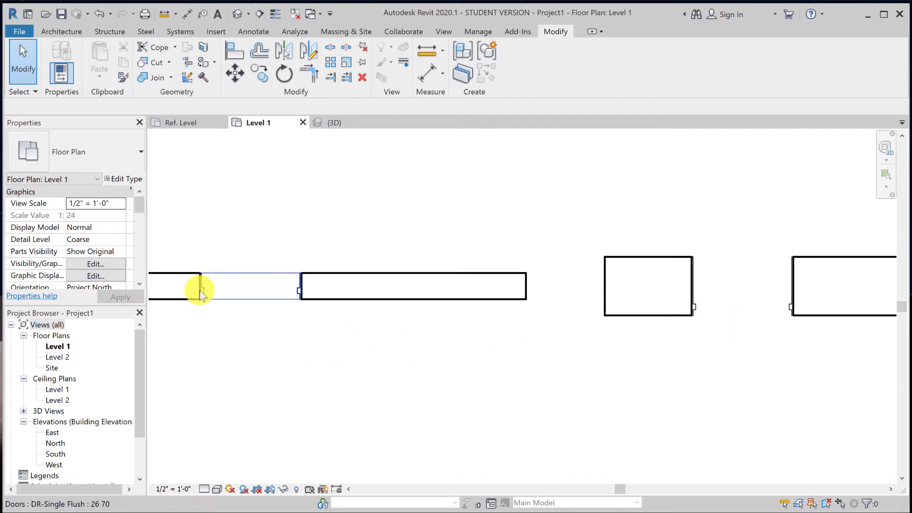
{"action": "scroll", "coordinate": [200, 291], "scroll_direction": "up", "scroll_amount": 5}
{"action": "scroll", "coordinate": [200, 291], "scroll_direction": "up", "scroll_amount": 1}
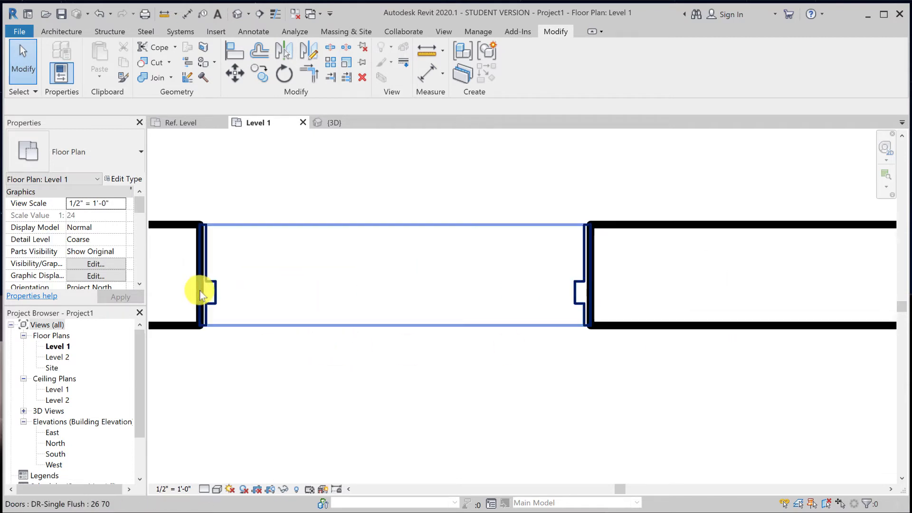
{"action": "middle_click_drag", "start_coordinate": [288, 296], "coordinate": [382, 304]}
{"action": "left_click_drag", "start_coordinate": [255, 200], "coordinate": [358, 389]}
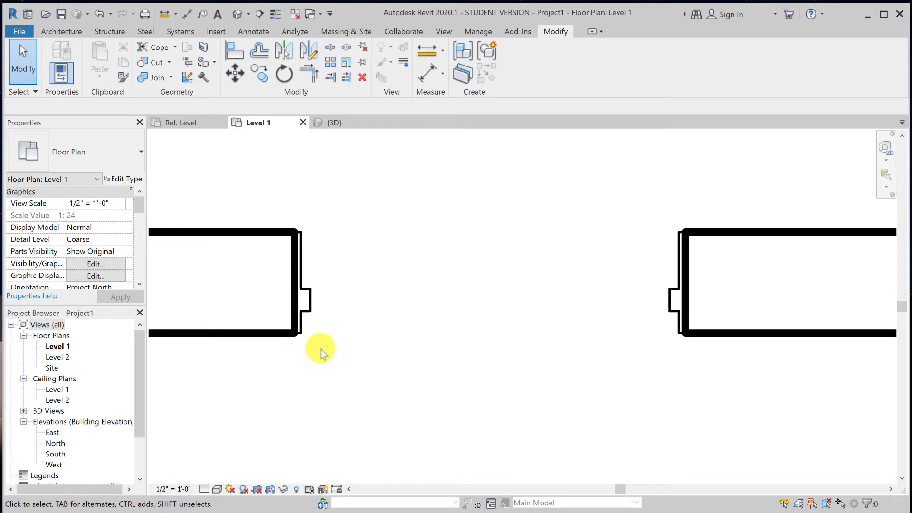
In the family's reference level plan, trace the left jamb's outer edge with a locked Frame/Mullion [cut] symbolic line using Pick Lines
{"action": "left_click", "coordinate": [184, 123]}
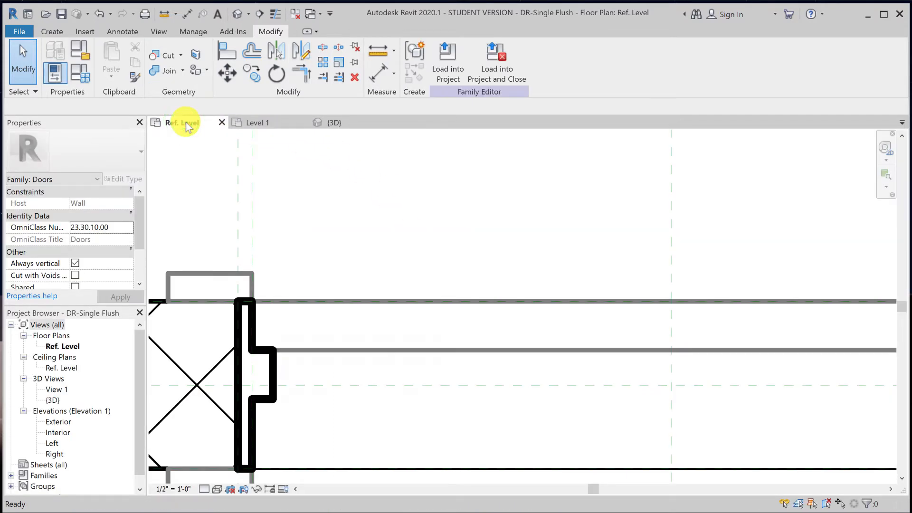
{"action": "scroll", "coordinate": [377, 190], "scroll_direction": "down", "scroll_amount": 2}
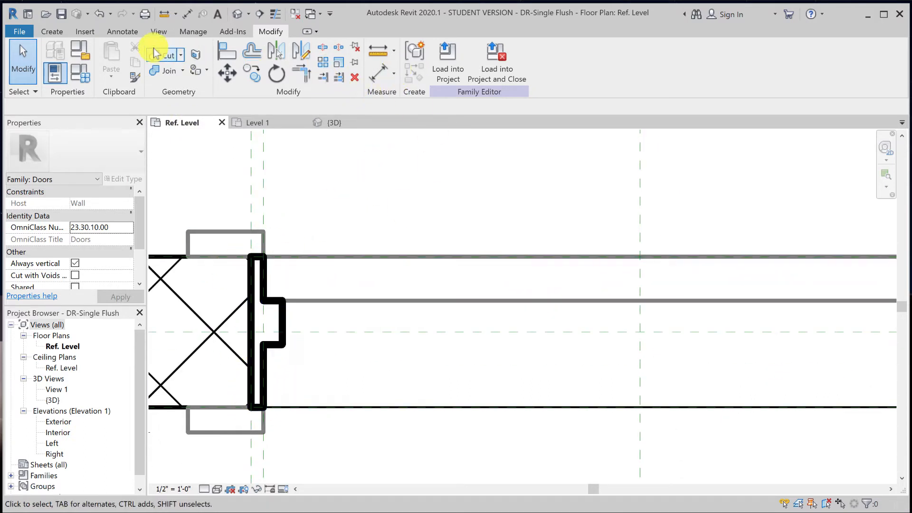
{"action": "left_click", "coordinate": [120, 33]}
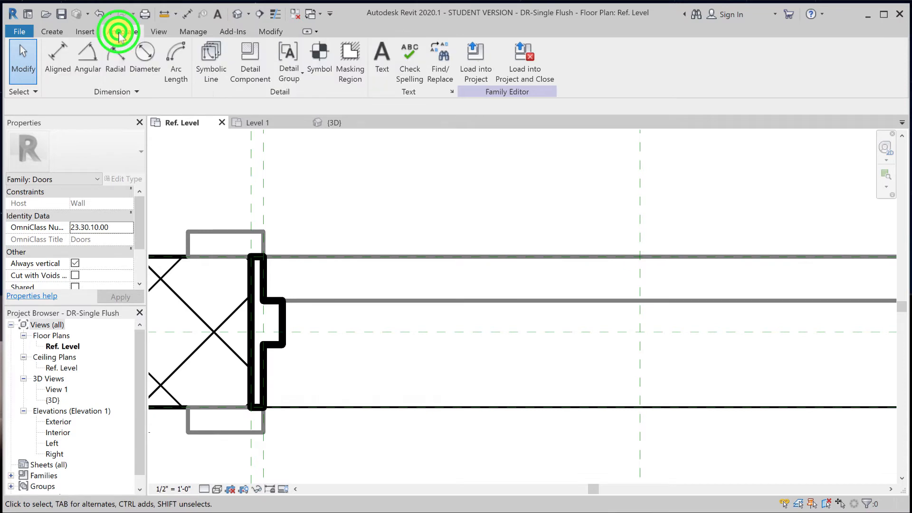
{"action": "left_click", "coordinate": [211, 67]}
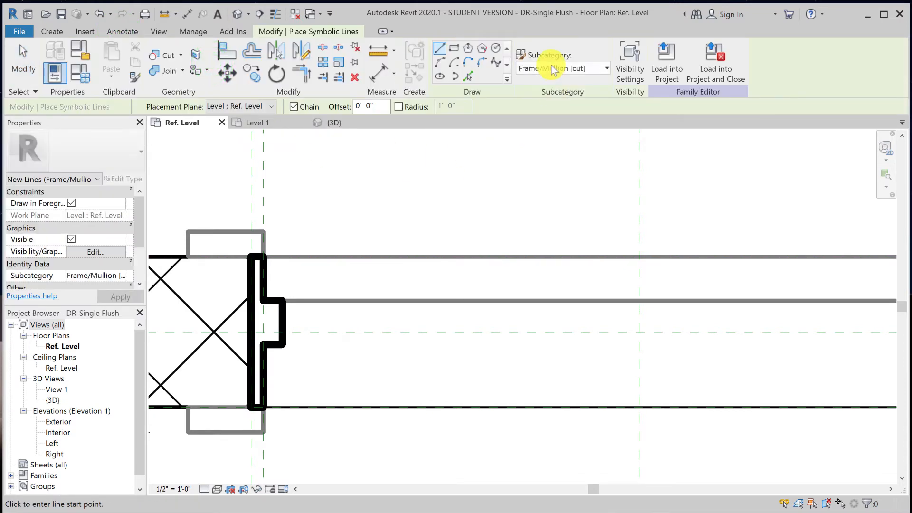
{"action": "left_click", "coordinate": [553, 69]}
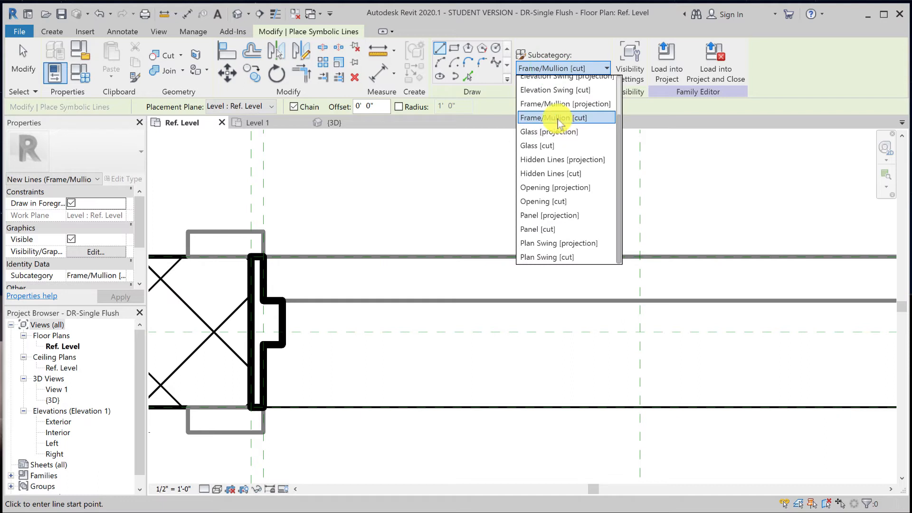
{"action": "scroll", "coordinate": [559, 123], "scroll_direction": "up", "scroll_amount": 2}
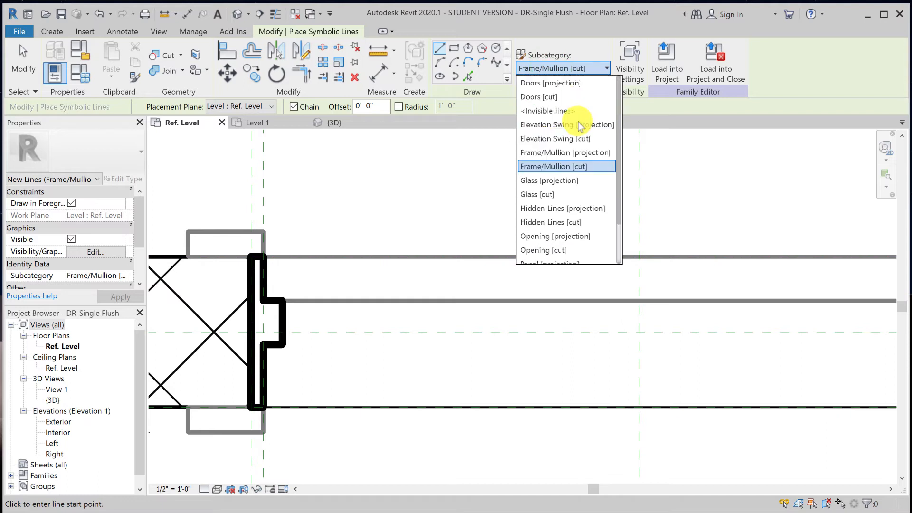
{"action": "left_click", "coordinate": [570, 167]}
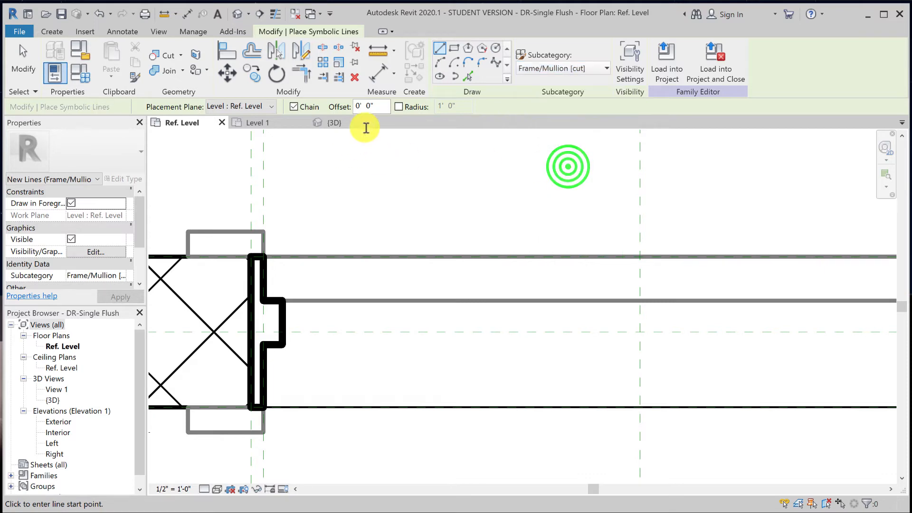
{"action": "left_click", "coordinate": [468, 75]}
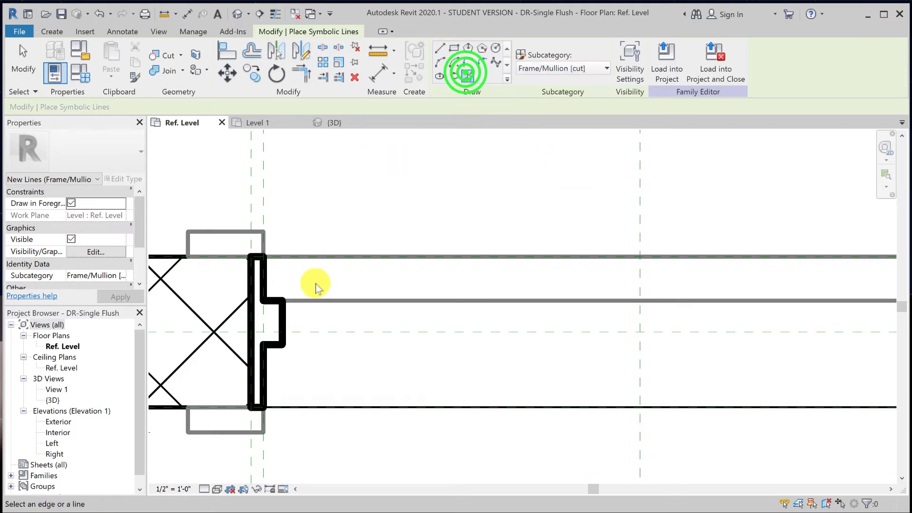
{"action": "left_click", "coordinate": [249, 302]}
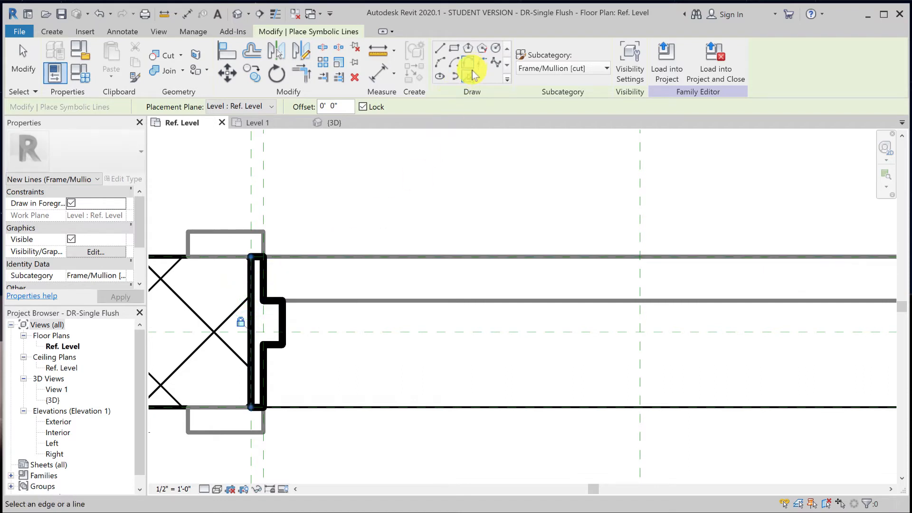
{"action": "left_click", "coordinate": [362, 106]}
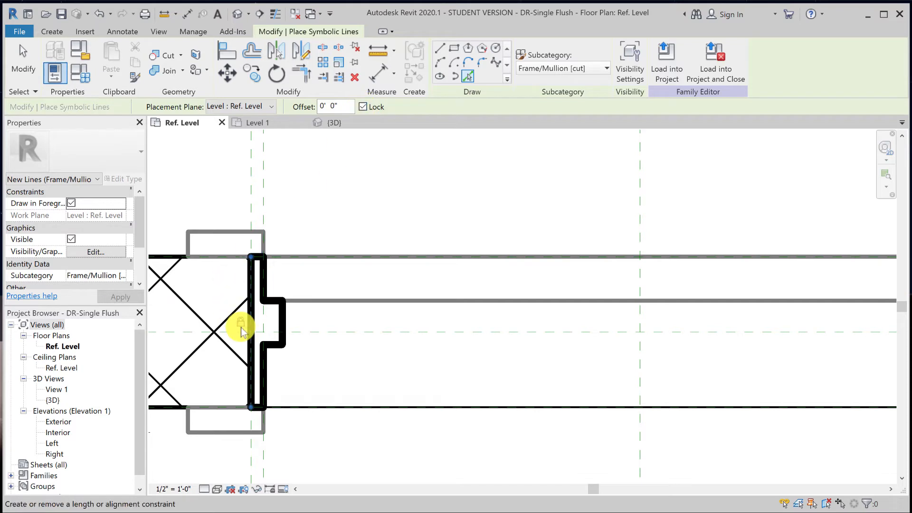
Trace the left jamb's three inner vertical edges, including the stop face, with locked Frame/Mullion [cut] symbolic lines
{"action": "left_click", "coordinate": [261, 281]}
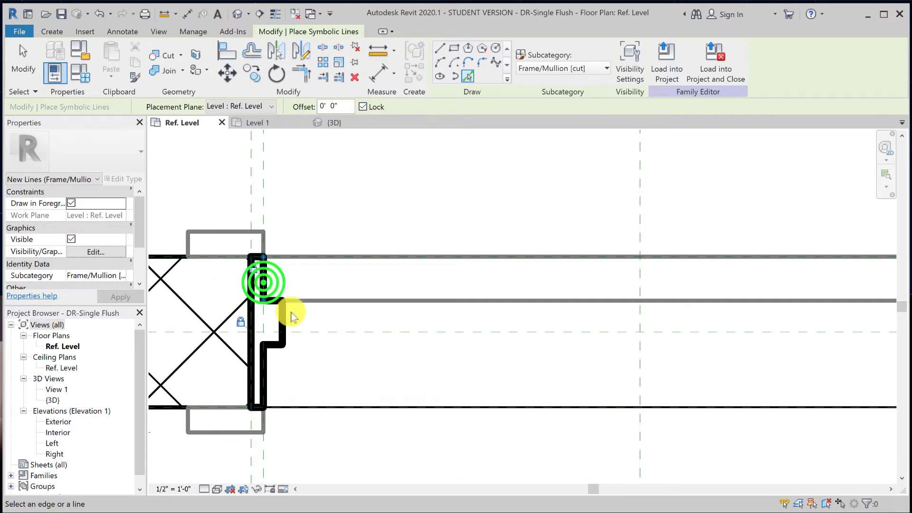
{"action": "left_click", "coordinate": [284, 320]}
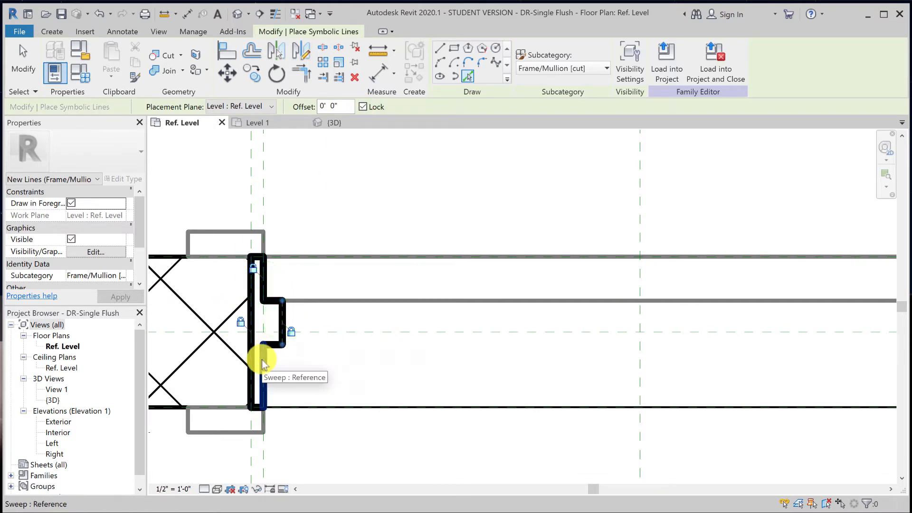
{"action": "left_click", "coordinate": [261, 359]}
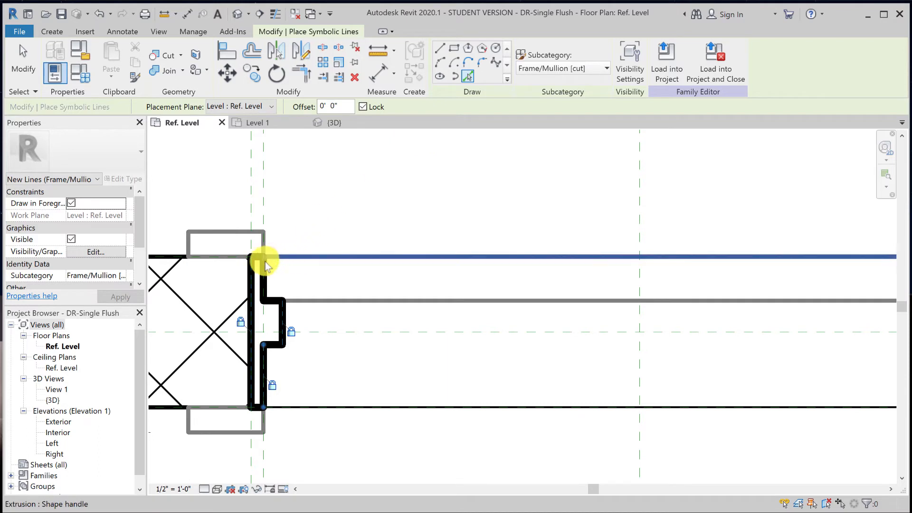
Add locked symbolic lines along the left jamb's horizontal edges: both end edges and both sides of the stop
{"action": "scroll", "coordinate": [255, 262], "scroll_direction": "up", "scroll_amount": 5}
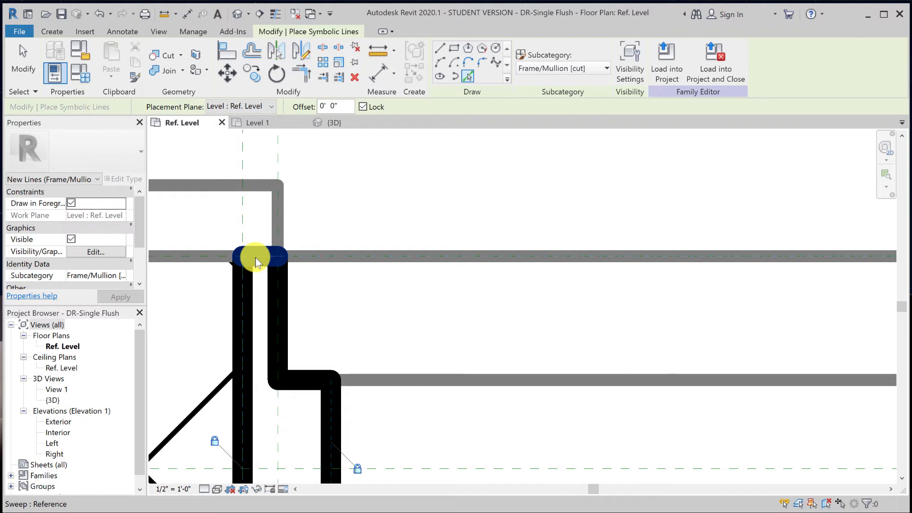
{"action": "scroll", "coordinate": [255, 260], "scroll_direction": "down", "scroll_amount": 6}
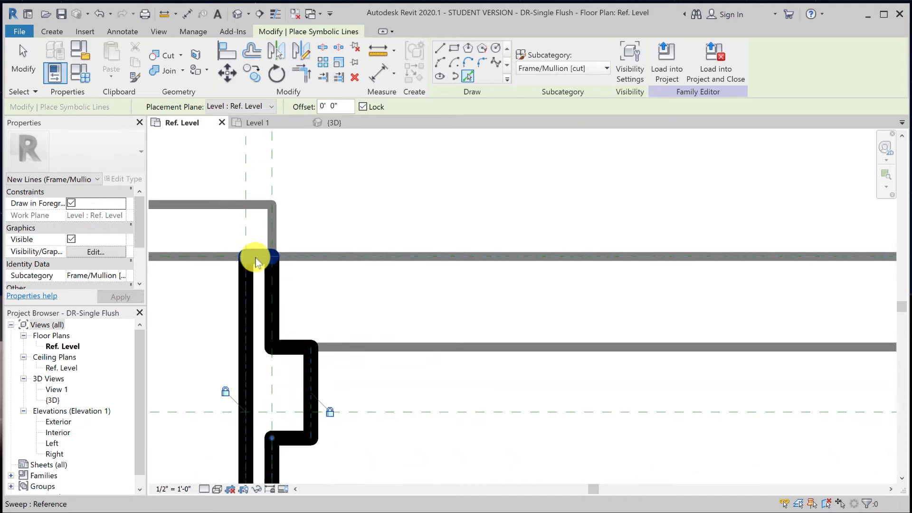
{"action": "scroll", "coordinate": [255, 260], "scroll_direction": "down", "scroll_amount": 2}
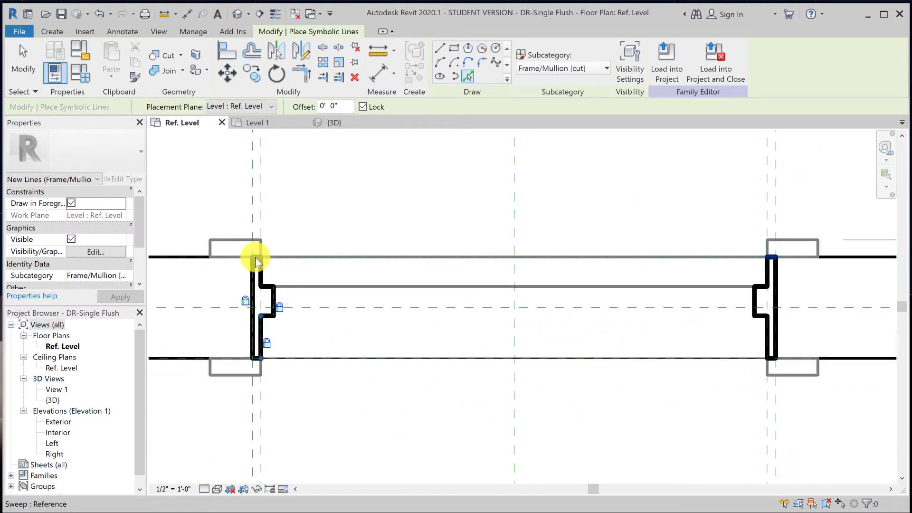
{"action": "left_click", "coordinate": [255, 259]}
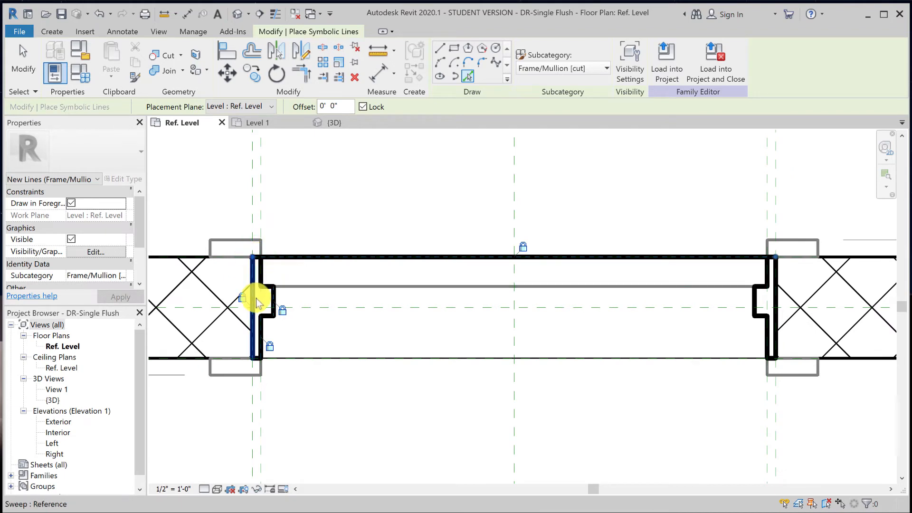
{"action": "scroll", "coordinate": [257, 295], "scroll_direction": "up", "scroll_amount": 2}
{"action": "left_click", "coordinate": [273, 281]}
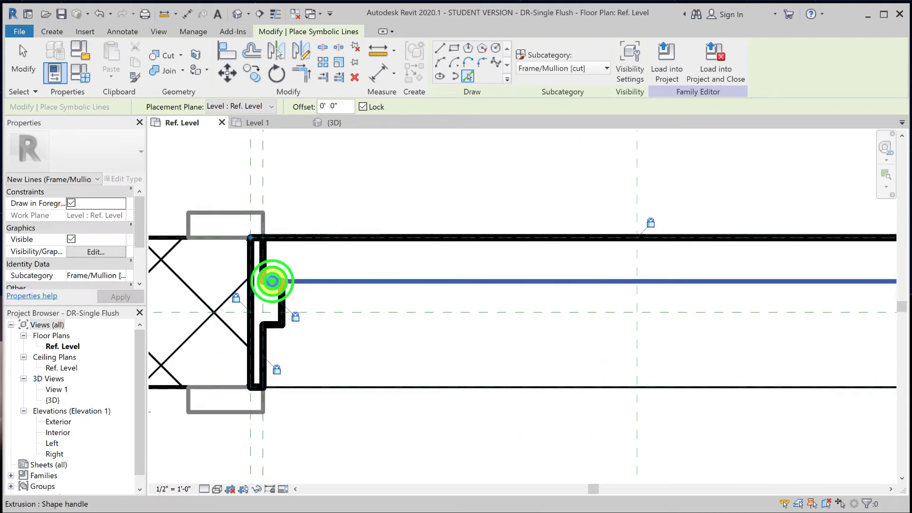
{"action": "left_click", "coordinate": [269, 325]}
{"action": "left_click", "coordinate": [257, 387]}
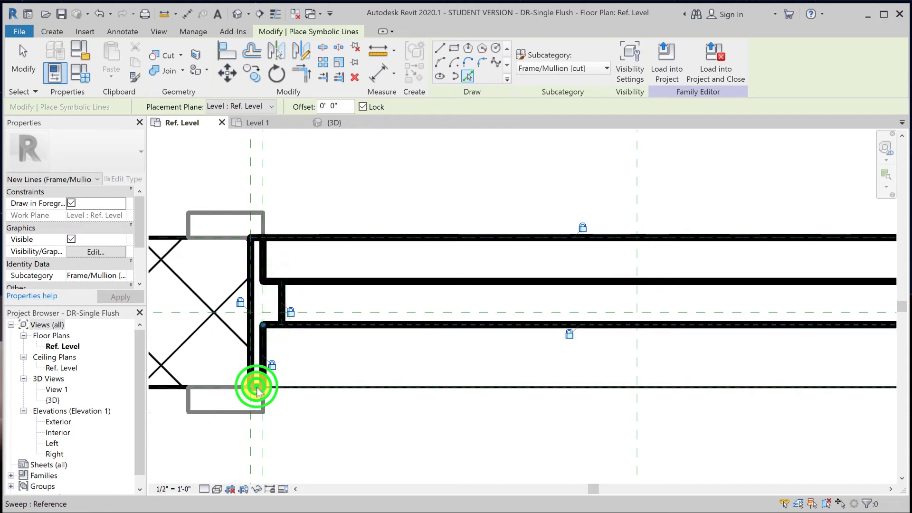
Trim the full-width symbolic lines to corners so they form a closed outline around the left jamb's profile
{"action": "scroll", "coordinate": [255, 389], "scroll_direction": "up", "scroll_amount": 3}
{"action": "key", "text": "t"}
{"action": "key", "text": "r"}
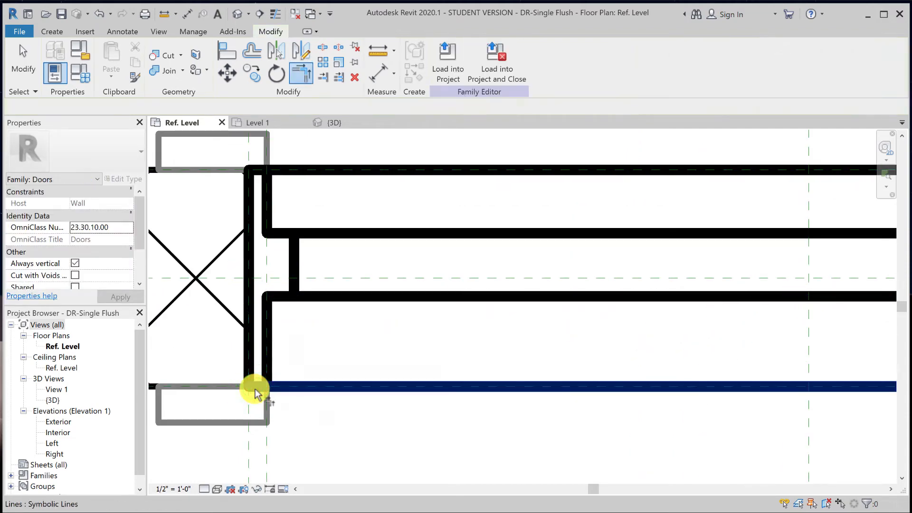
{"action": "left_click", "coordinate": [255, 388]}
{"action": "left_click", "coordinate": [265, 376]}
{"action": "left_click", "coordinate": [281, 292]}
{"action": "left_click", "coordinate": [291, 273]}
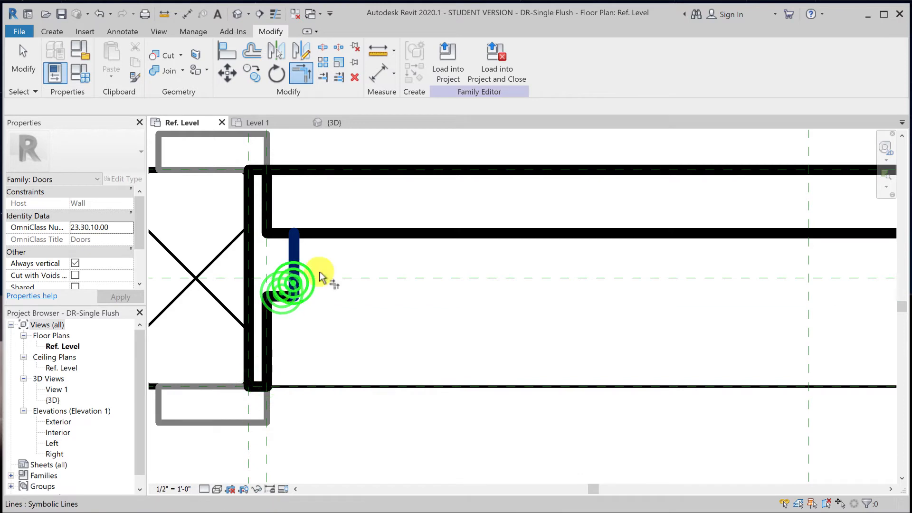
{"action": "left_click", "coordinate": [291, 247]}
{"action": "left_click", "coordinate": [281, 234]}
{"action": "left_click", "coordinate": [267, 186]}
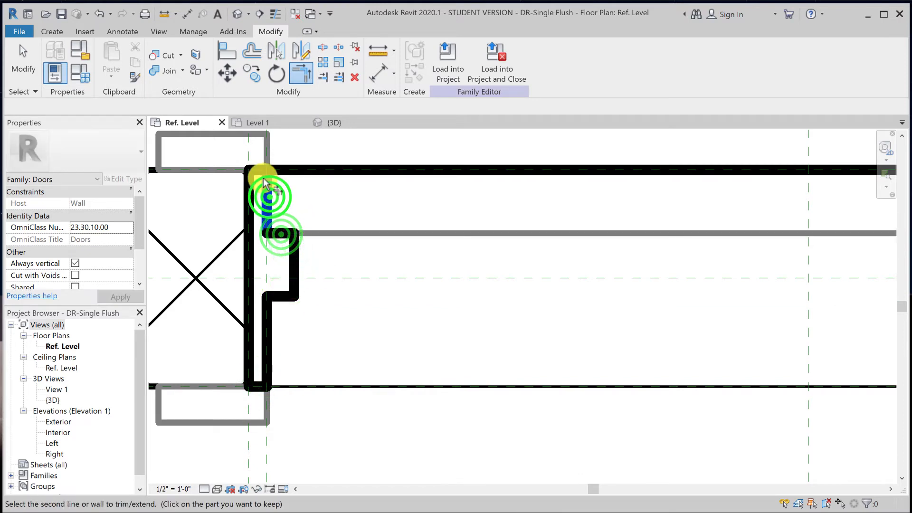
{"action": "left_click", "coordinate": [259, 170]}
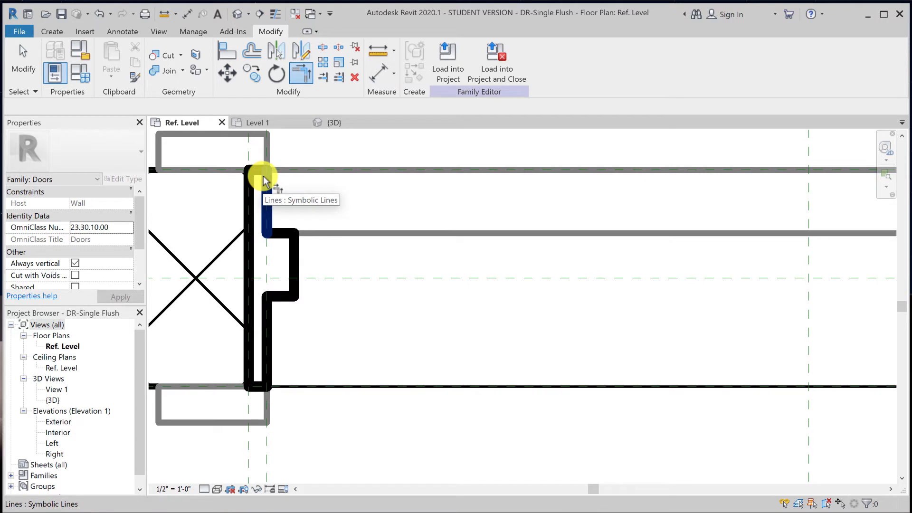
{"action": "left_click", "coordinate": [264, 181]}
Load the updated door family into the project, overwriting the existing version, and inspect the openings in both walls
{"action": "left_click", "coordinate": [456, 72]}
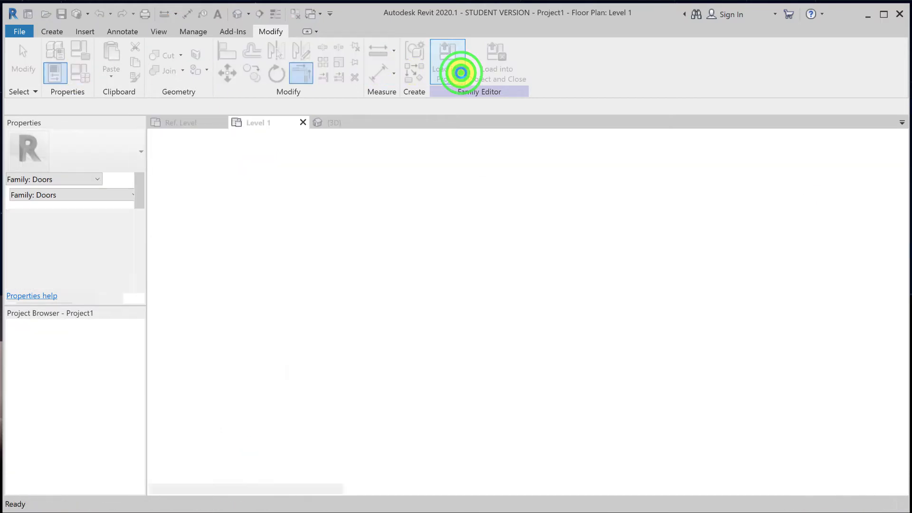
{"action": "left_click", "coordinate": [389, 257]}
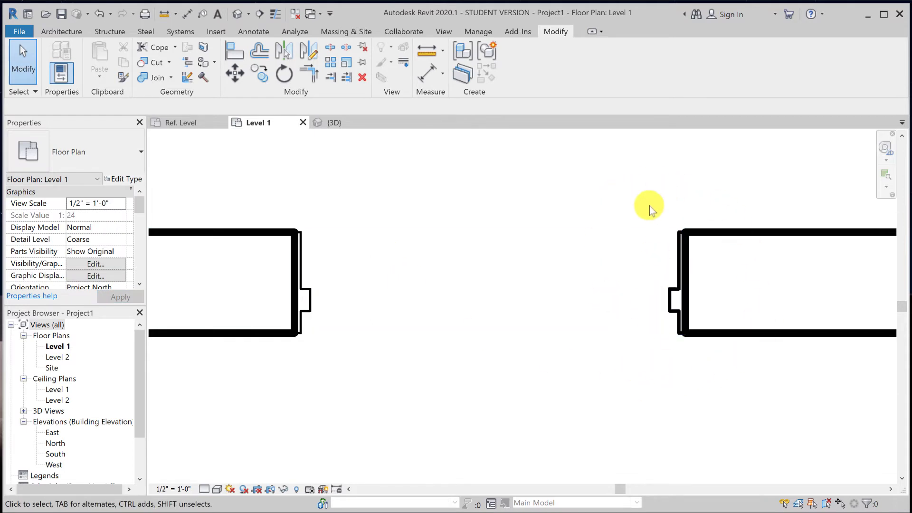
{"action": "scroll", "coordinate": [478, 352], "scroll_direction": "down", "scroll_amount": 4}
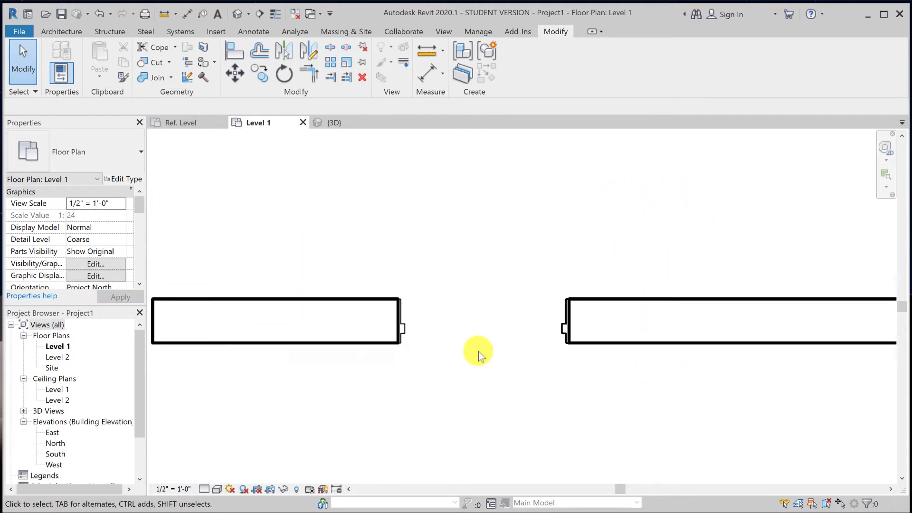
{"action": "scroll", "coordinate": [478, 352], "scroll_direction": "down", "scroll_amount": 1}
{"action": "middle_click_drag", "start_coordinate": [526, 352], "coordinate": [366, 340]}
{"action": "scroll", "coordinate": [366, 340], "scroll_direction": "down", "scroll_amount": 2}
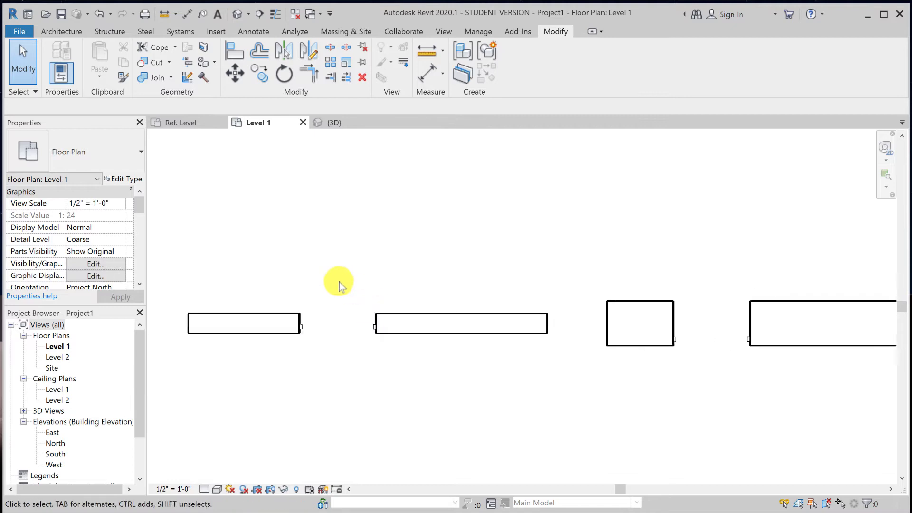
{"action": "scroll", "coordinate": [358, 325], "scroll_direction": "up", "scroll_amount": 3}
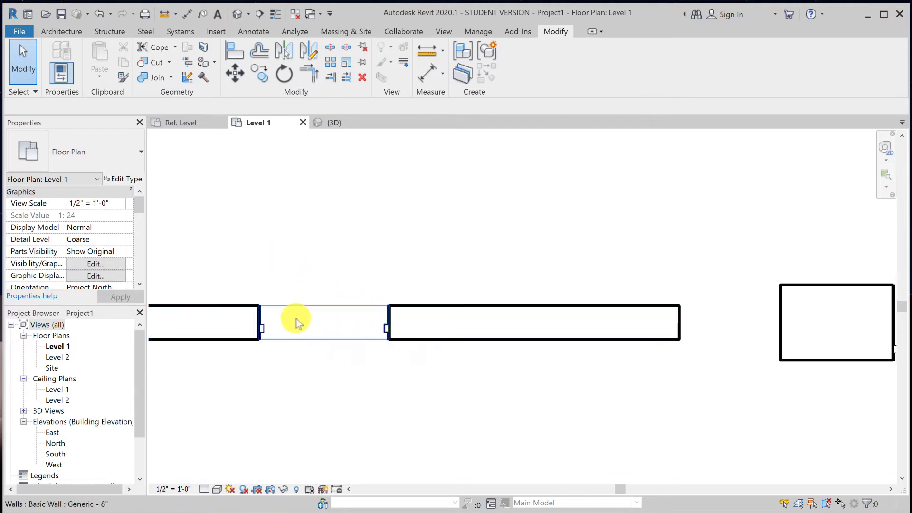
{"action": "scroll", "coordinate": [286, 318], "scroll_direction": "up", "scroll_amount": 4}
{"action": "middle_click_drag", "start_coordinate": [287, 318], "coordinate": [385, 294]}
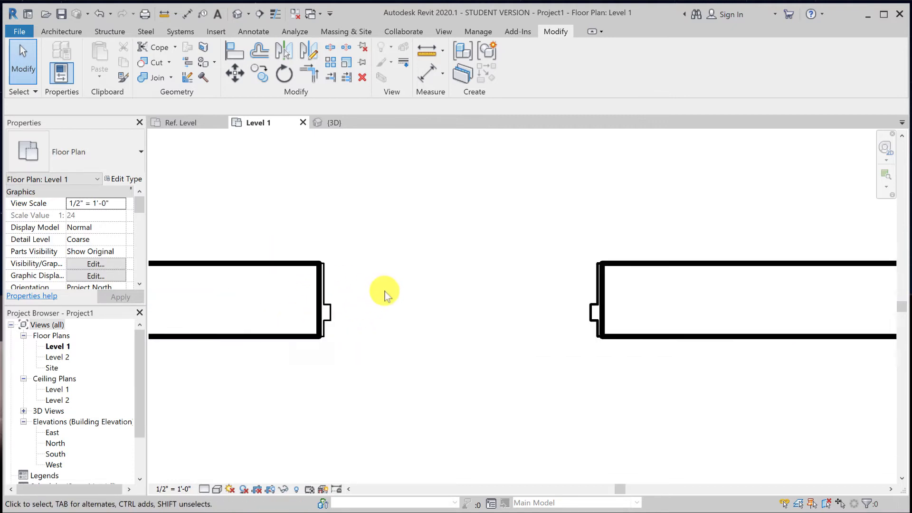
{"action": "scroll", "coordinate": [385, 294], "scroll_direction": "up", "scroll_amount": 1}
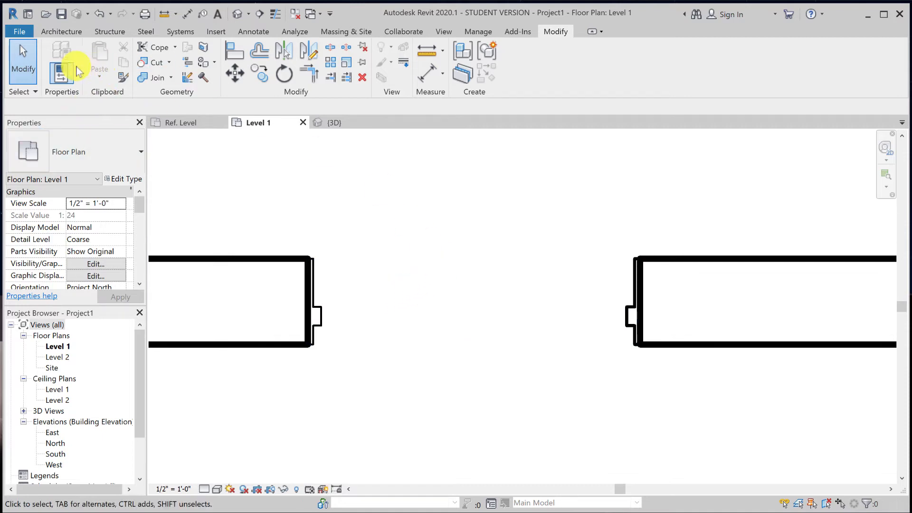
Test the thin wall's door by switching its type to 30 80 and back to 26 70
{"action": "left_click", "coordinate": [313, 286]}
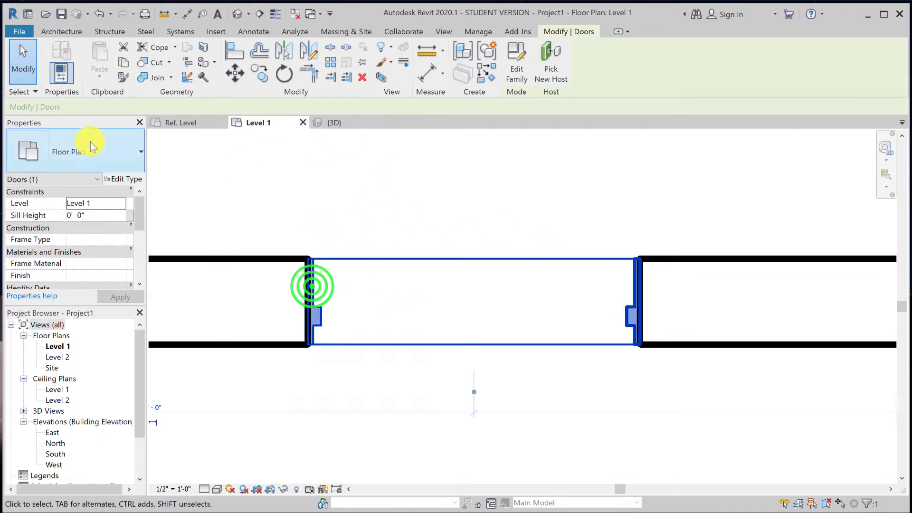
{"action": "left_click", "coordinate": [74, 148]}
{"action": "left_click", "coordinate": [59, 236]}
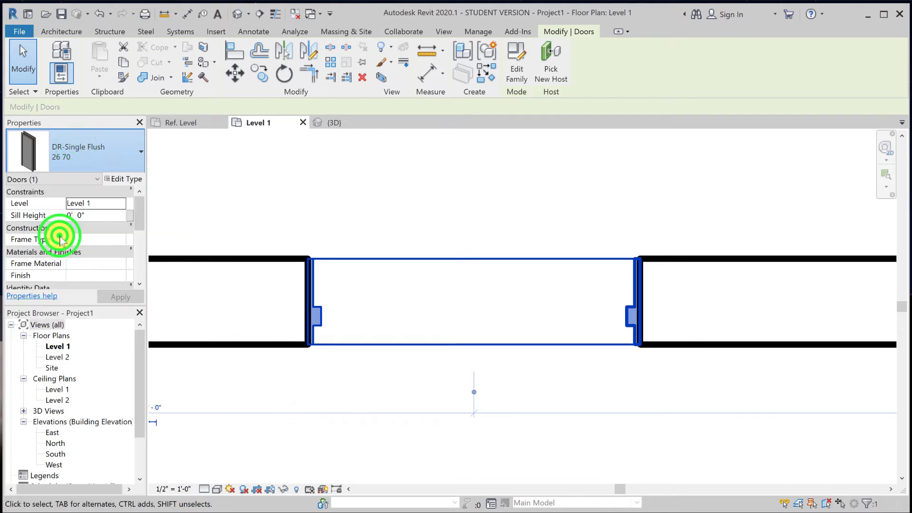
{"action": "left_click", "coordinate": [61, 153]}
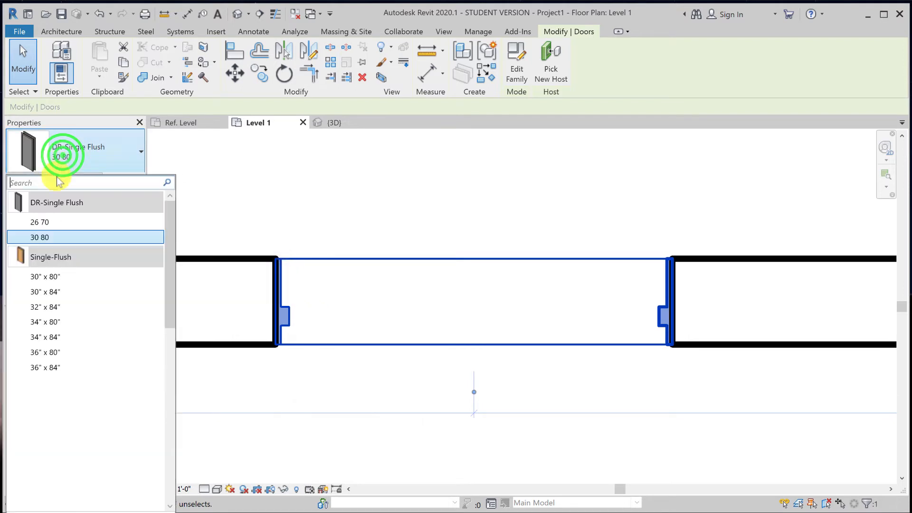
{"action": "left_click", "coordinate": [43, 223]}
{"action": "left_click", "coordinate": [507, 227]}
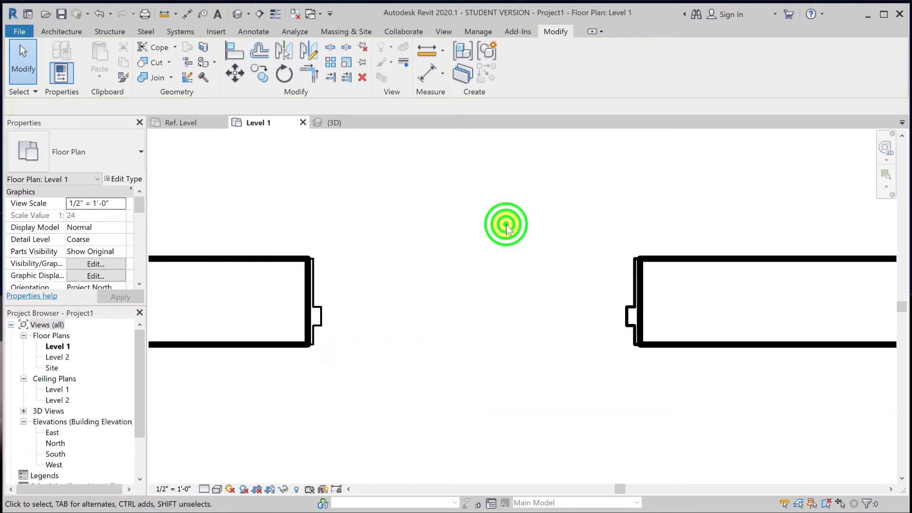
{"action": "scroll", "coordinate": [507, 227], "scroll_direction": "down", "scroll_amount": 4}
{"action": "middle_click_drag", "start_coordinate": [503, 224], "coordinate": [484, 256]}
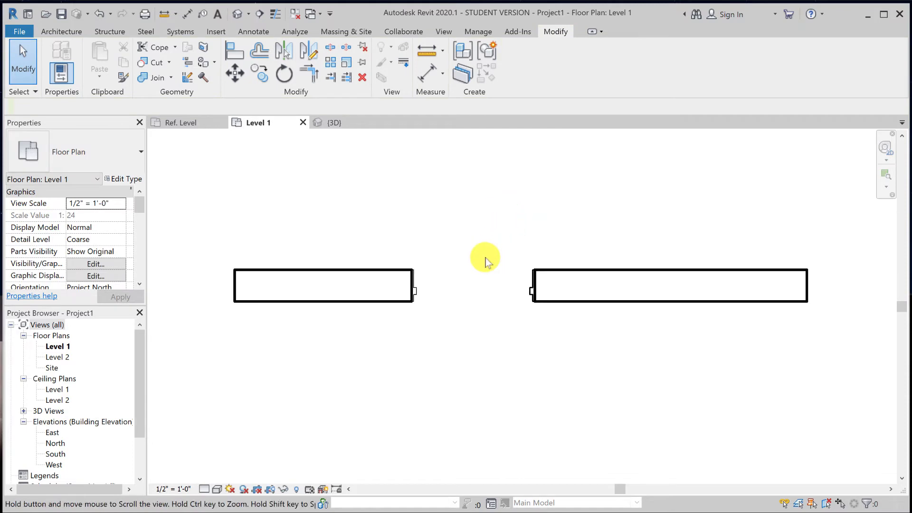
In the family's reference level plan, trace the right jamb's vertical edges with locked Frame/Mullion [cut] symbolic lines using Pick Lines
{"action": "left_click", "coordinate": [189, 124]}
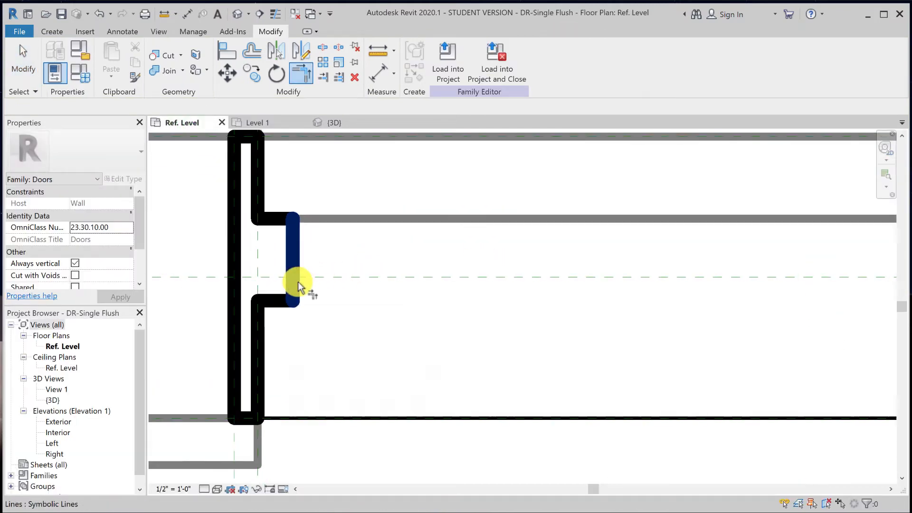
{"action": "scroll", "coordinate": [299, 286], "scroll_direction": "down", "scroll_amount": 3}
{"action": "middle_click_drag", "start_coordinate": [387, 292], "coordinate": [336, 317]}
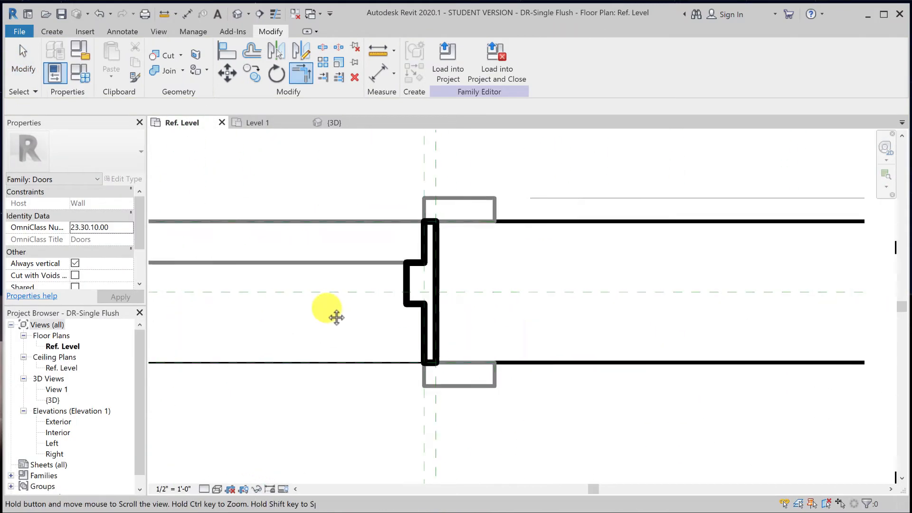
{"action": "scroll", "coordinate": [371, 258], "scroll_direction": "up", "scroll_amount": 3}
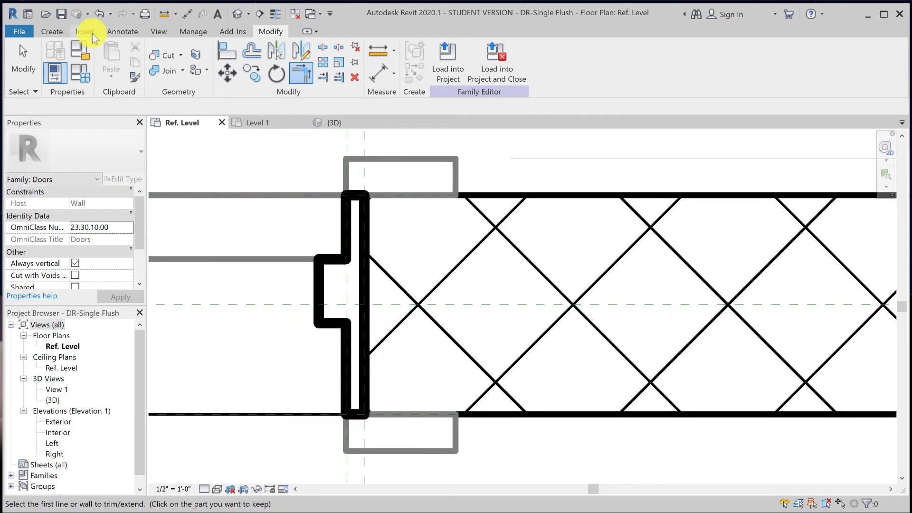
{"action": "left_click", "coordinate": [122, 32]}
{"action": "left_click", "coordinate": [203, 61]}
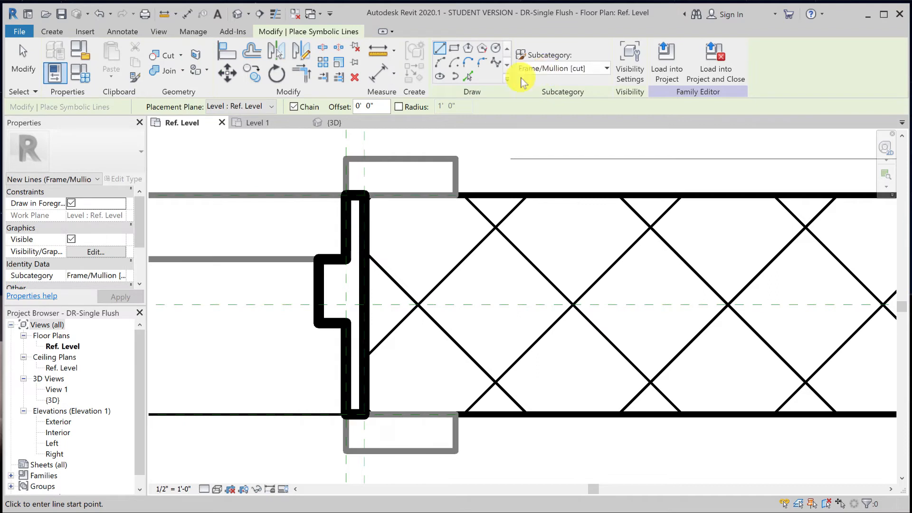
{"action": "left_click", "coordinate": [469, 77]}
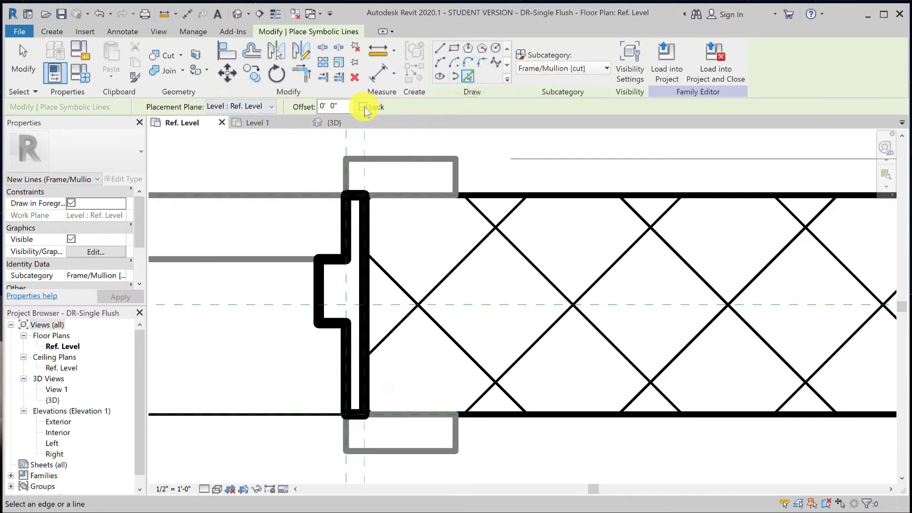
{"action": "left_click", "coordinate": [342, 219]}
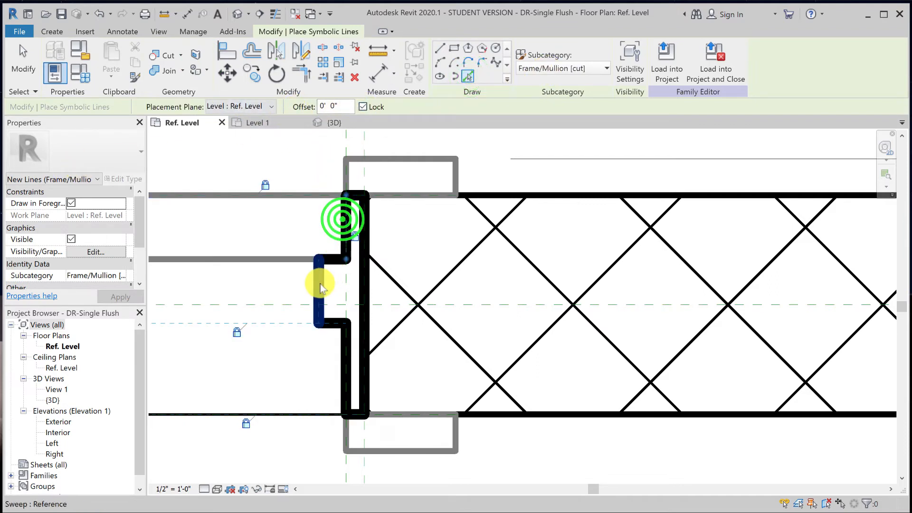
{"action": "left_click", "coordinate": [320, 283]}
{"action": "left_click", "coordinate": [343, 362]}
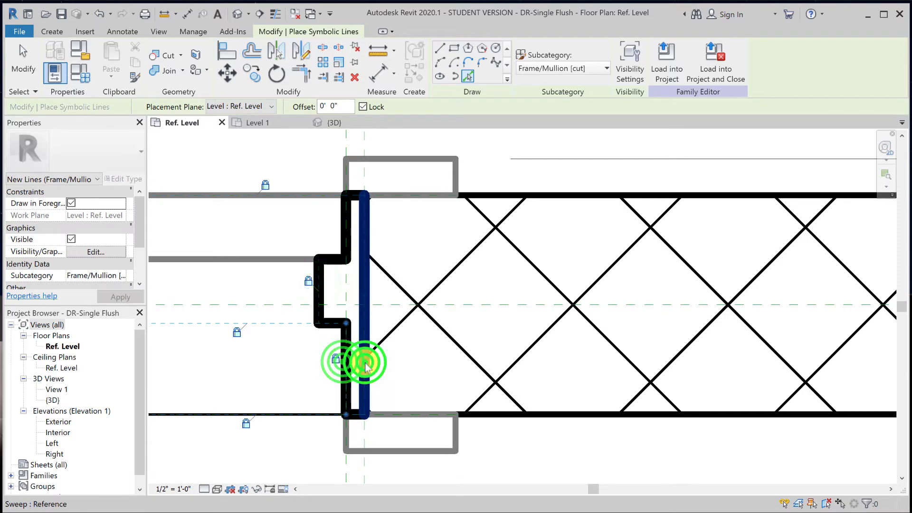
{"action": "left_click", "coordinate": [365, 362]}
Trace the right jamb's upper end edge with a locked Frame/Mullion [cut] symbolic line
{"action": "scroll", "coordinate": [351, 196], "scroll_direction": "up", "scroll_amount": 1}
{"action": "left_click", "coordinate": [353, 196]}
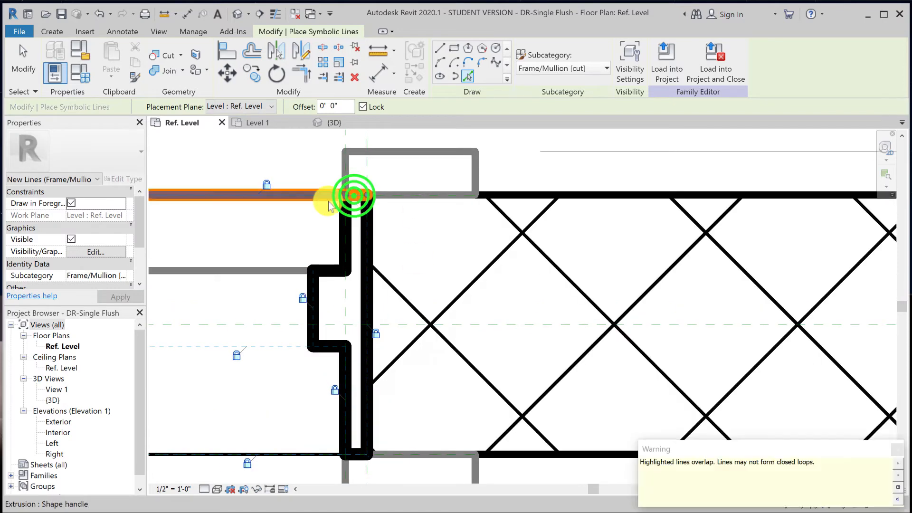
{"action": "scroll", "coordinate": [436, 269], "scroll_direction": "down", "scroll_amount": 3}
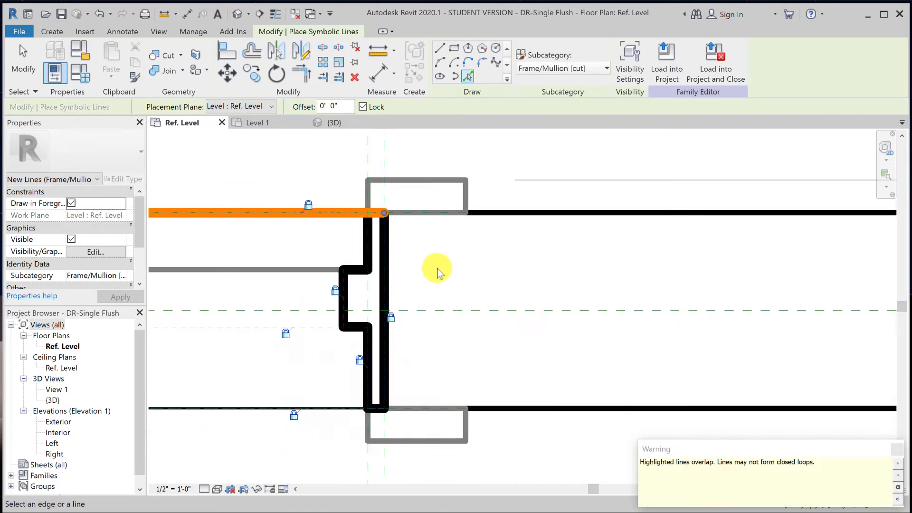
{"action": "scroll", "coordinate": [437, 269], "scroll_direction": "down", "scroll_amount": 2}
{"action": "middle_click_drag", "start_coordinate": [442, 269], "coordinate": [661, 280]}
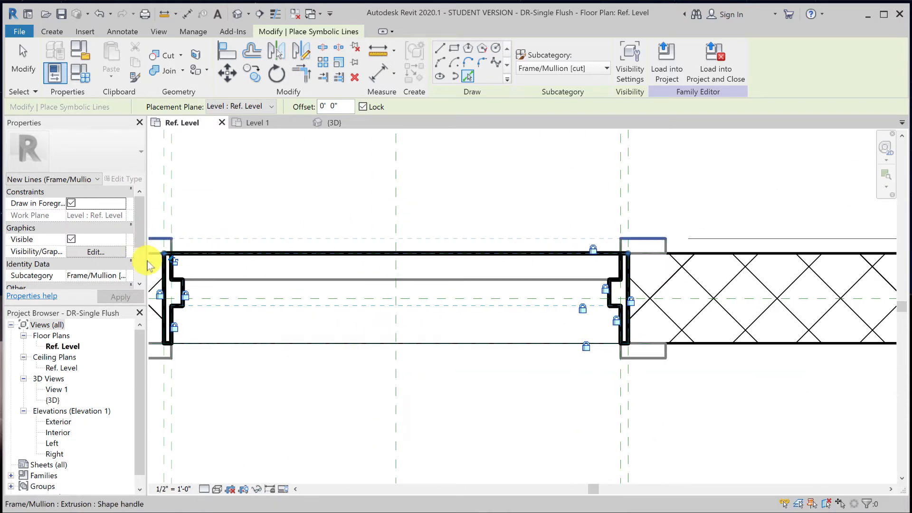
Trace the right jamb's two horizontal stop edges and lower end edge with locked Frame/Mullion [cut] symbolic lines, picking the sweep's references
{"action": "scroll", "coordinate": [667, 276], "scroll_direction": "up", "scroll_amount": 5}
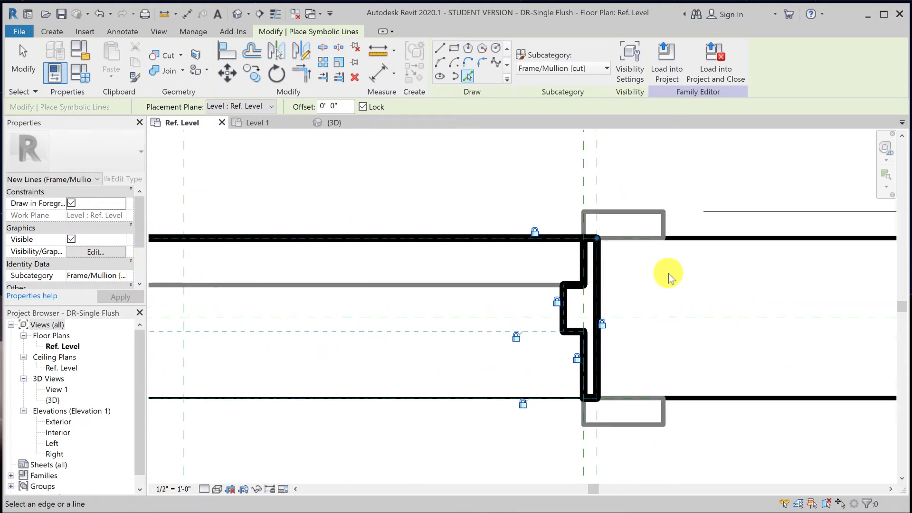
{"action": "left_click", "coordinate": [521, 292]}
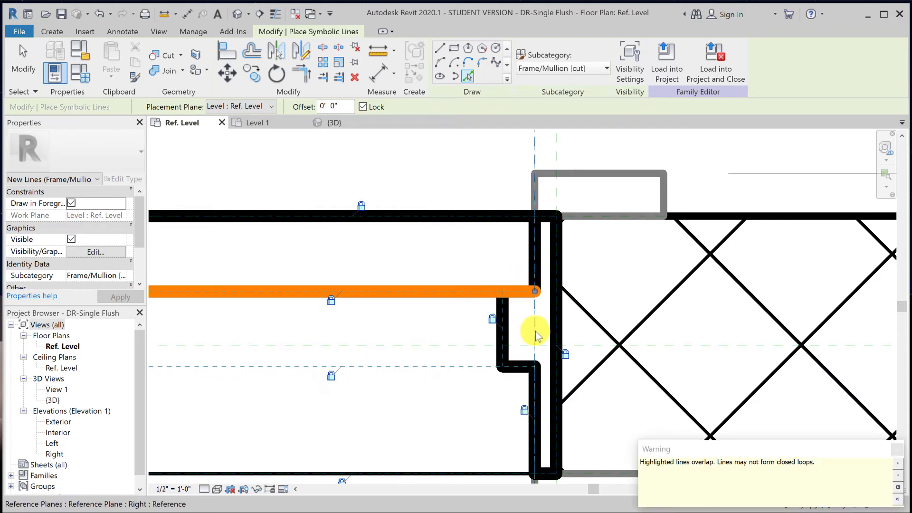
{"action": "key", "text": "ctrl+z"}
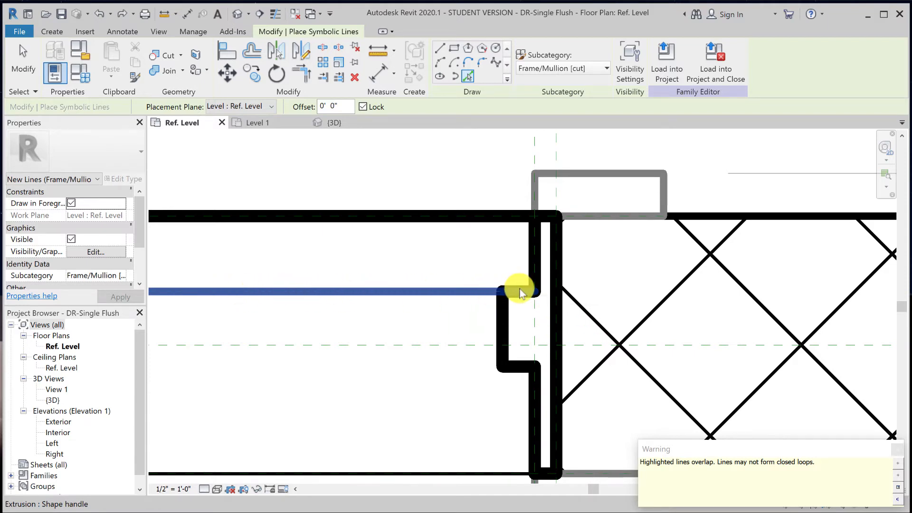
{"action": "key", "text": "Tab"}
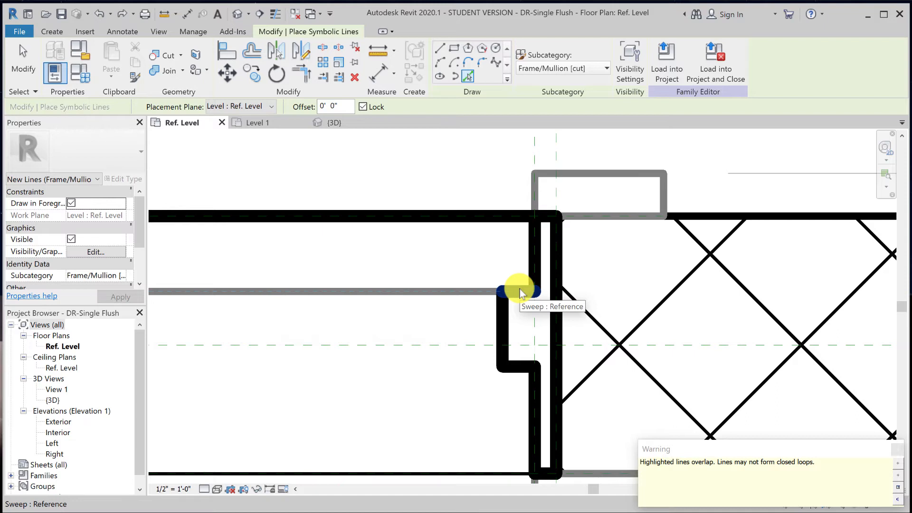
{"action": "left_click", "coordinate": [520, 291]}
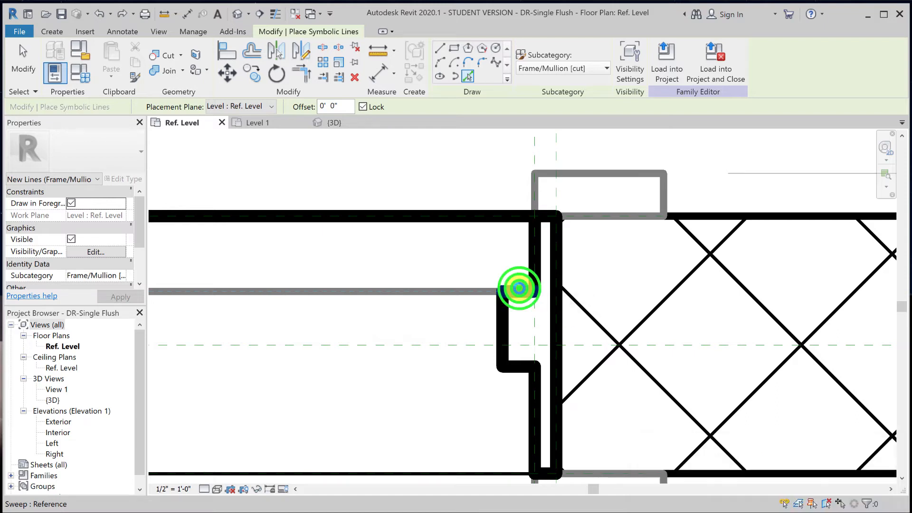
{"action": "left_click", "coordinate": [518, 368]}
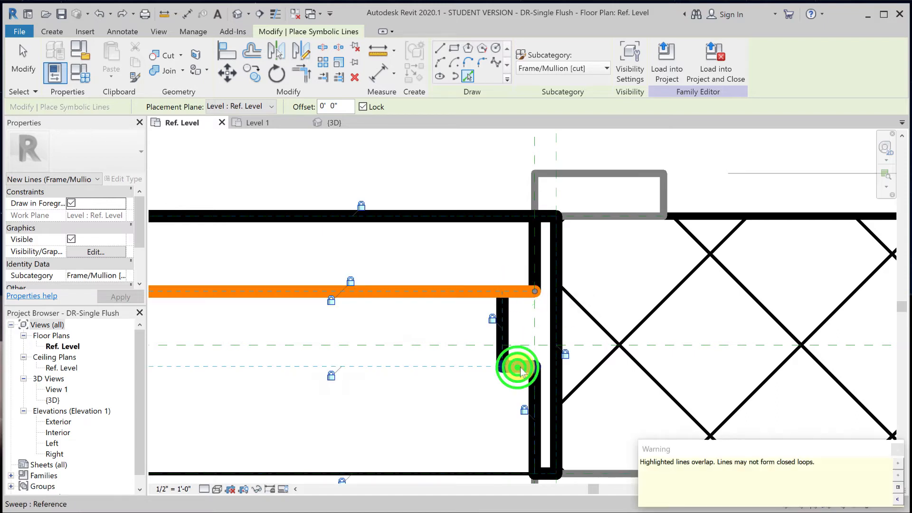
{"action": "left_click", "coordinate": [549, 472]}
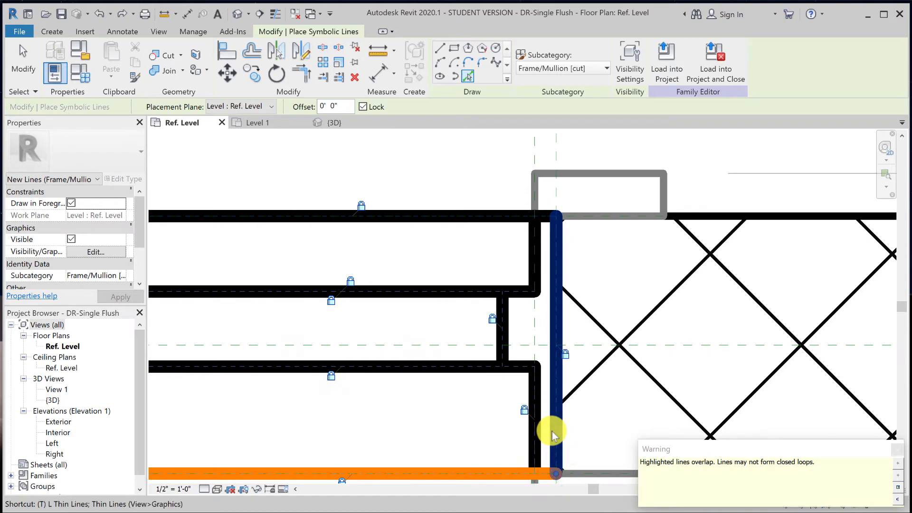
Trim the right jamb's symbolic lines to each other at their corners so they follow the frame profile
{"action": "key", "text": "Escape"}
{"action": "left_click", "coordinate": [541, 472]}
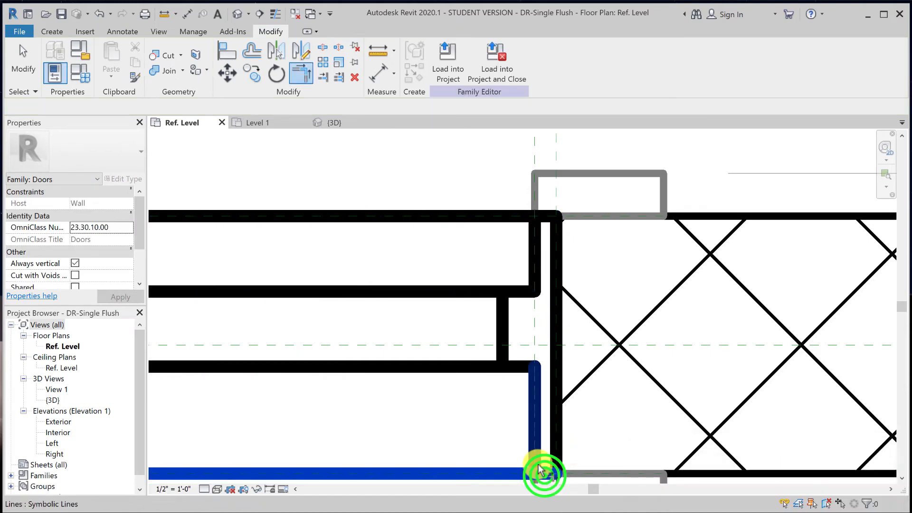
{"action": "left_click", "coordinate": [517, 370]}
{"action": "left_click", "coordinate": [505, 356]}
{"action": "left_click", "coordinate": [503, 315]}
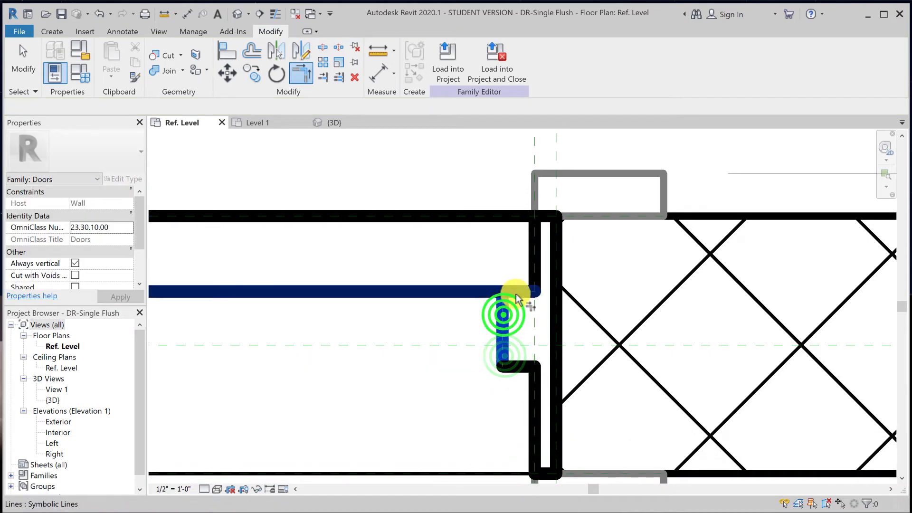
{"action": "left_click", "coordinate": [515, 291]}
{"action": "left_click", "coordinate": [533, 245]}
{"action": "left_click", "coordinate": [542, 215]}
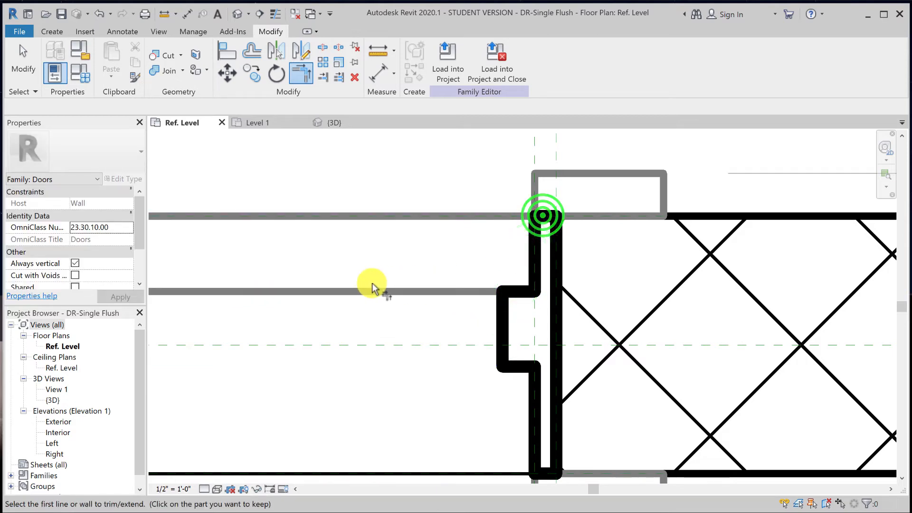
Retrace the left jamb's upper stop edge with a locked Frame/Mullion [cut] symbolic line picked from the sweep's reference
{"action": "scroll", "coordinate": [372, 284], "scroll_direction": "down", "scroll_amount": 2}
{"action": "scroll", "coordinate": [372, 284], "scroll_direction": "down", "scroll_amount": 2}
{"action": "middle_click_drag", "start_coordinate": [372, 284], "coordinate": [685, 300]}
{"action": "middle_click_drag", "start_coordinate": [459, 305], "coordinate": [574, 302]}
{"action": "scroll", "coordinate": [463, 298], "scroll_direction": "up", "scroll_amount": 5}
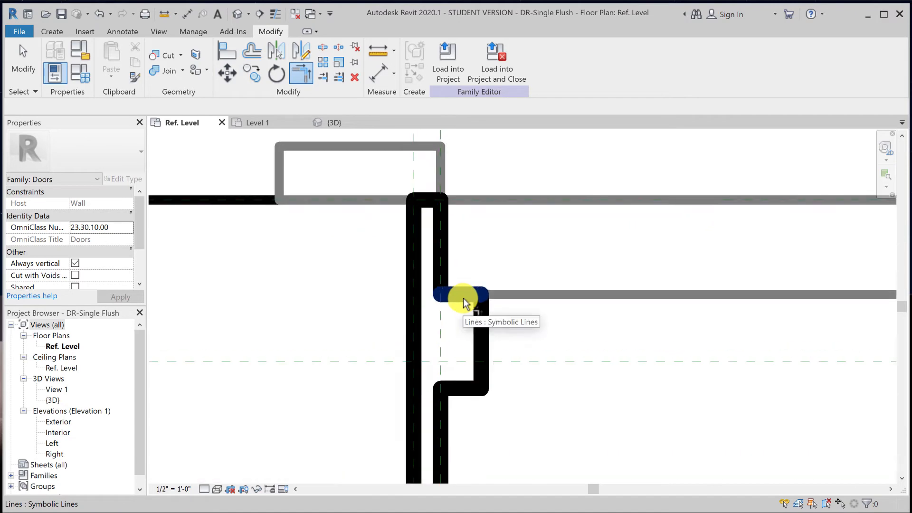
{"action": "left_click", "coordinate": [21, 64]}
{"action": "left_click_drag", "start_coordinate": [359, 265], "coordinate": [535, 319]}
{"action": "left_click", "coordinate": [534, 320]}
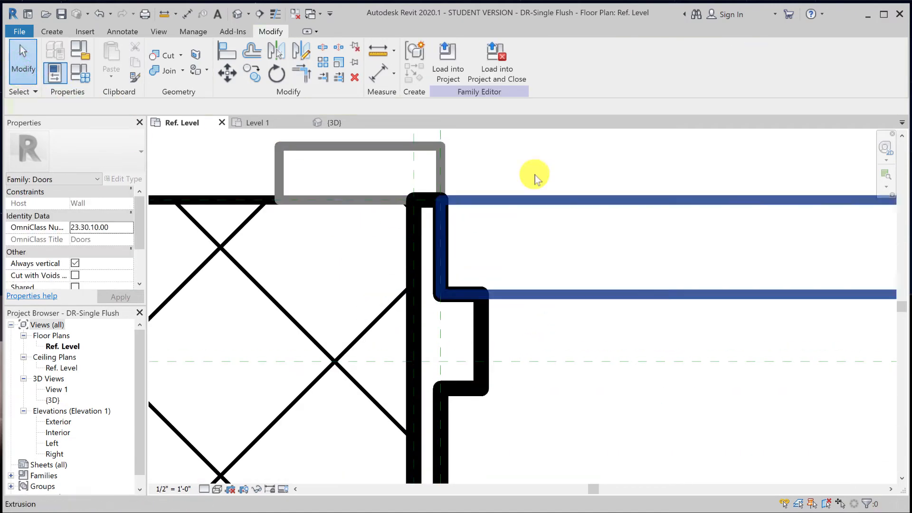
{"action": "left_click", "coordinate": [122, 32]}
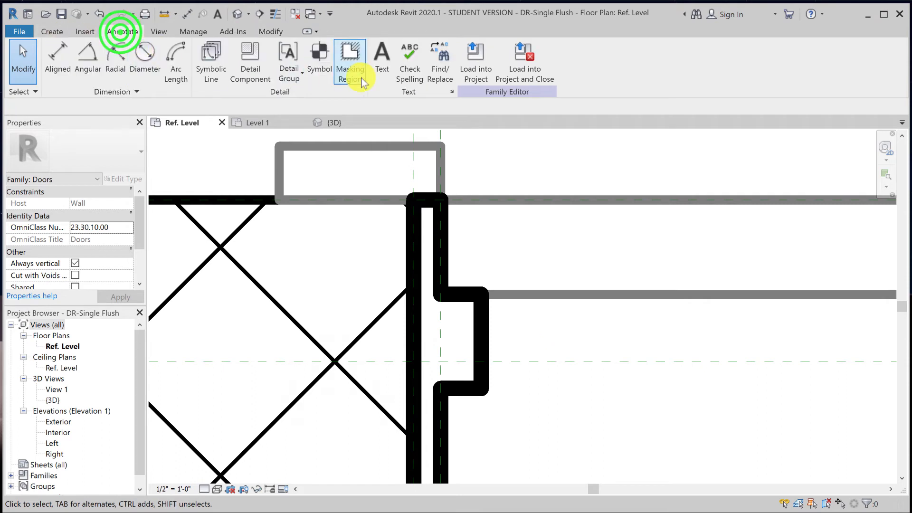
{"action": "left_click", "coordinate": [209, 63]}
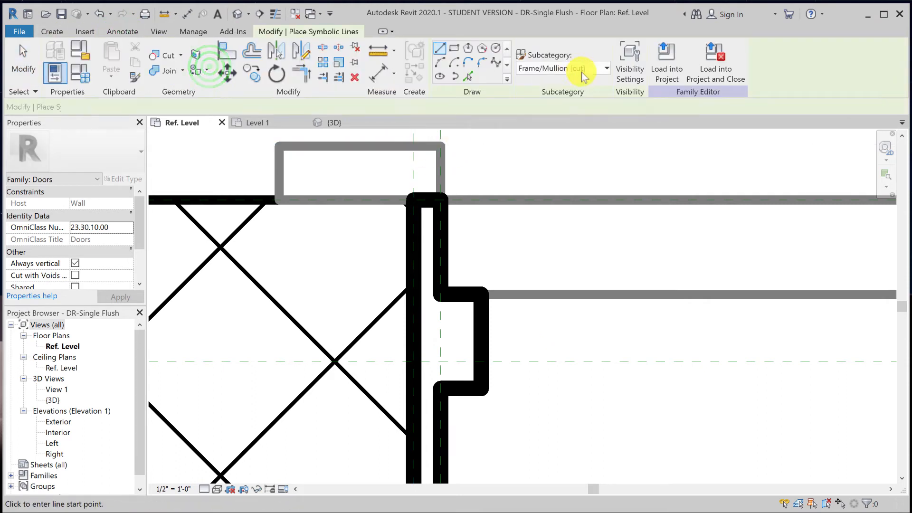
{"action": "left_click", "coordinate": [466, 76]}
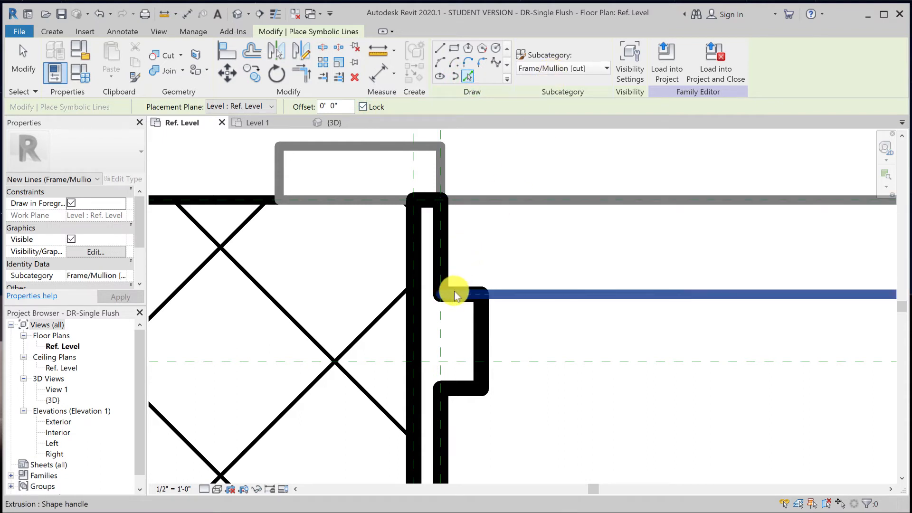
{"action": "key", "text": "Tab"}
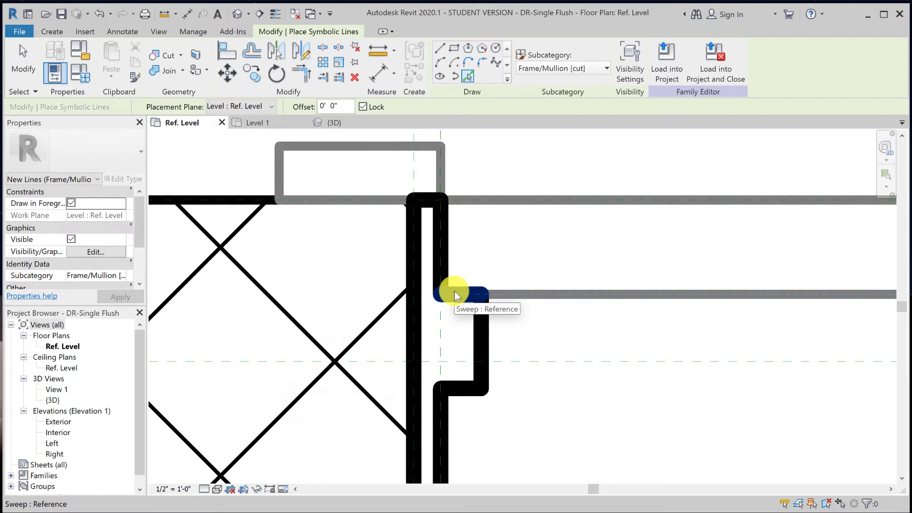
{"action": "left_click", "coordinate": [455, 294]}
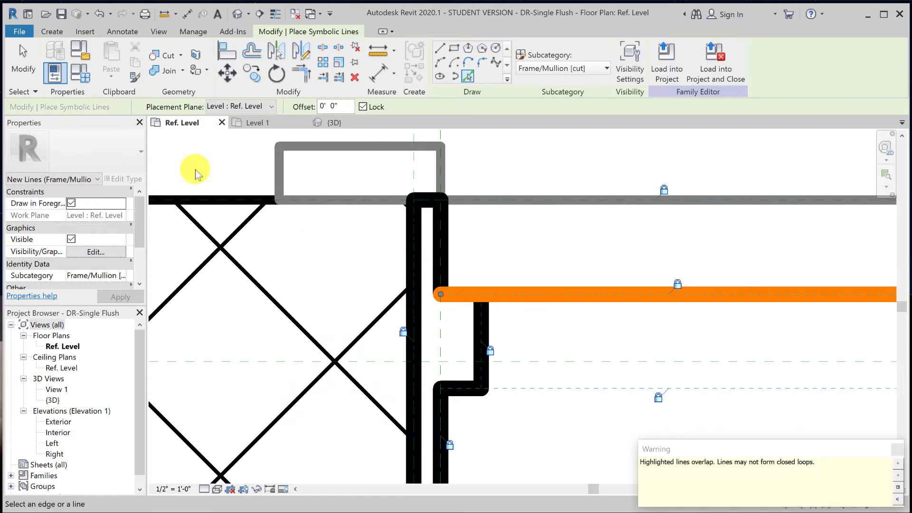
Trim the left jamb's new upper stop line to the stop's vertical symbolic line
{"action": "key", "text": "Escape"}
{"action": "key", "text": "Escape"}
{"action": "key", "text": "t"}
{"action": "key", "text": "r"}
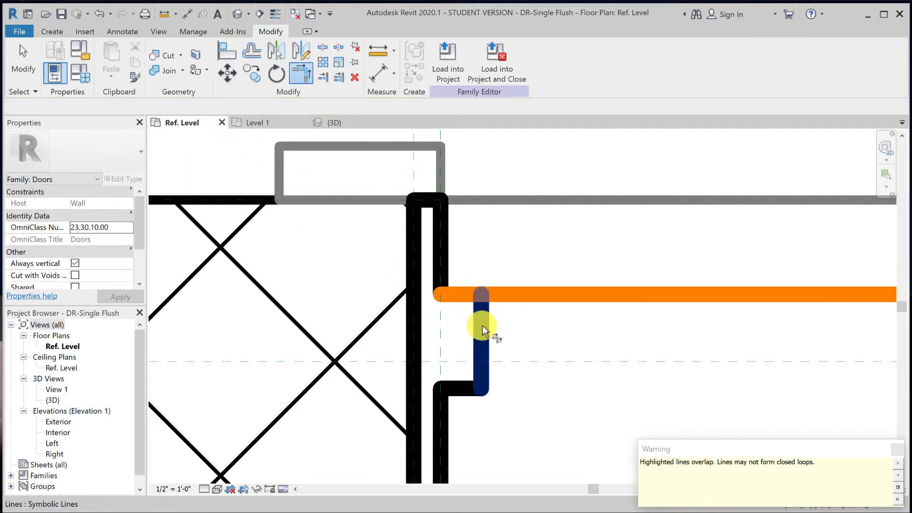
{"action": "left_click", "coordinate": [481, 326]}
{"action": "left_click", "coordinate": [464, 295]}
{"action": "scroll", "coordinate": [503, 325], "scroll_direction": "down", "scroll_amount": 5}
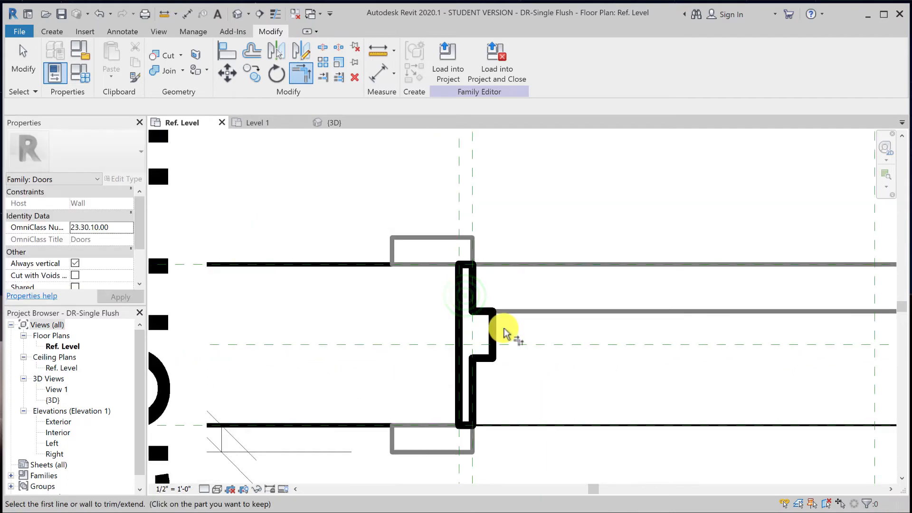
{"action": "middle_click_drag", "start_coordinate": [472, 321], "coordinate": [280, 326]}
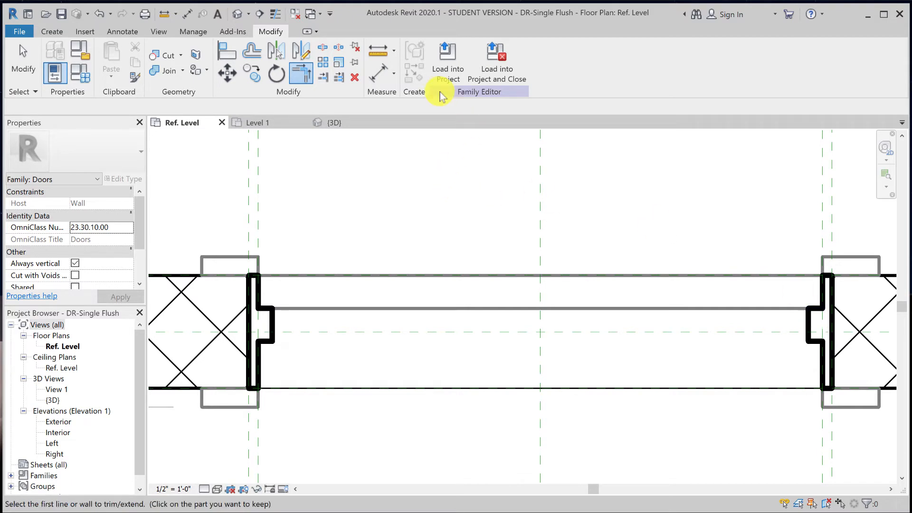
Load the updated door family into the project, overwriting the existing version, and inspect the jambs in the Level 1 plan
{"action": "left_click", "coordinate": [446, 76]}
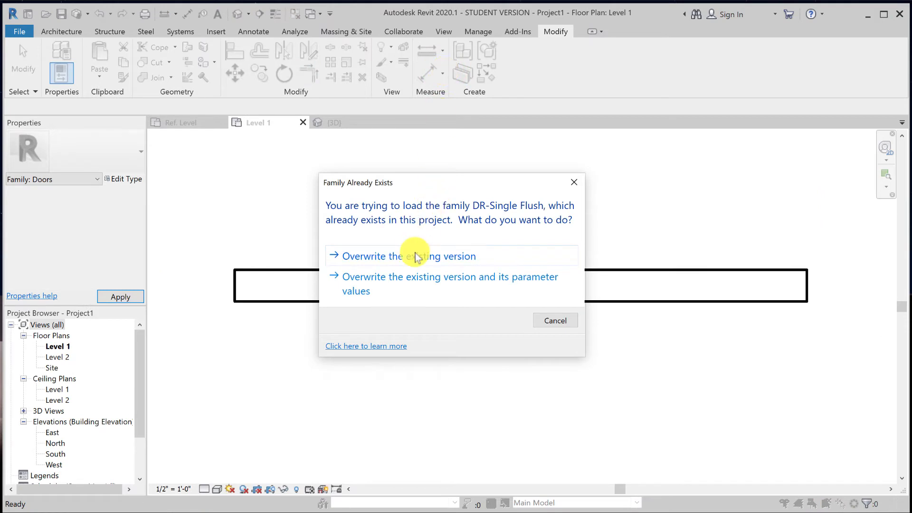
{"action": "left_click", "coordinate": [415, 257]}
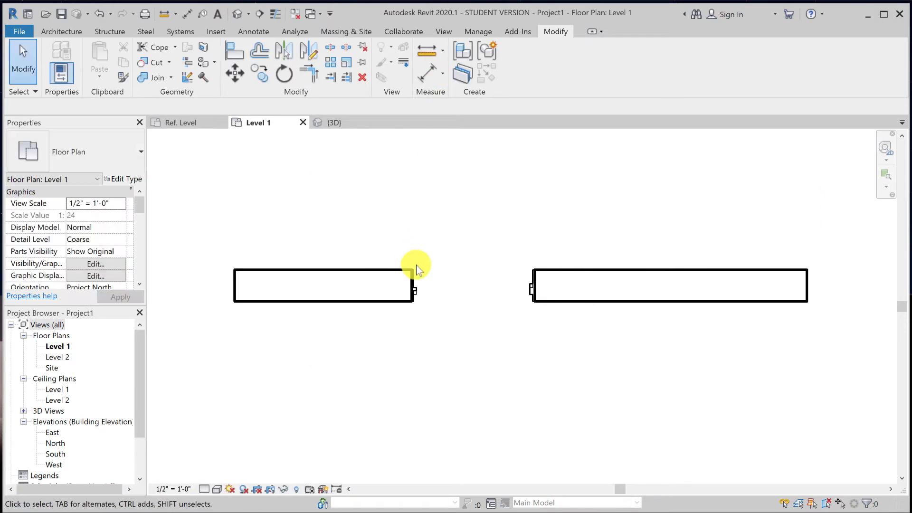
{"action": "scroll", "coordinate": [428, 301], "scroll_direction": "up", "scroll_amount": 3}
{"action": "scroll", "coordinate": [429, 306], "scroll_direction": "up", "scroll_amount": 4}
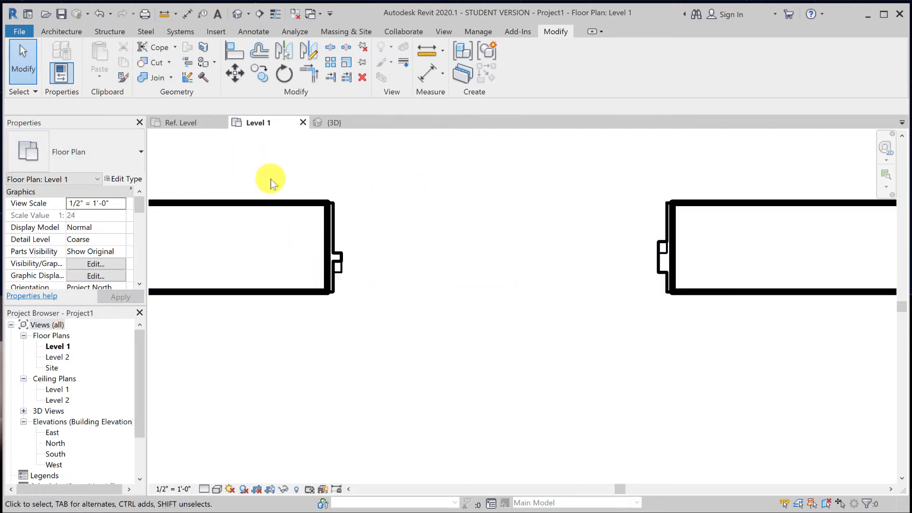
Switch the placed DR-Single Flush door's type to 30 80 to test how the jamb linework responds
{"action": "left_click", "coordinate": [332, 261]}
{"action": "left_click", "coordinate": [93, 154]}
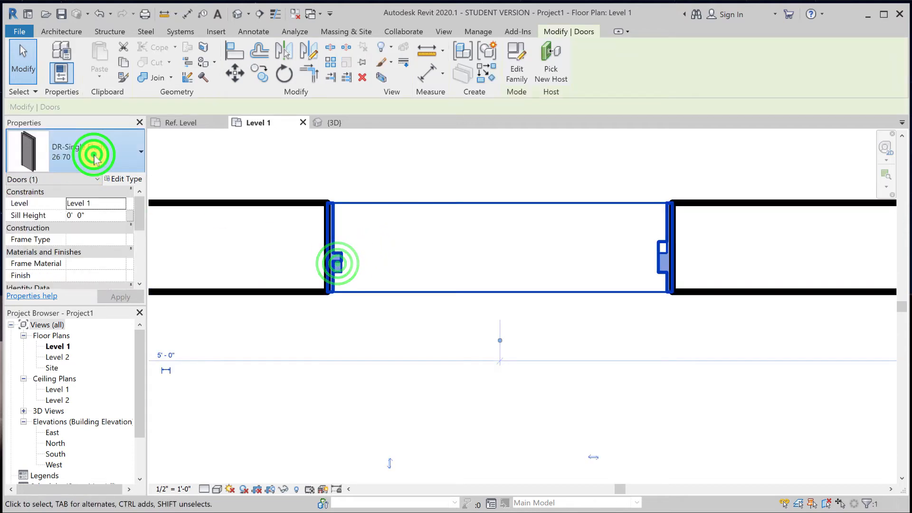
{"action": "left_click", "coordinate": [67, 236]}
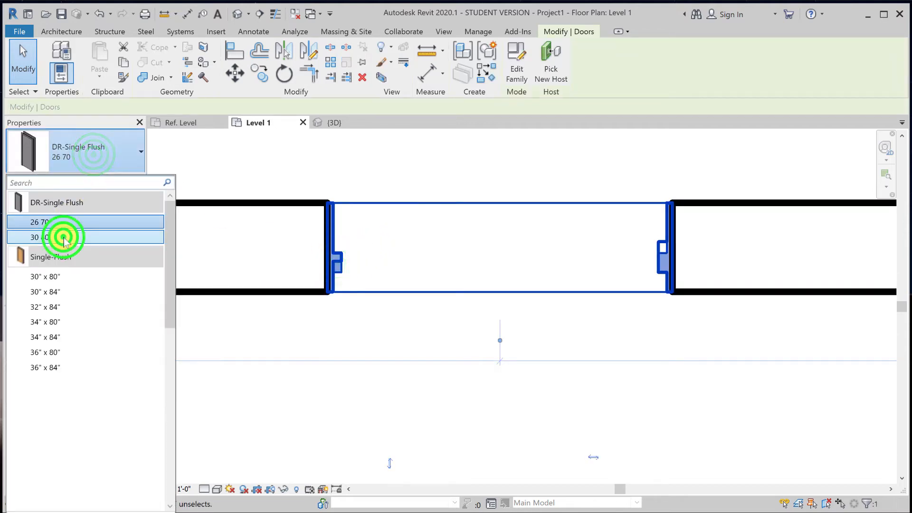
{"action": "left_click", "coordinate": [493, 390]}
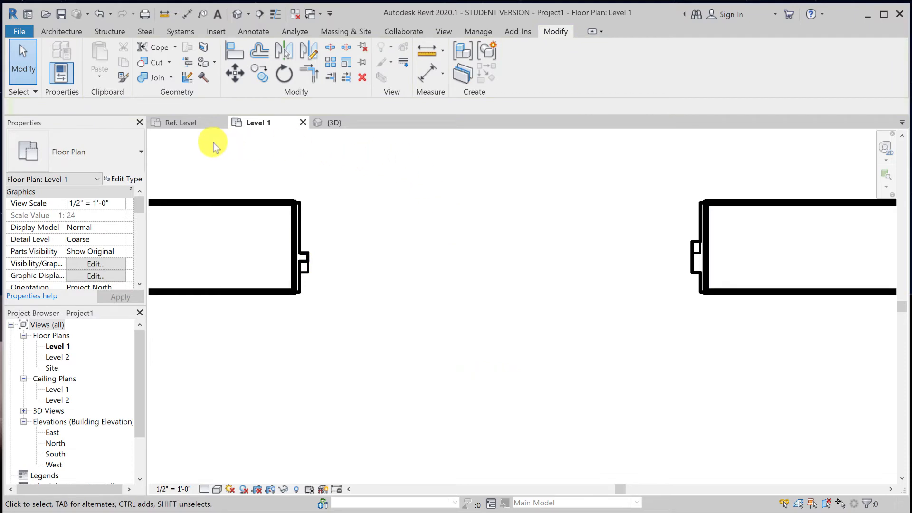
In the door family's Ref. Level plan, dimension the left jamb's two stop symbolic lines from the exterior wall reference and lock both segments
{"action": "left_click", "coordinate": [189, 122]}
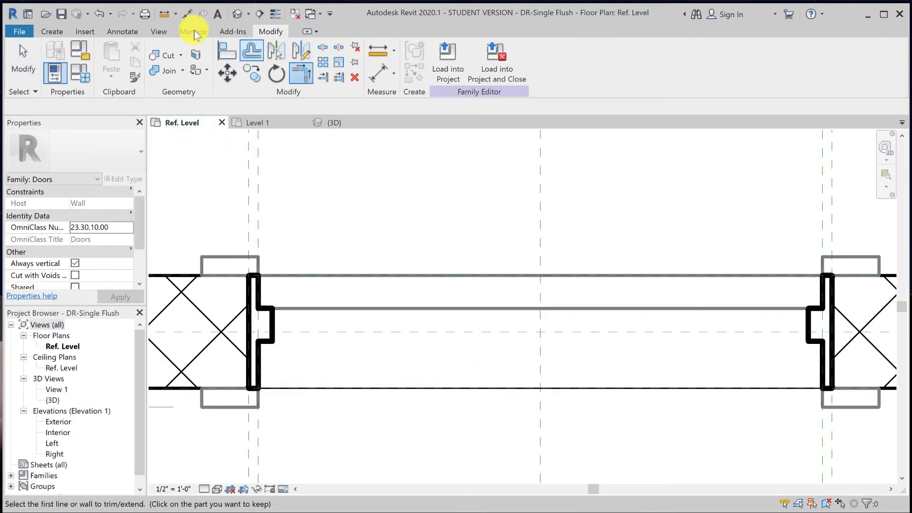
{"action": "left_click", "coordinate": [188, 17]}
{"action": "scroll", "coordinate": [380, 240], "scroll_direction": "down", "scroll_amount": 3}
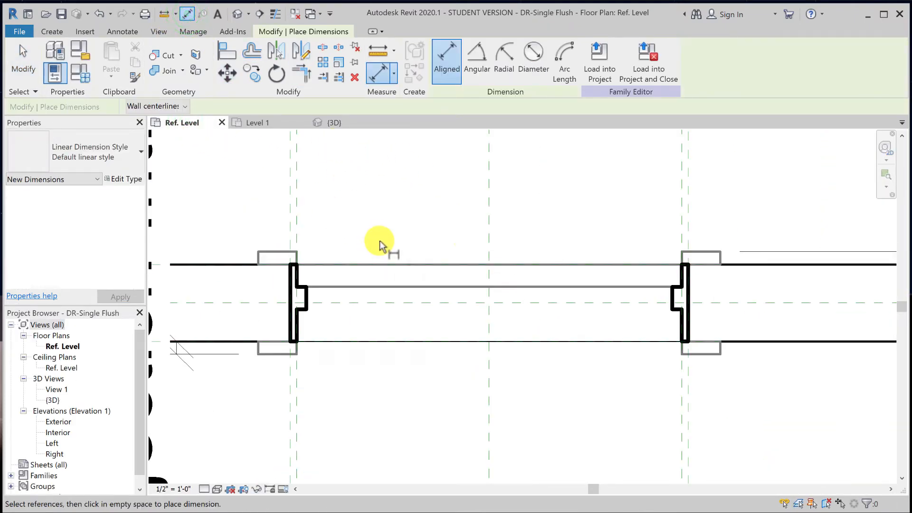
{"action": "scroll", "coordinate": [380, 241], "scroll_direction": "down", "scroll_amount": 2}
{"action": "middle_click_drag", "start_coordinate": [379, 244], "coordinate": [576, 265]}
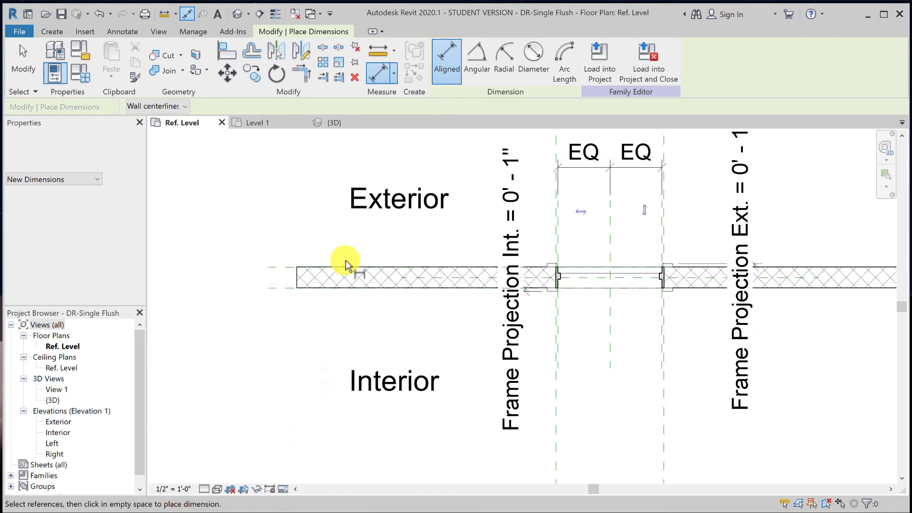
{"action": "left_click", "coordinate": [278, 269]}
{"action": "scroll", "coordinate": [613, 290], "scroll_direction": "up", "scroll_amount": 4}
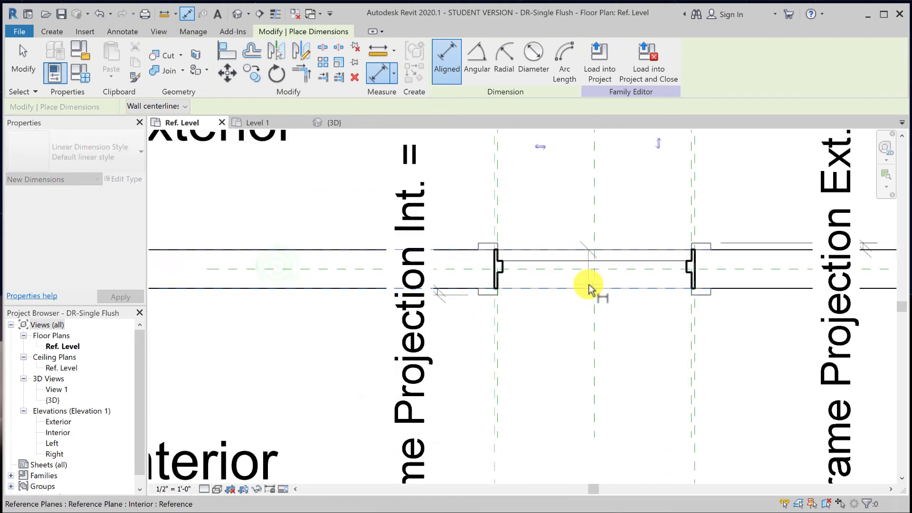
{"action": "scroll", "coordinate": [588, 287], "scroll_direction": "up", "scroll_amount": 2}
{"action": "scroll", "coordinate": [342, 199], "scroll_direction": "up", "scroll_amount": 3}
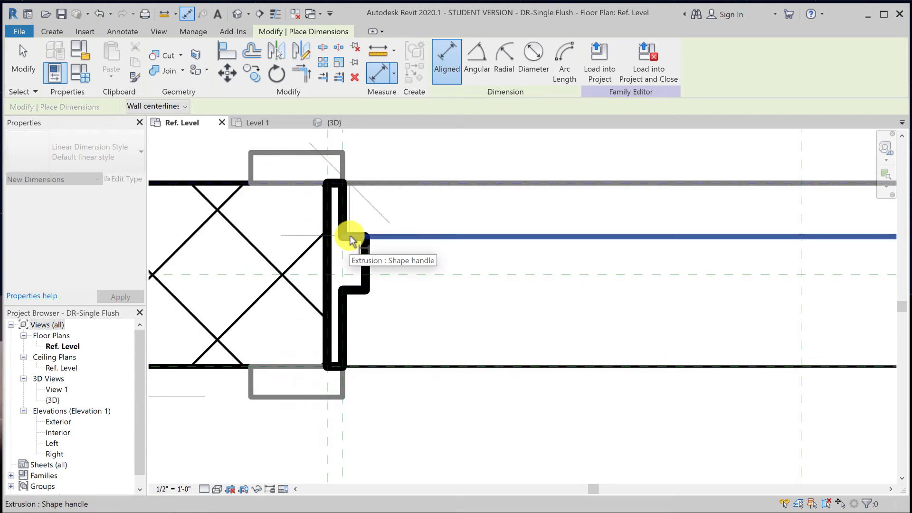
{"action": "scroll", "coordinate": [350, 235], "scroll_direction": "up", "scroll_amount": 3}
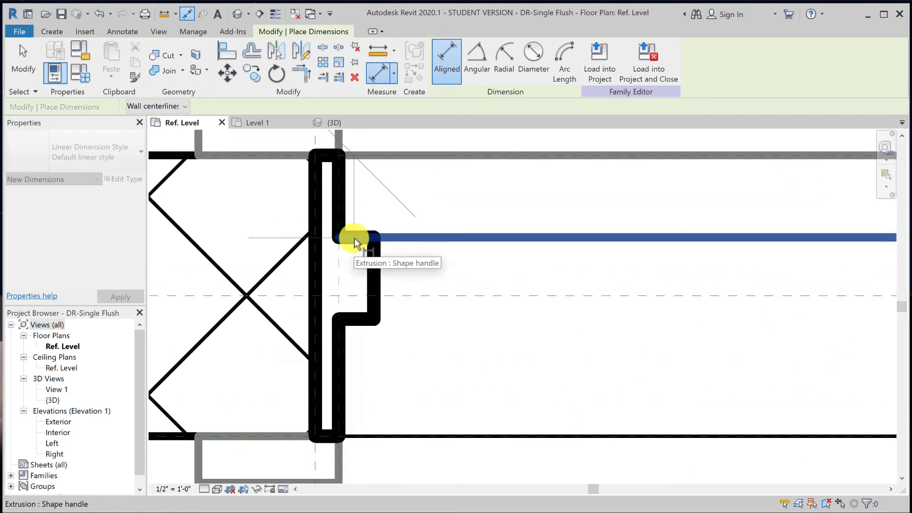
{"action": "key", "text": "Tab"}
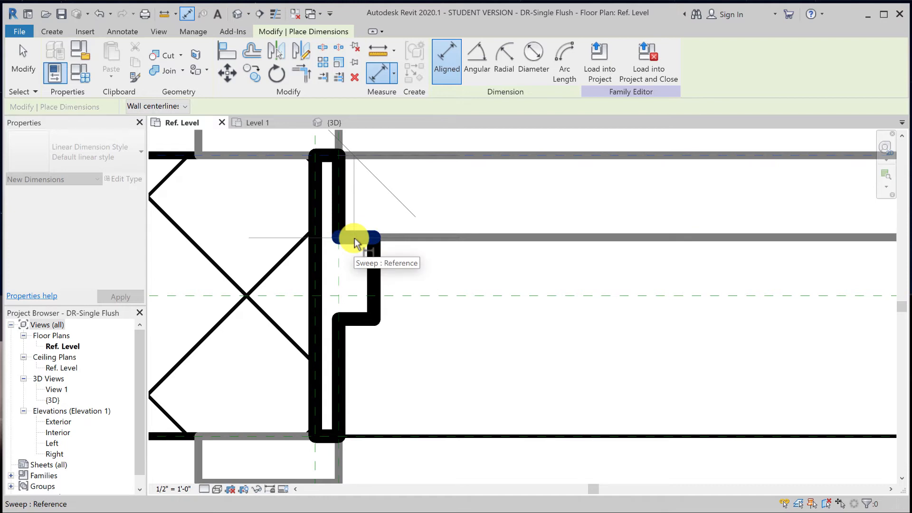
{"action": "key", "text": "Tab"}
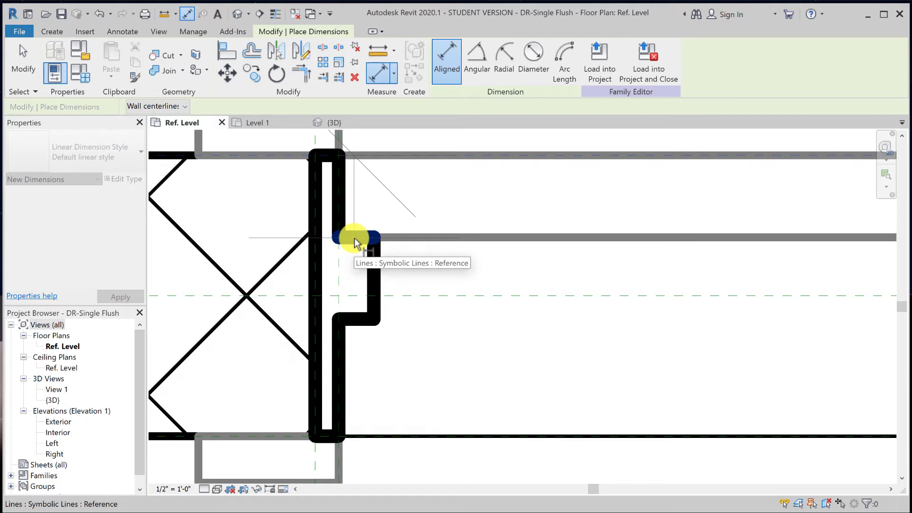
{"action": "left_click", "coordinate": [354, 239]}
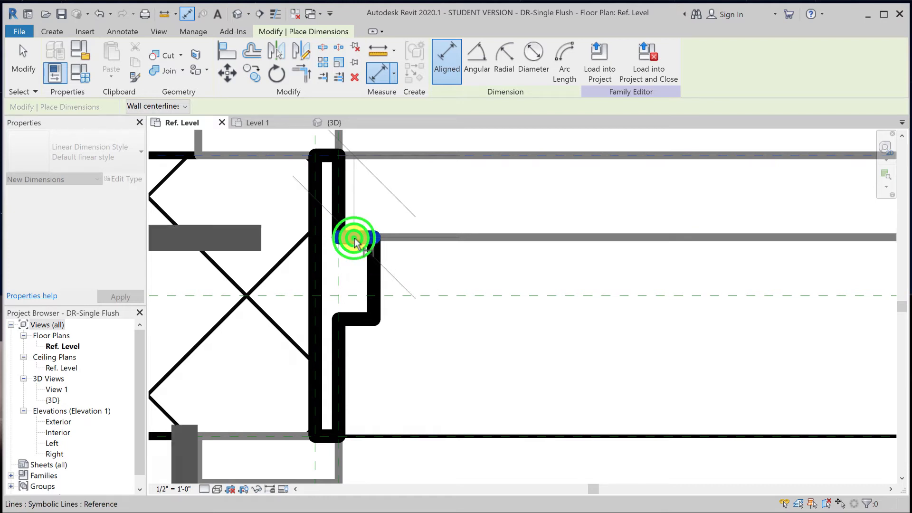
{"action": "left_click", "coordinate": [356, 322]}
{"action": "scroll", "coordinate": [560, 315], "scroll_direction": "down", "scroll_amount": 2}
{"action": "scroll", "coordinate": [562, 314], "scroll_direction": "down", "scroll_amount": 4}
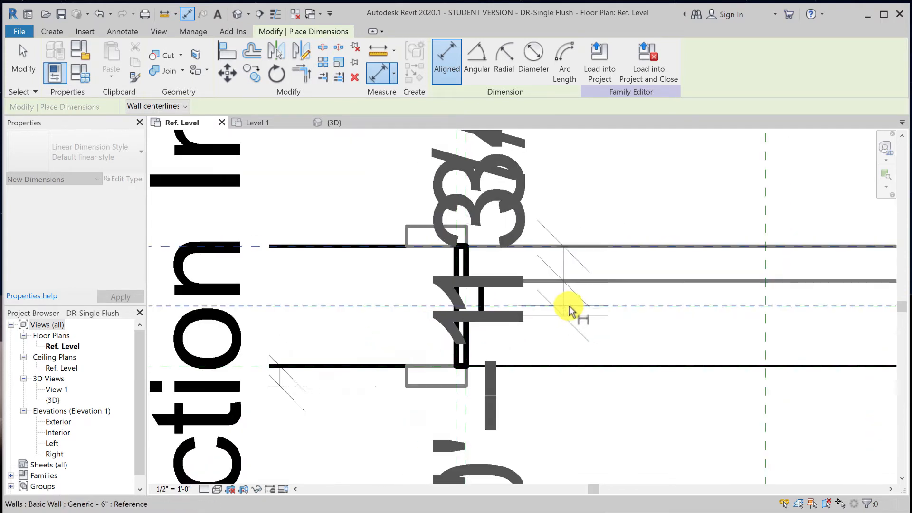
{"action": "left_click", "coordinate": [458, 327]}
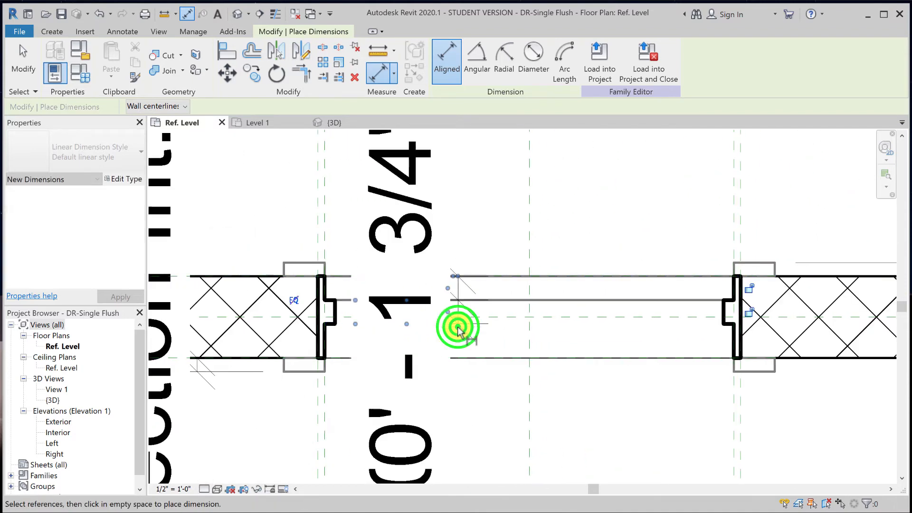
{"action": "left_click", "coordinate": [749, 313]}
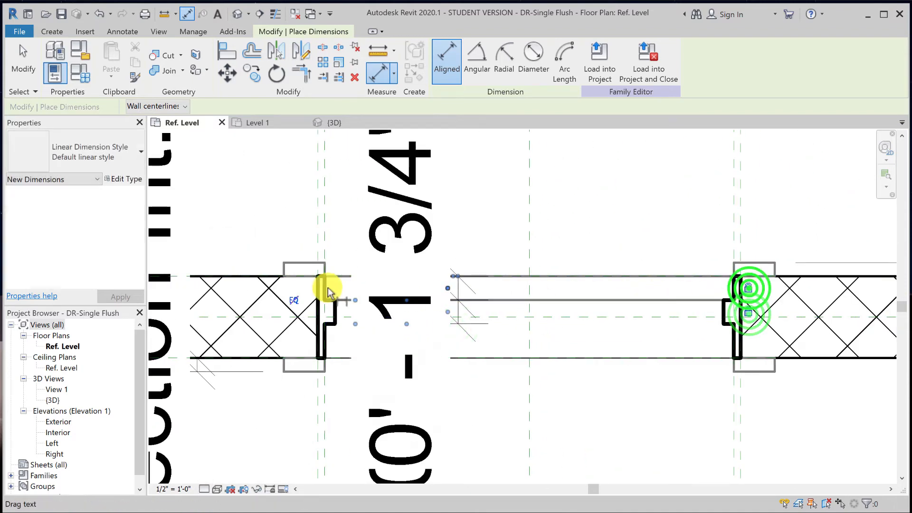
{"action": "scroll", "coordinate": [314, 291], "scroll_direction": "up", "scroll_amount": 4}
{"action": "scroll", "coordinate": [319, 188], "scroll_direction": "up", "scroll_amount": 1}
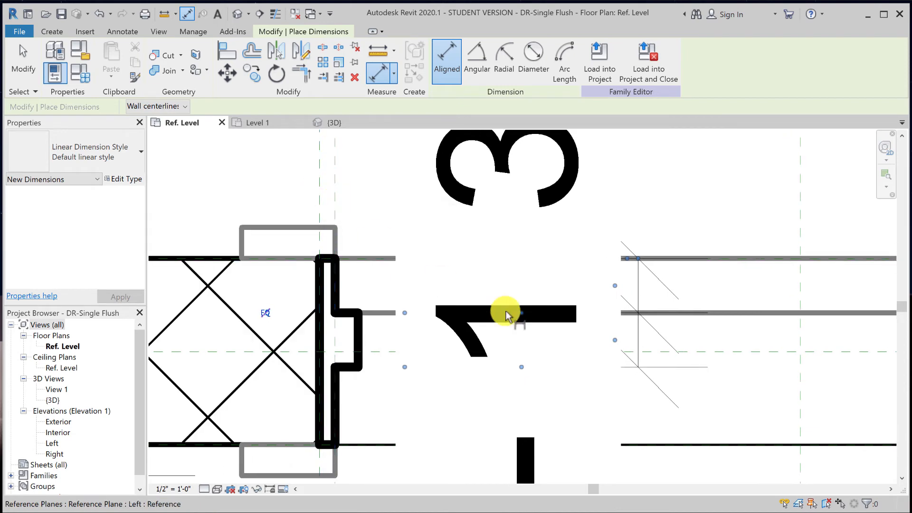
Dimension the right jamb's two stop symbolic lines from the exterior wall reference and lock both segments
{"action": "scroll", "coordinate": [495, 312], "scroll_direction": "down", "scroll_amount": 3}
{"action": "middle_click_drag", "start_coordinate": [491, 315], "coordinate": [233, 319]}
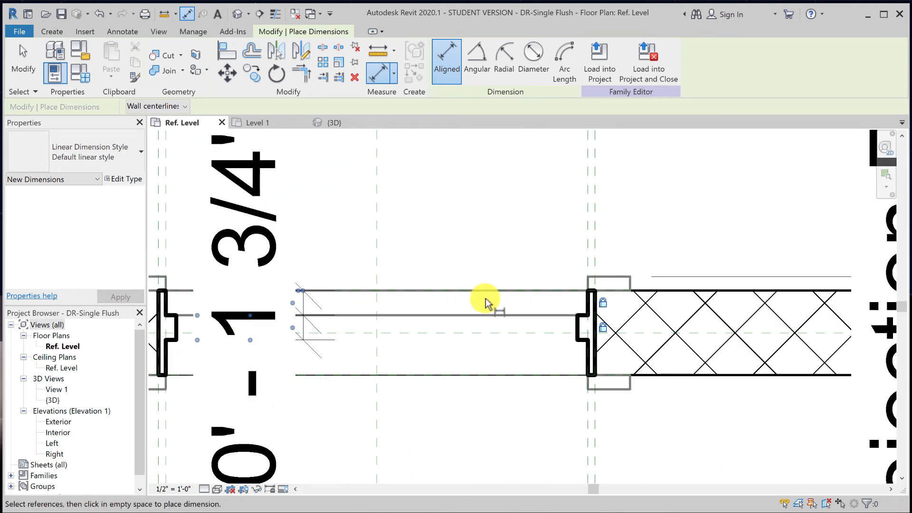
{"action": "scroll", "coordinate": [486, 299], "scroll_direction": "down", "scroll_amount": 3}
{"action": "middle_click_drag", "start_coordinate": [490, 299], "coordinate": [704, 306]}
{"action": "left_click", "coordinate": [169, 308]}
{"action": "scroll", "coordinate": [742, 328], "scroll_direction": "up", "scroll_amount": 4}
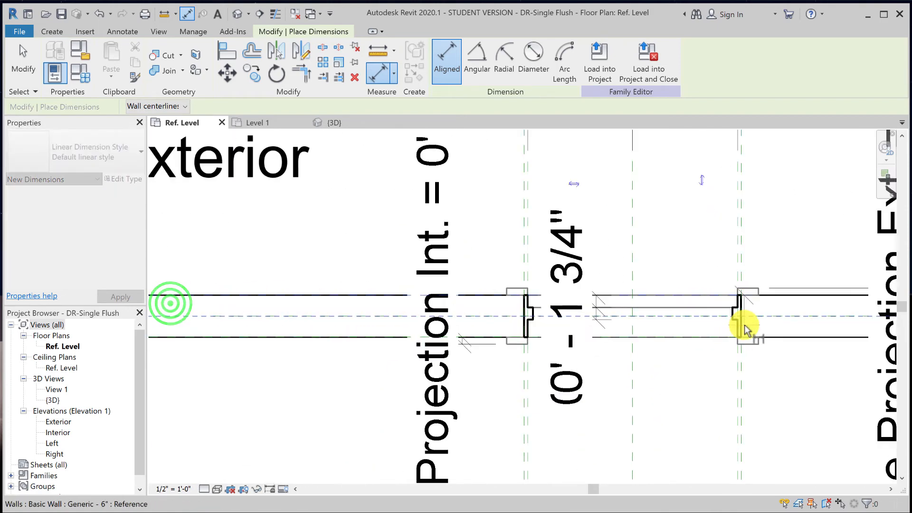
{"action": "scroll", "coordinate": [745, 327], "scroll_direction": "up", "scroll_amount": 5}
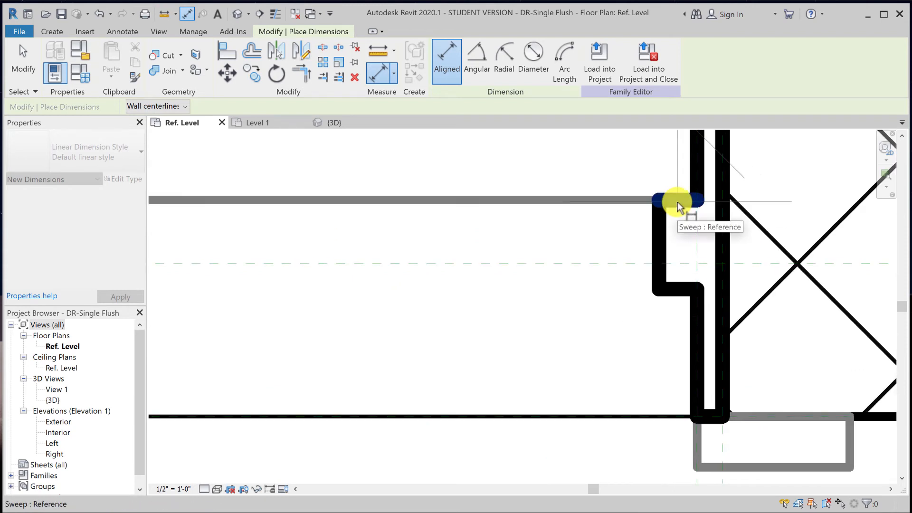
{"action": "key", "text": "Tab"}
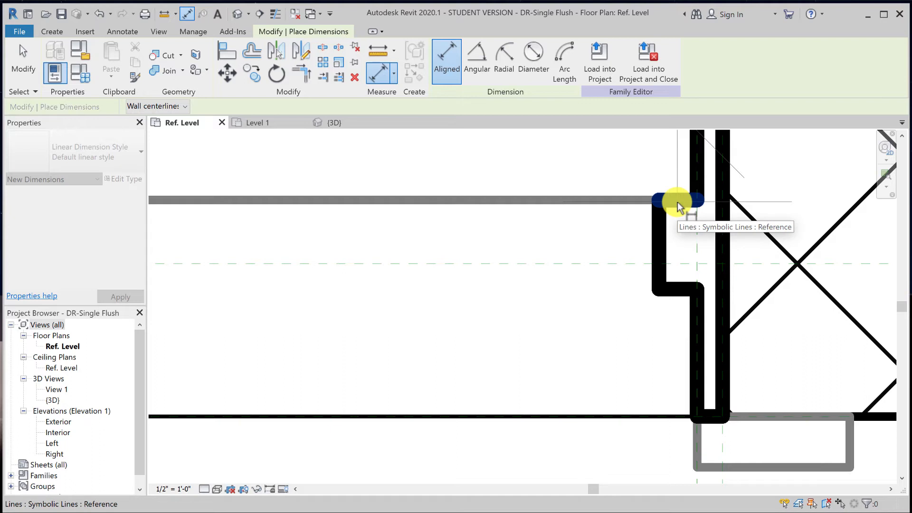
{"action": "left_click", "coordinate": [679, 201]}
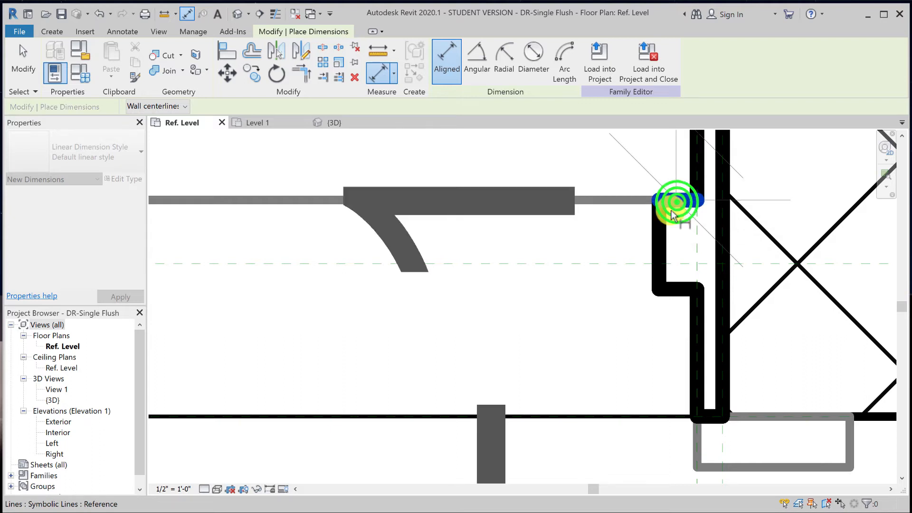
{"action": "left_click", "coordinate": [678, 289]}
{"action": "scroll", "coordinate": [452, 323], "scroll_direction": "up", "scroll_amount": 5}
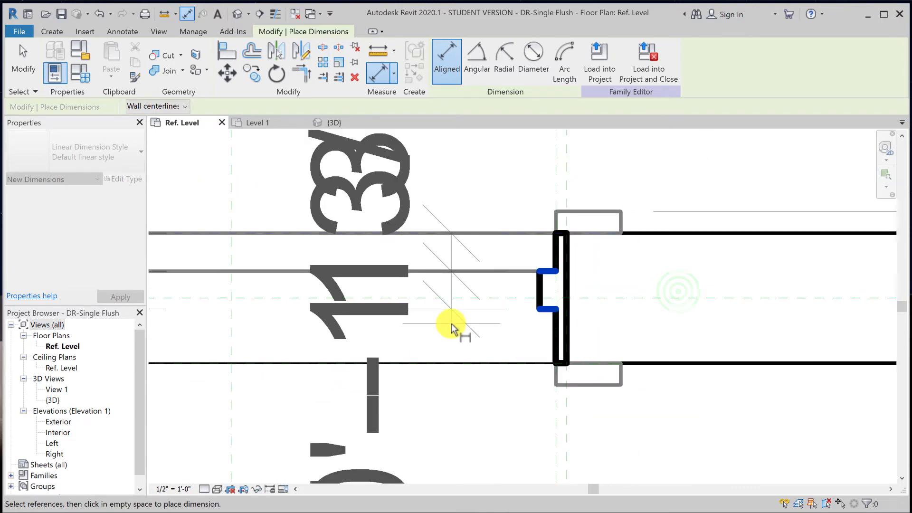
{"action": "scroll", "coordinate": [451, 323], "scroll_direction": "down", "scroll_amount": 2}
{"action": "left_click", "coordinate": [434, 323]}
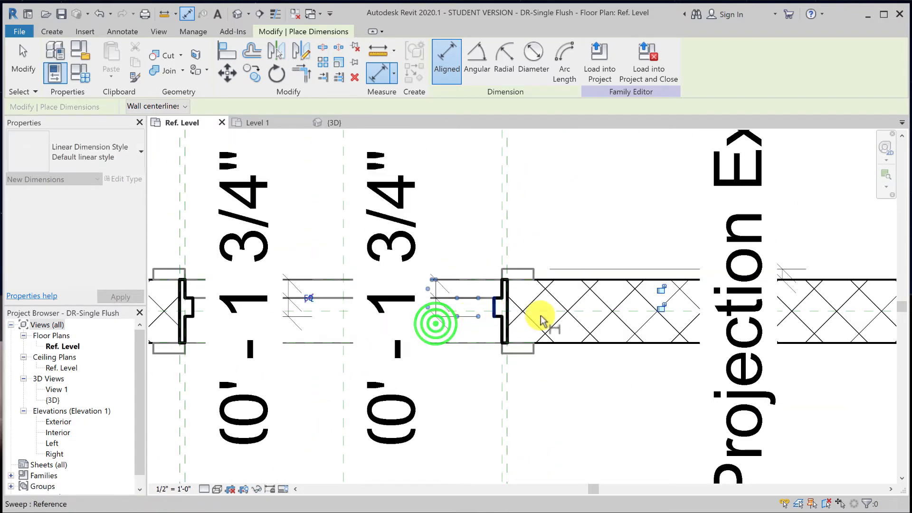
{"action": "left_click", "coordinate": [663, 309]}
{"action": "left_click", "coordinate": [660, 288]}
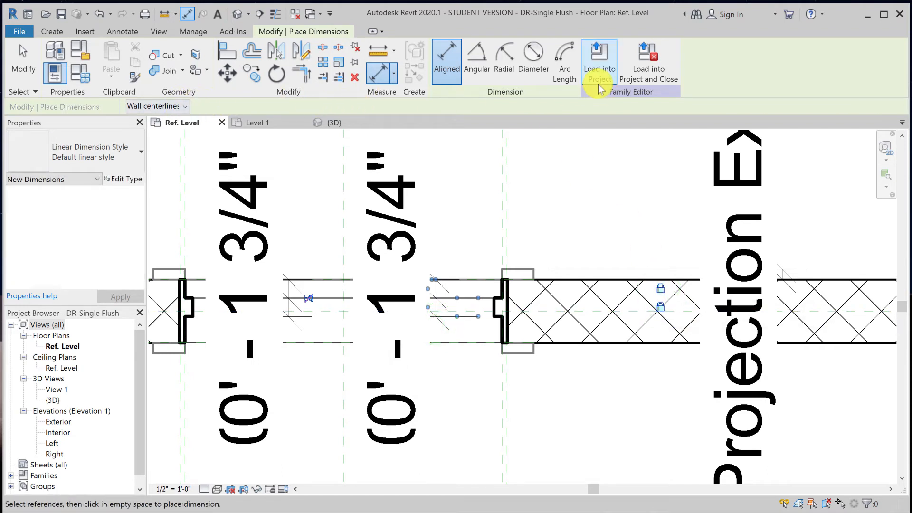
Load the newly dimensioned door family into the project, overwriting the existing version, and inspect the jambs of both placed doors in plan
{"action": "left_click", "coordinate": [598, 66]}
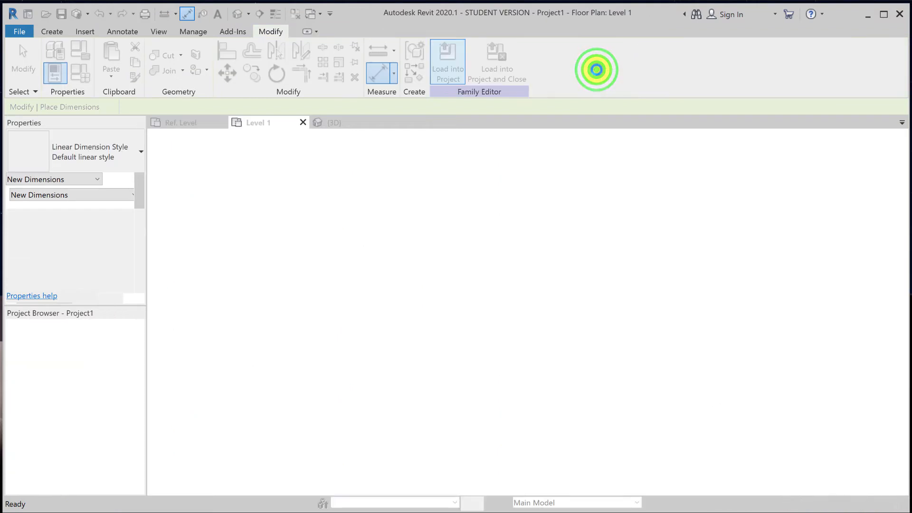
{"action": "left_click", "coordinate": [433, 257]}
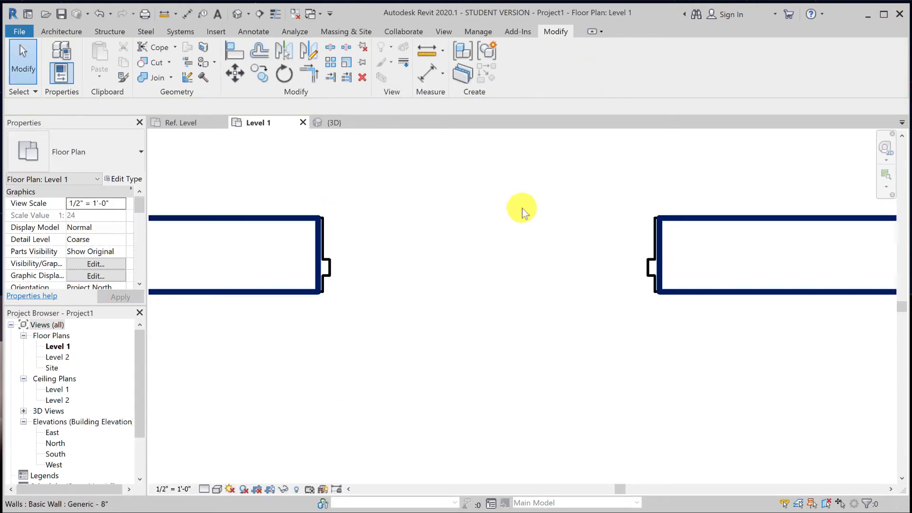
{"action": "left_click", "coordinate": [24, 66]}
{"action": "scroll", "coordinate": [467, 317], "scroll_direction": "down", "scroll_amount": 4}
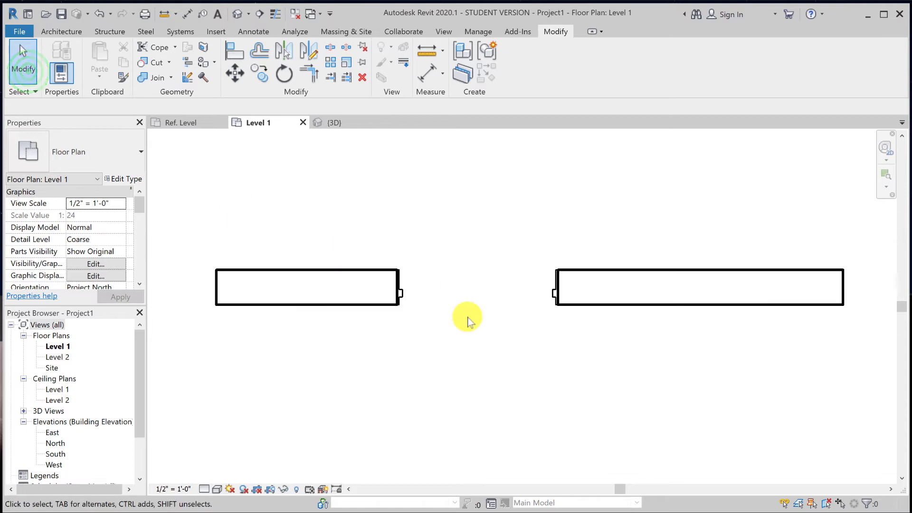
{"action": "scroll", "coordinate": [469, 318], "scroll_direction": "down", "scroll_amount": 2}
{"action": "middle_click_drag", "start_coordinate": [644, 334], "coordinate": [443, 346]}
{"action": "scroll", "coordinate": [685, 335], "scroll_direction": "up", "scroll_amount": 3}
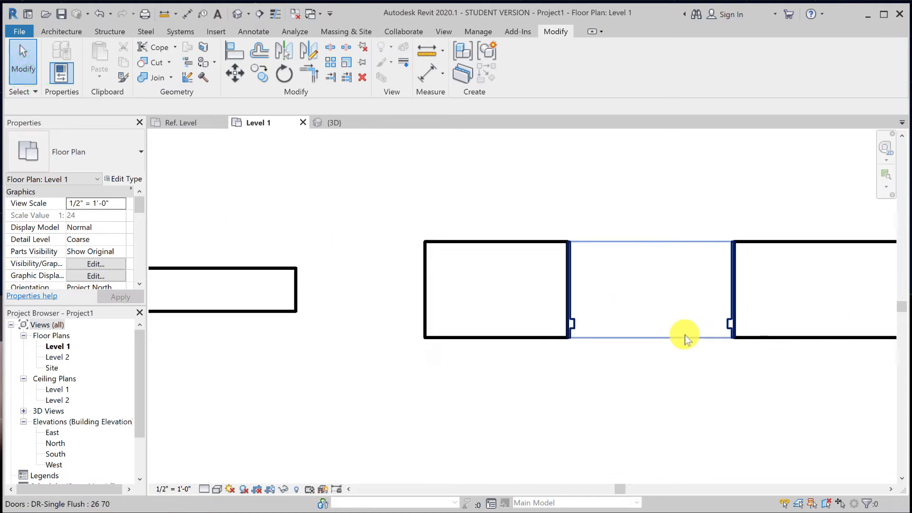
{"action": "scroll", "coordinate": [685, 335], "scroll_direction": "up", "scroll_amount": 2}
{"action": "scroll", "coordinate": [685, 336], "scroll_direction": "down", "scroll_amount": 5}
{"action": "middle_click_drag", "start_coordinate": [442, 347], "coordinate": [548, 349]}
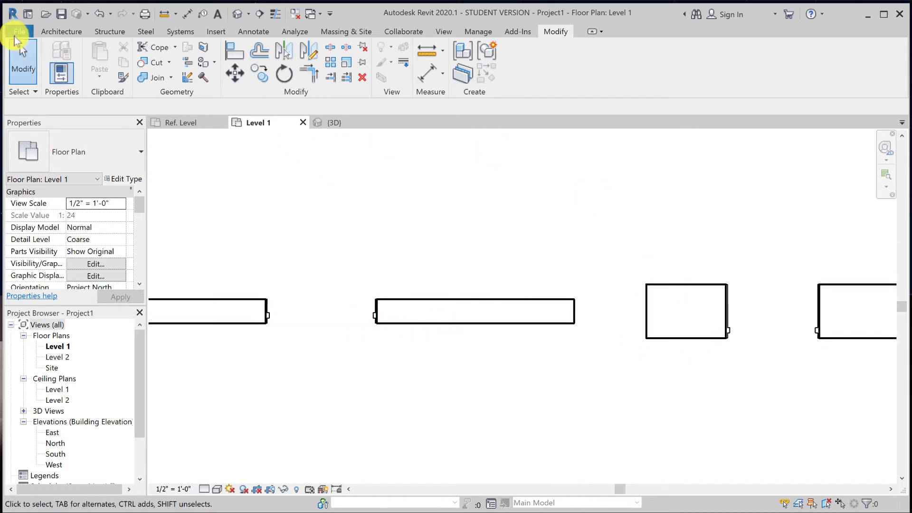
{"action": "left_click", "coordinate": [67, 32]}
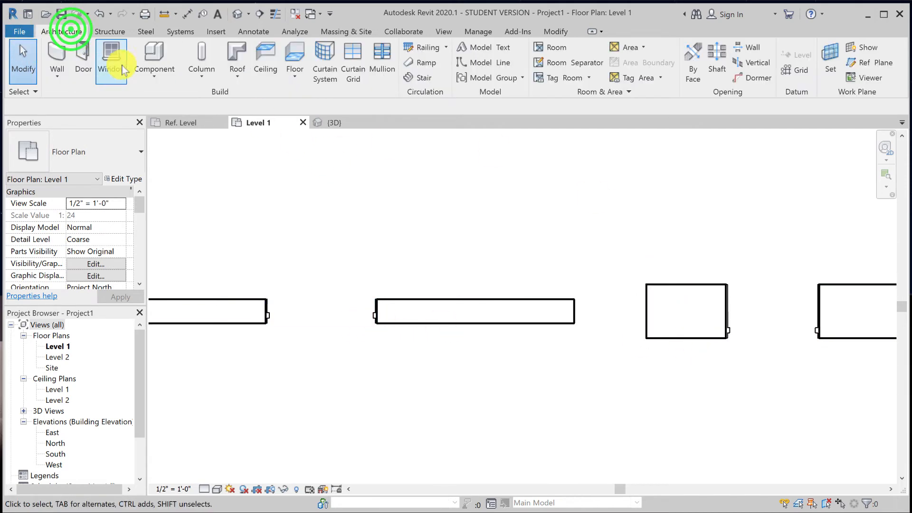
{"action": "left_click", "coordinate": [52, 58]}
{"action": "left_click", "coordinate": [95, 152]}
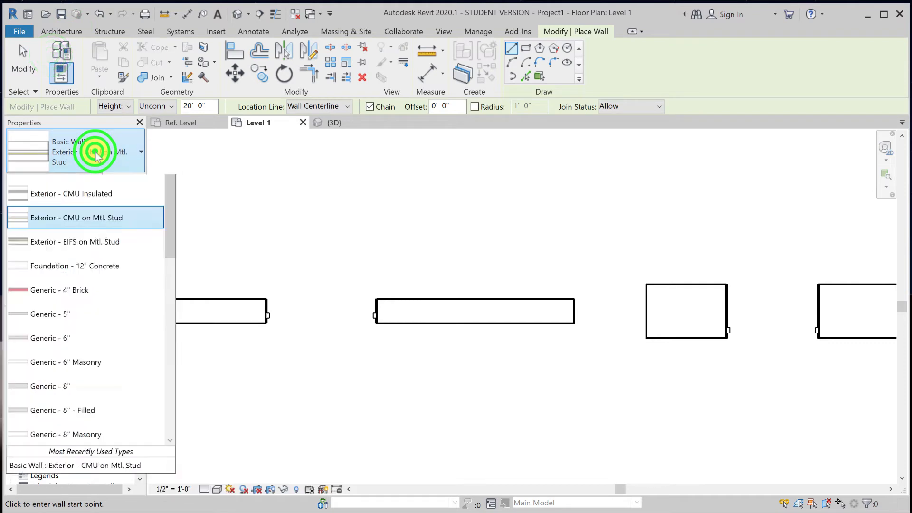
{"action": "left_click", "coordinate": [92, 362]}
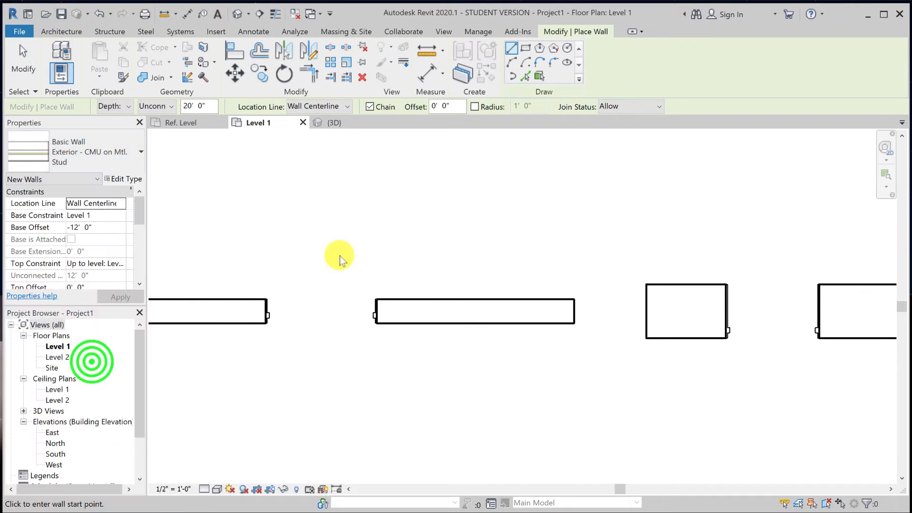
{"action": "left_click", "coordinate": [356, 244]}
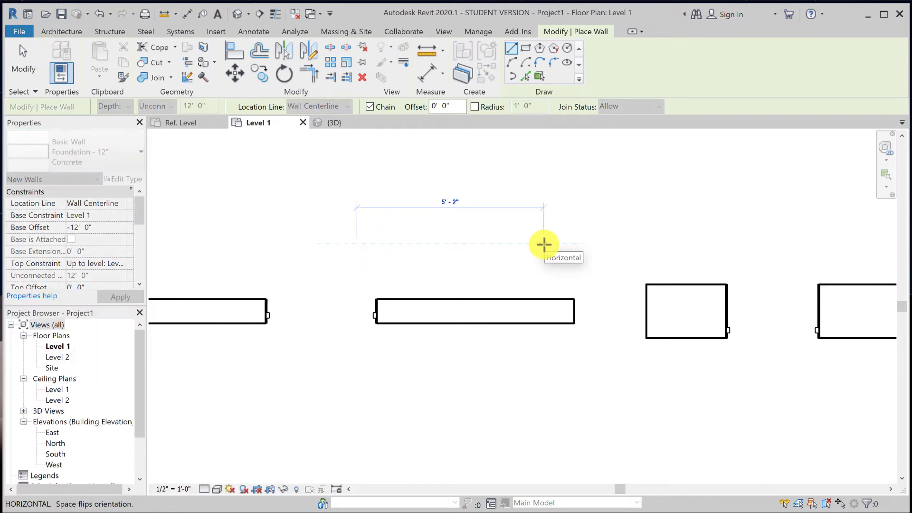
{"action": "key", "text": "Escape"}
Draw a horizontal Exterior - EIFS on Mtl. Stud wall just above the two existing walls in the Level 1 plan
{"action": "left_click", "coordinate": [121, 158]}
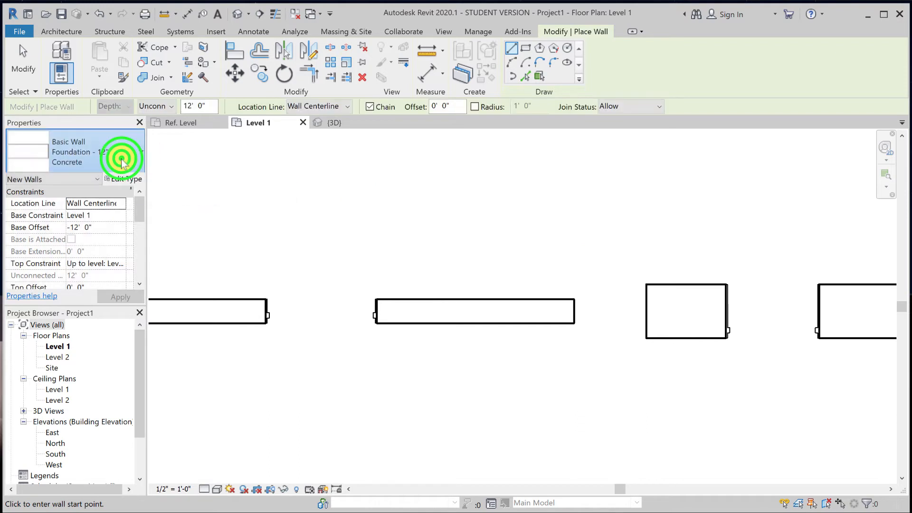
{"action": "left_click", "coordinate": [81, 339]}
{"action": "left_click", "coordinate": [316, 253]}
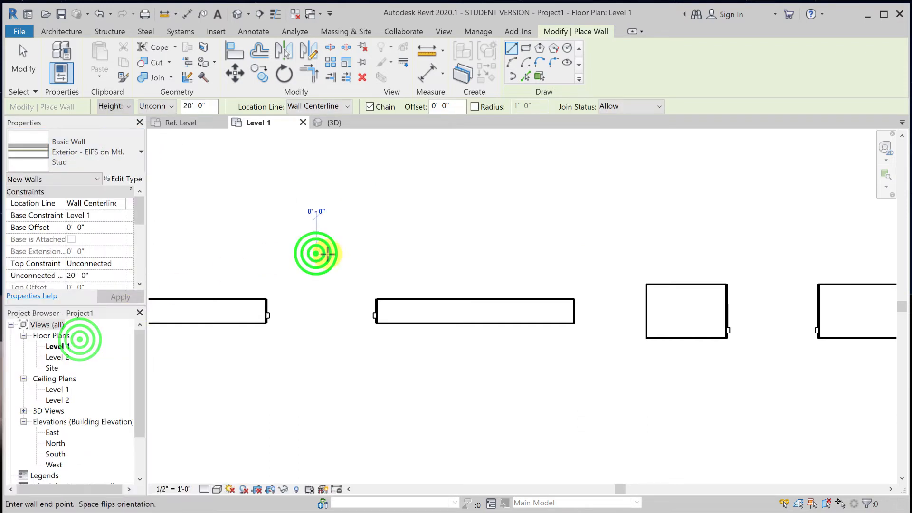
{"action": "left_click", "coordinate": [537, 254]}
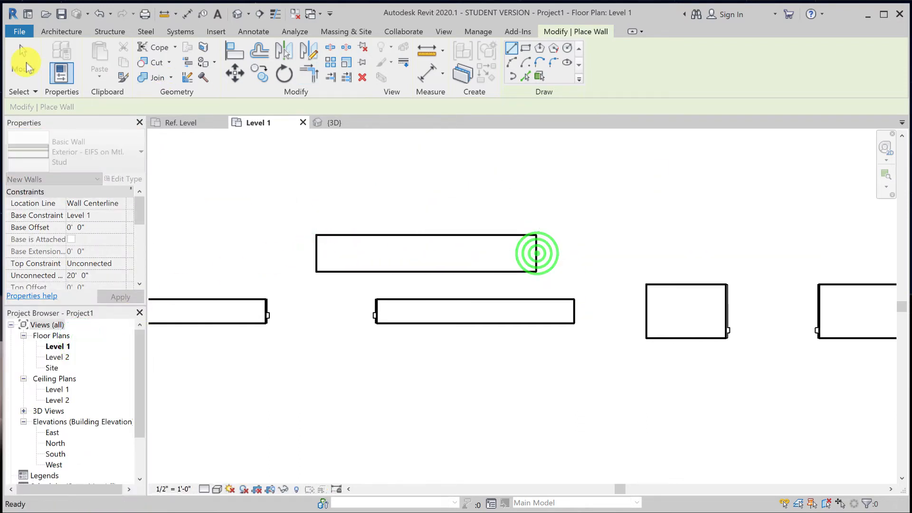
{"action": "key", "text": "Escape"}
Place a DR-Single Flush 30 80 door at the middle of the new upper wall and inspect its jambs
{"action": "left_click", "coordinate": [56, 32]}
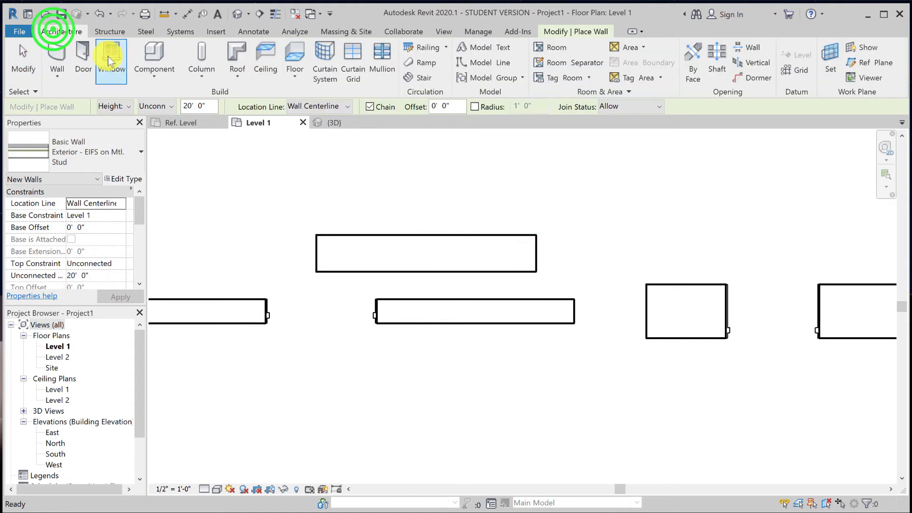
{"action": "left_click", "coordinate": [78, 50]}
{"action": "left_click", "coordinate": [60, 160]}
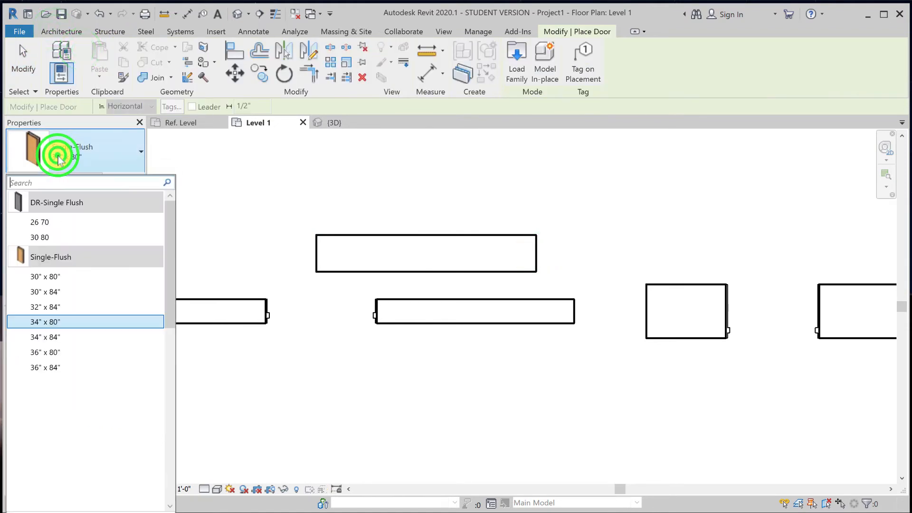
{"action": "left_click", "coordinate": [60, 236]}
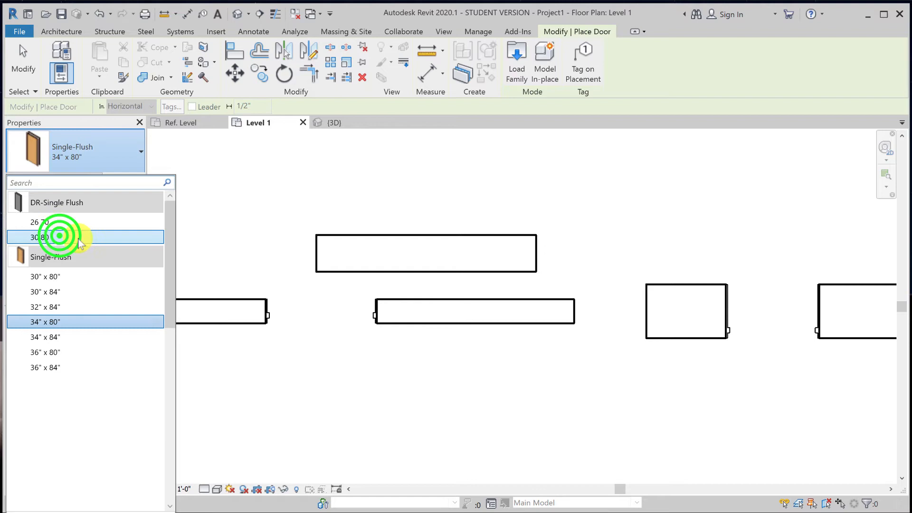
{"action": "left_click", "coordinate": [420, 238]}
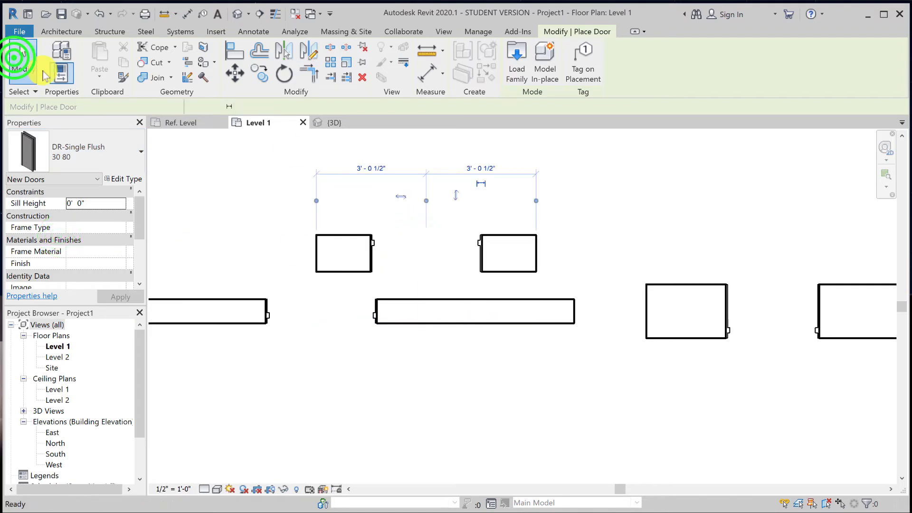
{"action": "left_click", "coordinate": [22, 58]}
{"action": "scroll", "coordinate": [444, 240], "scroll_direction": "up", "scroll_amount": 2}
{"action": "scroll", "coordinate": [499, 246], "scroll_direction": "up", "scroll_amount": 3}
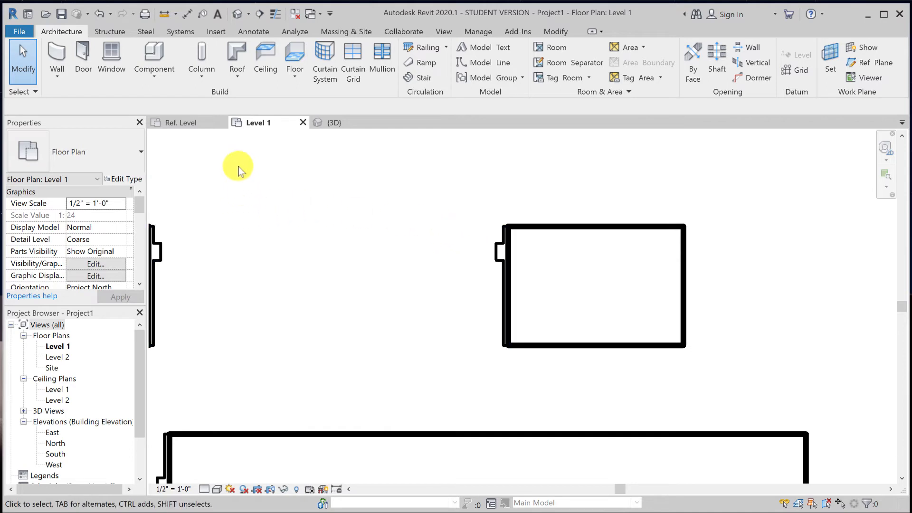
{"action": "scroll", "coordinate": [417, 218], "scroll_direction": "down", "scroll_amount": 2}
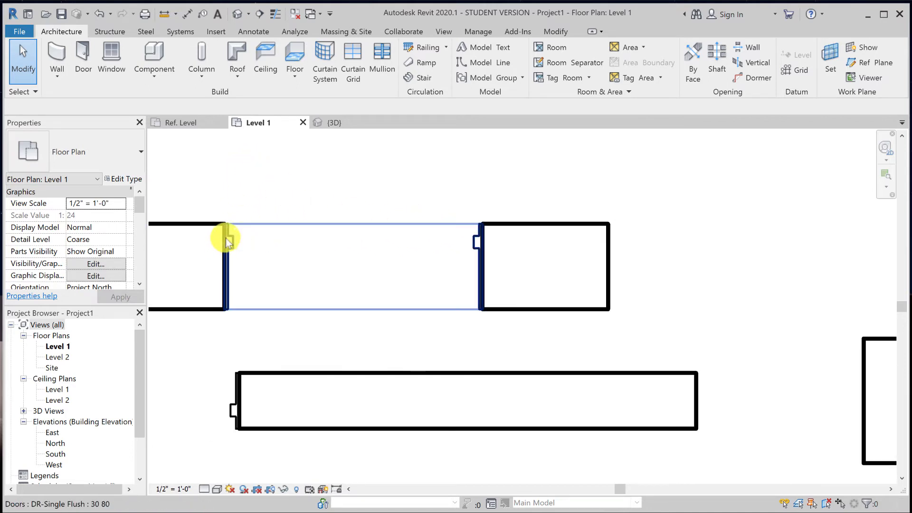
Change the door in the upper wall to the 26 70 type of DR-Single Flush
{"action": "left_click", "coordinate": [226, 238]}
{"action": "left_click", "coordinate": [100, 158]}
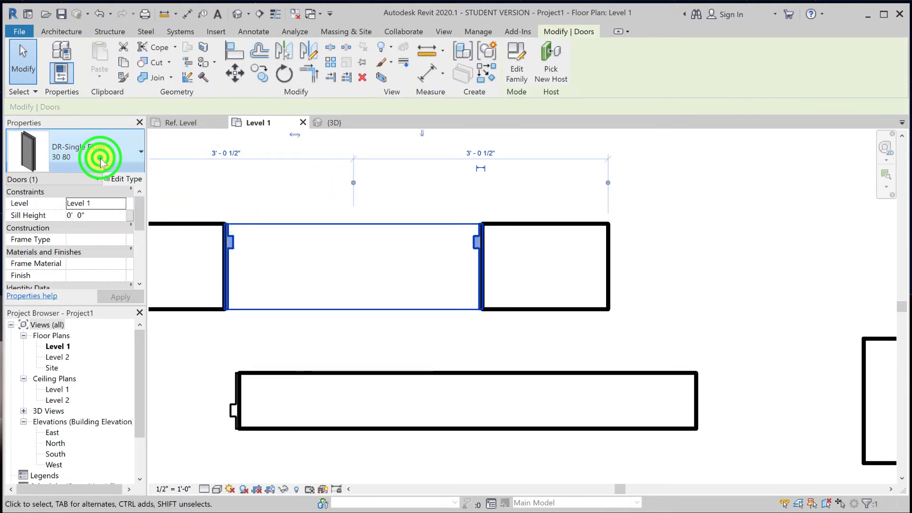
{"action": "left_click", "coordinate": [67, 222]}
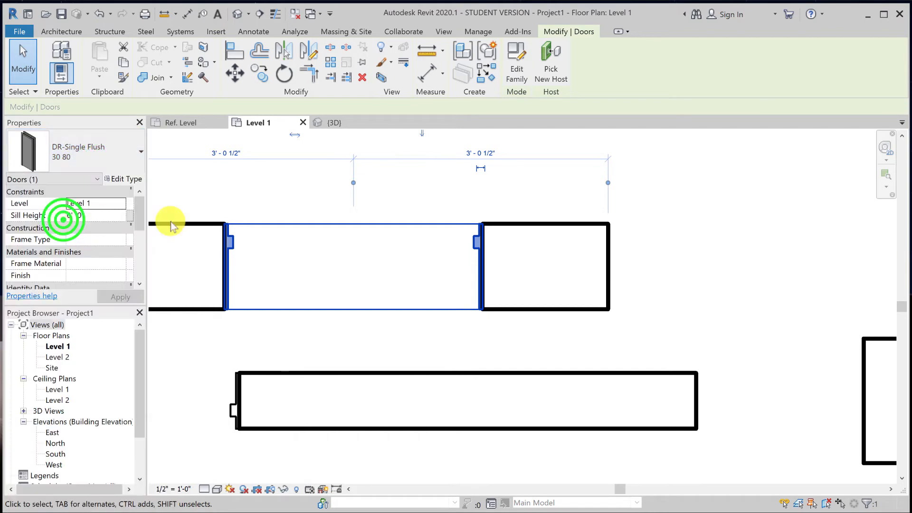
{"action": "left_click", "coordinate": [503, 189]}
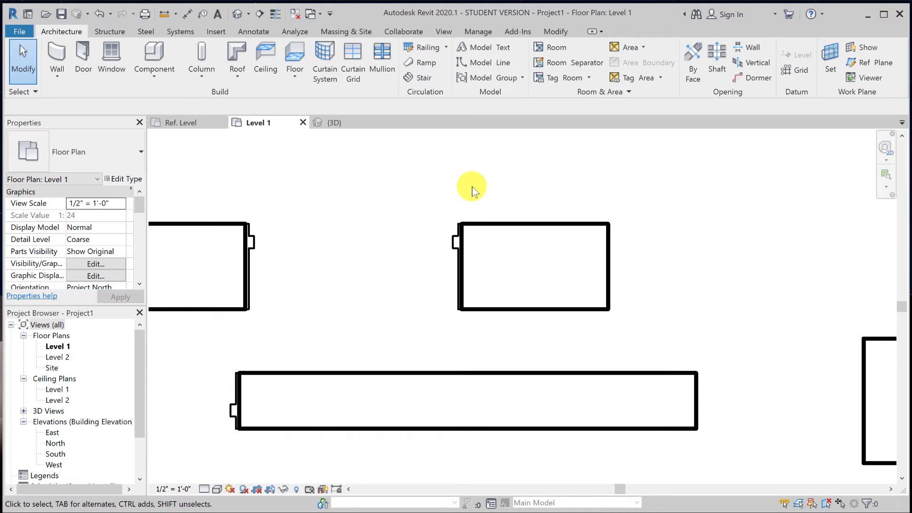
Delete the upper test wall together with the door it hosts from the Level 1 plan
{"action": "left_click_drag", "start_coordinate": [516, 335], "coordinate": [187, 219]}
{"action": "key", "text": "Delete"}
{"action": "scroll", "coordinate": [520, 242], "scroll_direction": "down", "scroll_amount": 2}
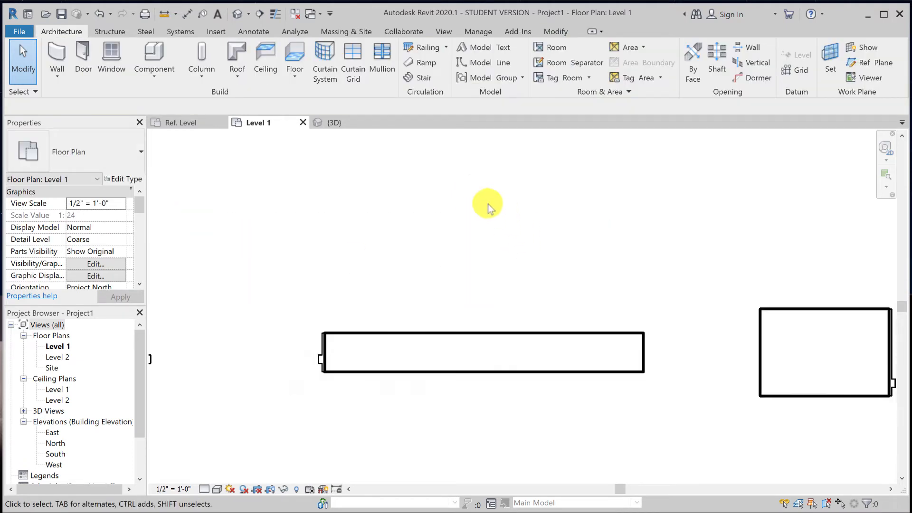
Create a new family from the Generic Model template
{"action": "left_click", "coordinate": [19, 31]}
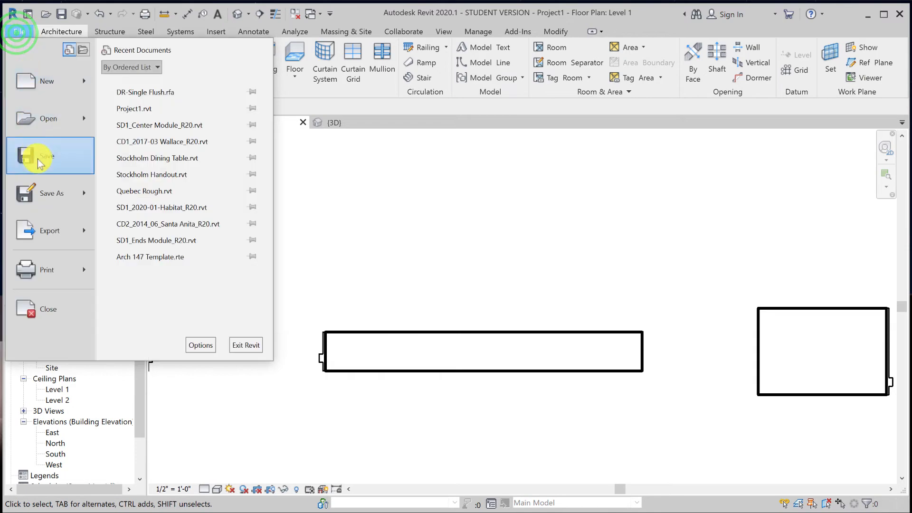
{"action": "mouse_move", "coordinate": [50, 92]}
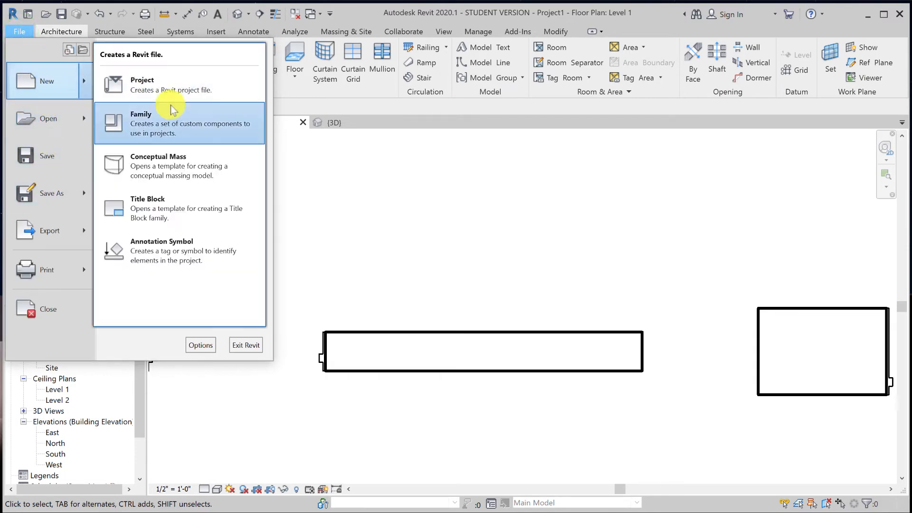
{"action": "left_click", "coordinate": [174, 119]}
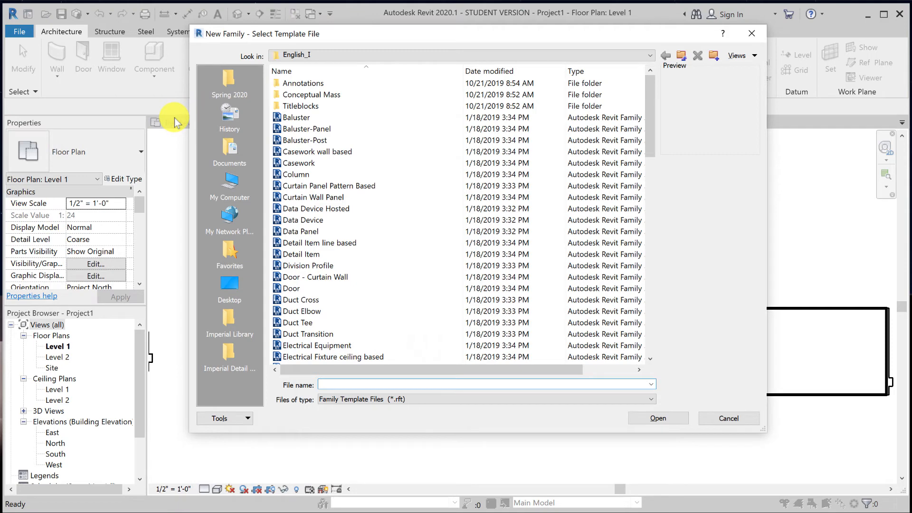
{"action": "left_click_drag", "start_coordinate": [650, 120], "coordinate": [657, 192]}
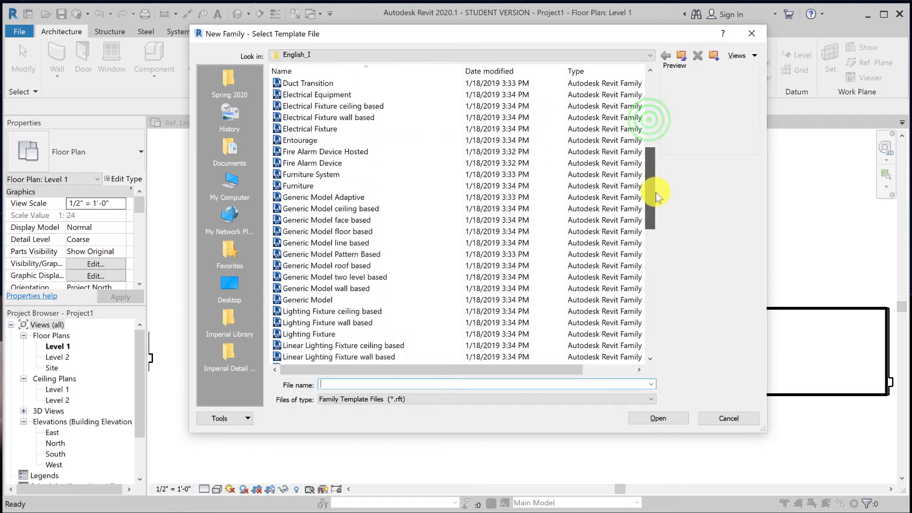
{"action": "left_click", "coordinate": [322, 300]}
{"action": "left_click", "coordinate": [658, 417]}
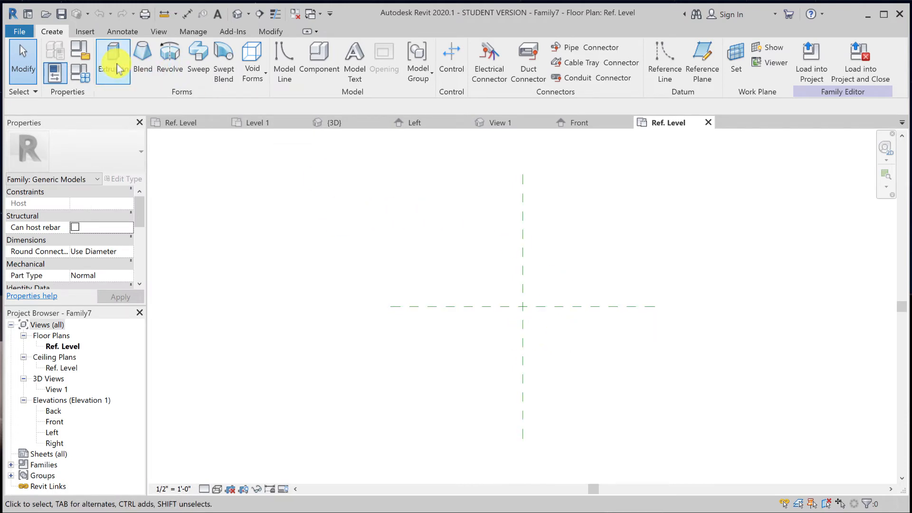
Review the new family's category and the subcategories offered for its symbolic lines
{"action": "left_click", "coordinate": [81, 52]}
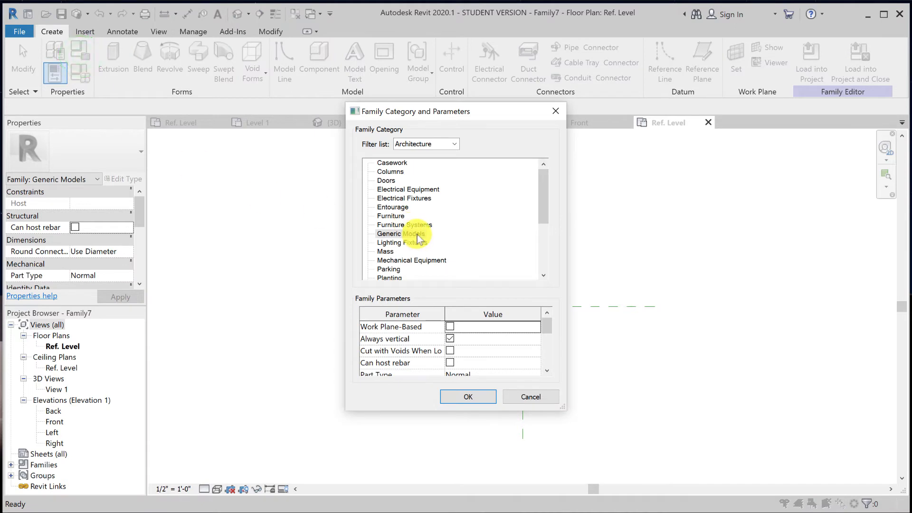
{"action": "left_click", "coordinate": [467, 395]}
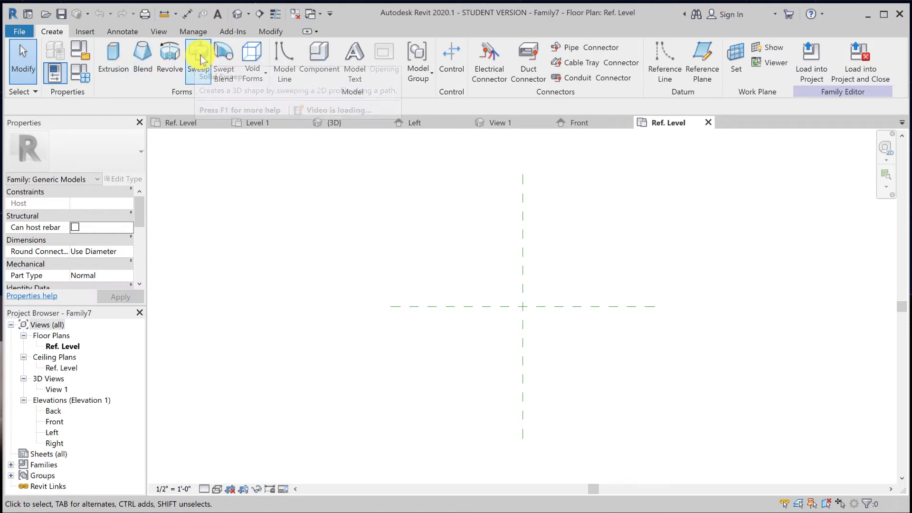
{"action": "left_click", "coordinate": [116, 34]}
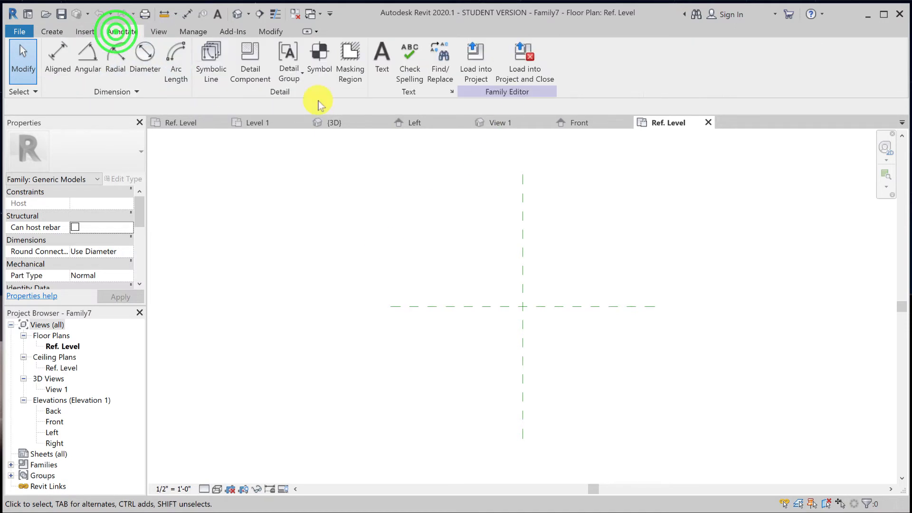
{"action": "left_click", "coordinate": [211, 60]}
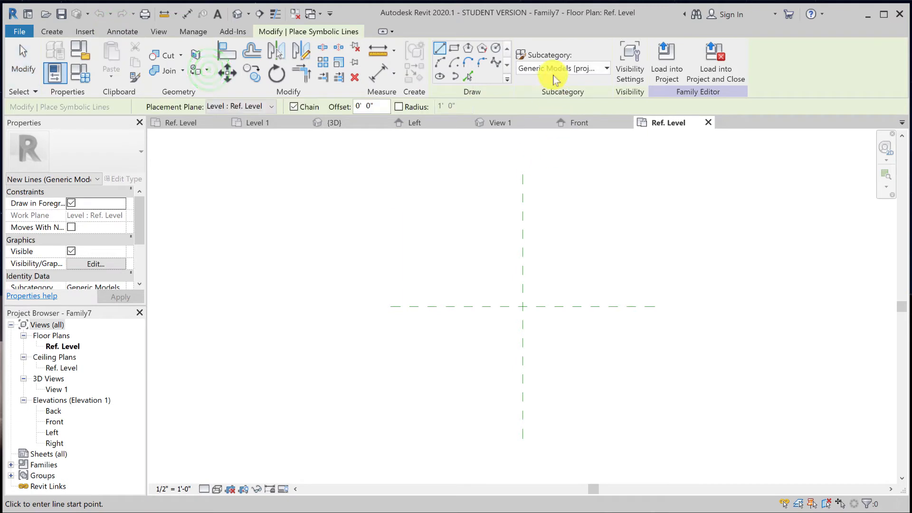
{"action": "left_click", "coordinate": [552, 71]}
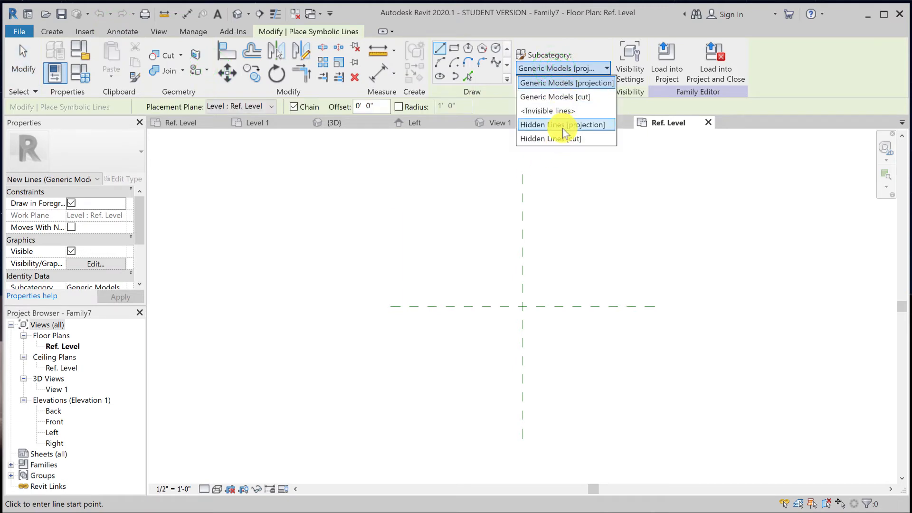
Review the built-in type parameters of the generic model family without changing them
{"action": "left_click", "coordinate": [82, 76]}
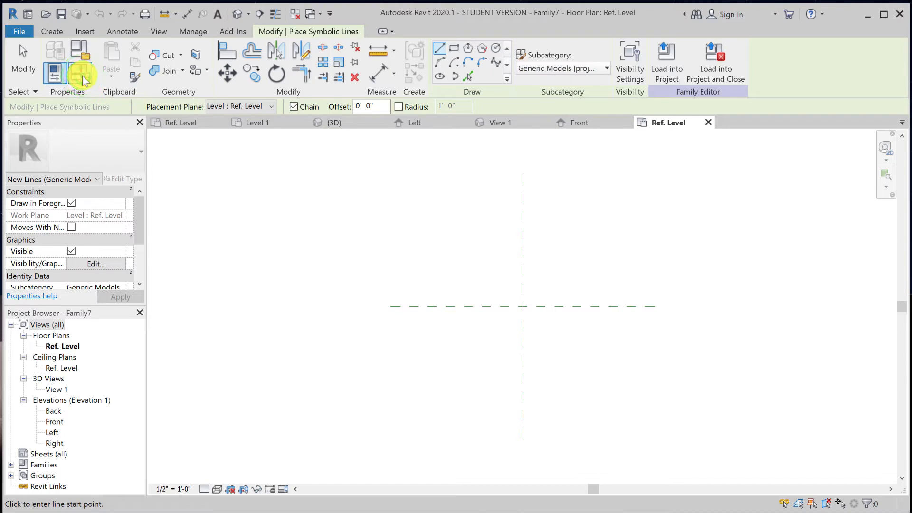
{"action": "left_click", "coordinate": [82, 76]}
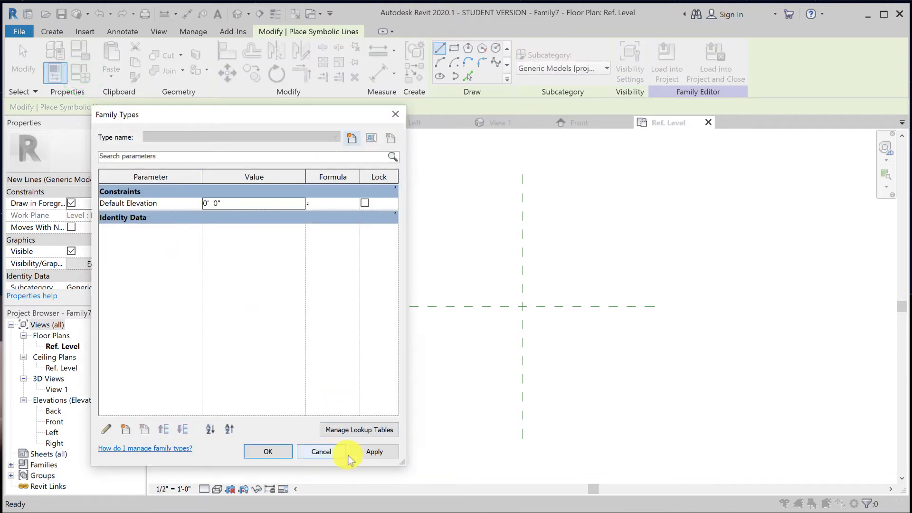
{"action": "left_click", "coordinate": [318, 452]}
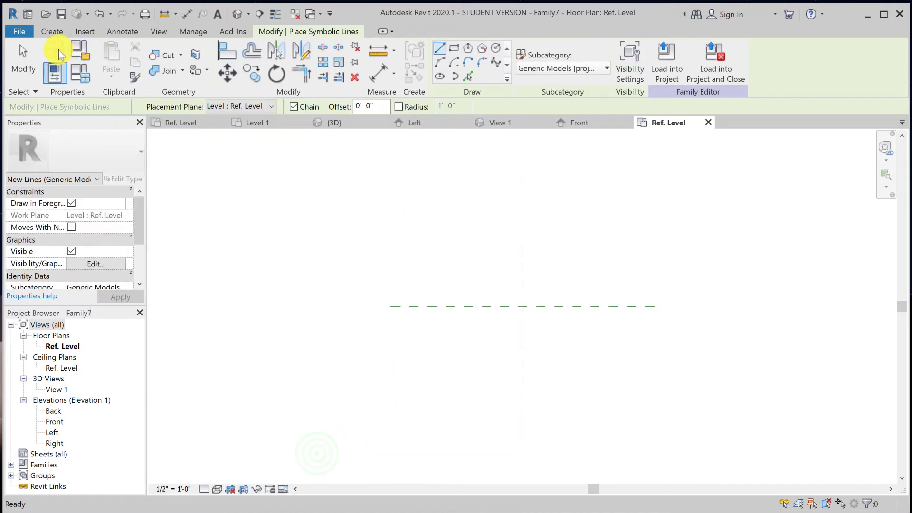
Change the new family's category from Generic Models to Doors
{"action": "left_click", "coordinate": [78, 48]}
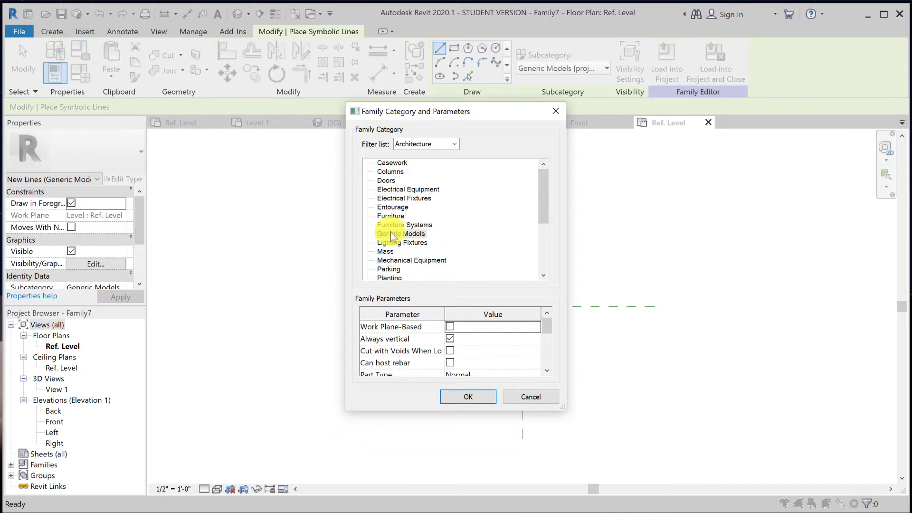
{"action": "left_click", "coordinate": [391, 236]}
{"action": "left_click", "coordinate": [386, 181]}
{"action": "left_click", "coordinate": [478, 397]}
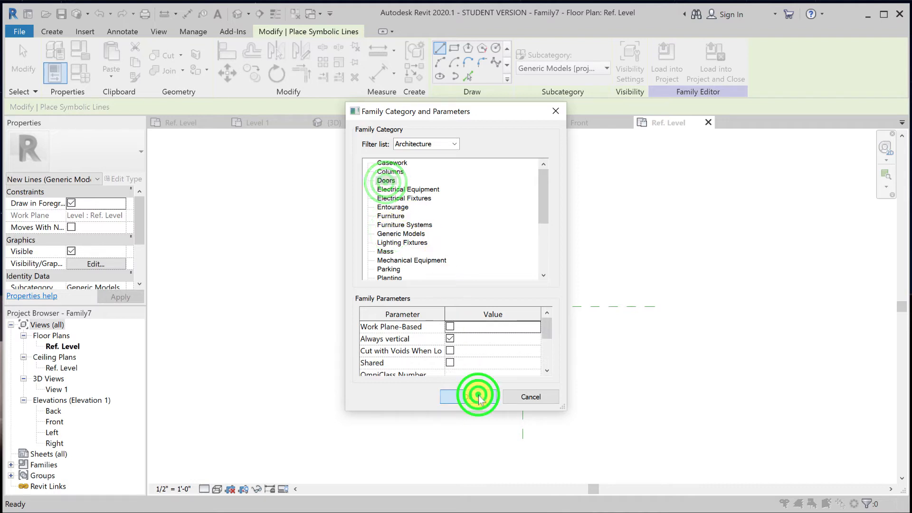
Examine the symbolic line subcategories and built-in type parameters that the Doors category provides
{"action": "left_click", "coordinate": [120, 31]}
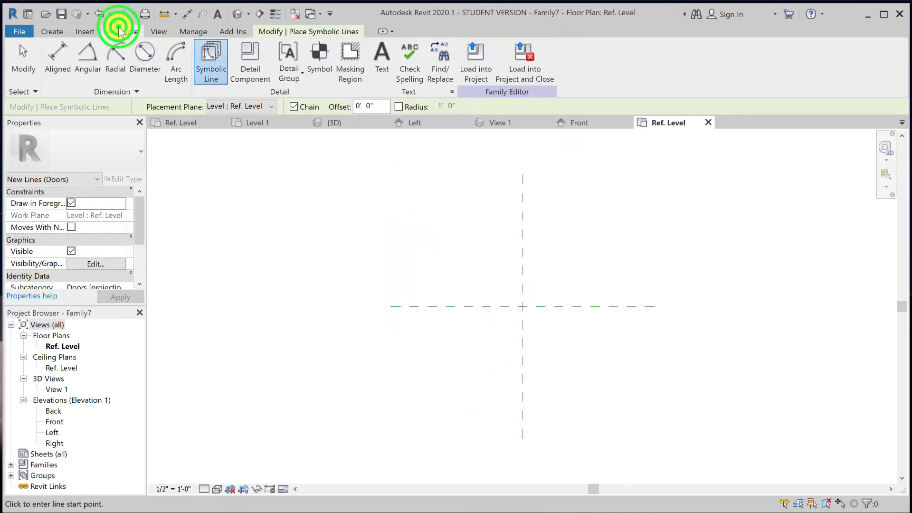
{"action": "left_click", "coordinate": [211, 60]}
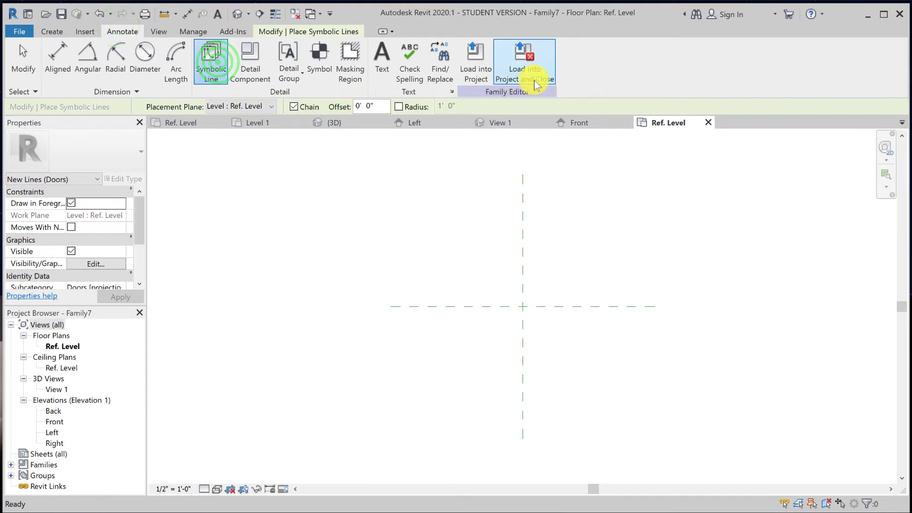
{"action": "left_click", "coordinate": [206, 69]}
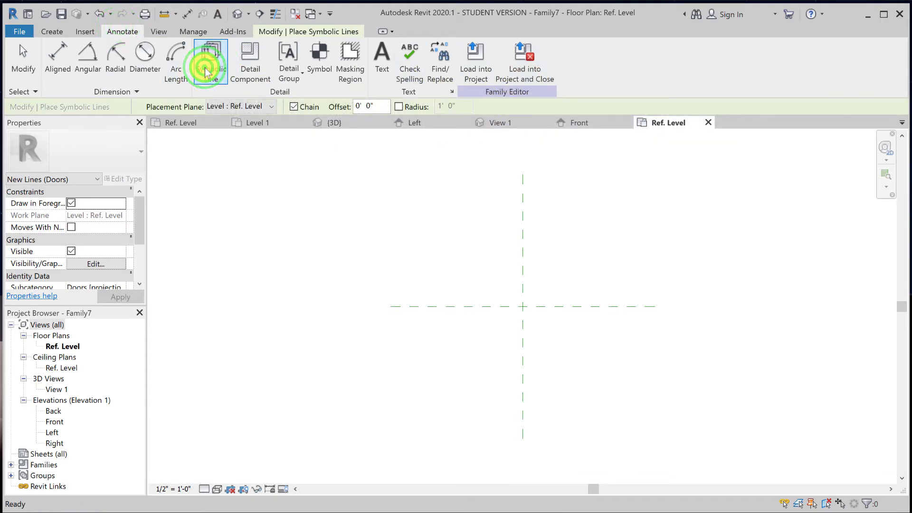
{"action": "left_click", "coordinate": [309, 29]}
{"action": "left_click", "coordinate": [551, 69]}
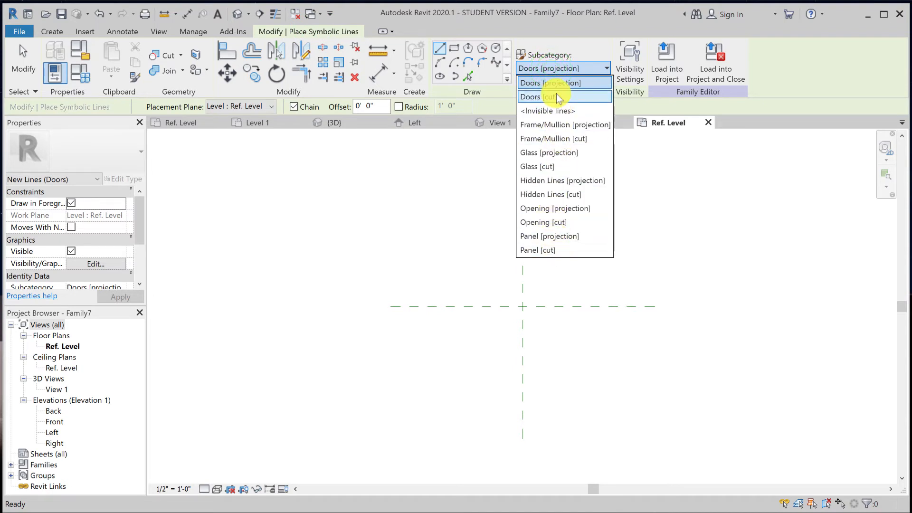
{"action": "left_click", "coordinate": [76, 76]}
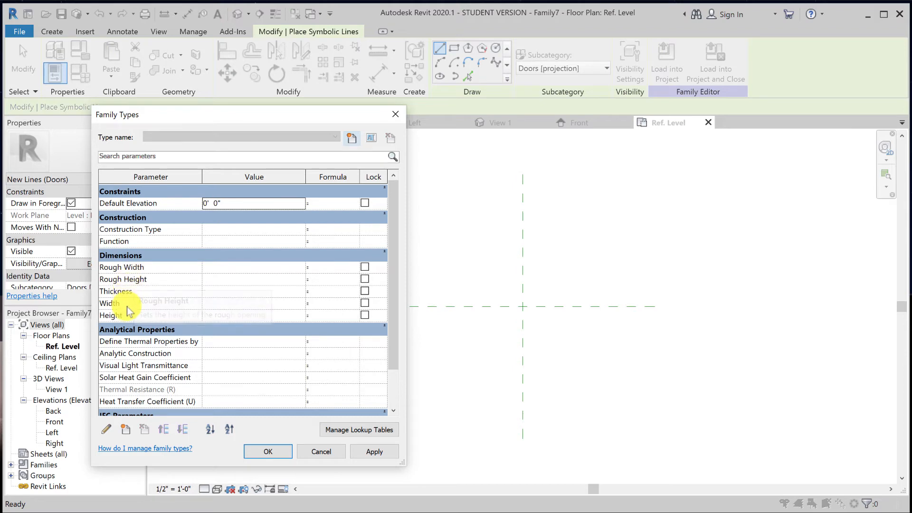
{"action": "left_click", "coordinate": [268, 452]}
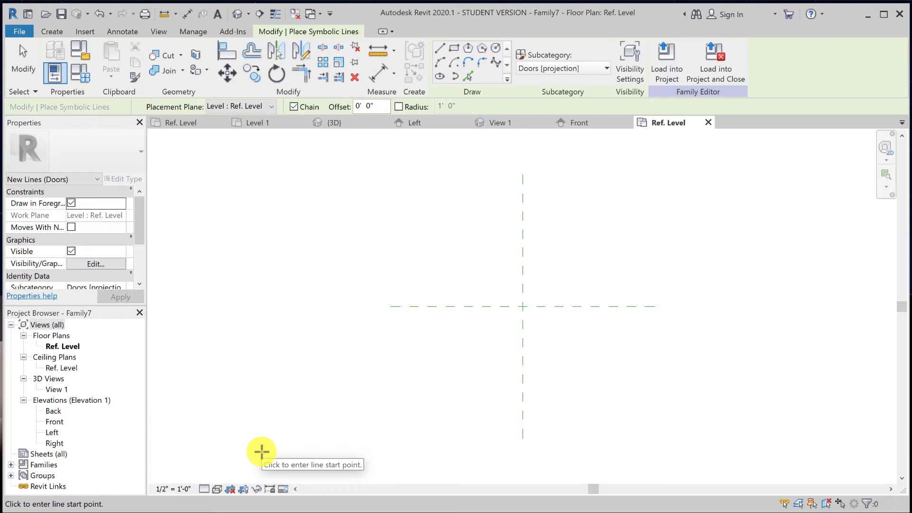
Abandon the symbolic line and draw a vertical reference plane left of the center plane, crossing the horizontal reference plane
{"action": "left_click", "coordinate": [411, 428]}
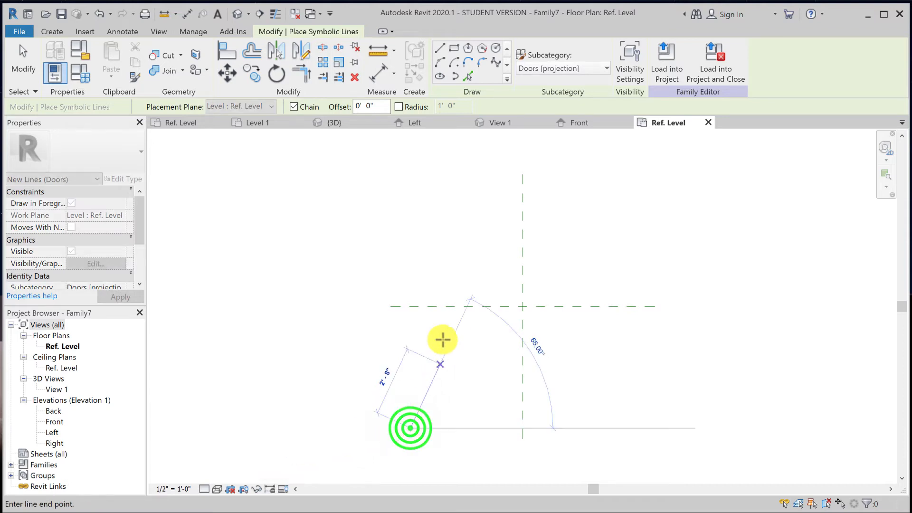
{"action": "left_click", "coordinate": [52, 32]}
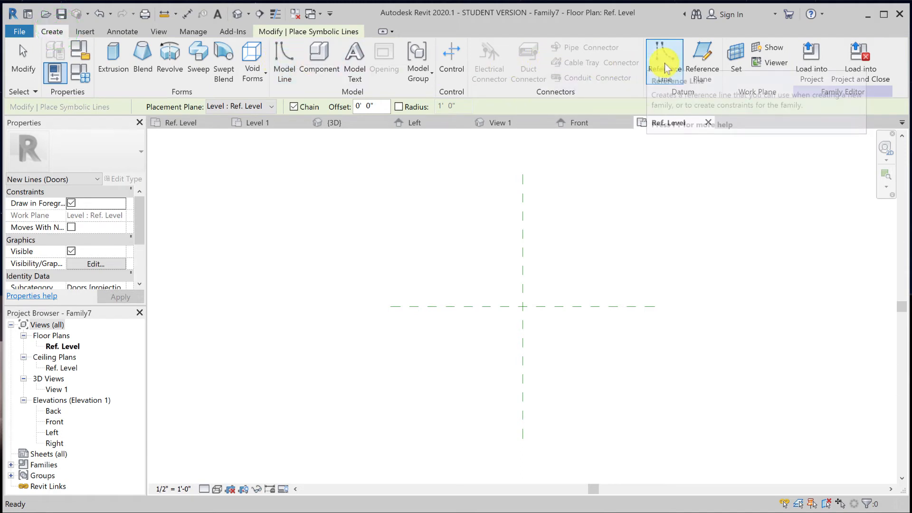
{"action": "left_click", "coordinate": [701, 61]}
{"action": "left_click", "coordinate": [399, 264]}
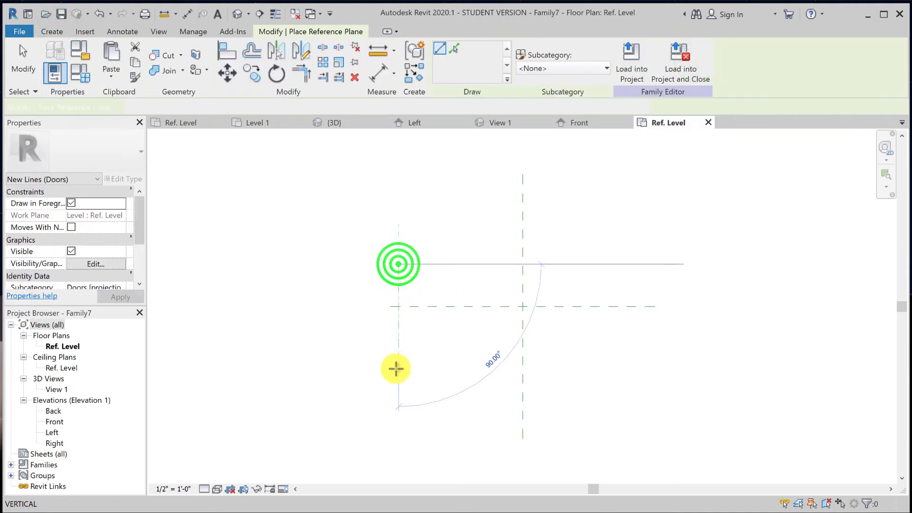
{"action": "left_click", "coordinate": [399, 368]}
{"action": "left_click", "coordinate": [22, 67]}
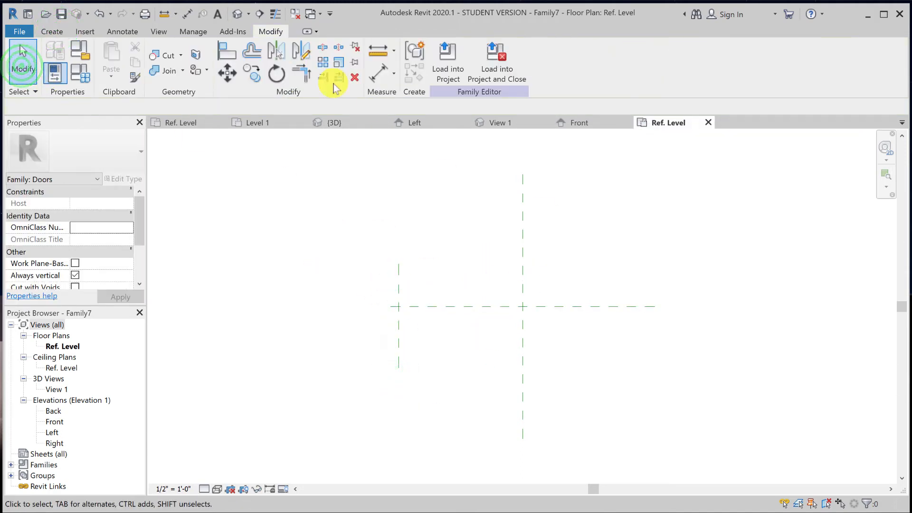
Place an aligned dimension between the vertical center plane and the reference plane on its left, below the horizontal plane
{"action": "left_click", "coordinate": [187, 14]}
{"action": "left_click", "coordinate": [523, 347]}
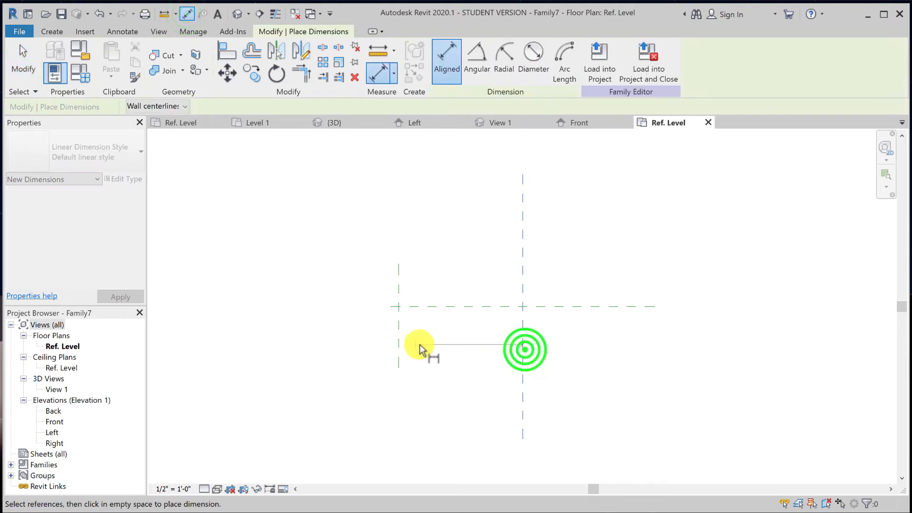
{"action": "left_click", "coordinate": [399, 346]}
{"action": "left_click", "coordinate": [325, 348]}
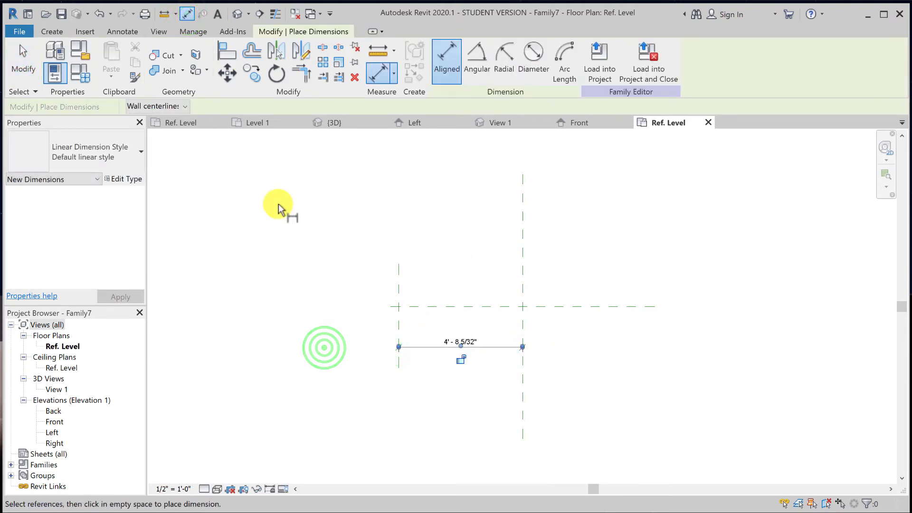
{"action": "left_click", "coordinate": [29, 71]}
Label the dimension between the two vertical reference planes with the built-in Width parameter
{"action": "left_click", "coordinate": [471, 348]}
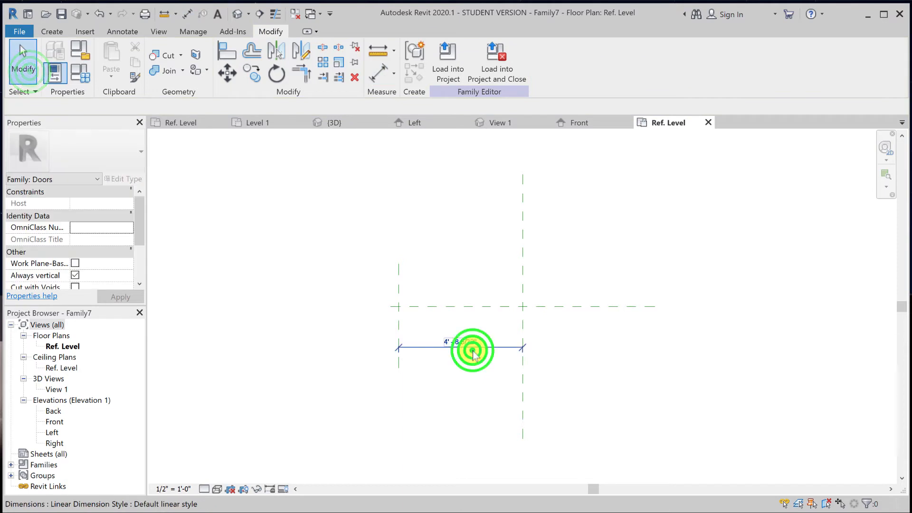
{"action": "left_click", "coordinate": [496, 64]}
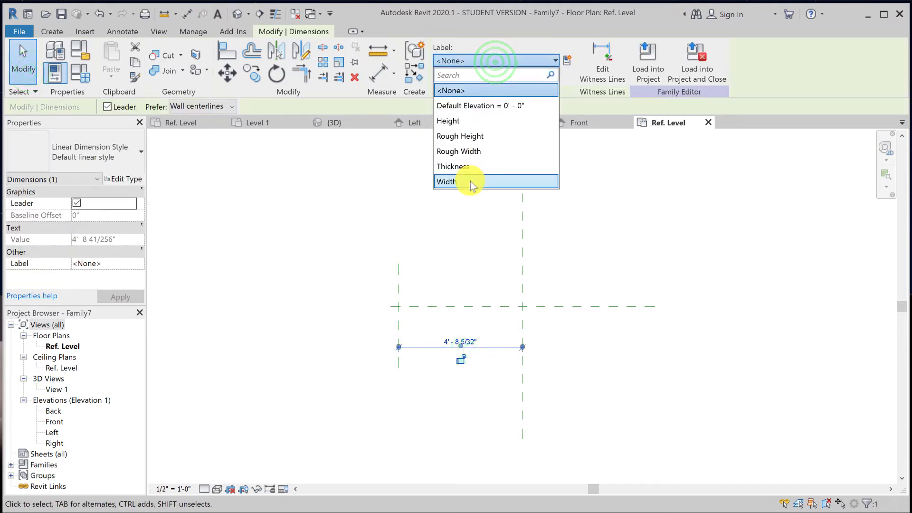
{"action": "left_click", "coordinate": [470, 181]}
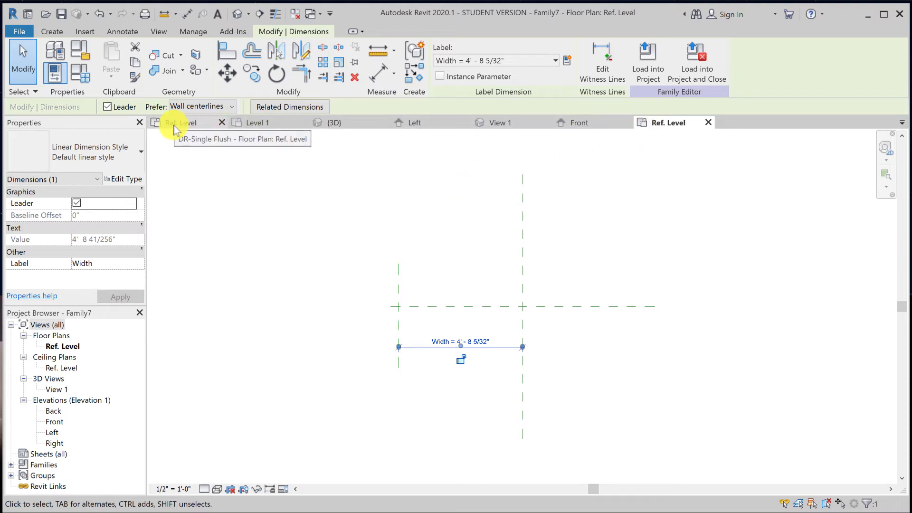
Close the inactive views, keeping the new door family's Ref. Level plan open
{"action": "left_click", "coordinate": [294, 12]}
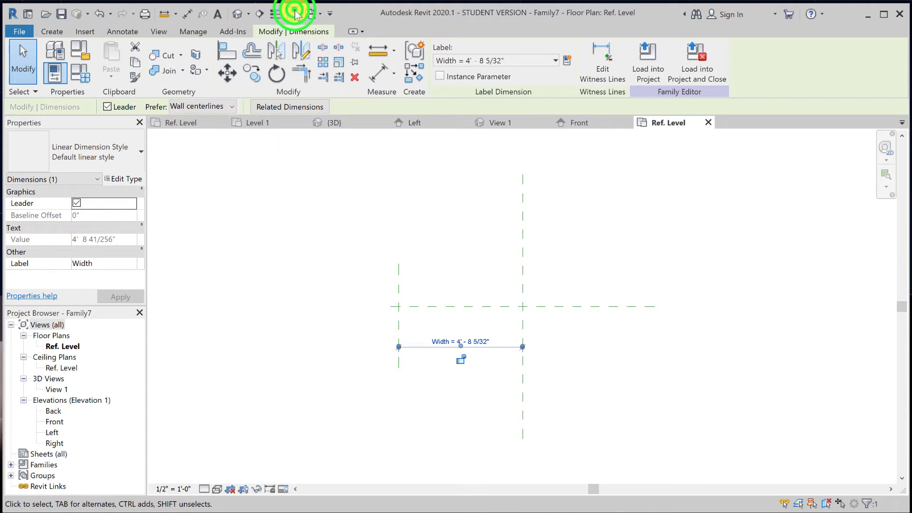
{"action": "left_click", "coordinate": [265, 285]}
{"action": "scroll", "coordinate": [469, 380], "scroll_direction": "up", "scroll_amount": 3}
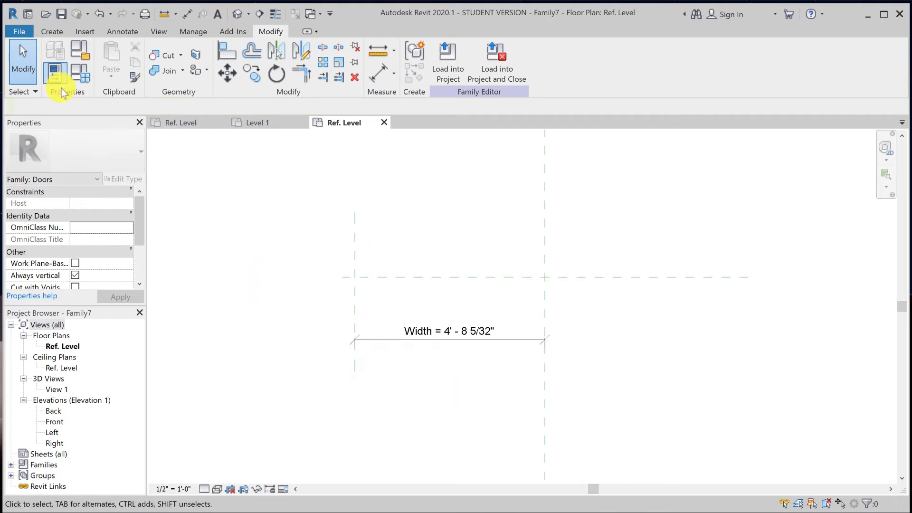
Flex the family's Width parameter by applying 6' and then 4', and accept the family types
{"action": "left_click", "coordinate": [80, 75]}
{"action": "left_click", "coordinate": [263, 303]}
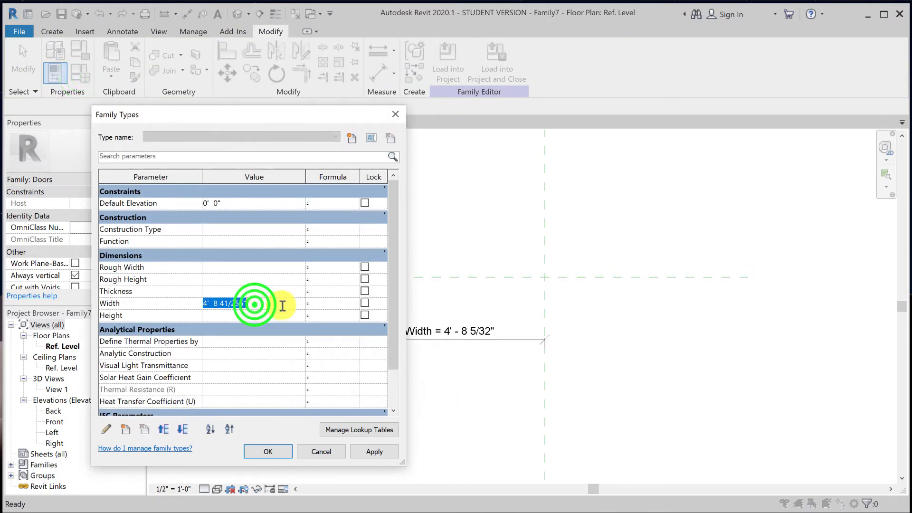
{"action": "type", "text": "6"}
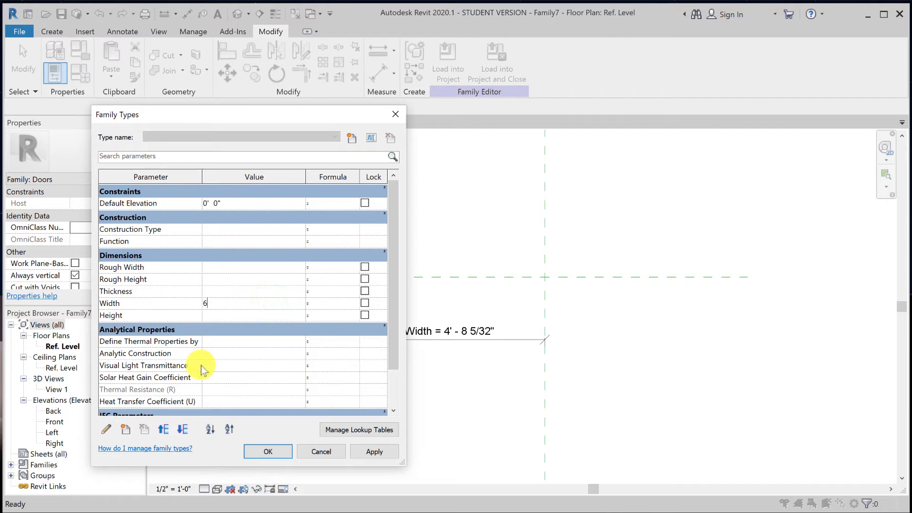
{"action": "left_click", "coordinate": [374, 452]}
{"action": "left_click_drag", "start_coordinate": [316, 109], "coordinate": [787, 102]}
{"action": "left_click", "coordinate": [702, 299]}
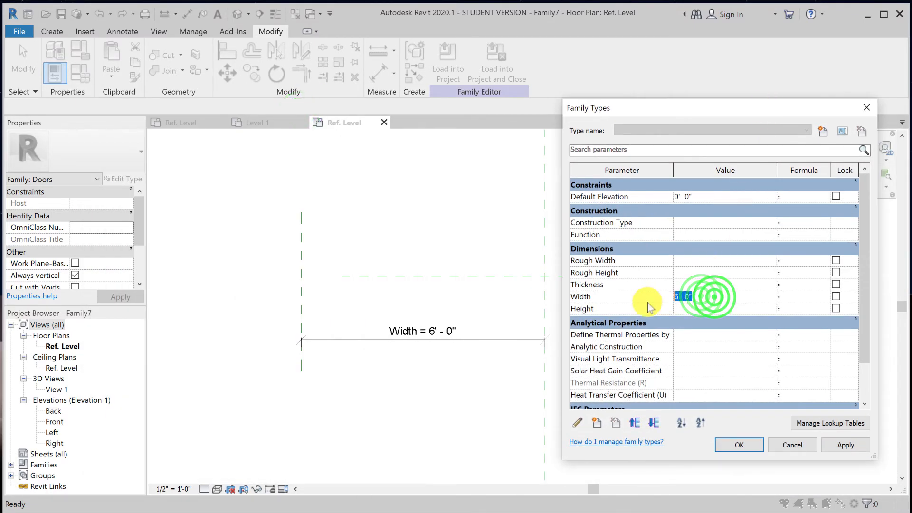
{"action": "type", "text": "4"}
{"action": "left_click", "coordinate": [843, 445]}
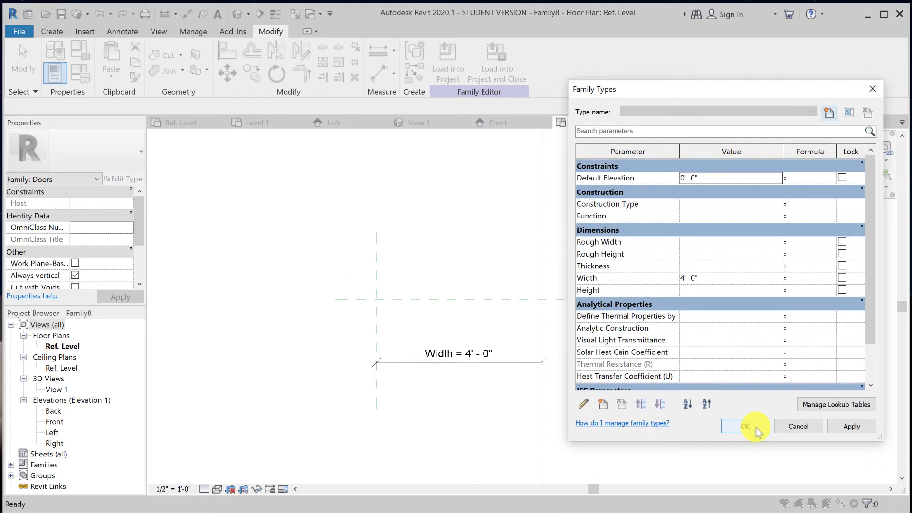
{"action": "left_click", "coordinate": [755, 429]}
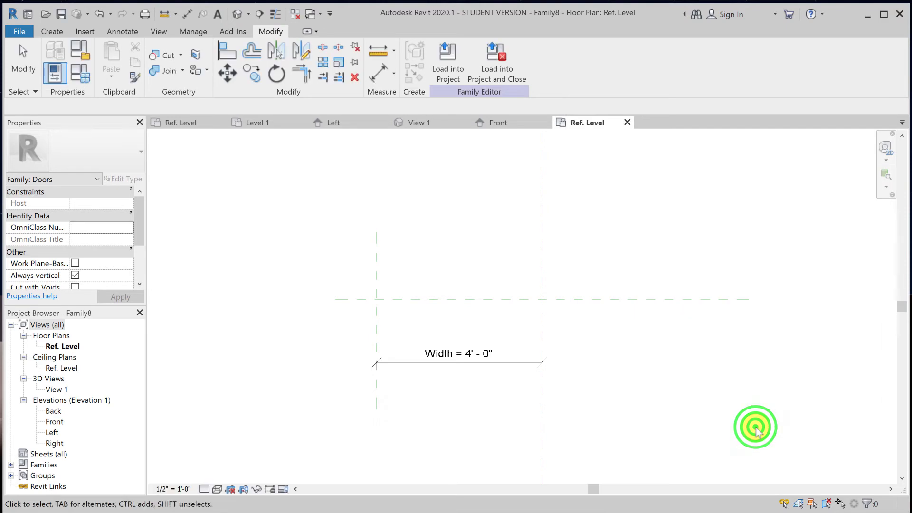
Draw a reference line about 5'-11" long from the center planes' intersection toward the upper left, at about 145°
{"action": "left_click", "coordinate": [53, 31]}
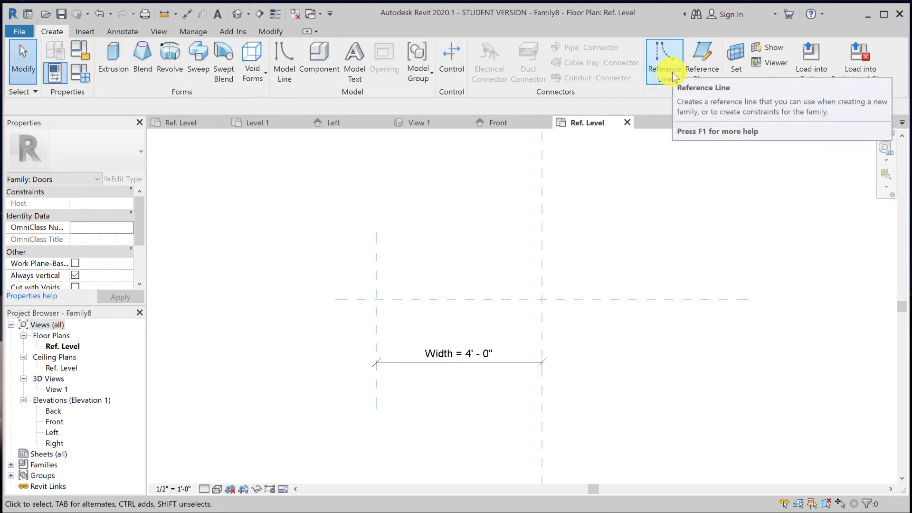
{"action": "left_click", "coordinate": [666, 72]}
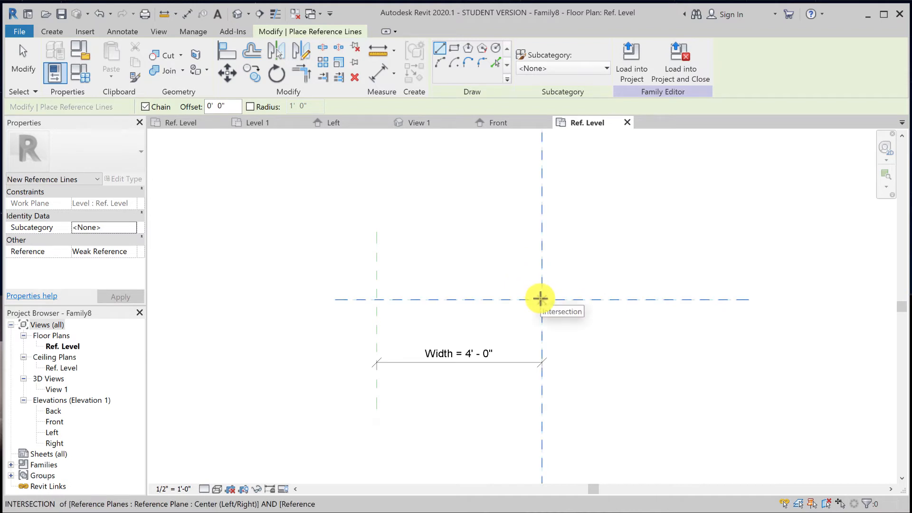
{"action": "left_click", "coordinate": [541, 299]}
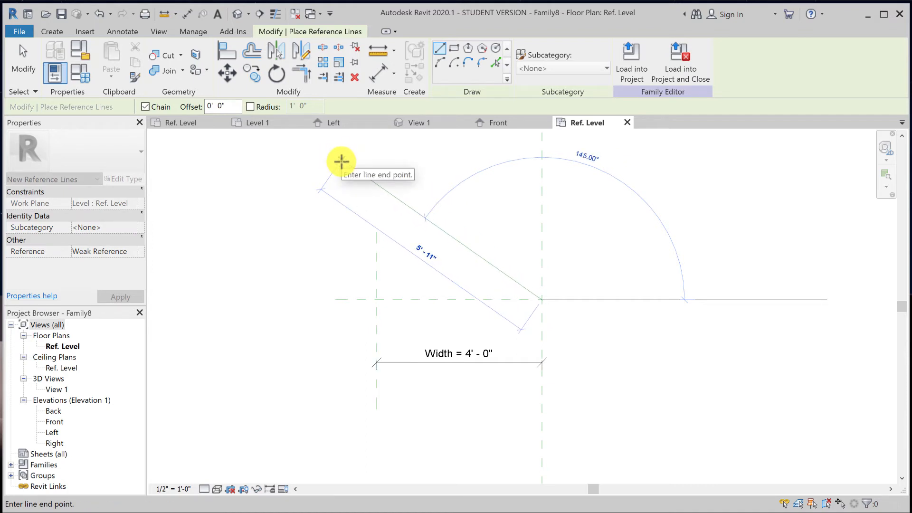
{"action": "left_click", "coordinate": [341, 161]}
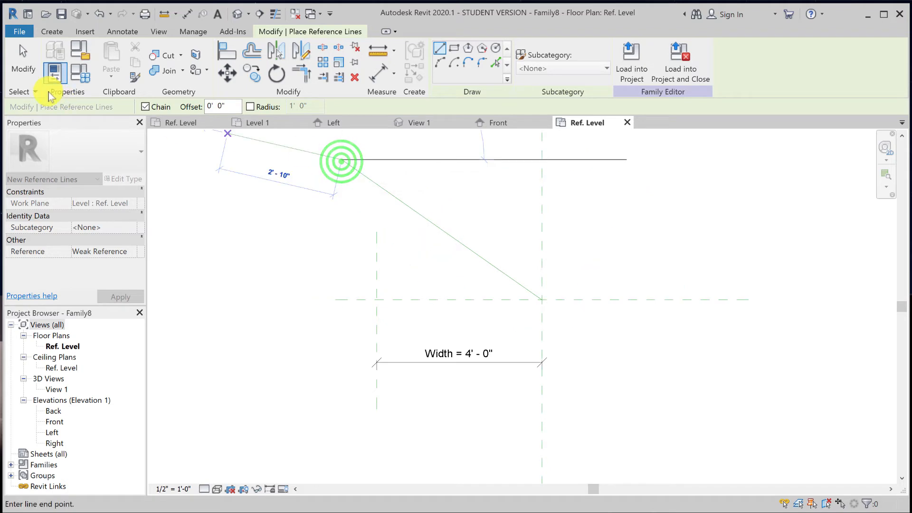
{"action": "left_click", "coordinate": [21, 64]}
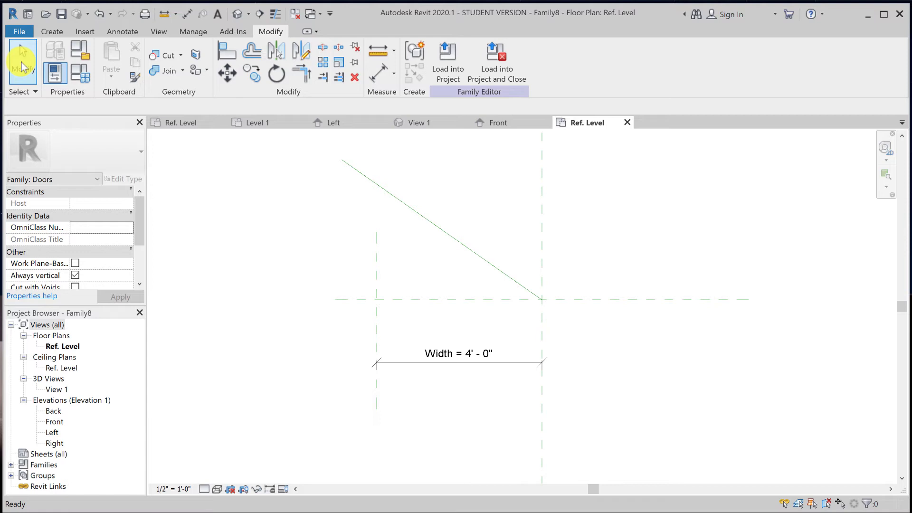
Save the family as Door Swing in the Doors folder
{"action": "left_click", "coordinate": [26, 31]}
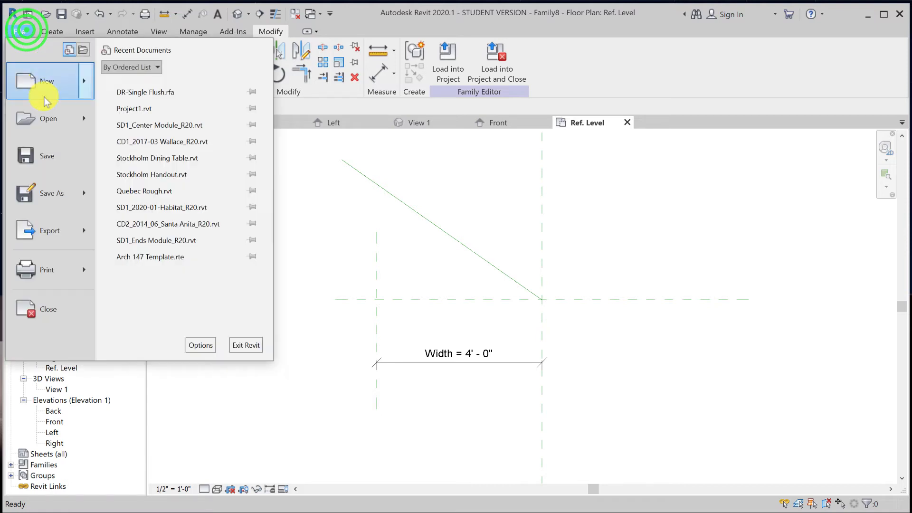
{"action": "left_click", "coordinate": [57, 158]}
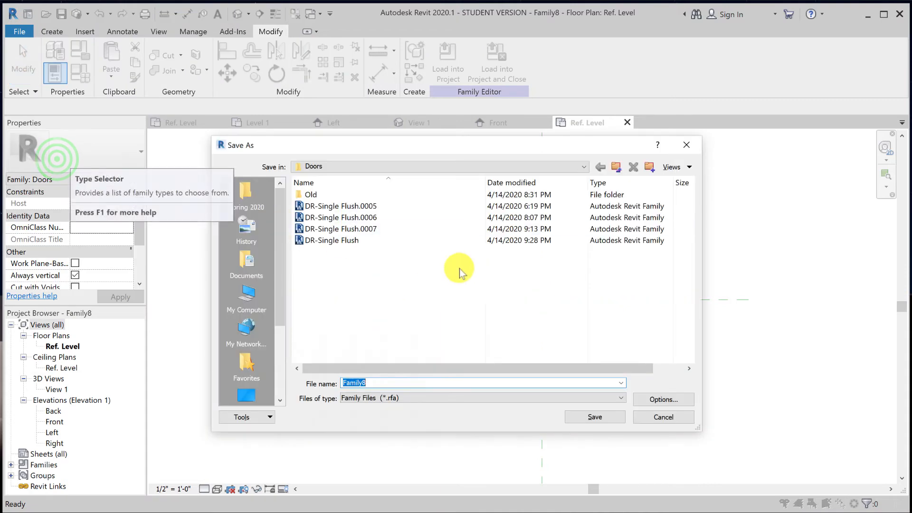
{"action": "left_click", "coordinate": [371, 381]}
{"action": "left_click_drag", "start_coordinate": [371, 381], "coordinate": [336, 383]}
{"action": "type", "text": "Dor"}
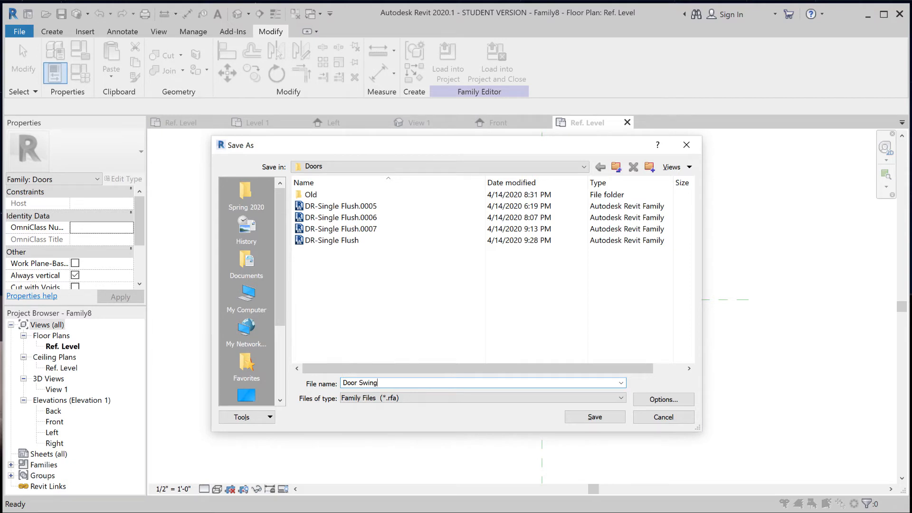
{"action": "left_click", "coordinate": [592, 420]}
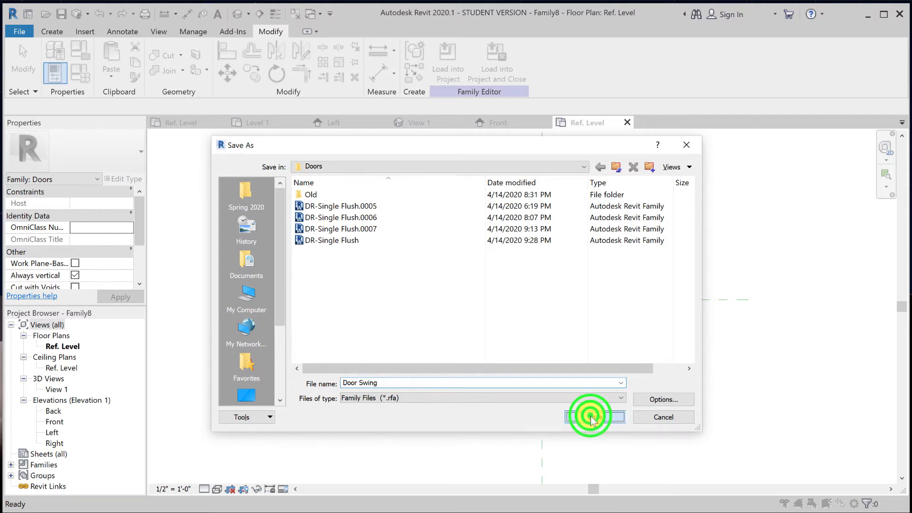
{"action": "left_click", "coordinate": [496, 242]}
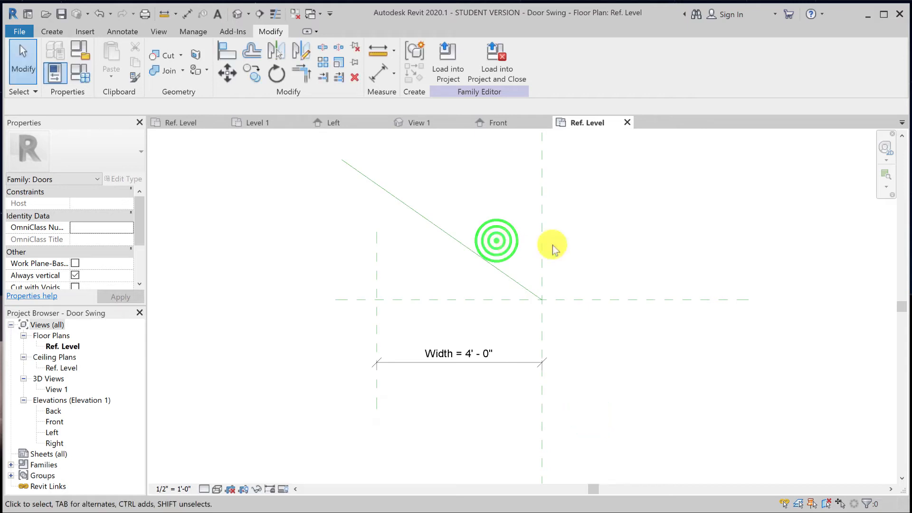
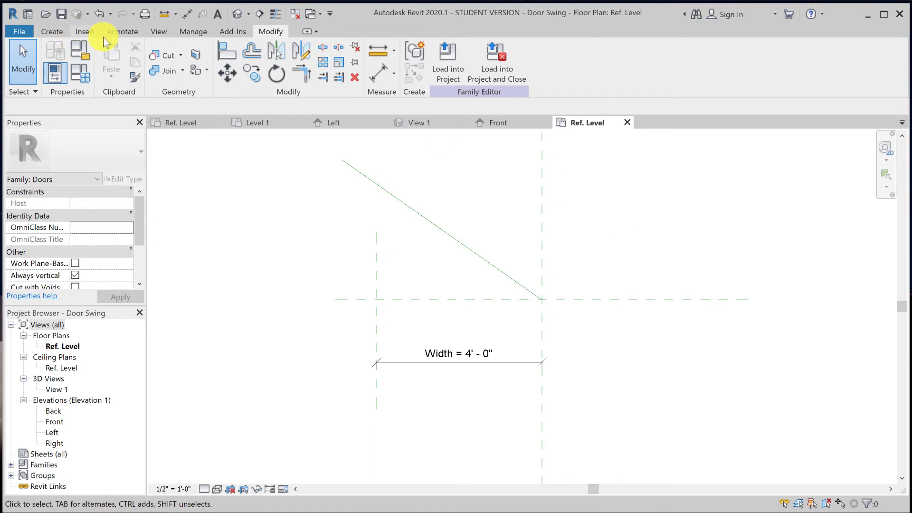
Draw a second reference line about 1'-5" long from the same intersection toward the lower left, perpendicular to the first line
{"action": "left_click", "coordinate": [123, 32]}
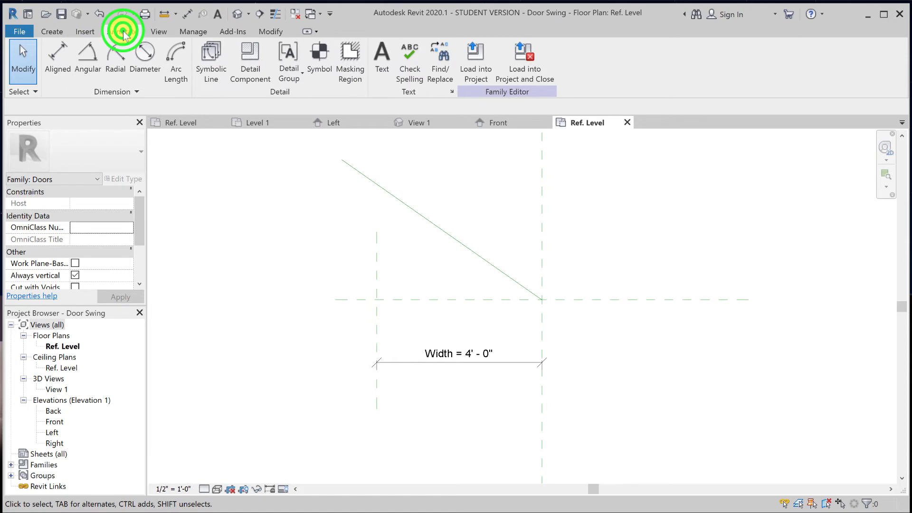
{"action": "left_click", "coordinate": [52, 31]}
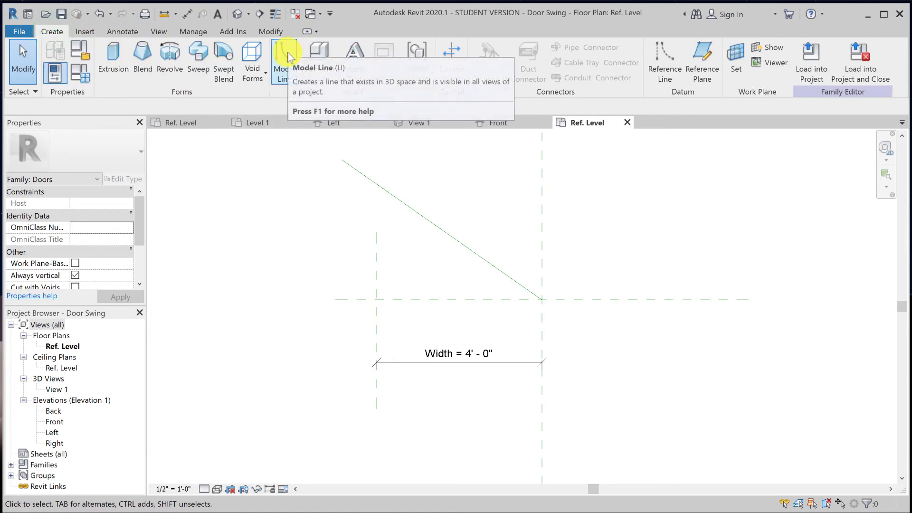
{"action": "left_click", "coordinate": [664, 71]}
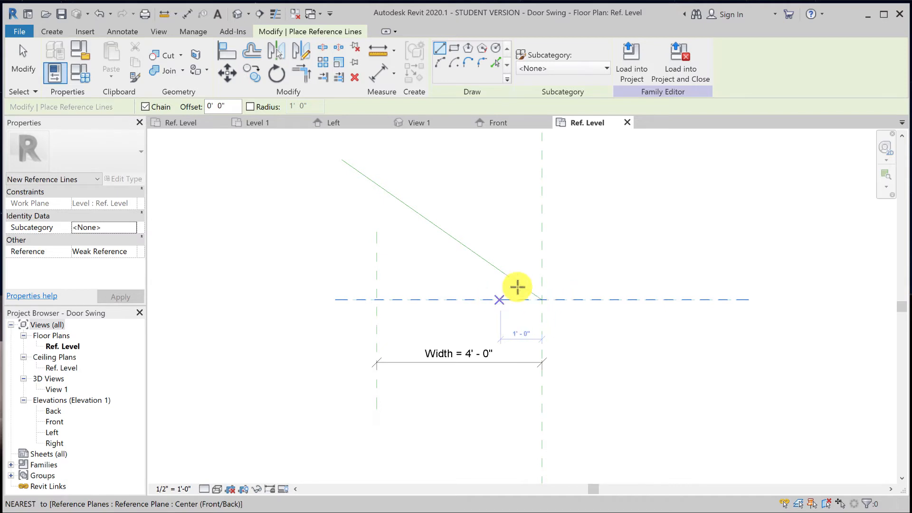
{"action": "scroll", "coordinate": [544, 325], "scroll_direction": "up", "scroll_amount": 2}
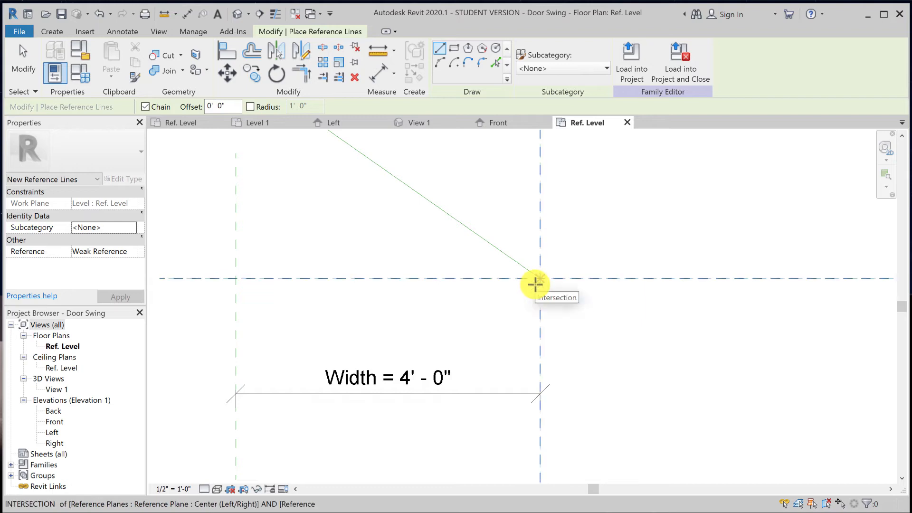
{"action": "left_click", "coordinate": [536, 283]}
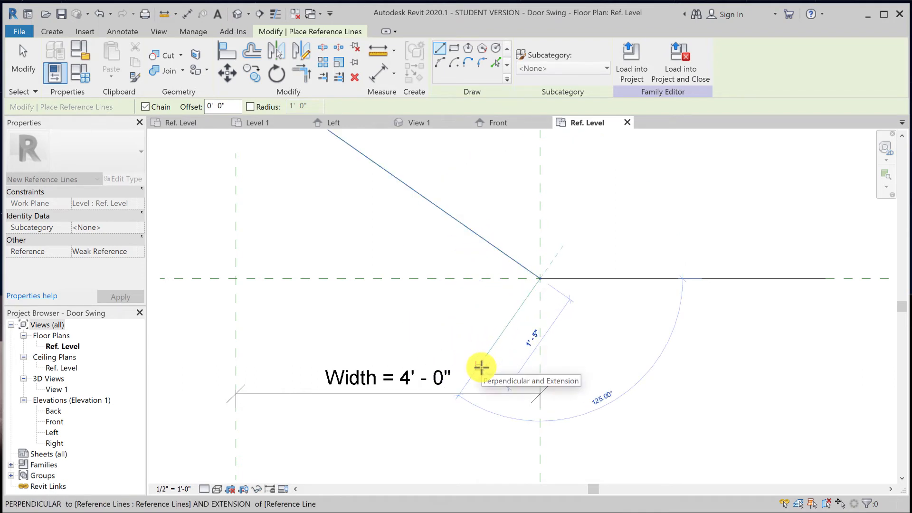
{"action": "left_click", "coordinate": [480, 366]}
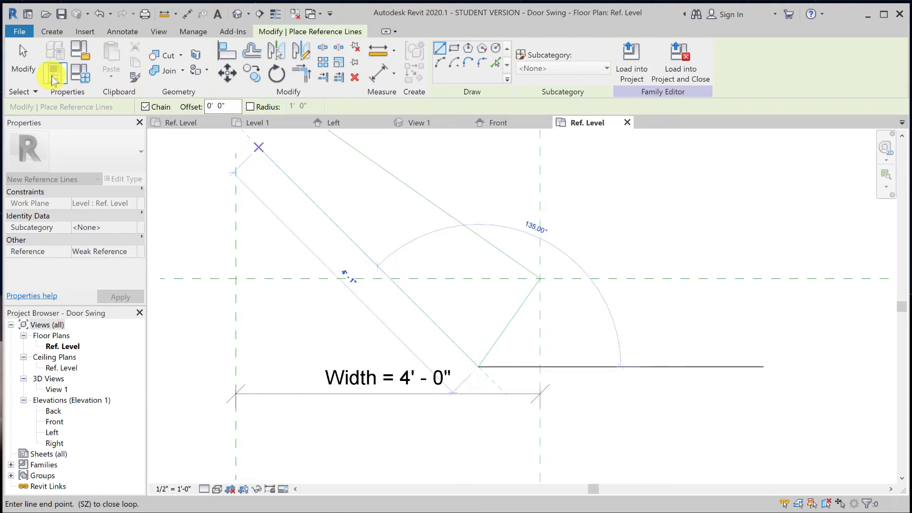
{"action": "left_click", "coordinate": [22, 69]}
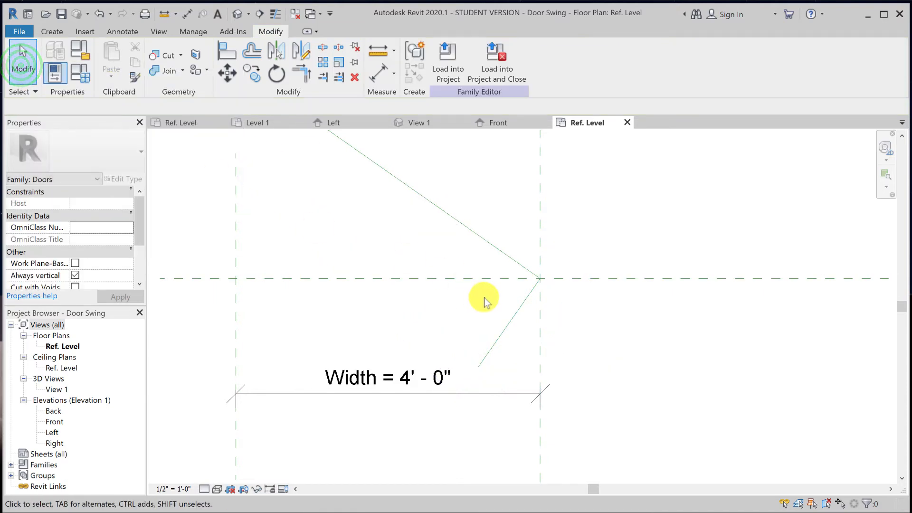
Examine the short and long reference lines, their built-in work planes and the endpoint they share at the center planes' intersection
{"action": "left_click", "coordinate": [534, 289]}
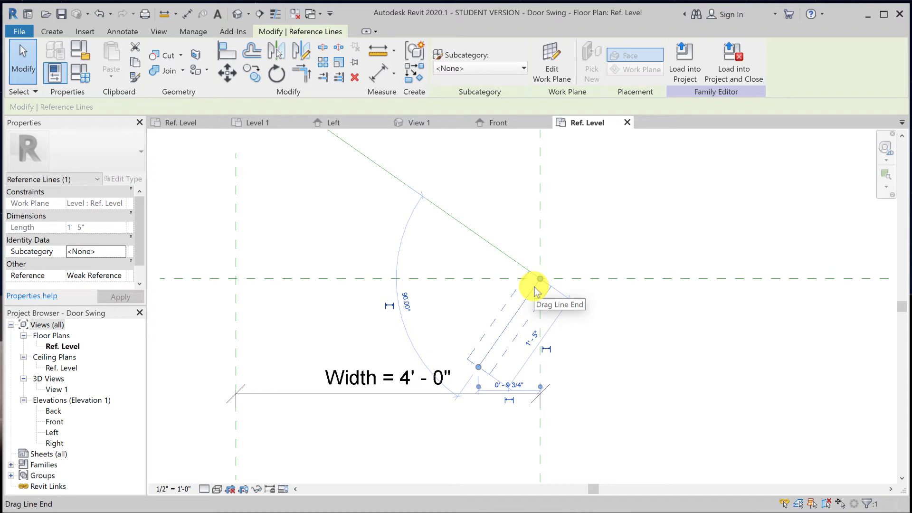
{"action": "left_click", "coordinate": [542, 203]}
{"action": "left_click", "coordinate": [604, 278]}
{"action": "left_click", "coordinate": [584, 346]}
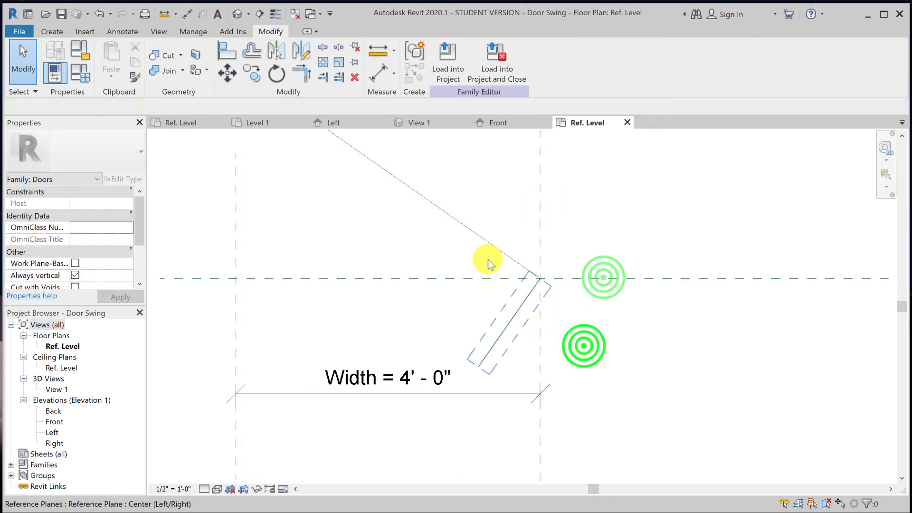
{"action": "left_click", "coordinate": [491, 246]}
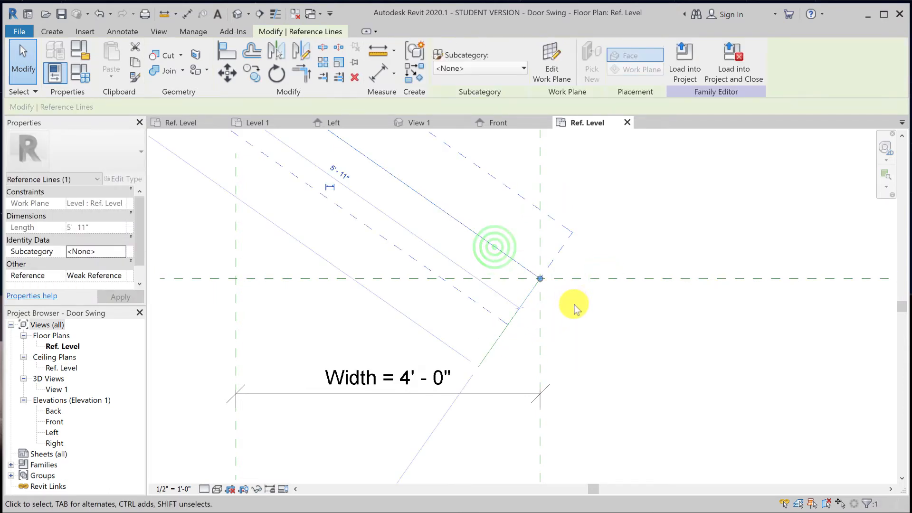
{"action": "scroll", "coordinate": [574, 309], "scroll_direction": "down", "scroll_amount": 3}
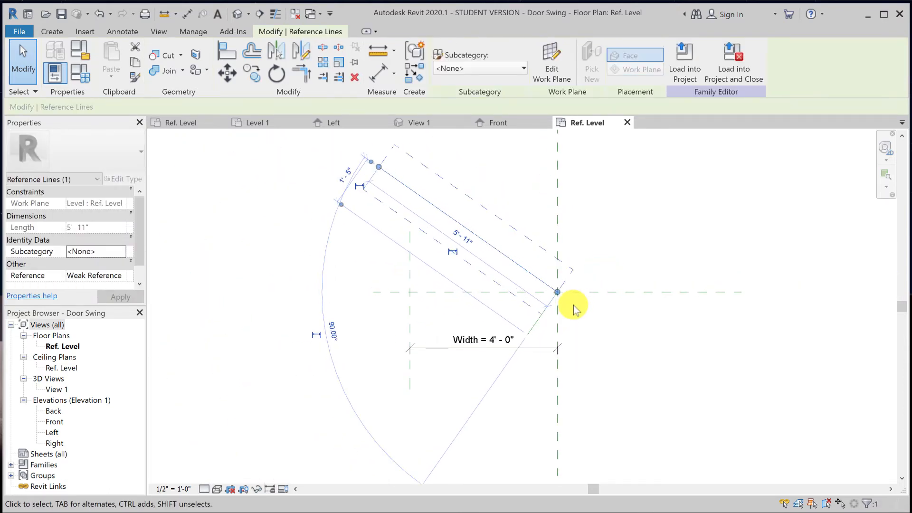
{"action": "scroll", "coordinate": [574, 309], "scroll_direction": "up", "scroll_amount": 2}
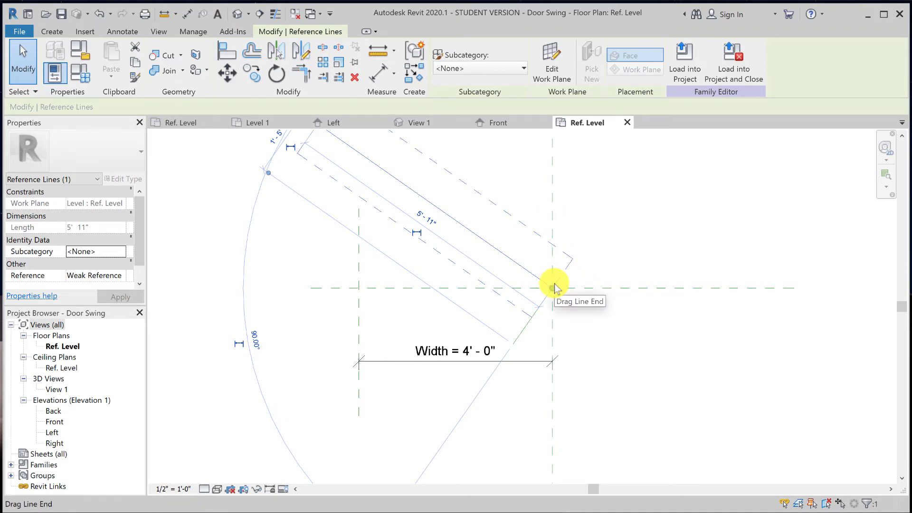
{"action": "scroll", "coordinate": [586, 309], "scroll_direction": "up", "scroll_amount": 1}
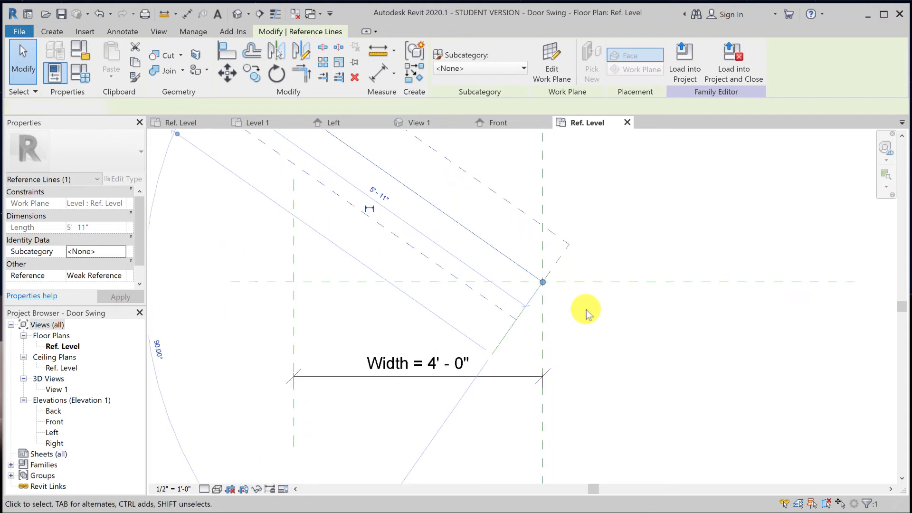
{"action": "key", "text": "Escape"}
{"action": "key", "text": "a"}
{"action": "key", "text": "l"}
{"action": "left_click", "coordinate": [585, 283]}
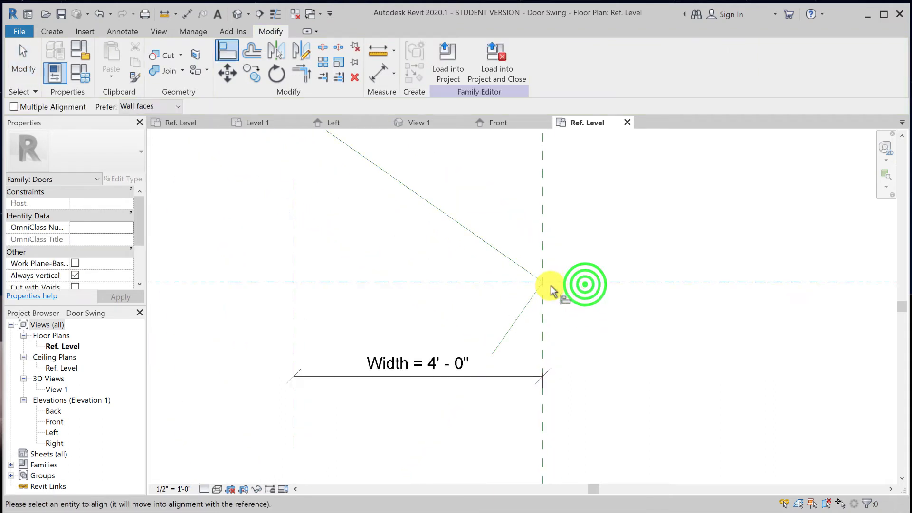
{"action": "scroll", "coordinate": [551, 290], "scroll_direction": "up", "scroll_amount": 2}
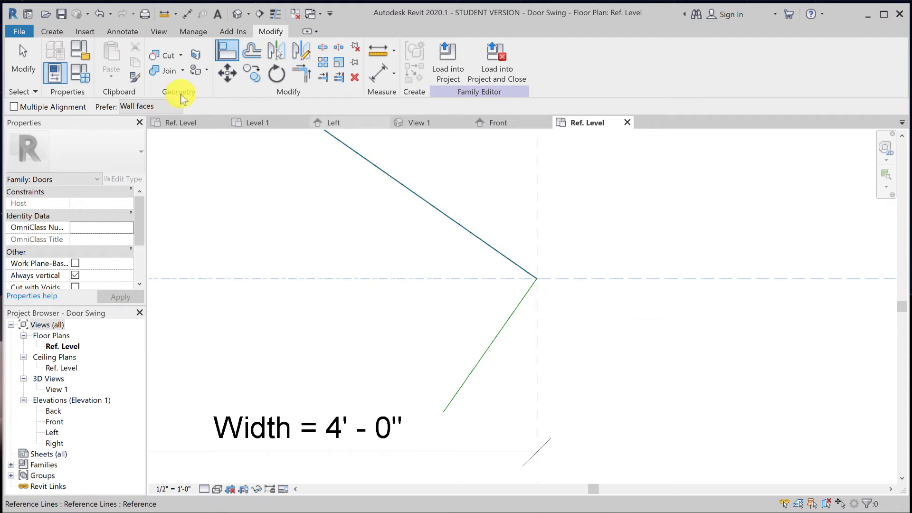
Delete the short reference line that runs toward the lower left from the center planes' intersection
{"action": "left_click", "coordinate": [21, 59]}
{"action": "left_click", "coordinate": [485, 355]}
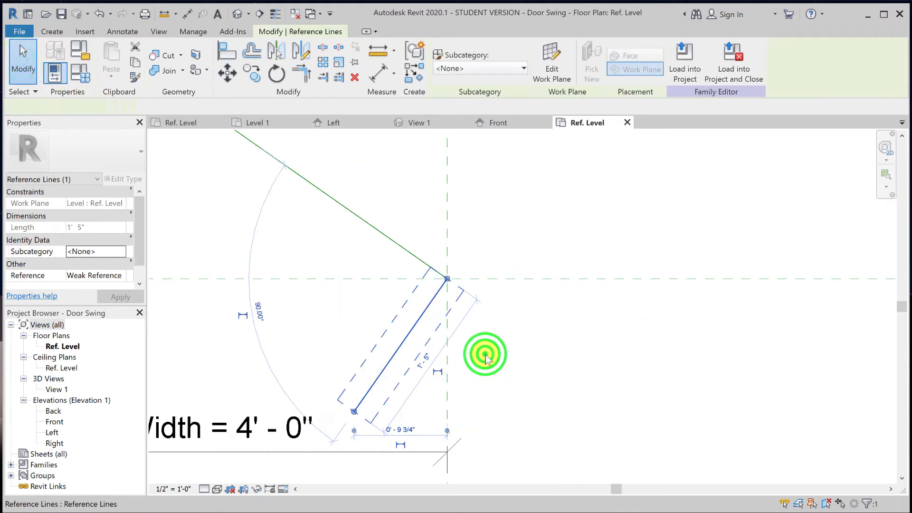
{"action": "key", "text": "Delete"}
Align the long reference line's lower endpoint to the horizontal center reference plane and lock the alignment
{"action": "key", "text": "l"}
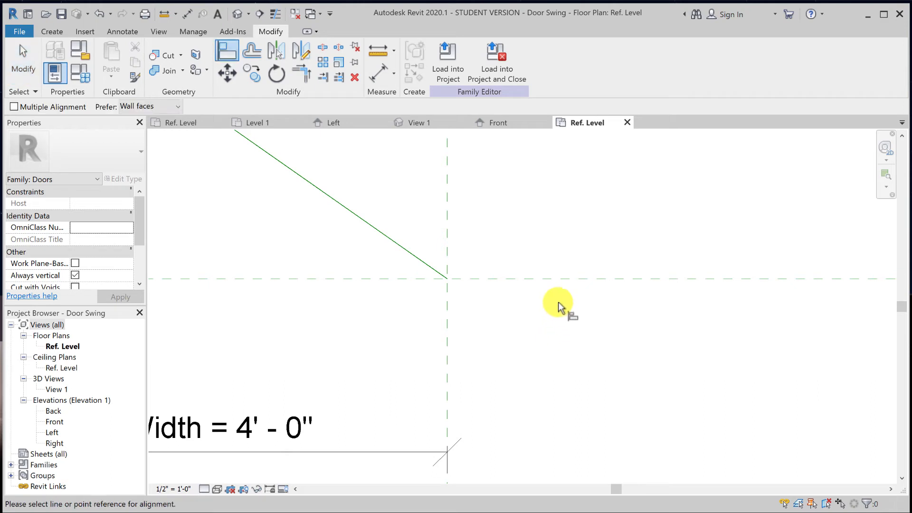
{"action": "left_click", "coordinate": [553, 281]}
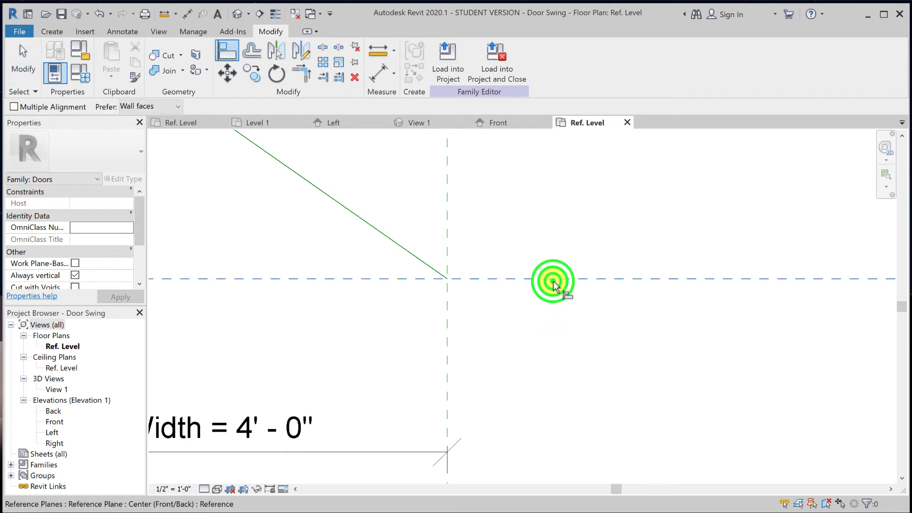
{"action": "left_click", "coordinate": [445, 280]}
{"action": "left_click", "coordinate": [512, 288]}
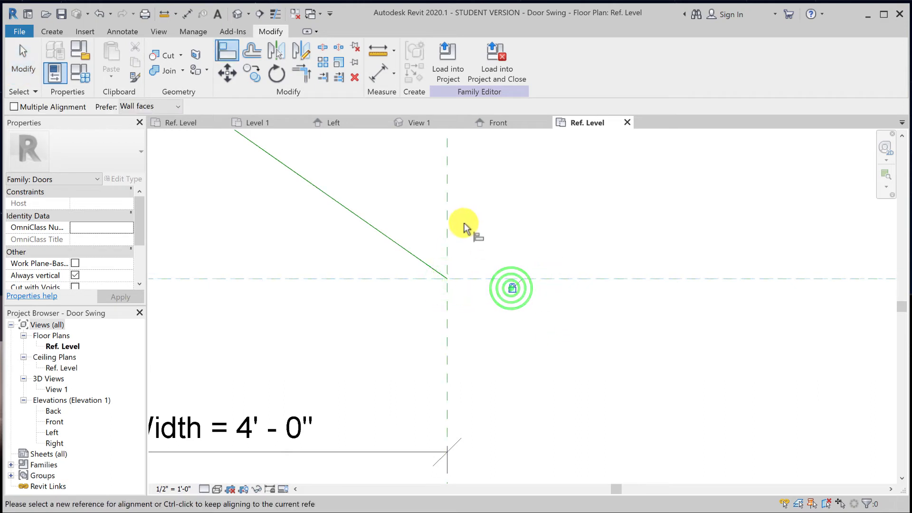
Align the long reference line's lower endpoint to the vertical center reference plane, lock it, and check both locks on the line
{"action": "left_click", "coordinate": [449, 216]}
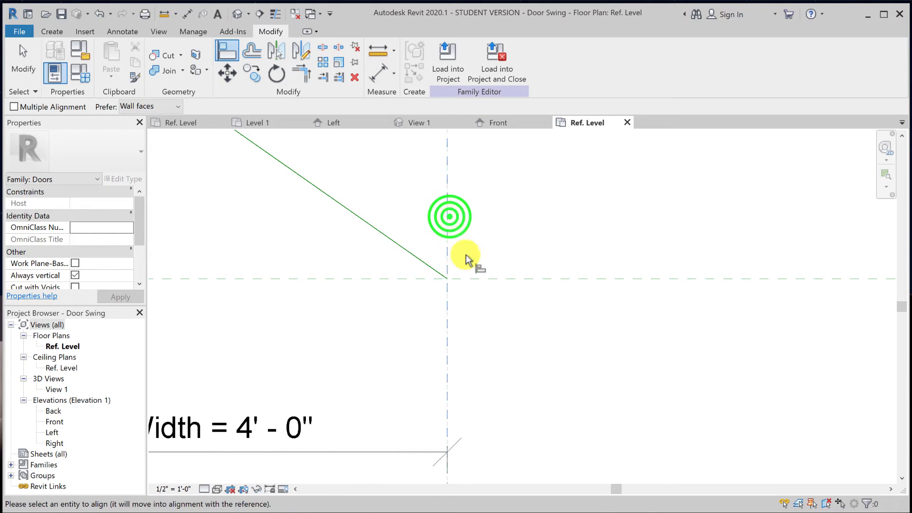
{"action": "left_click", "coordinate": [445, 280]}
{"action": "left_click", "coordinate": [456, 316]}
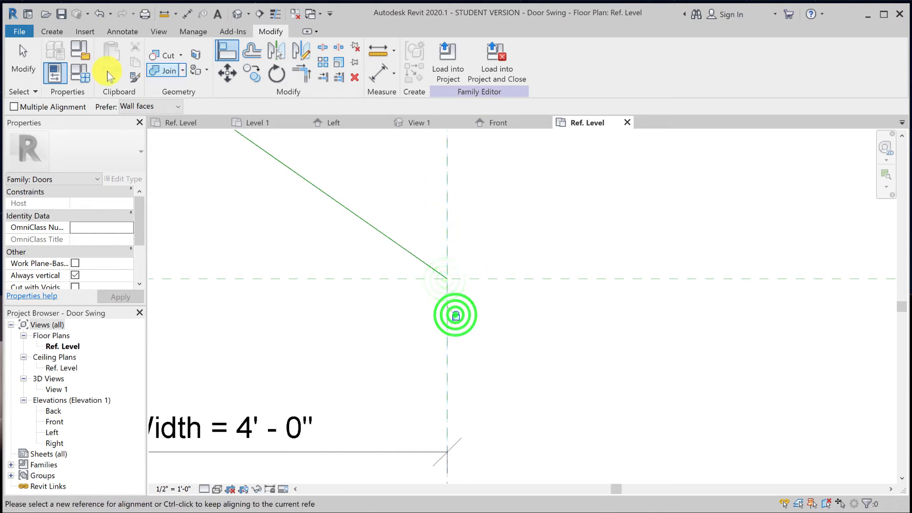
{"action": "left_click", "coordinate": [23, 67]}
{"action": "left_click", "coordinate": [353, 214]}
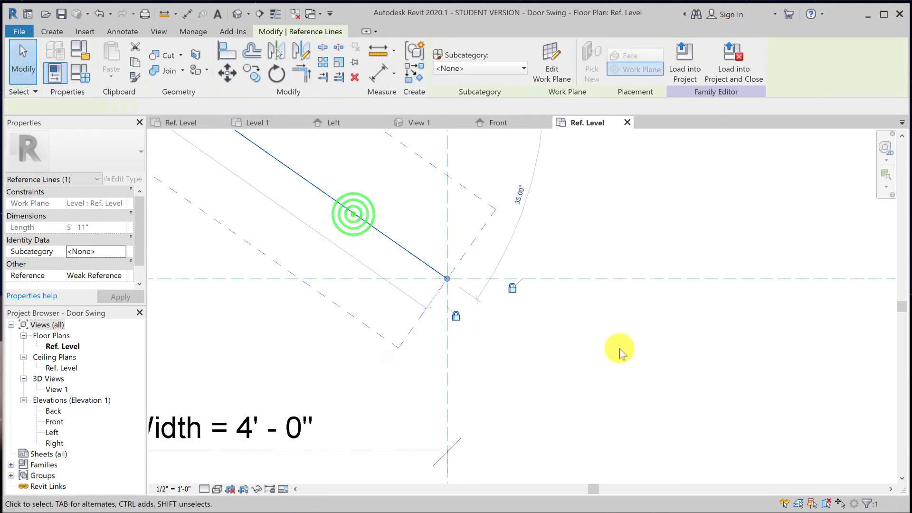
{"action": "scroll", "coordinate": [622, 350], "scroll_direction": "down", "scroll_amount": 3}
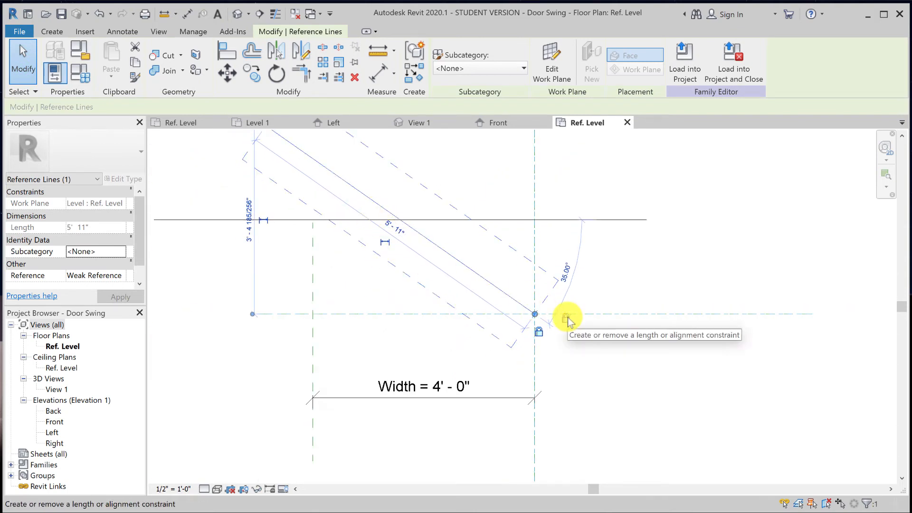
{"action": "left_click", "coordinate": [607, 356]}
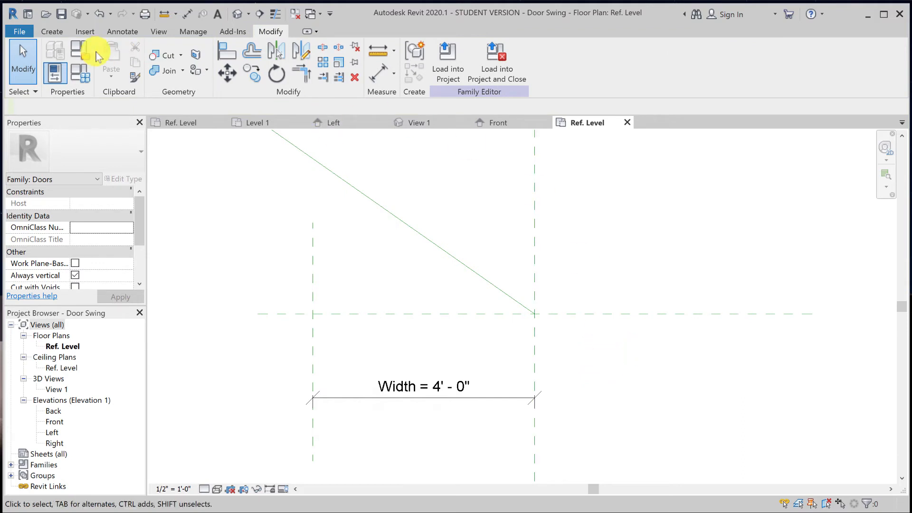
Draw a reference line about 2'-1" long from the center planes' intersection toward the lower left, perpendicular to the long reference line
{"action": "left_click", "coordinate": [49, 31]}
{"action": "left_click", "coordinate": [666, 61]}
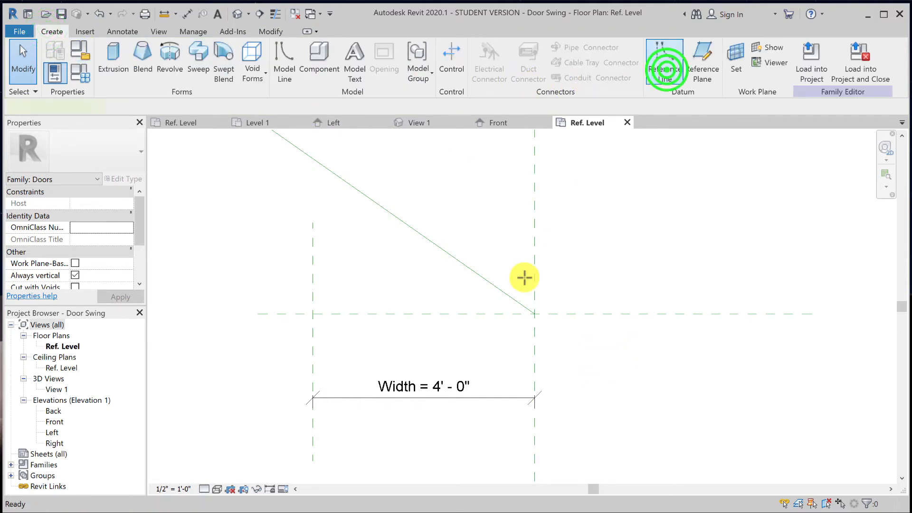
{"action": "scroll", "coordinate": [513, 305], "scroll_direction": "up", "scroll_amount": 2}
{"action": "scroll", "coordinate": [542, 354], "scroll_direction": "up", "scroll_amount": 2}
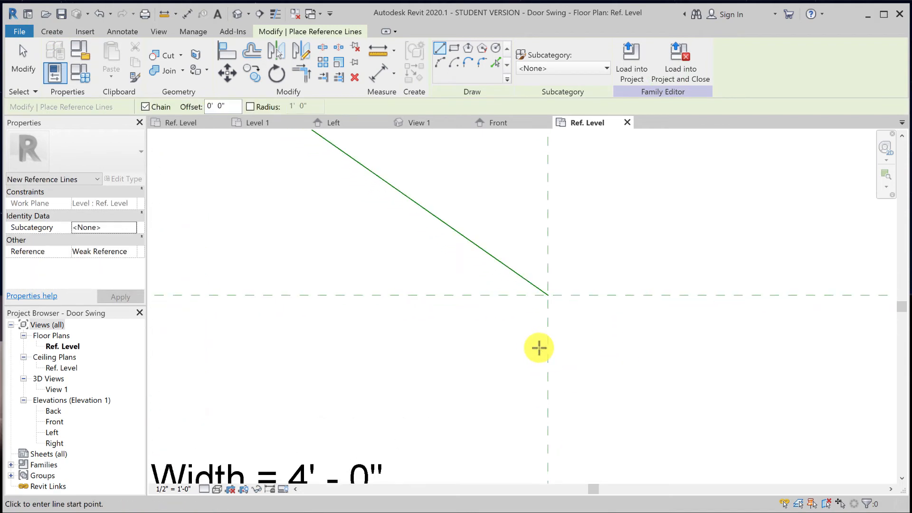
{"action": "left_click", "coordinate": [547, 289]}
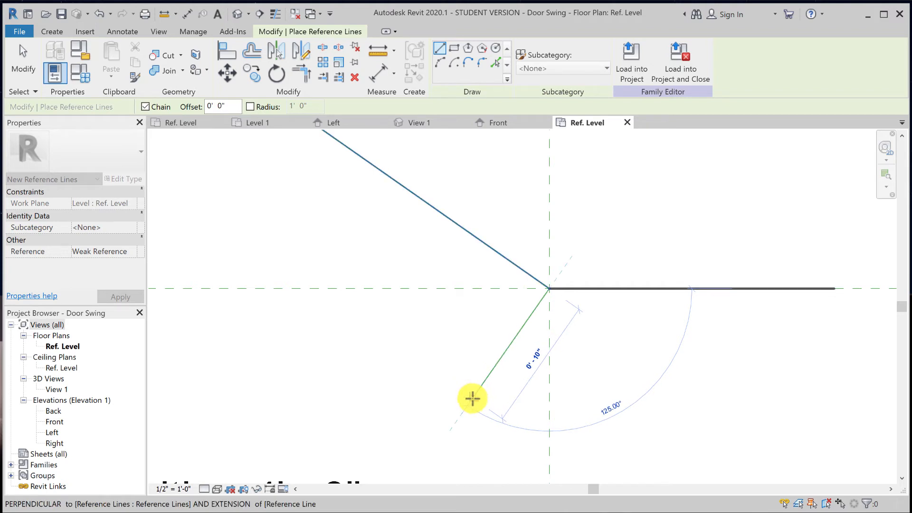
{"action": "scroll", "coordinate": [474, 400], "scroll_direction": "down", "scroll_amount": 2}
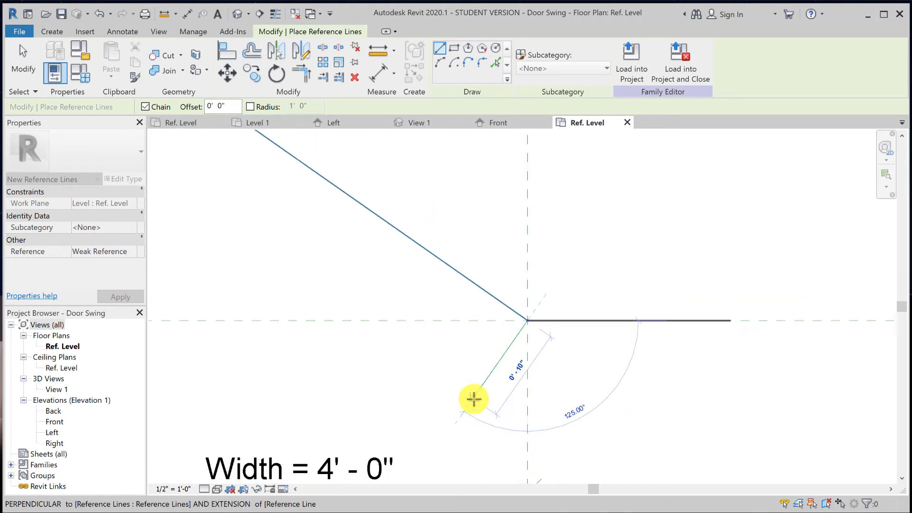
{"action": "middle_click_drag", "start_coordinate": [533, 355], "coordinate": [614, 260]}
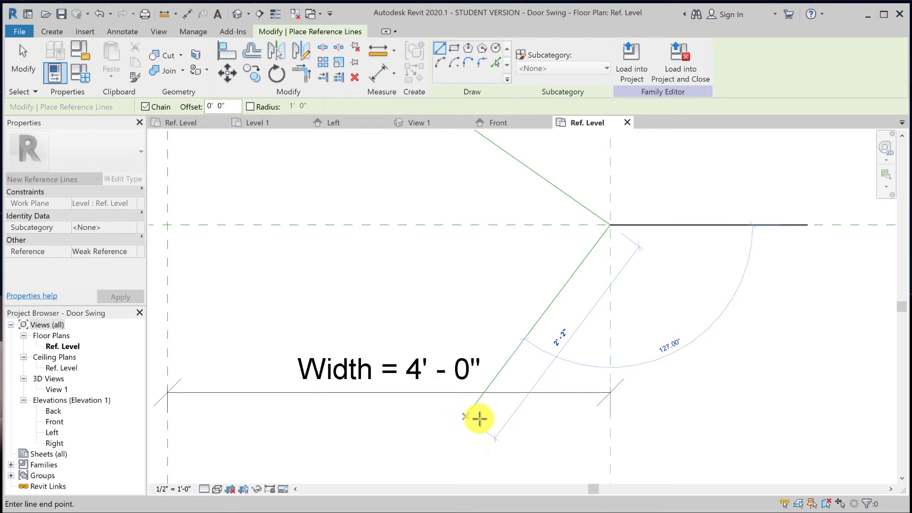
{"action": "left_click", "coordinate": [481, 419]}
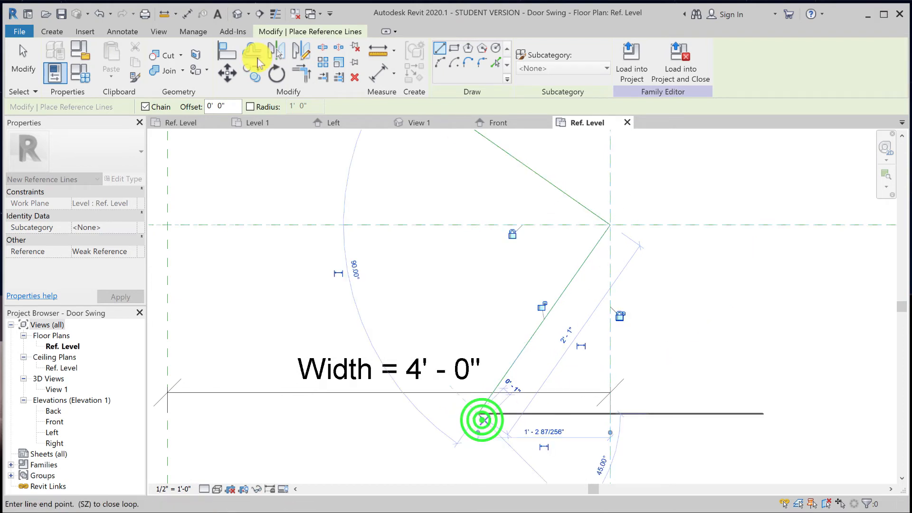
{"action": "left_click", "coordinate": [23, 60]}
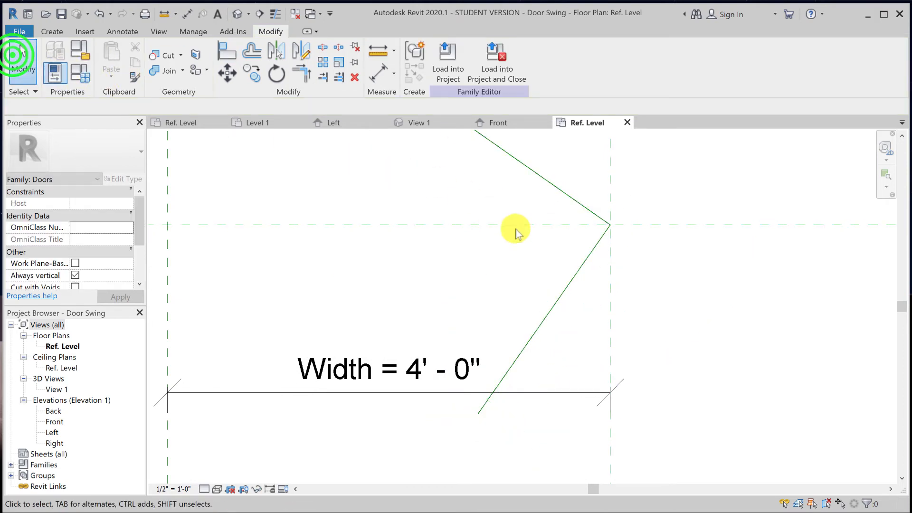
Align the lower-left reference line's upper endpoint to the horizontal center reference plane and lock the alignment
{"action": "key", "text": "l"}
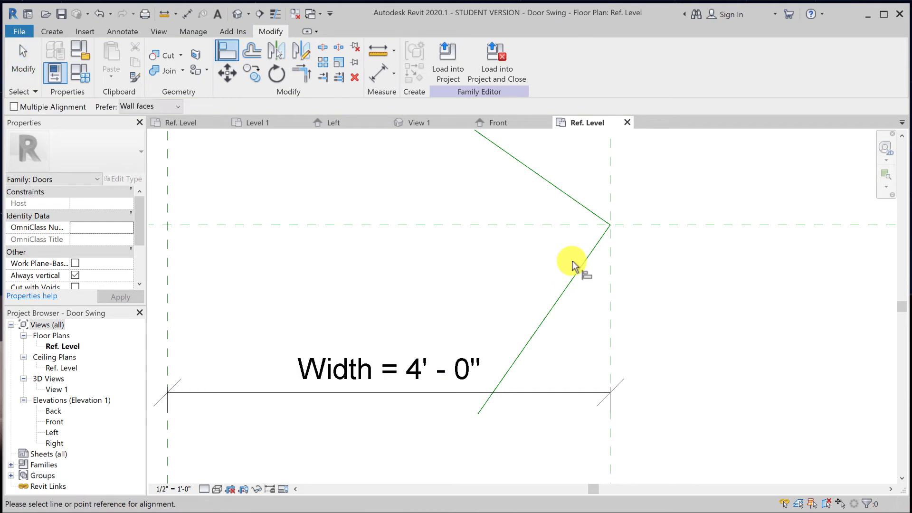
{"action": "left_click", "coordinate": [669, 224]}
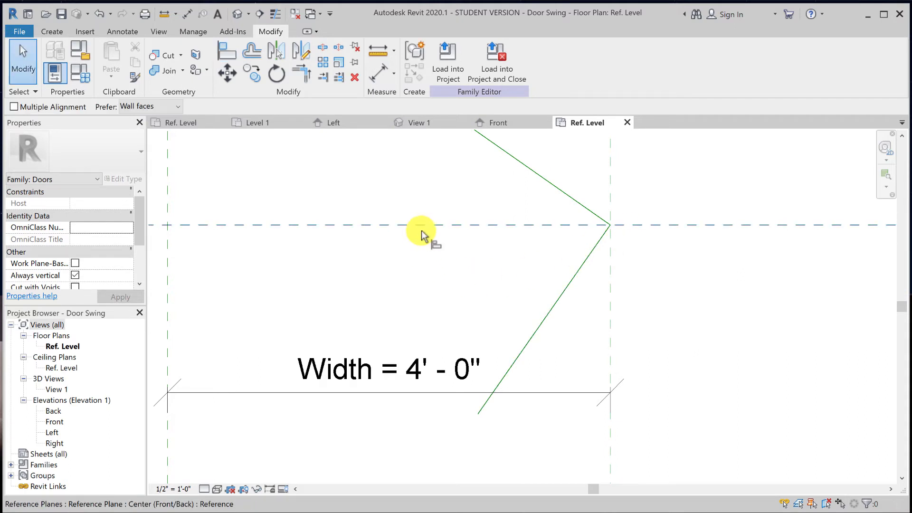
{"action": "left_click", "coordinate": [682, 225]}
{"action": "left_click", "coordinate": [611, 225]}
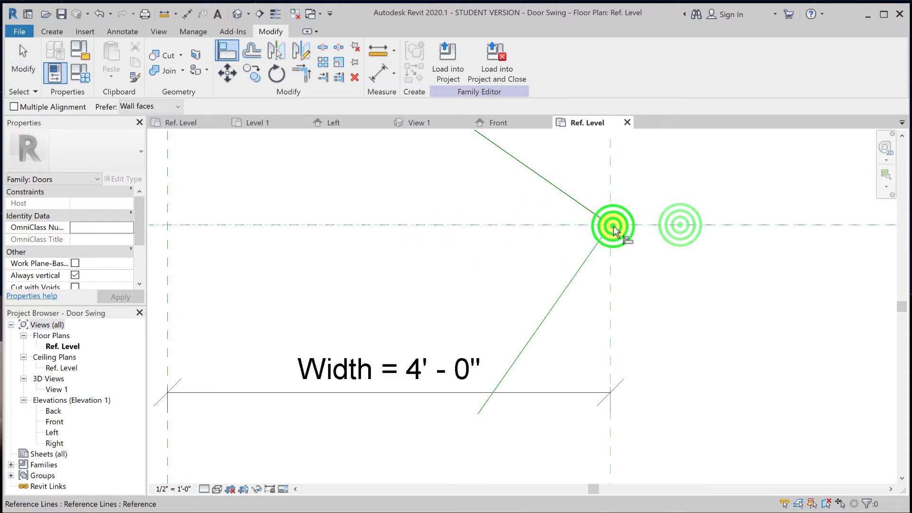
{"action": "left_click", "coordinate": [516, 235]}
Align the lower-left reference line's upper endpoint to the vertical center reference plane, lock it, and check the line's locks
{"action": "left_click", "coordinate": [611, 293]}
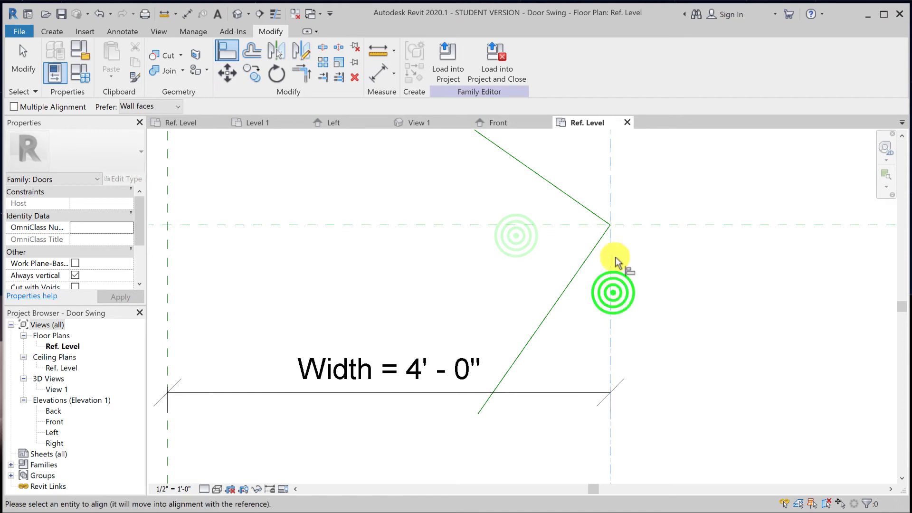
{"action": "left_click", "coordinate": [609, 228]}
{"action": "left_click", "coordinate": [622, 316]}
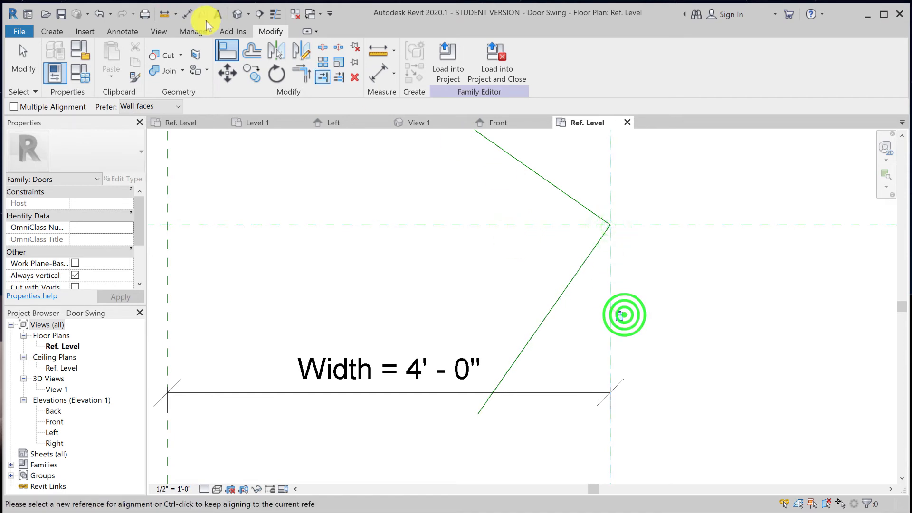
{"action": "left_click", "coordinate": [22, 61]}
{"action": "left_click", "coordinate": [577, 280]}
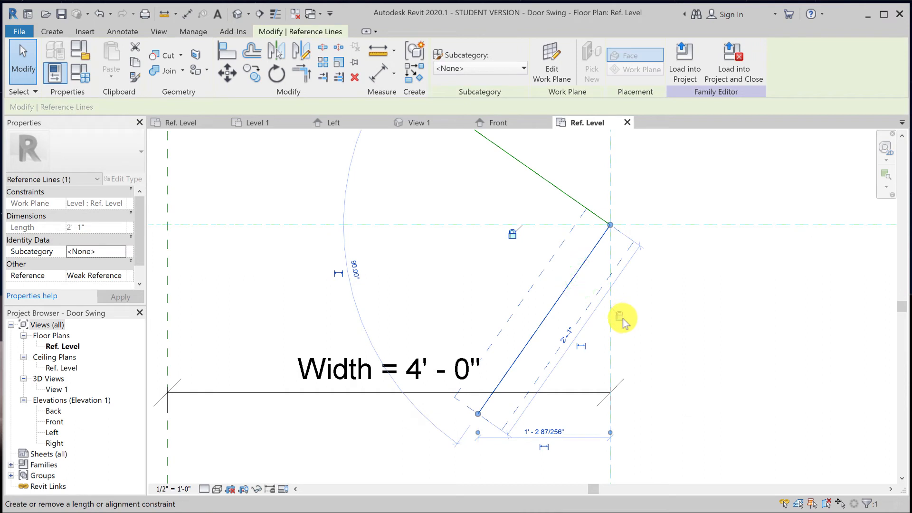
{"action": "left_click", "coordinate": [687, 293]}
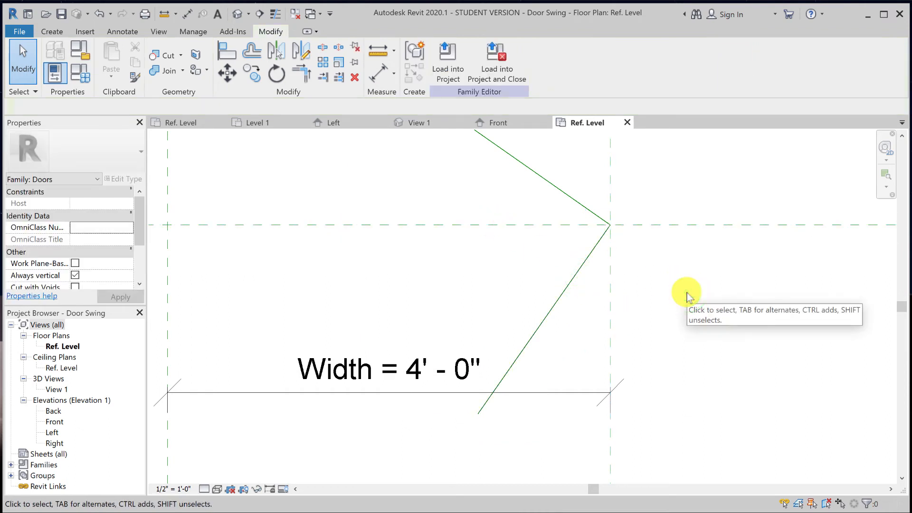
Place an angular dimension between the long and the lower-left reference lines and lock it
{"action": "scroll", "coordinate": [687, 296], "scroll_direction": "down", "scroll_amount": 1}
{"action": "middle_click_drag", "start_coordinate": [637, 298], "coordinate": [608, 346]}
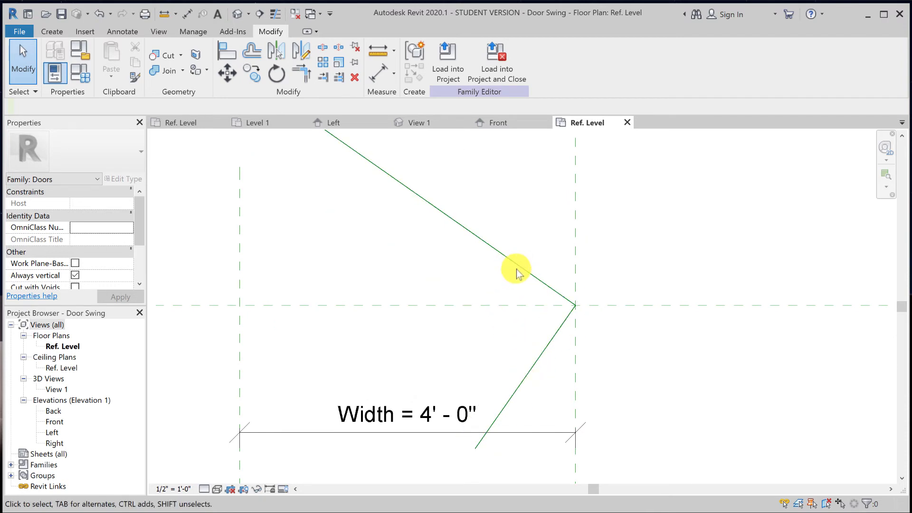
{"action": "left_click", "coordinate": [186, 15]}
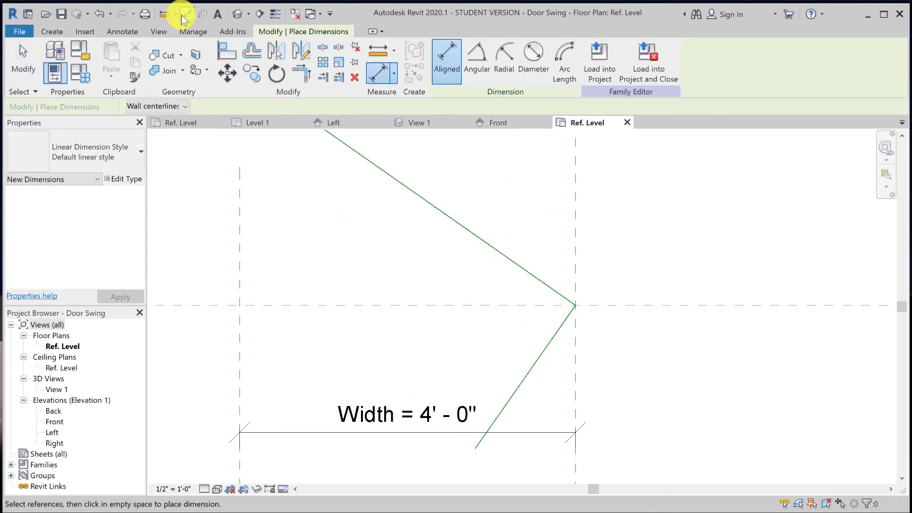
{"action": "left_click", "coordinate": [478, 61]}
{"action": "left_click", "coordinate": [520, 267]}
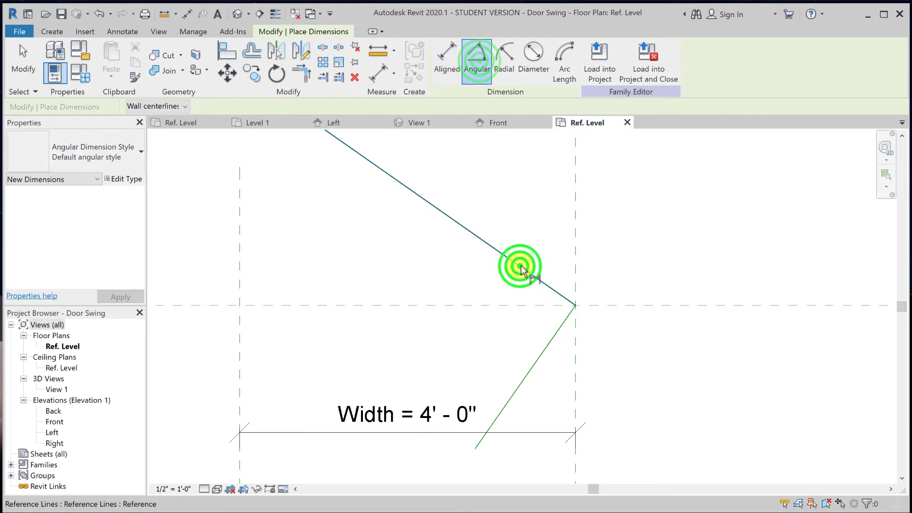
{"action": "left_click", "coordinate": [536, 355]}
{"action": "left_click", "coordinate": [495, 333]}
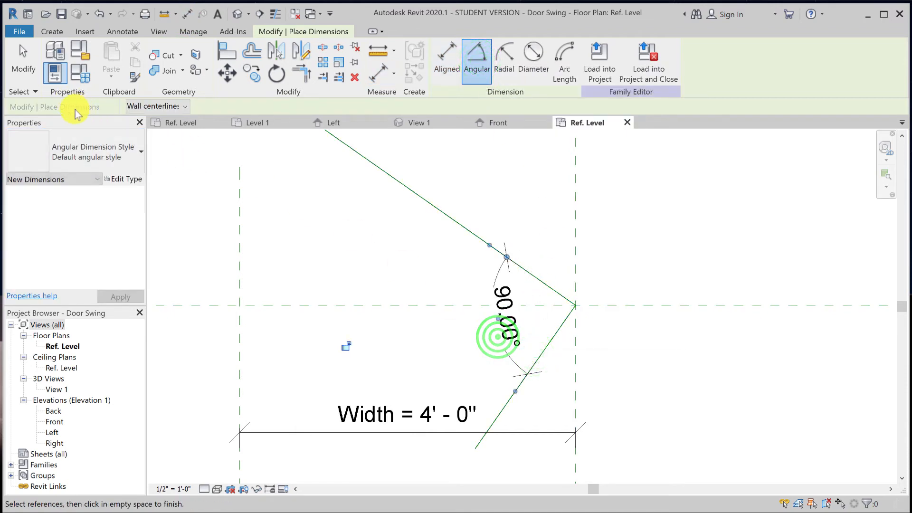
{"action": "left_click", "coordinate": [342, 347]}
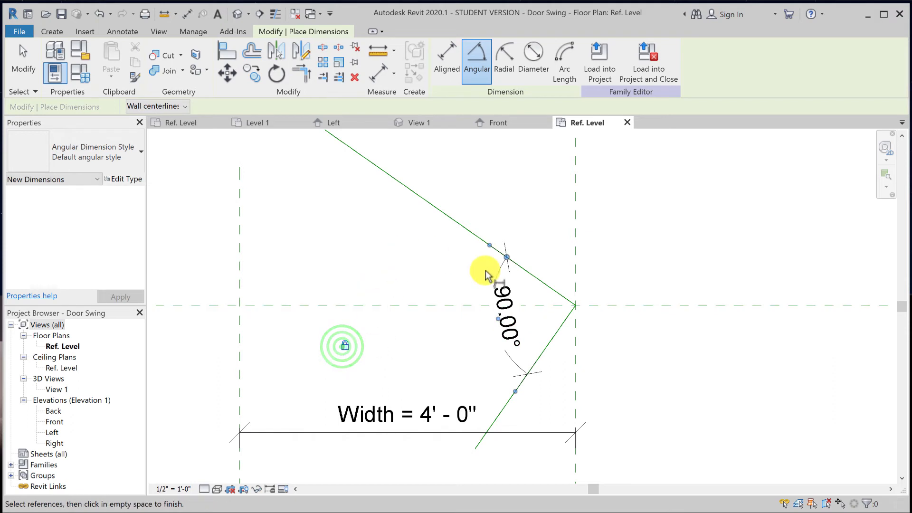
{"action": "left_click", "coordinate": [23, 62]}
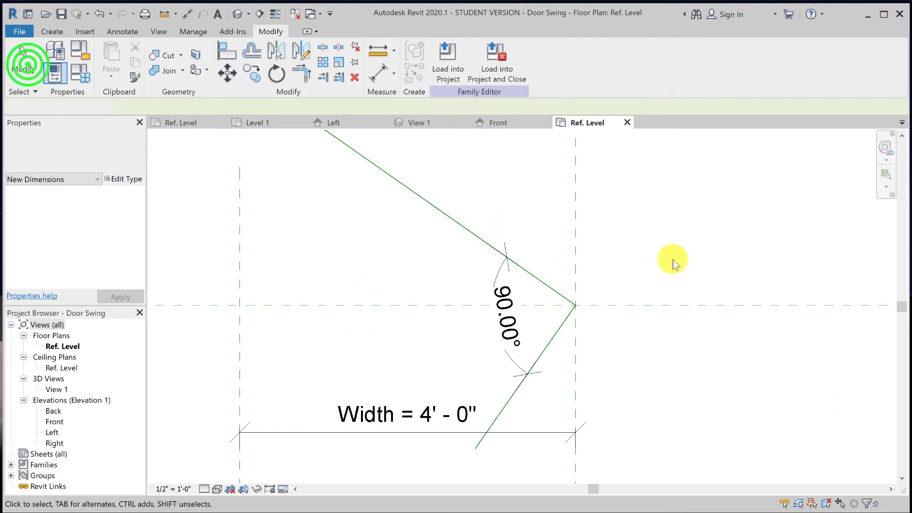
{"action": "left_click", "coordinate": [682, 257]}
{"action": "scroll", "coordinate": [679, 260], "scroll_direction": "down", "scroll_amount": 1}
{"action": "middle_click_drag", "start_coordinate": [690, 302], "coordinate": [678, 303]}
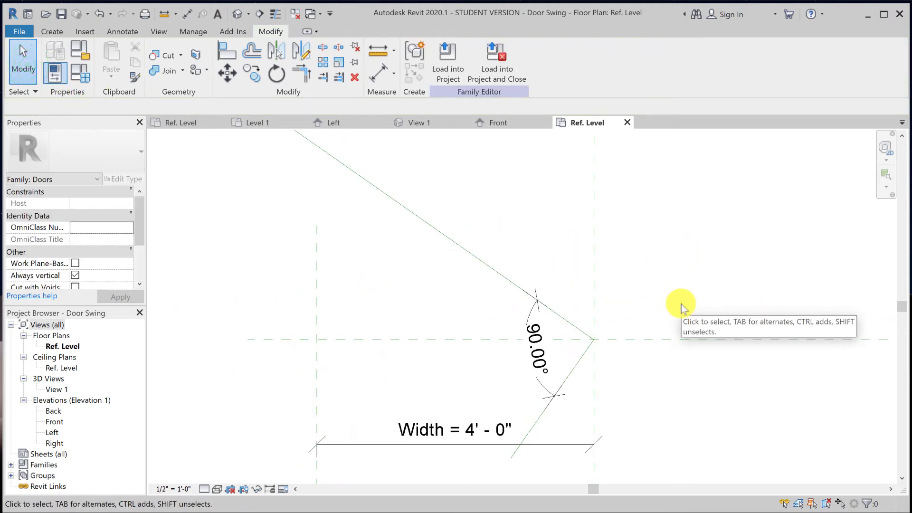
{"action": "left_click", "coordinate": [191, 16]}
{"action": "left_click", "coordinate": [190, 17]}
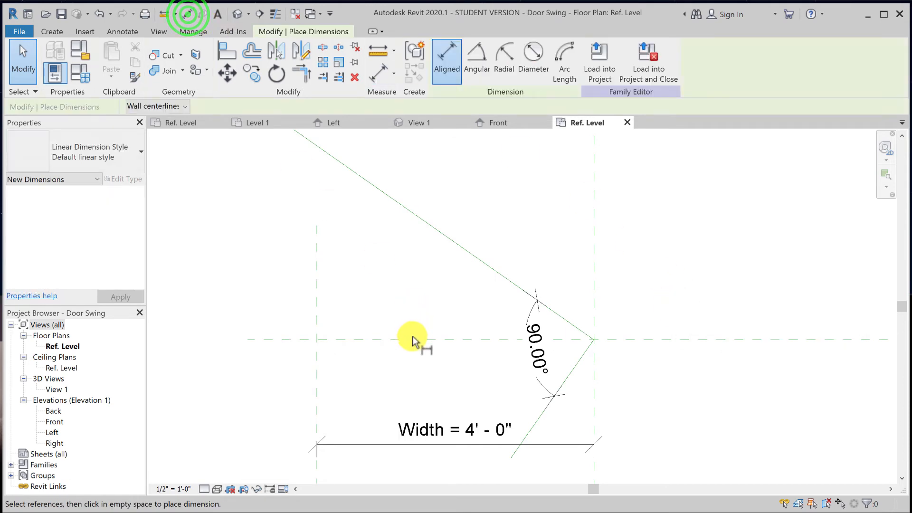
{"action": "left_click", "coordinate": [411, 337]}
{"action": "left_click", "coordinate": [29, 65]}
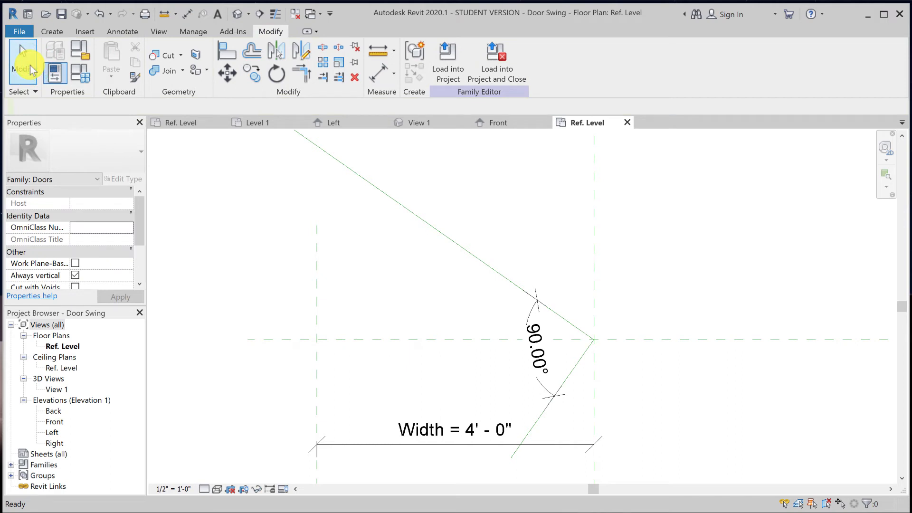
Place an angular dimension between the horizontal center reference plane and the long reference line
{"action": "left_click", "coordinate": [190, 15]}
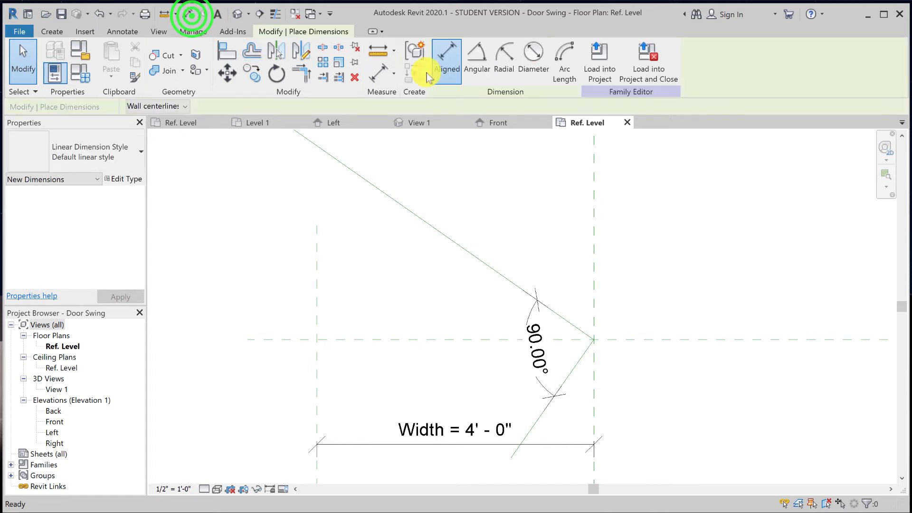
{"action": "left_click", "coordinate": [478, 66]}
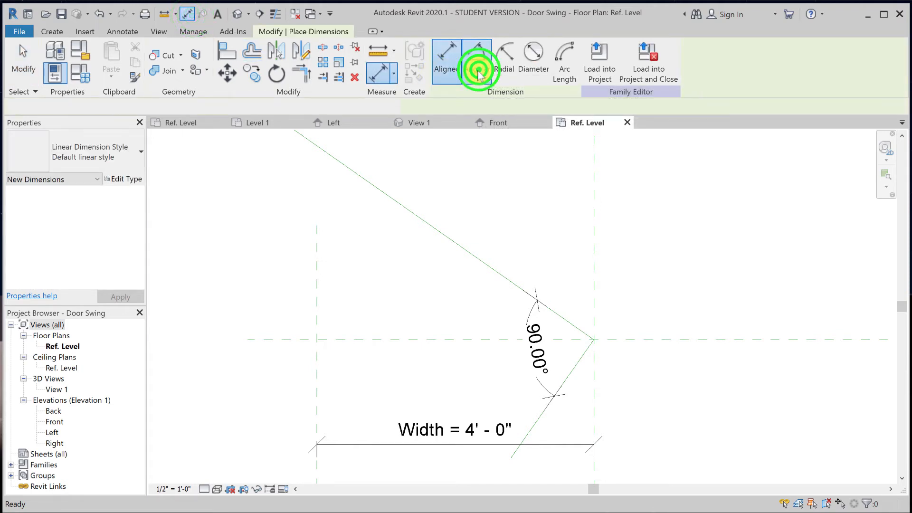
{"action": "left_click", "coordinate": [402, 339]}
{"action": "left_click", "coordinate": [444, 235]}
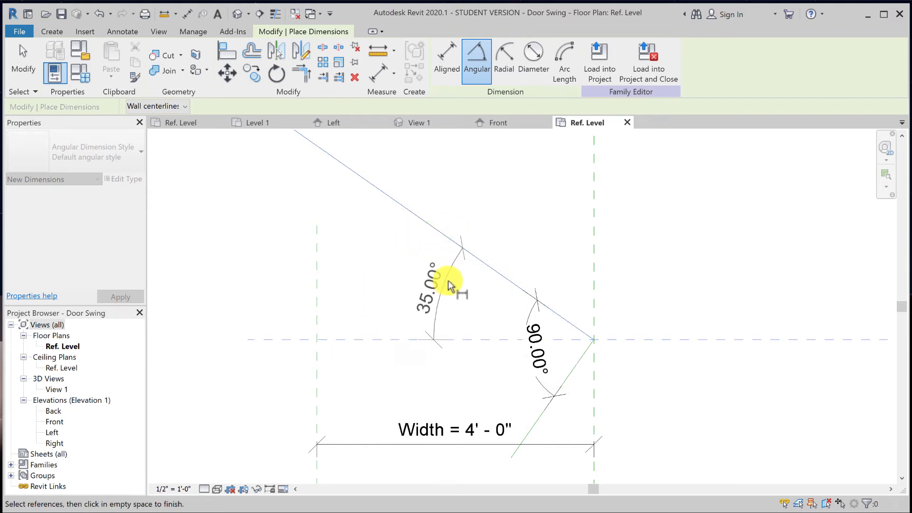
{"action": "left_click", "coordinate": [467, 298]}
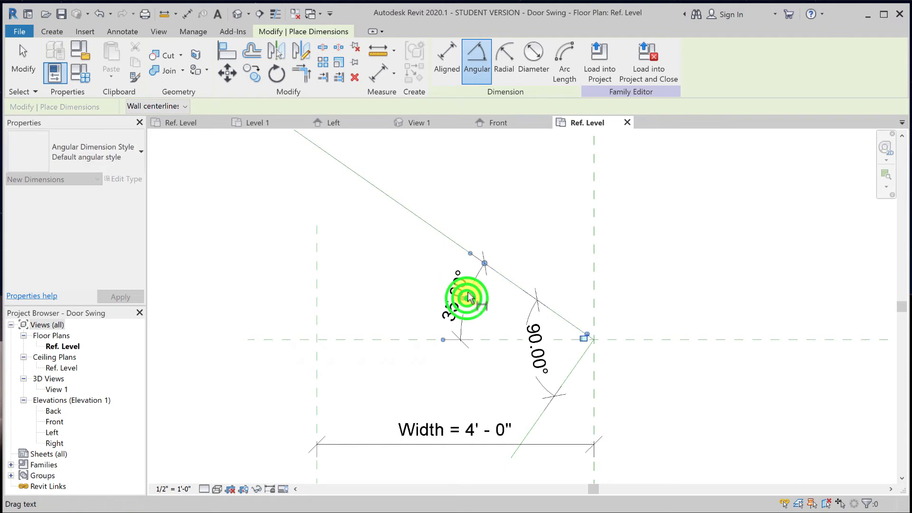
{"action": "left_click", "coordinate": [23, 54]}
Label the angle between the horizontal center plane and the long line with a new instance family parameter named Door Swing
{"action": "left_click", "coordinate": [474, 278]}
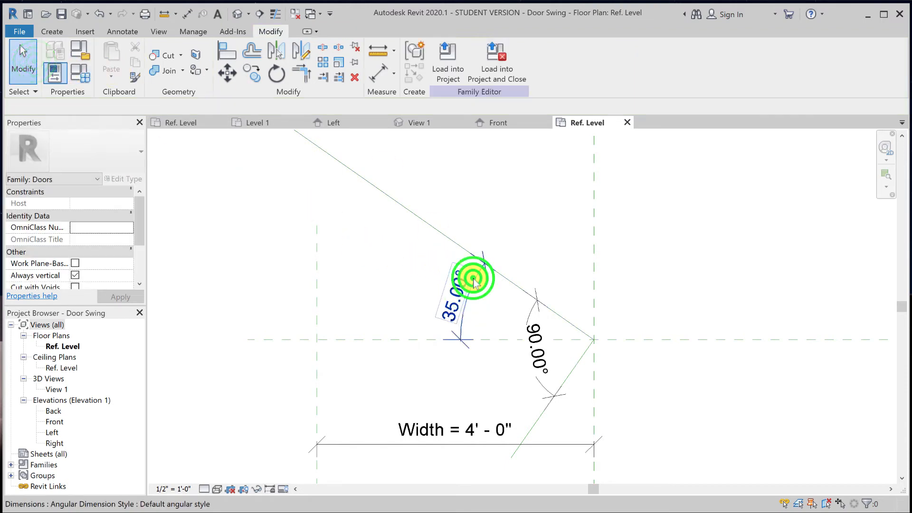
{"action": "left_click", "coordinate": [567, 59]}
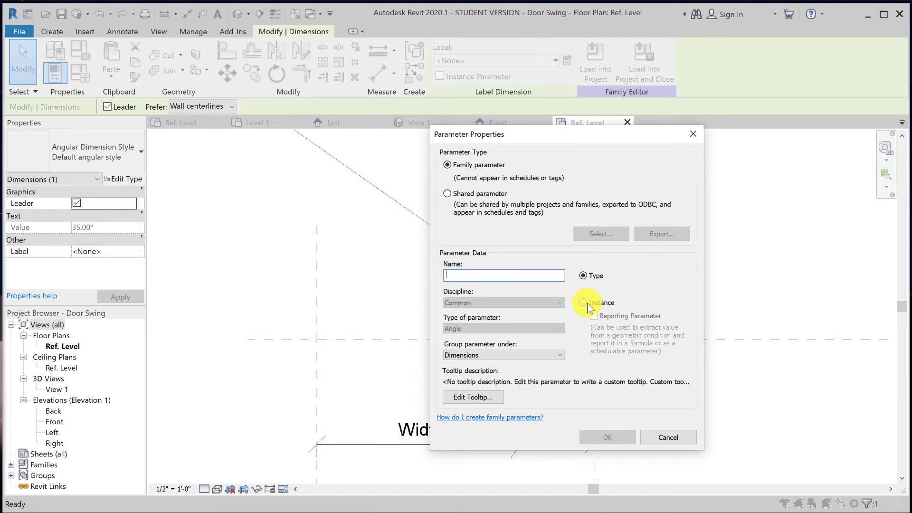
{"action": "left_click", "coordinate": [584, 303]}
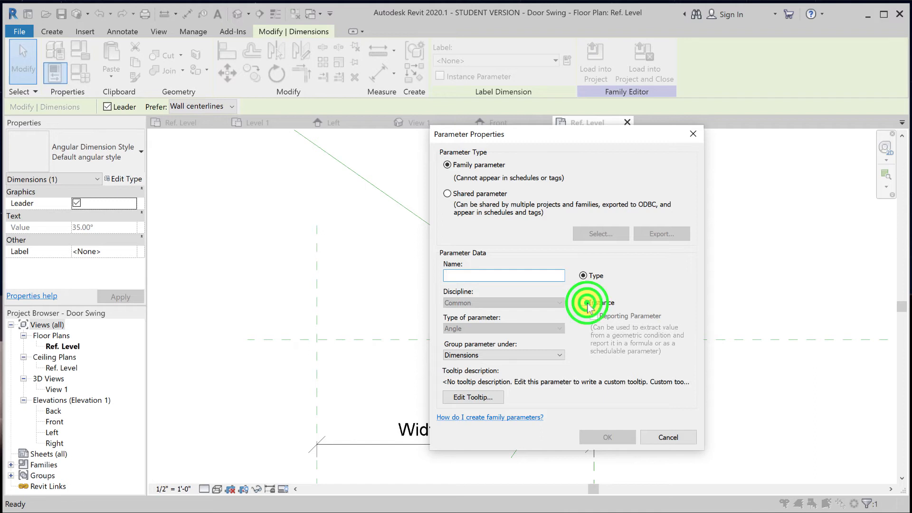
{"action": "left_click", "coordinate": [504, 275]}
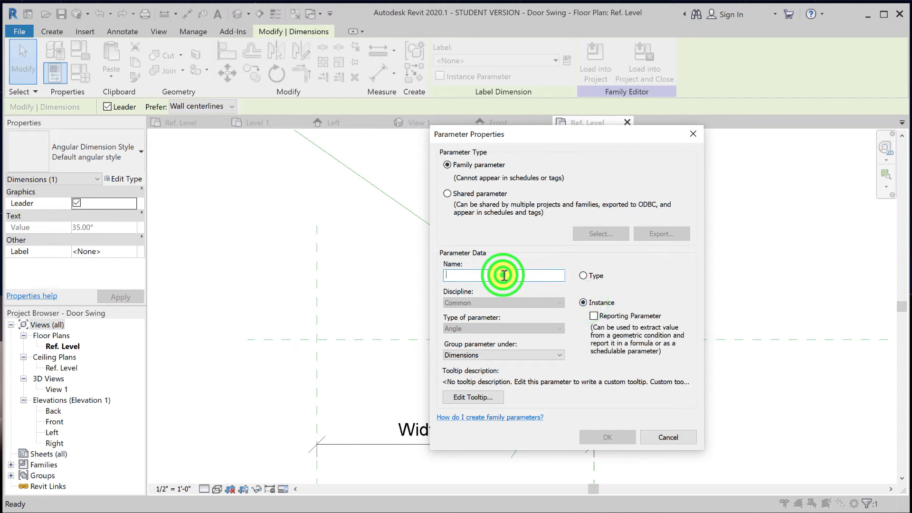
{"action": "type", "text": "Door Swing"}
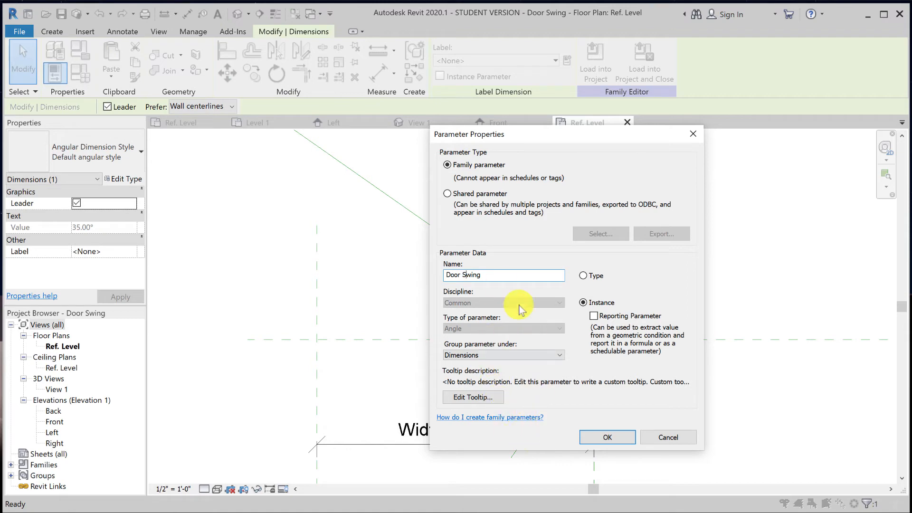
{"action": "left_click", "coordinate": [607, 435]}
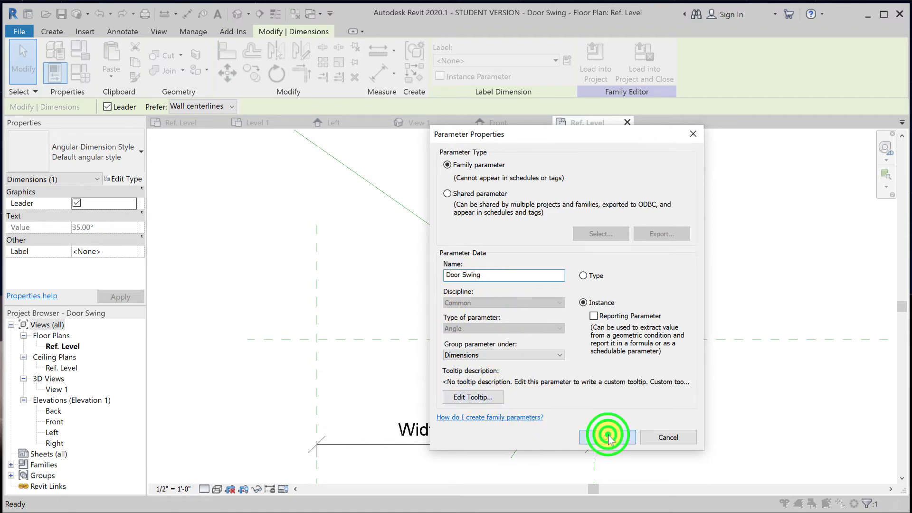
{"action": "left_click", "coordinate": [648, 254]}
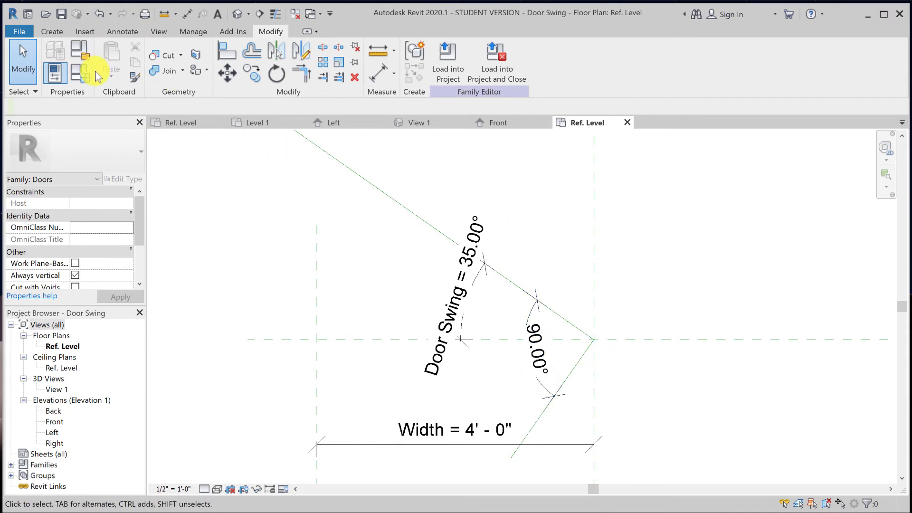
Flex the Door Swing parameter by applying 45° and 90°, and finish with it set to 75°
{"action": "middle_click_drag", "start_coordinate": [632, 265], "coordinate": [470, 253]}
{"action": "left_click", "coordinate": [80, 74]}
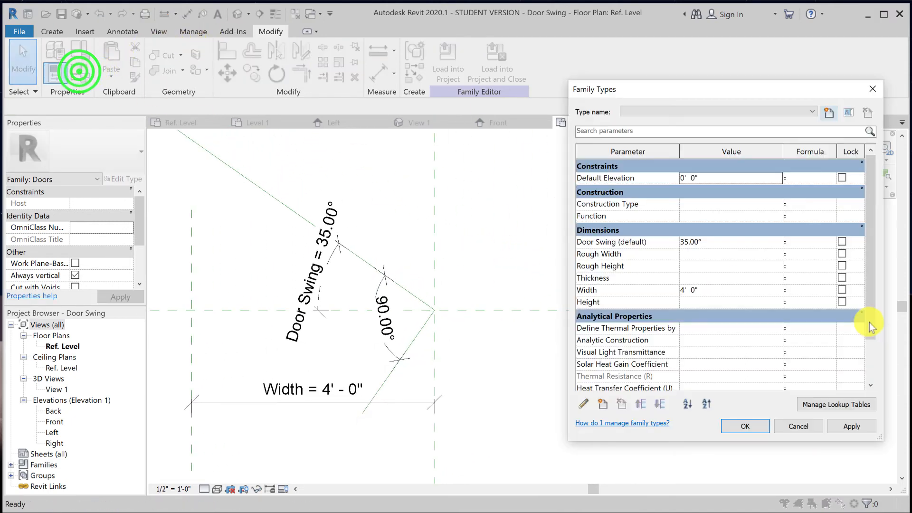
{"action": "left_click", "coordinate": [722, 242]}
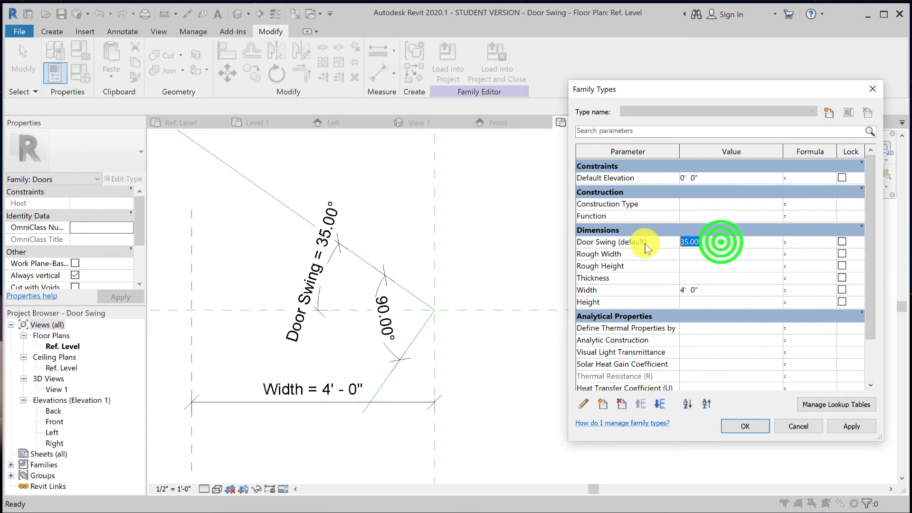
{"action": "type", "text": "45"}
{"action": "left_click", "coordinate": [858, 425]}
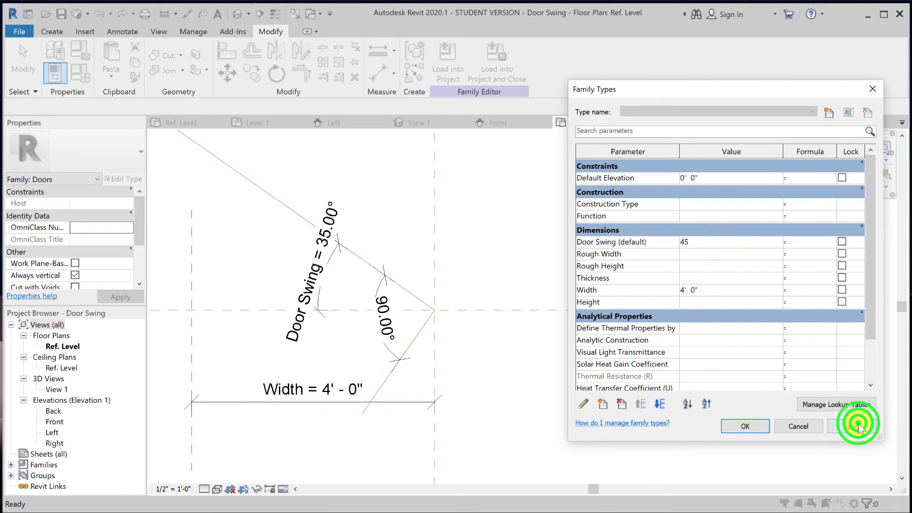
{"action": "left_click", "coordinate": [723, 242]}
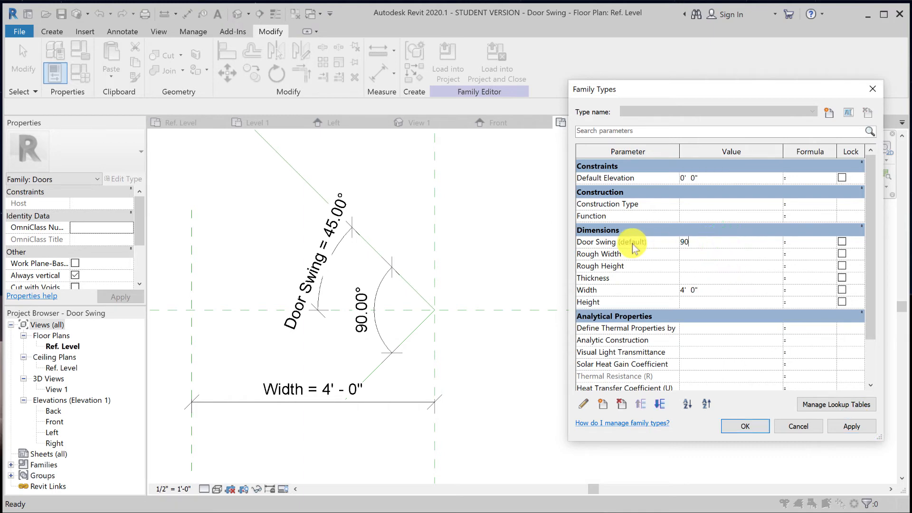
{"action": "type", "text": "90"}
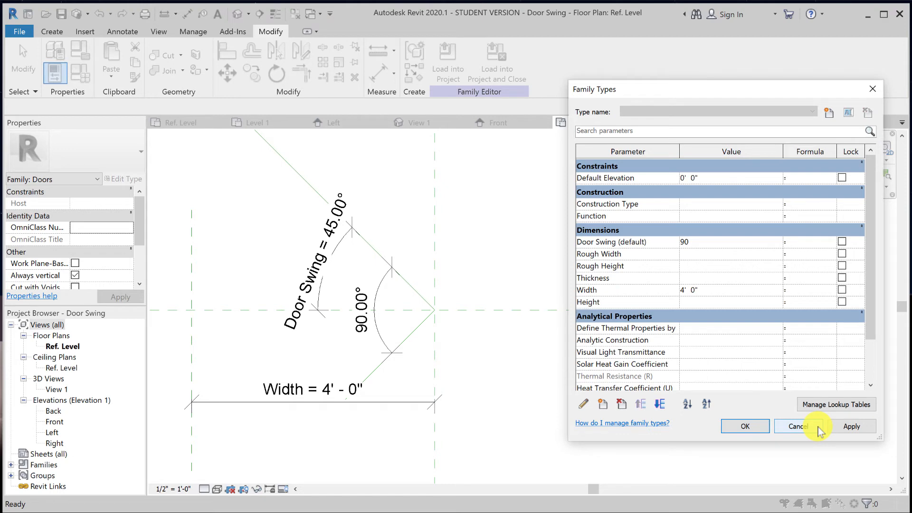
{"action": "left_click", "coordinate": [851, 426]}
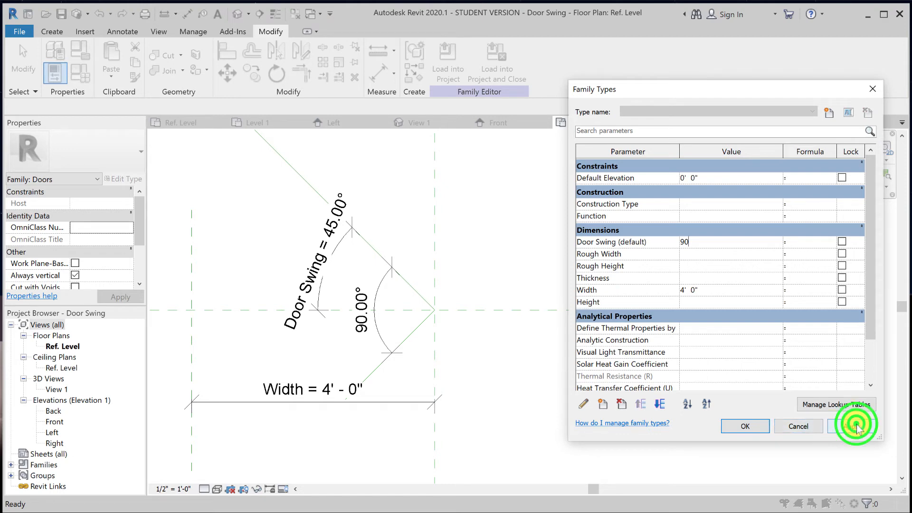
{"action": "left_click", "coordinate": [707, 243]}
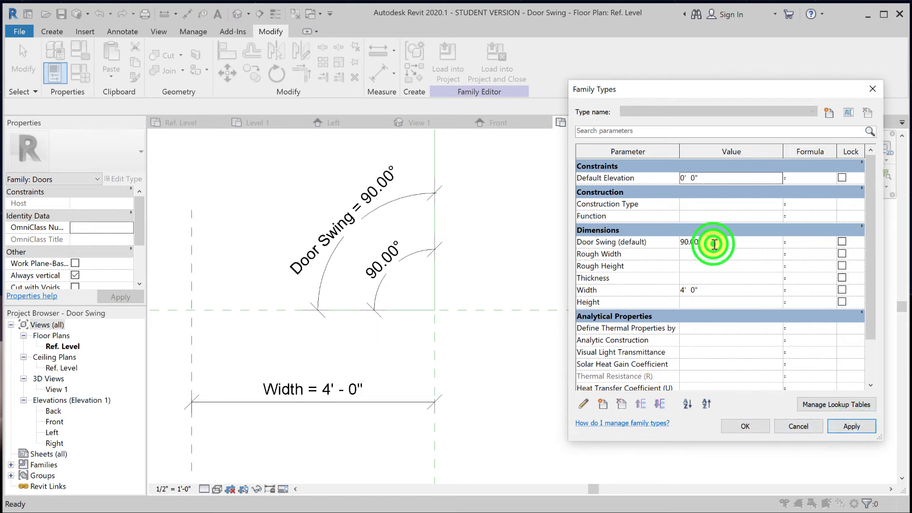
{"action": "type", "text": "7"}
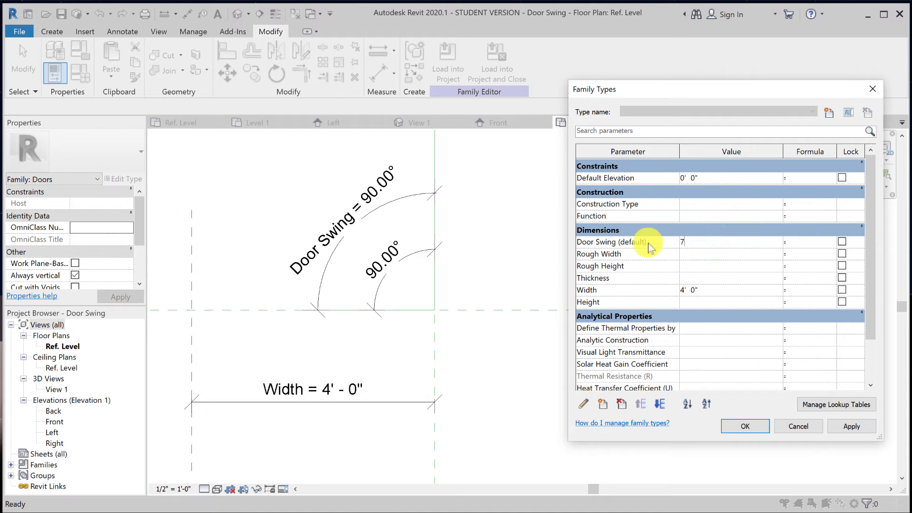
{"action": "type", "text": "5"}
{"action": "left_click", "coordinate": [852, 426]}
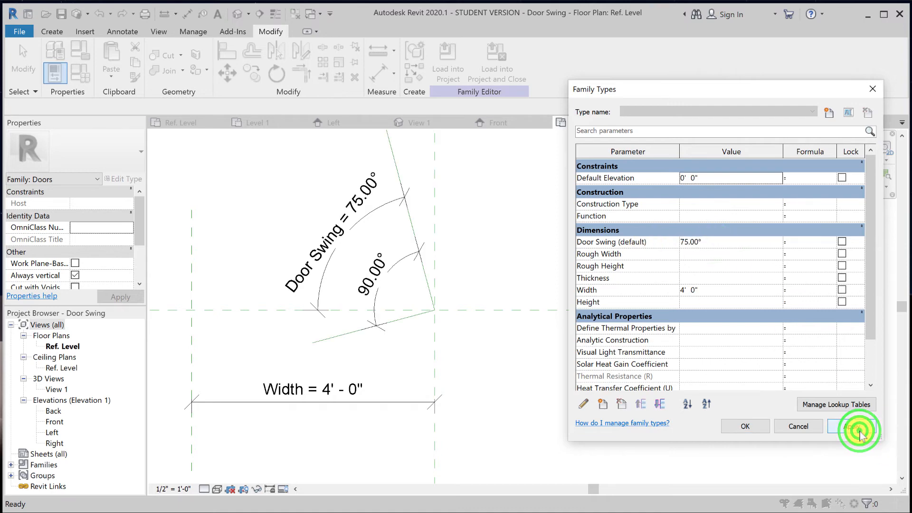
{"action": "left_click", "coordinate": [745, 426]}
Draw a reference line from the long line's free endpoint, perpendicular toward the left, ending level with the short lower line's outer endpoint
{"action": "scroll", "coordinate": [577, 309], "scroll_direction": "up", "scroll_amount": 2}
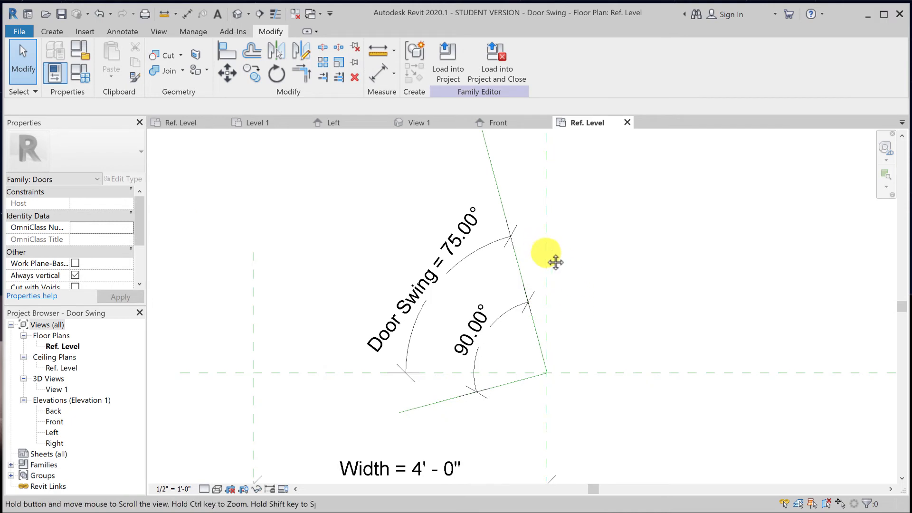
{"action": "middle_click_drag", "start_coordinate": [556, 262], "coordinate": [634, 373]}
{"action": "scroll", "coordinate": [629, 267], "scroll_direction": "down", "scroll_amount": 2}
{"action": "middle_click_drag", "start_coordinate": [625, 285], "coordinate": [600, 310]}
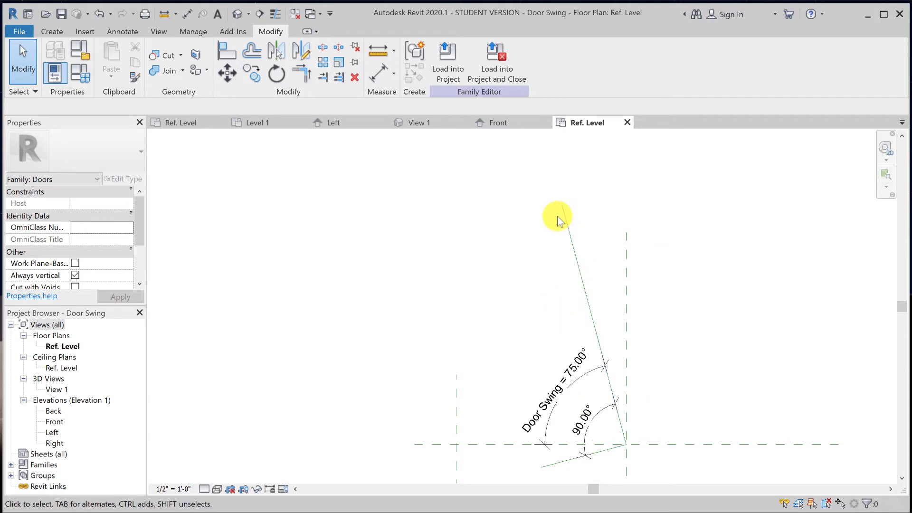
{"action": "left_click", "coordinate": [50, 32]}
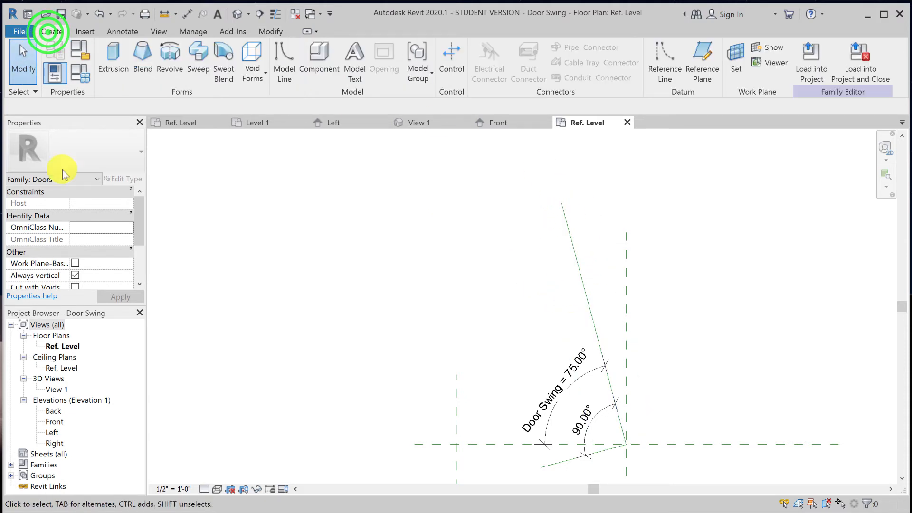
{"action": "left_click", "coordinate": [663, 59]}
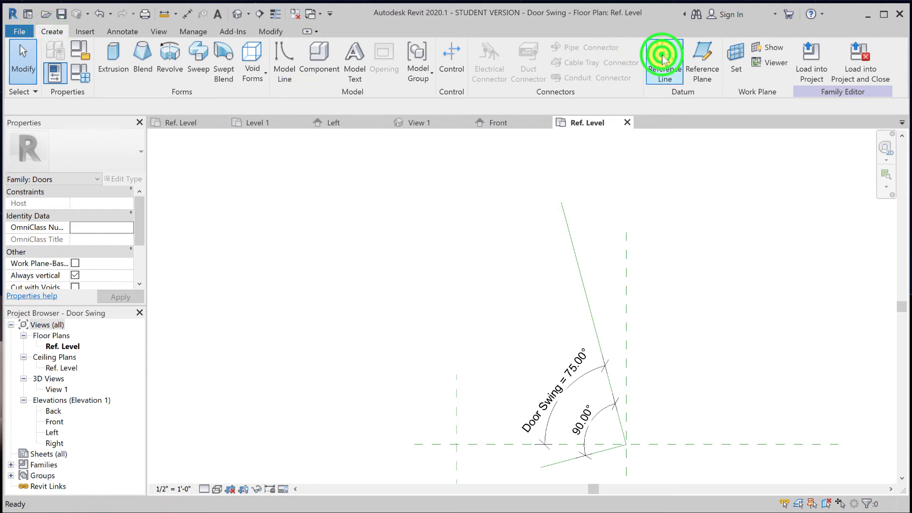
{"action": "left_click", "coordinate": [565, 205]}
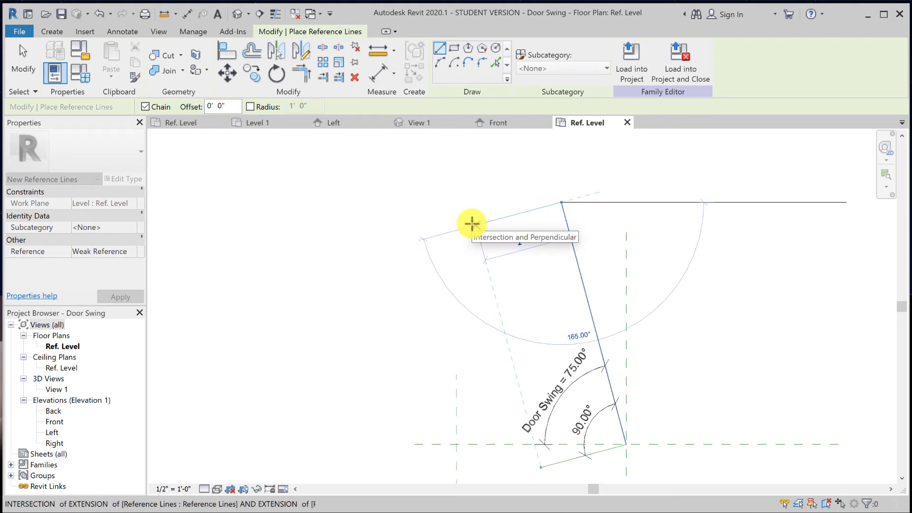
{"action": "left_click", "coordinate": [472, 223]}
{"action": "left_click", "coordinate": [29, 67]}
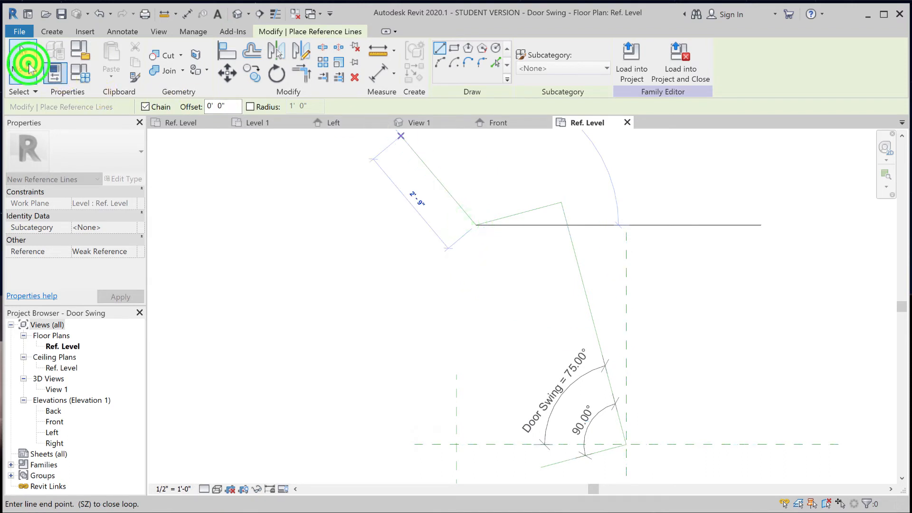
Place an aligned dimension between the short lower reference line and the new perpendicular line at the long line's free end
{"action": "scroll", "coordinate": [469, 264], "scroll_direction": "down", "scroll_amount": 2}
{"action": "middle_click_drag", "start_coordinate": [469, 264], "coordinate": [435, 236]}
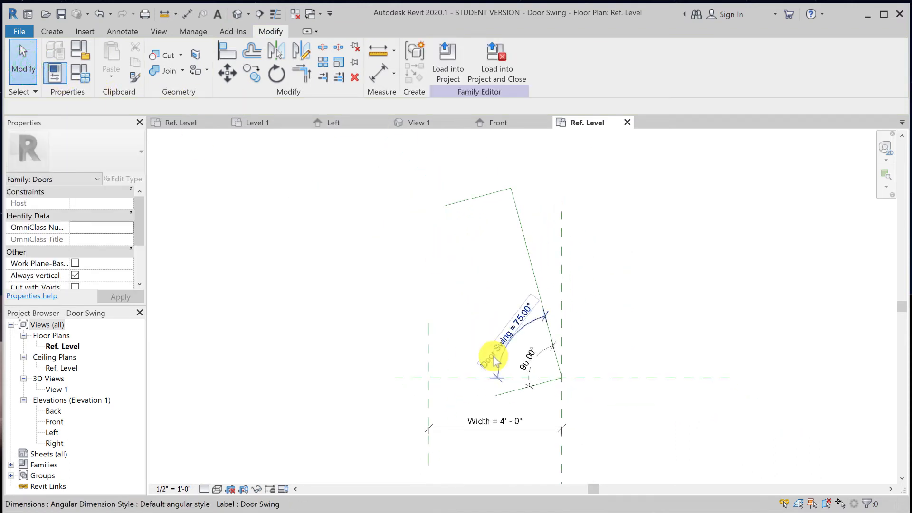
{"action": "left_click", "coordinate": [190, 15]}
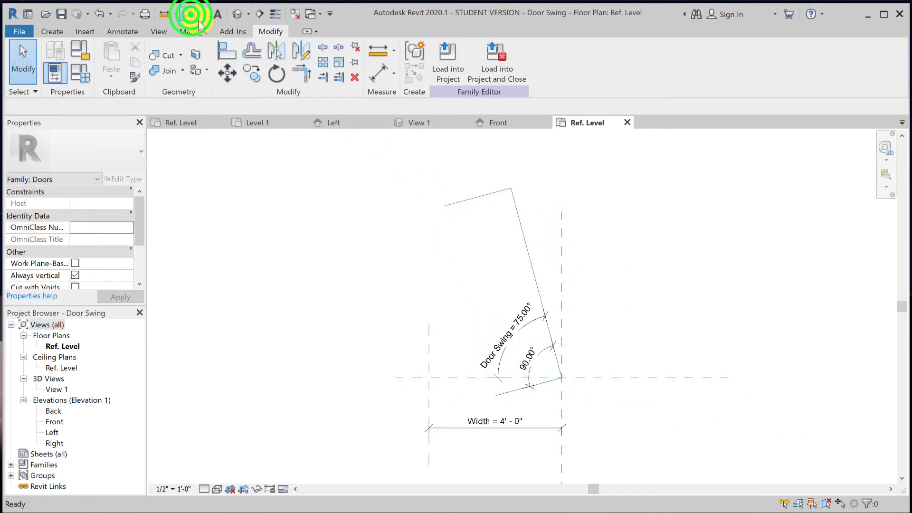
{"action": "left_click", "coordinate": [518, 394]}
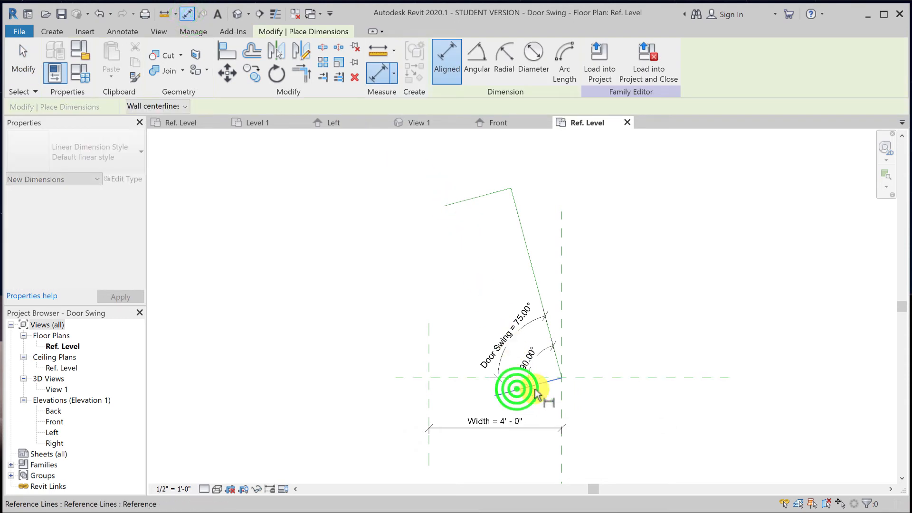
{"action": "left_click", "coordinate": [462, 204]}
{"action": "left_click", "coordinate": [597, 231]}
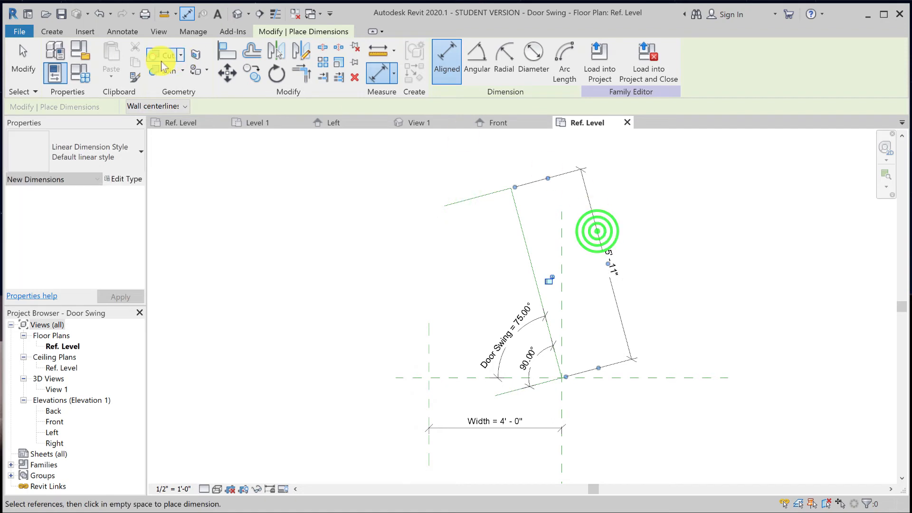
{"action": "left_click", "coordinate": [34, 62]}
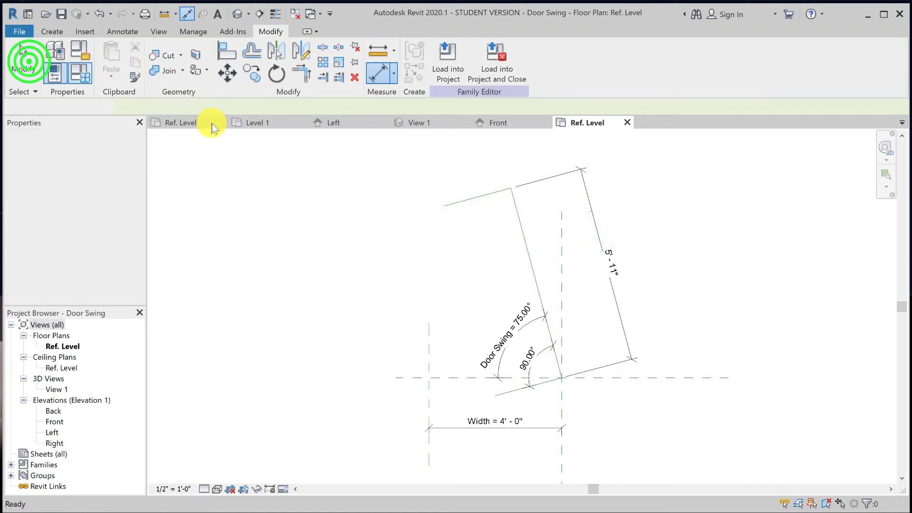
Move the upper short reference line so its spacing dimension from the lower parallel reference line is 4' 0"
{"action": "left_click", "coordinate": [469, 200]}
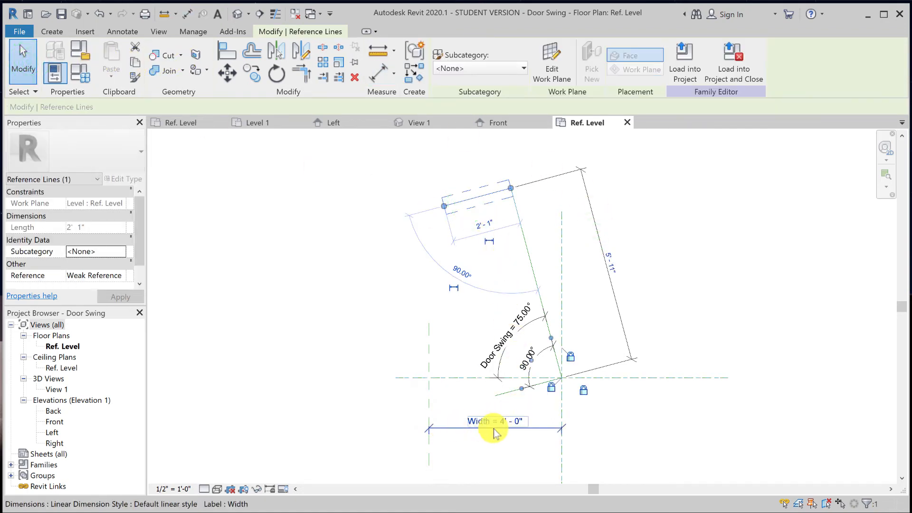
{"action": "left_click", "coordinate": [612, 265]}
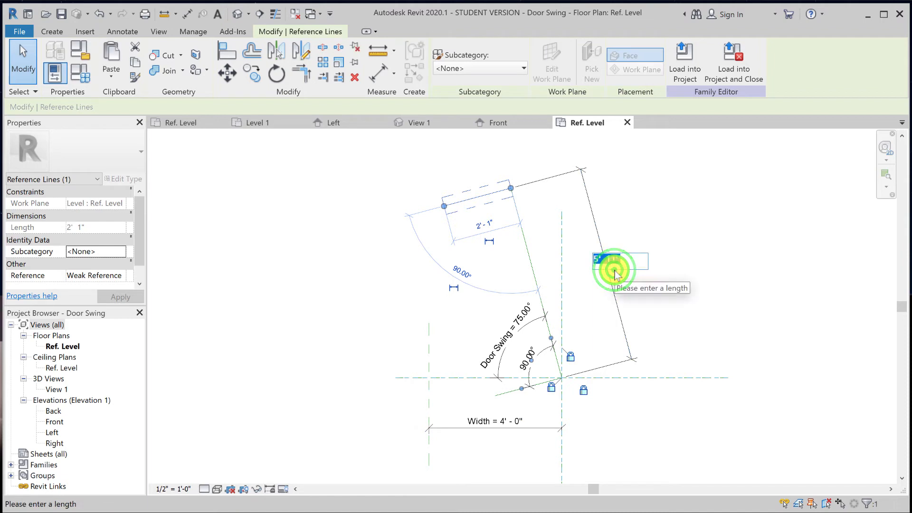
{"action": "type", "text": "4"}
{"action": "left_click", "coordinate": [694, 266]}
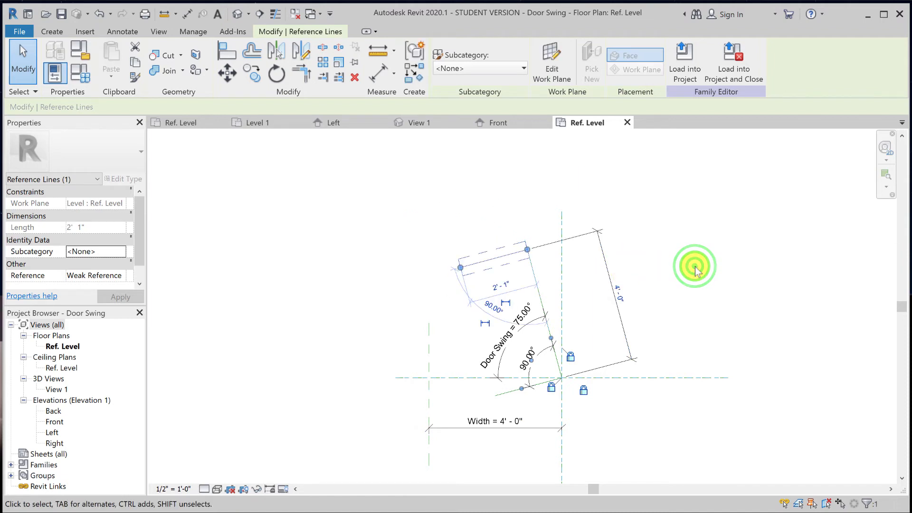
{"action": "left_click", "coordinate": [695, 267]}
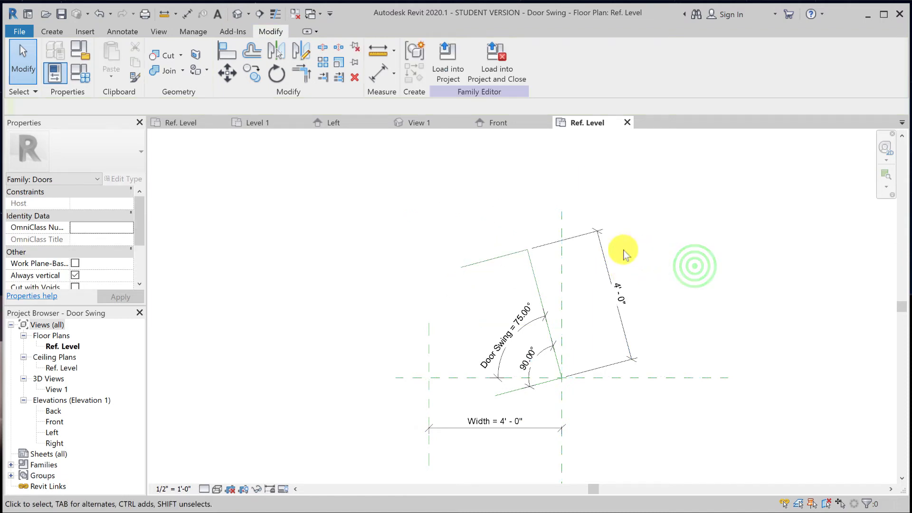
Label the slanted 4' 0" dimension along the door reference line with the Width parameter
{"action": "left_click", "coordinate": [606, 254]}
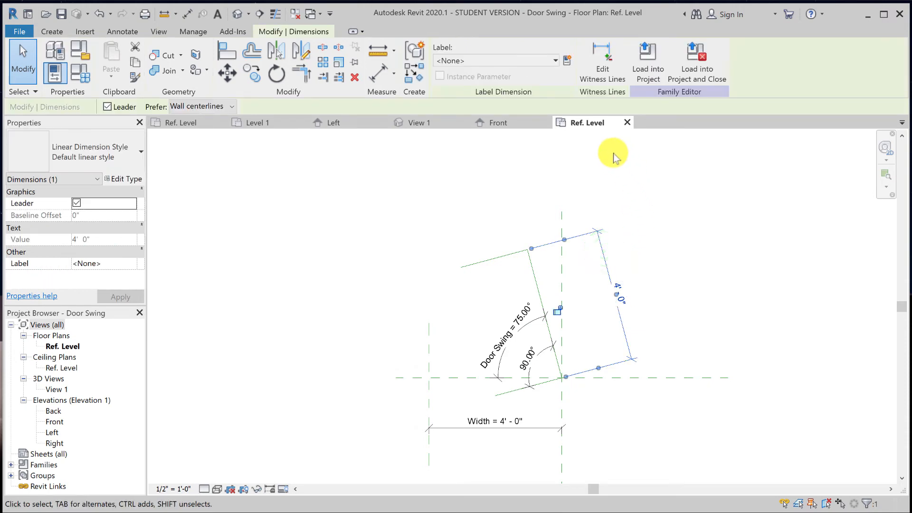
{"action": "left_click", "coordinate": [520, 61]}
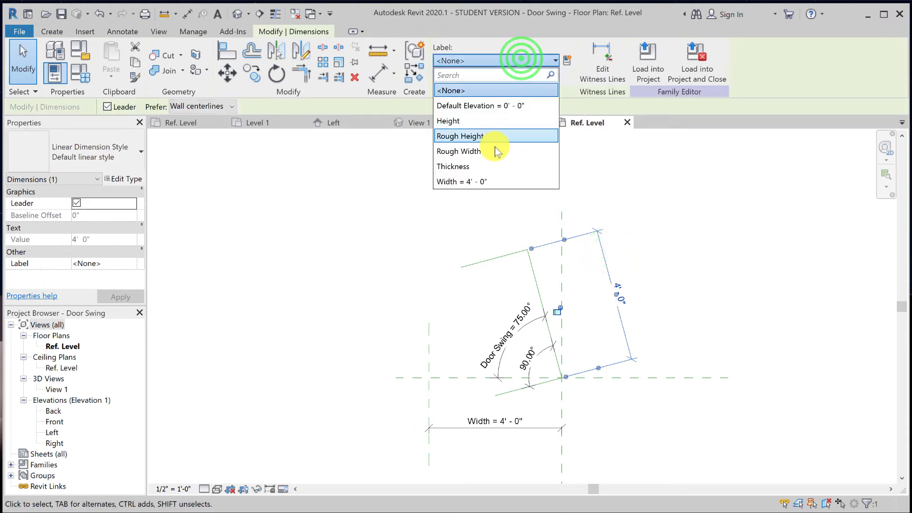
{"action": "left_click", "coordinate": [487, 182]}
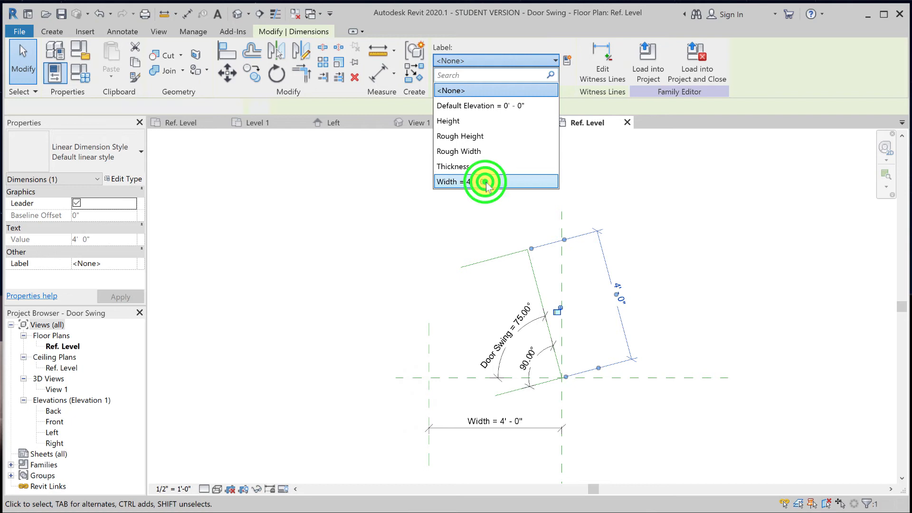
{"action": "left_click", "coordinate": [721, 303]}
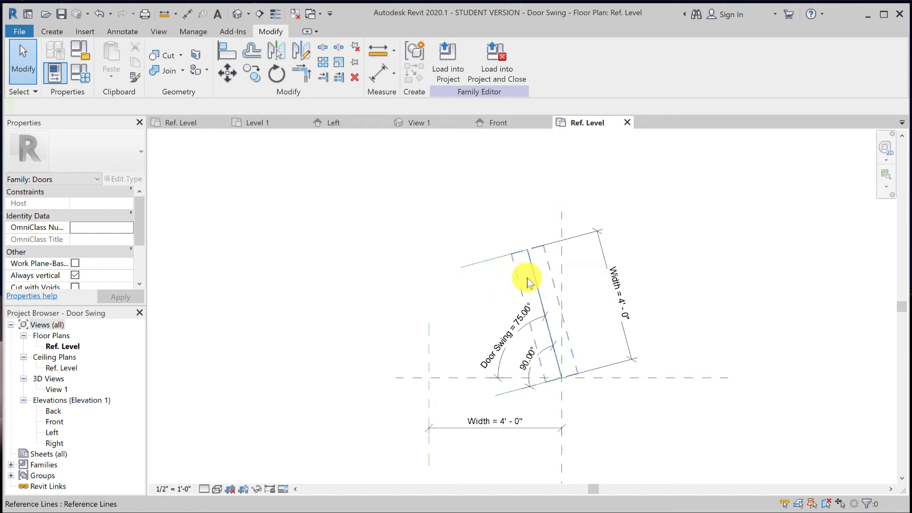
Add an angular dimension between the slanted door reference line and the short reference line at its upper end
{"action": "left_click", "coordinate": [188, 14]}
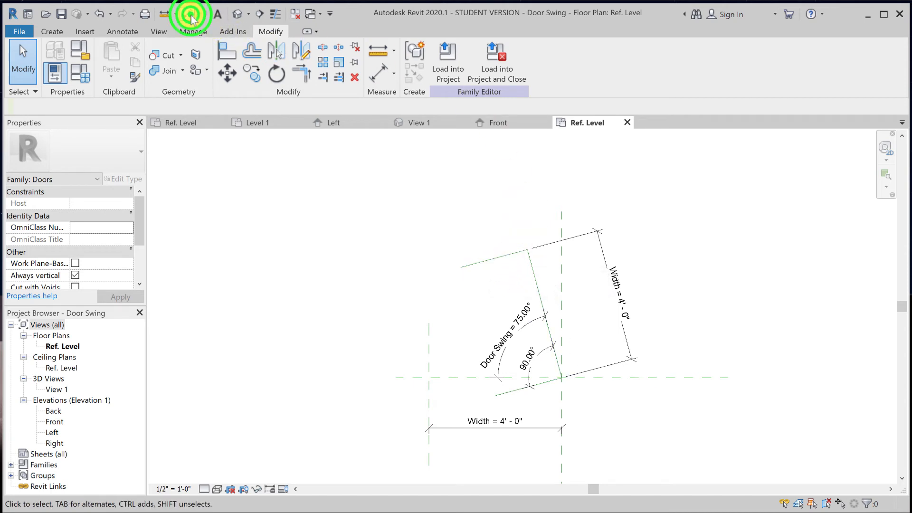
{"action": "left_click", "coordinate": [481, 67]}
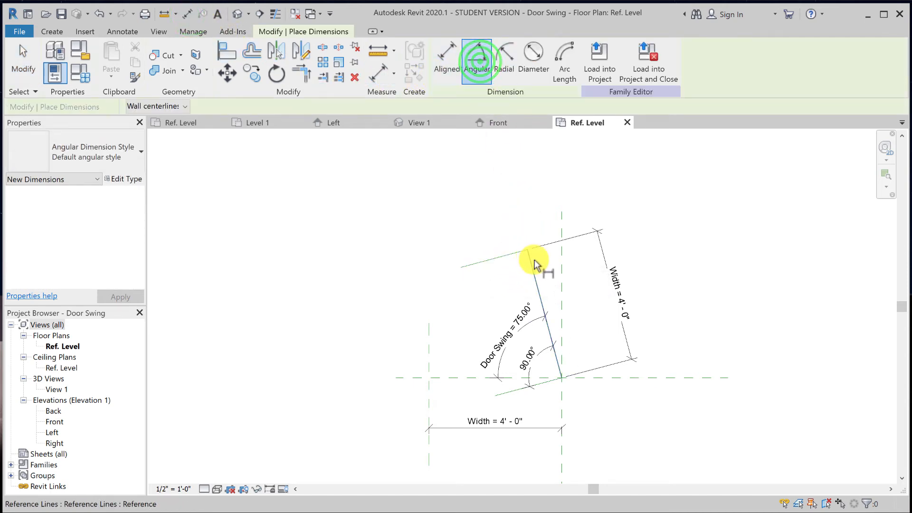
{"action": "left_click", "coordinate": [533, 272]}
{"action": "left_click", "coordinate": [500, 259]}
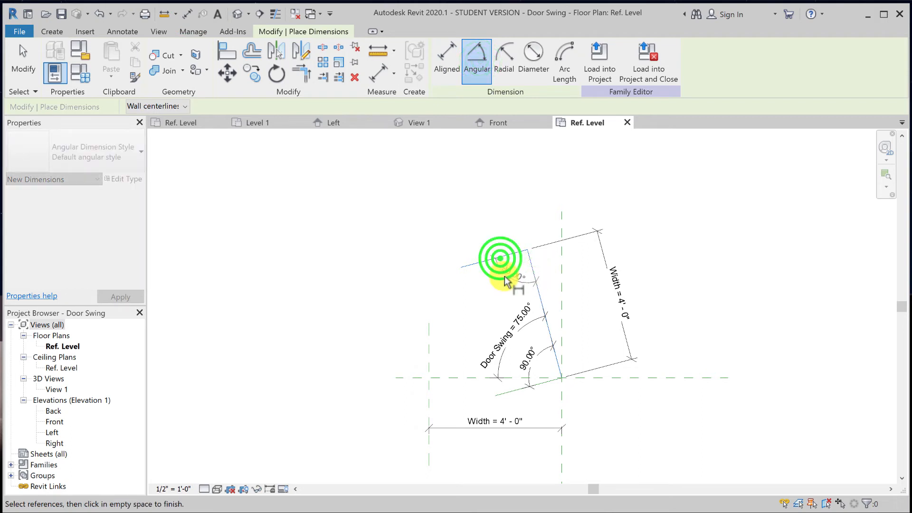
{"action": "left_click", "coordinate": [479, 332]}
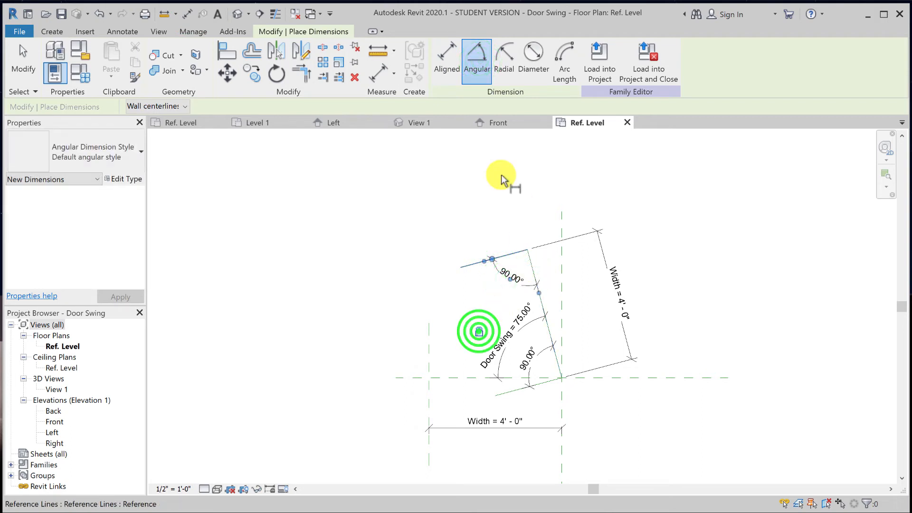
{"action": "left_click", "coordinate": [25, 69]}
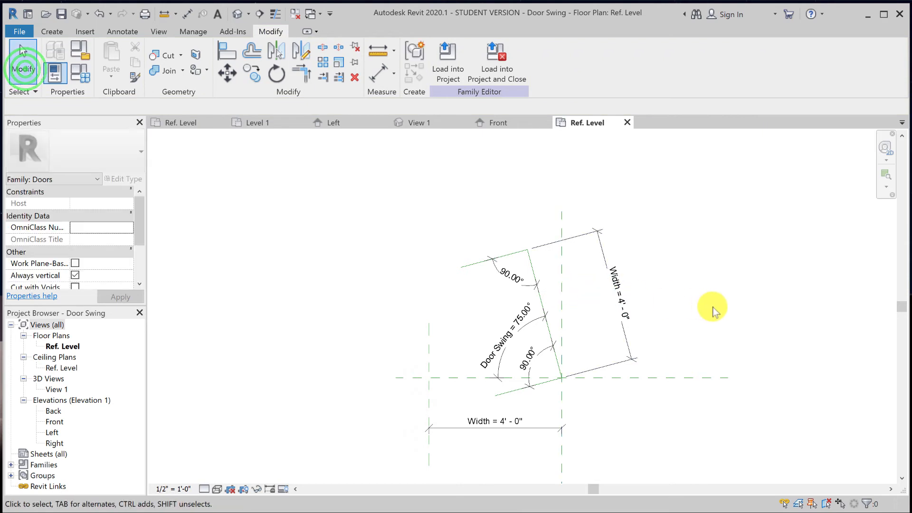
Flex the family by applying a Door Swing of 45° and a Width of 5' 0" in the family types
{"action": "middle_click_drag", "start_coordinate": [707, 306], "coordinate": [519, 295]}
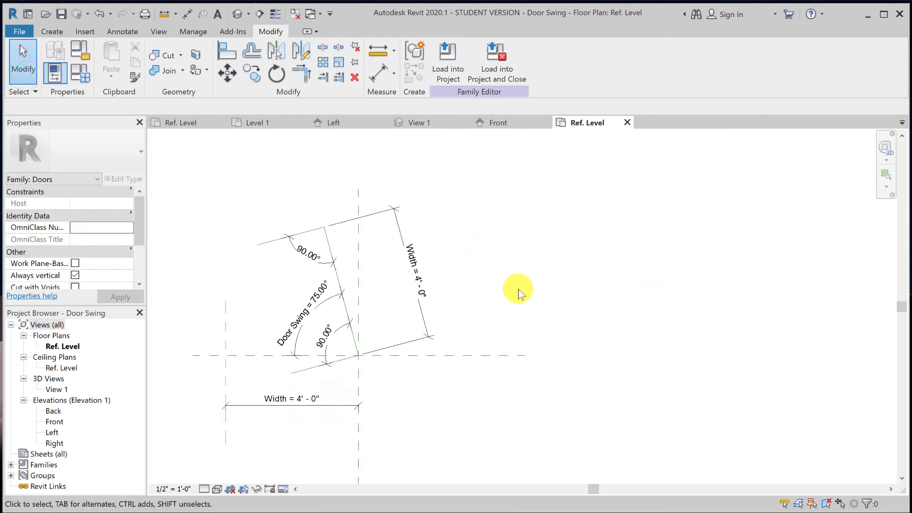
{"action": "left_click", "coordinate": [80, 72]}
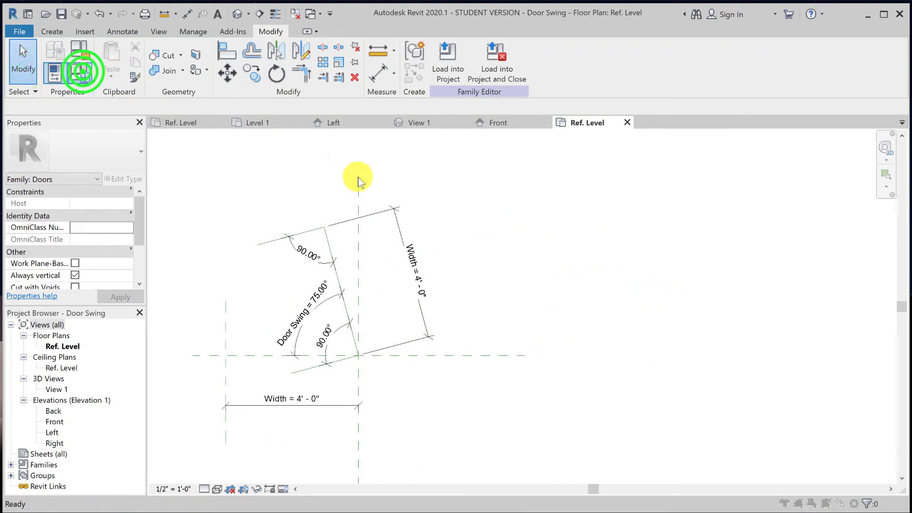
{"action": "left_click", "coordinate": [731, 242]}
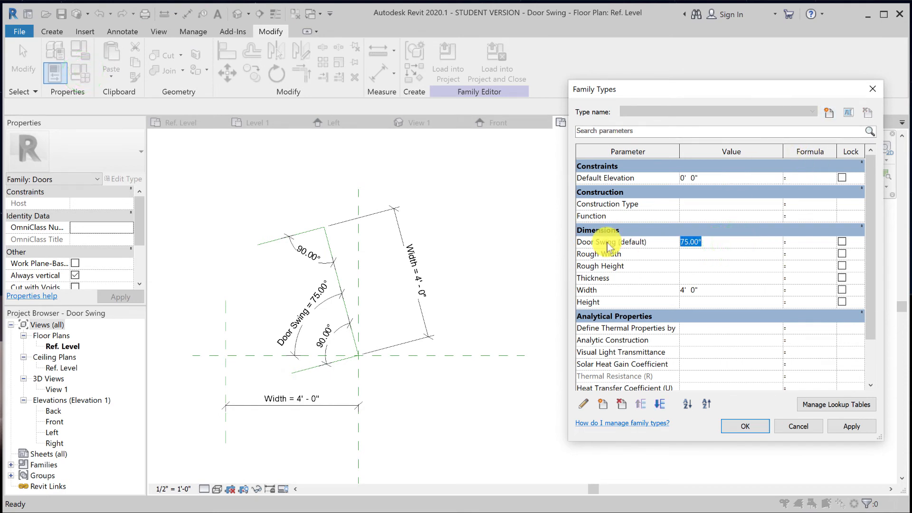
{"action": "left_click", "coordinate": [852, 426]}
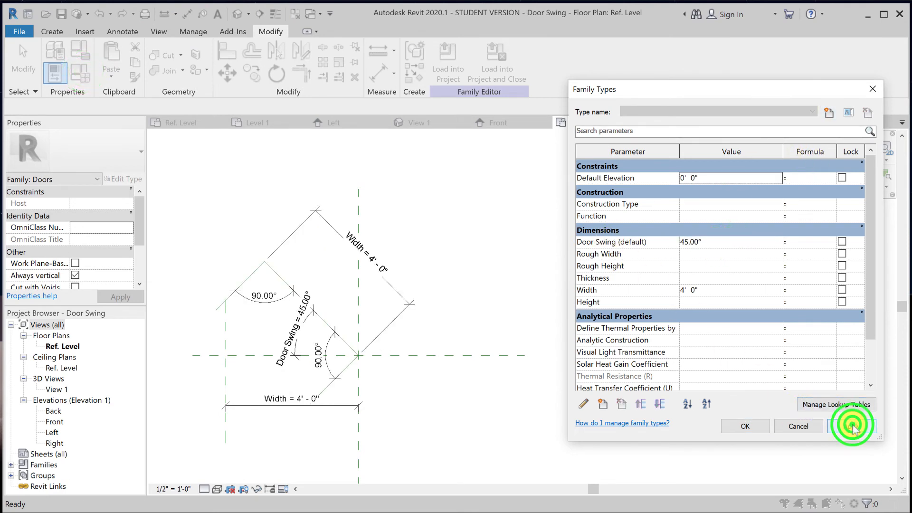
{"action": "left_click", "coordinate": [690, 291]}
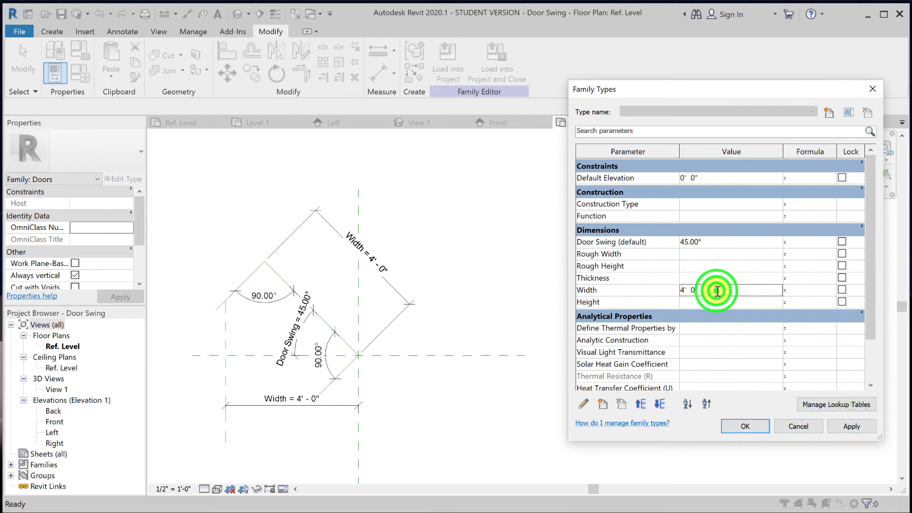
{"action": "type", "text": "5"}
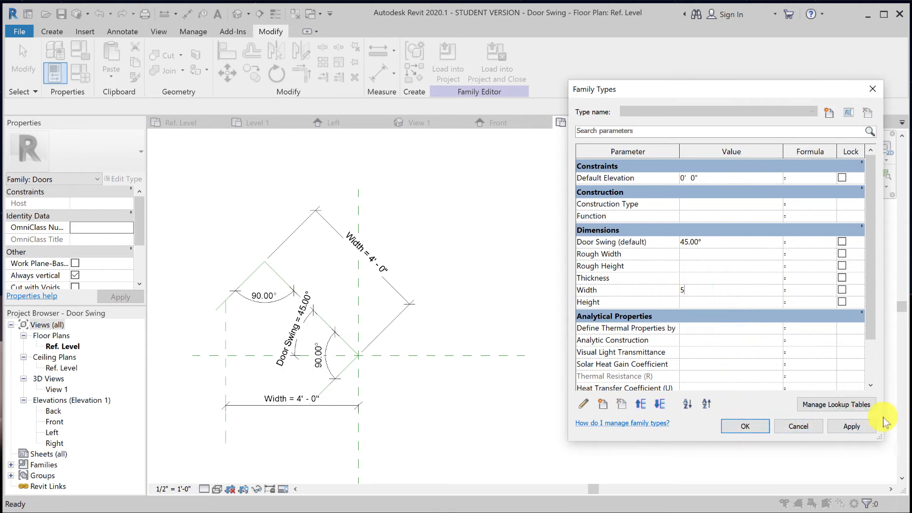
{"action": "left_click", "coordinate": [852, 427]}
Set the Width to 3' 0" and the Door Swing to 90°, and apply both values
{"action": "left_click", "coordinate": [717, 291]}
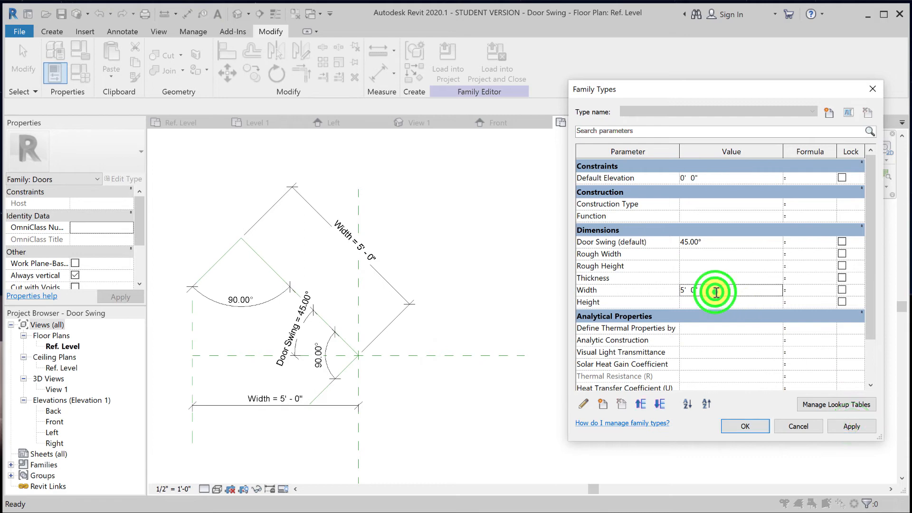
{"action": "type", "text": "3"}
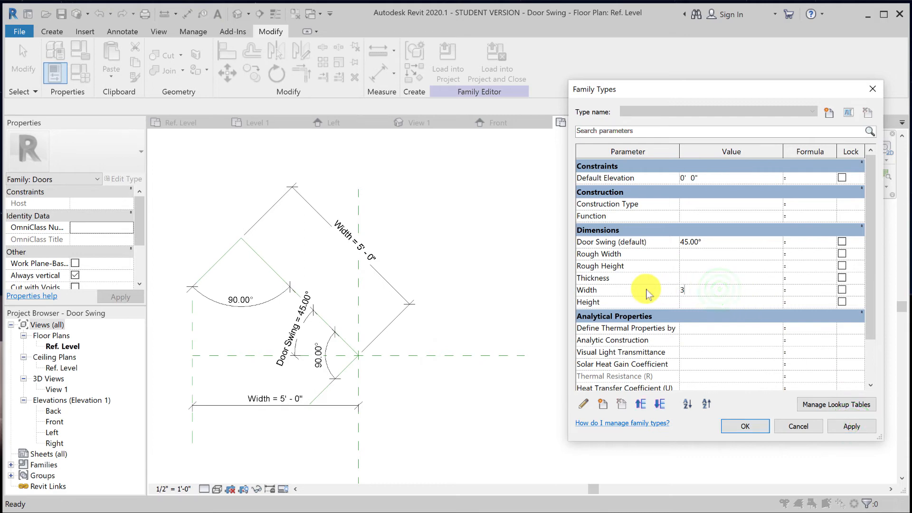
{"action": "left_click", "coordinate": [711, 242]}
{"action": "type", "text": "90"}
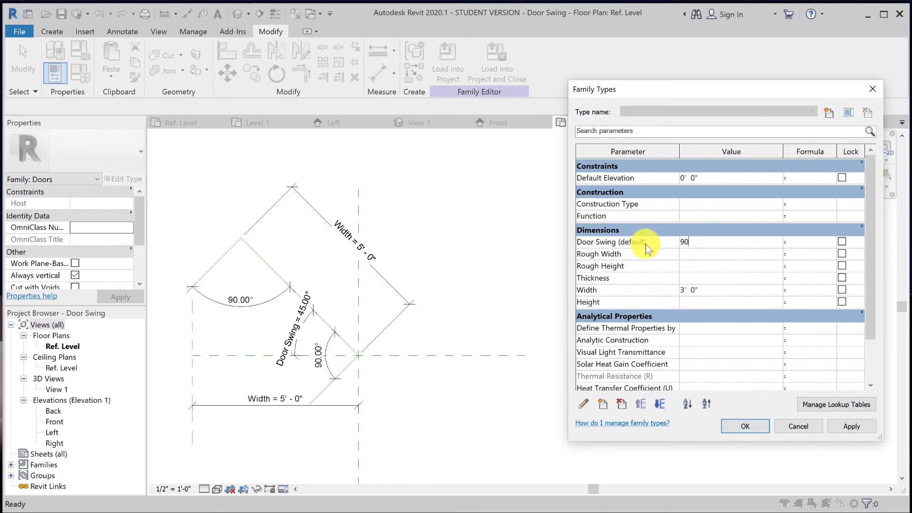
{"action": "left_click", "coordinate": [863, 430]}
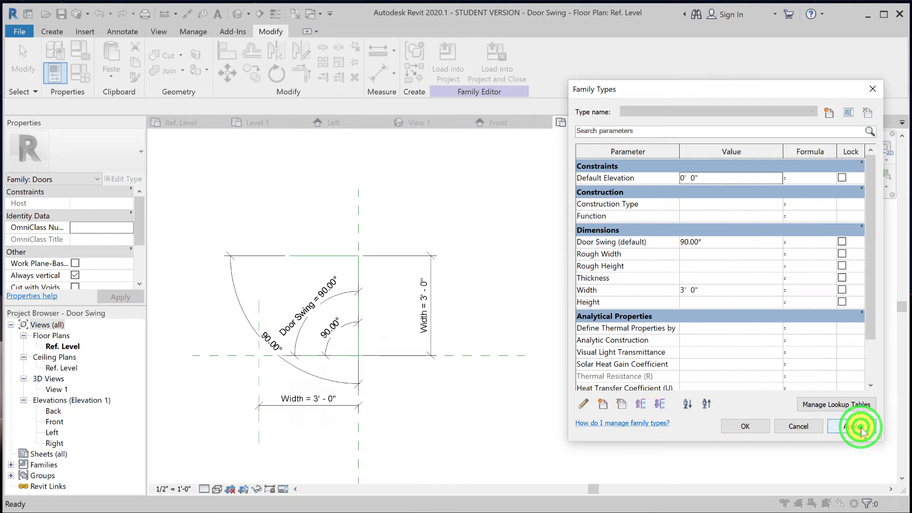
Apply a Door Swing of 86° followed by 35°, and accept the family types
{"action": "left_click", "coordinate": [738, 243]}
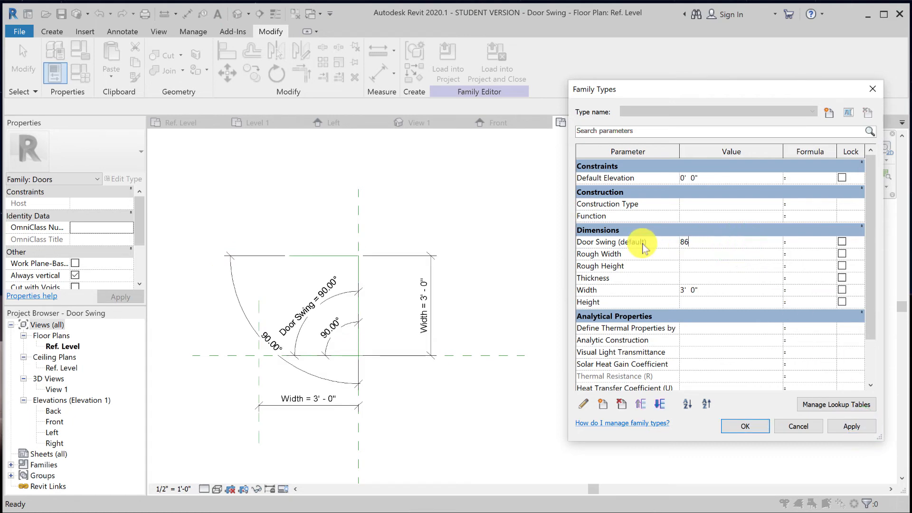
{"action": "left_click", "coordinate": [852, 427]}
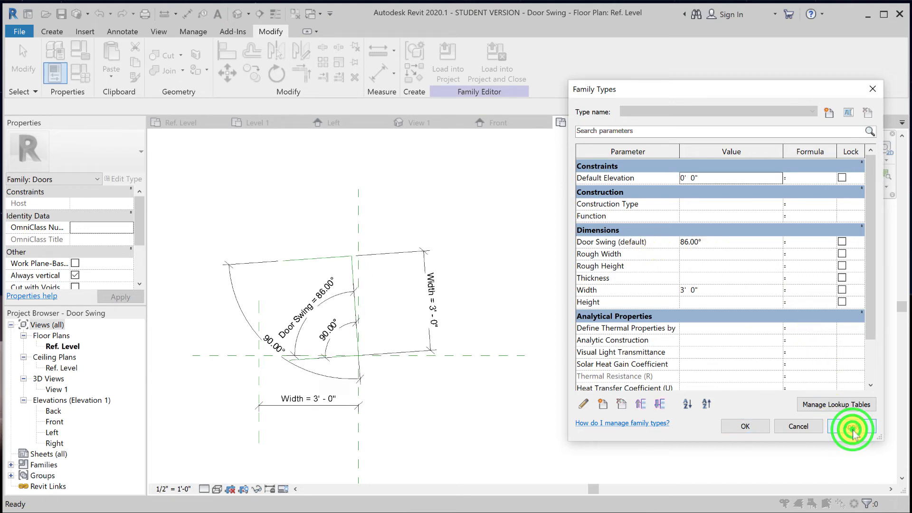
{"action": "left_click", "coordinate": [699, 241]}
{"action": "left_click", "coordinate": [743, 245]}
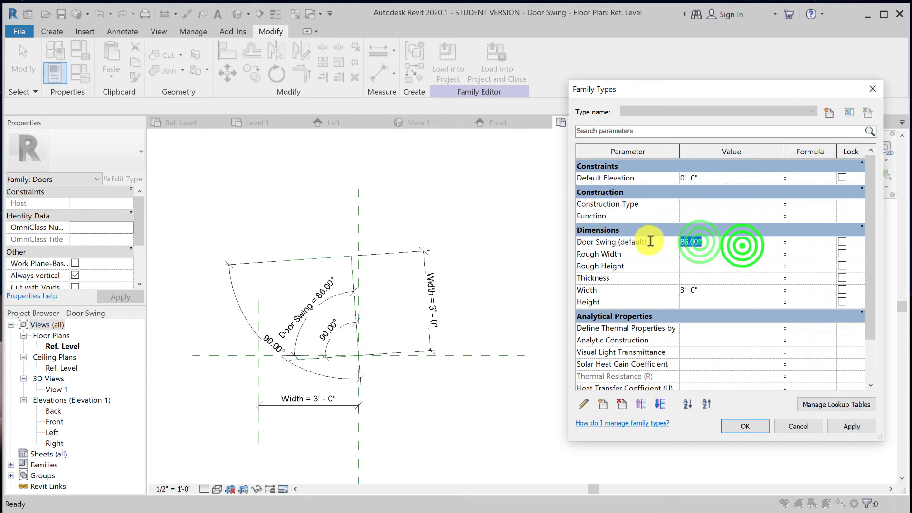
{"action": "type", "text": "3"}
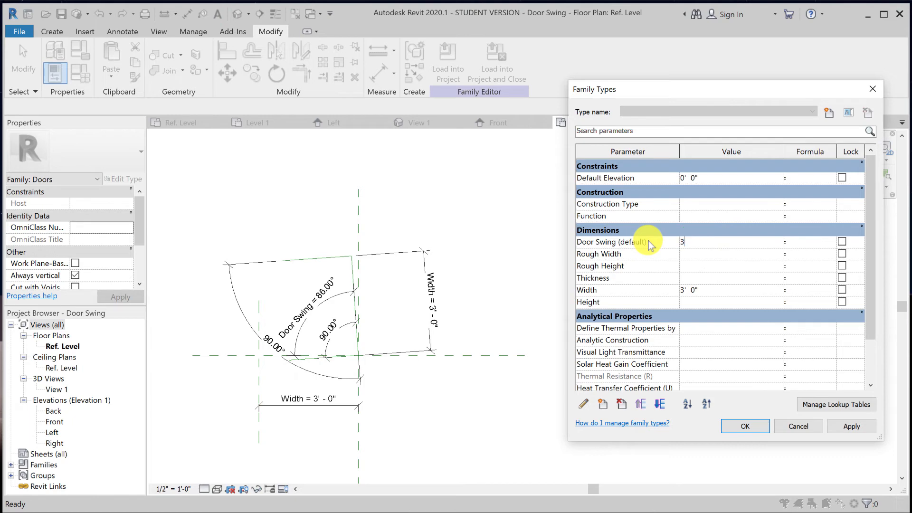
{"action": "type", "text": "5"}
{"action": "left_click", "coordinate": [852, 426]}
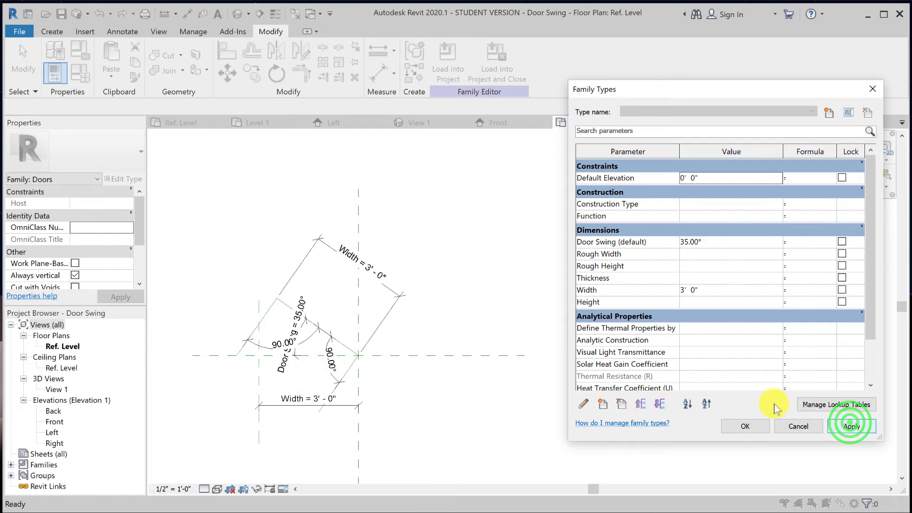
{"action": "left_click", "coordinate": [744, 427]}
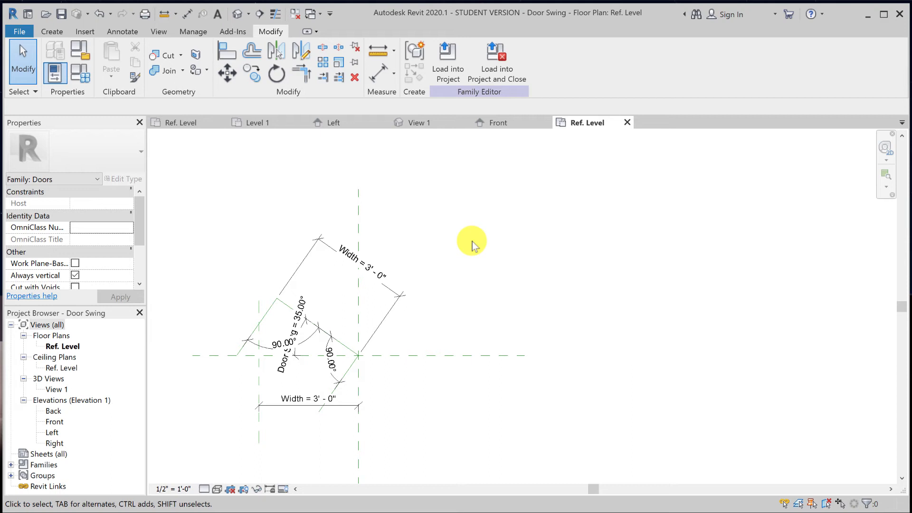
Draw a Doors [projection] symbolic center-ends arc of 3' 0" radius about the hinge point, from the slanted line's upper end to the horizontal reference plane
{"action": "left_click", "coordinate": [119, 30]}
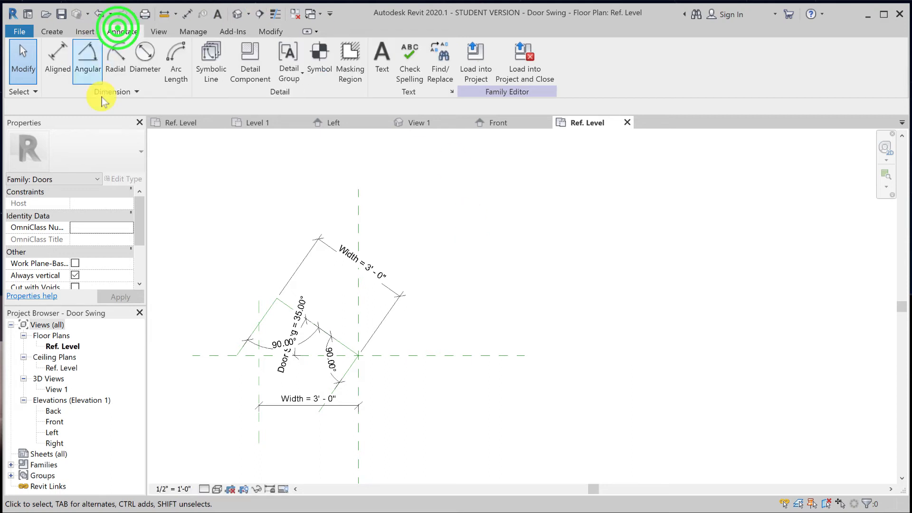
{"action": "left_click", "coordinate": [211, 55]}
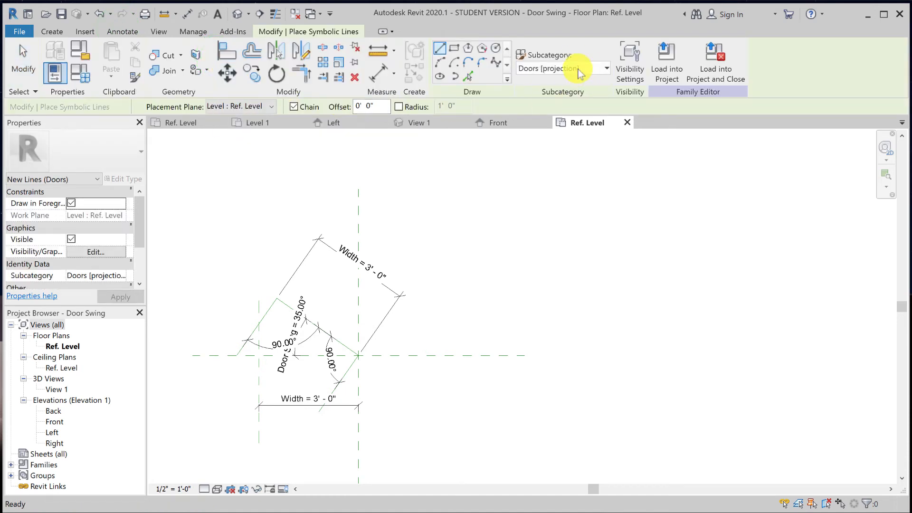
{"action": "left_click", "coordinate": [579, 71]}
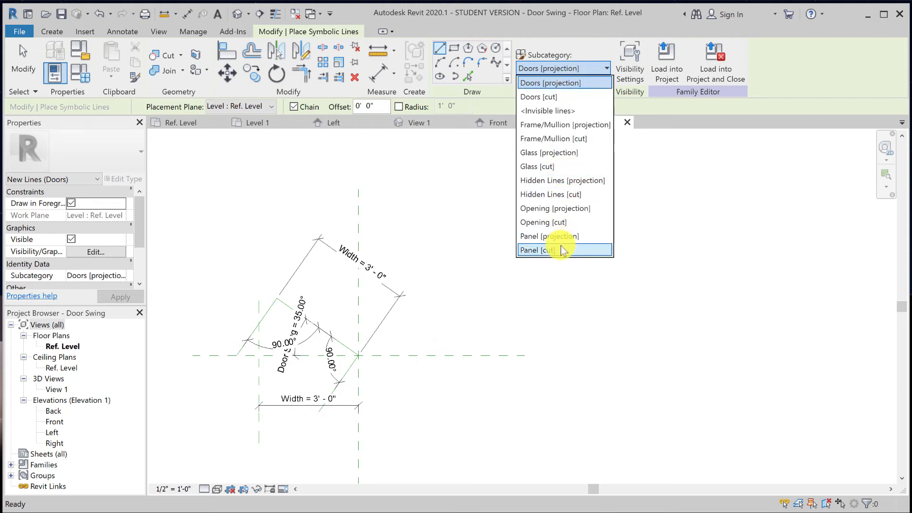
{"action": "left_click", "coordinate": [555, 85]}
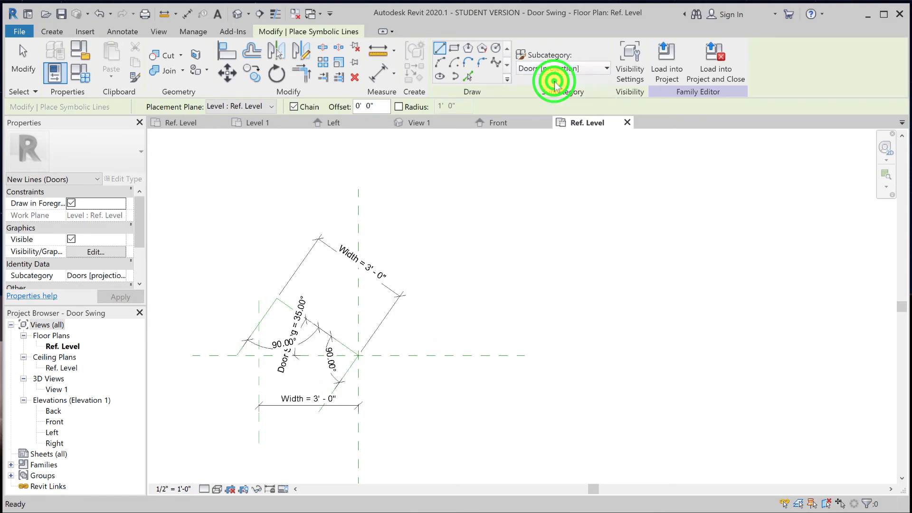
{"action": "left_click", "coordinate": [457, 67]}
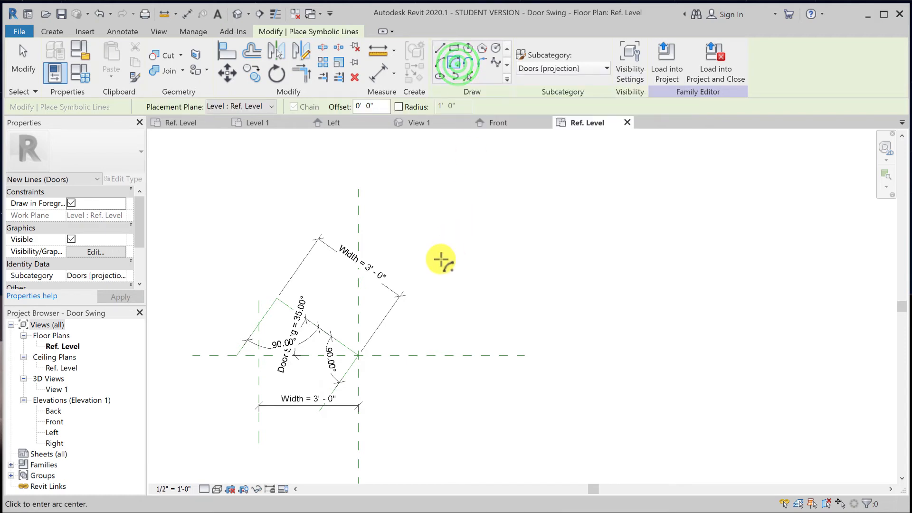
{"action": "scroll", "coordinate": [495, 279], "scroll_direction": "up", "scroll_amount": 3}
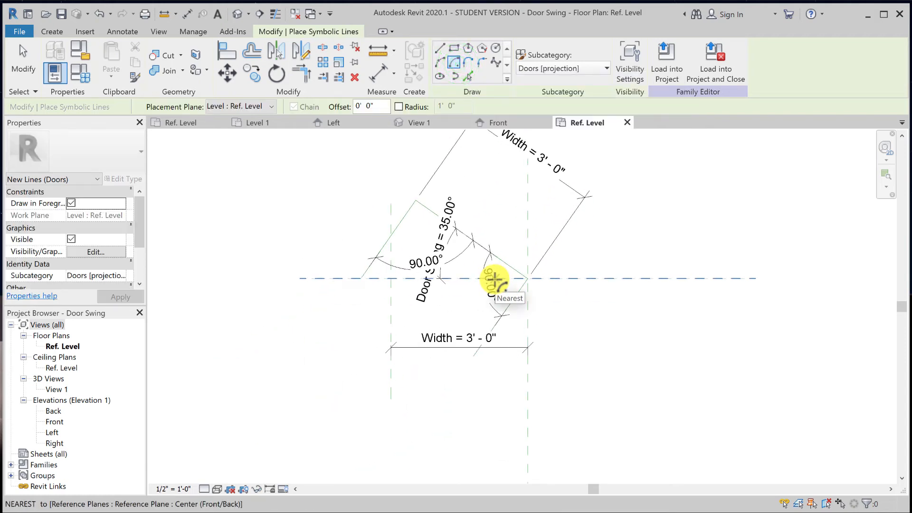
{"action": "scroll", "coordinate": [495, 279], "scroll_direction": "up", "scroll_amount": 2}
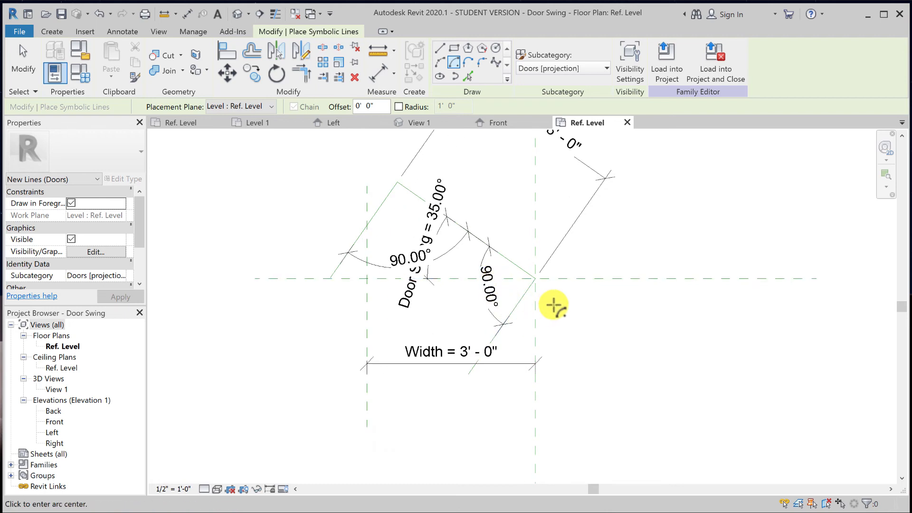
{"action": "scroll", "coordinate": [554, 305], "scroll_direction": "up", "scroll_amount": 1}
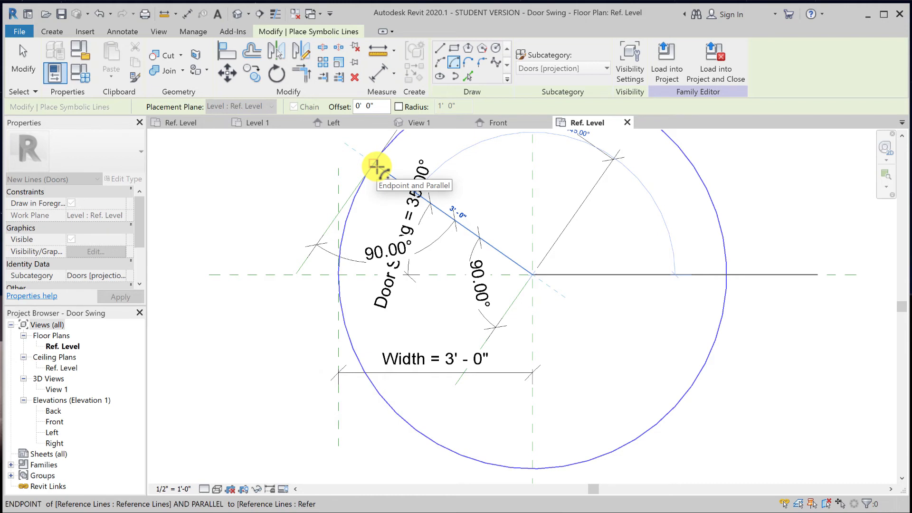
{"action": "left_click", "coordinate": [375, 166]}
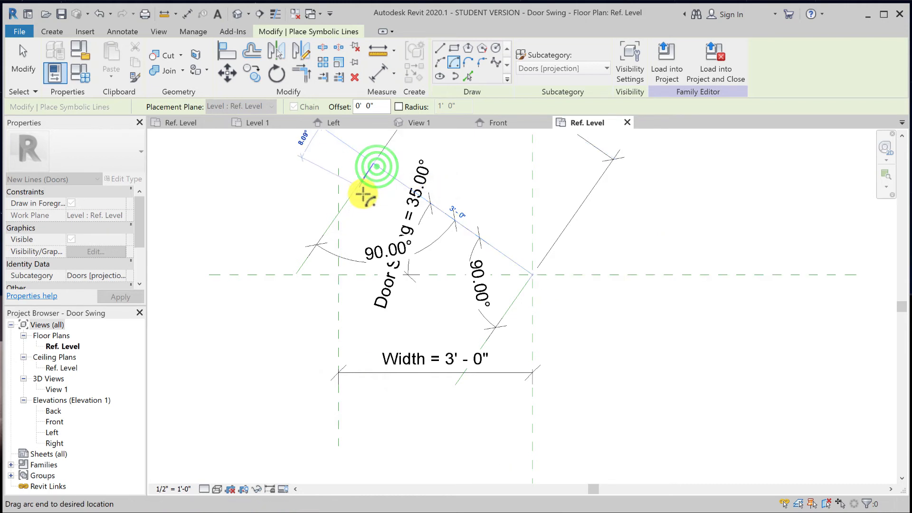
{"action": "left_click", "coordinate": [351, 270]}
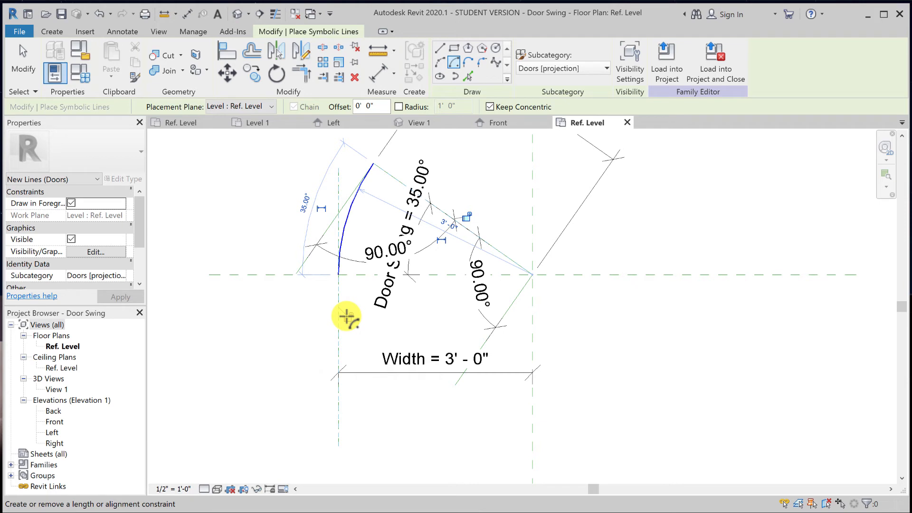
Lock the new swing arc's alignment to the slanted door reference line and finish placing symbolic lines
{"action": "left_click", "coordinate": [372, 167]}
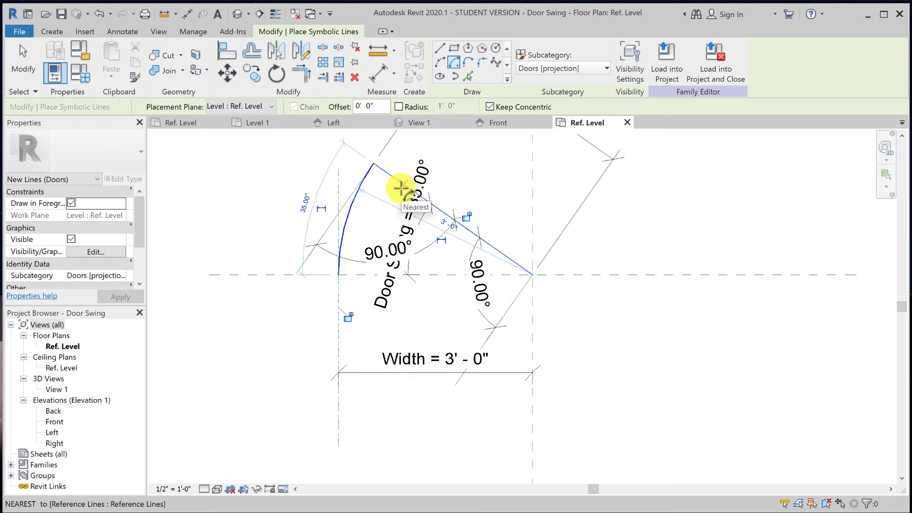
{"action": "left_click", "coordinate": [468, 217]}
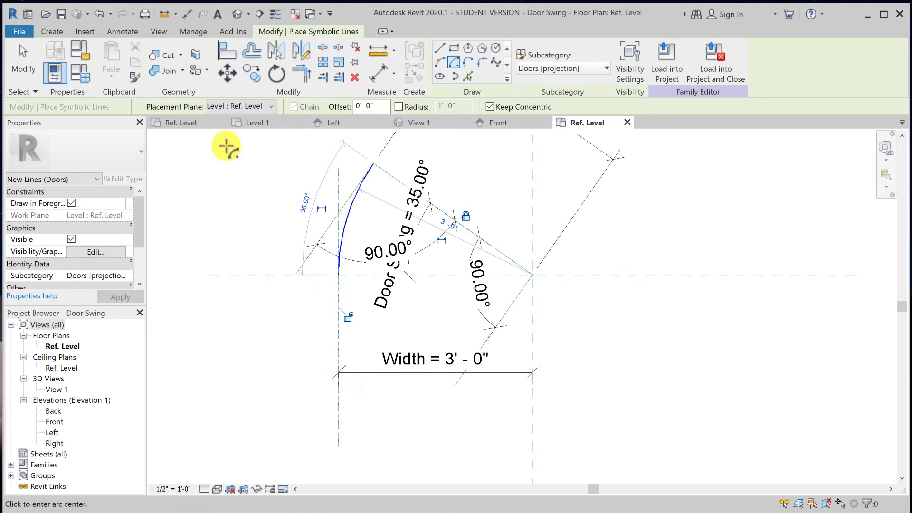
{"action": "left_click", "coordinate": [38, 72]}
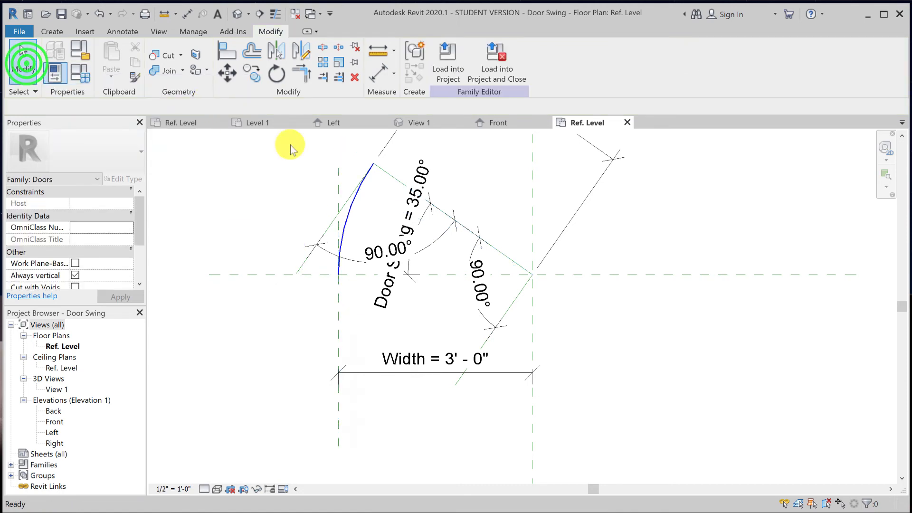
Flex the swing arc in the family types by applying a Door Swing of 15° followed by 45°
{"action": "middle_click_drag", "start_coordinate": [400, 234], "coordinate": [327, 244]}
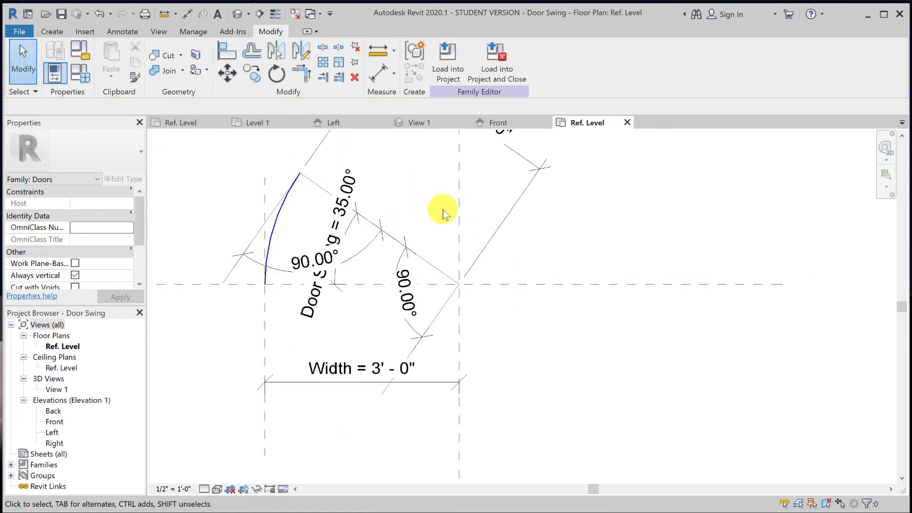
{"action": "left_click", "coordinate": [80, 75]}
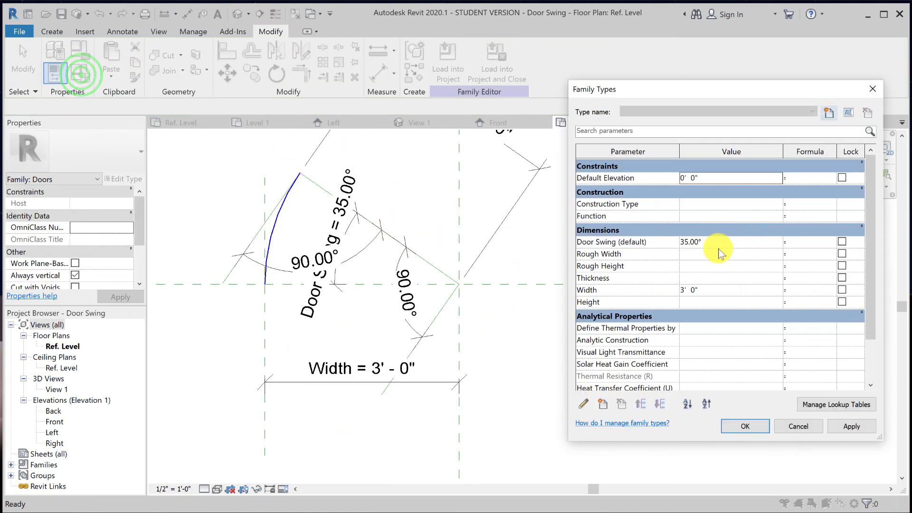
{"action": "left_click", "coordinate": [722, 242]}
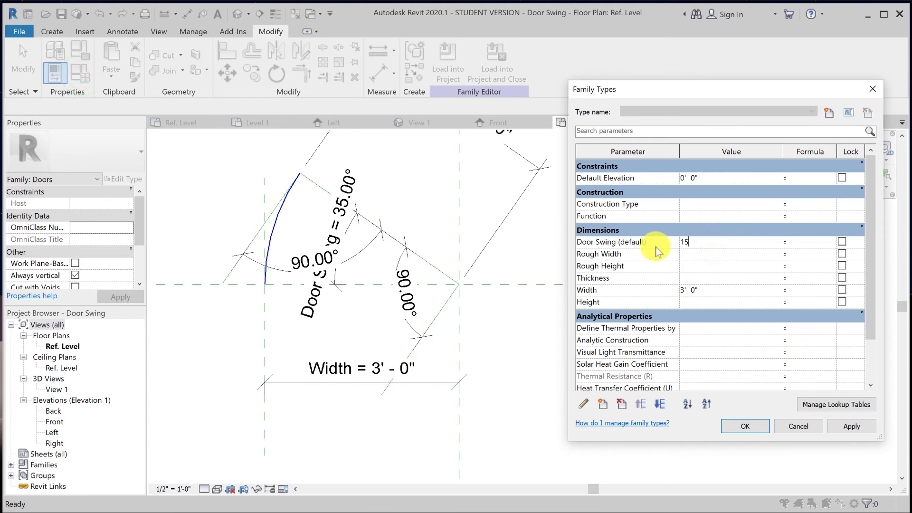
{"action": "type", "text": "15"}
{"action": "left_click", "coordinate": [867, 426]}
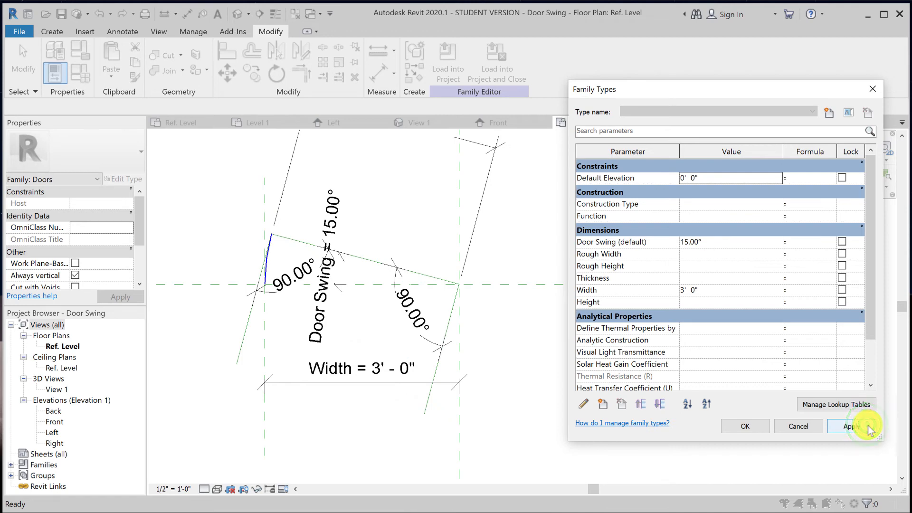
{"action": "left_click", "coordinate": [713, 242]}
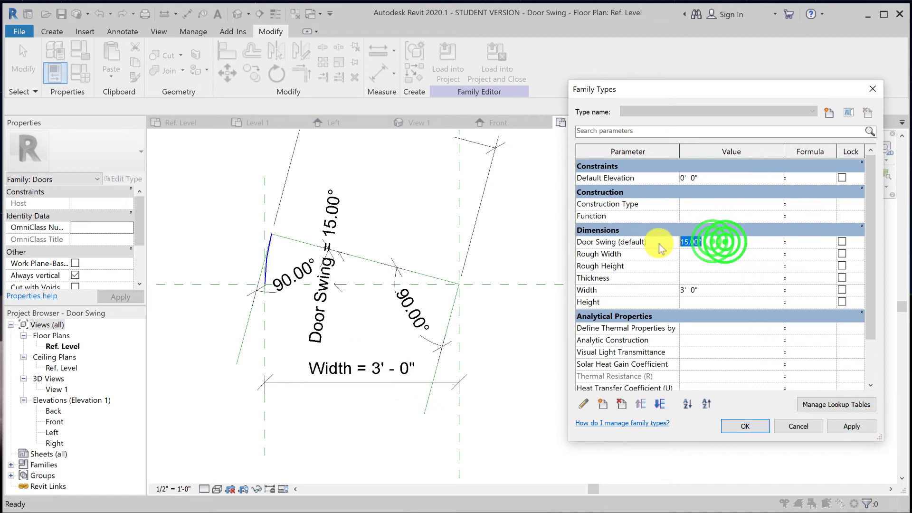
{"action": "type", "text": "45"}
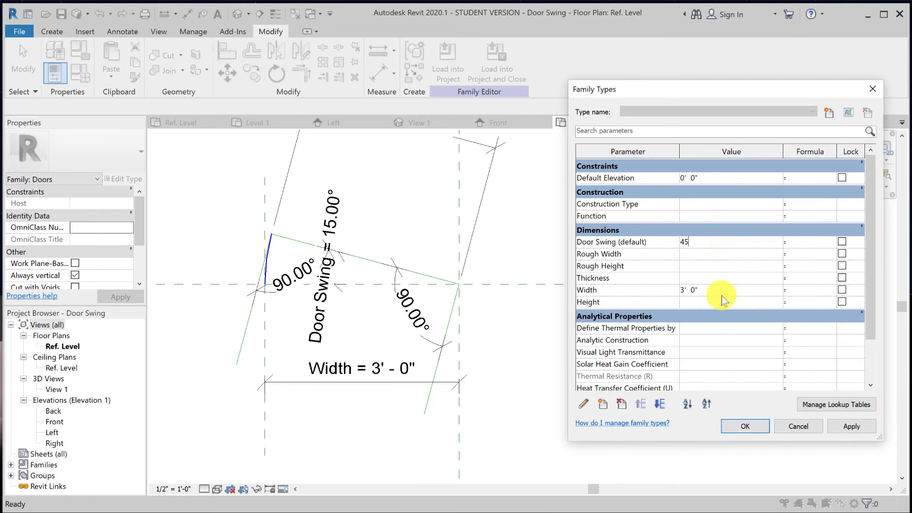
{"action": "left_click", "coordinate": [851, 427]}
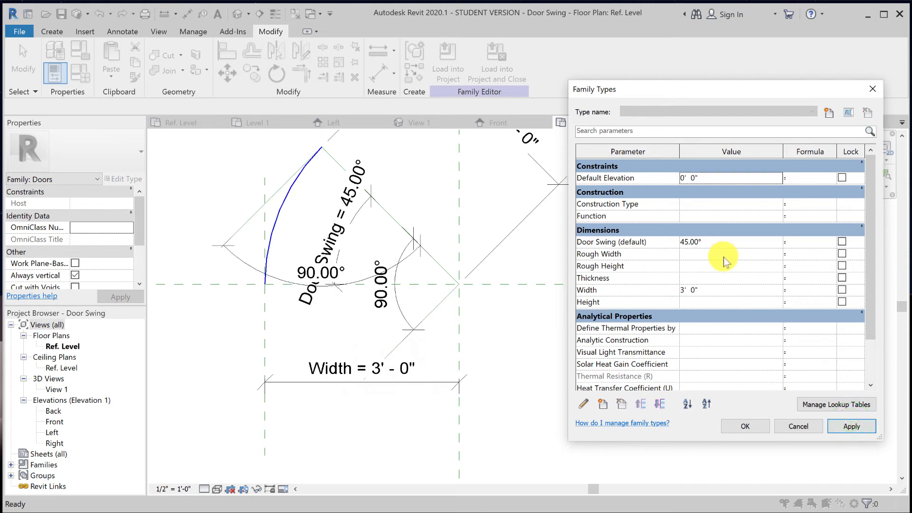
Apply a Door Swing of 90° followed by 75° to test the arc, and accept the family types
{"action": "left_click", "coordinate": [734, 243]}
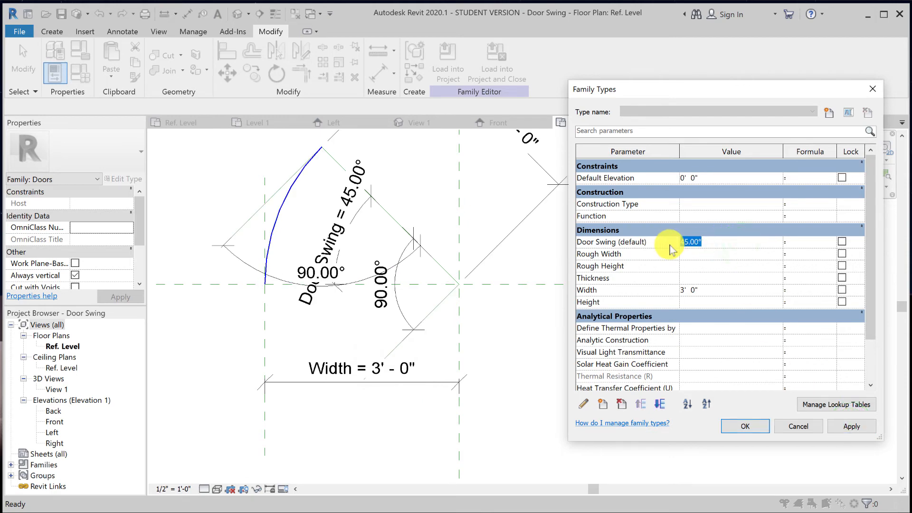
{"action": "left_click", "coordinate": [851, 426]}
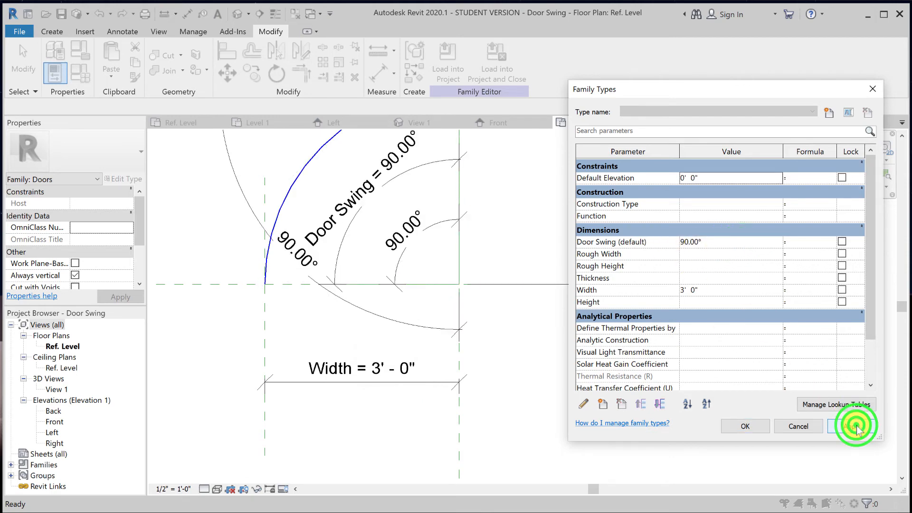
{"action": "left_click", "coordinate": [722, 242]}
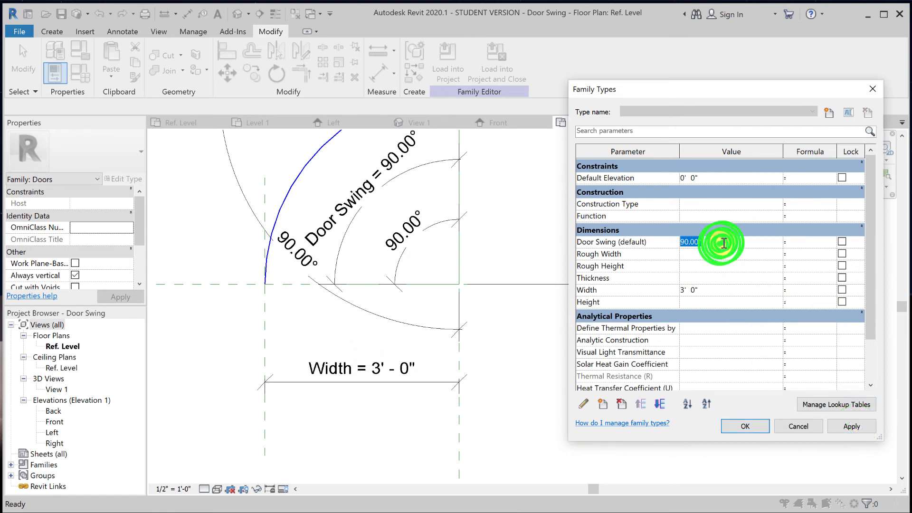
{"action": "type", "text": "75"}
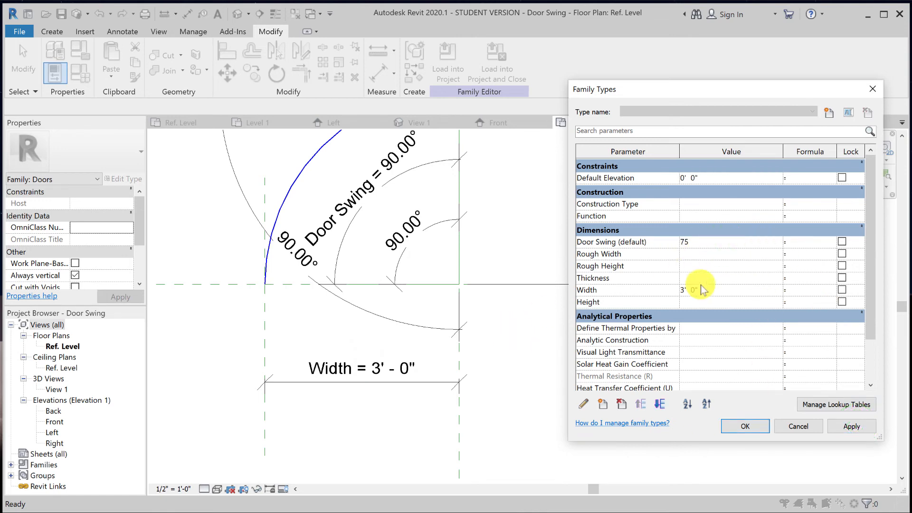
{"action": "left_click", "coordinate": [846, 424]}
{"action": "left_click", "coordinate": [486, 329]}
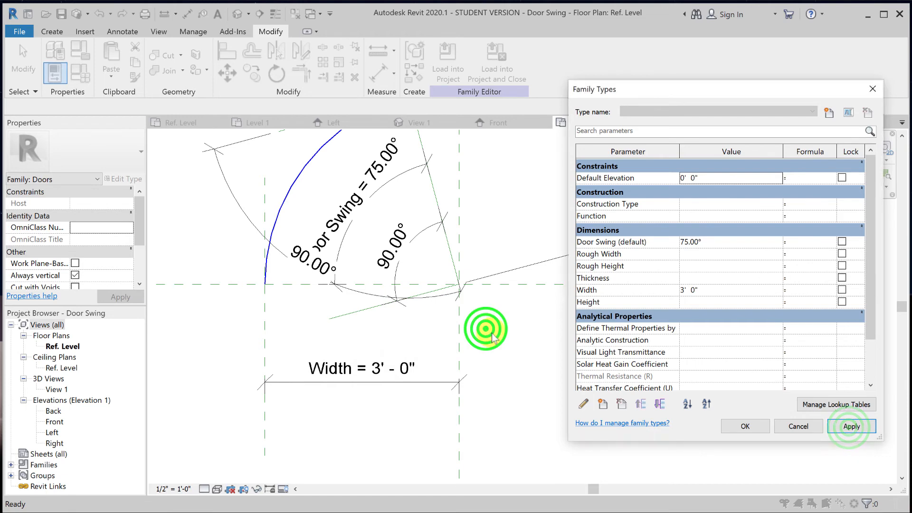
{"action": "left_click", "coordinate": [731, 426]}
Set the Width to 4' 0" and the Door Swing to 45° in the family types, apply both, and accept
{"action": "scroll", "coordinate": [518, 345], "scroll_direction": "down", "scroll_amount": 2}
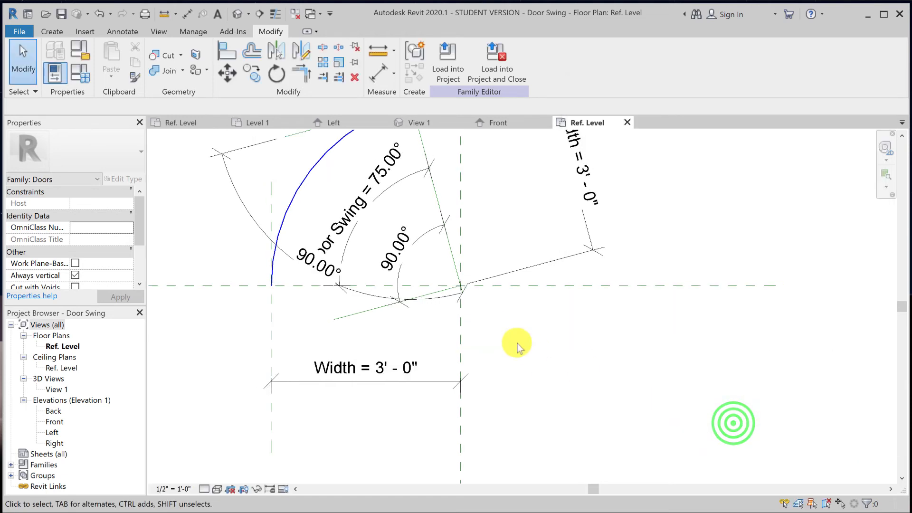
{"action": "scroll", "coordinate": [518, 344], "scroll_direction": "down", "scroll_amount": 2}
{"action": "middle_click_drag", "start_coordinate": [518, 344], "coordinate": [361, 346]}
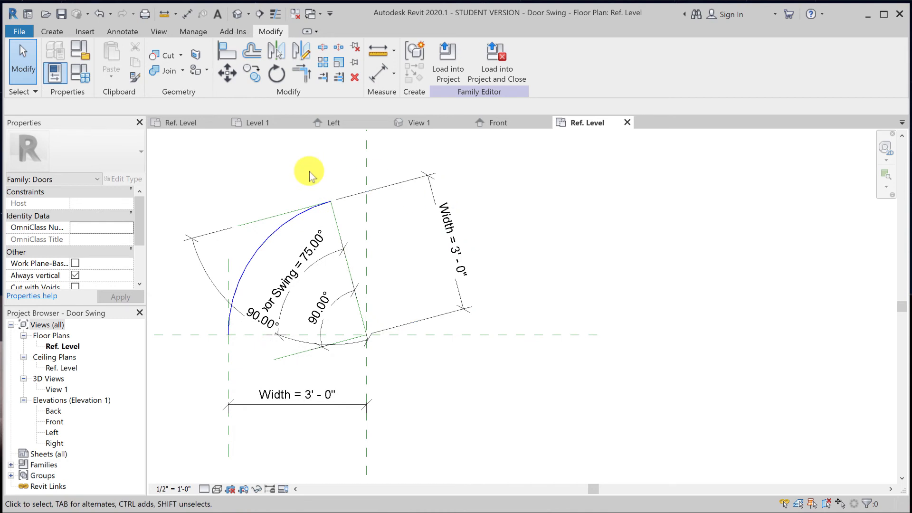
{"action": "left_click", "coordinate": [87, 78]}
{"action": "left_click", "coordinate": [699, 288]}
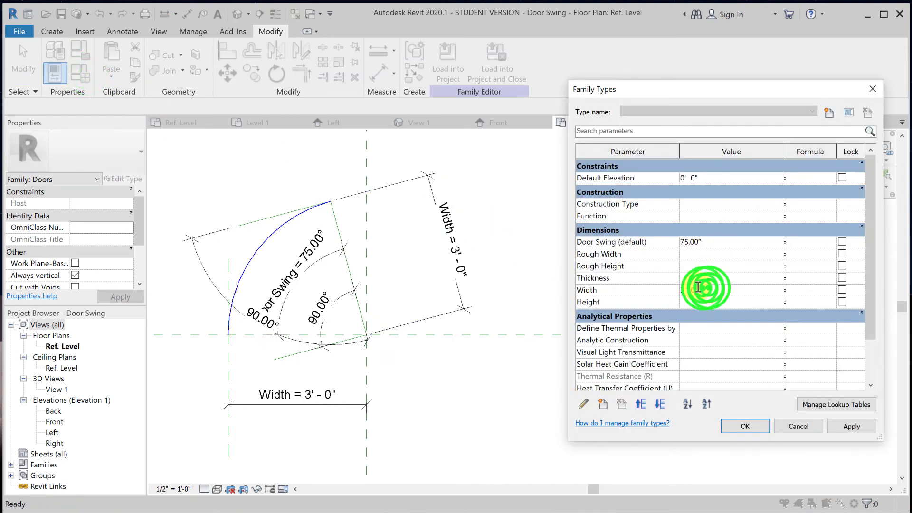
{"action": "type", "text": "4"}
{"action": "left_click", "coordinate": [719, 242]}
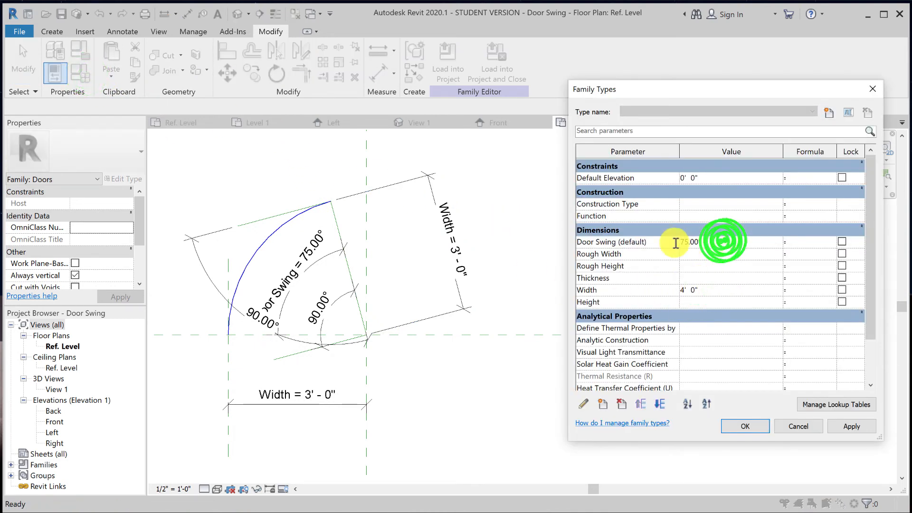
{"action": "type", "text": "45"}
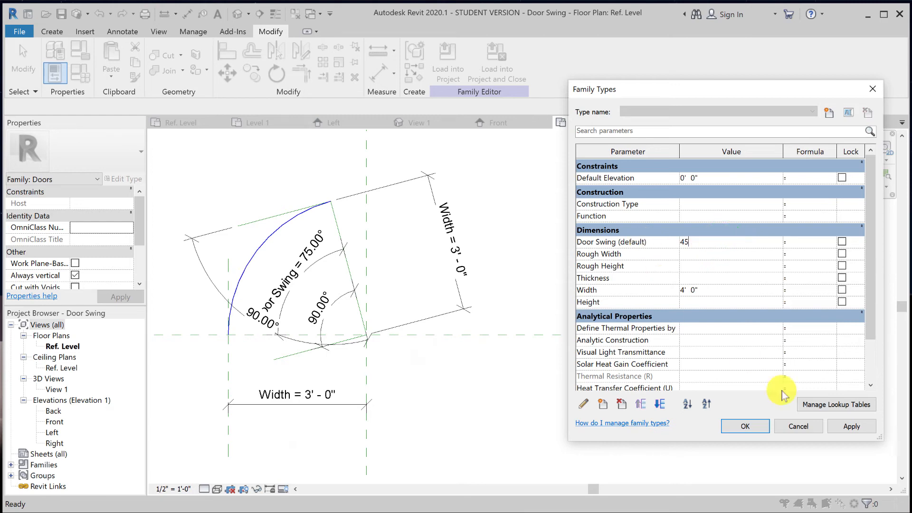
{"action": "left_click", "coordinate": [852, 426]}
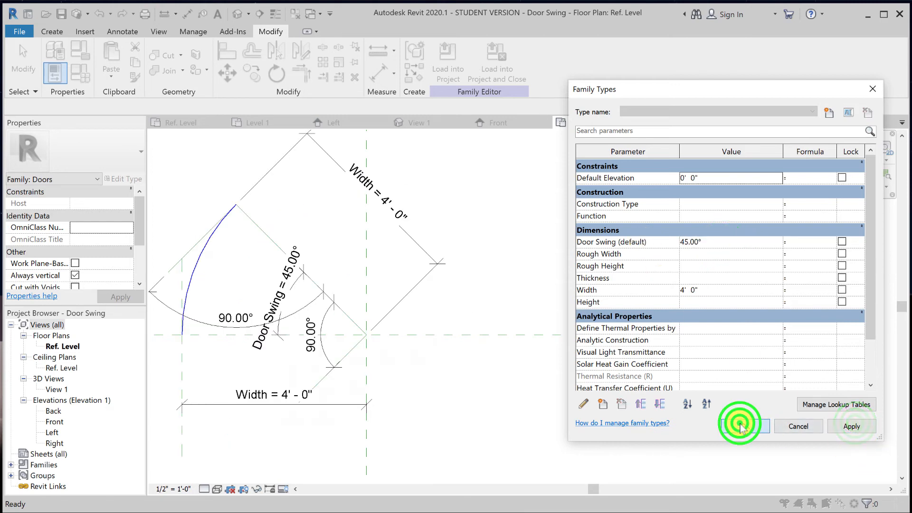
{"action": "left_click", "coordinate": [745, 426]}
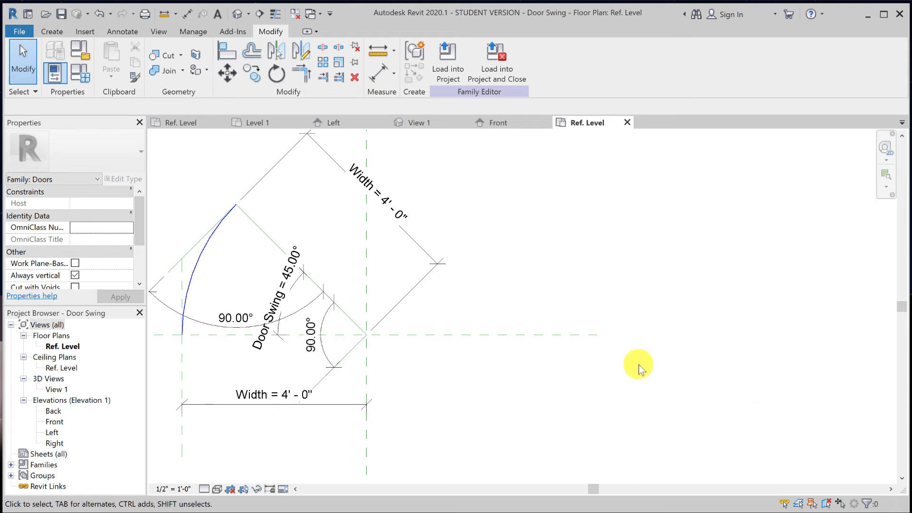
Save the door swing family and close the inactive views
{"action": "middle_click_drag", "start_coordinate": [637, 366], "coordinate": [794, 369]}
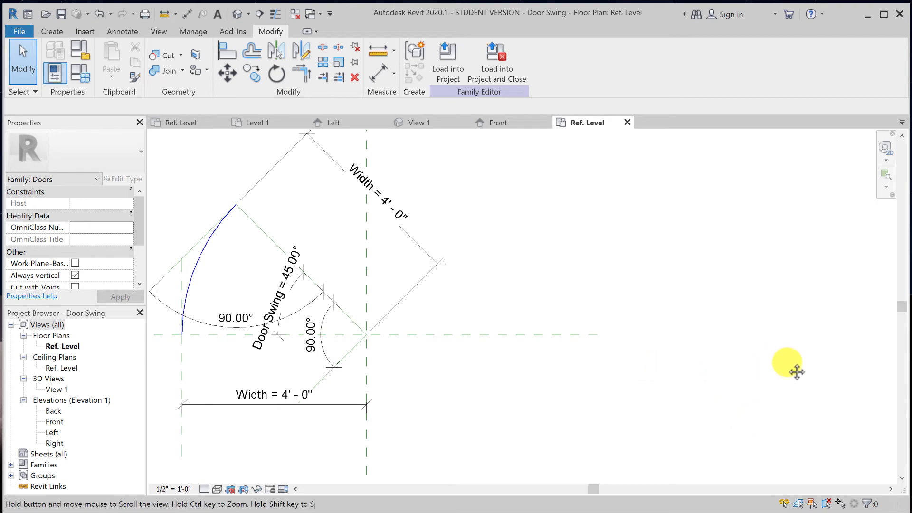
{"action": "left_click", "coordinate": [62, 13]}
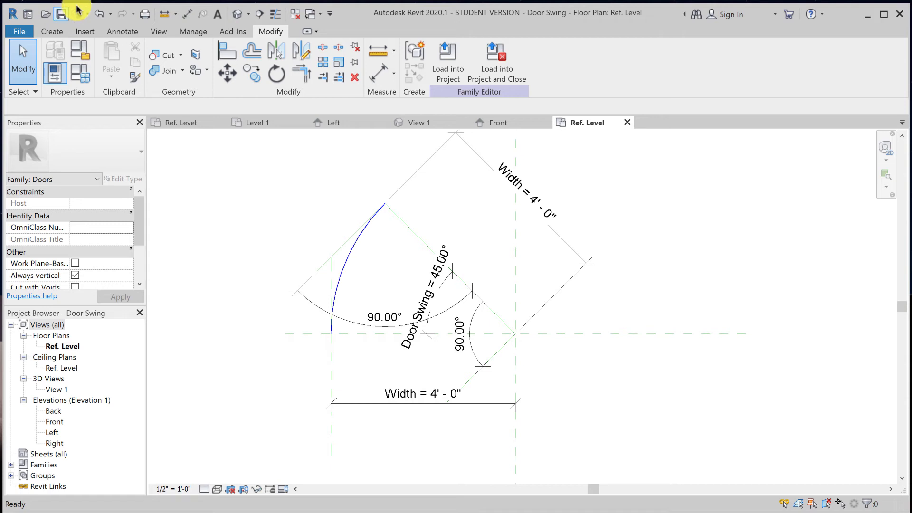
{"action": "left_click", "coordinate": [295, 15]}
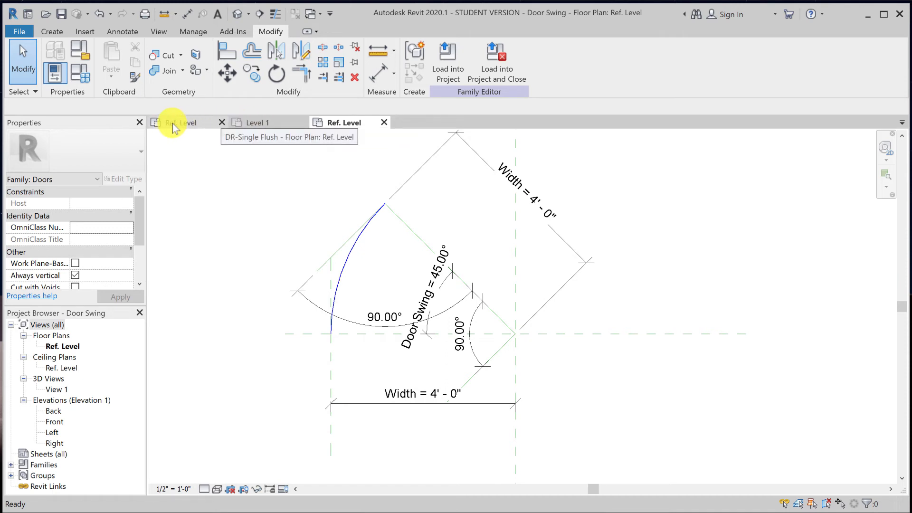
Load the door swing family into DR-Single Flush.rfa and place one instance on the exterior side, away from the opening
{"action": "left_click", "coordinate": [441, 72]}
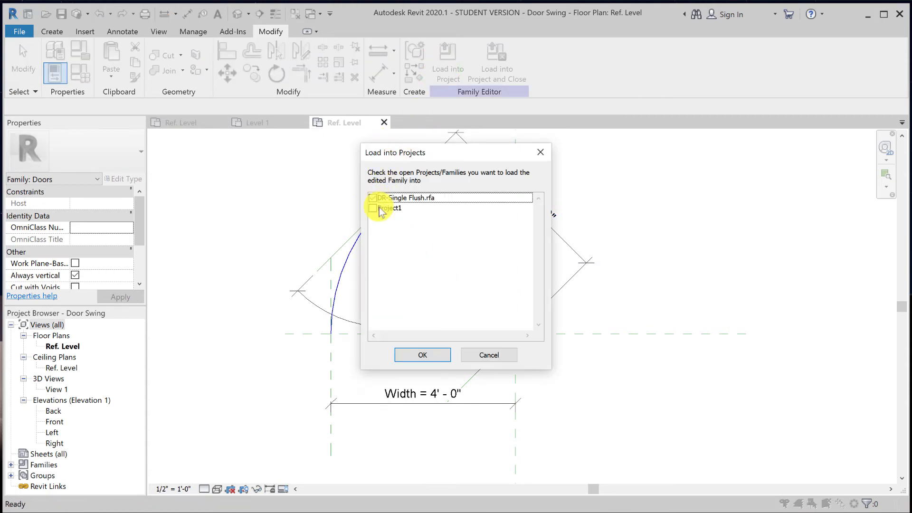
{"action": "left_click", "coordinate": [423, 355]}
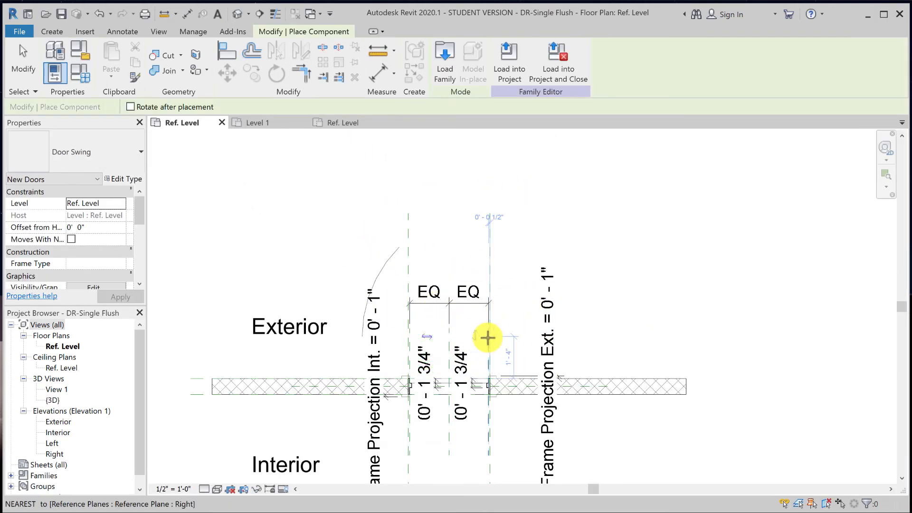
{"action": "scroll", "coordinate": [440, 236], "scroll_direction": "down", "scroll_amount": 3}
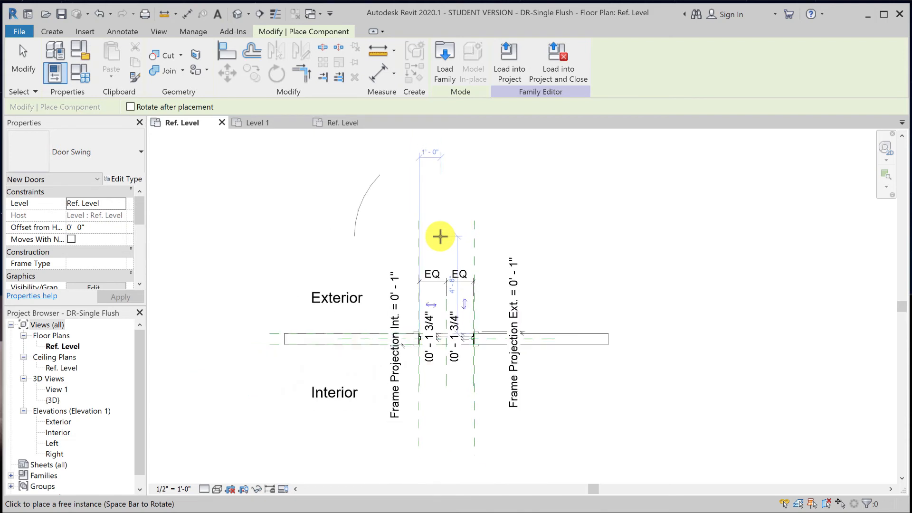
{"action": "middle_click_drag", "start_coordinate": [440, 236], "coordinate": [479, 328]}
{"action": "left_click", "coordinate": [394, 225]}
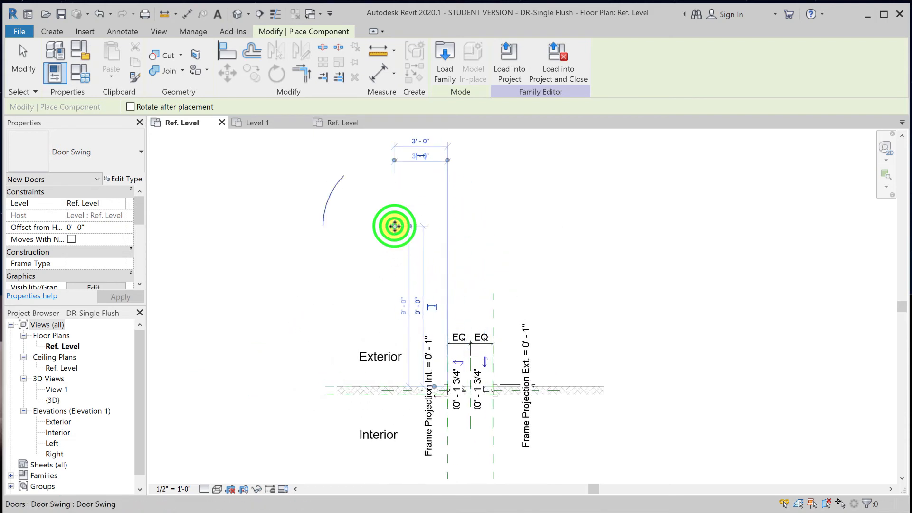
{"action": "left_click", "coordinate": [22, 63]}
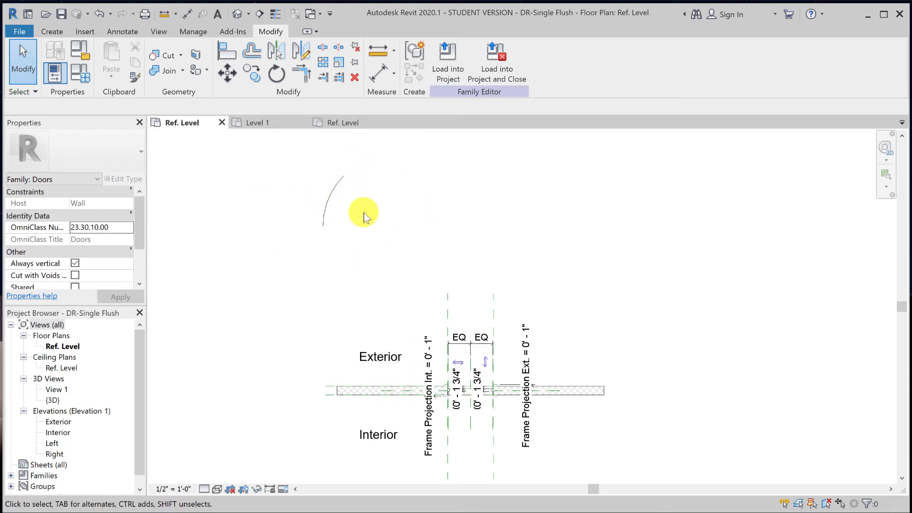
Align the door swing's Center (Left/Right) reference with the inner vertical reference plane at the right jamb and lock the alignment
{"action": "left_click", "coordinate": [221, 57]}
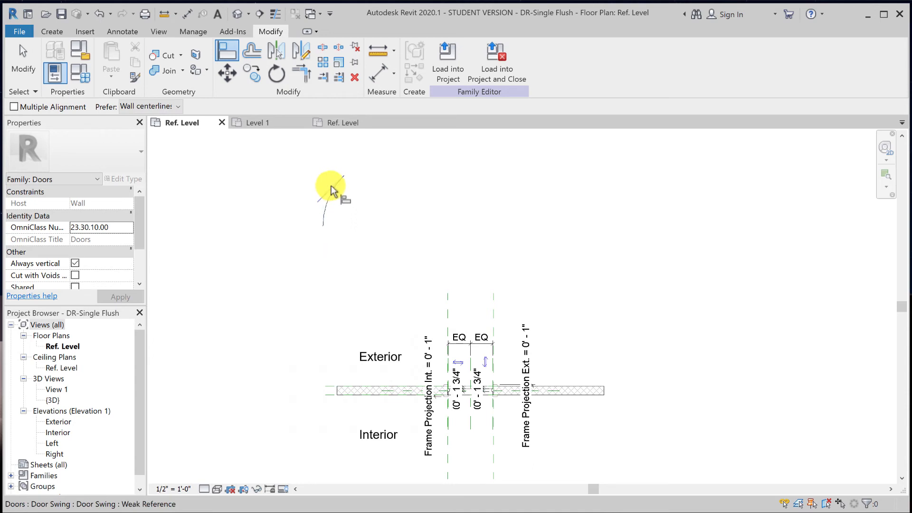
{"action": "left_click", "coordinate": [24, 59]}
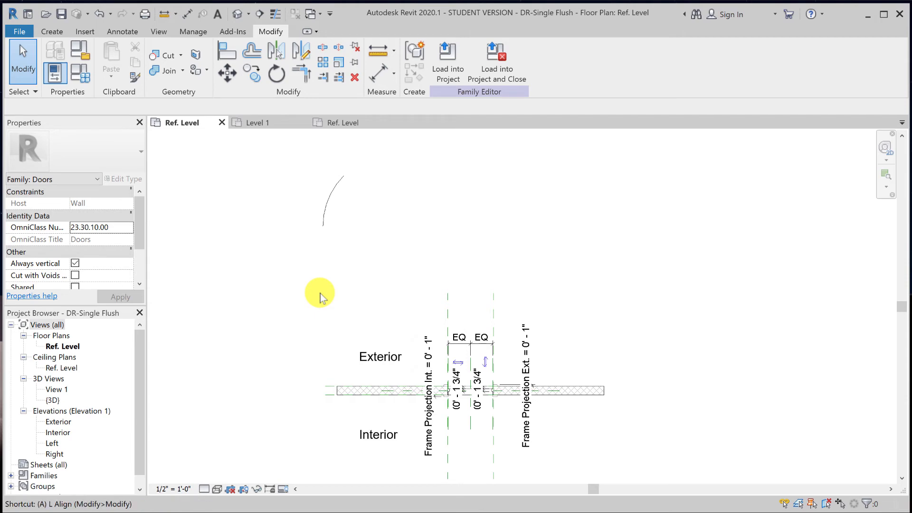
{"action": "key", "text": "a"}
{"action": "key", "text": "l"}
{"action": "scroll", "coordinate": [515, 401], "scroll_direction": "up", "scroll_amount": 6}
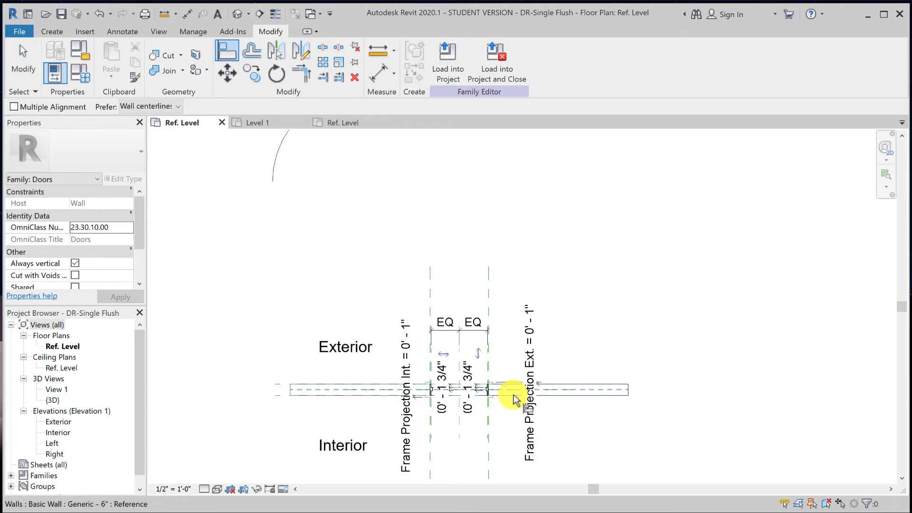
{"action": "scroll", "coordinate": [463, 424], "scroll_direction": "up", "scroll_amount": 5}
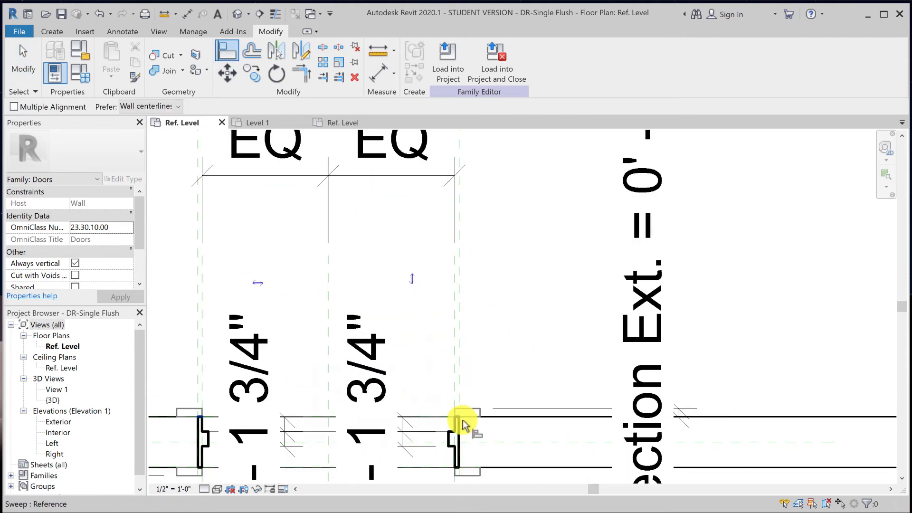
{"action": "scroll", "coordinate": [457, 424], "scroll_direction": "down", "scroll_amount": 1}
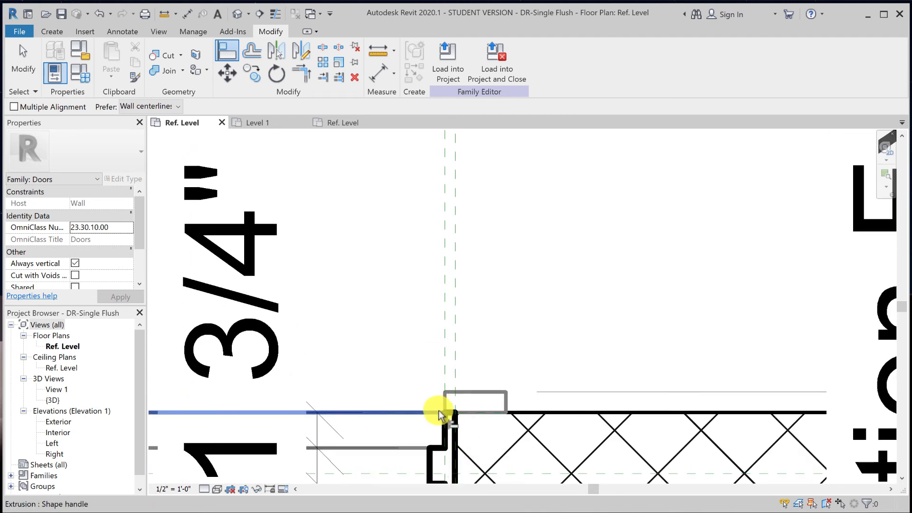
{"action": "left_click", "coordinate": [441, 317]}
{"action": "scroll", "coordinate": [507, 281], "scroll_direction": "down", "scroll_amount": 3}
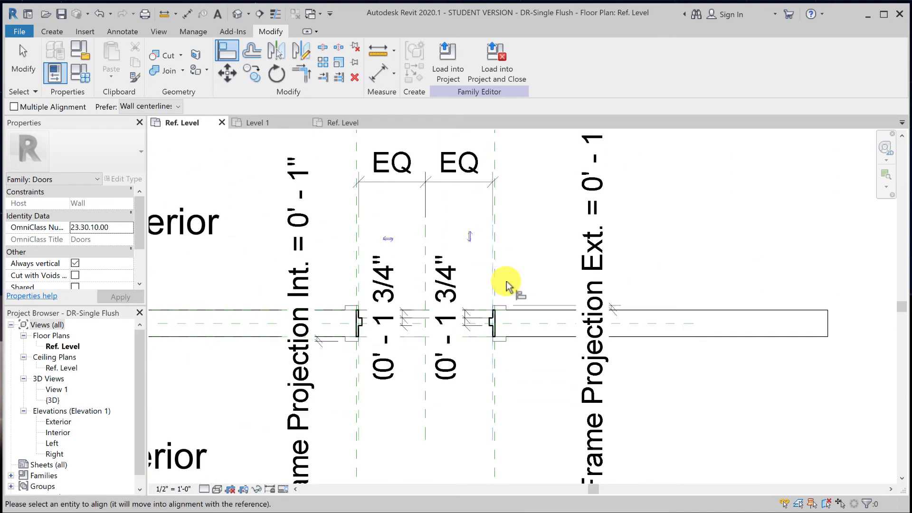
{"action": "scroll", "coordinate": [507, 281], "scroll_direction": "down", "scroll_amount": 3}
{"action": "middle_click_drag", "start_coordinate": [513, 285], "coordinate": [532, 394]}
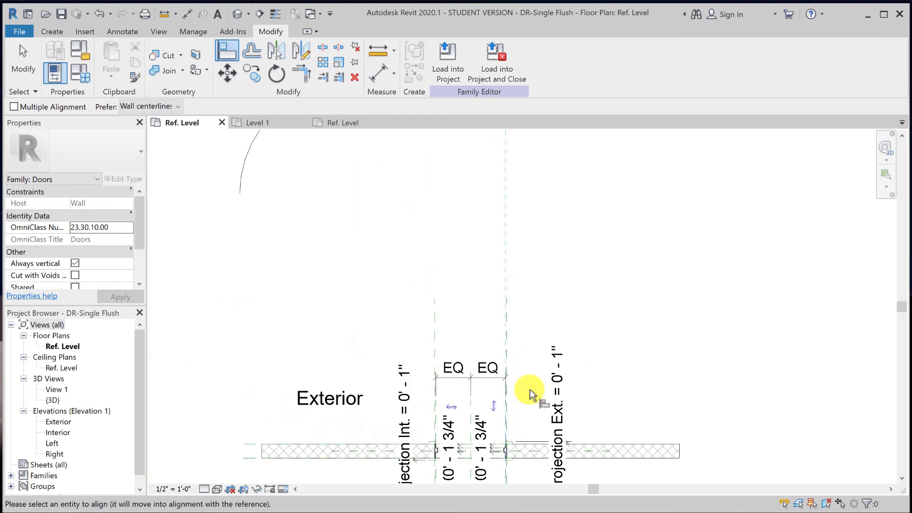
{"action": "middle_click_drag", "start_coordinate": [494, 271], "coordinate": [489, 329]}
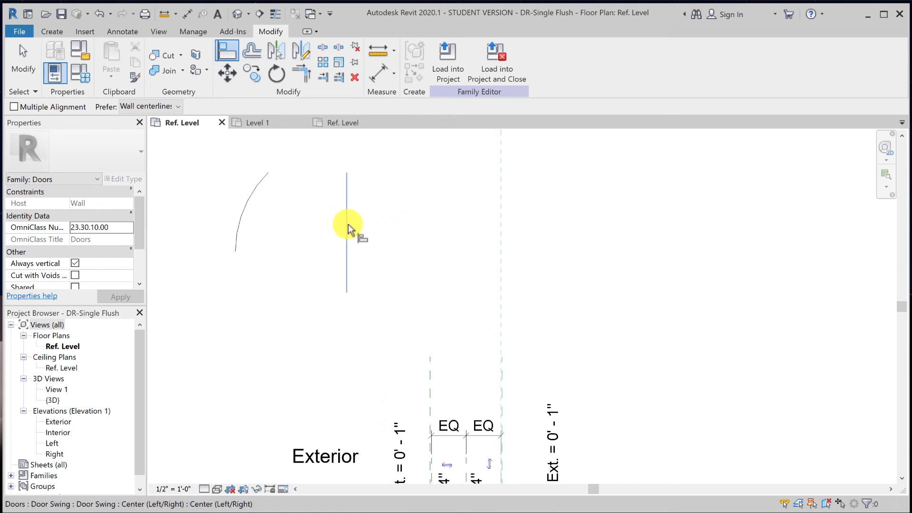
{"action": "left_click", "coordinate": [347, 222]}
{"action": "left_click", "coordinate": [502, 338]}
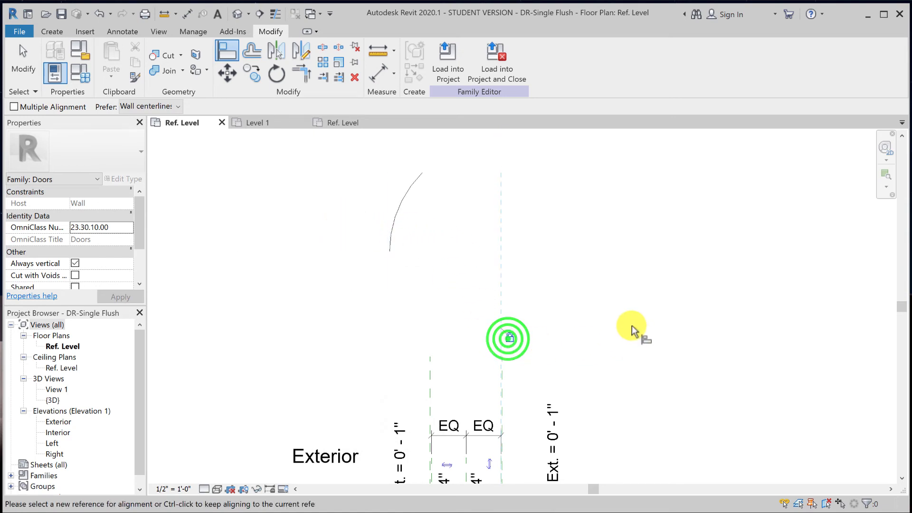
Align the door swing's front/back reference with the reference line along the wall's exterior face and lock the alignment
{"action": "scroll", "coordinate": [633, 326], "scroll_direction": "down", "scroll_amount": 1}
{"action": "middle_click_drag", "start_coordinate": [635, 323], "coordinate": [696, 222]}
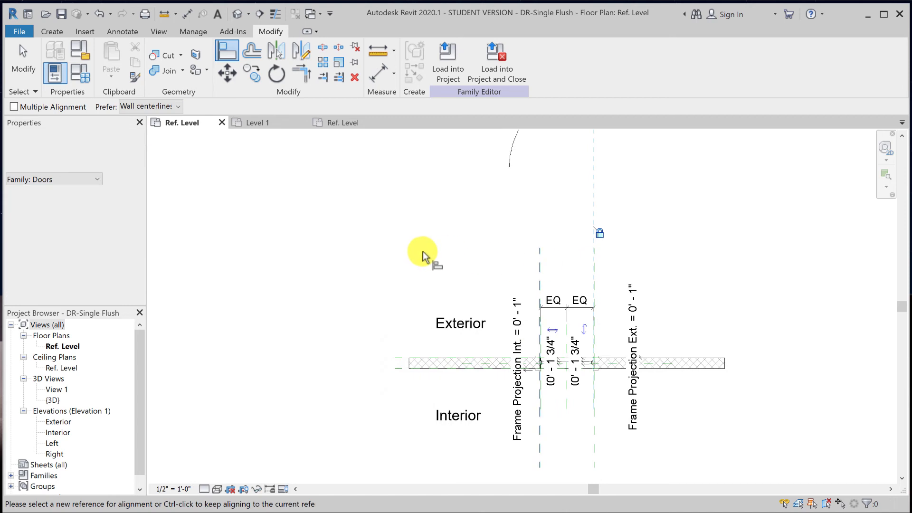
{"action": "left_click", "coordinate": [395, 357]}
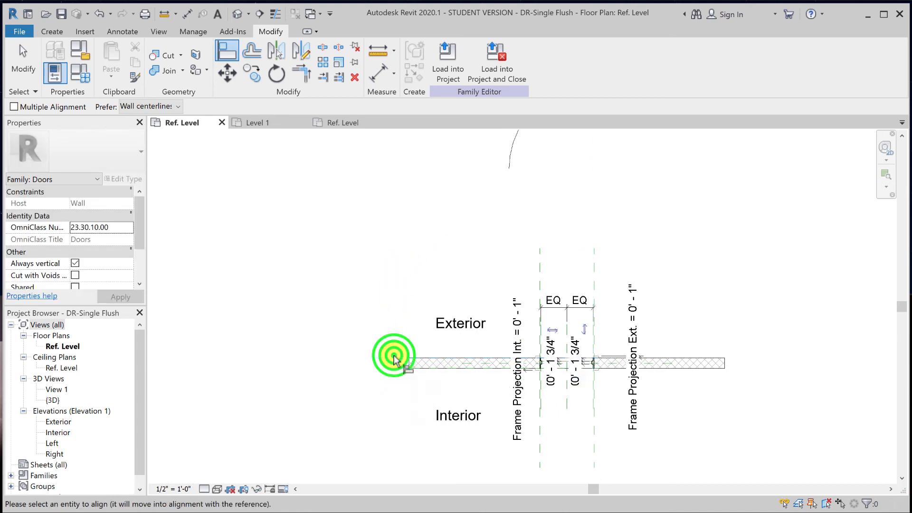
{"action": "left_click", "coordinate": [542, 171]}
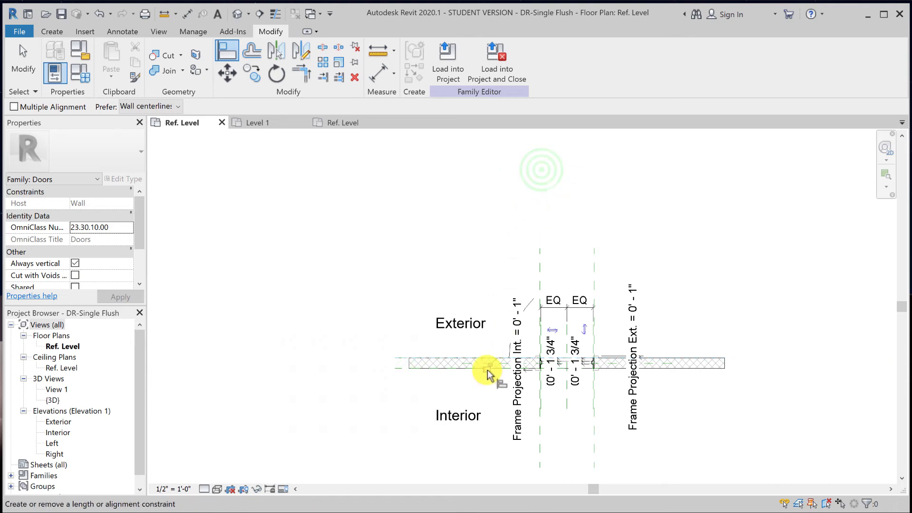
{"action": "left_click", "coordinate": [487, 367]}
{"action": "left_click", "coordinate": [22, 66]}
Associate the placed door swing's Width type parameter with the door family's Width parameter and accept the type properties
{"action": "scroll", "coordinate": [601, 347], "scroll_direction": "up", "scroll_amount": 5}
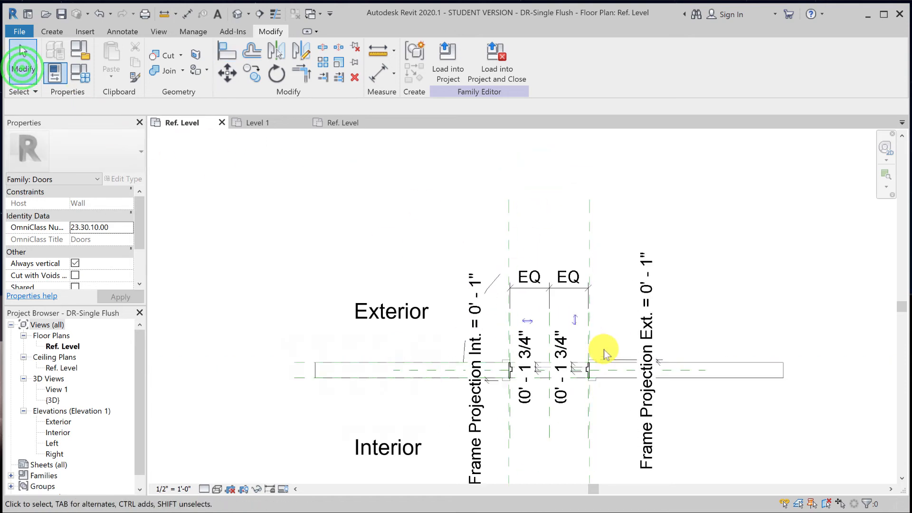
{"action": "left_click", "coordinate": [399, 232]}
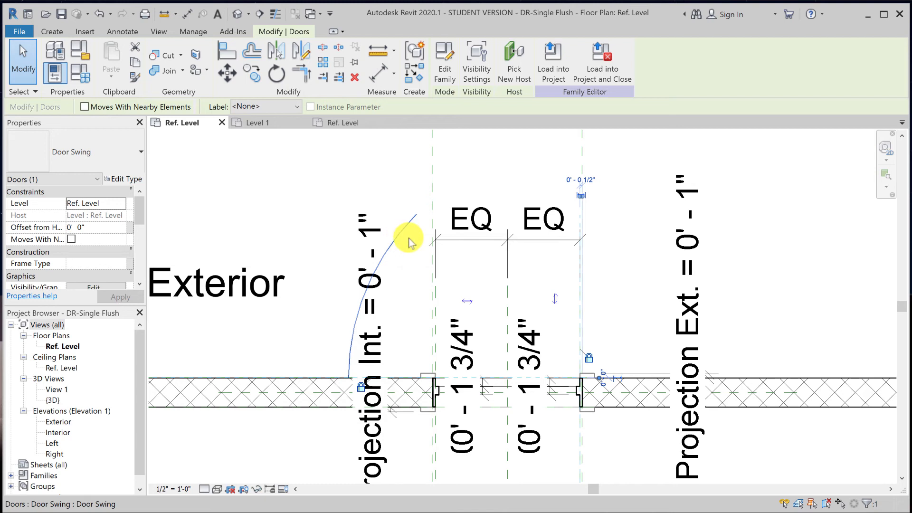
{"action": "left_click", "coordinate": [405, 232]}
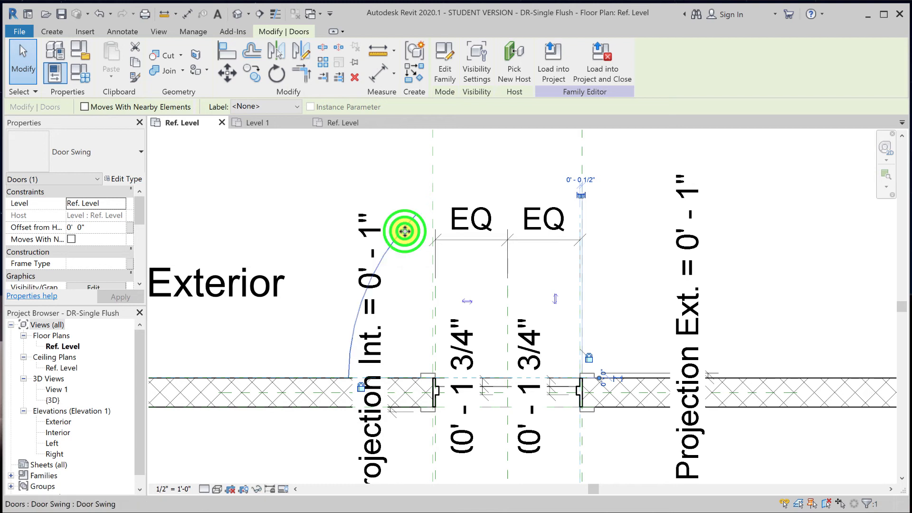
{"action": "left_click", "coordinate": [129, 180]}
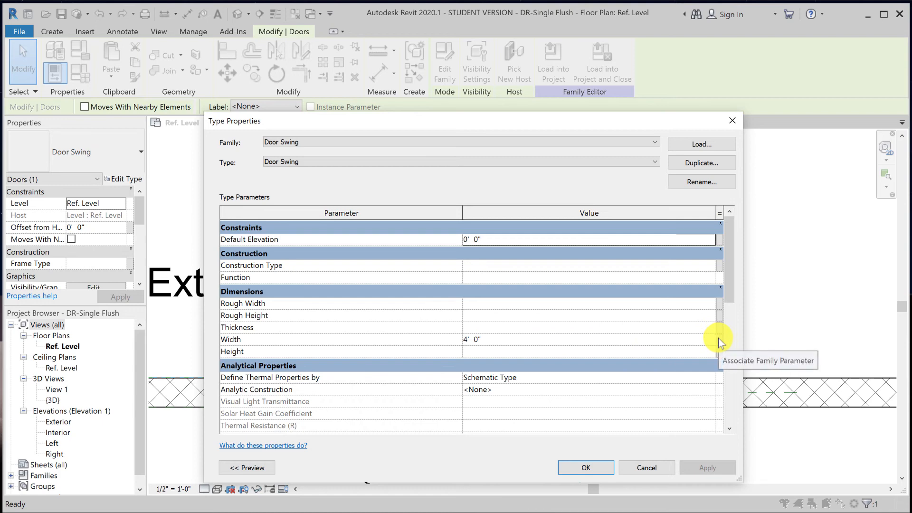
{"action": "mouse_move", "coordinate": [230, 342]}
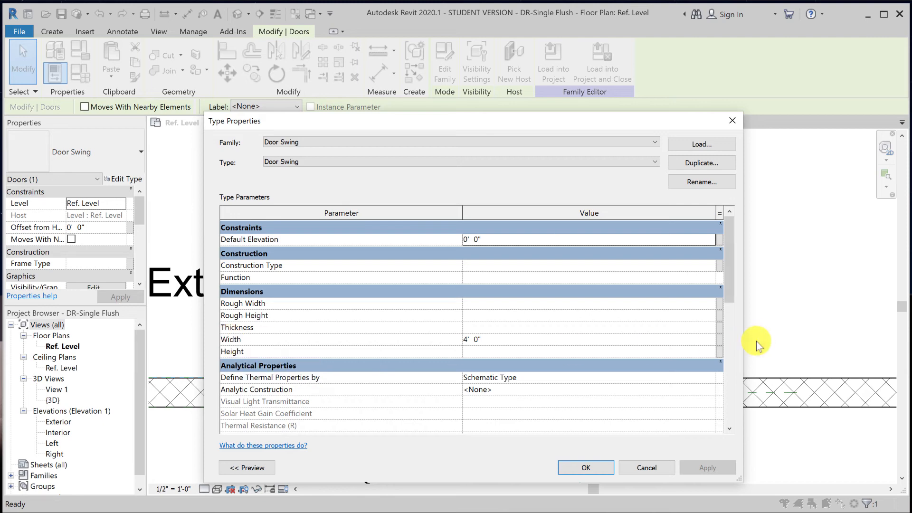
{"action": "left_click", "coordinate": [719, 340]}
{"action": "left_click", "coordinate": [387, 321]}
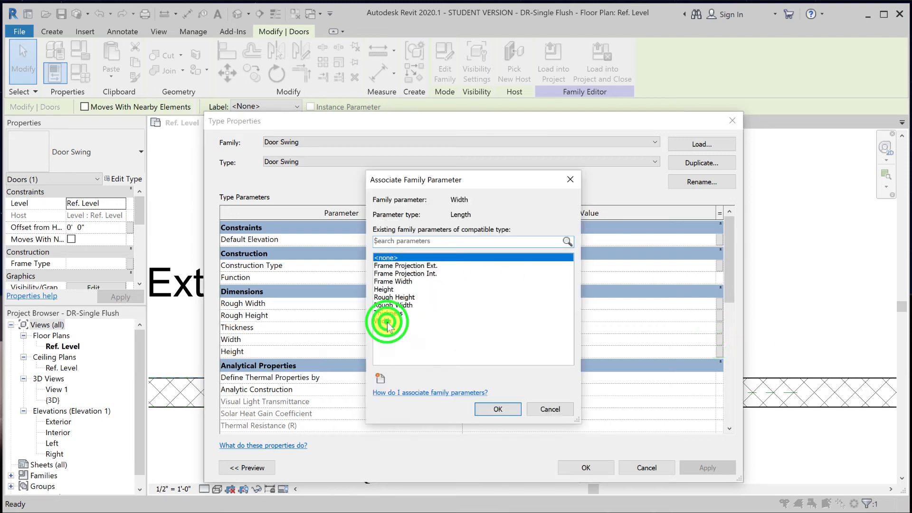
{"action": "left_click", "coordinate": [507, 407]}
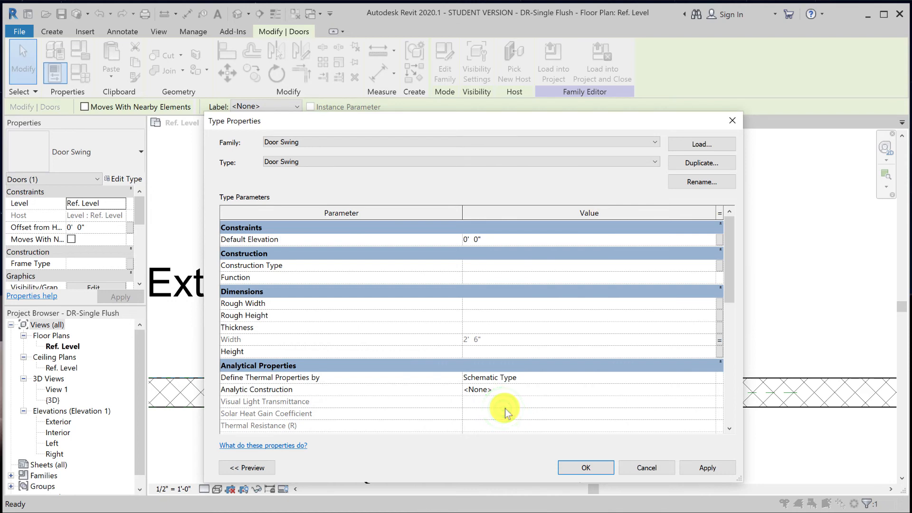
{"action": "left_click", "coordinate": [596, 470]}
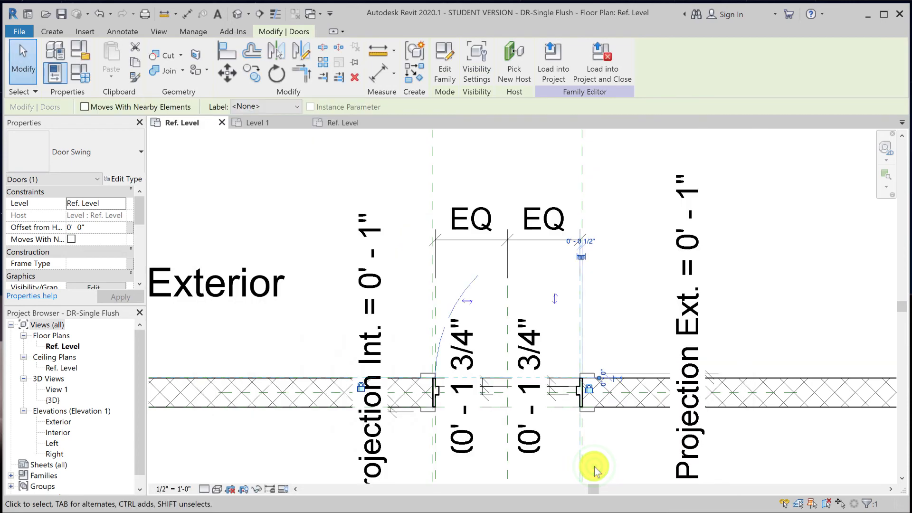
Inspect how the placed door swing fits the opening and review the parameters in the door family's types
{"action": "scroll", "coordinate": [466, 301], "scroll_direction": "up", "scroll_amount": 2}
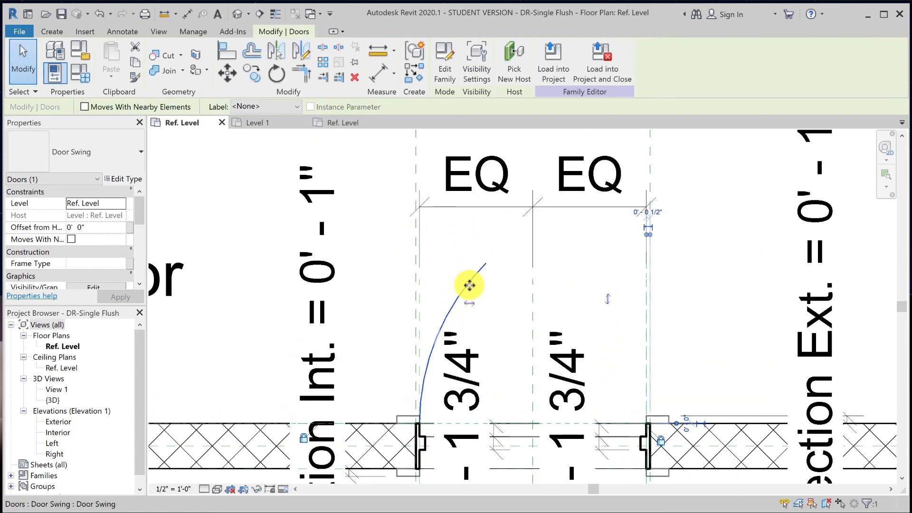
{"action": "left_click", "coordinate": [469, 286]}
{"action": "left_click", "coordinate": [444, 254]}
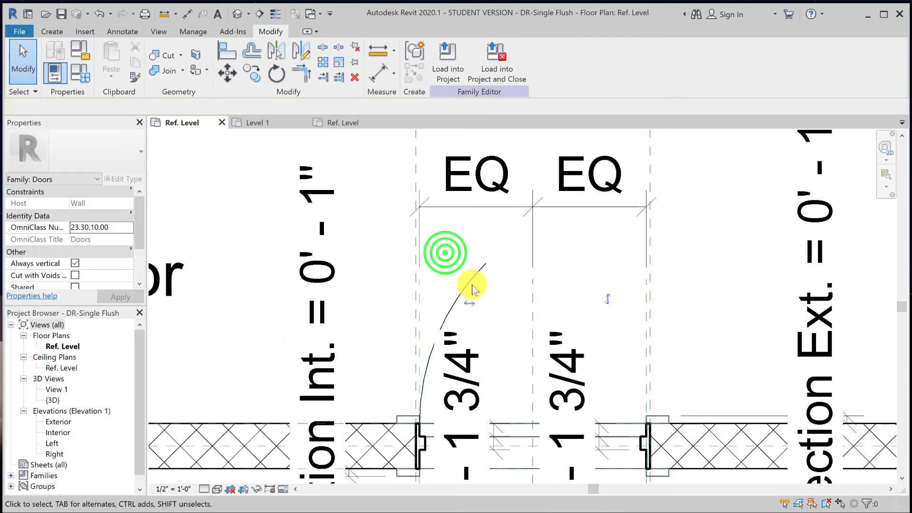
{"action": "left_click", "coordinate": [472, 288]}
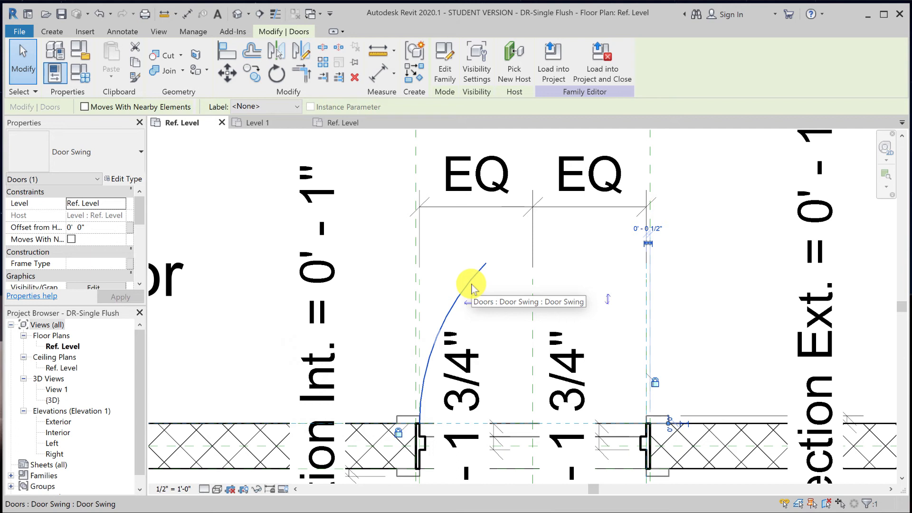
{"action": "left_click", "coordinate": [356, 243]}
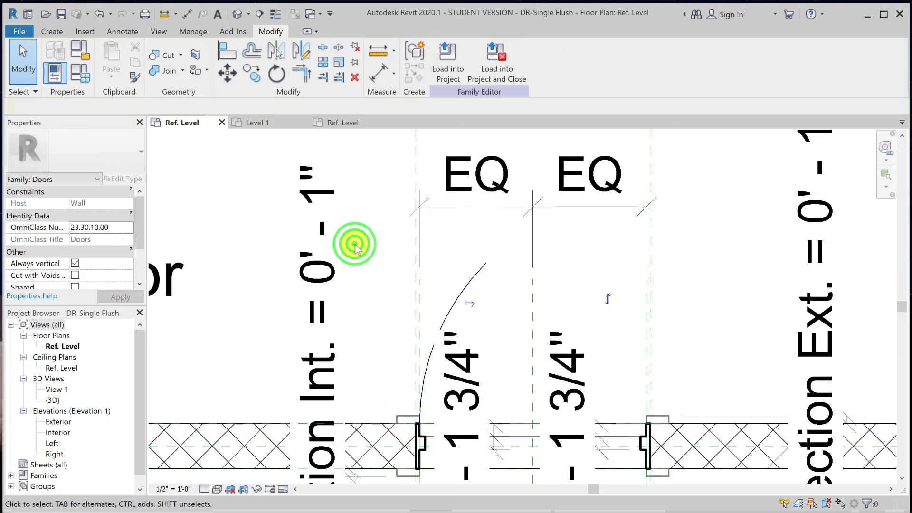
{"action": "left_click", "coordinate": [468, 285]}
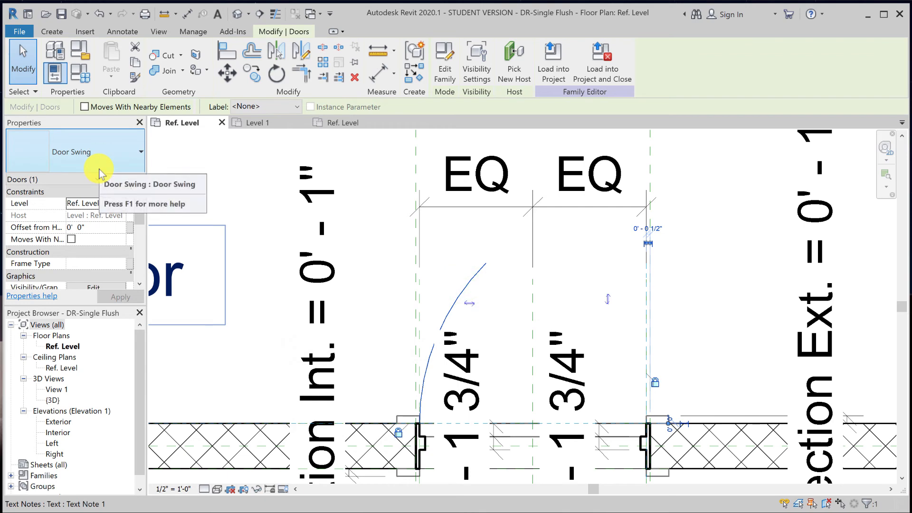
{"action": "left_click", "coordinate": [190, 177]}
{"action": "scroll", "coordinate": [195, 181], "scroll_direction": "down", "scroll_amount": 4}
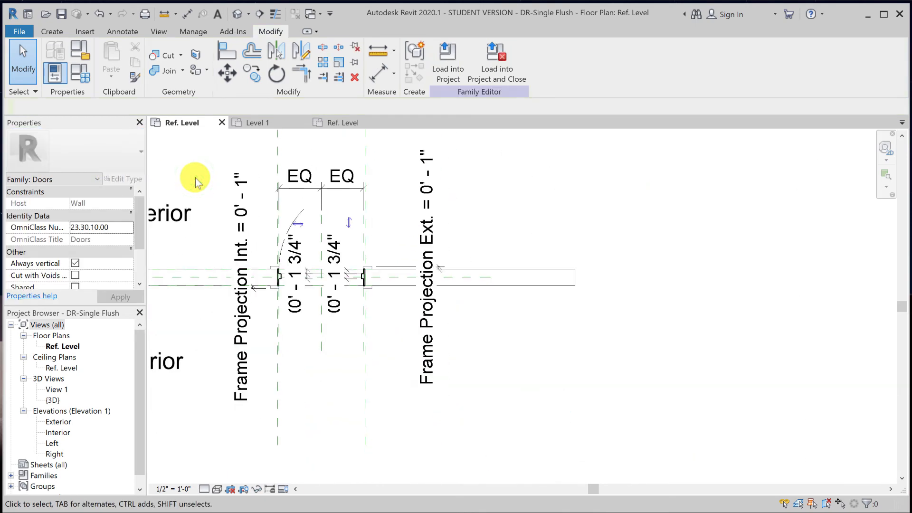
{"action": "middle_click_drag", "start_coordinate": [195, 180], "coordinate": [434, 252]}
{"action": "left_click", "coordinate": [83, 80]}
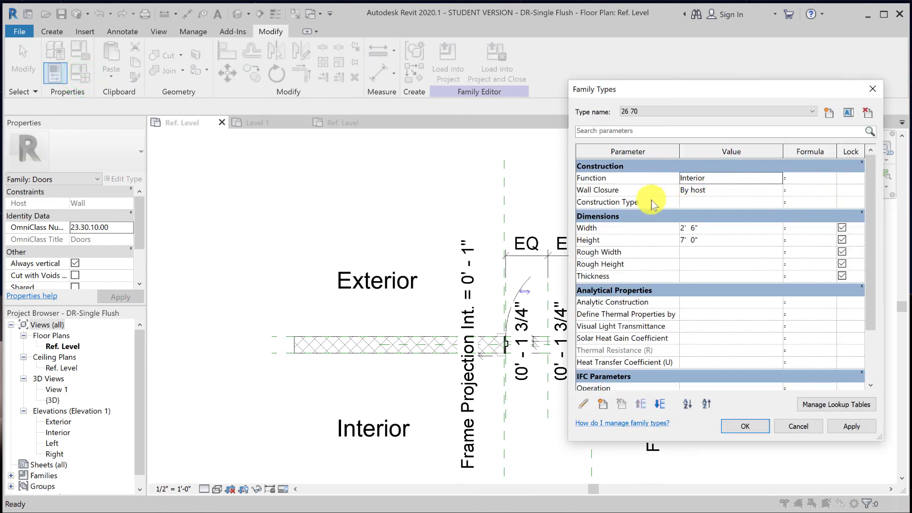
{"action": "left_click_drag", "start_coordinate": [872, 284], "coordinate": [866, 224]}
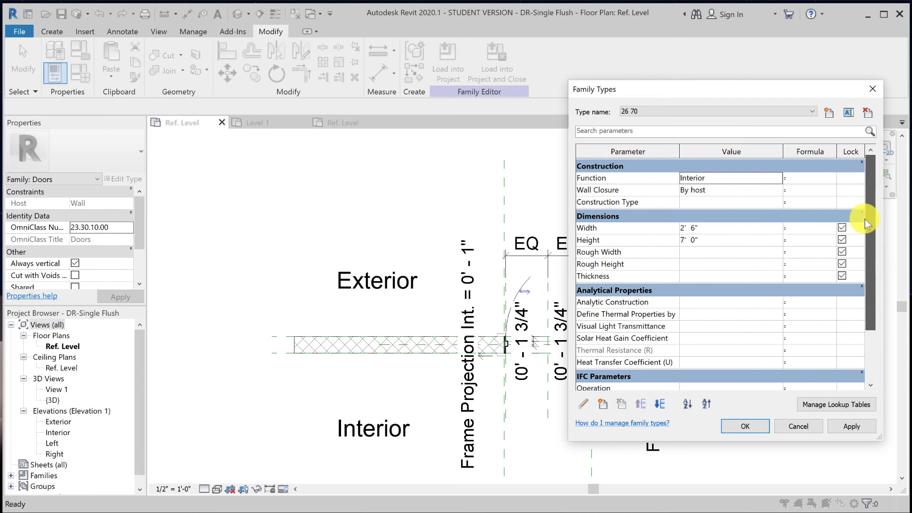
{"action": "left_click", "coordinate": [745, 426]}
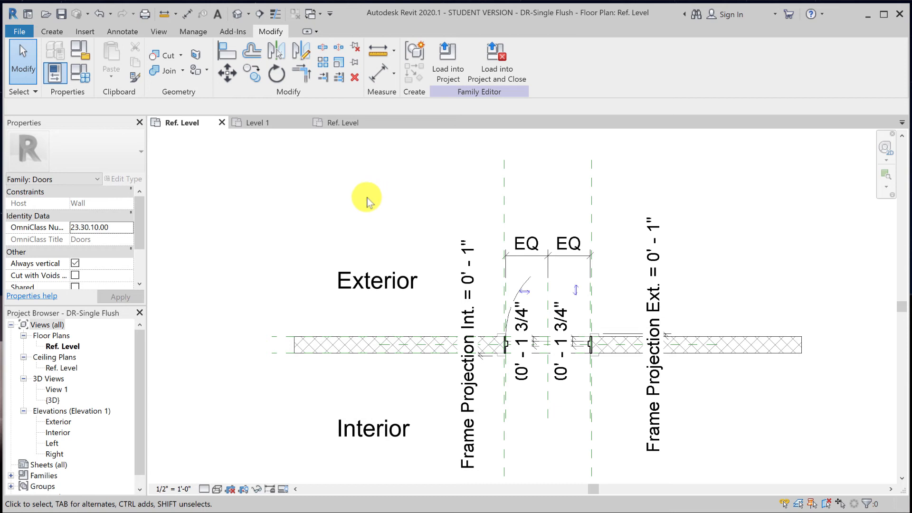
Place an angular dimension between the reference line along the wall's exterior face and the vertical reference plane at the left jamb
{"action": "left_click", "coordinate": [188, 15]}
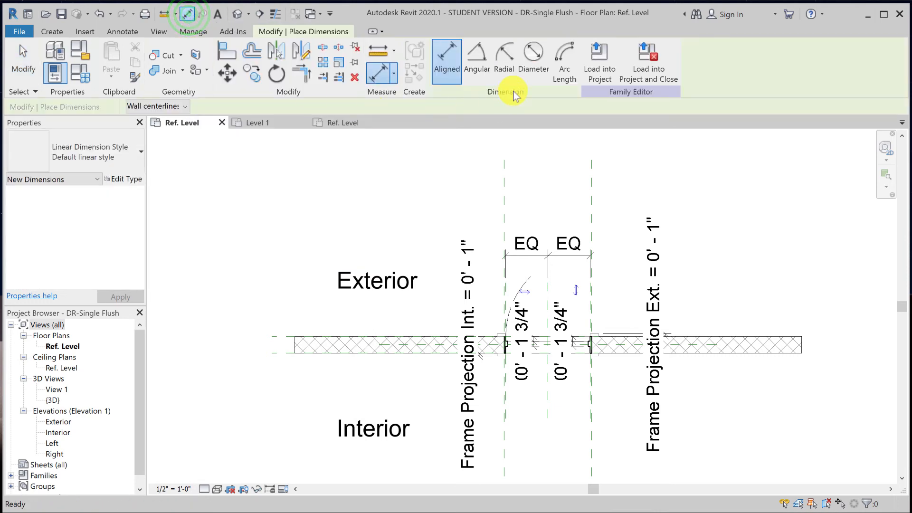
{"action": "left_click", "coordinate": [481, 63]}
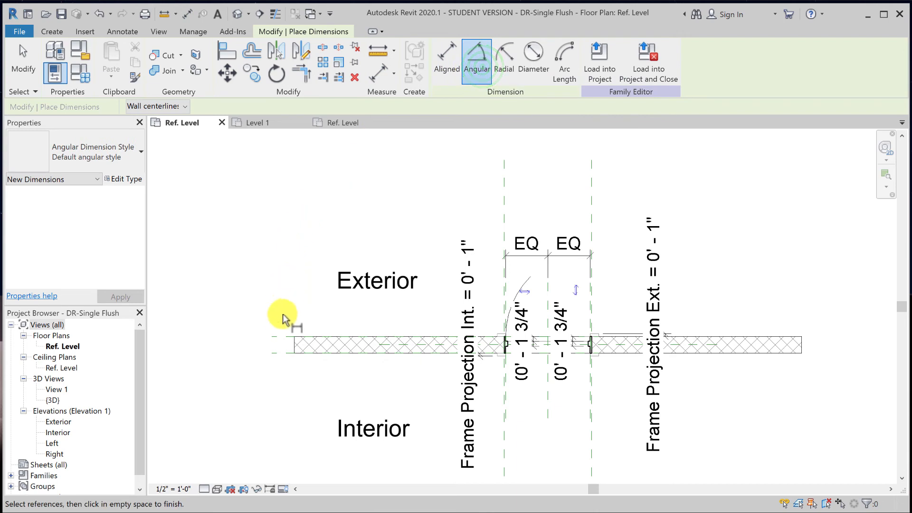
{"action": "left_click", "coordinate": [276, 334]}
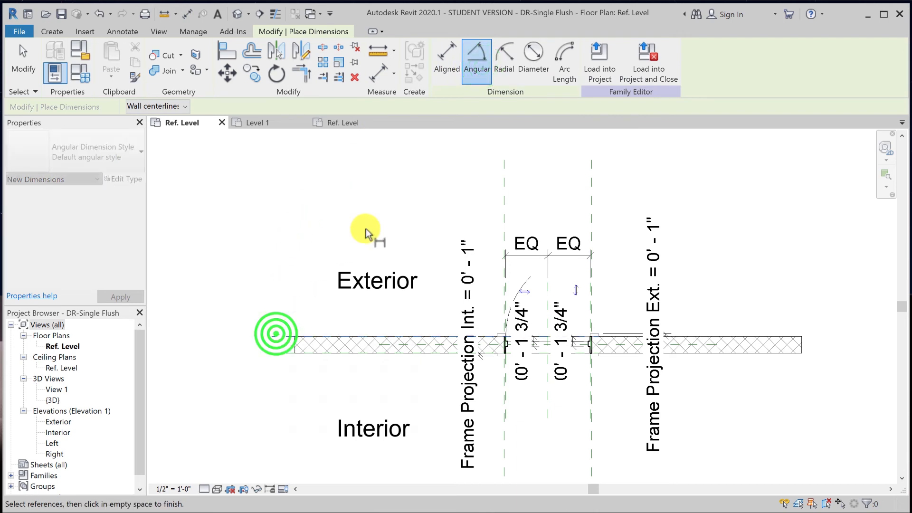
{"action": "left_click", "coordinate": [504, 175]}
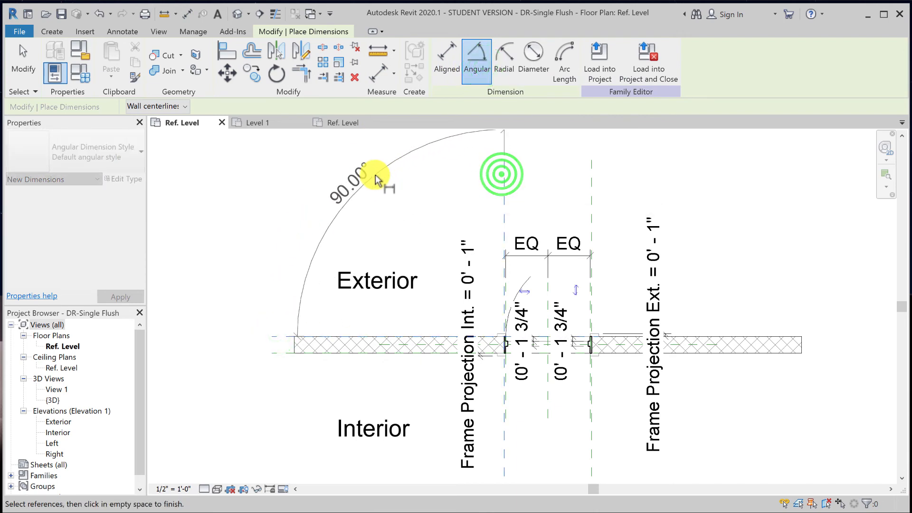
{"action": "scroll", "coordinate": [377, 183], "scroll_direction": "down", "scroll_amount": 1}
{"action": "middle_click_drag", "start_coordinate": [377, 185], "coordinate": [351, 201]}
{"action": "left_click", "coordinate": [306, 199]}
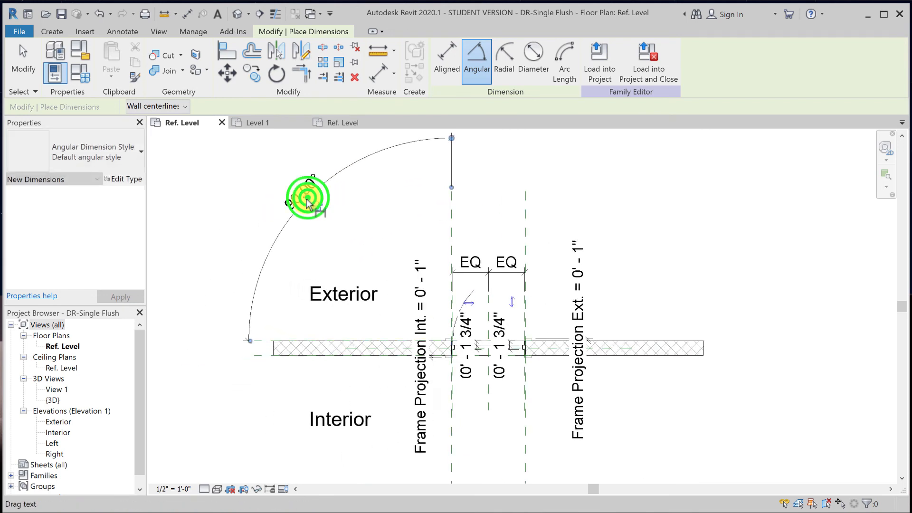
{"action": "left_click", "coordinate": [23, 60]}
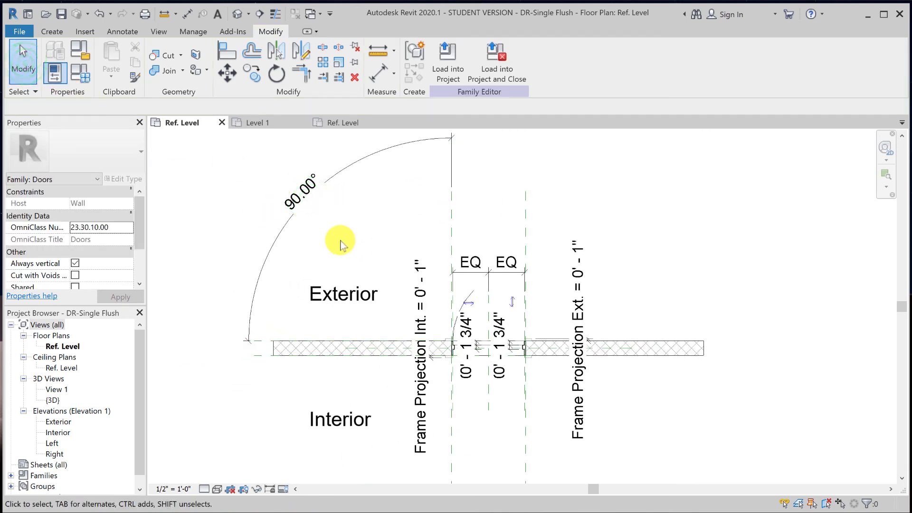
Label the angular dimension with a new instance family parameter named Door Swing, grouped under Dimensions
{"action": "left_click", "coordinate": [350, 169]}
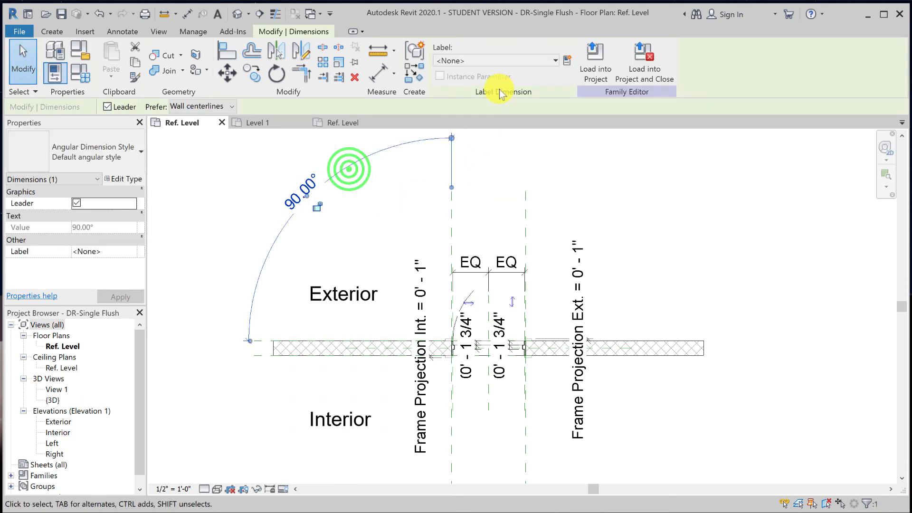
{"action": "left_click", "coordinate": [499, 60]}
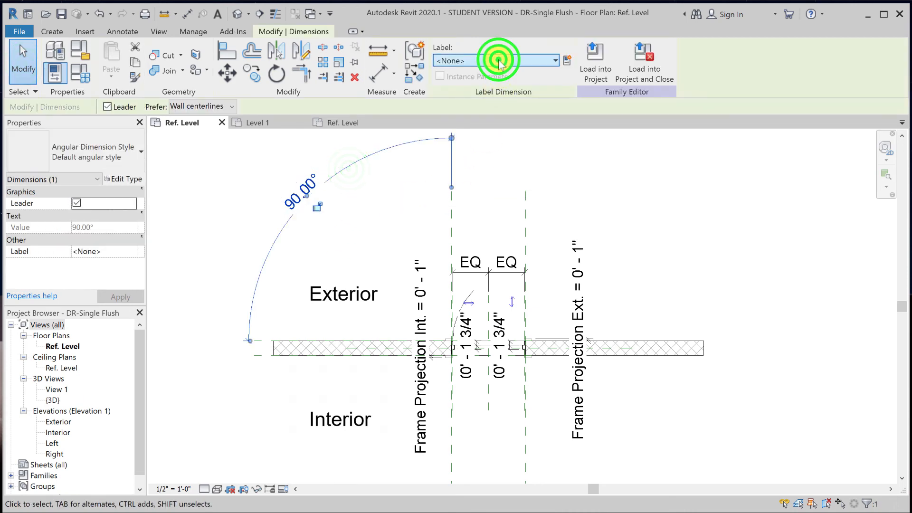
{"action": "left_click", "coordinate": [569, 61]}
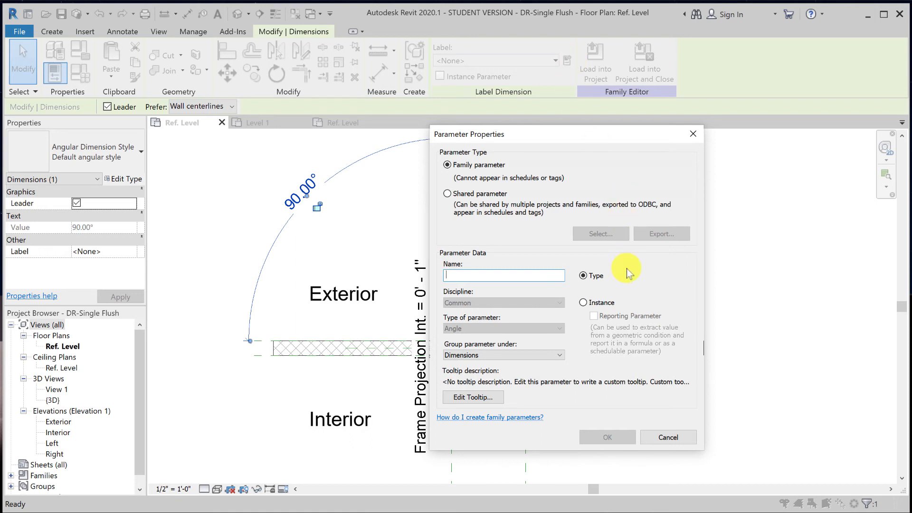
{"action": "left_click", "coordinate": [582, 304]}
{"action": "left_click", "coordinate": [464, 275]}
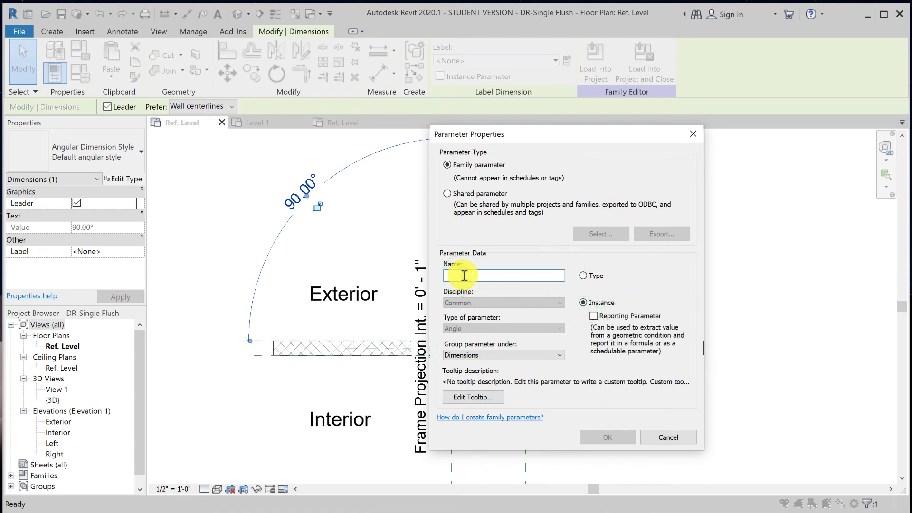
{"action": "type", "text": "Door Swing"}
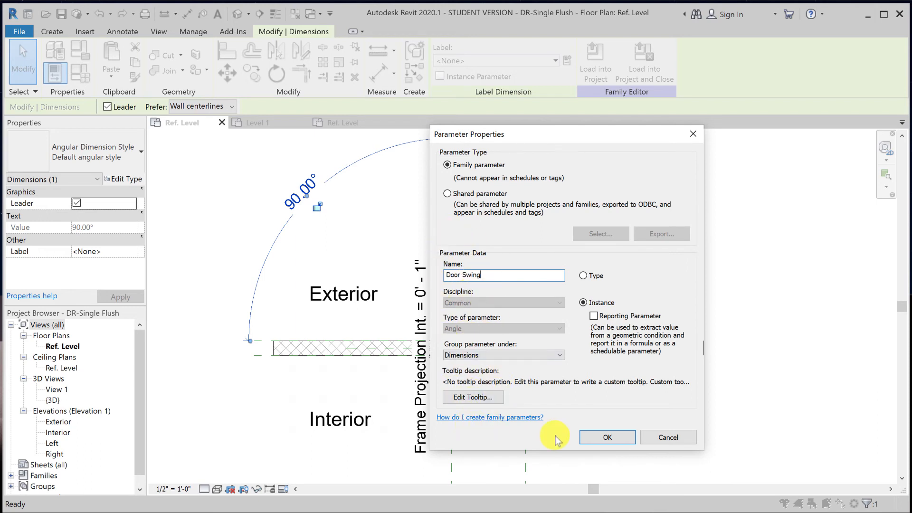
{"action": "left_click", "coordinate": [603, 441]}
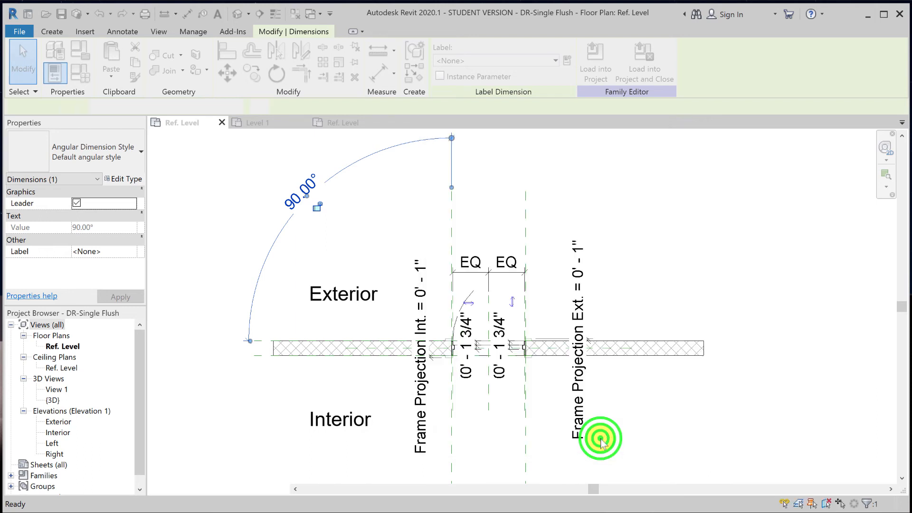
Delete the angular dimension labelled Door Swing from the plan view
{"action": "left_click", "coordinate": [675, 215]}
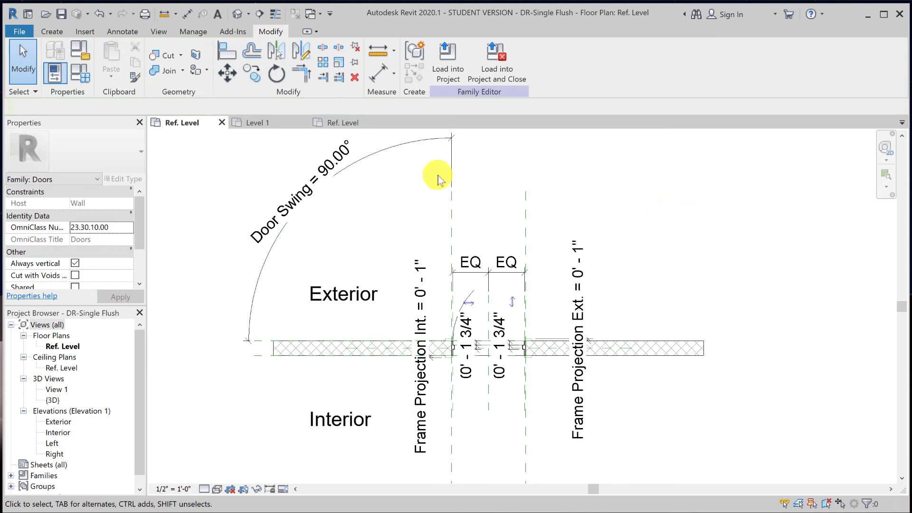
{"action": "left_click", "coordinate": [355, 166]}
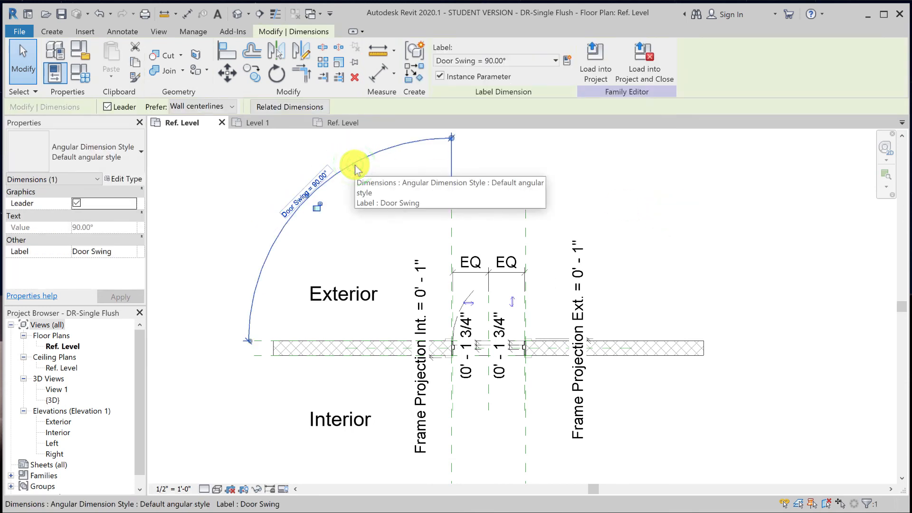
{"action": "key", "text": "Delete"}
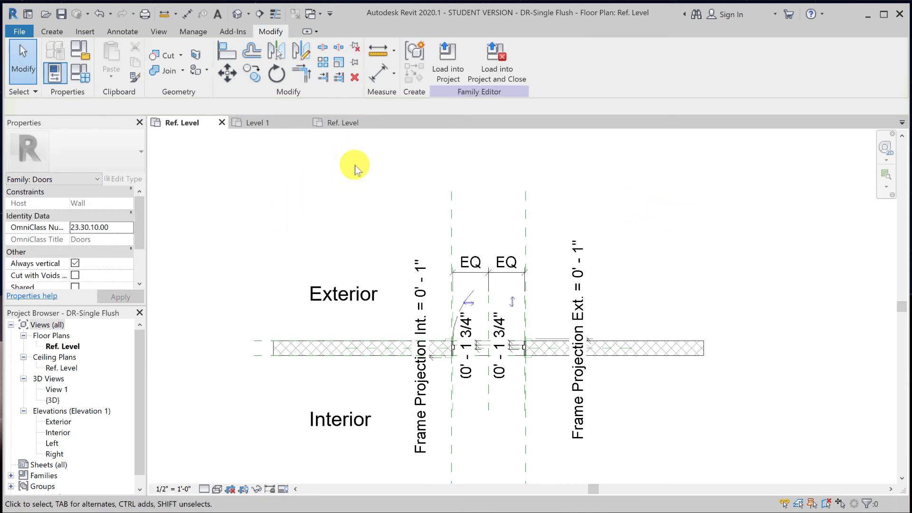
Associate the nested door swing's Door Swing angle with the door family's Door Swing parameter
{"action": "left_click", "coordinate": [468, 295]}
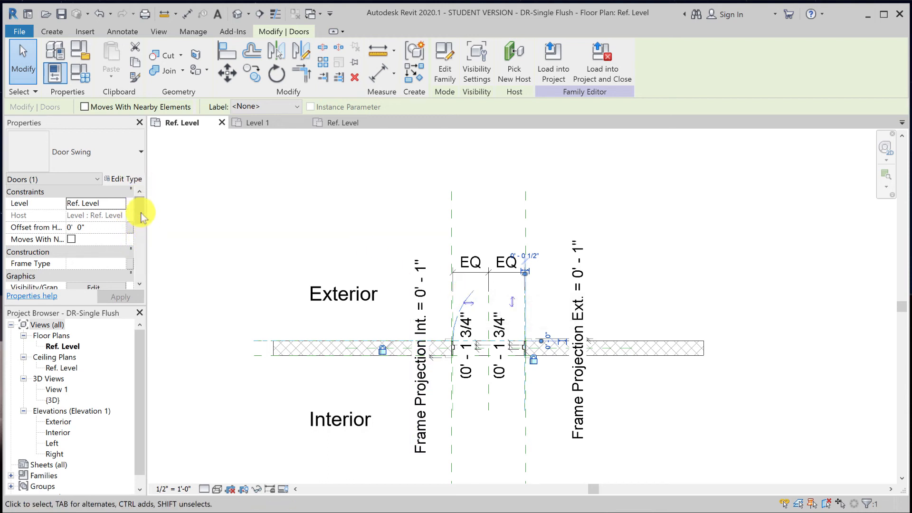
{"action": "left_click_drag", "start_coordinate": [139, 212], "coordinate": [140, 249]}
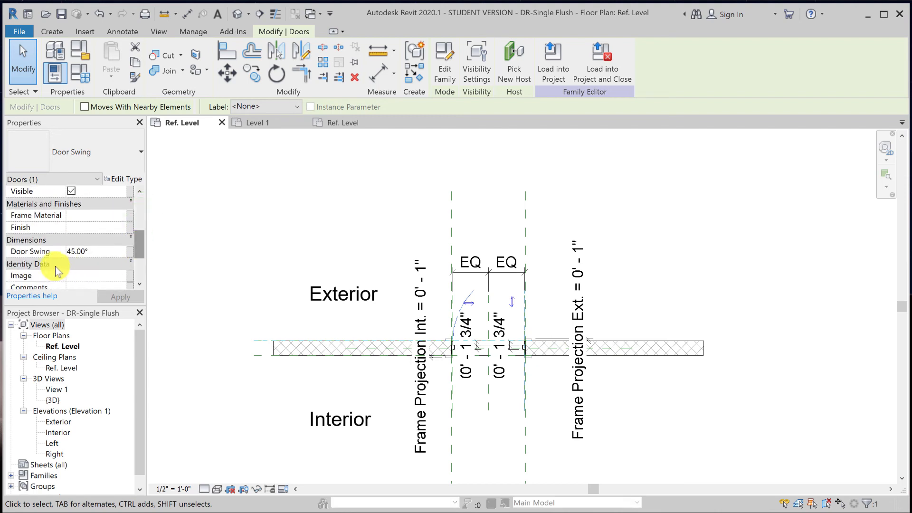
{"action": "left_click", "coordinate": [128, 258]}
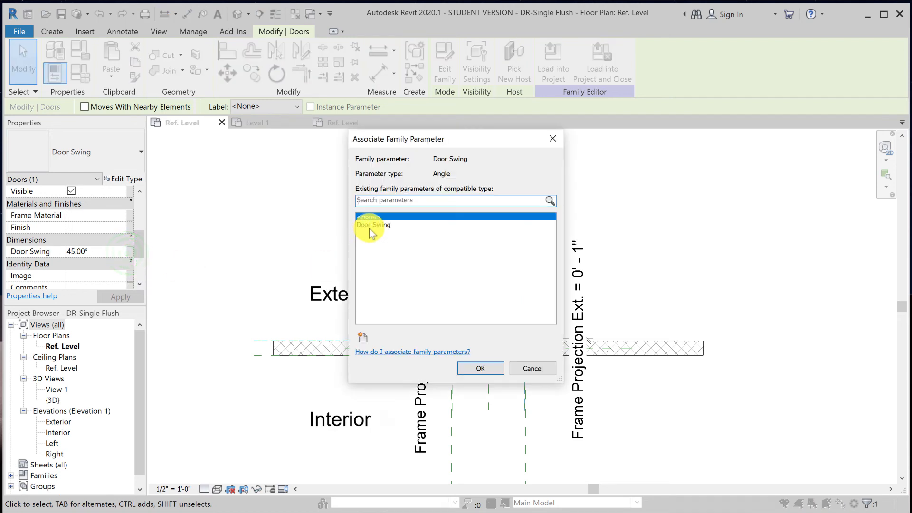
{"action": "left_click", "coordinate": [372, 225]}
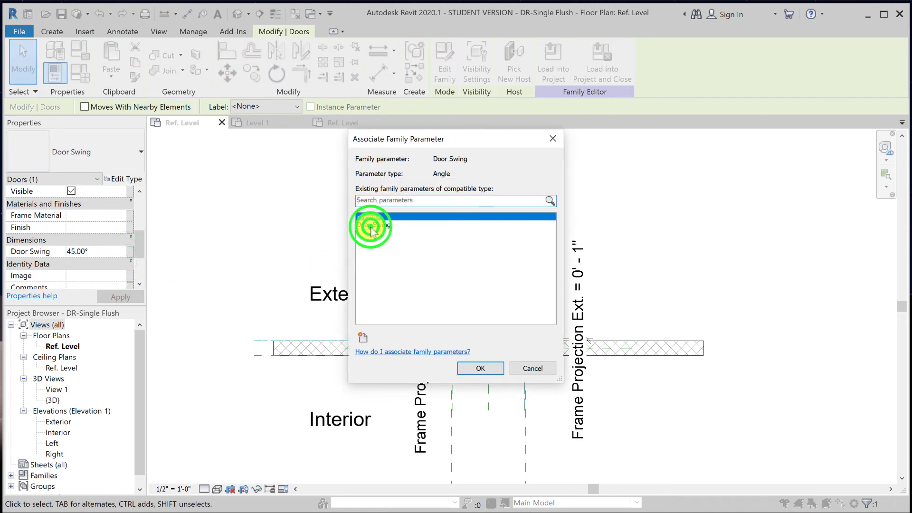
{"action": "left_click", "coordinate": [423, 145]}
{"action": "left_click_drag", "start_coordinate": [423, 145], "coordinate": [673, 149]}
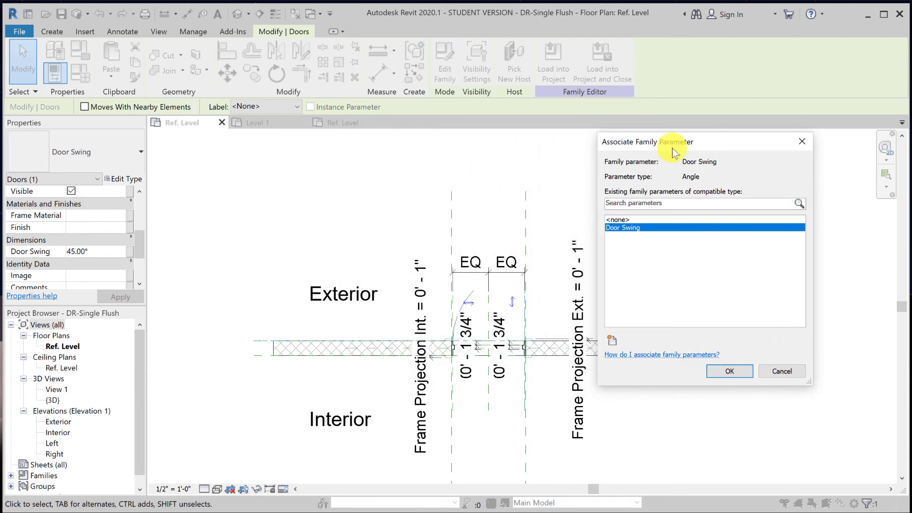
{"action": "left_click", "coordinate": [730, 373]}
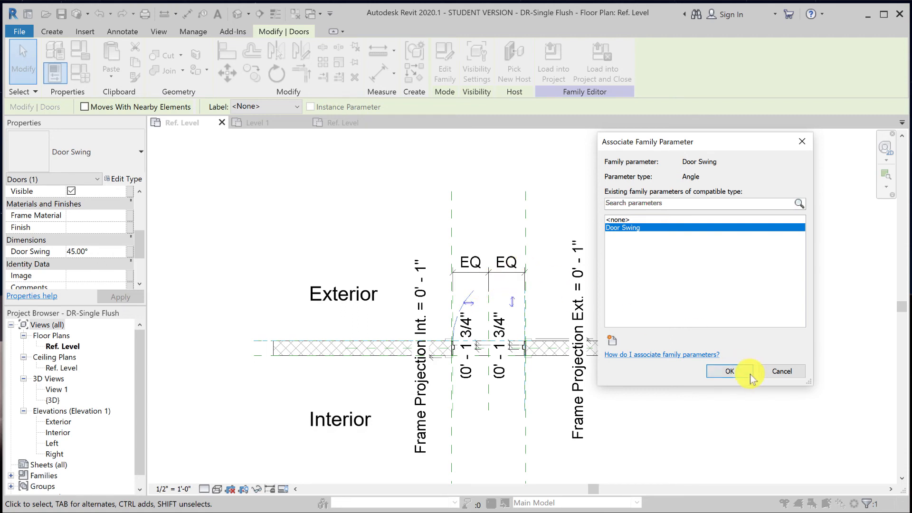
{"action": "left_click", "coordinate": [729, 372]}
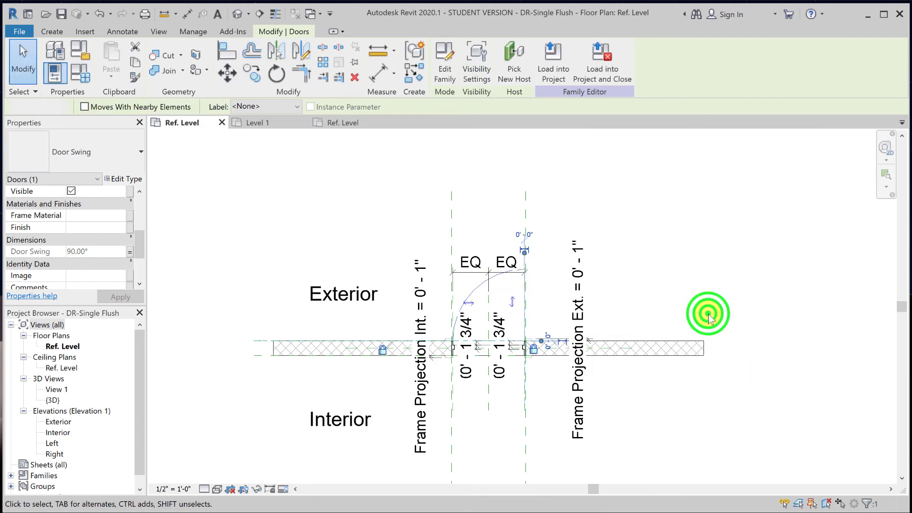
{"action": "left_click", "coordinate": [729, 371]}
Flex the door family by applying the 30 80 type and returning to the 26 70 type in Family Types
{"action": "left_click", "coordinate": [474, 291]}
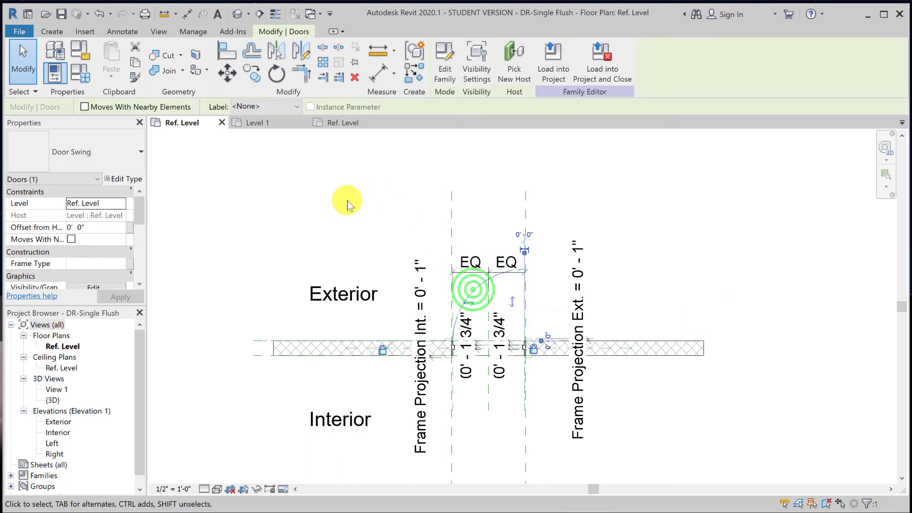
{"action": "left_click", "coordinate": [346, 198]}
{"action": "left_click", "coordinate": [81, 74]}
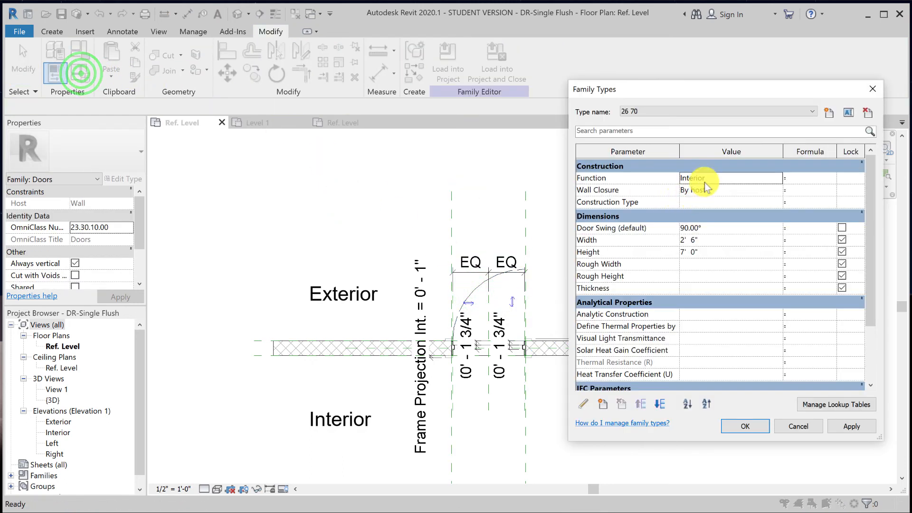
{"action": "left_click", "coordinate": [717, 109]}
{"action": "left_click", "coordinate": [718, 128]}
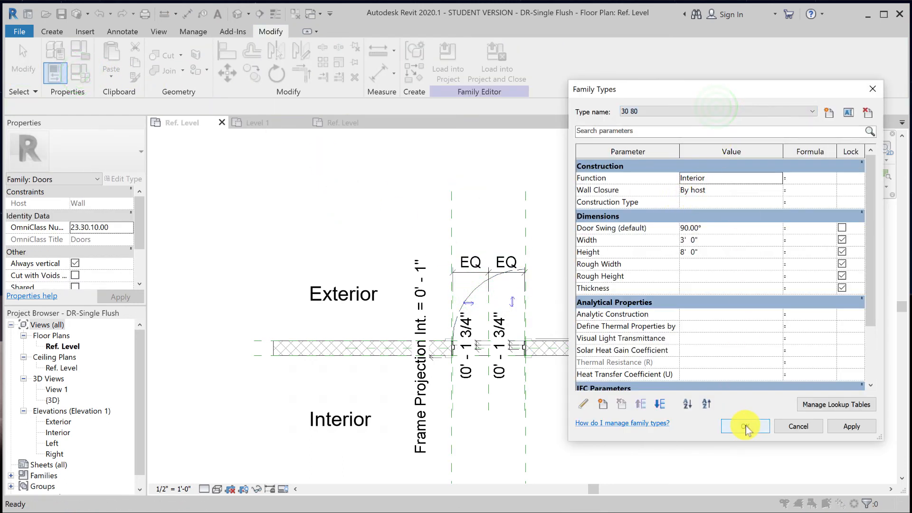
{"action": "left_click", "coordinate": [852, 426]}
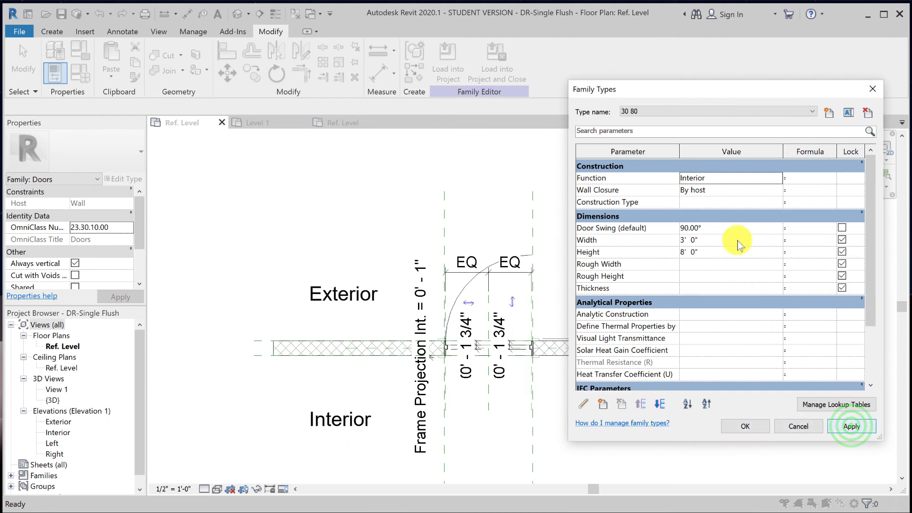
{"action": "left_click", "coordinate": [648, 112]}
{"action": "left_click", "coordinate": [647, 121]}
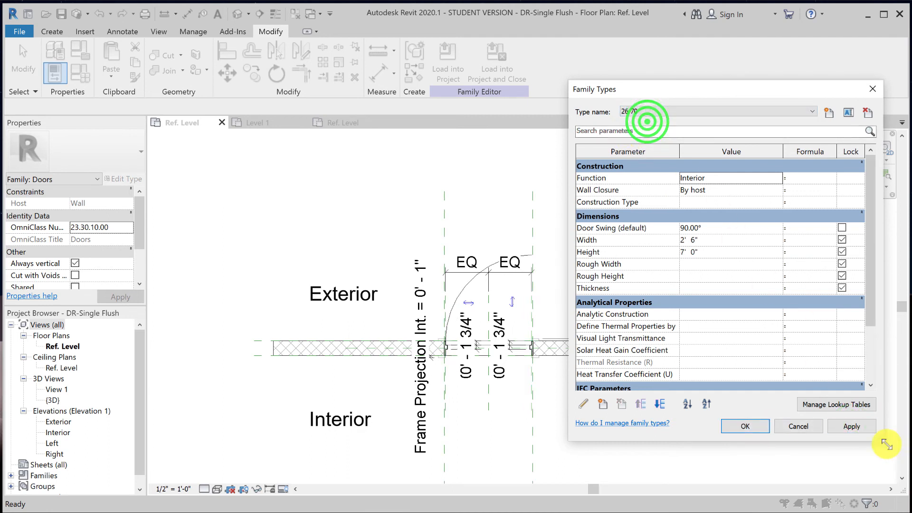
{"action": "left_click", "coordinate": [863, 429]}
Set the default Door Swing angle of the 26 70 type to 45° and apply it
{"action": "left_click", "coordinate": [695, 226]}
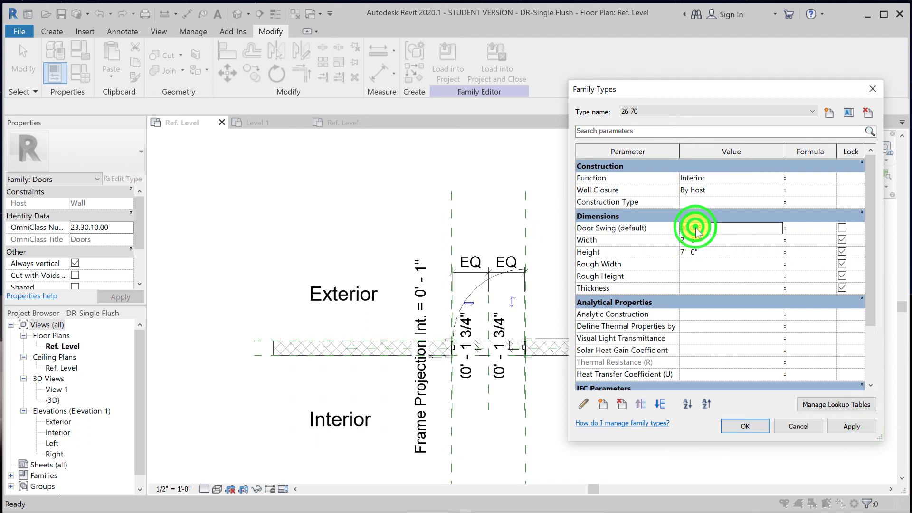
{"action": "left_click_drag", "start_coordinate": [721, 225], "coordinate": [678, 228]}
{"action": "type", "text": "45"}
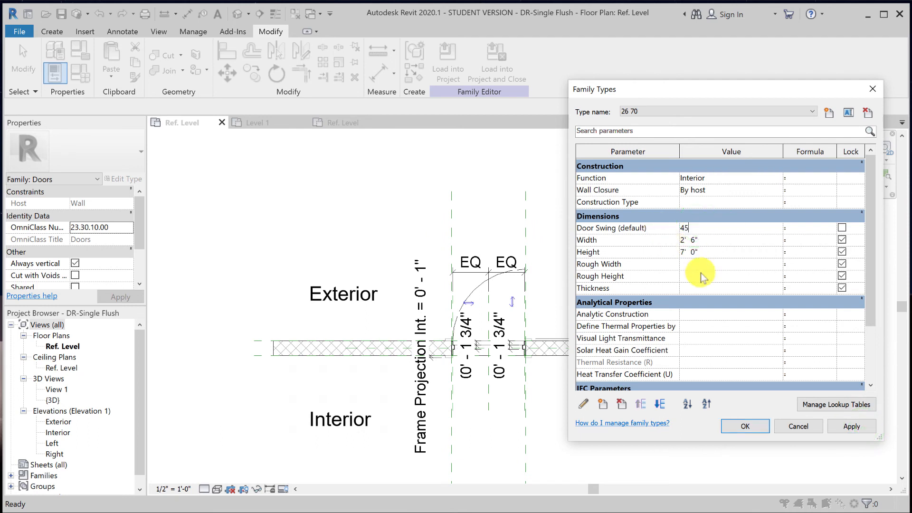
{"action": "left_click", "coordinate": [852, 426]}
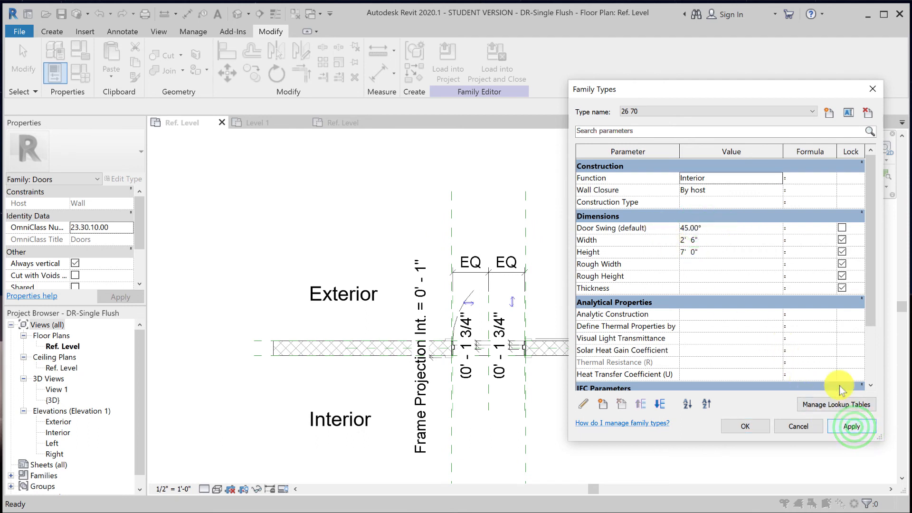
Flex the door family by applying the 30 80 type, finish on the 26 70 type, and accept Family Types
{"action": "left_click", "coordinate": [682, 112]}
{"action": "left_click", "coordinate": [679, 125]}
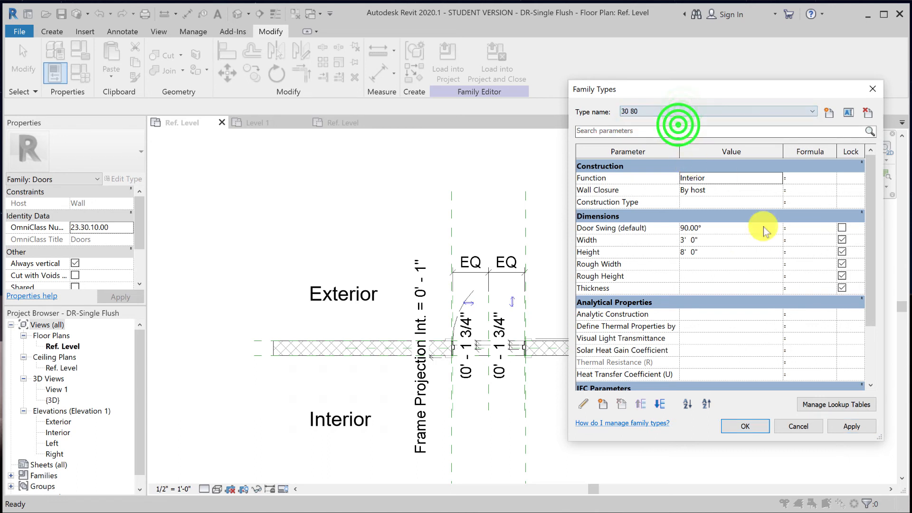
{"action": "left_click", "coordinate": [851, 427]}
{"action": "left_click", "coordinate": [688, 112]}
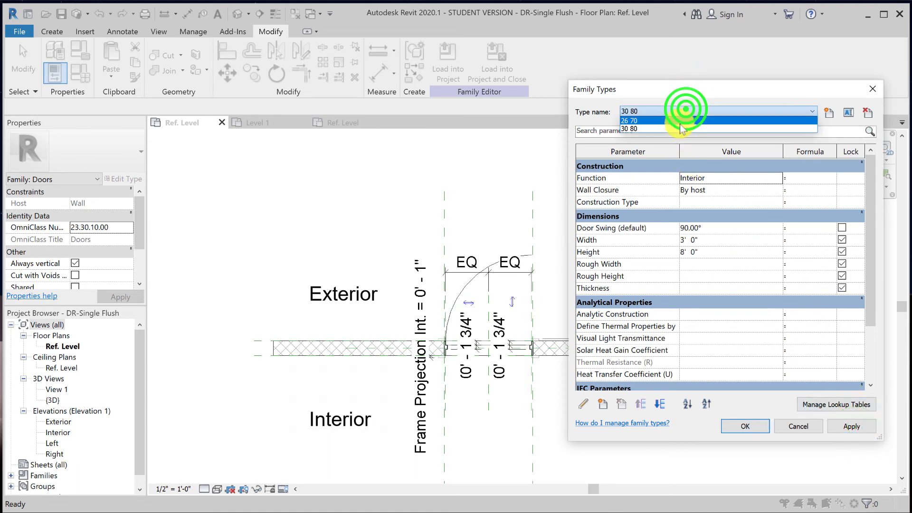
{"action": "left_click", "coordinate": [688, 124]}
{"action": "left_click", "coordinate": [851, 426]}
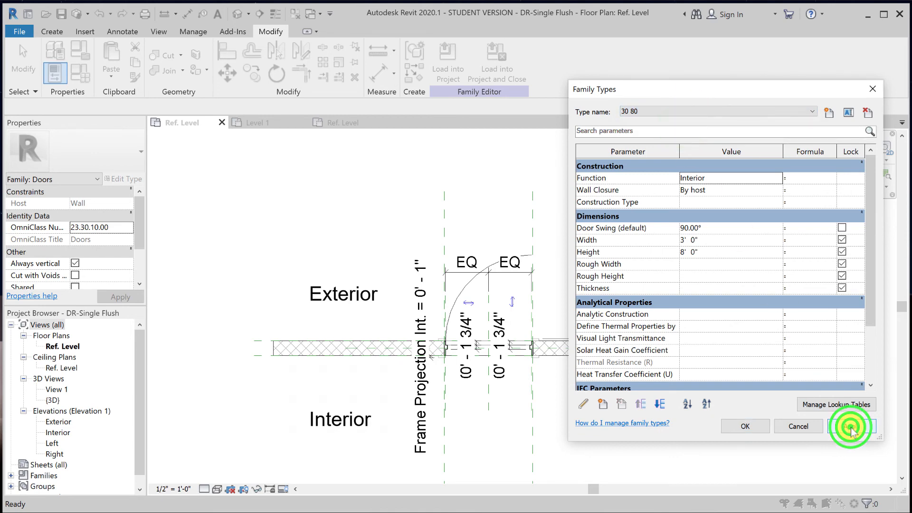
{"action": "left_click", "coordinate": [854, 427]}
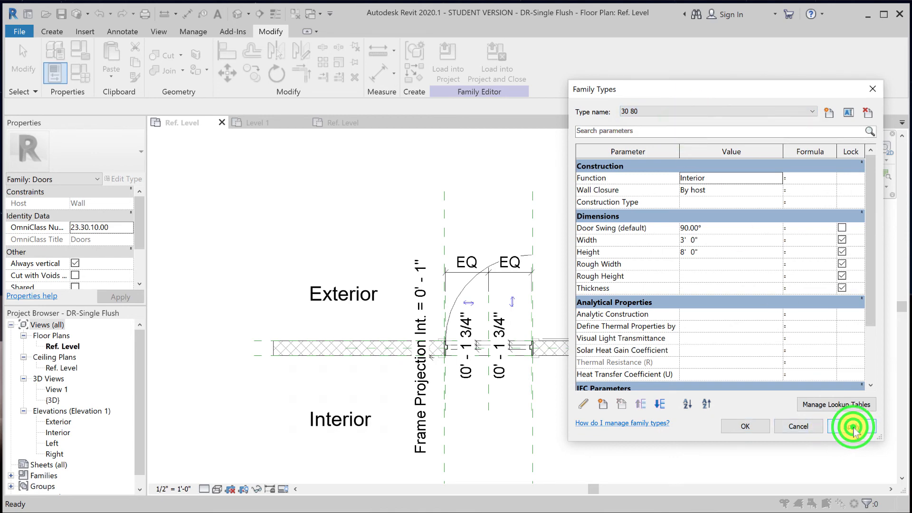
{"action": "left_click", "coordinate": [669, 112]}
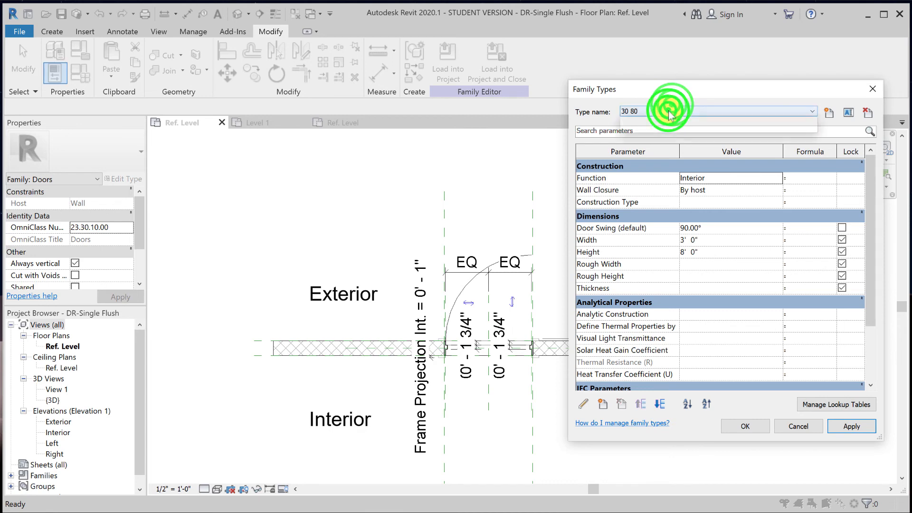
{"action": "left_click", "coordinate": [669, 123]}
{"action": "left_click", "coordinate": [853, 426]}
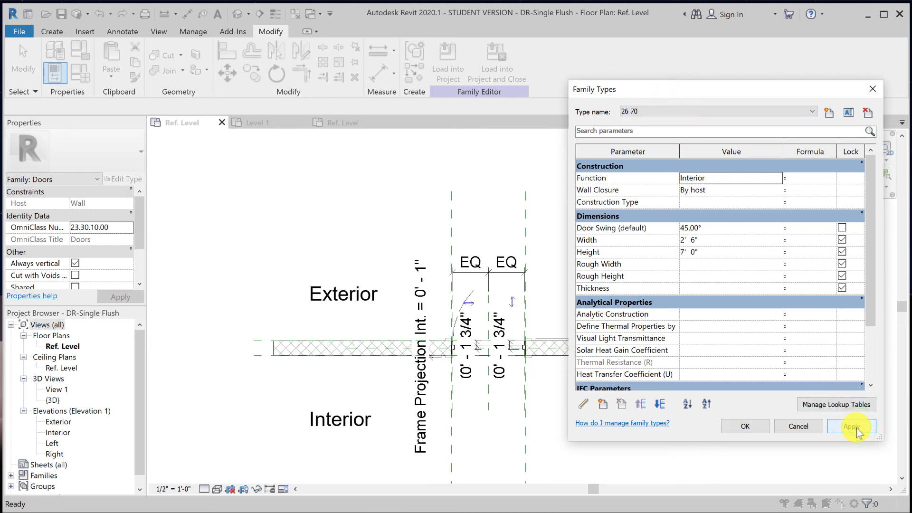
{"action": "left_click", "coordinate": [753, 426]}
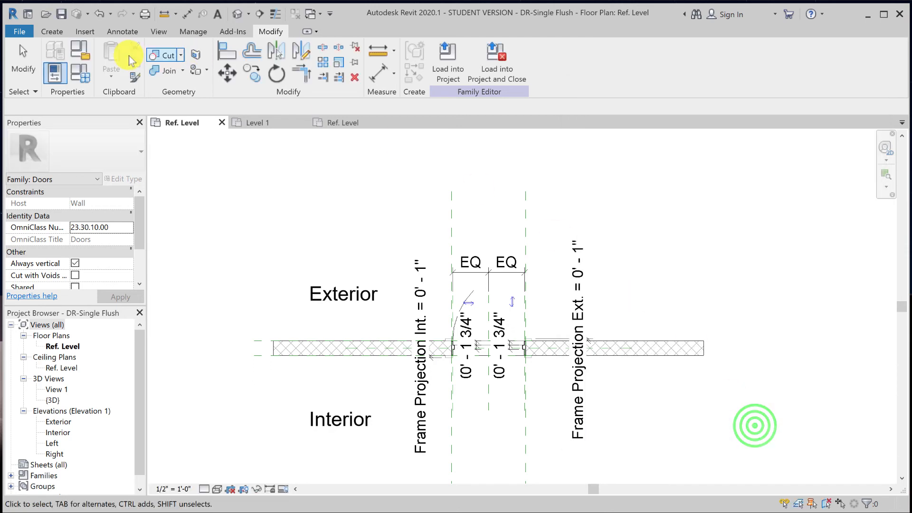
Save the DR-Single Flush family and load it into Project1, overwriting the existing version
{"action": "left_click", "coordinate": [61, 15]}
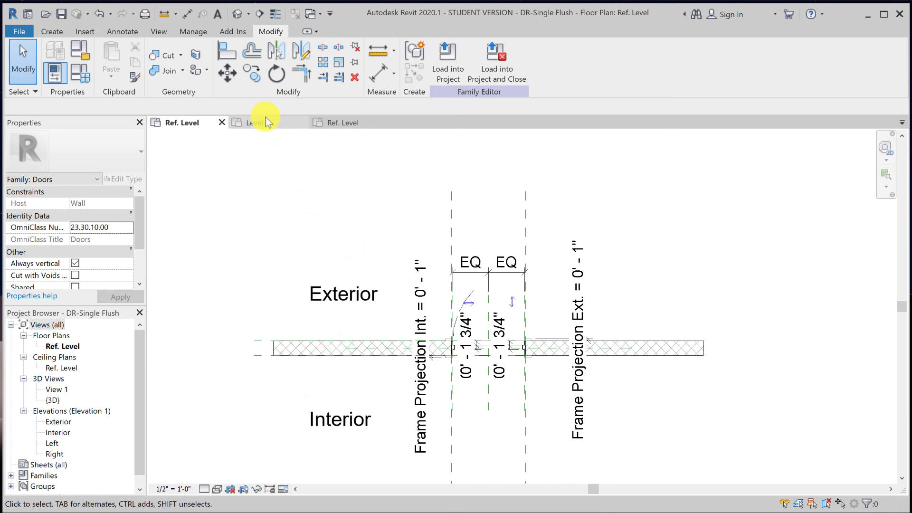
{"action": "left_click", "coordinate": [447, 72]}
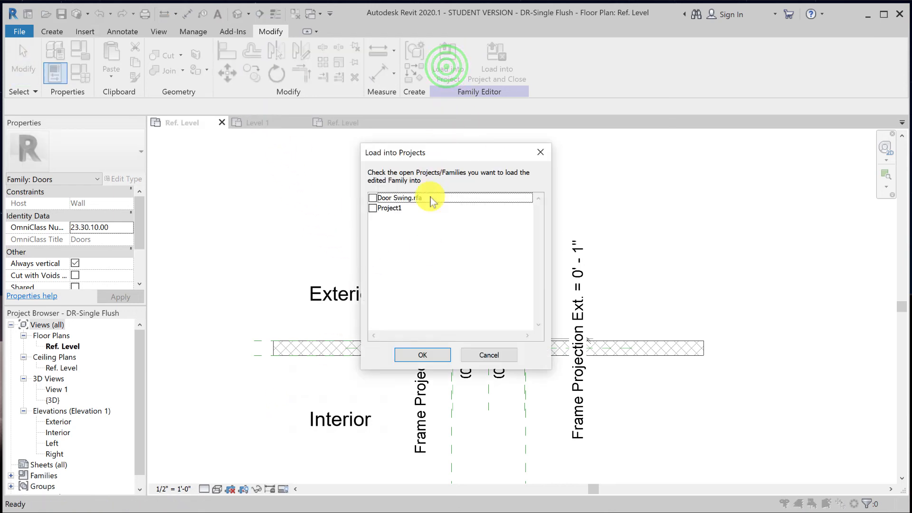
{"action": "left_click", "coordinate": [373, 209]}
{"action": "left_click", "coordinate": [421, 354]}
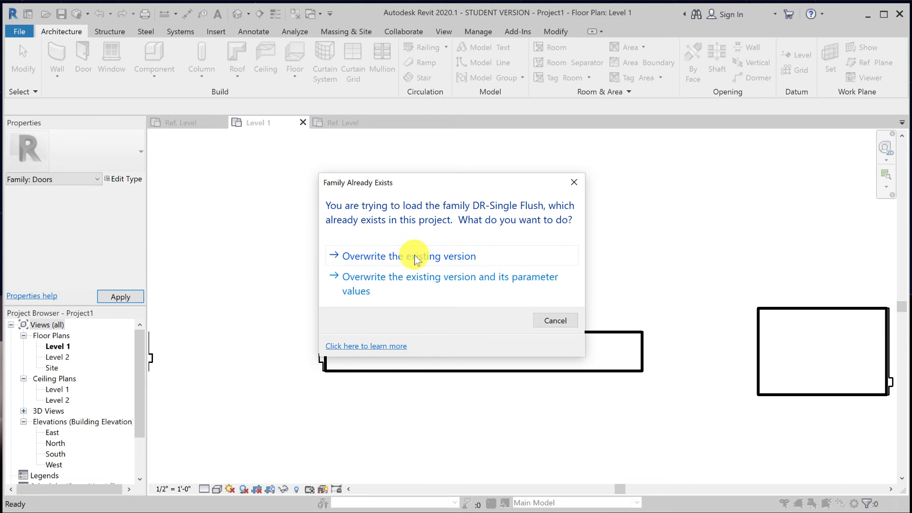
{"action": "left_click", "coordinate": [415, 256]}
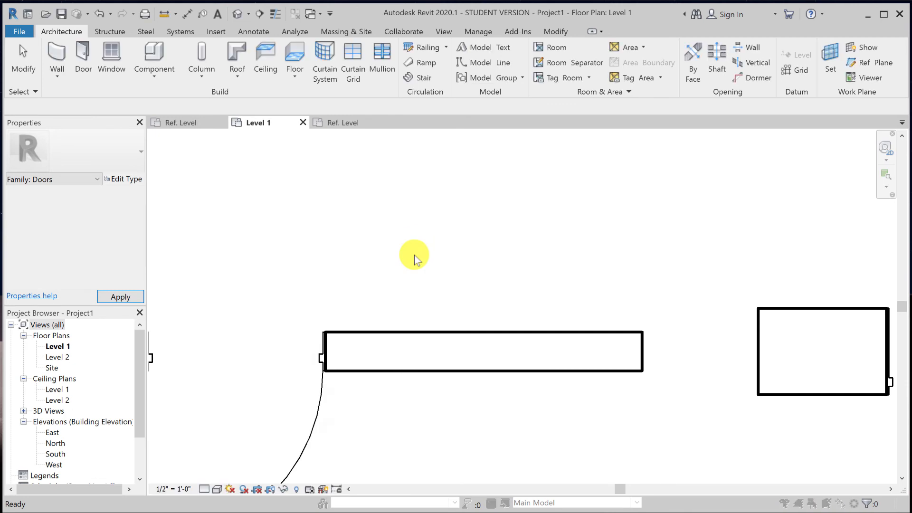
{"action": "left_click", "coordinate": [414, 257]}
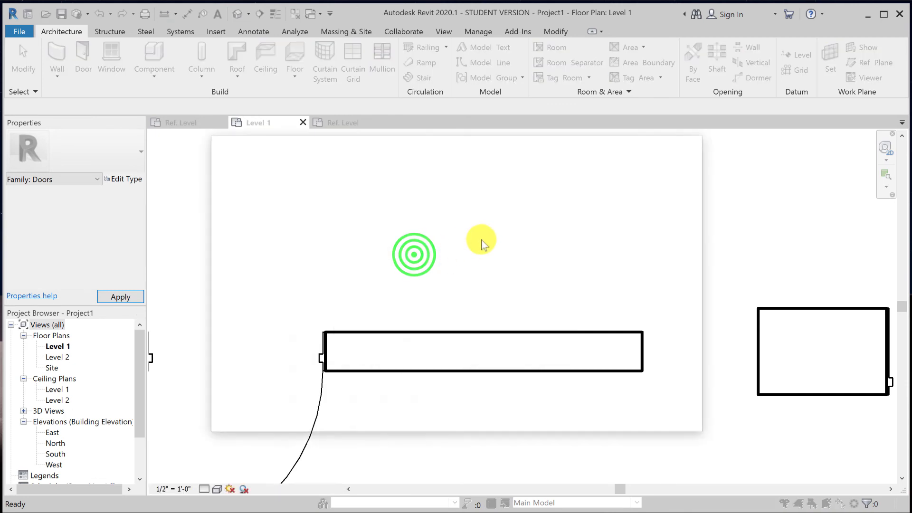
{"action": "left_click", "coordinate": [672, 420]}
Flex both doors in the Level 1 plan by changing their type to 30 80 and finally to 26 70
{"action": "scroll", "coordinate": [590, 271], "scroll_direction": "down", "scroll_amount": 5}
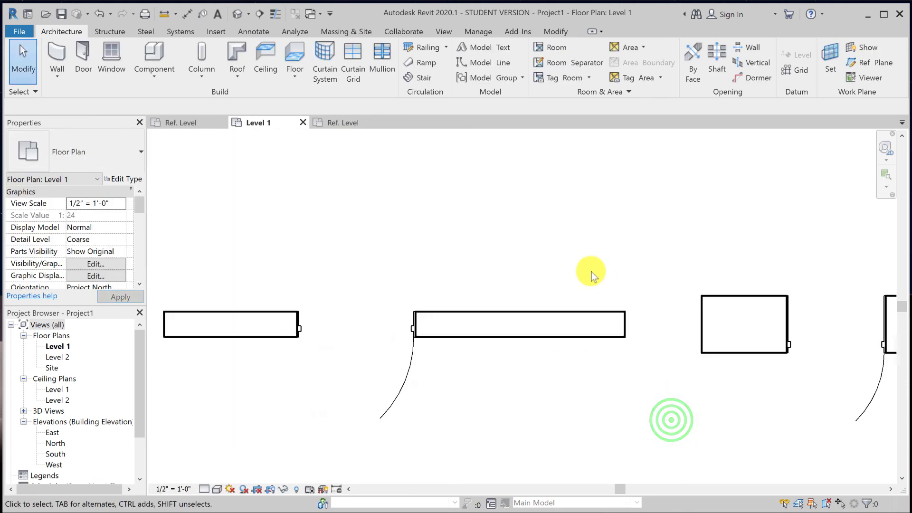
{"action": "middle_click_drag", "start_coordinate": [575, 268], "coordinate": [549, 250]}
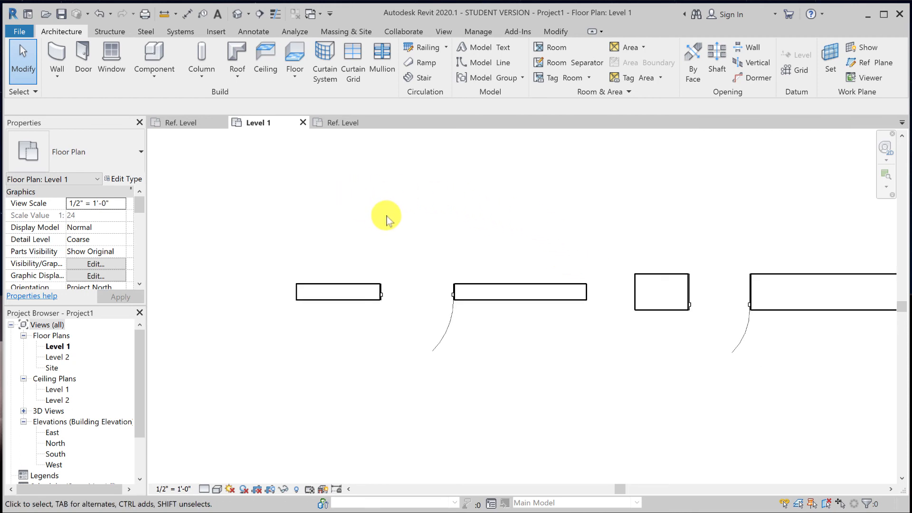
{"action": "scroll", "coordinate": [395, 217], "scroll_direction": "down", "scroll_amount": 1}
{"action": "left_click", "coordinate": [356, 211]}
{"action": "left_click_drag", "start_coordinate": [388, 236], "coordinate": [748, 328]}
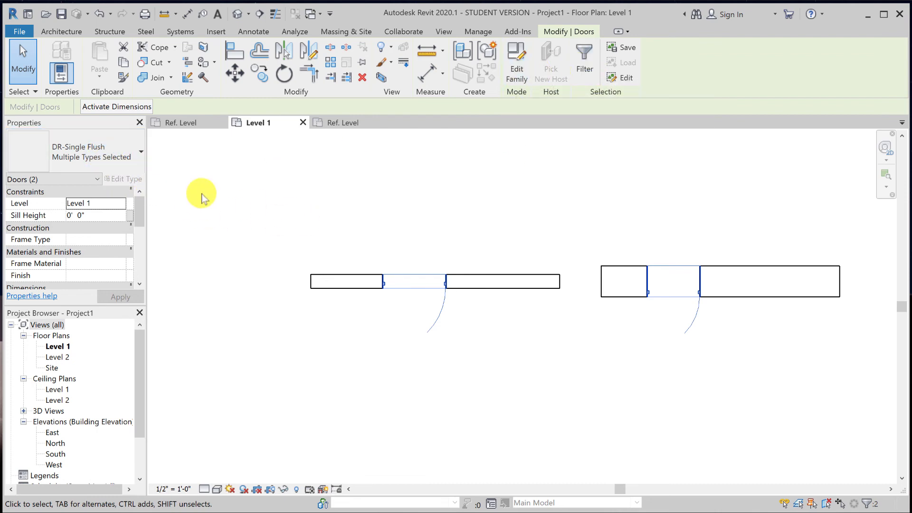
{"action": "left_click", "coordinate": [83, 148]}
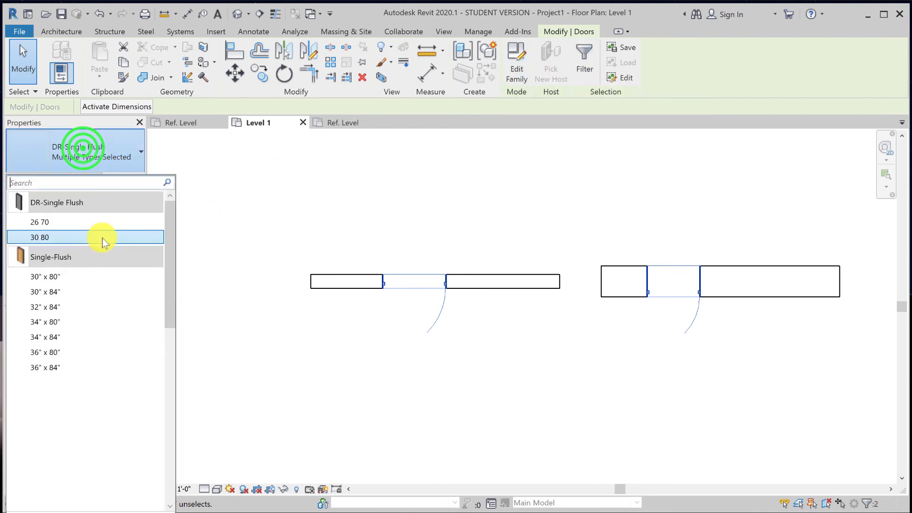
{"action": "left_click", "coordinate": [76, 237]}
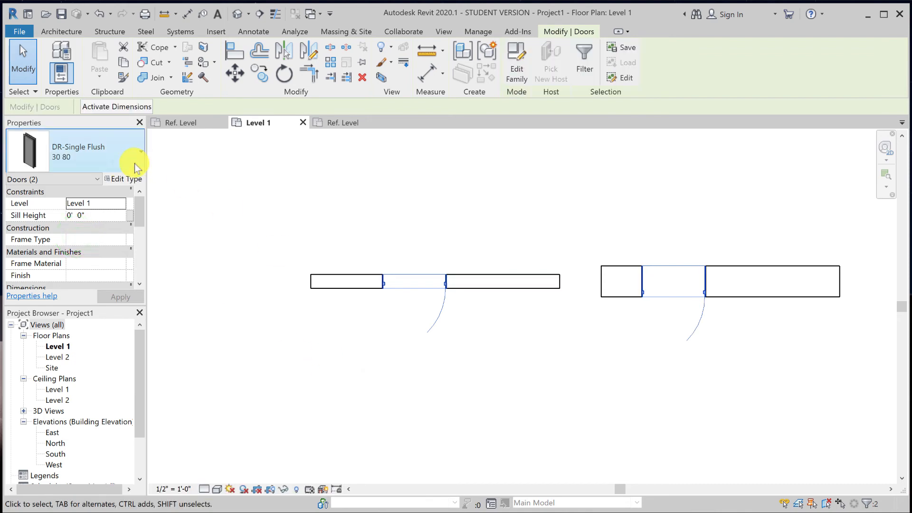
{"action": "left_click", "coordinate": [113, 159]}
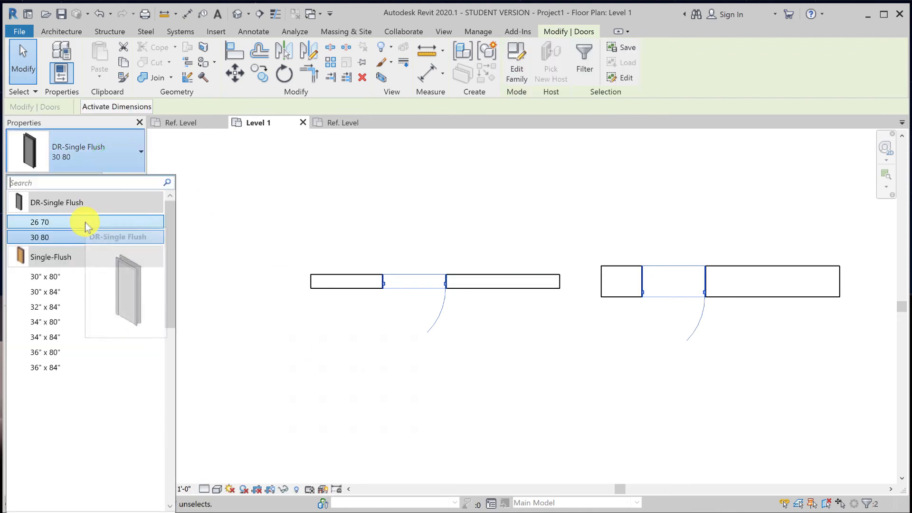
{"action": "left_click", "coordinate": [85, 222]}
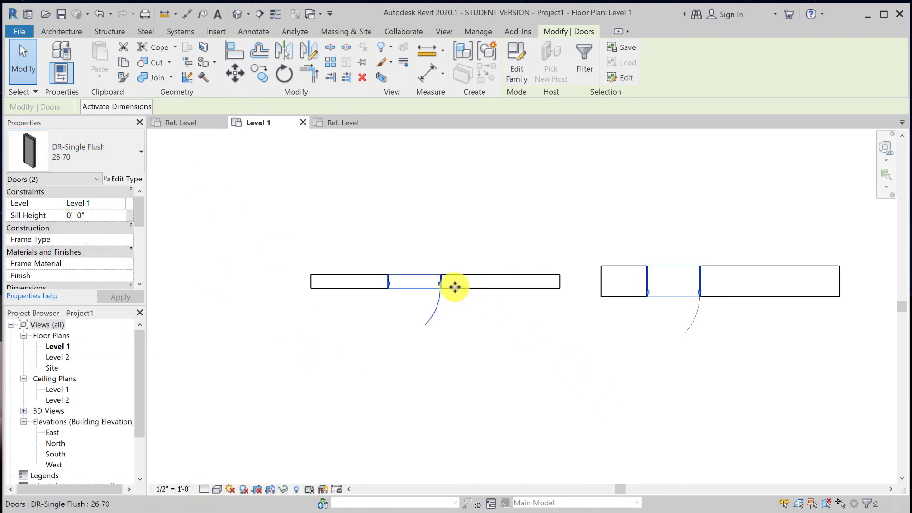
{"action": "left_click", "coordinate": [339, 210]}
Set the Door Swing angle of the door in the thinner wall to 90°
{"action": "left_click", "coordinate": [435, 315]}
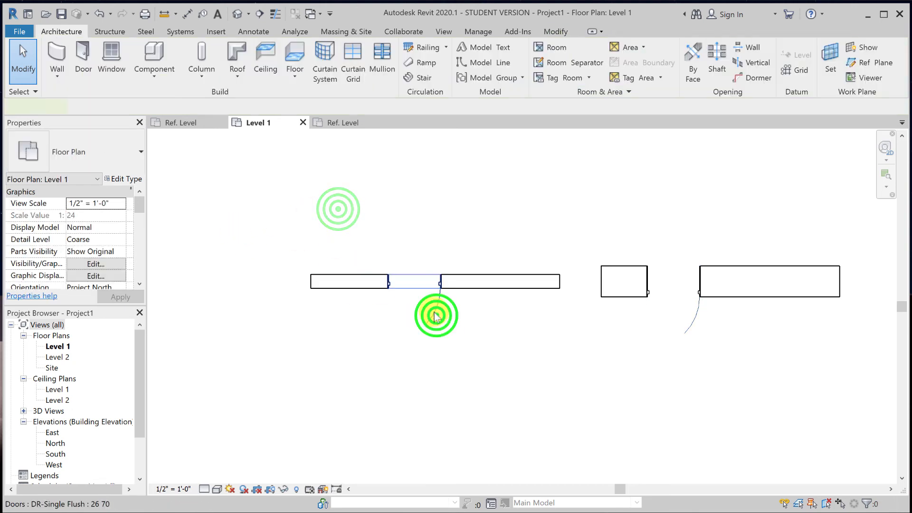
{"action": "left_click_drag", "start_coordinate": [140, 221], "coordinate": [138, 241]}
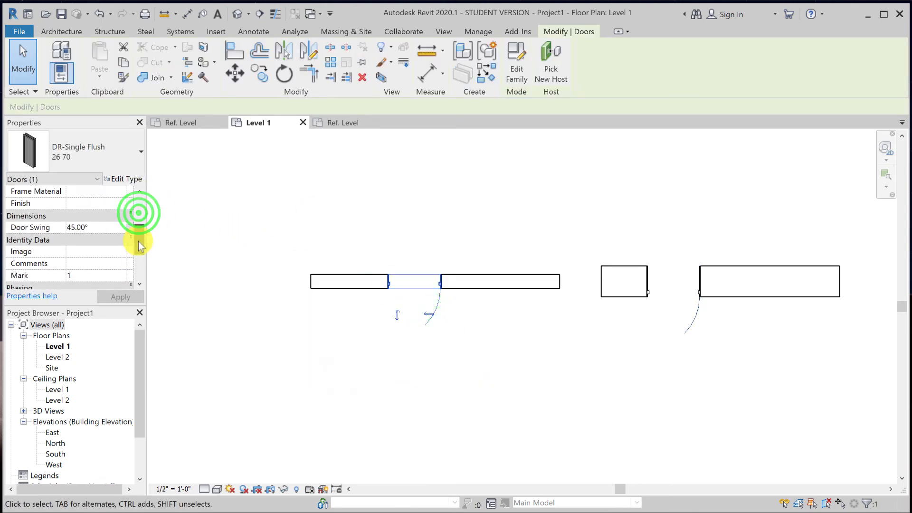
{"action": "left_click", "coordinate": [98, 229]}
{"action": "double_click", "coordinate": [72, 229]}
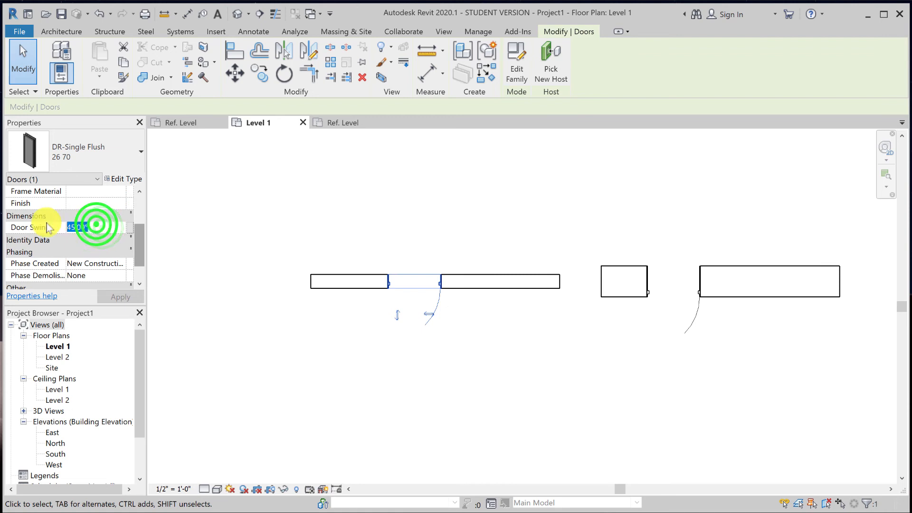
{"action": "type", "text": "90"}
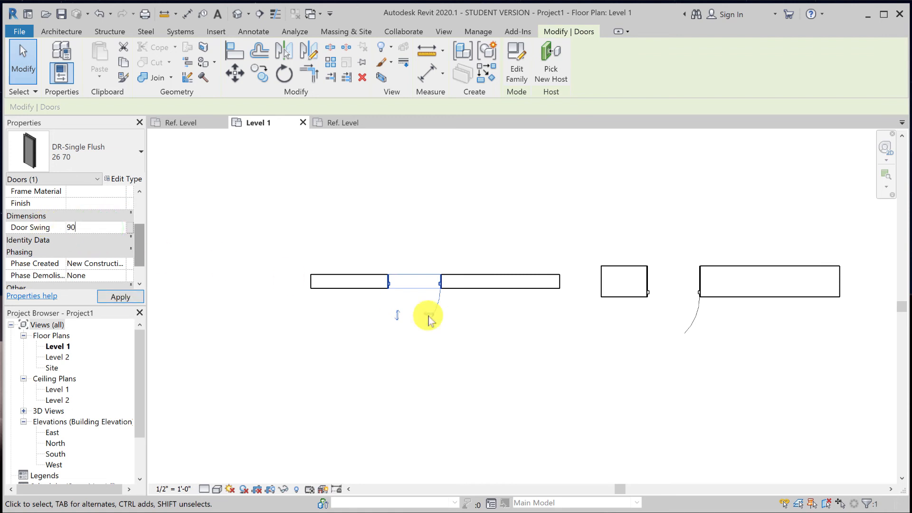
{"action": "left_click", "coordinate": [576, 354]}
Set the Door Swing angle of the door in the thicker wall to 90°
{"action": "left_click", "coordinate": [691, 318]}
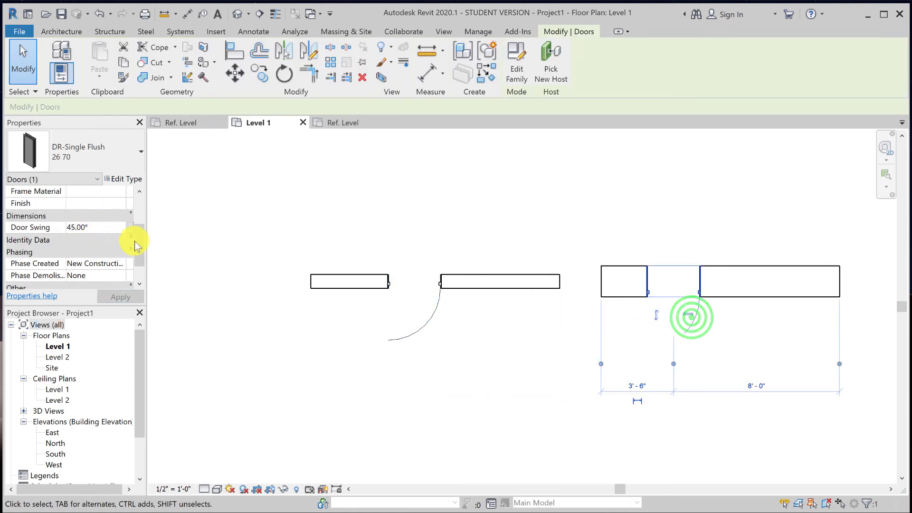
{"action": "double_click", "coordinate": [97, 228]}
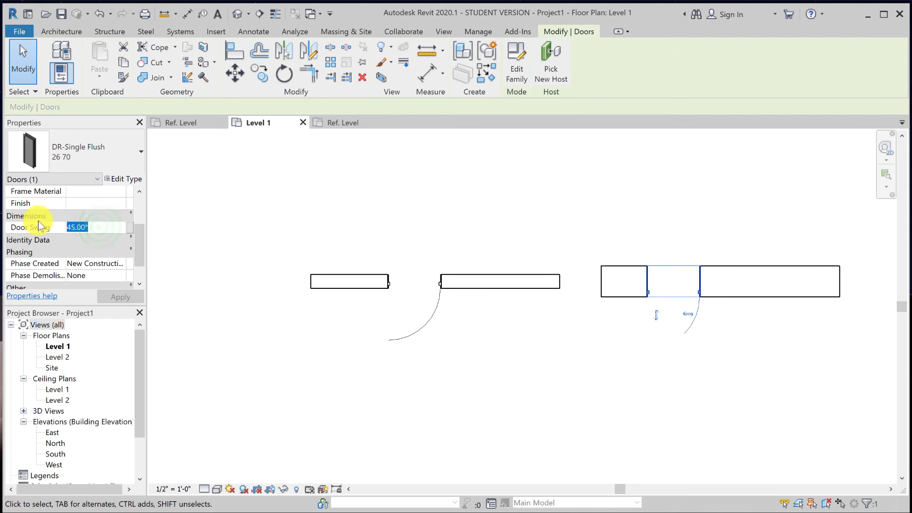
{"action": "type", "text": "90"}
{"action": "left_click", "coordinate": [489, 342]}
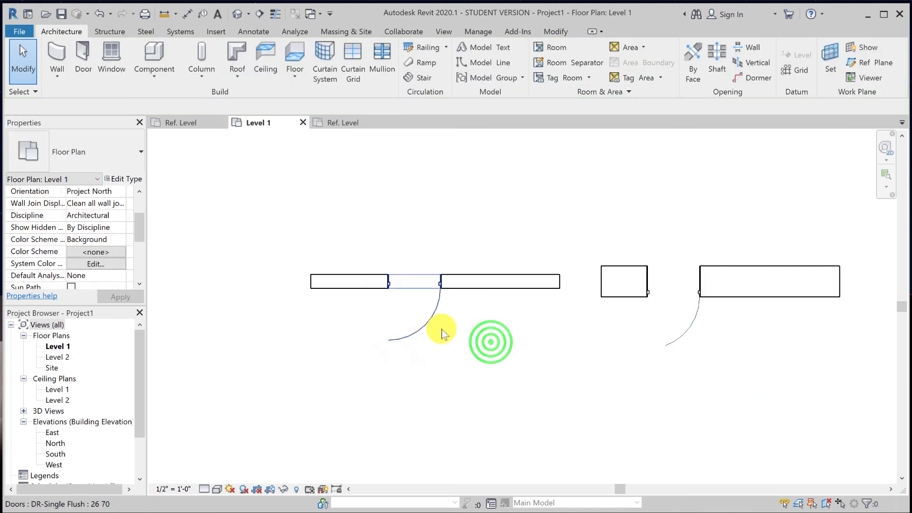
Set the Door Swing angle of the door in the thinner wall to 45°
{"action": "left_click", "coordinate": [425, 328]}
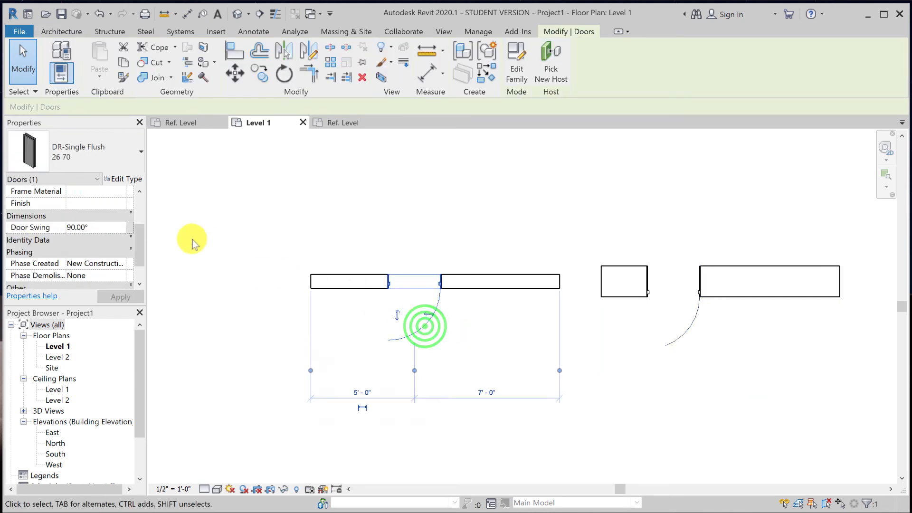
{"action": "double_click", "coordinate": [95, 228]}
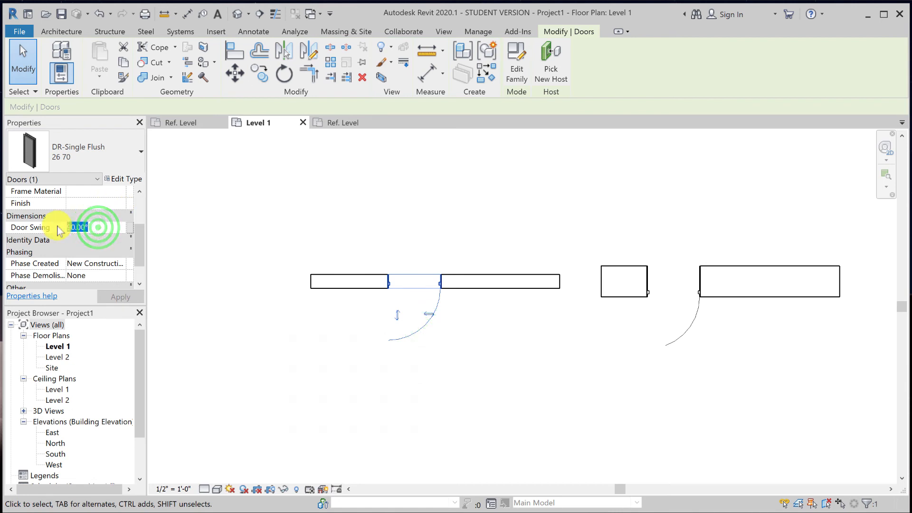
{"action": "type", "text": "45"}
{"action": "left_click", "coordinate": [535, 371]}
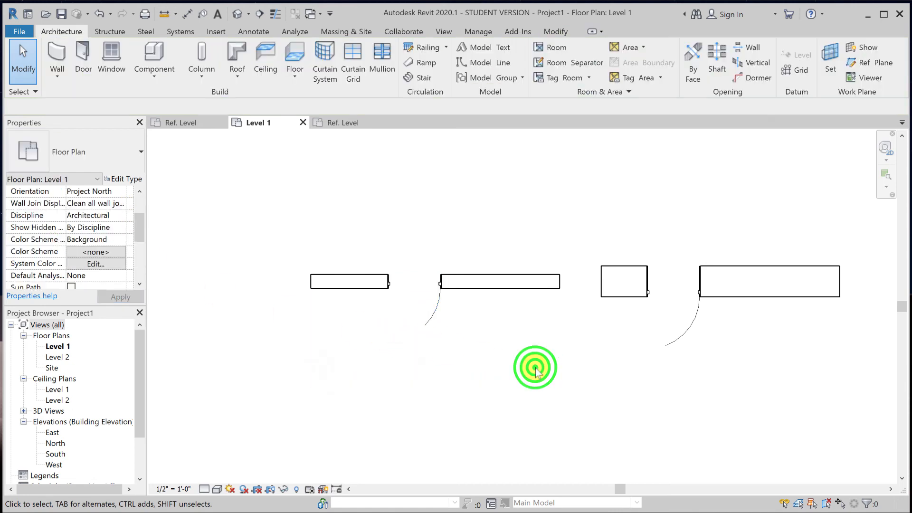
Temporarily isolate the nested Door Swing element in the Ref. Level plan of the DR-Single Flush family
{"action": "left_click", "coordinate": [190, 123]}
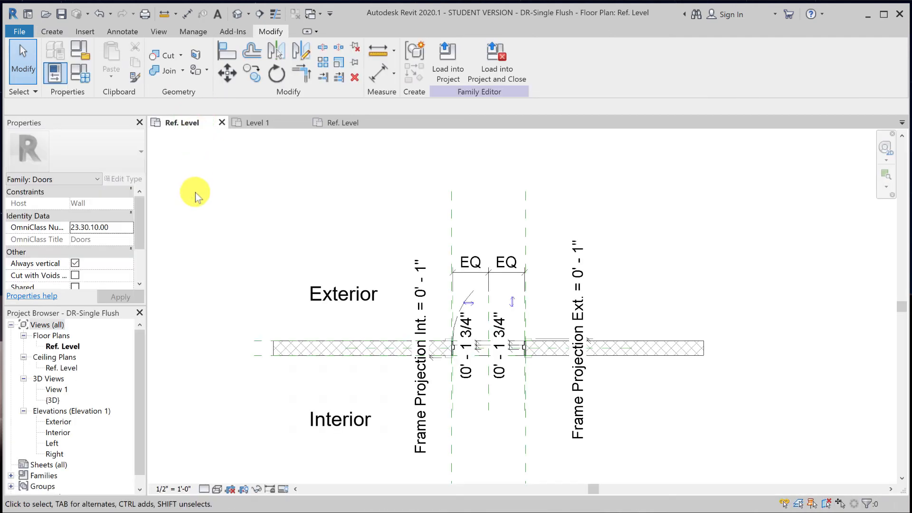
{"action": "left_click", "coordinate": [178, 489]}
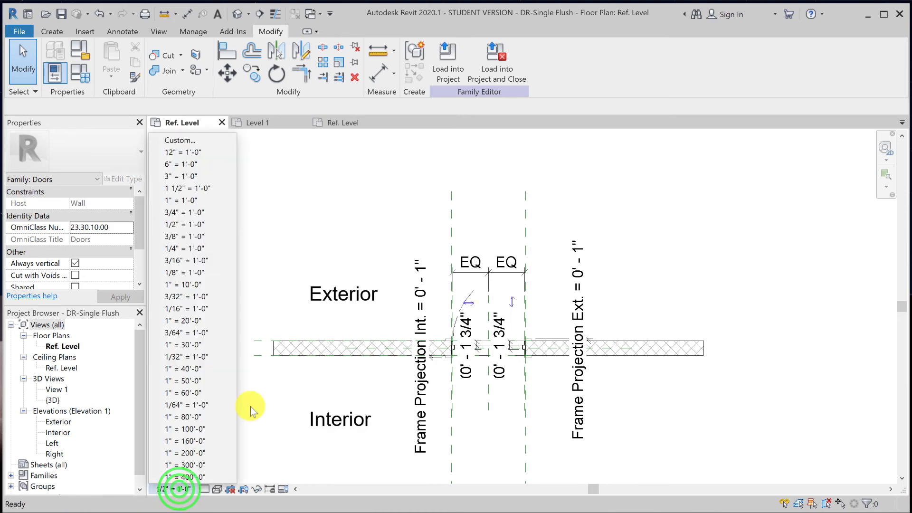
{"action": "left_click", "coordinate": [323, 214]}
{"action": "scroll", "coordinate": [577, 376], "scroll_direction": "up", "scroll_amount": 4}
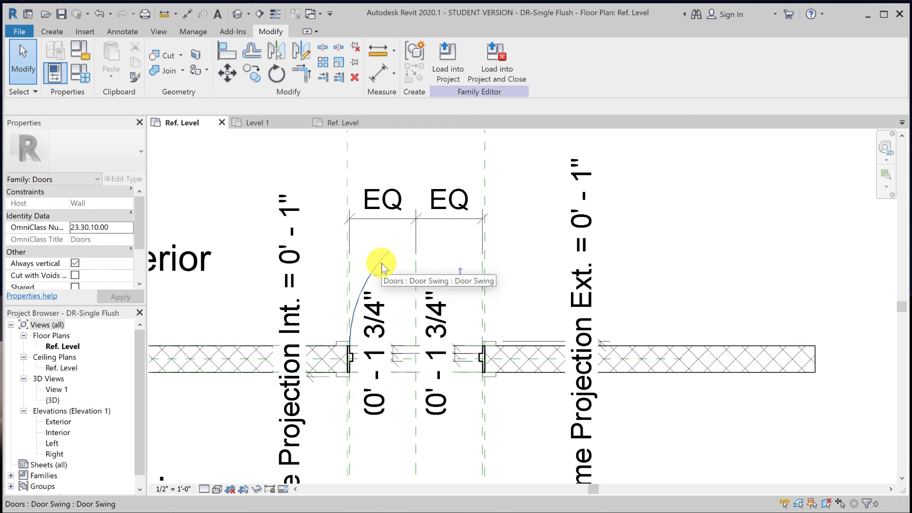
{"action": "left_click", "coordinate": [381, 268]}
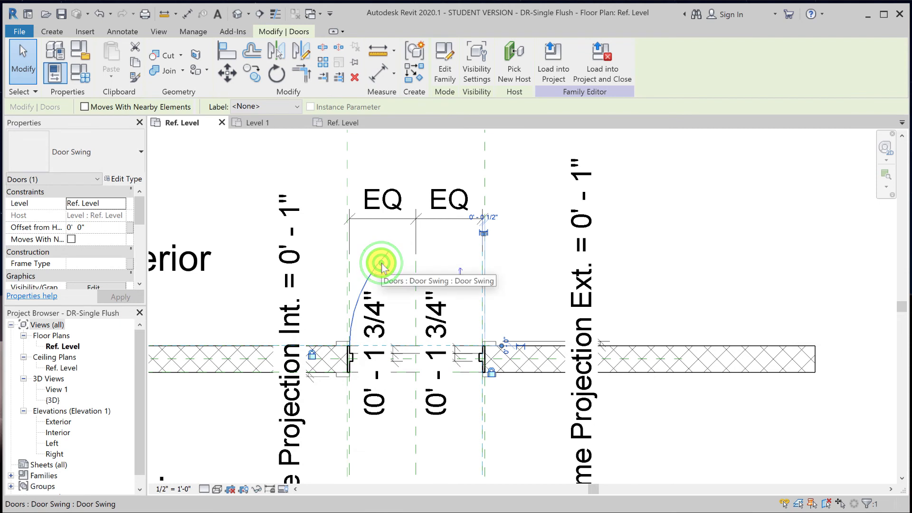
{"action": "left_click", "coordinate": [257, 489]}
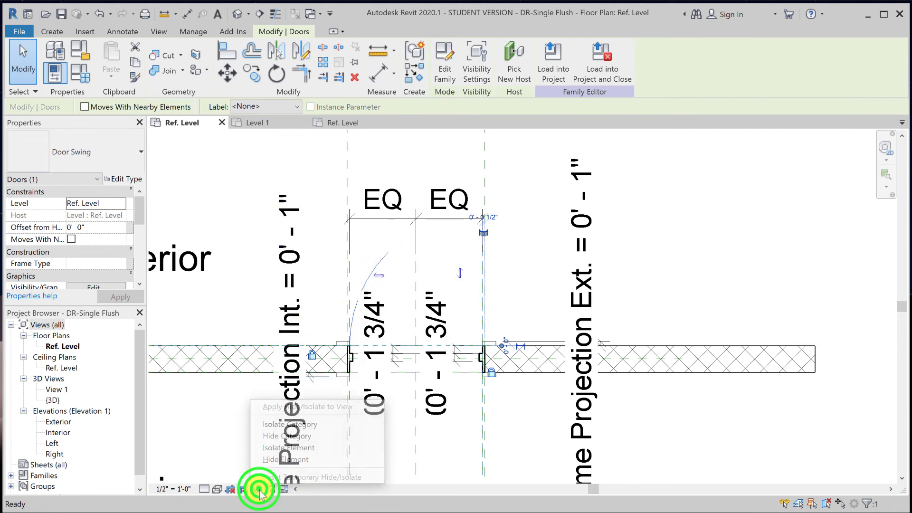
{"action": "left_click", "coordinate": [292, 449]}
{"action": "left_click", "coordinate": [328, 222]}
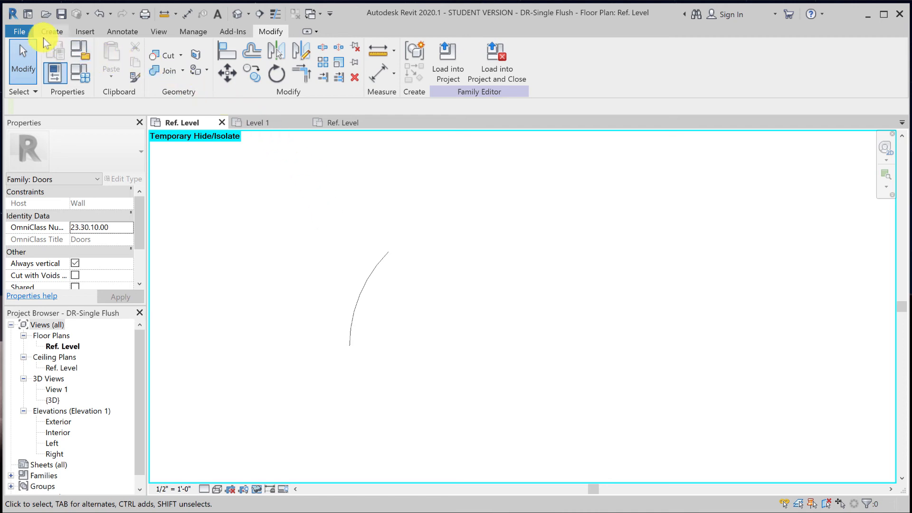
Draw a Panel [cut] symbolic line about 2' 2 1/2" long along the angled swing reference, from near the arc's end to the hinge point
{"action": "left_click", "coordinate": [122, 34]}
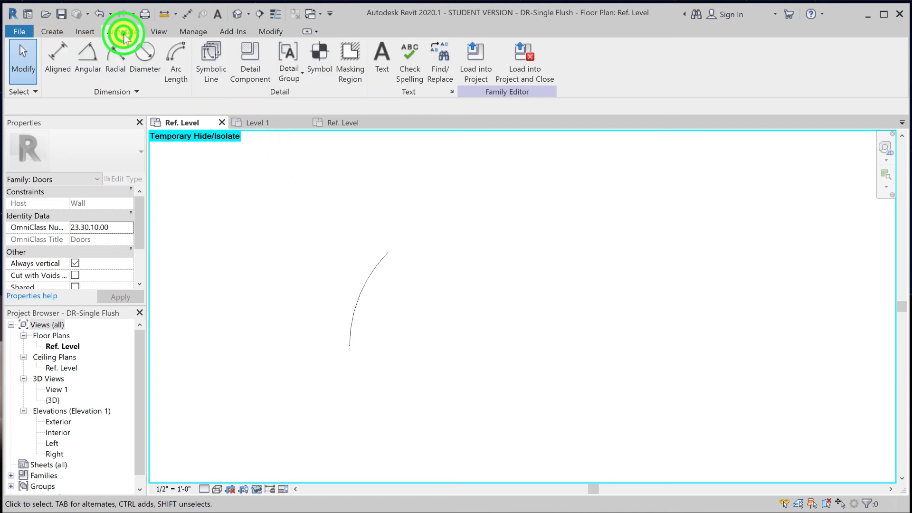
{"action": "left_click", "coordinate": [214, 71]}
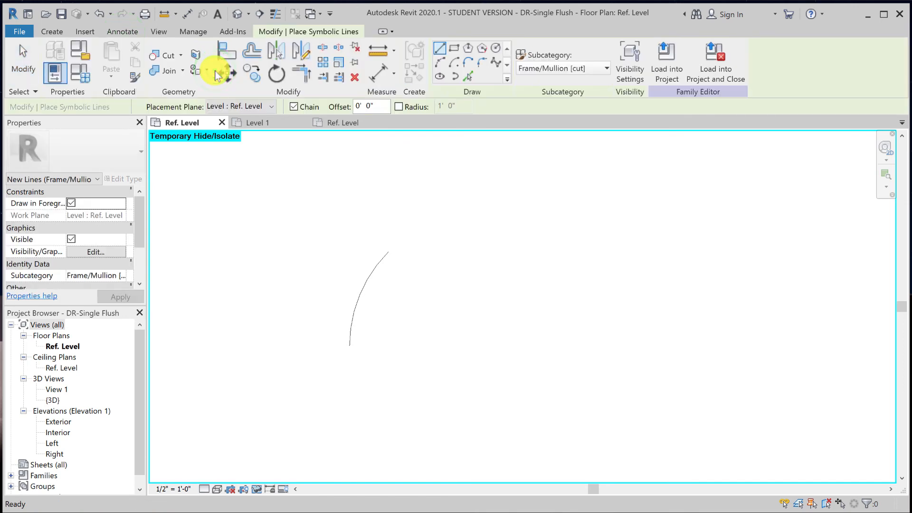
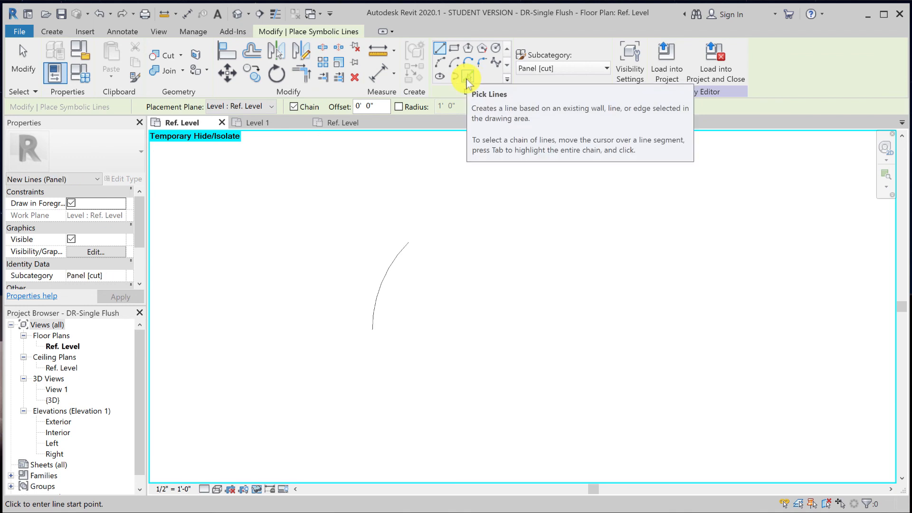
{"action": "left_click", "coordinate": [439, 47]}
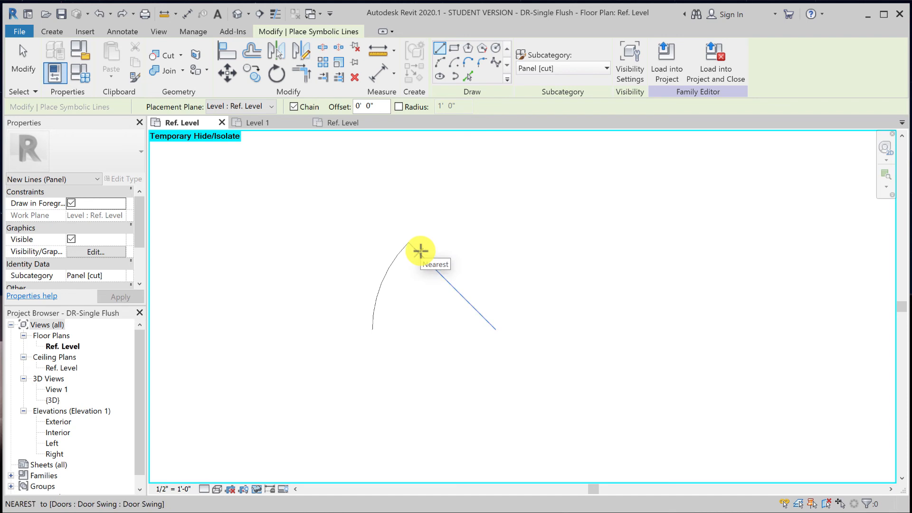
{"action": "left_click", "coordinate": [420, 251]}
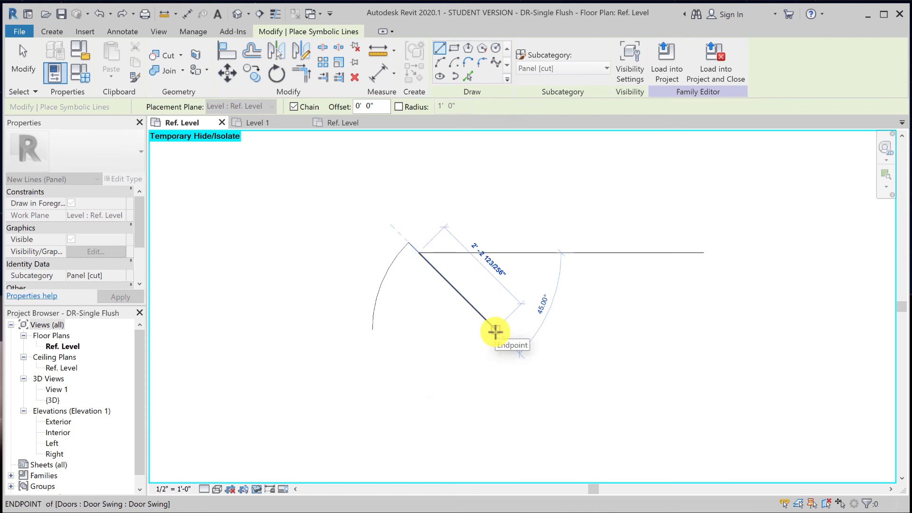
{"action": "key", "text": "s"}
{"action": "key", "text": "p"}
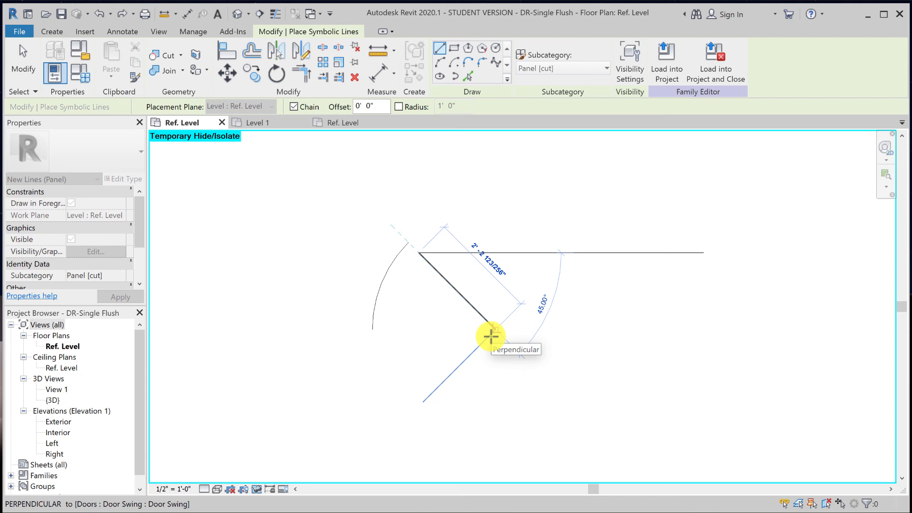
{"action": "left_click", "coordinate": [492, 336]}
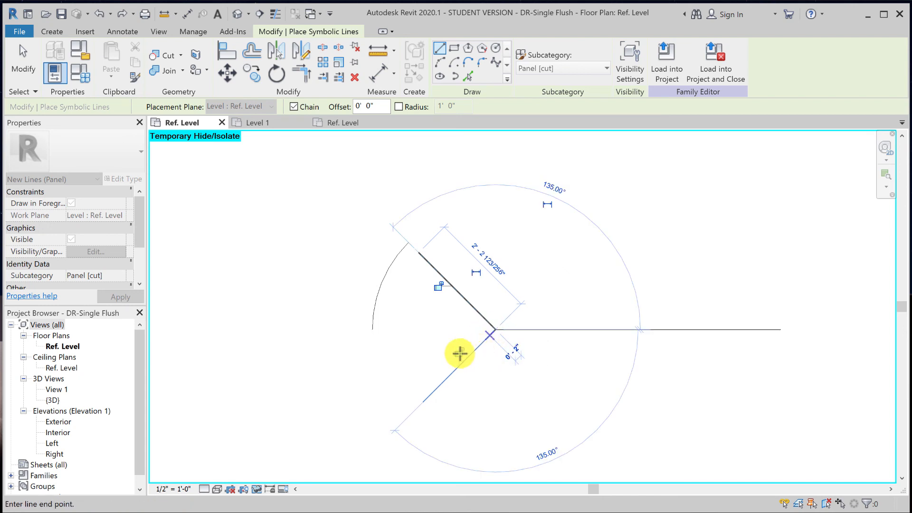
{"action": "left_click", "coordinate": [462, 353]}
{"action": "key", "text": "Escape"}
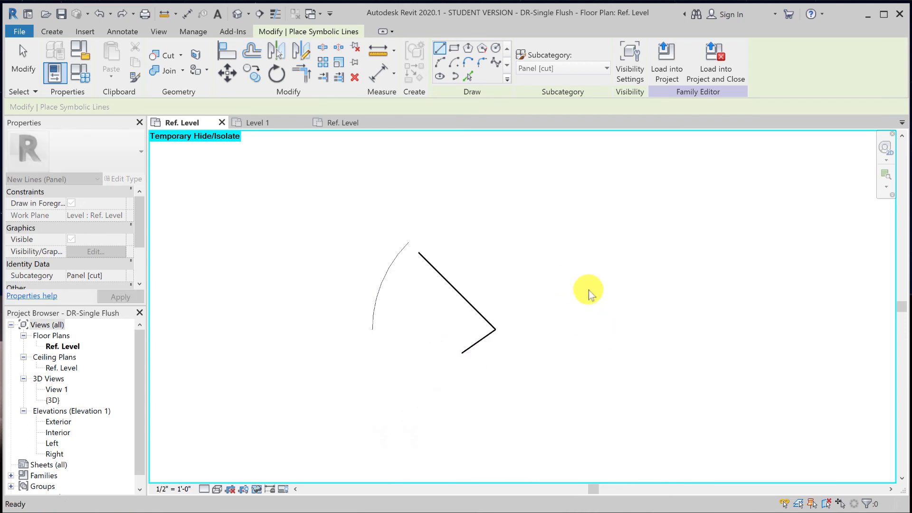
{"action": "key", "text": "Escape"}
Align the hinge end of the symbolic line to the Door Swing's perpendicular reference and lock the alignment
{"action": "key", "text": "l"}
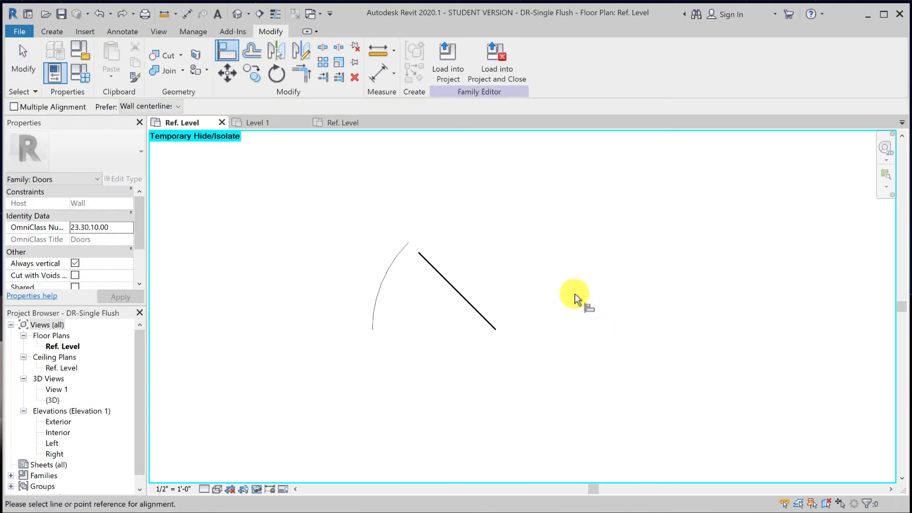
{"action": "left_click", "coordinate": [476, 351]}
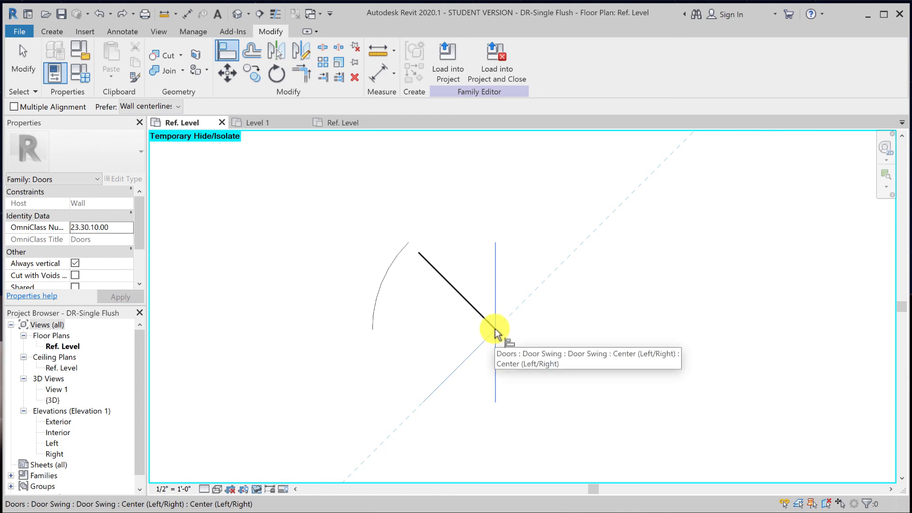
{"action": "key", "text": "Tab"}
{"action": "key", "text": "Tab"}
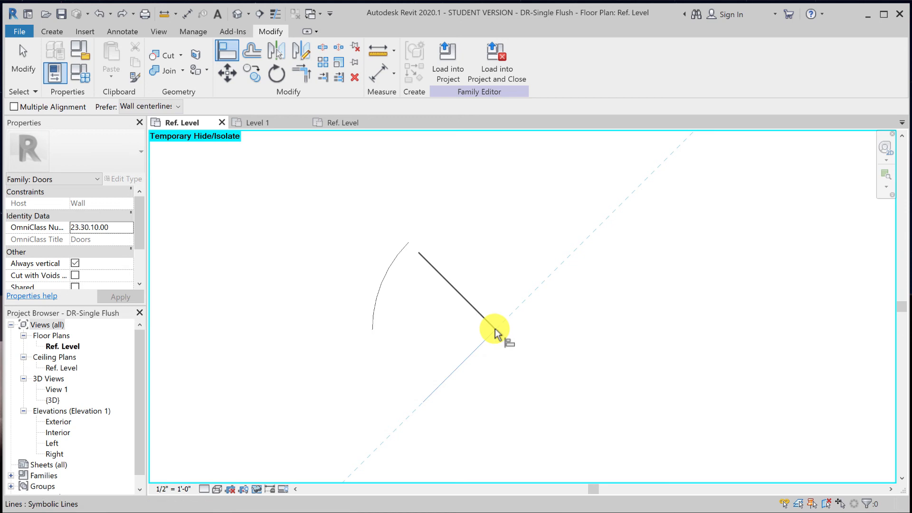
{"action": "left_click", "coordinate": [495, 329]}
{"action": "left_click", "coordinate": [459, 352]}
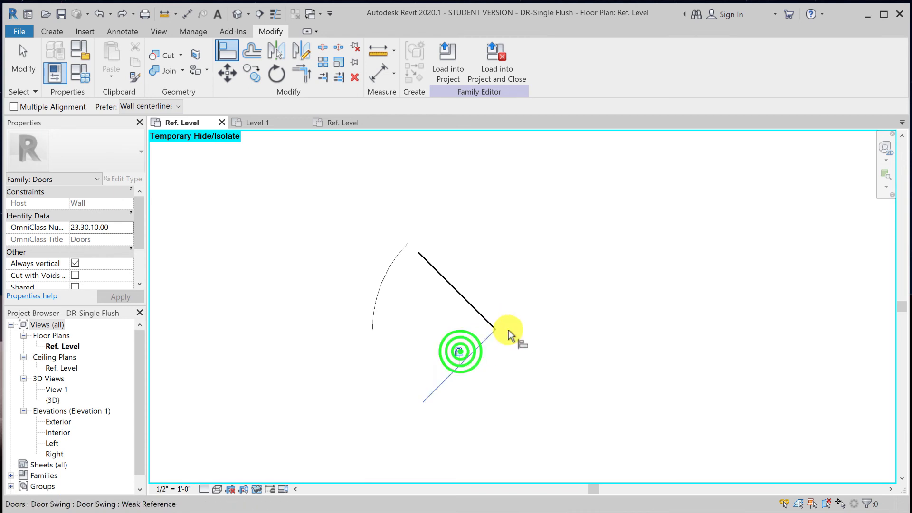
Align the symbolic line to the Door Swing's angled reference, lock it, and check the line's constraints
{"action": "left_click", "coordinate": [413, 245]}
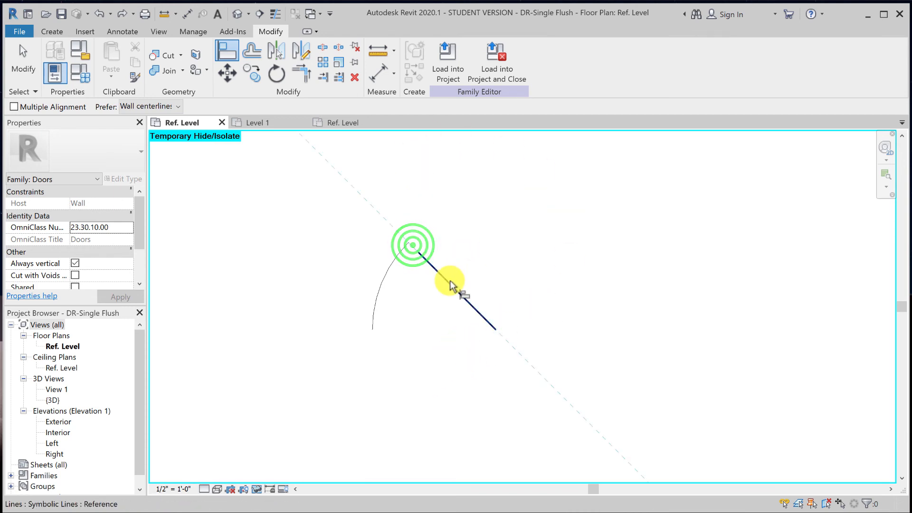
{"action": "left_click", "coordinate": [449, 284]}
{"action": "left_click", "coordinate": [437, 286]}
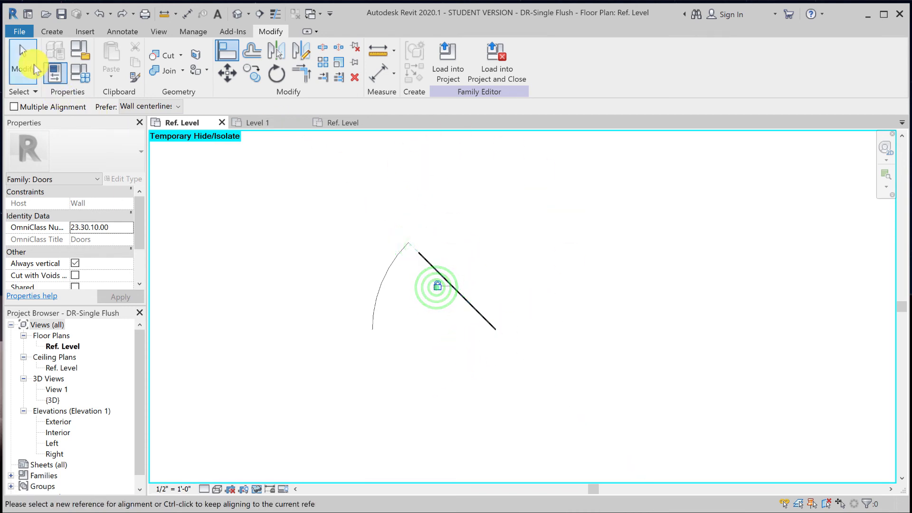
{"action": "left_click", "coordinate": [28, 64]}
{"action": "left_click", "coordinate": [464, 296]}
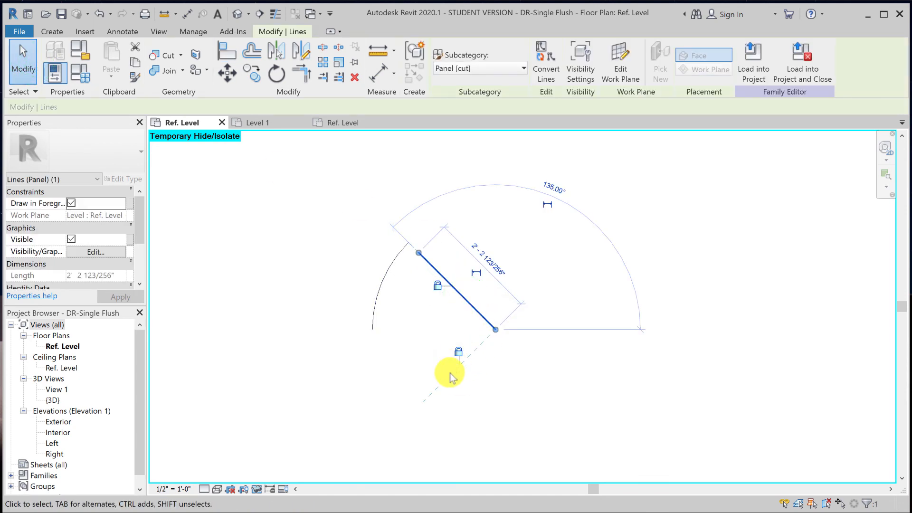
{"action": "left_click", "coordinate": [575, 391]}
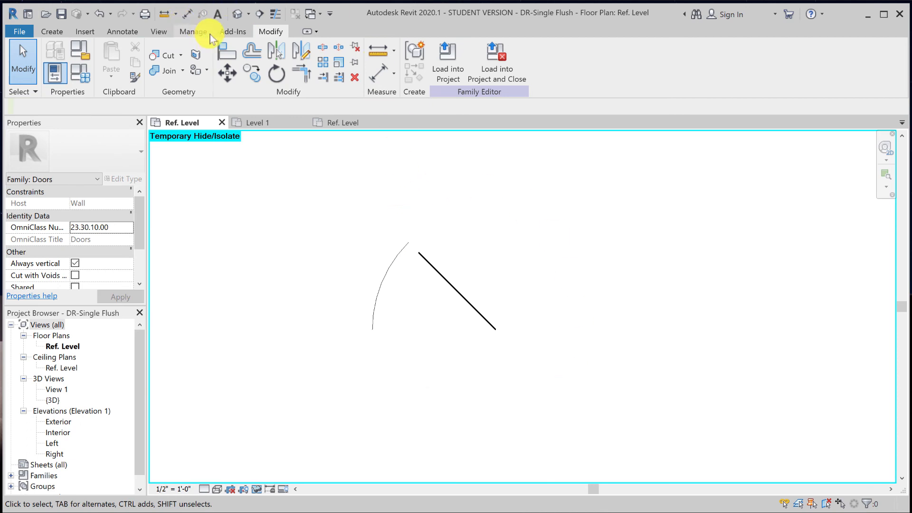
Draw a short Panel [cut] symbolic line along the Door Swing's perpendicular reference, ending just short of the hinge point
{"action": "left_click", "coordinate": [52, 31]}
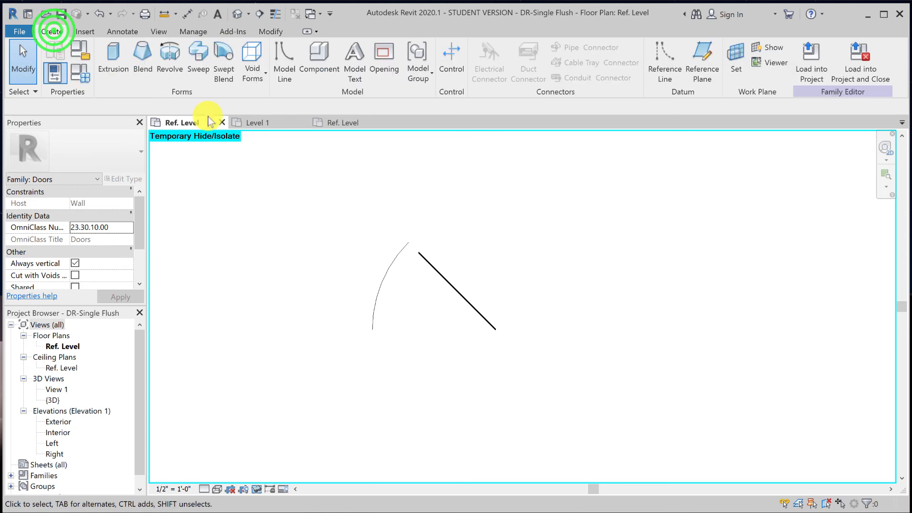
{"action": "left_click", "coordinate": [115, 31]}
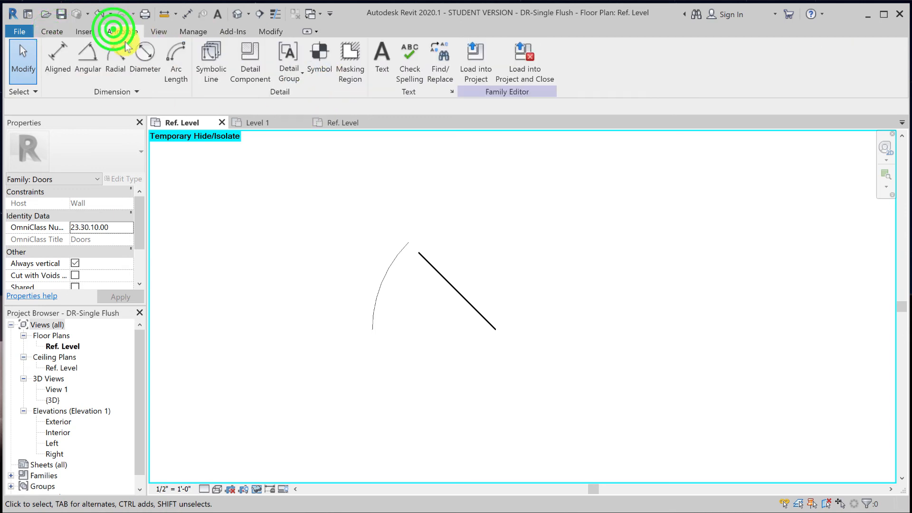
{"action": "left_click", "coordinate": [210, 53]}
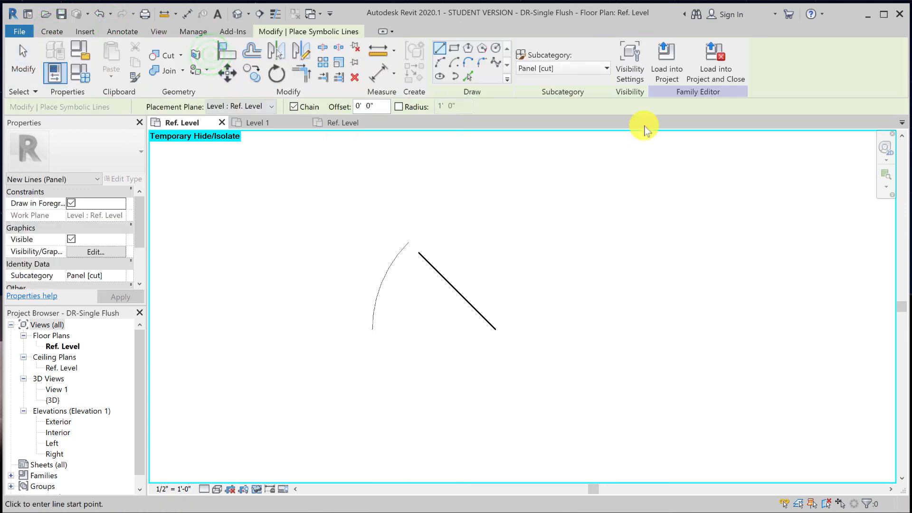
{"action": "left_click", "coordinate": [545, 72]}
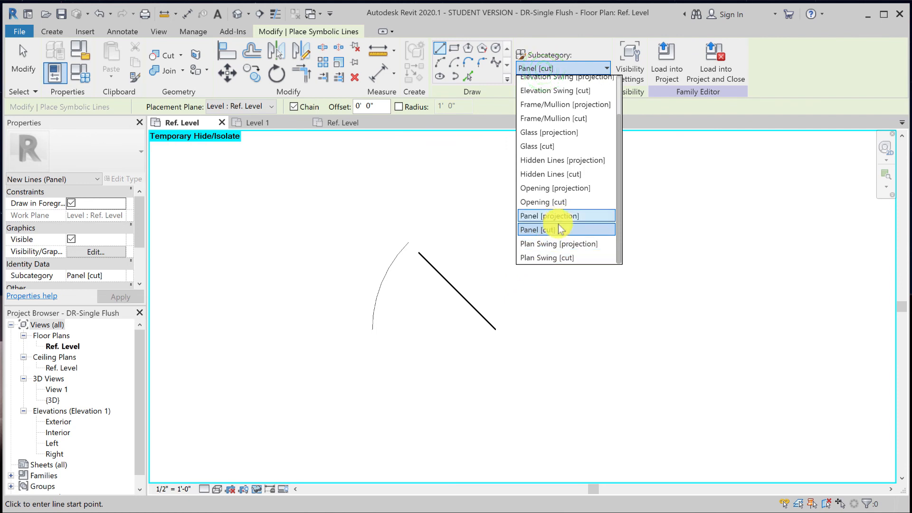
{"action": "left_click", "coordinate": [558, 230]}
{"action": "left_click", "coordinate": [440, 47]}
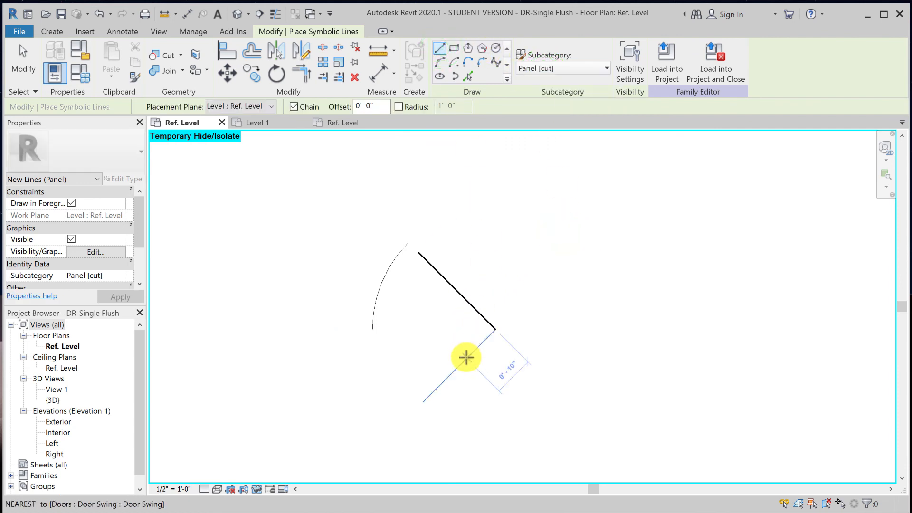
{"action": "left_click", "coordinate": [458, 365]}
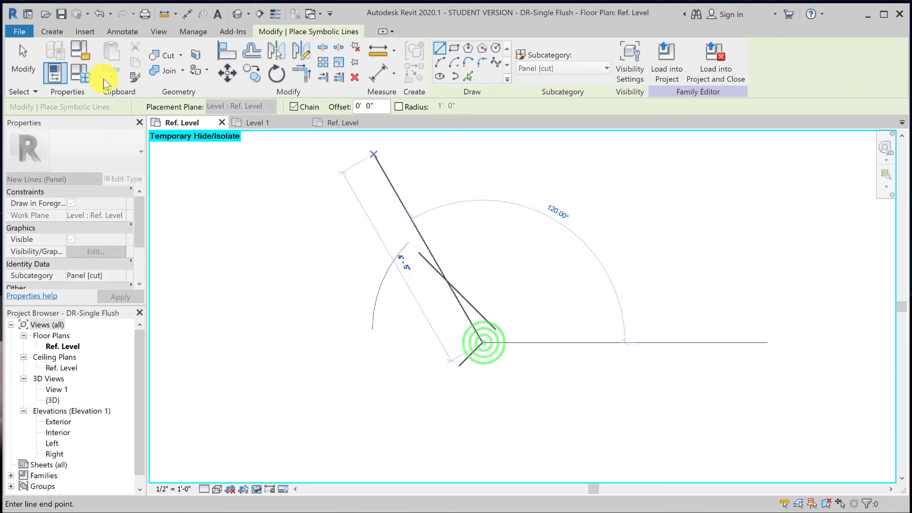
{"action": "left_click", "coordinate": [23, 62]}
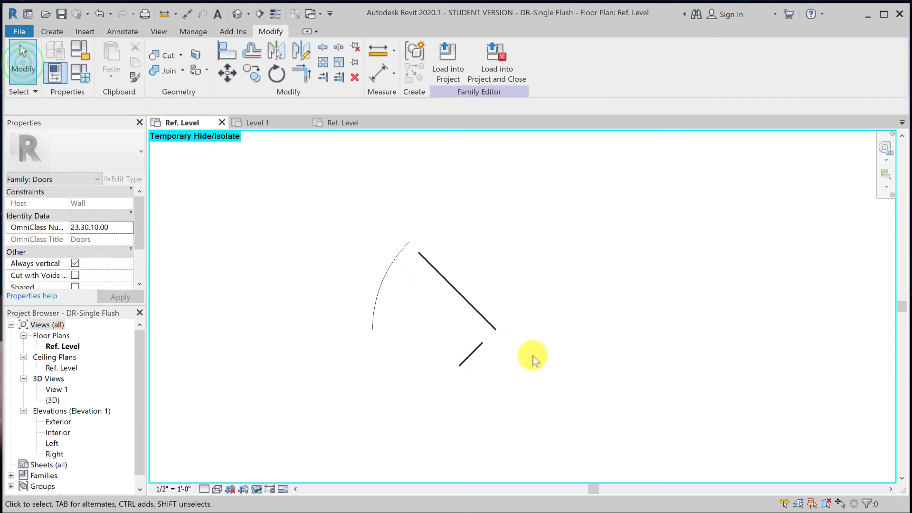
Align the short symbolic line to the Door Swing's perpendicular reference and lock the alignment
{"action": "key", "text": "a"}
{"action": "key", "text": "l"}
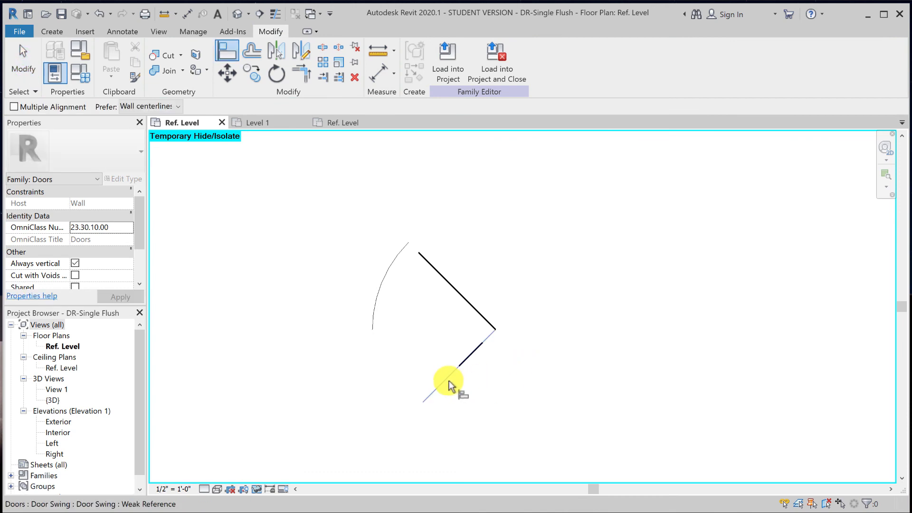
{"action": "left_click", "coordinate": [449, 380]}
{"action": "left_click", "coordinate": [468, 359]}
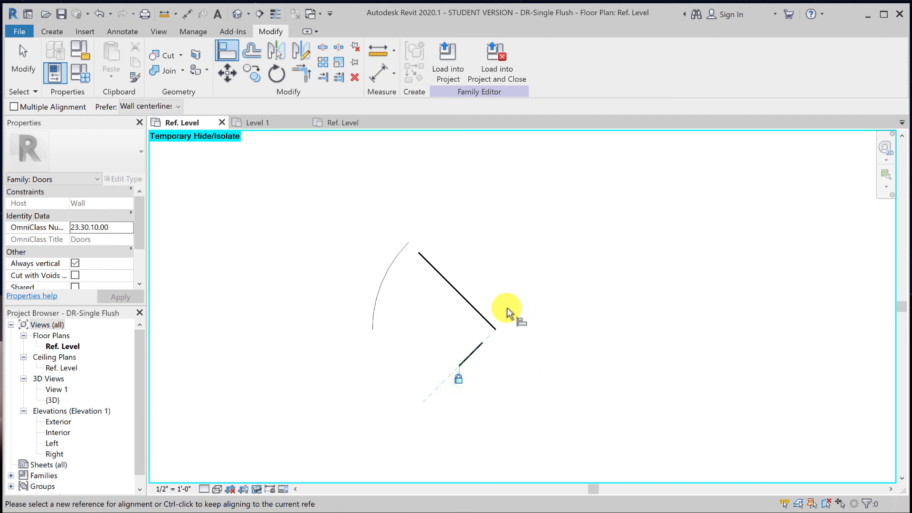
Align the short line's hinge end to the Door Swing's angled reference, try to lock it, and check the line's constraints
{"action": "left_click", "coordinate": [491, 316]}
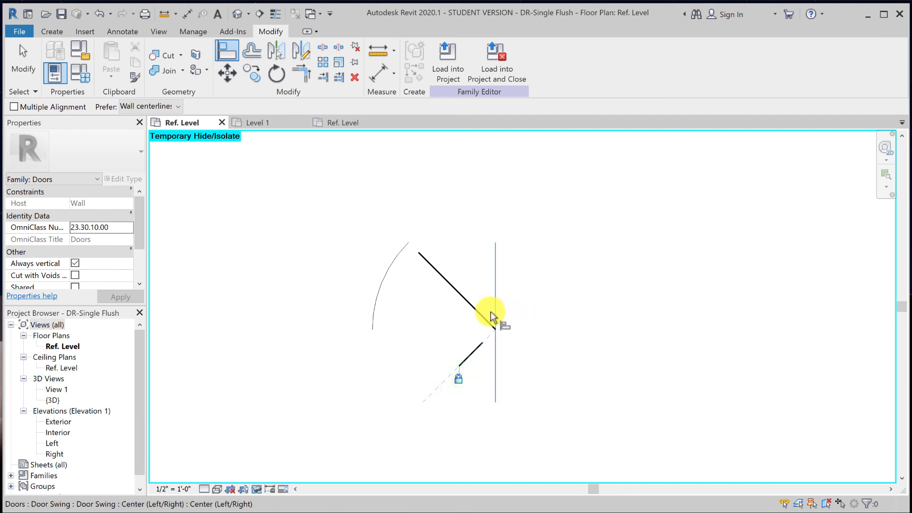
{"action": "left_click", "coordinate": [413, 243]}
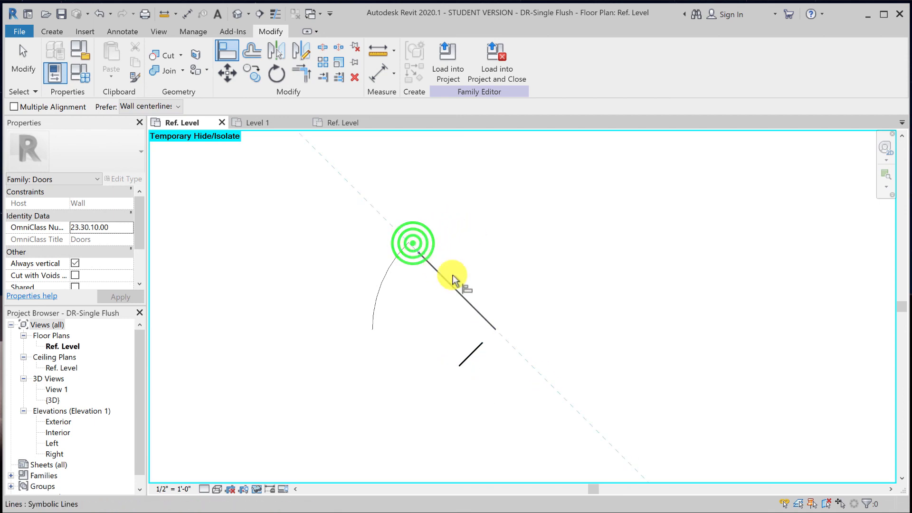
{"action": "left_click", "coordinate": [482, 340]}
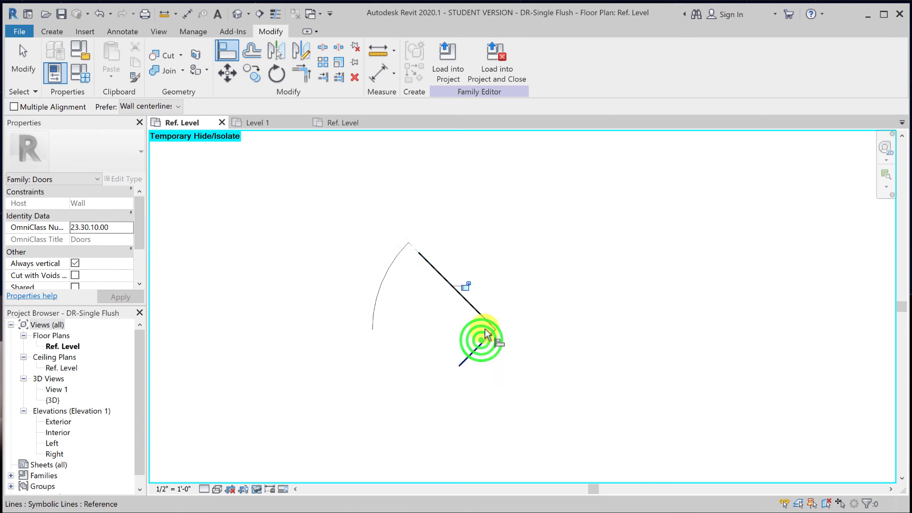
{"action": "left_click", "coordinate": [467, 288]}
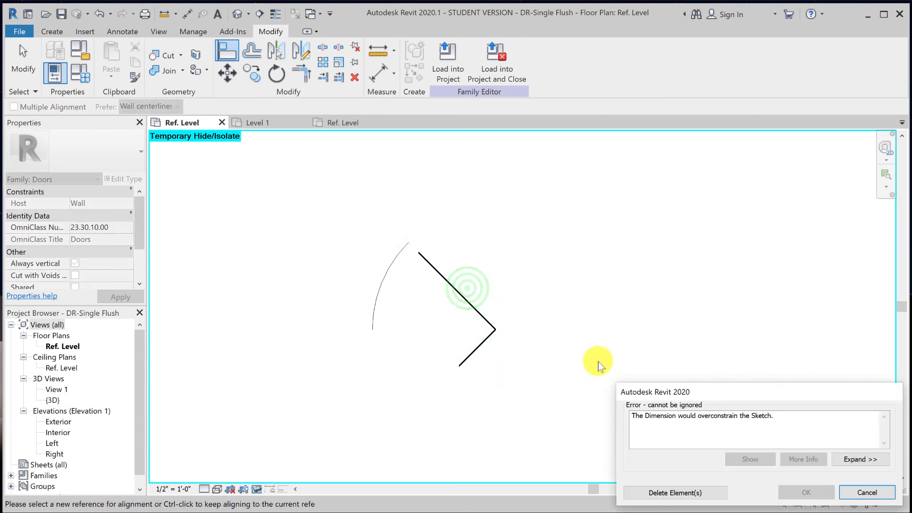
{"action": "left_click", "coordinate": [868, 493]}
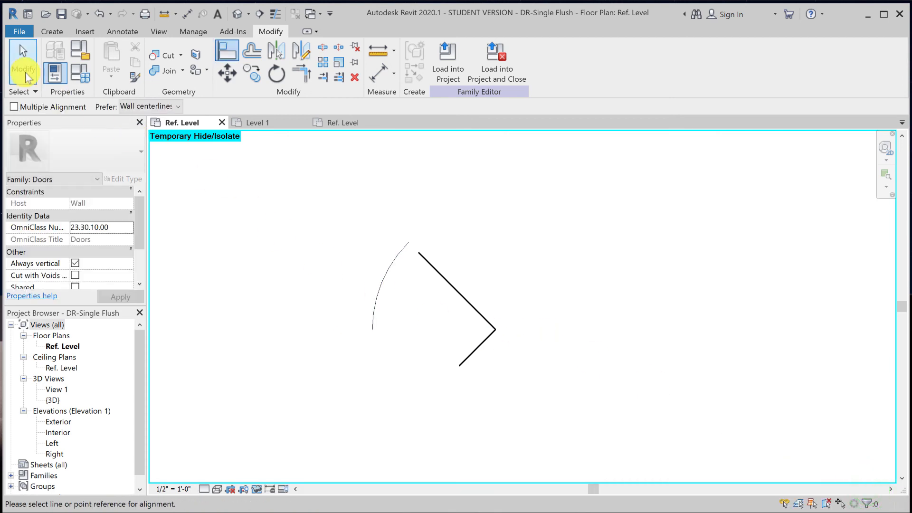
{"action": "left_click", "coordinate": [18, 58]}
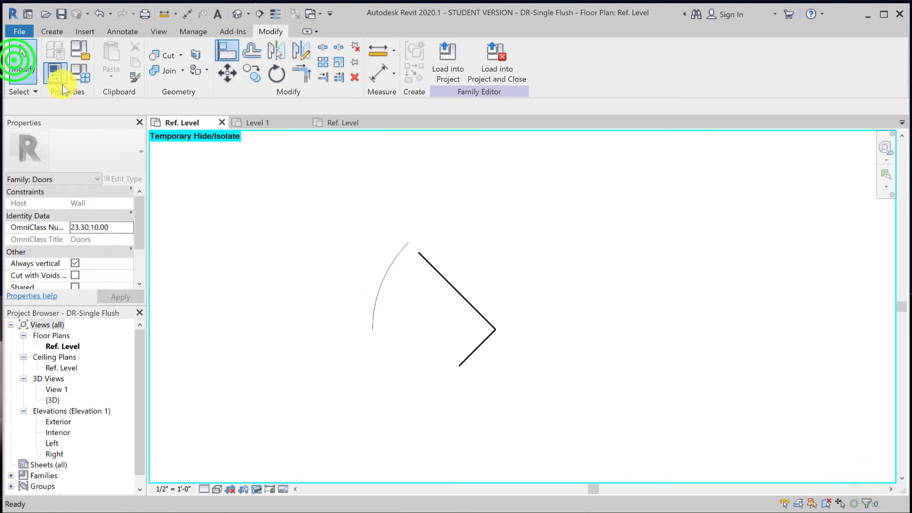
{"action": "left_click", "coordinate": [487, 338]}
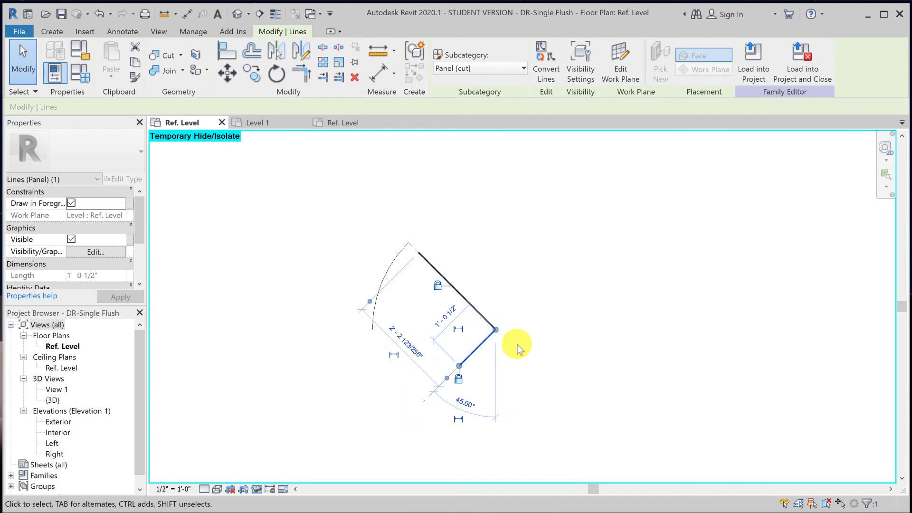
{"action": "left_click", "coordinate": [517, 346]}
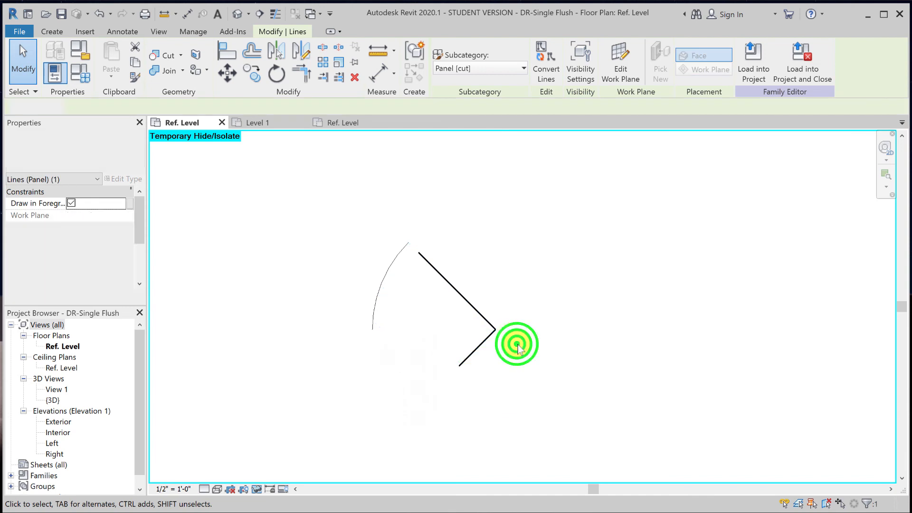
Set the Door Swing parameter of the 26 70 family type to 75° to flex the symbolic lines
{"action": "left_click", "coordinate": [62, 73]}
{"action": "left_click", "coordinate": [713, 258]}
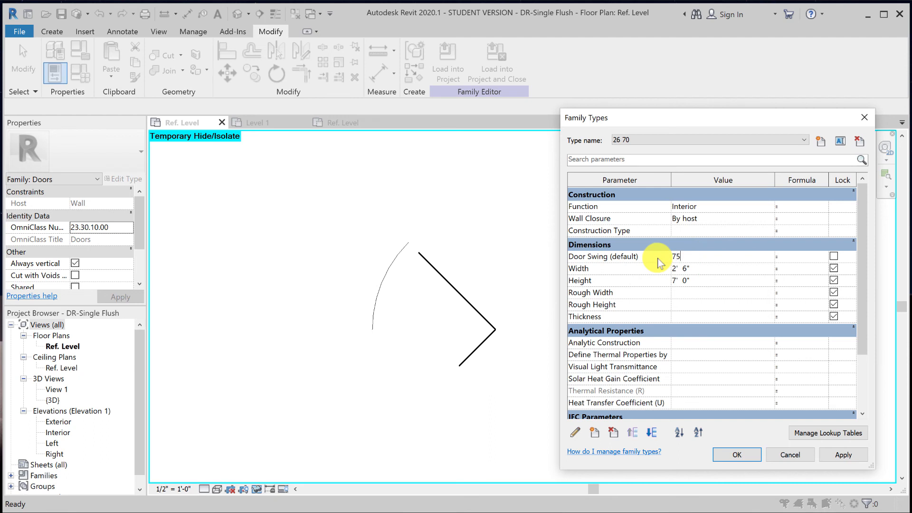
{"action": "left_click", "coordinate": [737, 455]}
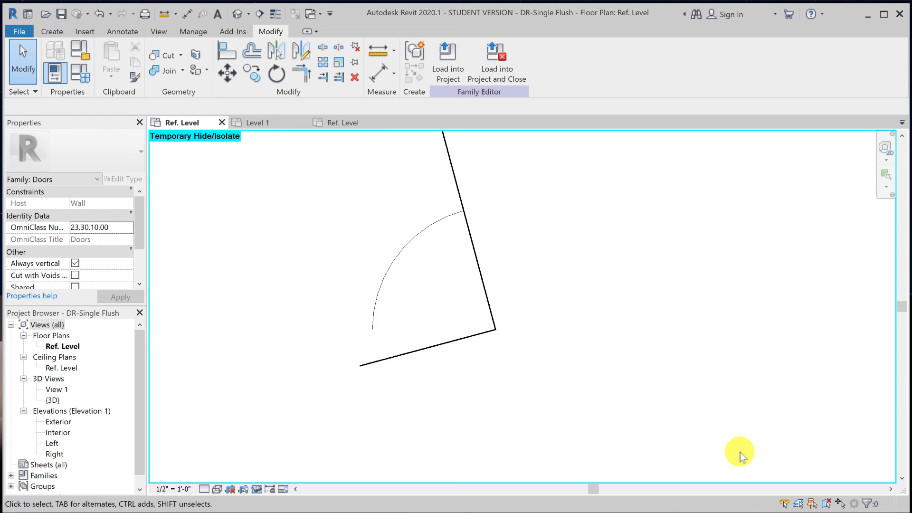
Undo the last swing flex and draw a Panel [cut] symbolic line about 8" long at 45° beside the swing arc's latch end
{"action": "key", "text": "ctrl+z"}
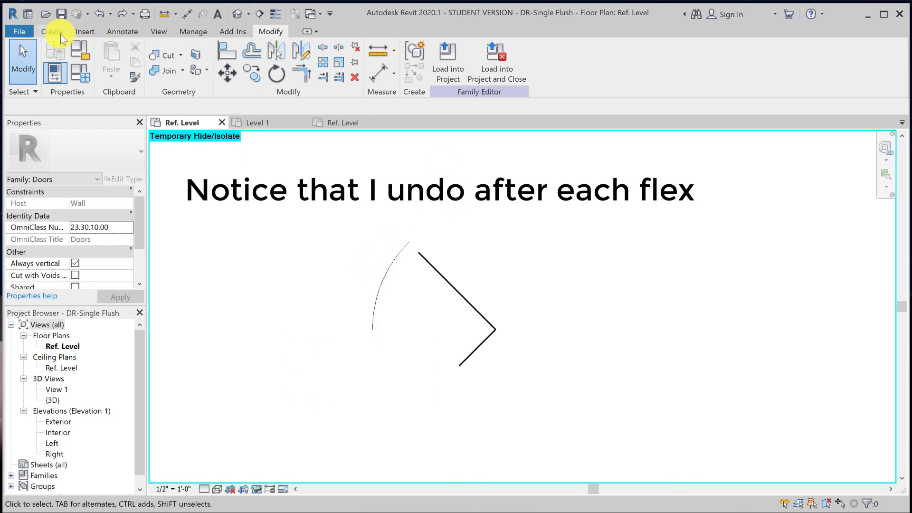
{"action": "left_click", "coordinate": [115, 30]}
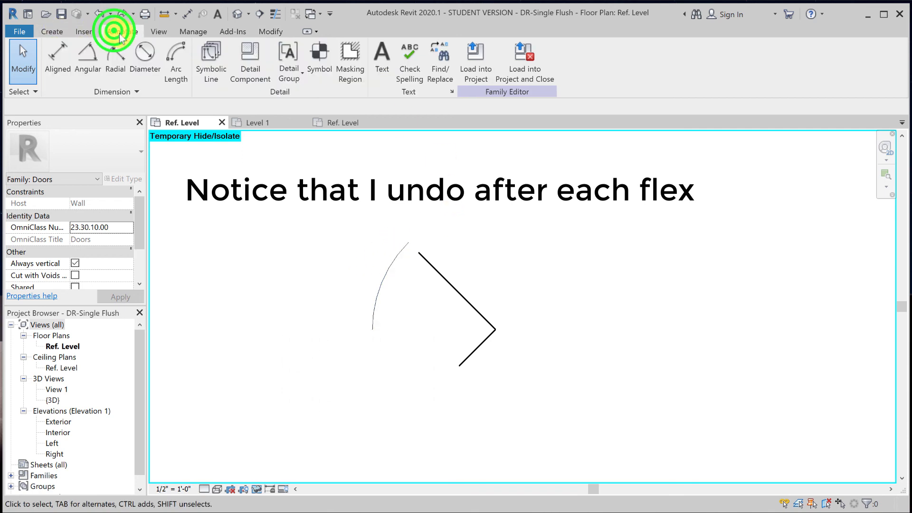
{"action": "left_click", "coordinate": [217, 60]}
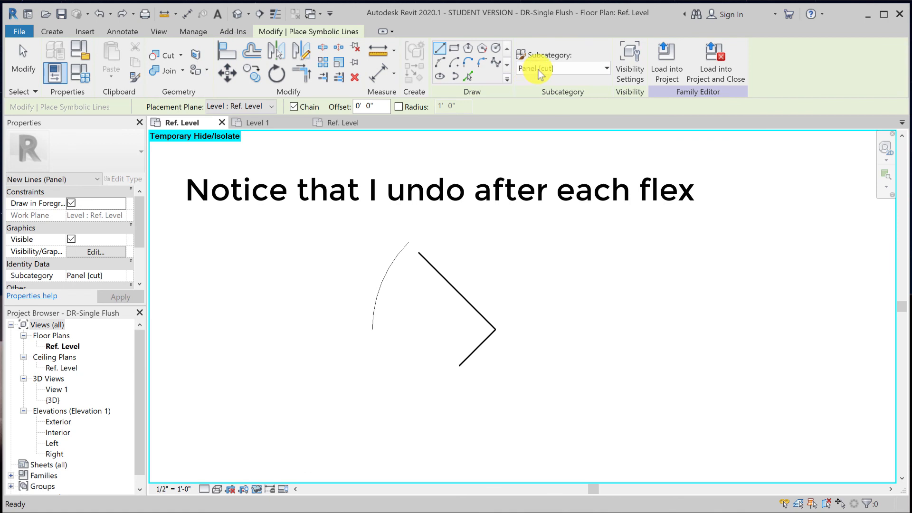
{"action": "left_click", "coordinate": [539, 69]}
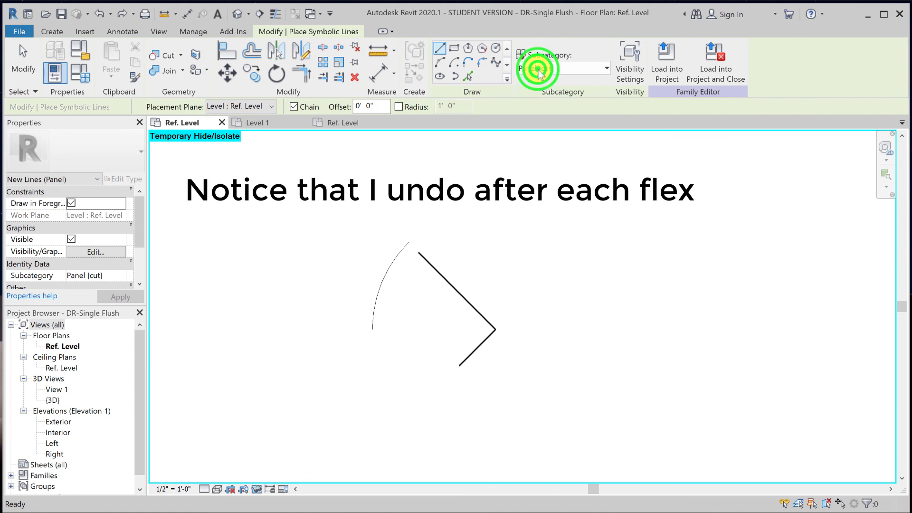
{"action": "left_click", "coordinate": [440, 49]}
{"action": "left_click", "coordinate": [369, 276]}
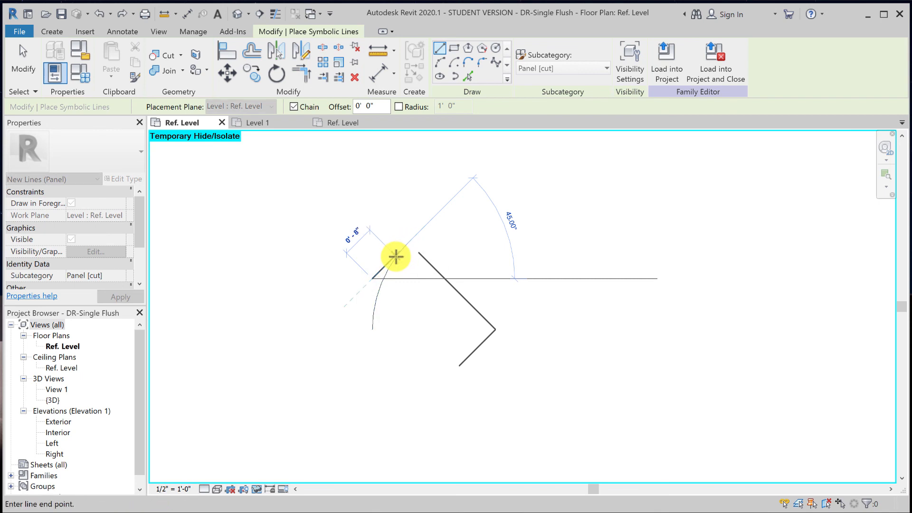
{"action": "left_click", "coordinate": [394, 257]}
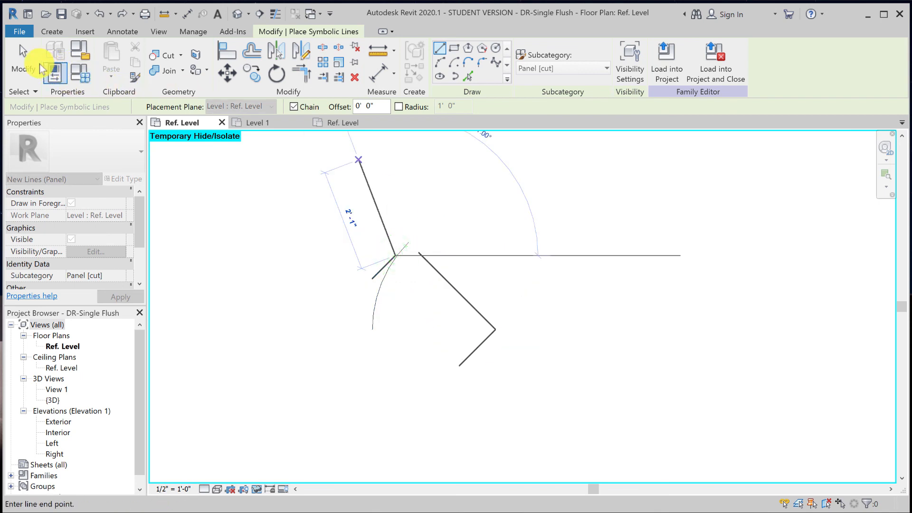
{"action": "left_click", "coordinate": [24, 59]}
Align the new line to the perpendicular reference at the arc's latch end and its endpoint to the Door Swing's angled reference, locking both
{"action": "key", "text": "a"}
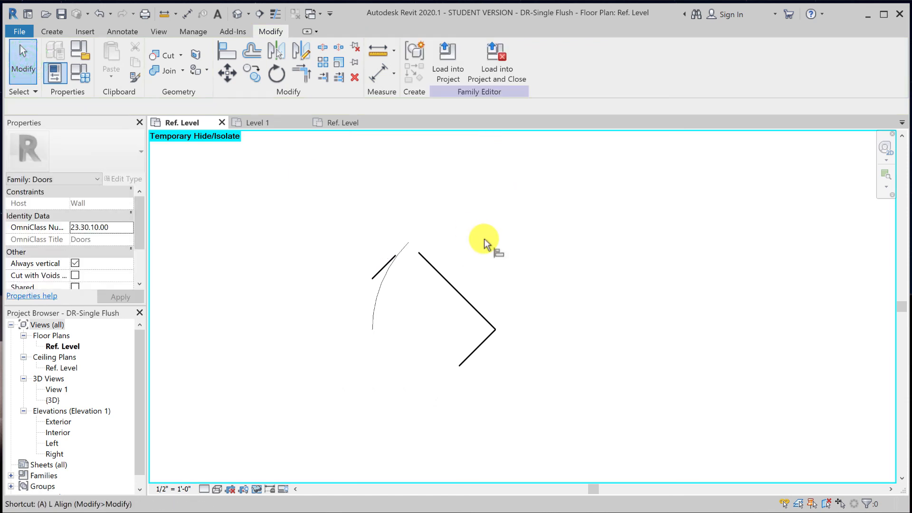
{"action": "key", "text": "l"}
{"action": "left_click", "coordinate": [372, 294]}
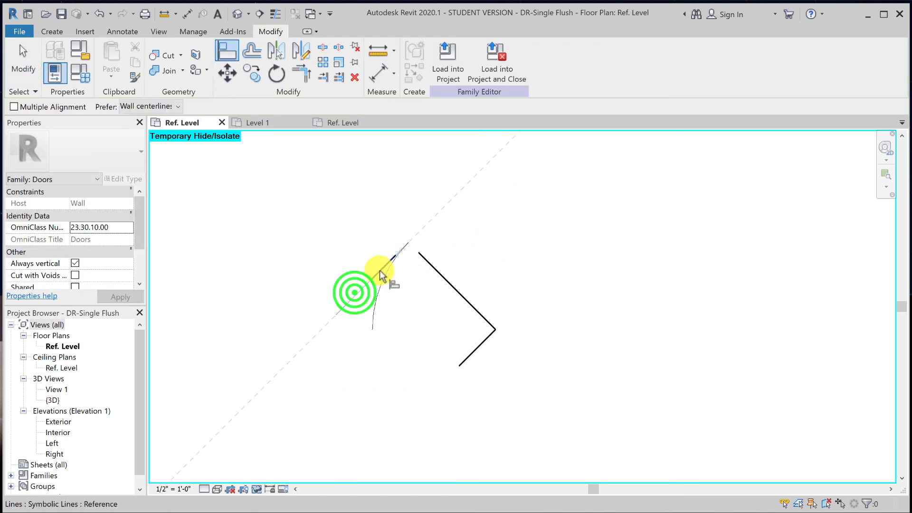
{"action": "left_click", "coordinate": [379, 270]}
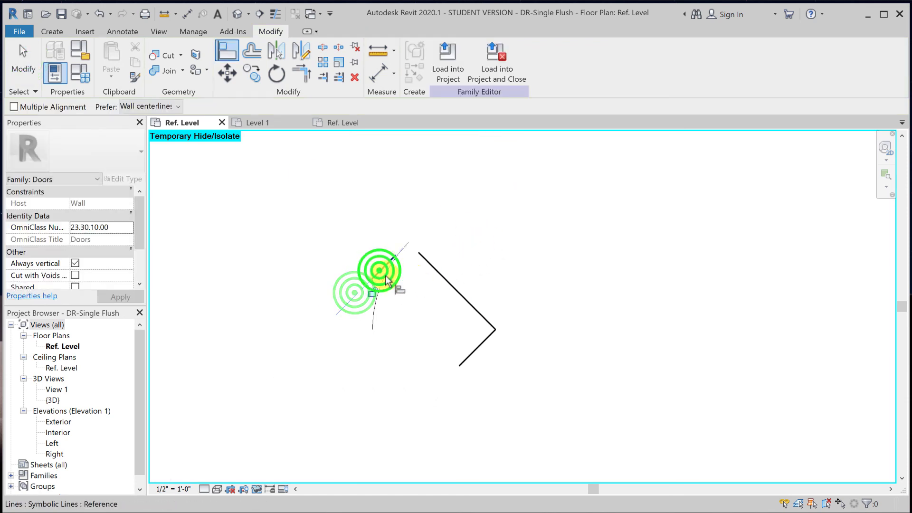
{"action": "left_click", "coordinate": [411, 245]}
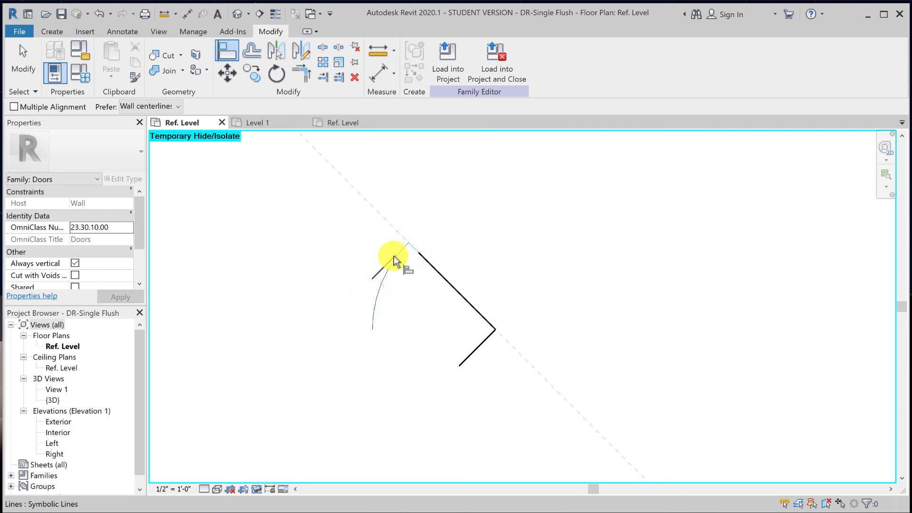
{"action": "left_click", "coordinate": [465, 286]}
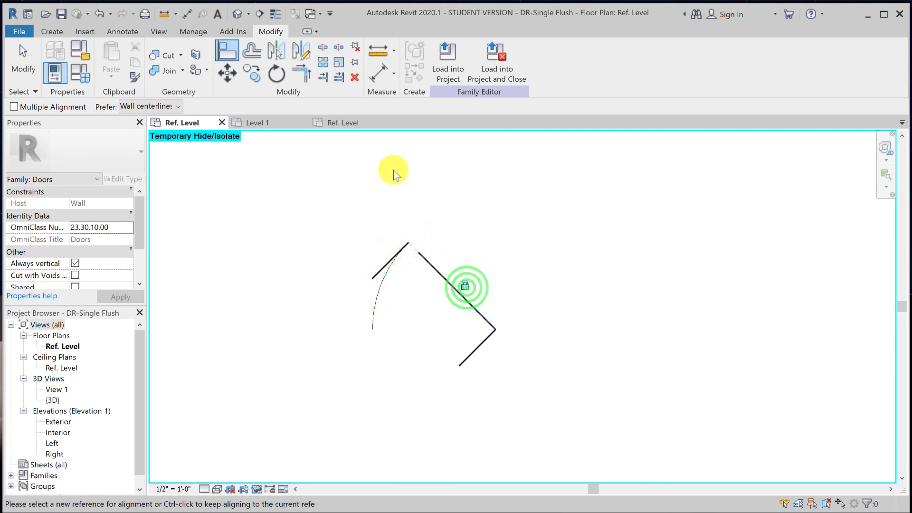
{"action": "left_click", "coordinate": [25, 66]}
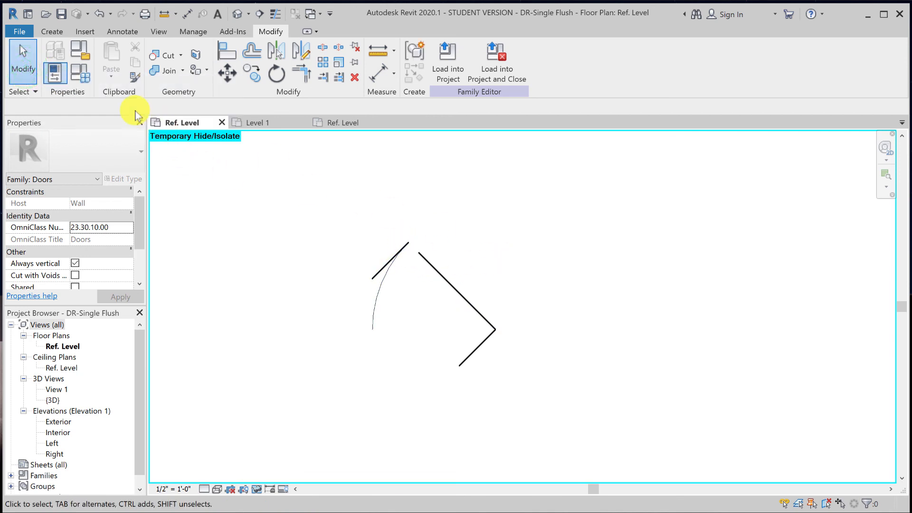
Flex the 26 70 family type with a Door Swing of 80° and undo the change
{"action": "left_click", "coordinate": [81, 74]}
{"action": "left_click", "coordinate": [696, 257]}
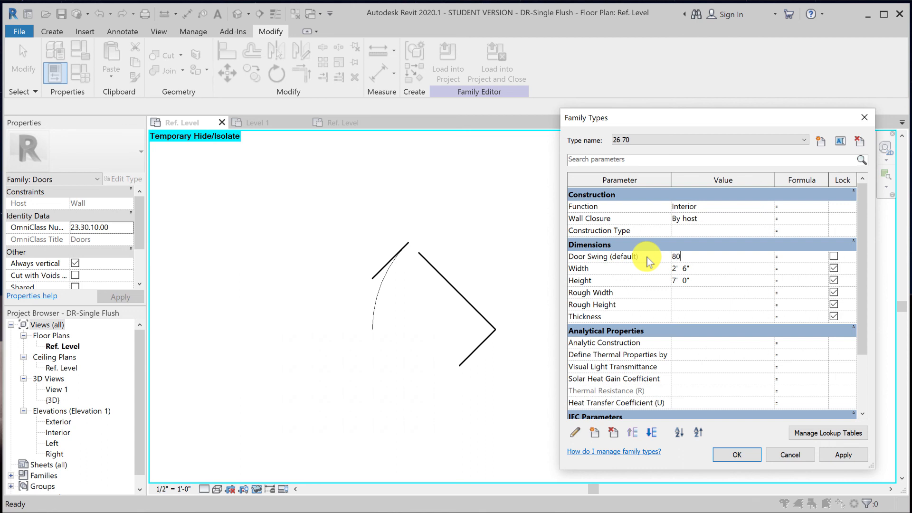
{"action": "left_click", "coordinate": [847, 457]}
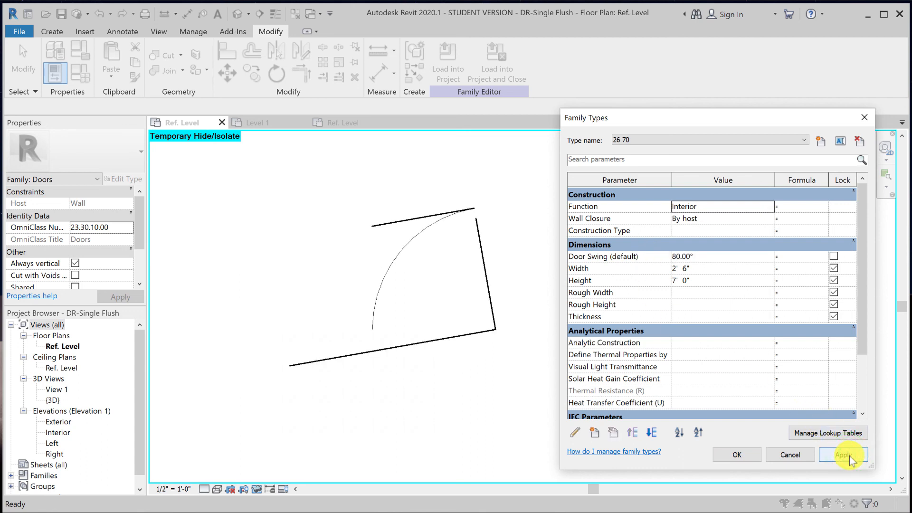
{"action": "left_click", "coordinate": [735, 454]}
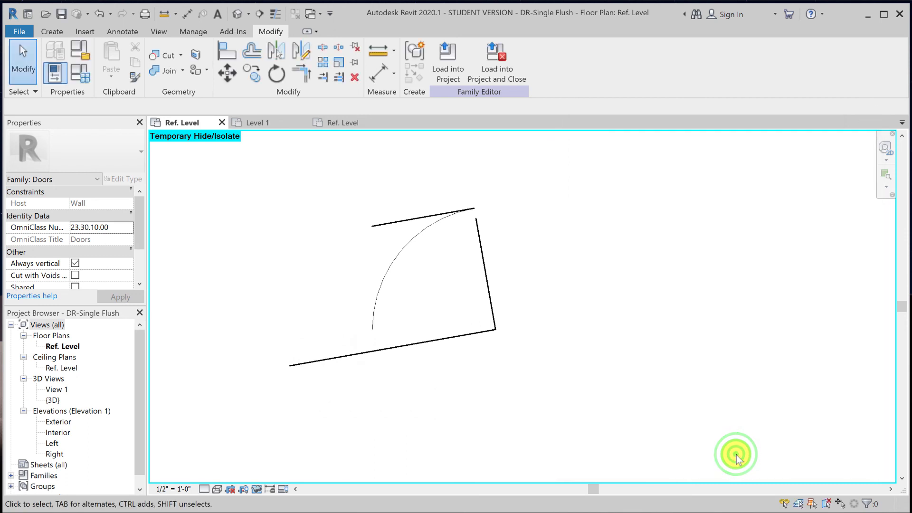
{"action": "key", "text": "ctrl+z"}
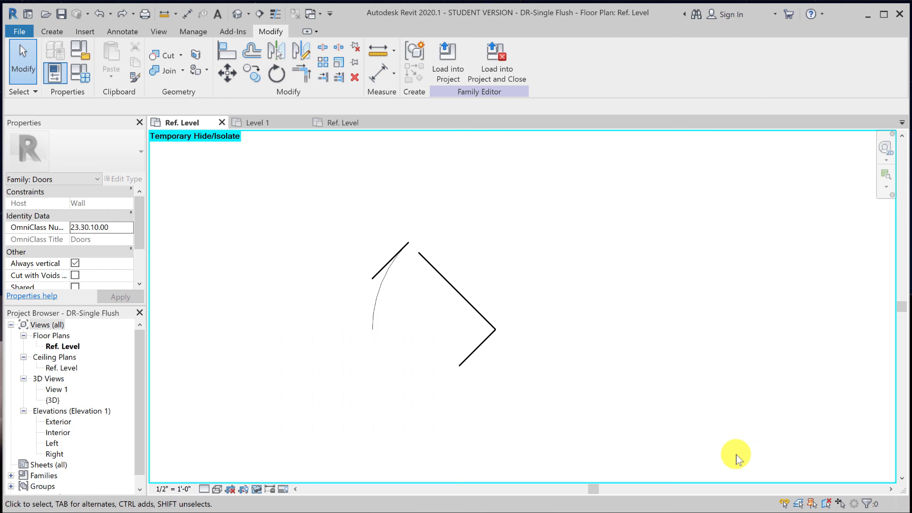
Offset a copy of the long angled panel line by 1 3/4" toward the swing arc
{"action": "key", "text": "o"}
{"action": "key", "text": "f"}
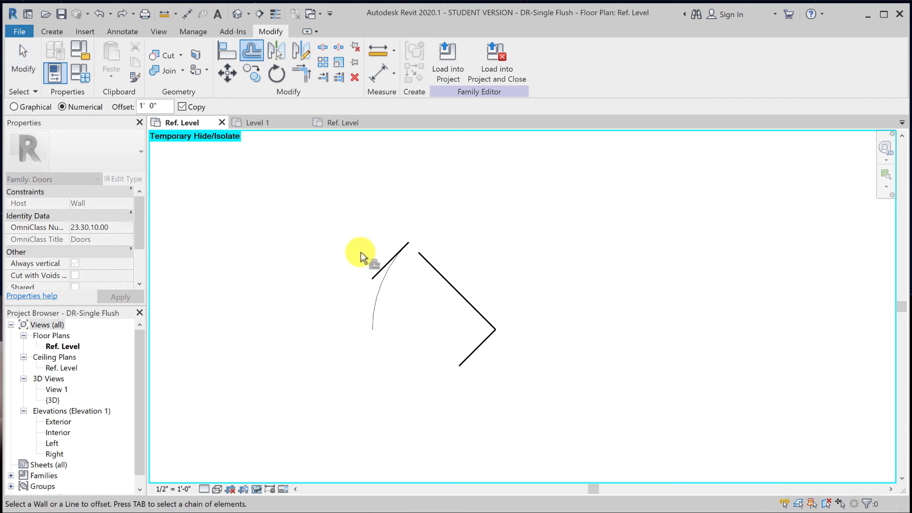
{"action": "left_click", "coordinate": [153, 106]}
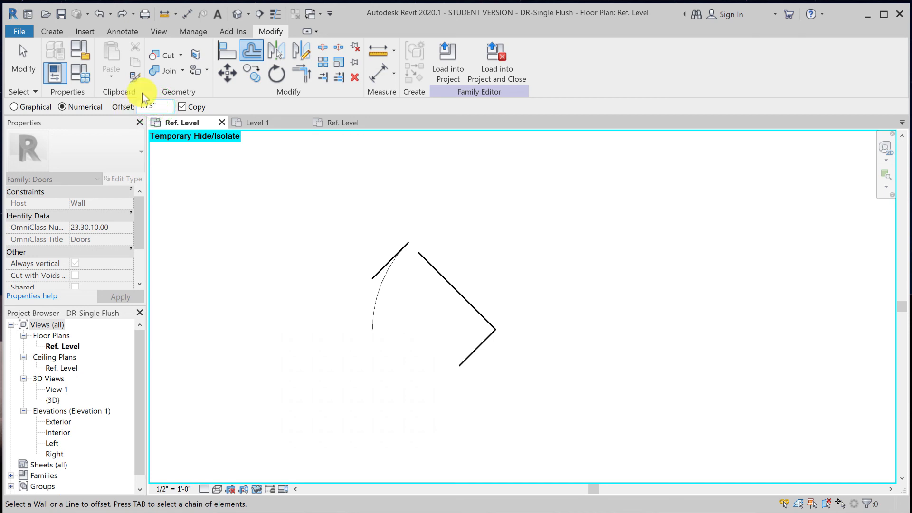
{"action": "left_click", "coordinate": [183, 107]}
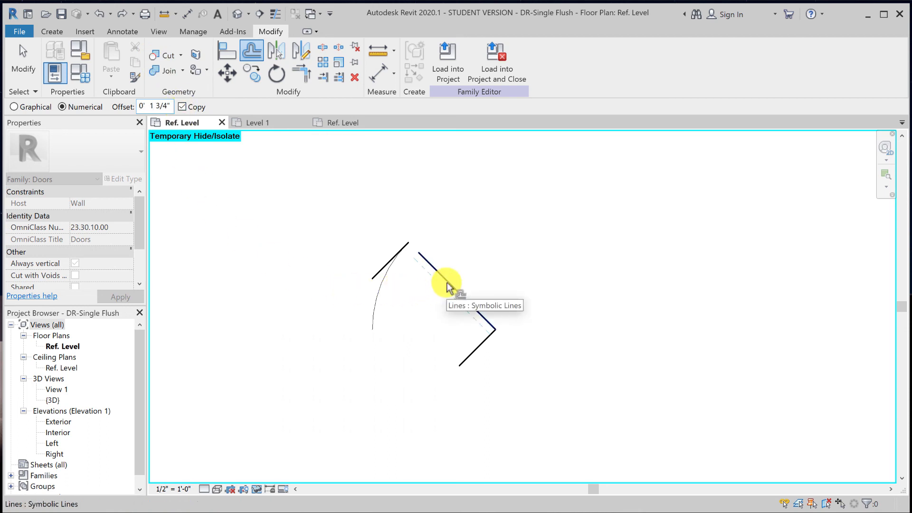
{"action": "left_click", "coordinate": [449, 284]}
{"action": "left_click", "coordinate": [24, 59]}
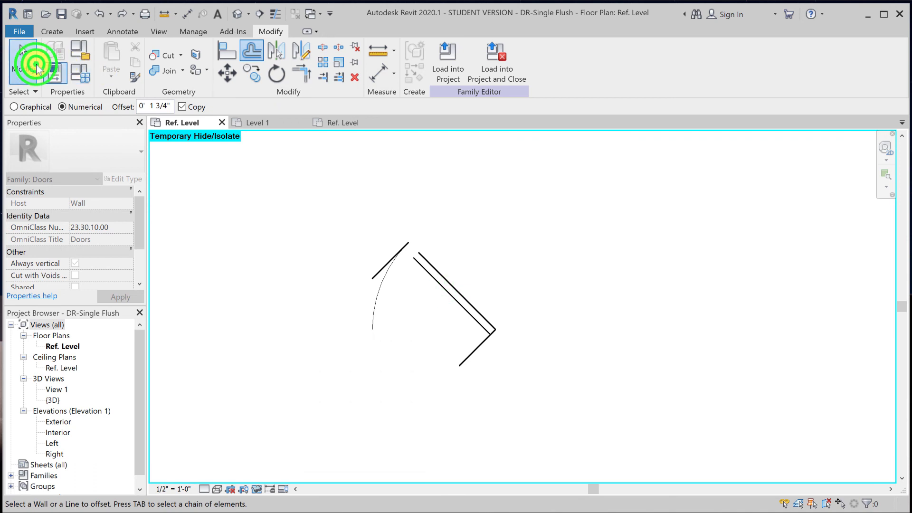
Add an aligned dimension between the two long parallel panel lines and lock it
{"action": "left_click", "coordinate": [186, 14]}
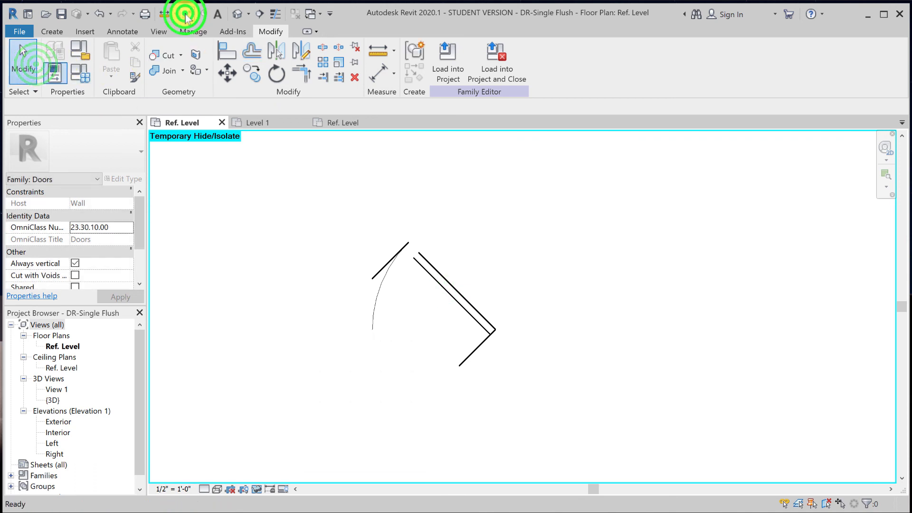
{"action": "left_click", "coordinate": [465, 309]}
{"action": "left_click", "coordinate": [470, 302]}
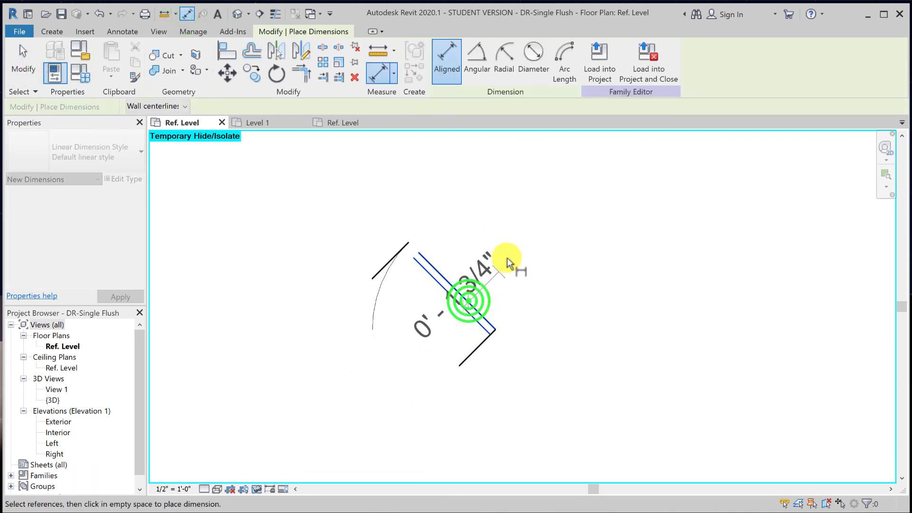
{"action": "left_click", "coordinate": [503, 242]}
{"action": "left_click", "coordinate": [24, 59]}
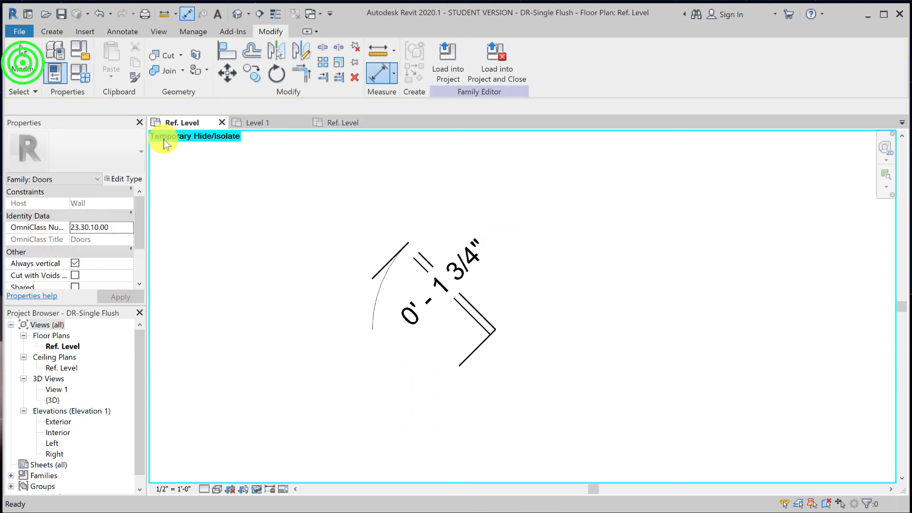
{"action": "left_click", "coordinate": [427, 309]}
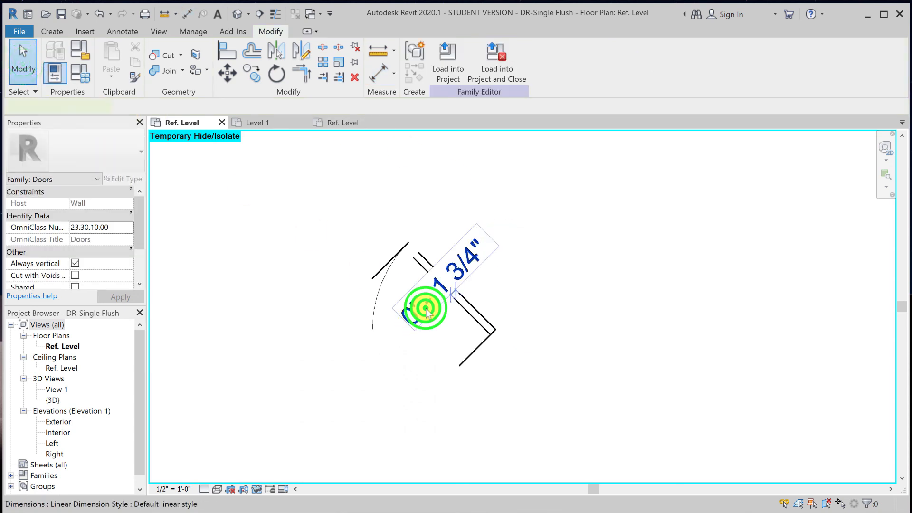
{"action": "left_click", "coordinate": [517, 355]}
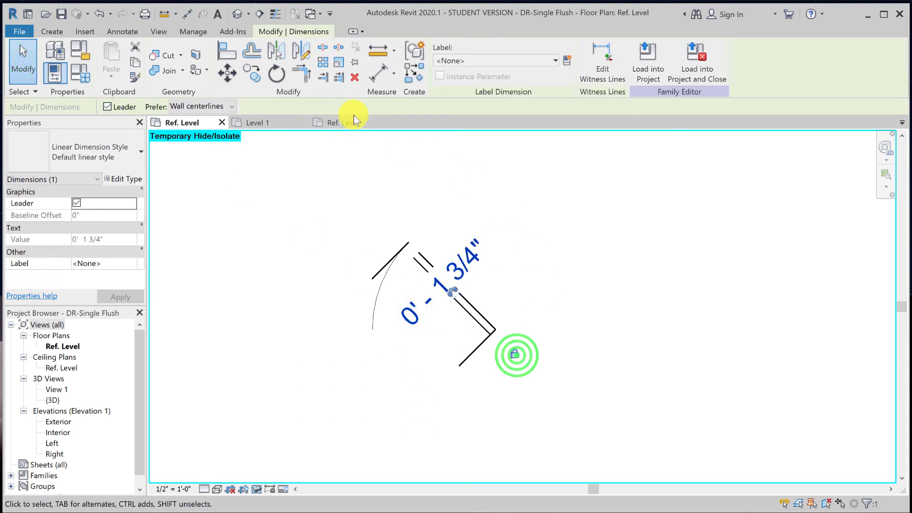
{"action": "left_click", "coordinate": [23, 67]}
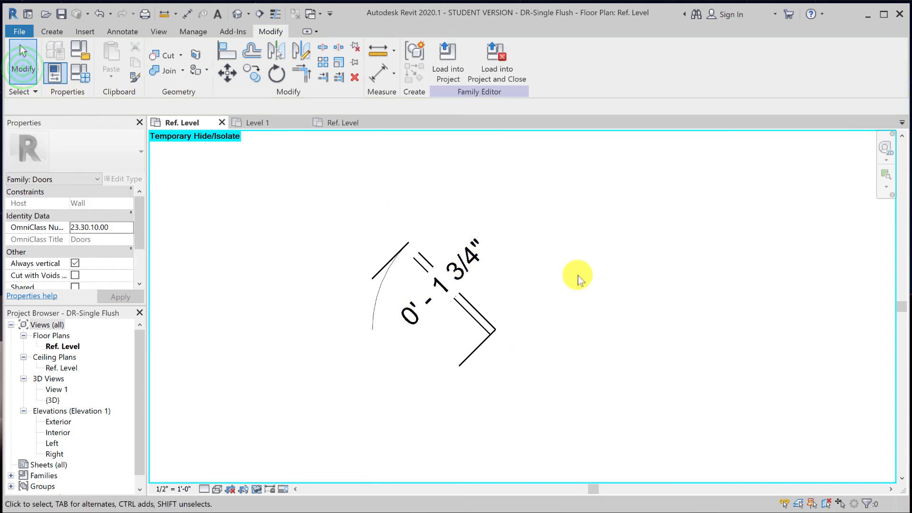
Trim the two long parallel lines and the short end lines to corners, forming a closed rectangular door panel
{"action": "key", "text": "t"}
{"action": "key", "text": "r"}
{"action": "left_click", "coordinate": [413, 260]}
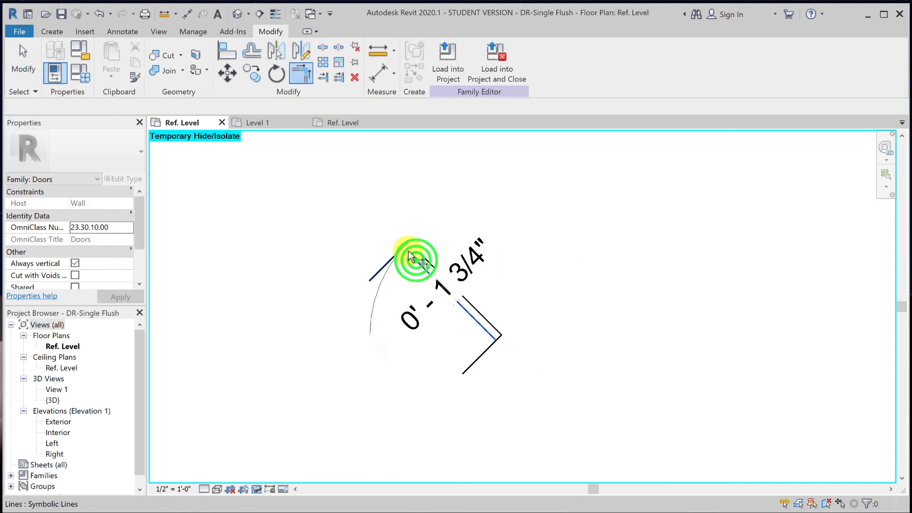
{"action": "scroll", "coordinate": [411, 256], "scroll_direction": "up", "scroll_amount": 2}
{"action": "left_click", "coordinate": [403, 243]}
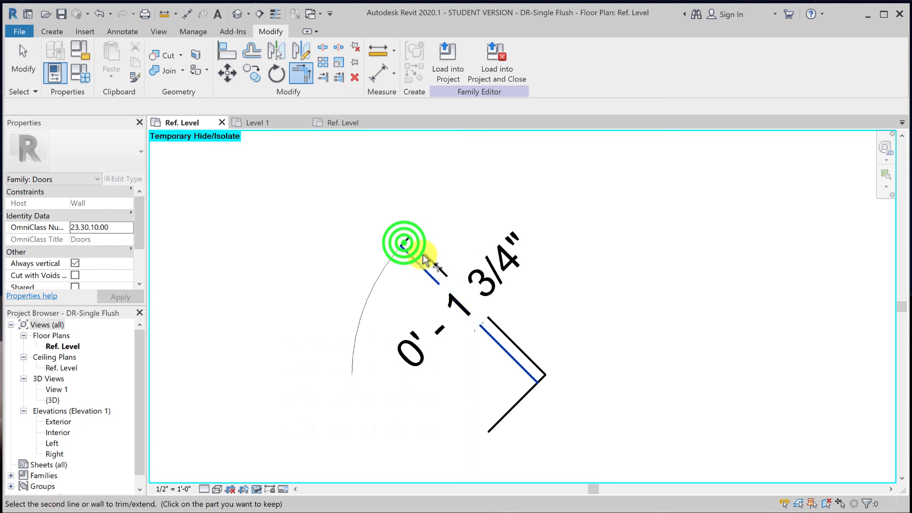
{"action": "left_click", "coordinate": [421, 254]}
{"action": "left_click", "coordinate": [524, 370]}
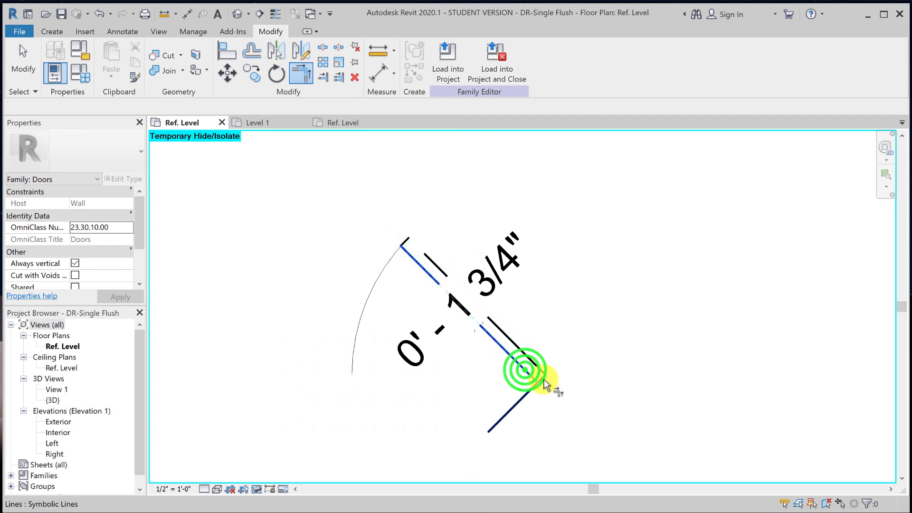
{"action": "left_click", "coordinate": [536, 378]}
{"action": "left_click", "coordinate": [436, 263]}
{"action": "left_click", "coordinate": [408, 244]}
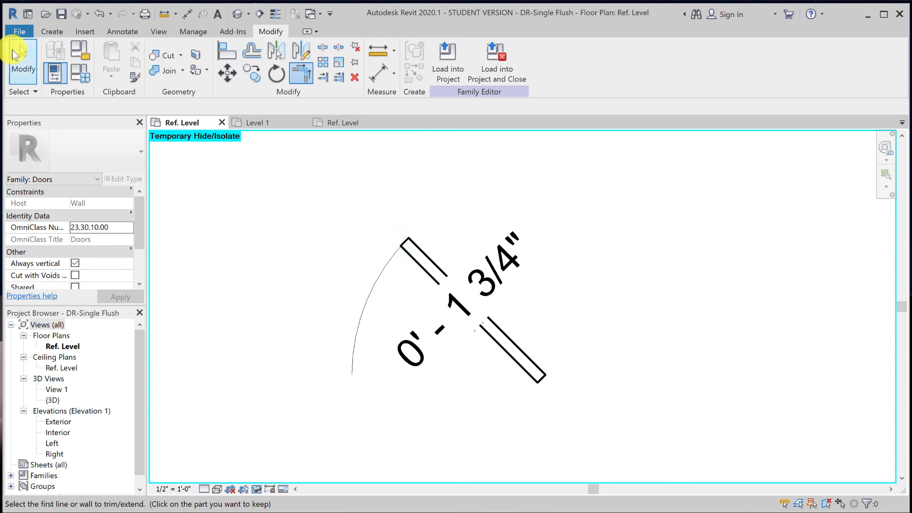
{"action": "left_click", "coordinate": [15, 55]}
Set the Door Swing of the 26 70 family type to 75° to flex the closed panel outline
{"action": "scroll", "coordinate": [276, 238], "scroll_direction": "down", "scroll_amount": 1}
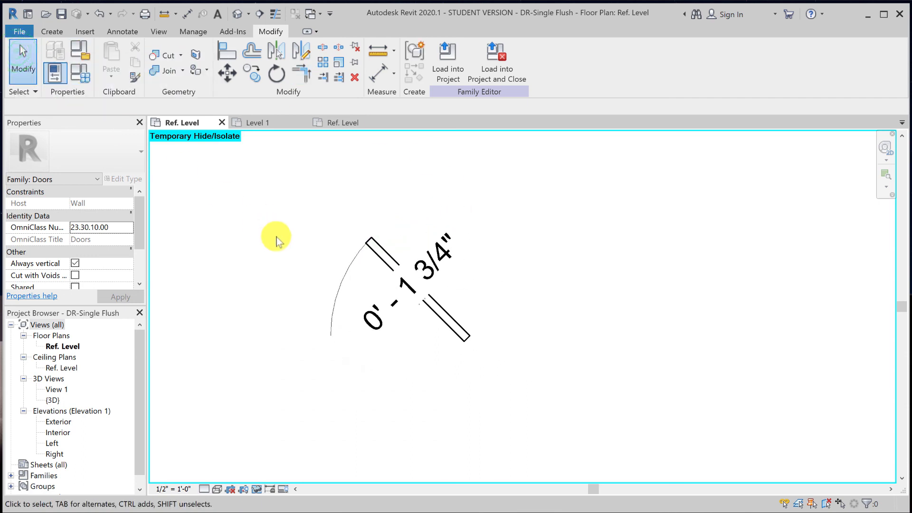
{"action": "scroll", "coordinate": [277, 238], "scroll_direction": "down", "scroll_amount": 1}
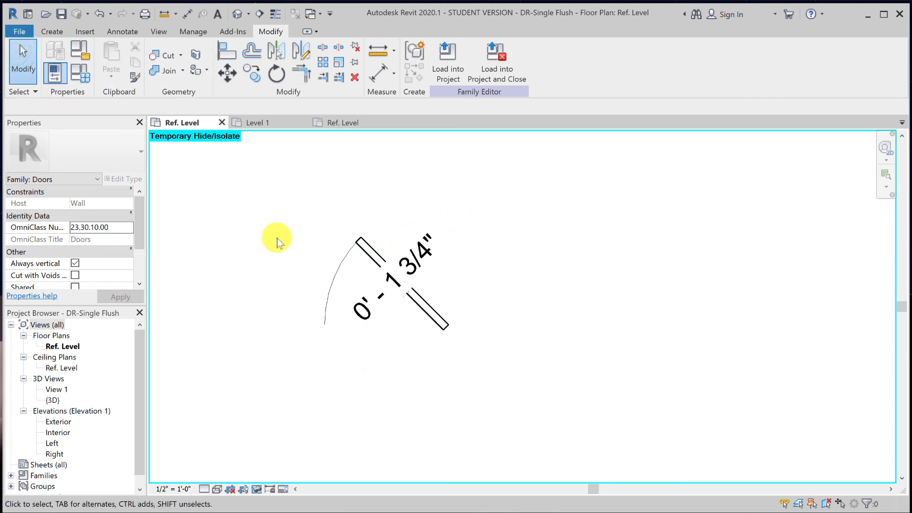
{"action": "left_click", "coordinate": [80, 73]}
{"action": "left_click", "coordinate": [694, 257]}
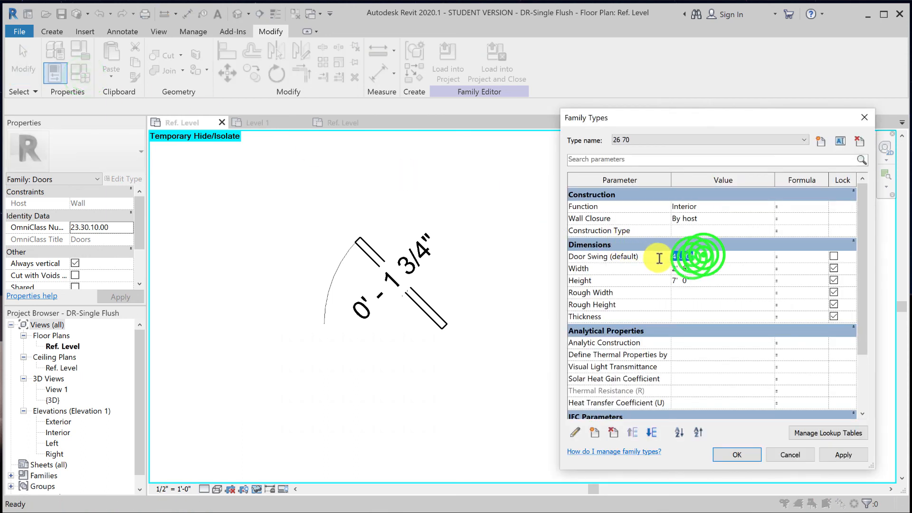
{"action": "type", "text": "75"}
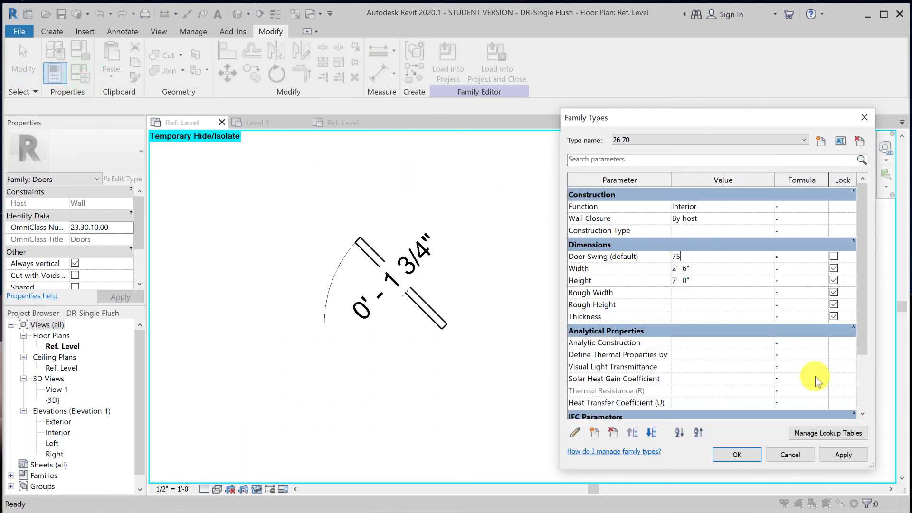
{"action": "left_click", "coordinate": [843, 455]}
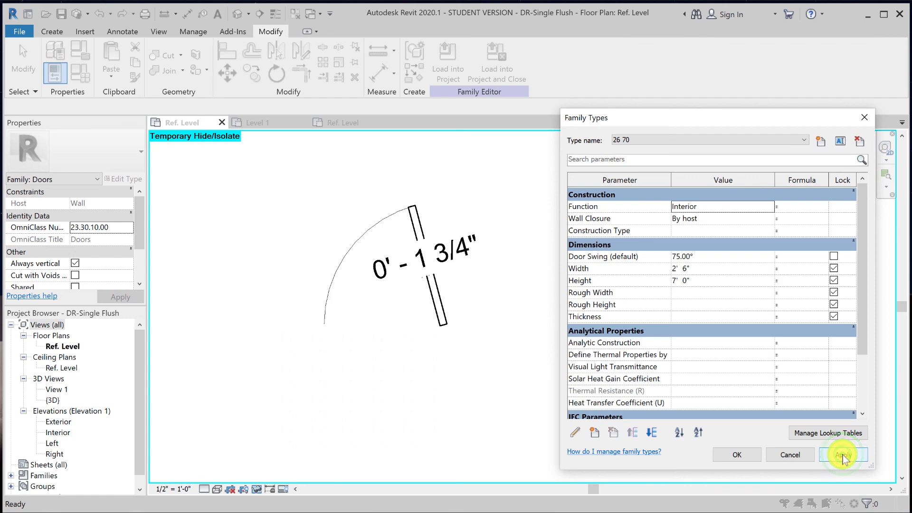
Set the Door Swing of the 26 70 type to 25° and apply it to flex the panel outline
{"action": "left_click", "coordinate": [694, 257]}
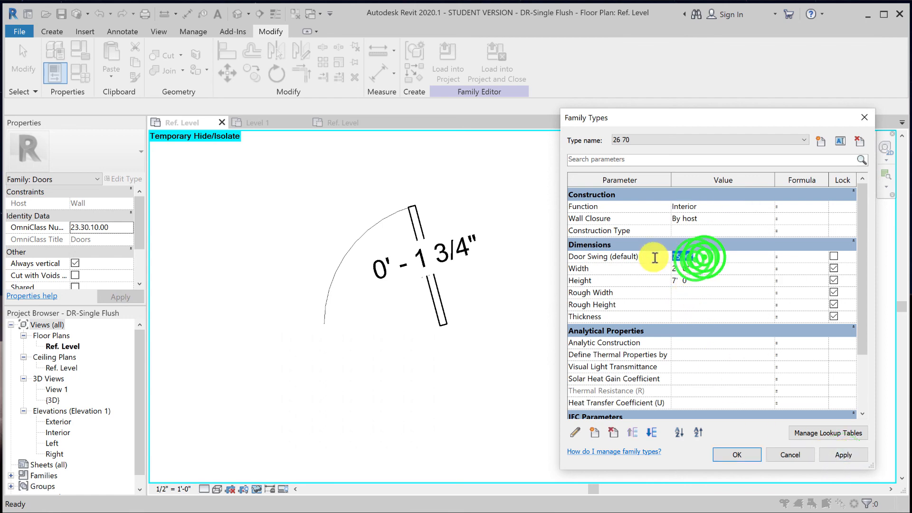
{"action": "type", "text": "25"}
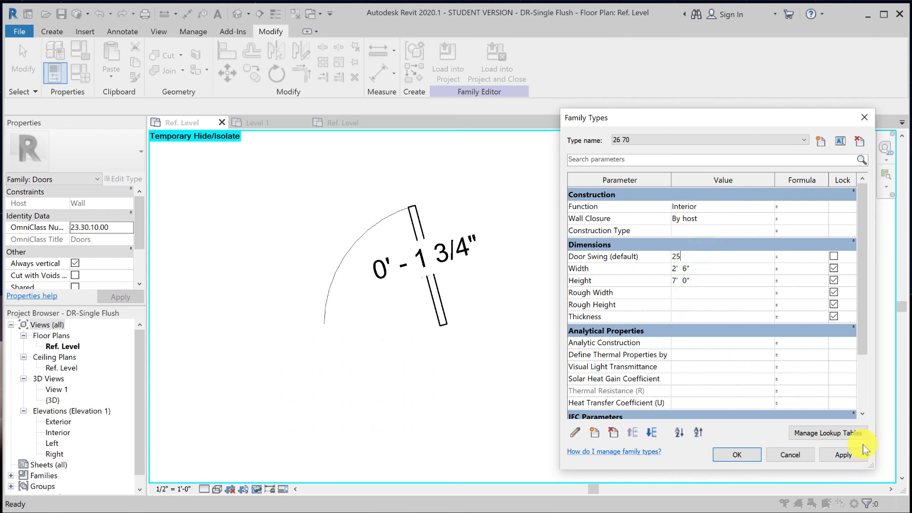
{"action": "left_click", "coordinate": [850, 456]}
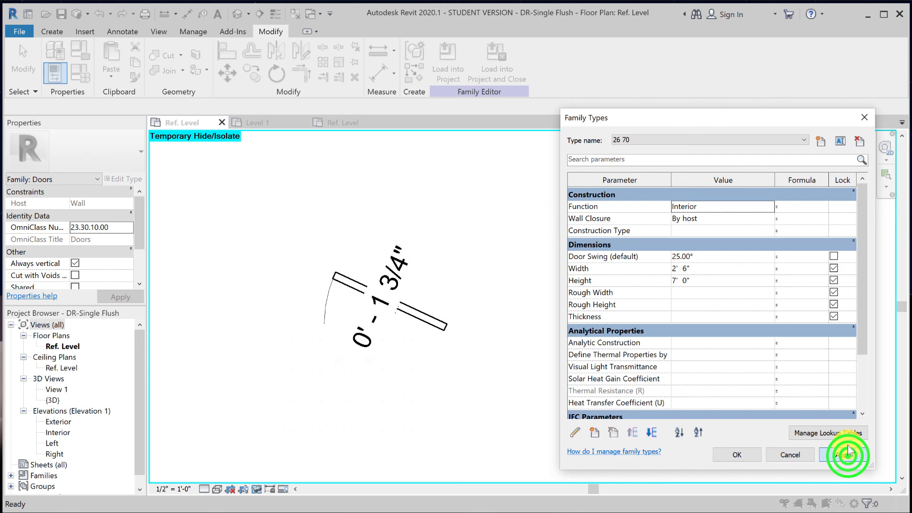
Set the Door Swing to 0° to flex the panel to the closed position, accepting the overlapping-line warnings
{"action": "left_click", "coordinate": [703, 259]}
{"action": "type", "text": "0"}
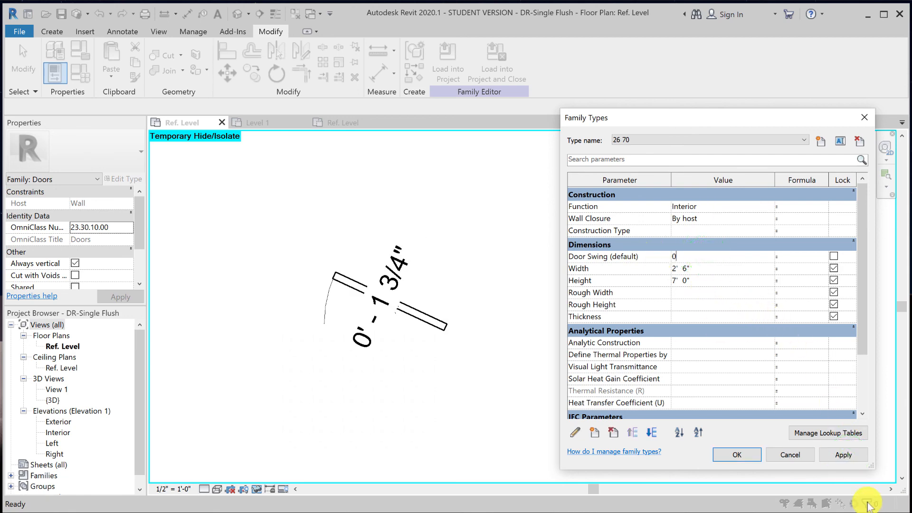
{"action": "left_click", "coordinate": [844, 454]}
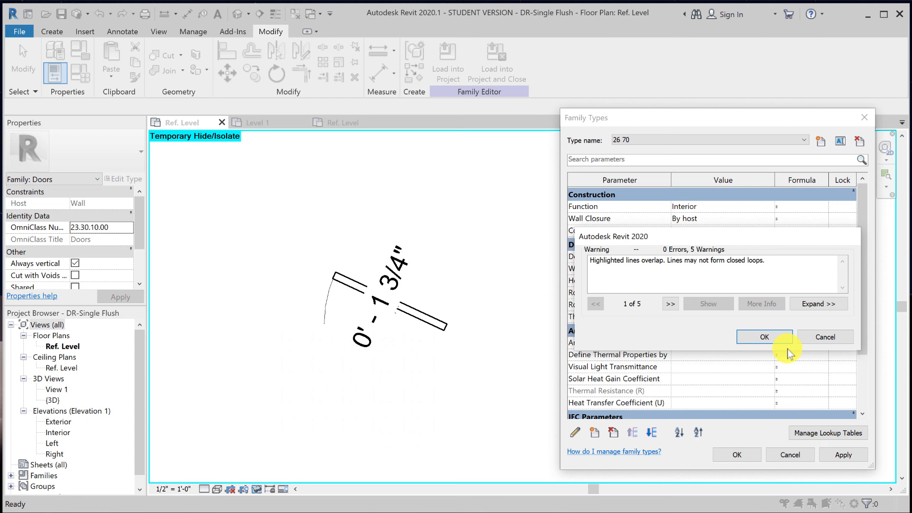
{"action": "left_click", "coordinate": [771, 339]}
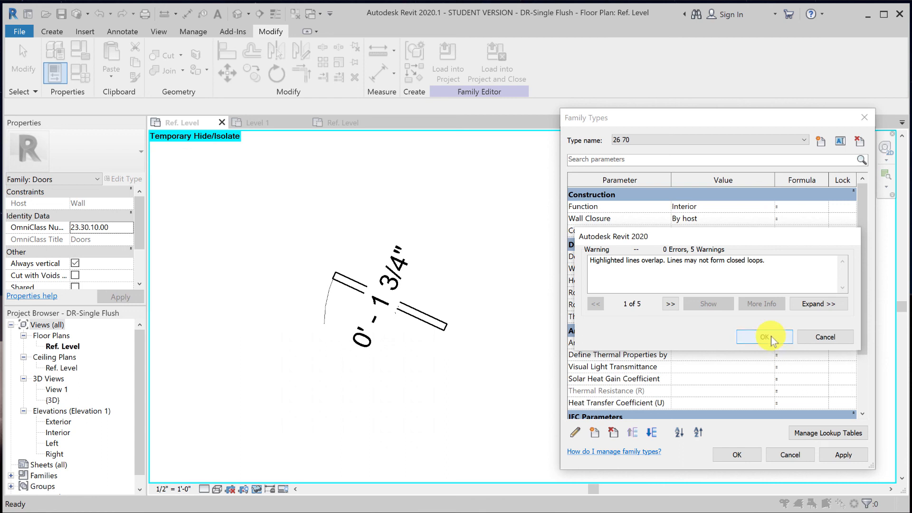
{"action": "left_click", "coordinate": [771, 338]}
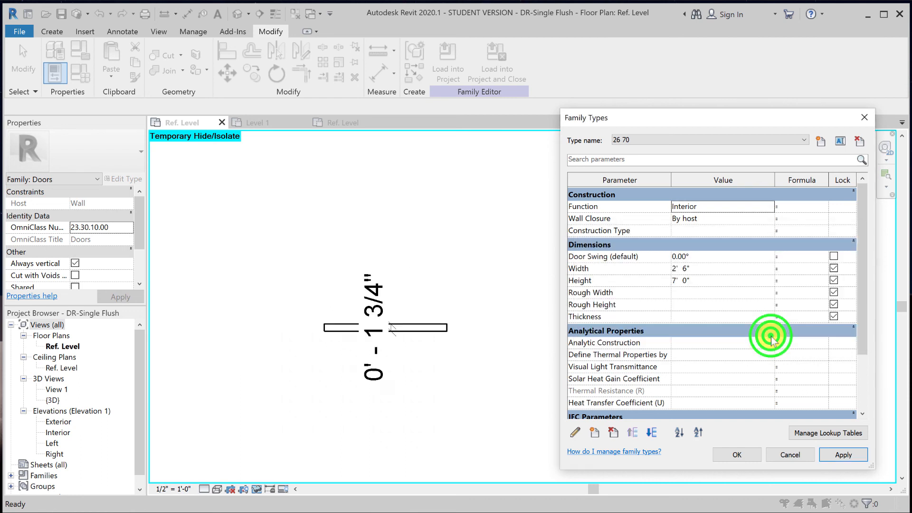
Flex the Door Swing of the 26 70 type to 90°, and set it to 45°
{"action": "left_click", "coordinate": [683, 257]}
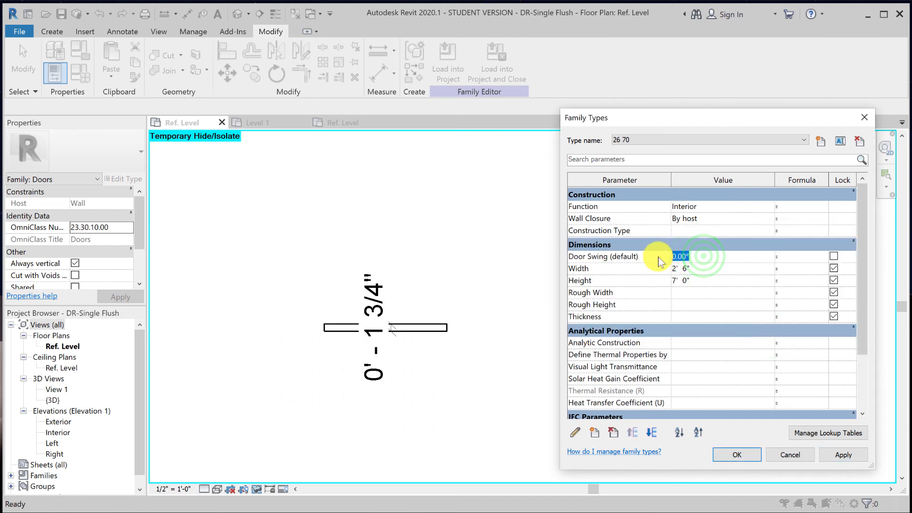
{"action": "left_click", "coordinate": [838, 456]}
{"action": "left_click", "coordinate": [711, 257]}
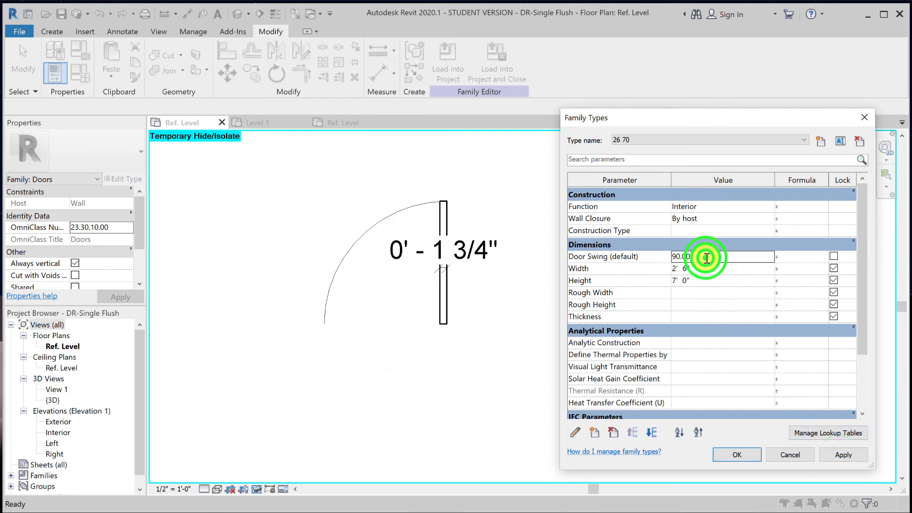
{"action": "type", "text": "45"}
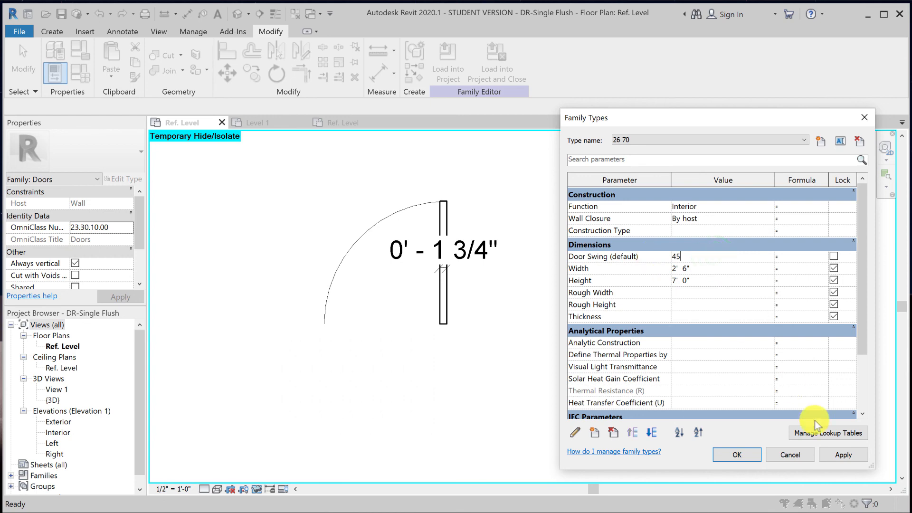
{"action": "left_click", "coordinate": [848, 455]}
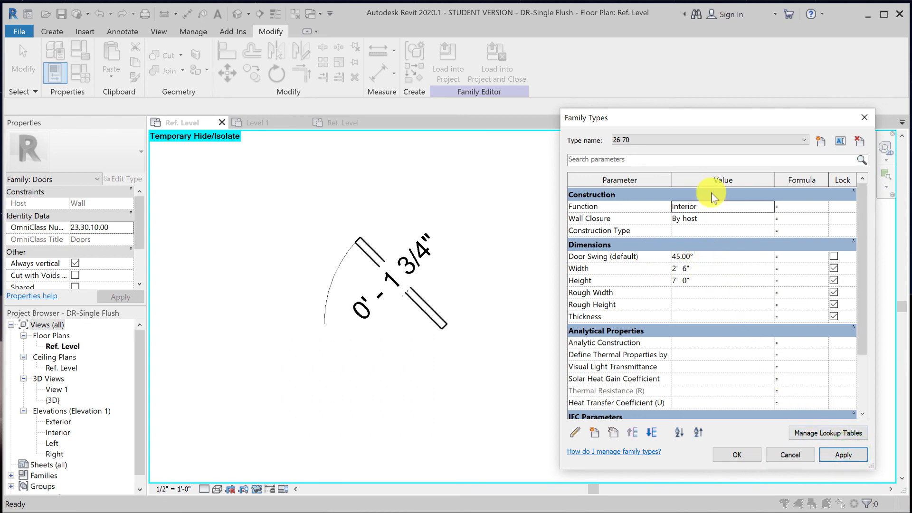
Apply the 30 80 type to flex the door size, reapply 26 70 and accept the family types
{"action": "left_click", "coordinate": [697, 137]}
{"action": "left_click", "coordinate": [696, 157]}
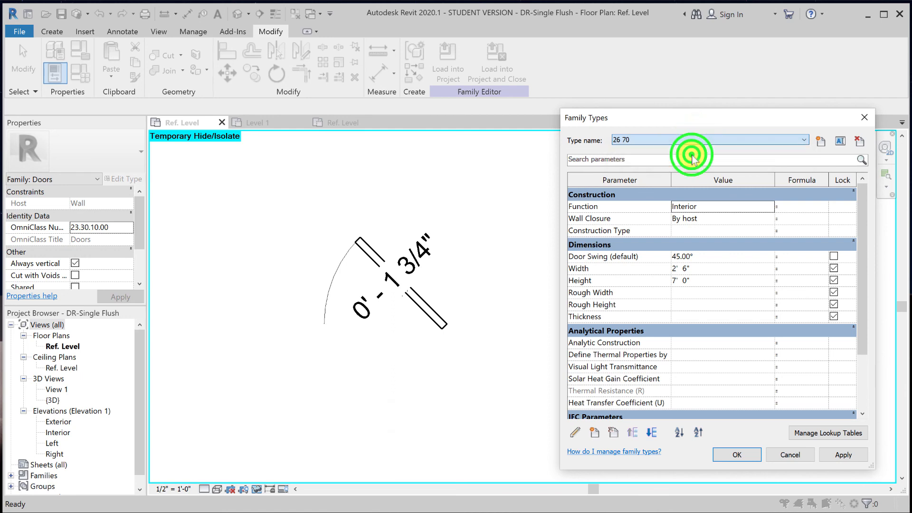
{"action": "left_click", "coordinate": [831, 454]}
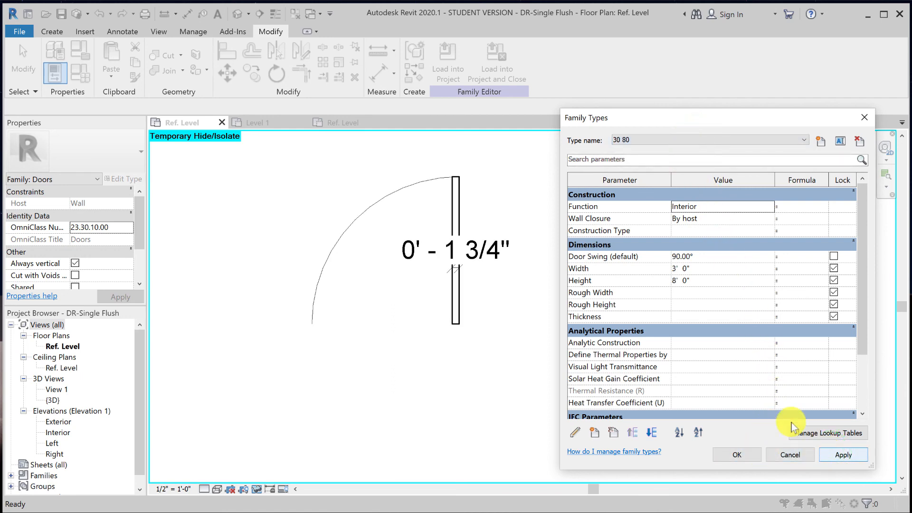
{"action": "left_click", "coordinate": [708, 255]}
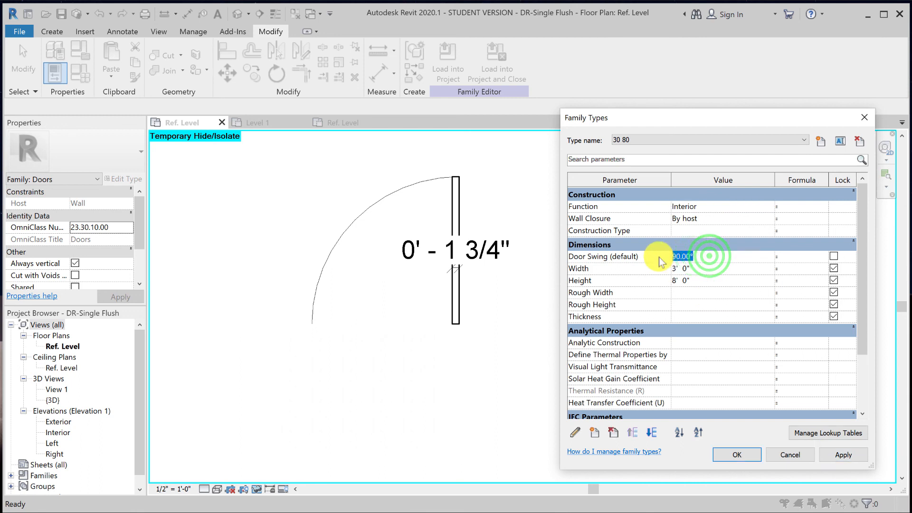
{"action": "left_click", "coordinate": [699, 139]}
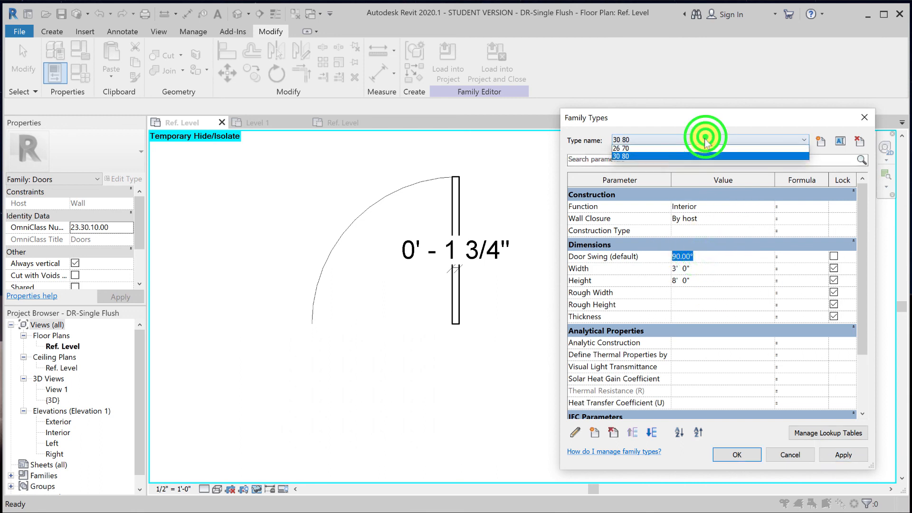
{"action": "left_click", "coordinate": [693, 152]}
{"action": "left_click", "coordinate": [848, 456]}
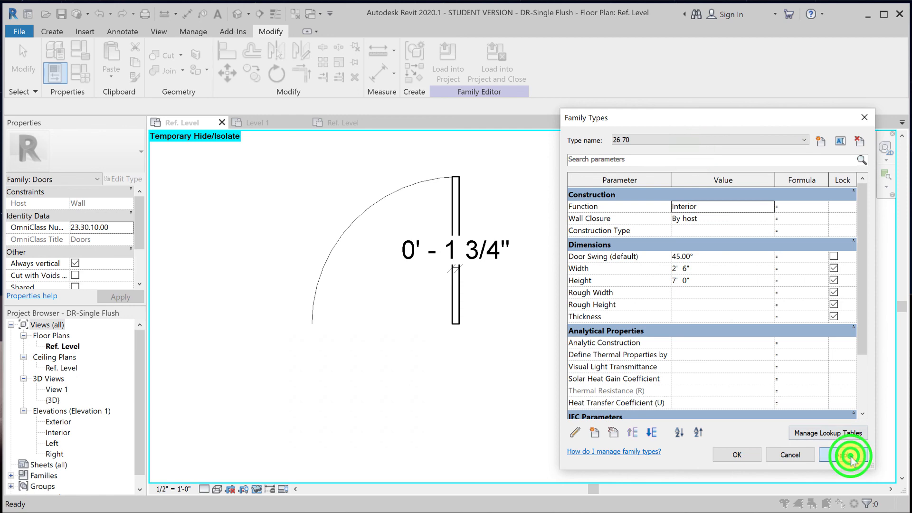
{"action": "left_click", "coordinate": [739, 455]}
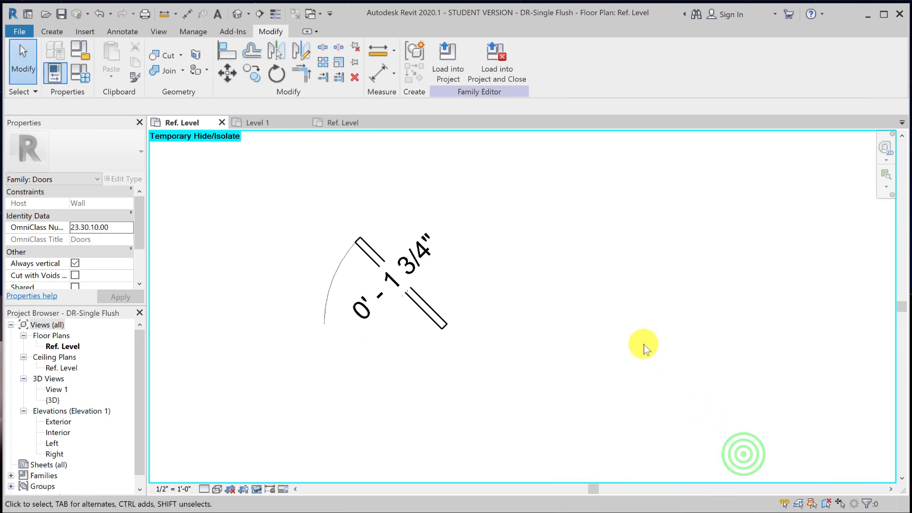
Reset the temporary hide/isolate in the Ref. Level plan and save the door family
{"action": "left_click", "coordinate": [257, 489]}
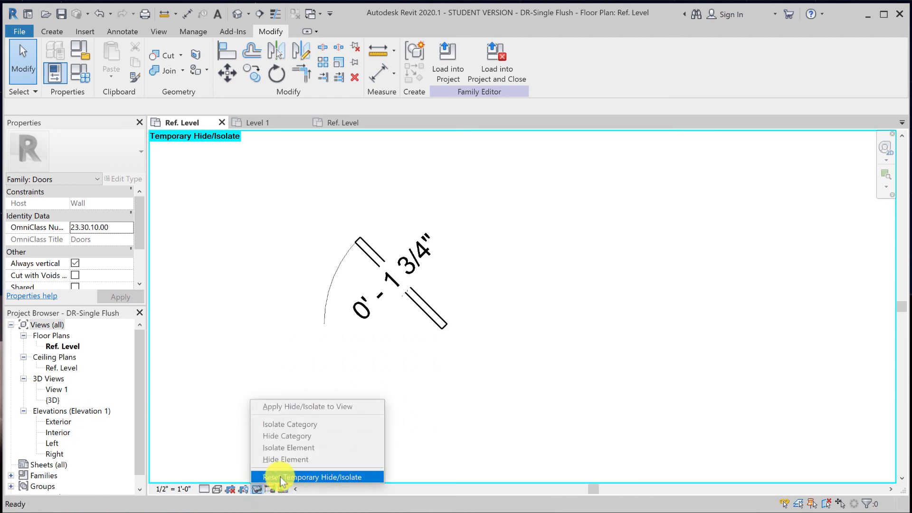
{"action": "left_click", "coordinate": [283, 478]}
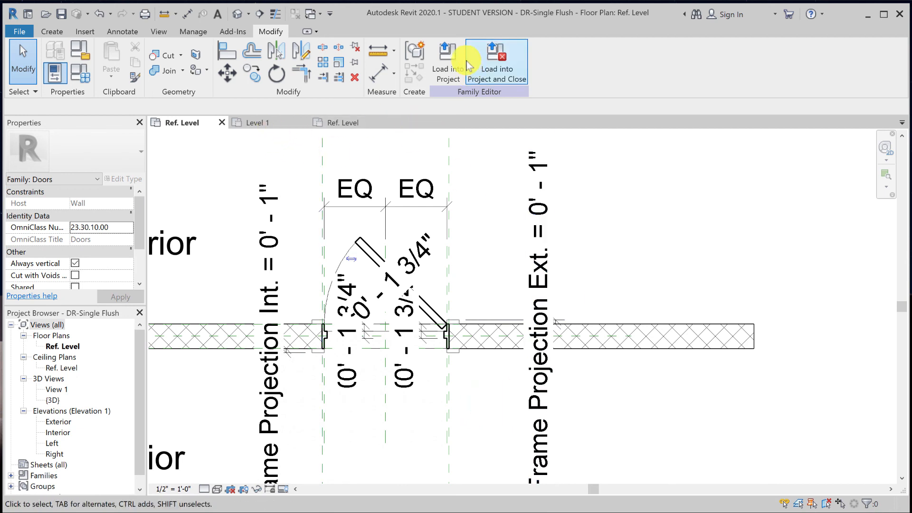
{"action": "left_click", "coordinate": [60, 13]}
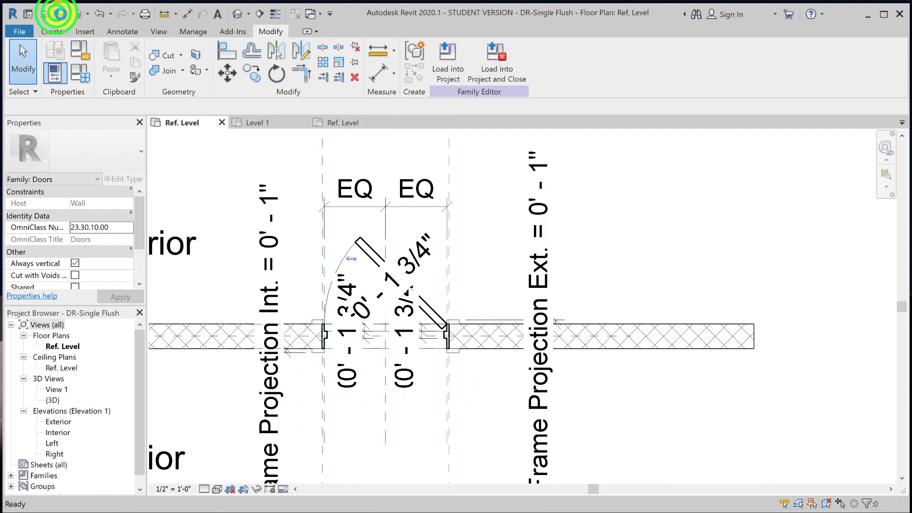
Load the updated DR-Single Flush family into Project1 only
{"action": "left_click", "coordinate": [452, 65]}
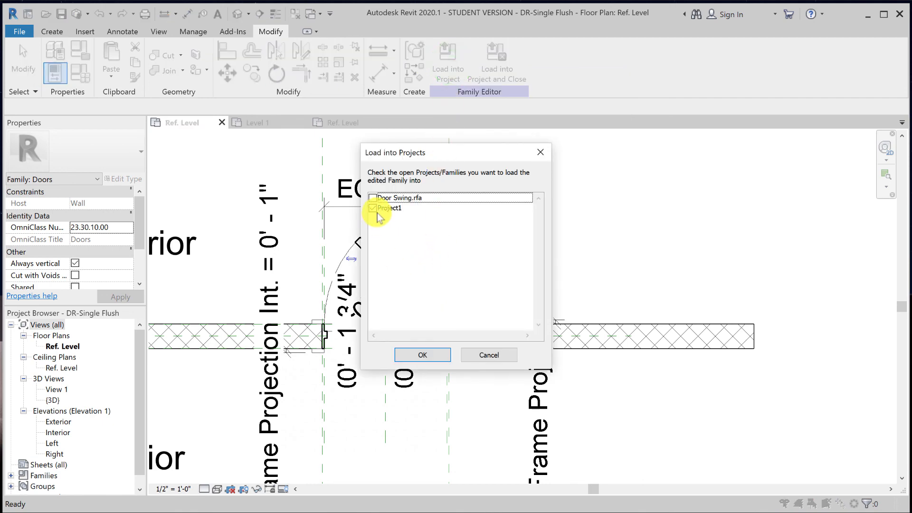
{"action": "left_click", "coordinate": [425, 356]}
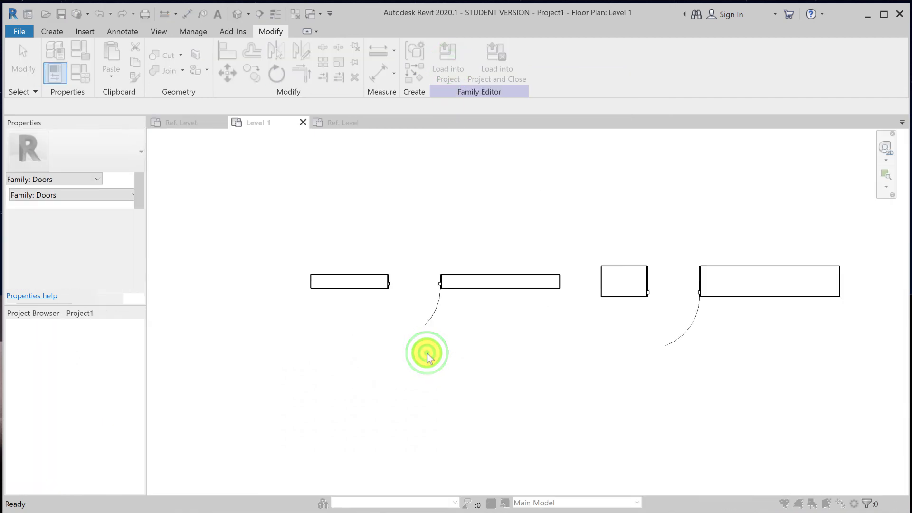
{"action": "left_click", "coordinate": [406, 256]}
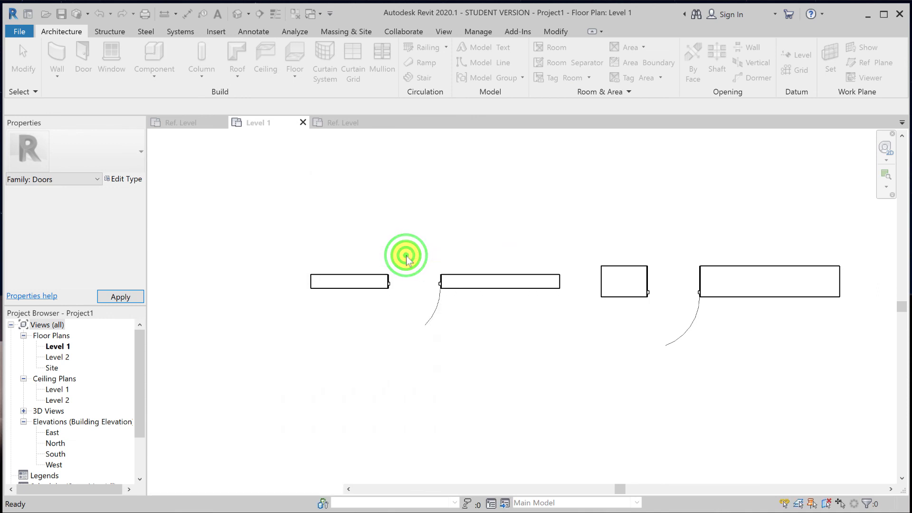
{"action": "left_click", "coordinate": [408, 257]}
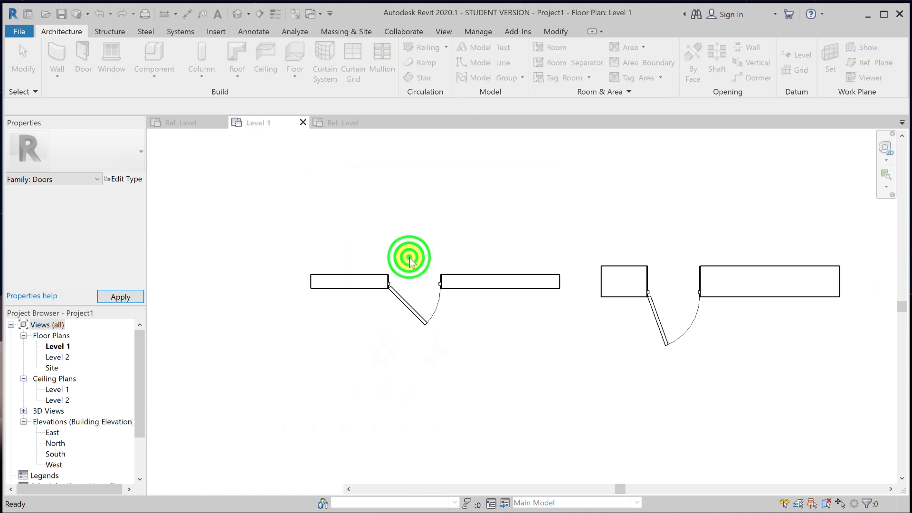
{"action": "left_click", "coordinate": [664, 416]}
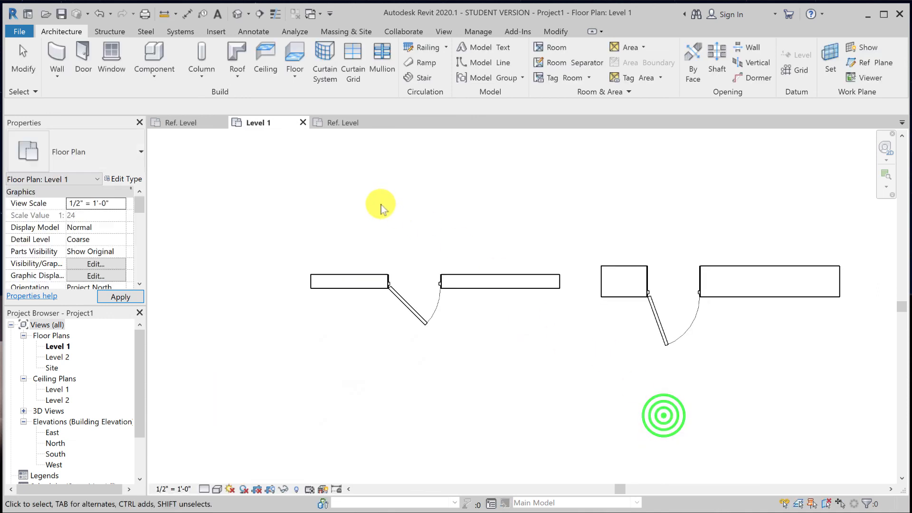
Select both doors in the Level 1 plan and change their type to DR-Single Flush 30 80
{"action": "left_click", "coordinate": [415, 302]}
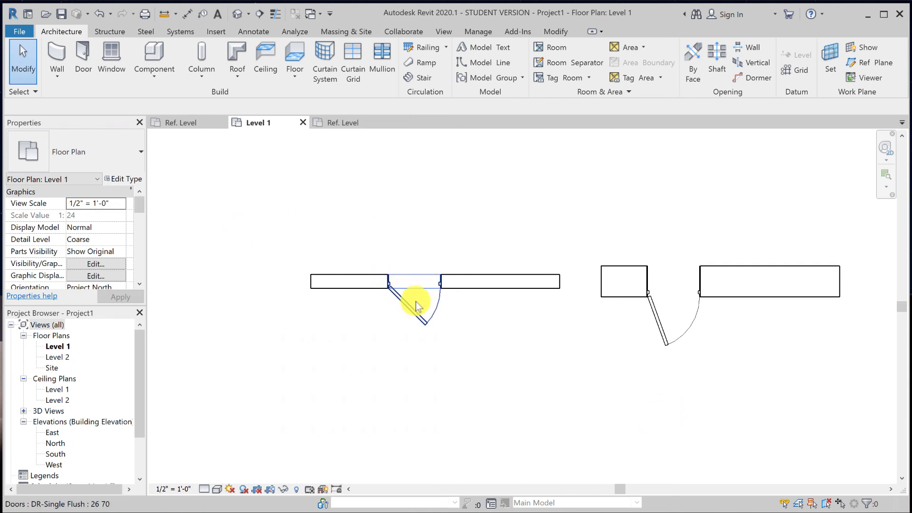
{"action": "left_click", "coordinate": [140, 207]}
{"action": "left_click", "coordinate": [458, 152]}
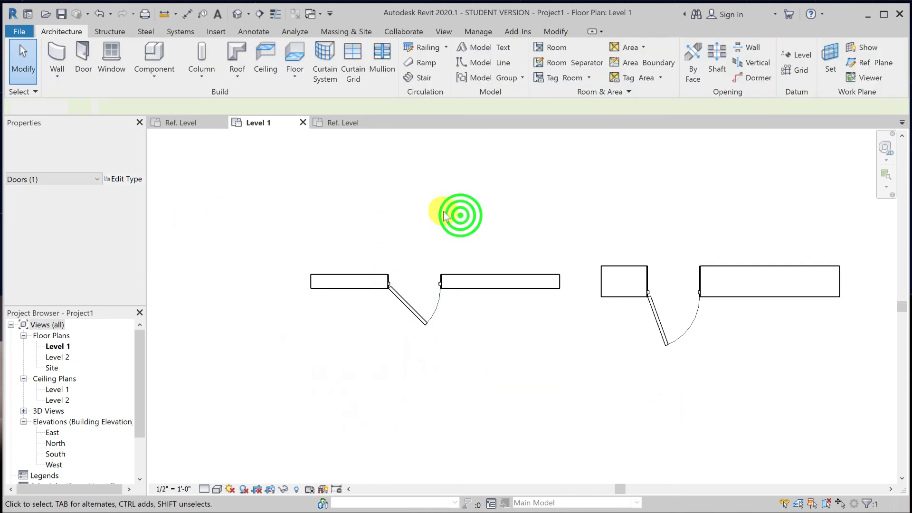
{"action": "left_click_drag", "start_coordinate": [372, 189], "coordinate": [723, 424]}
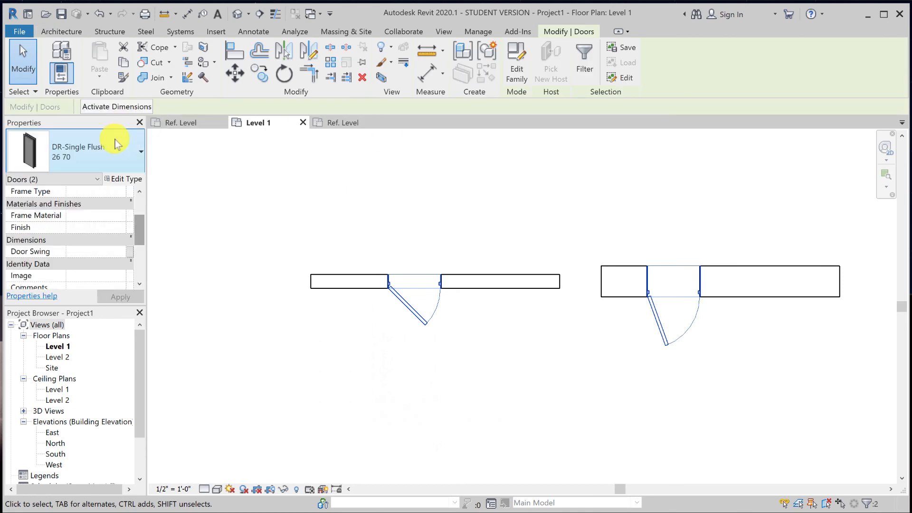
{"action": "left_click", "coordinate": [114, 145]}
{"action": "left_click", "coordinate": [63, 237]}
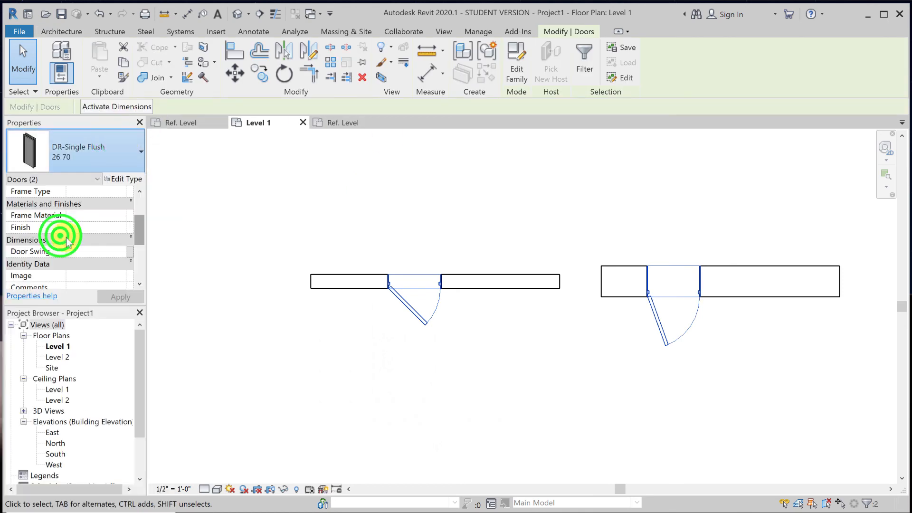
{"action": "left_click", "coordinate": [257, 209]}
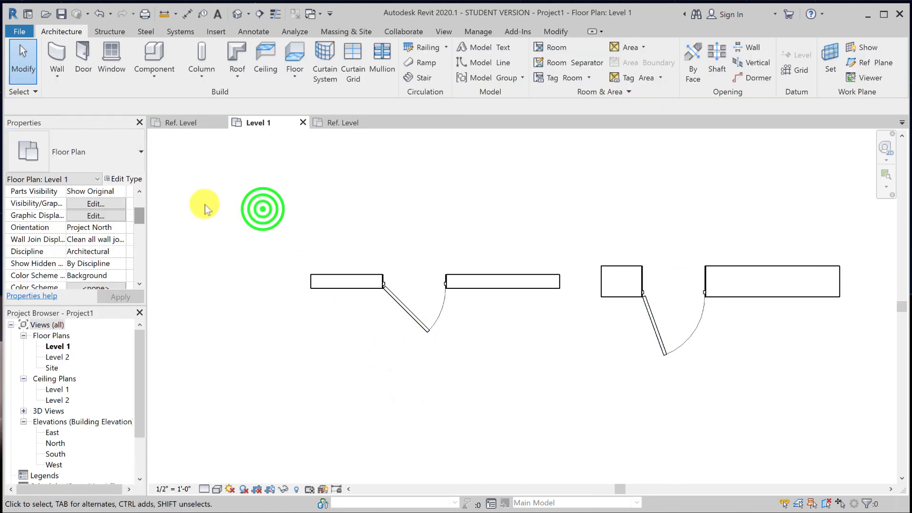
Flex the Door Swing of the door in the thinner wall to 44°, and set it to 60°
{"action": "left_click", "coordinate": [405, 314]}
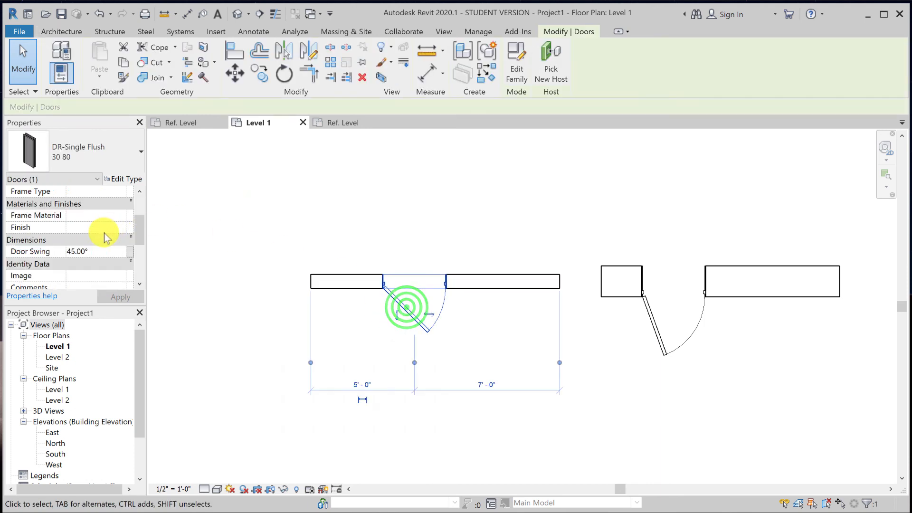
{"action": "left_click", "coordinate": [96, 251]}
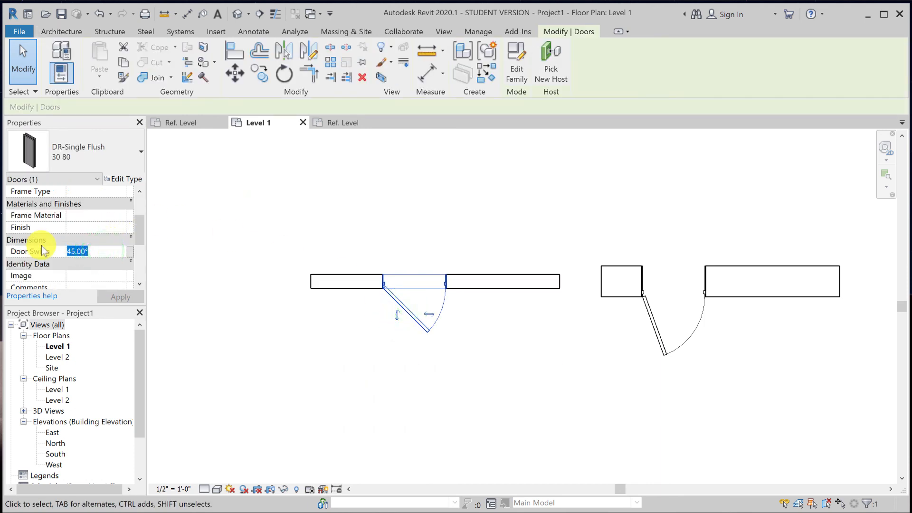
{"action": "type", "text": "44"}
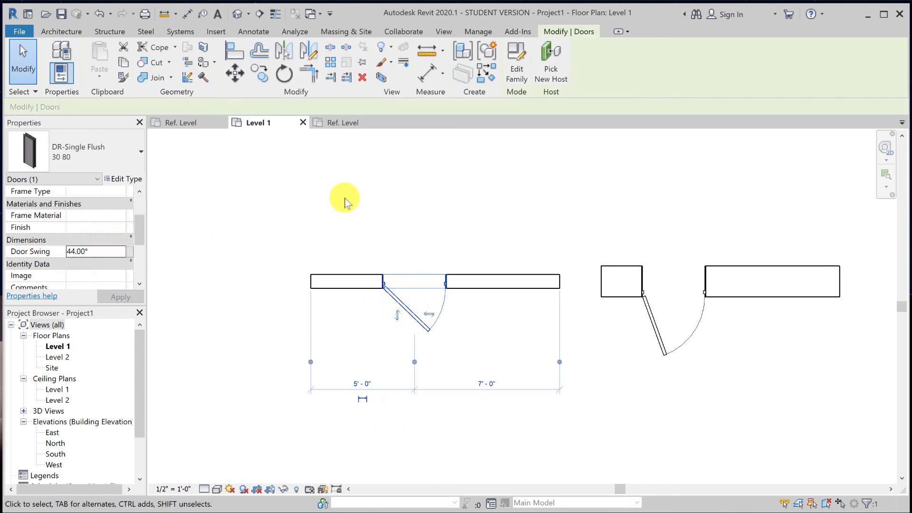
{"action": "left_click", "coordinate": [108, 253]}
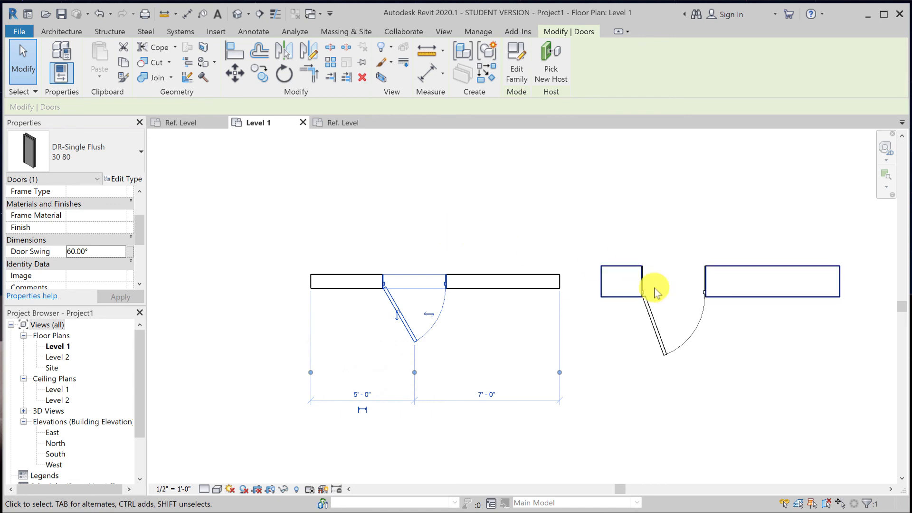
Flex the Door Swing of the door in the thicker wall to 30°, and set it to 90°
{"action": "left_click", "coordinate": [655, 326]}
{"action": "left_click", "coordinate": [101, 251]}
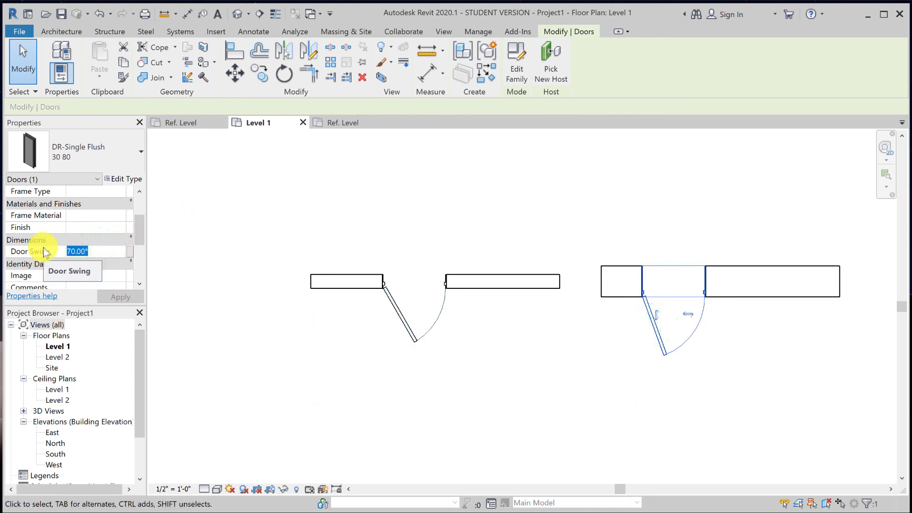
{"action": "type", "text": "30"}
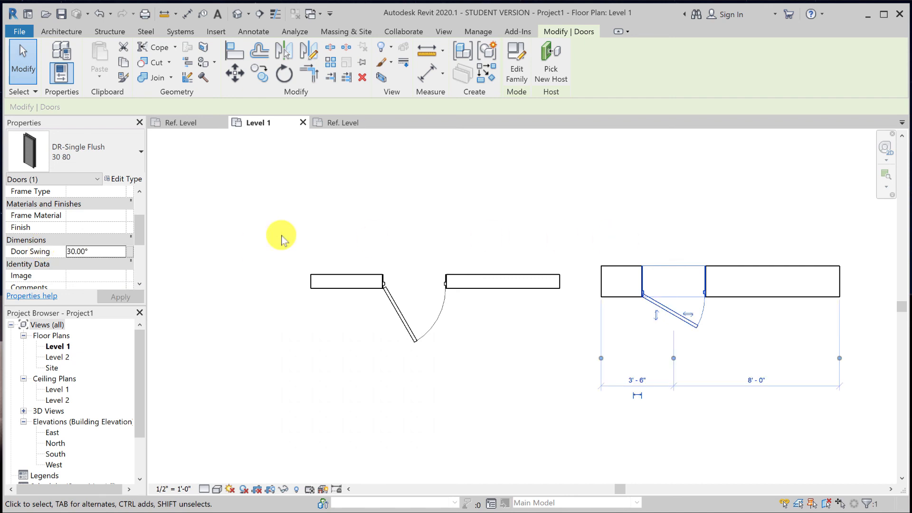
{"action": "left_click", "coordinate": [97, 252]}
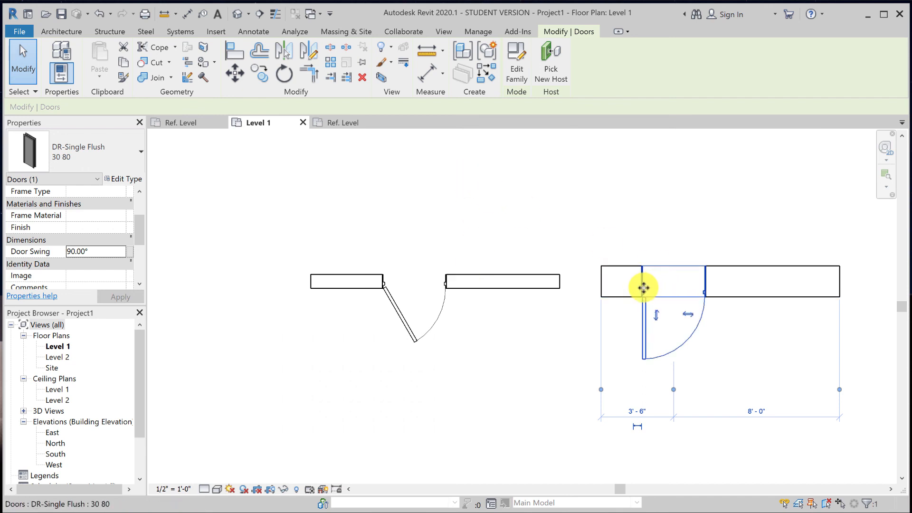
Duplicate the type of the door in the thinner wall as 50 80 and set its Width to 5'
{"action": "scroll", "coordinate": [386, 302], "scroll_direction": "up", "scroll_amount": 4}
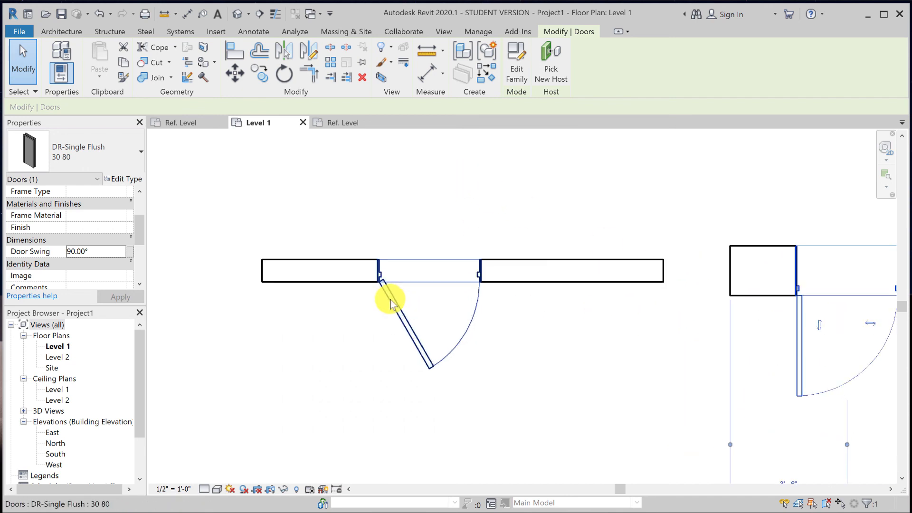
{"action": "left_click", "coordinate": [392, 298]}
{"action": "left_click", "coordinate": [126, 179]}
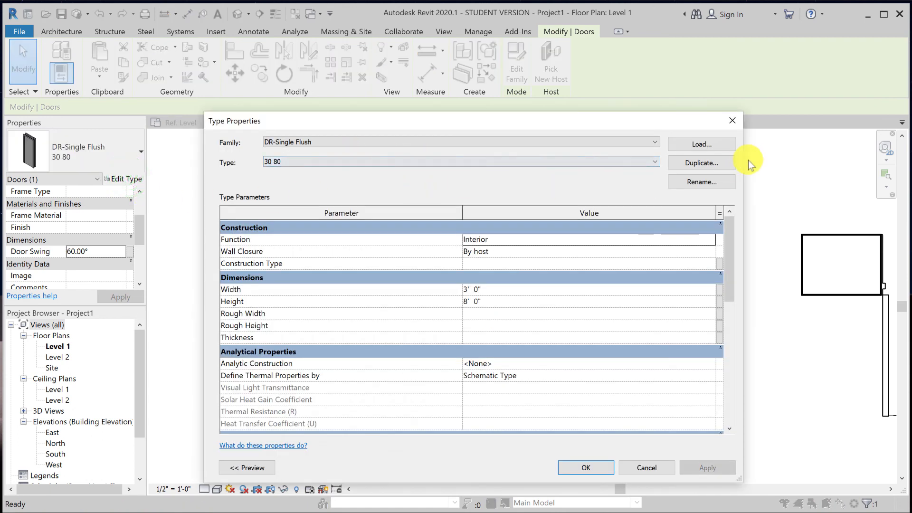
{"action": "left_click", "coordinate": [710, 166]}
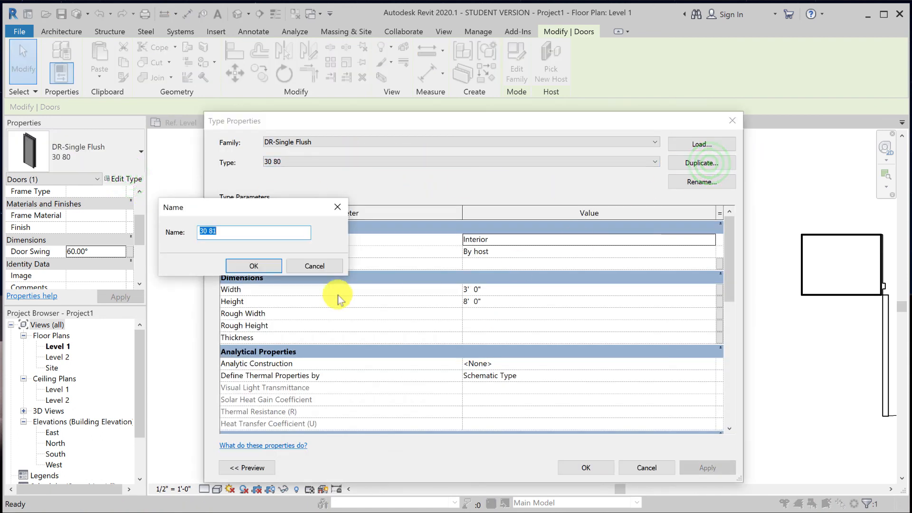
{"action": "left_click", "coordinate": [234, 236]}
{"action": "left_click_drag", "start_coordinate": [251, 231], "coordinate": [176, 231]}
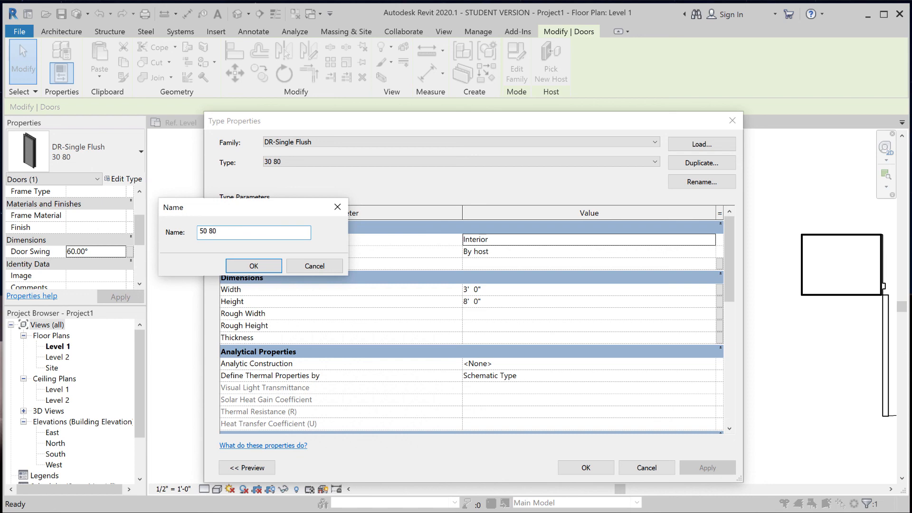
{"action": "left_click", "coordinate": [253, 266]}
{"action": "left_click", "coordinate": [469, 290]}
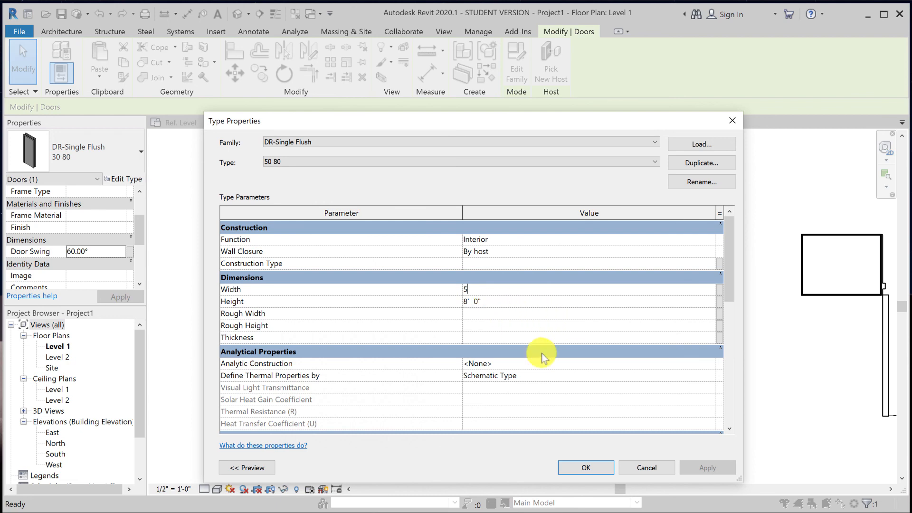
{"action": "left_click", "coordinate": [586, 468]}
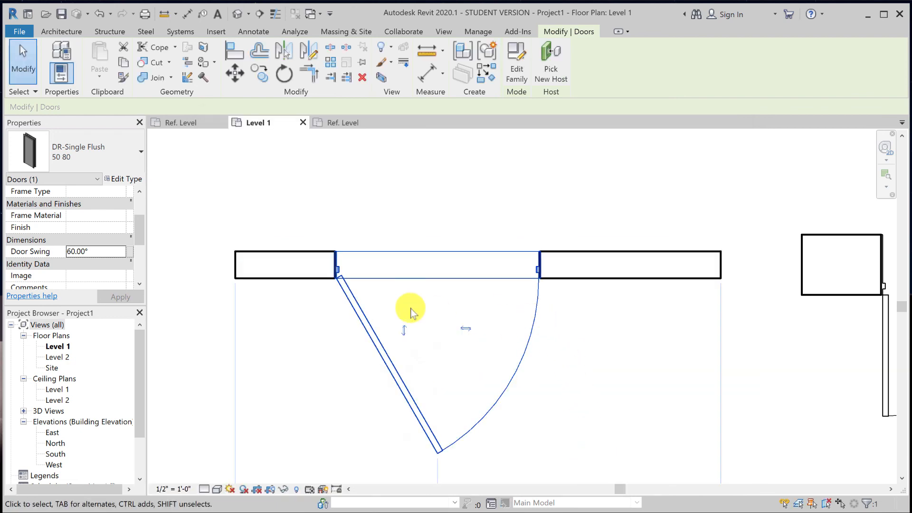
Open the default 3D view and examine both doors in their walls from the front and back
{"action": "left_click", "coordinate": [236, 15]}
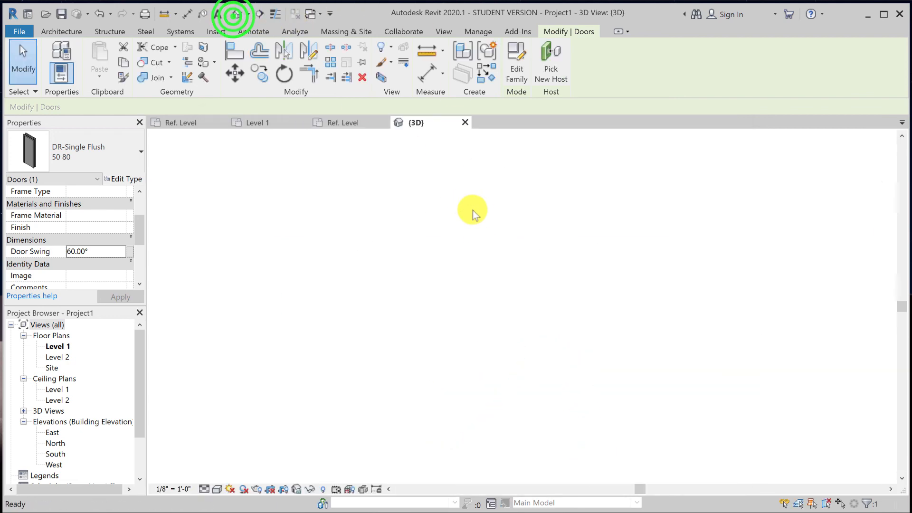
{"action": "scroll", "coordinate": [475, 278], "scroll_direction": "up", "scroll_amount": 2}
{"action": "left_click", "coordinate": [453, 271]}
{"action": "scroll", "coordinate": [480, 266], "scroll_direction": "up", "scroll_amount": 5}
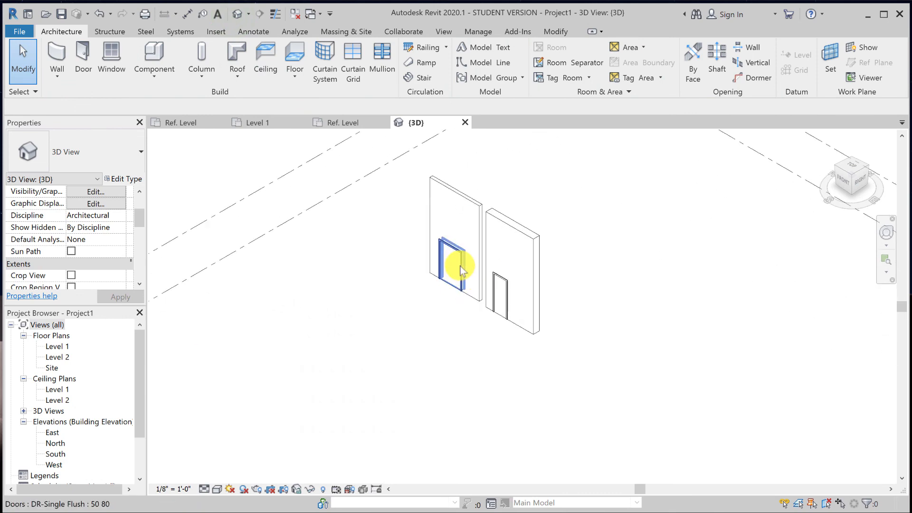
{"action": "left_click", "coordinate": [483, 163]}
{"action": "middle_click_drag", "start_coordinate": [484, 163], "coordinate": [329, 211], "text": "shift"}
{"action": "scroll", "coordinate": [468, 288], "scroll_direction": "up", "scroll_amount": 6}
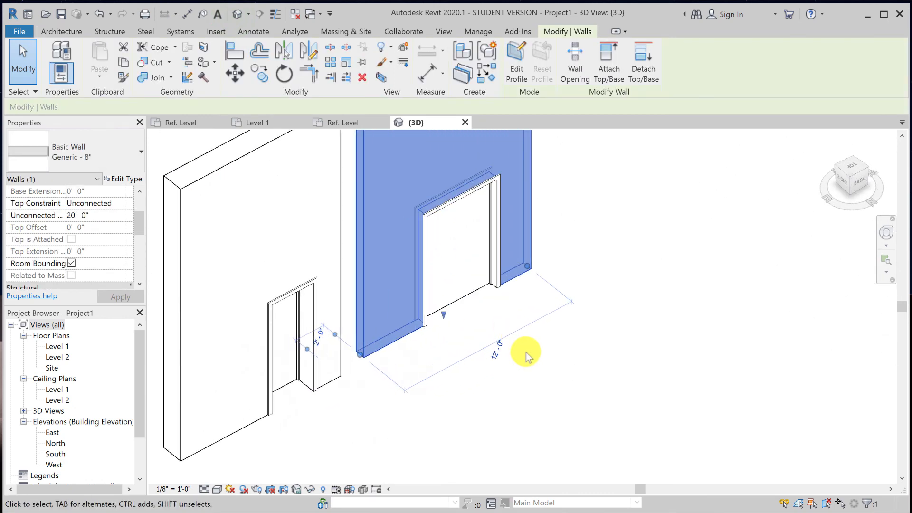
{"action": "middle_click_drag", "start_coordinate": [484, 355], "coordinate": [366, 369], "text": "shift"}
{"action": "left_click", "coordinate": [351, 375]}
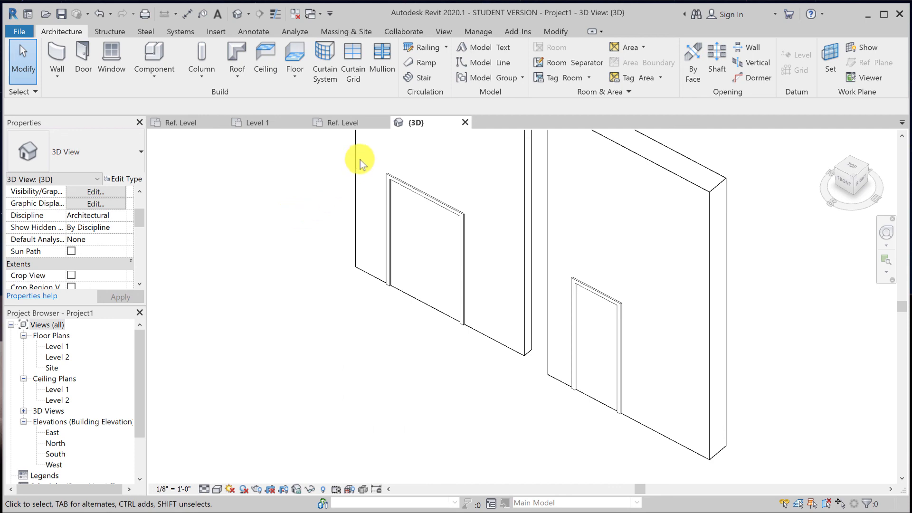
Return to the Level 1 plan and flex the 50 80 door's Door Swing to 90° and another angle
{"action": "left_click", "coordinate": [186, 122]}
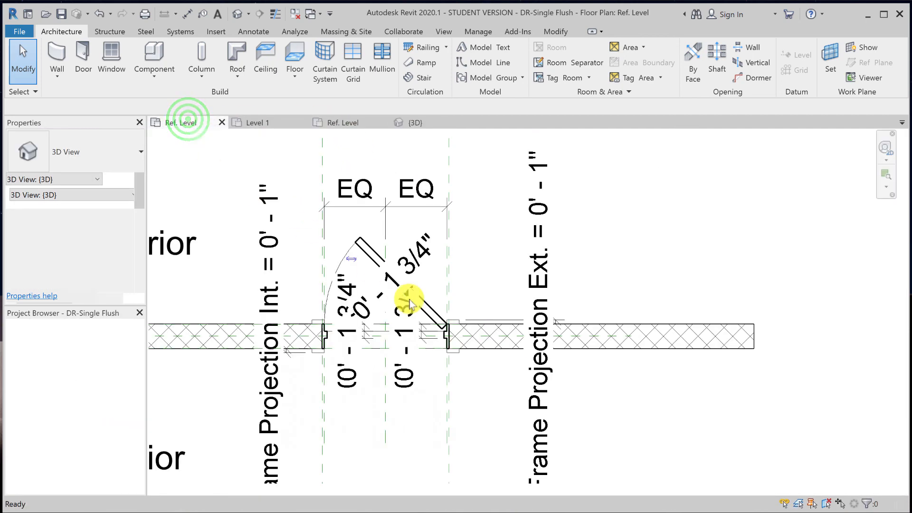
{"action": "left_click", "coordinate": [248, 123]}
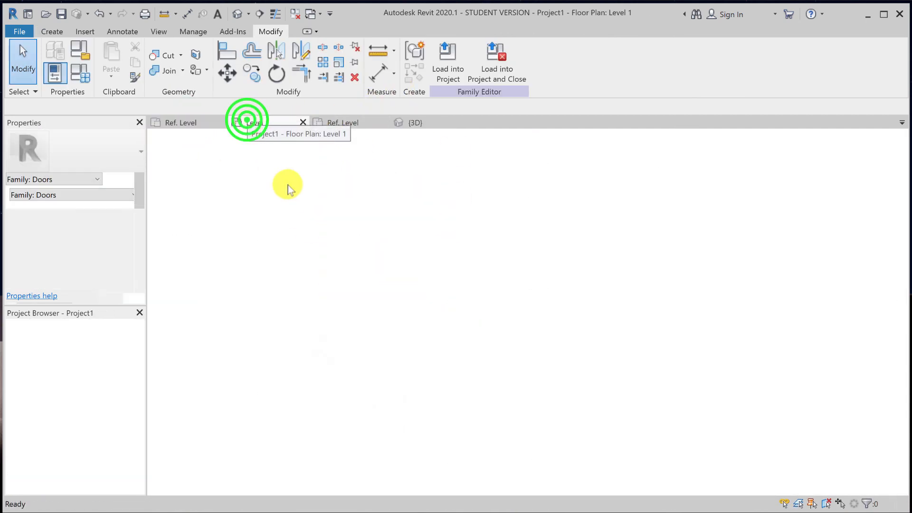
{"action": "scroll", "coordinate": [371, 268], "scroll_direction": "down", "scroll_amount": 2}
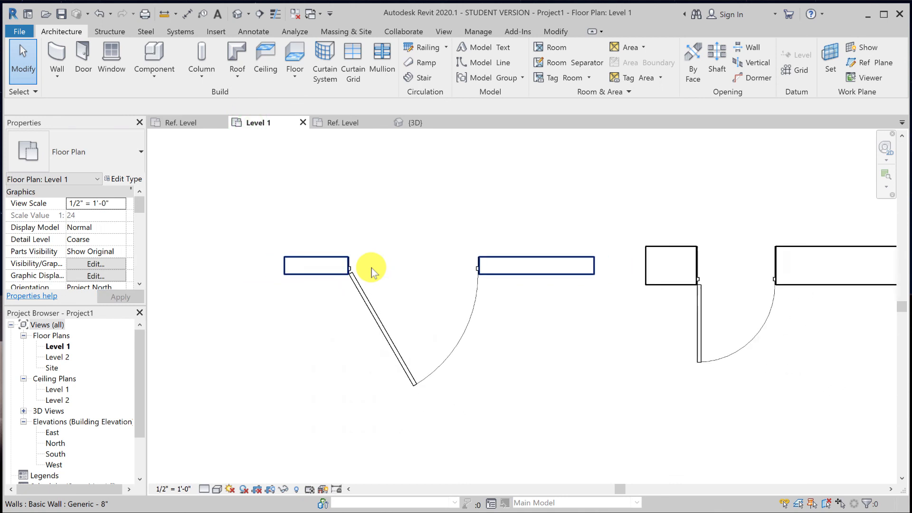
{"action": "left_click", "coordinate": [141, 206]}
{"action": "left_click", "coordinate": [141, 208]}
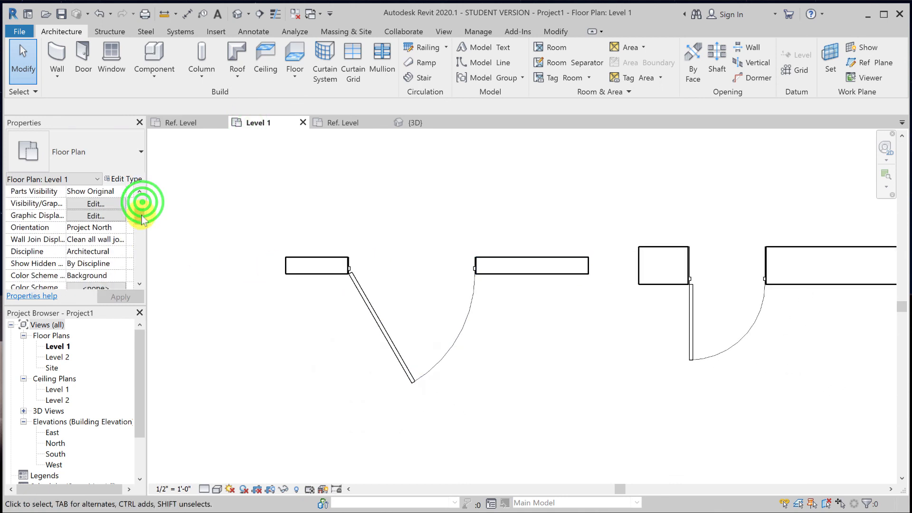
{"action": "left_click", "coordinate": [365, 301]}
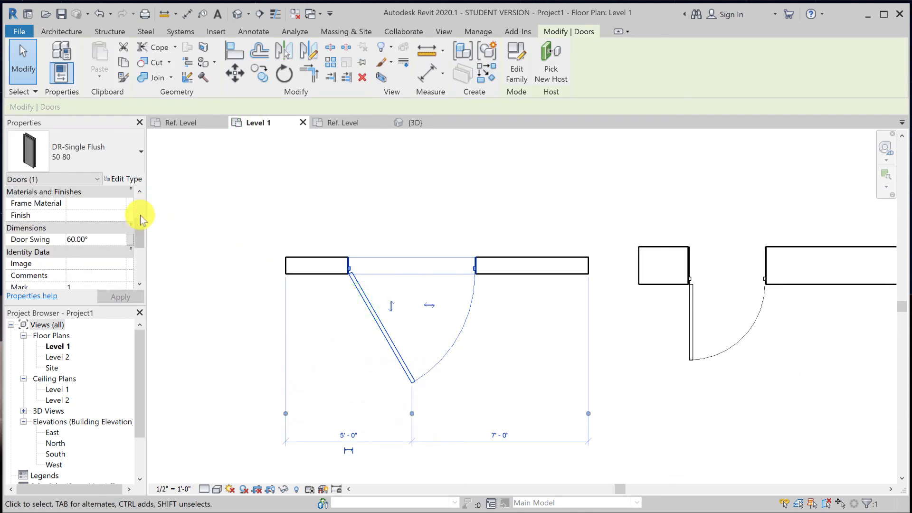
{"action": "left_click", "coordinate": [101, 230]}
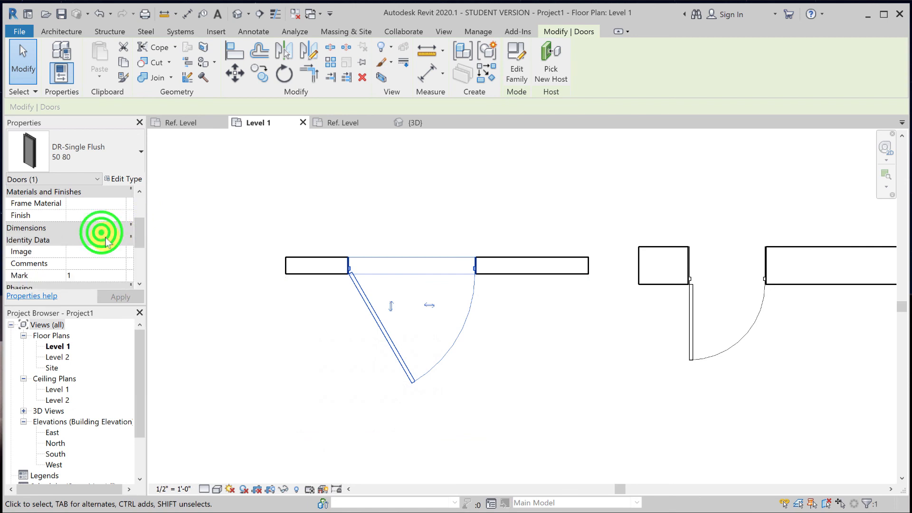
{"action": "left_click", "coordinate": [131, 224]}
{"action": "type", "text": "90"}
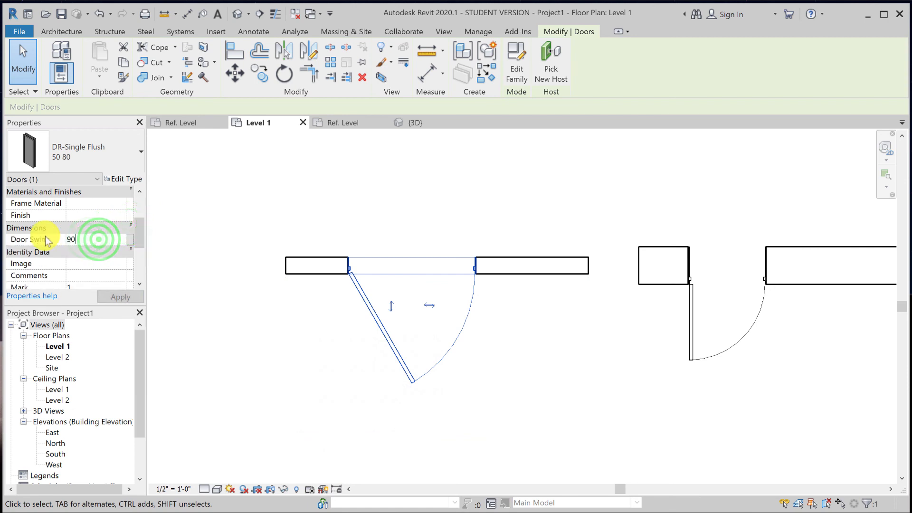
{"action": "double_click", "coordinate": [91, 239]}
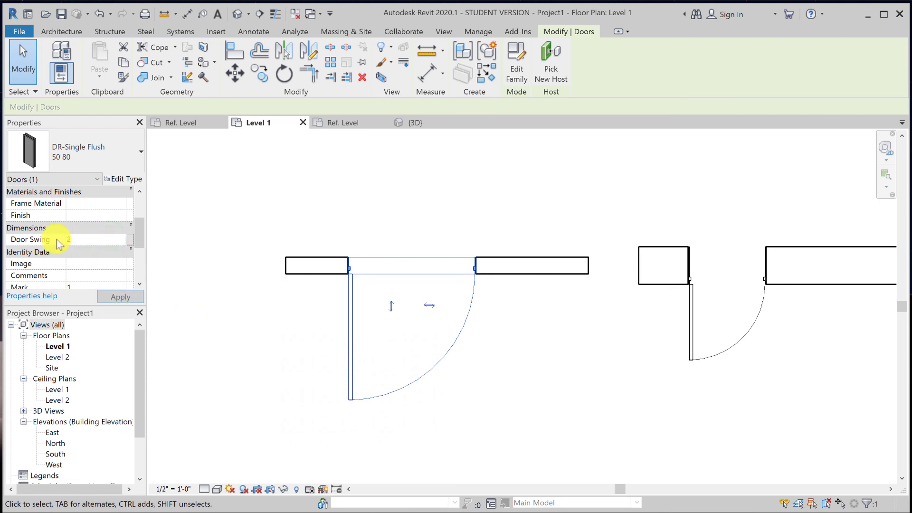
{"action": "left_click", "coordinate": [190, 274]}
Close the Level 1 and 3D views of Project1 without saving the project
{"action": "left_click", "coordinate": [302, 124]}
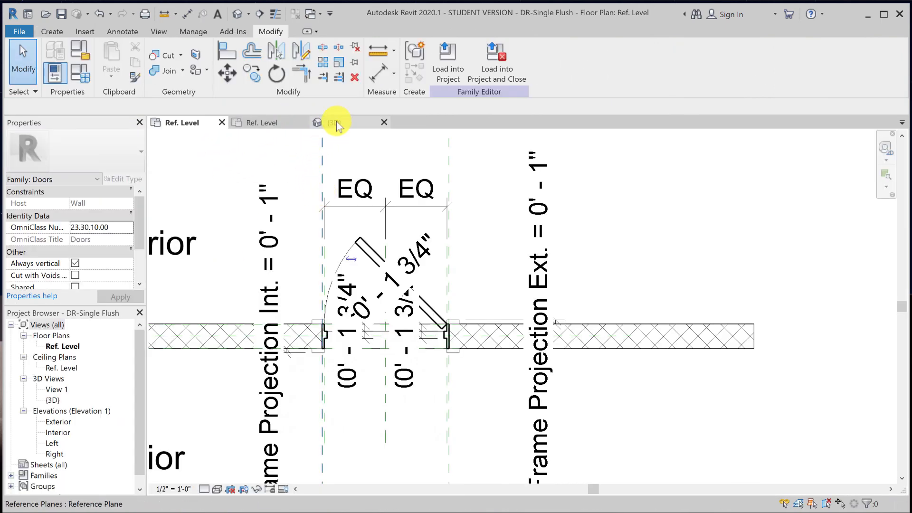
{"action": "left_click", "coordinate": [332, 125]}
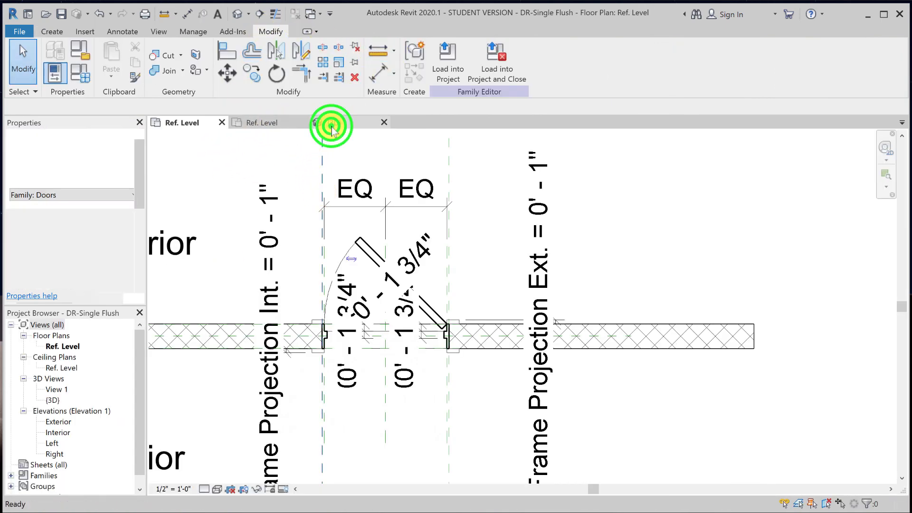
{"action": "left_click", "coordinate": [383, 123]}
{"action": "left_click", "coordinate": [485, 294]}
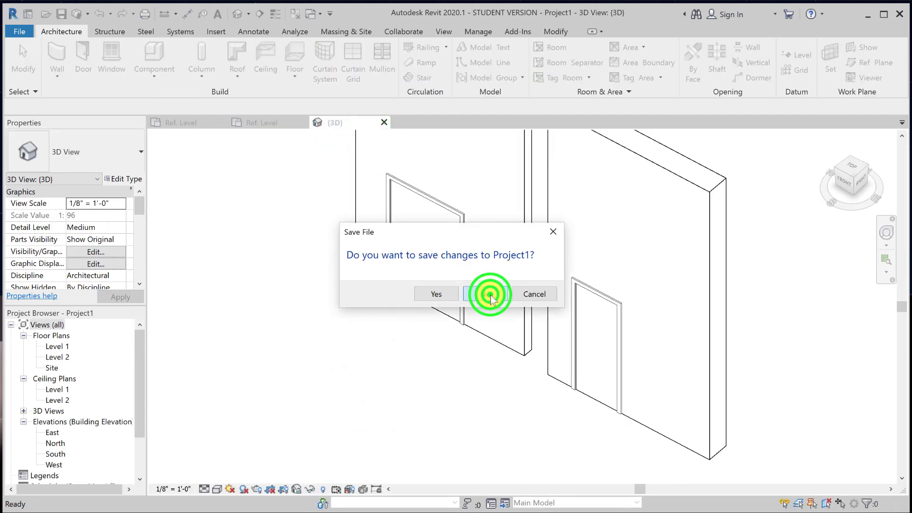
Close the Door Swing family and the DR-Single Flush family
{"action": "left_click", "coordinate": [275, 124]}
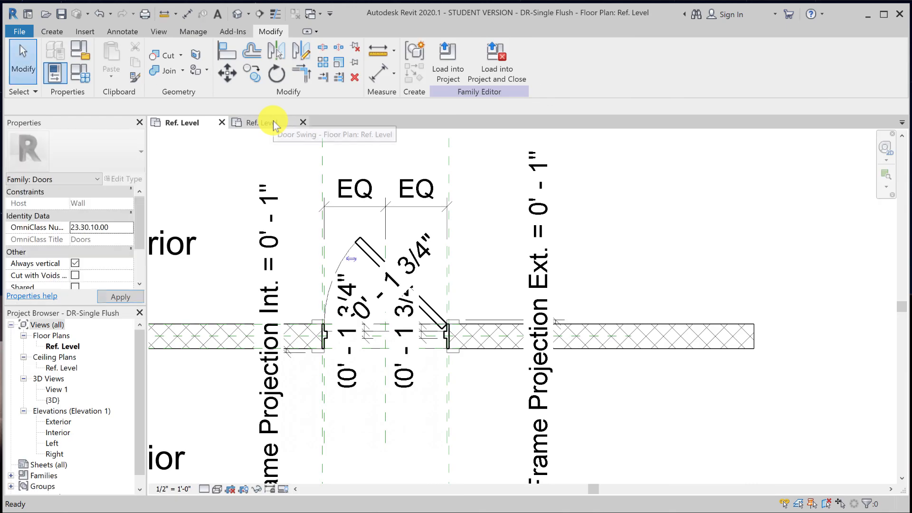
{"action": "left_click", "coordinate": [273, 123]}
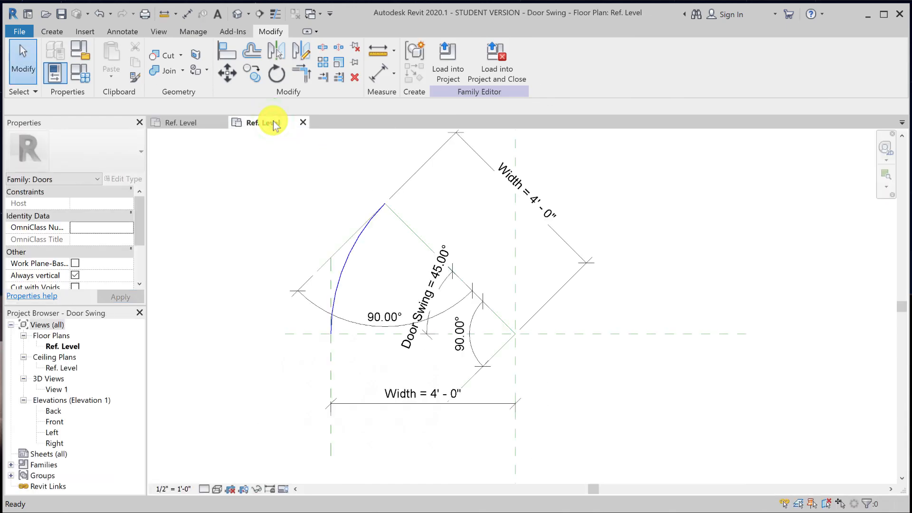
{"action": "left_click", "coordinate": [304, 123]}
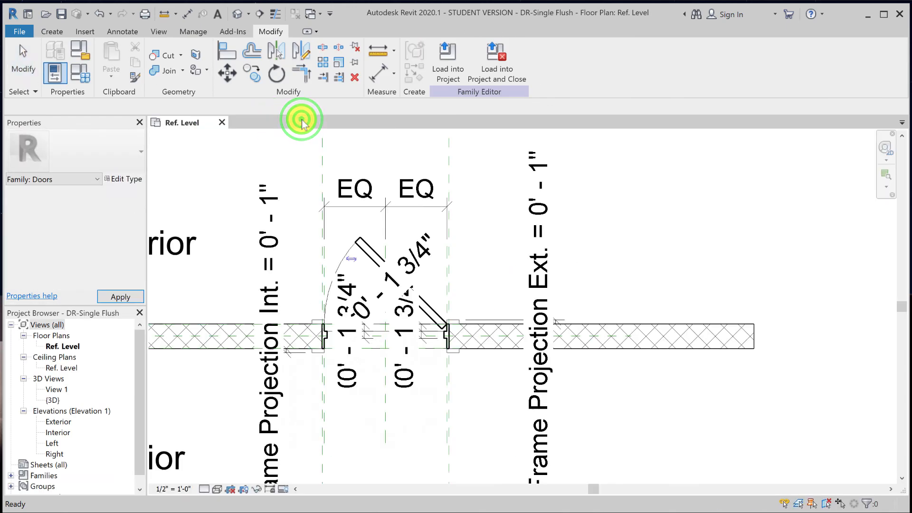
{"action": "left_click", "coordinate": [220, 121]}
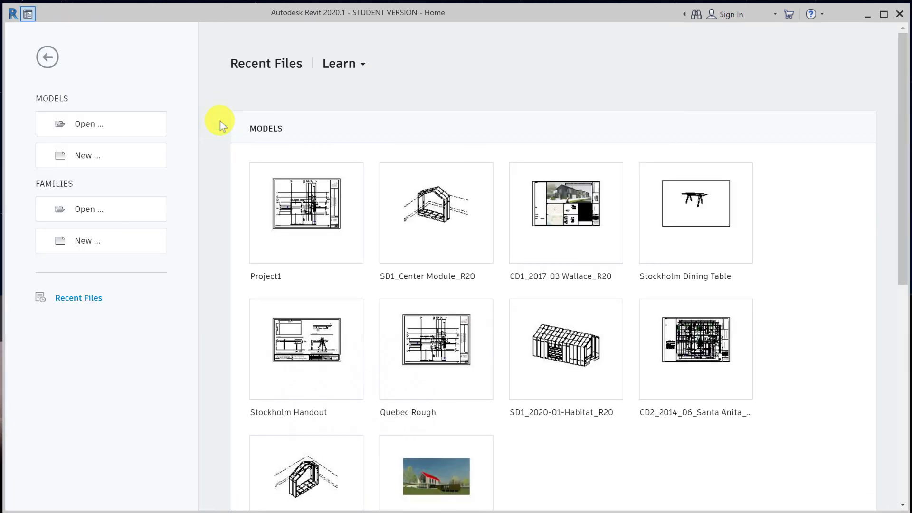